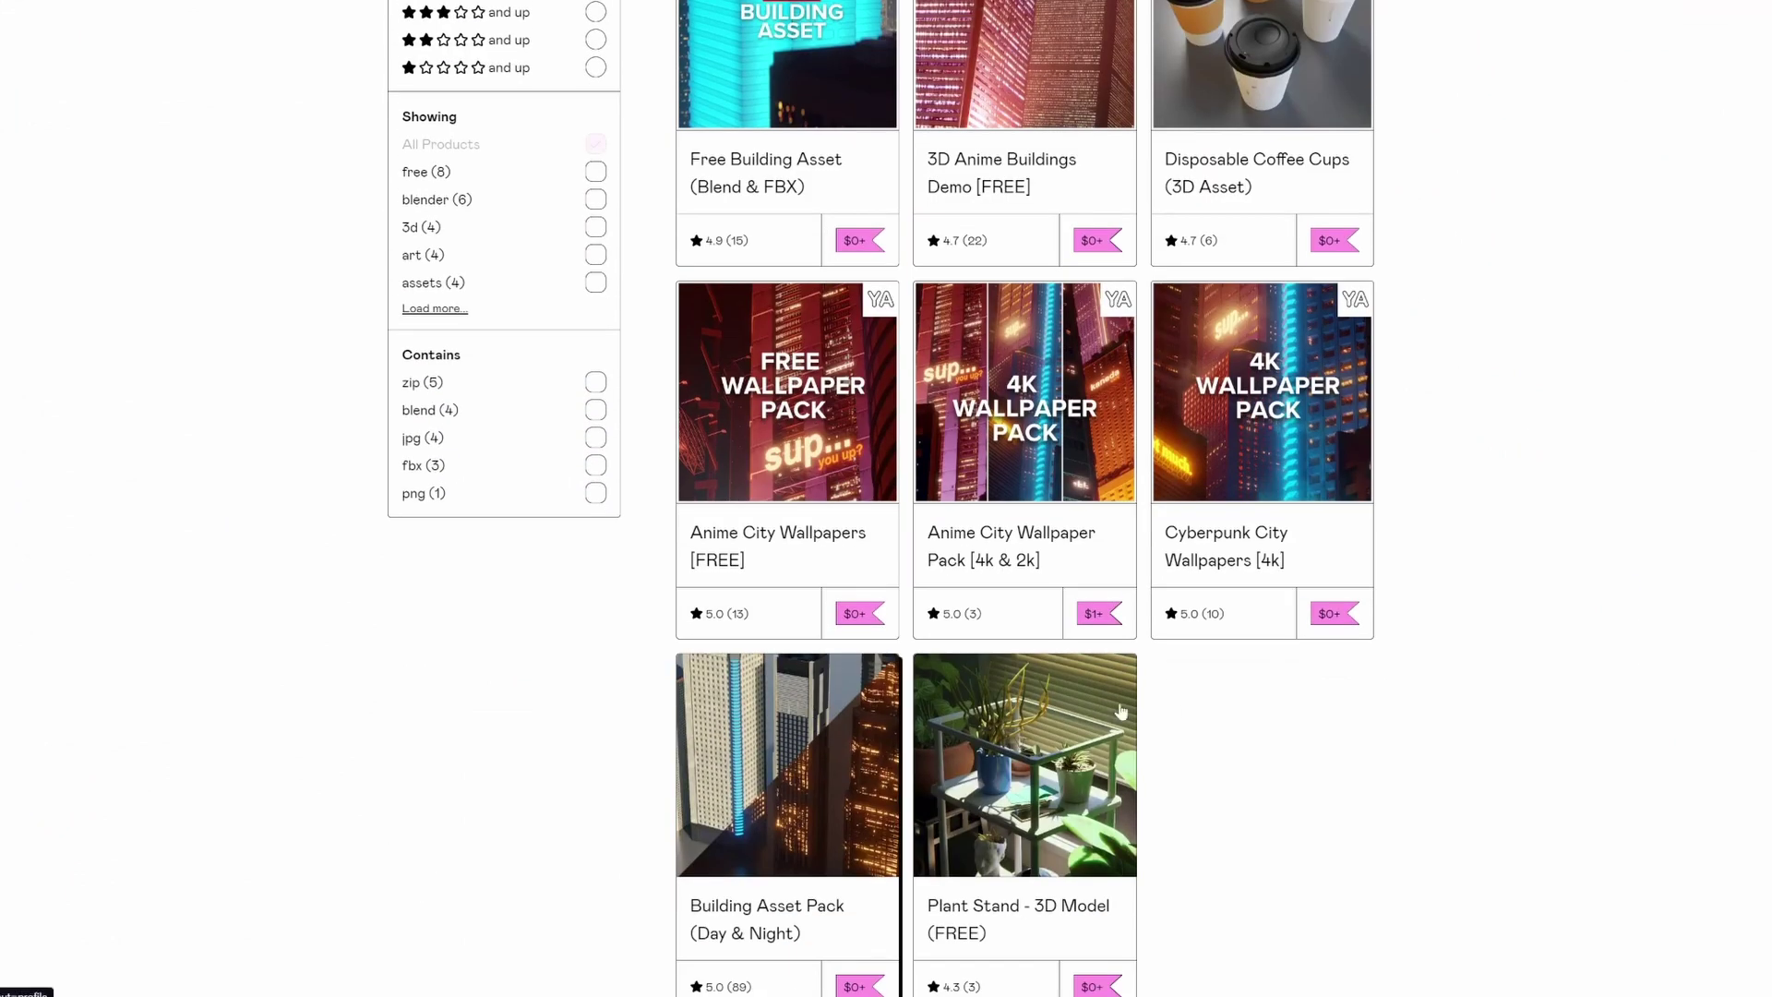
Open the Building Asset Pack (Day & Night) product page and look through its preview images.
click(796, 785)
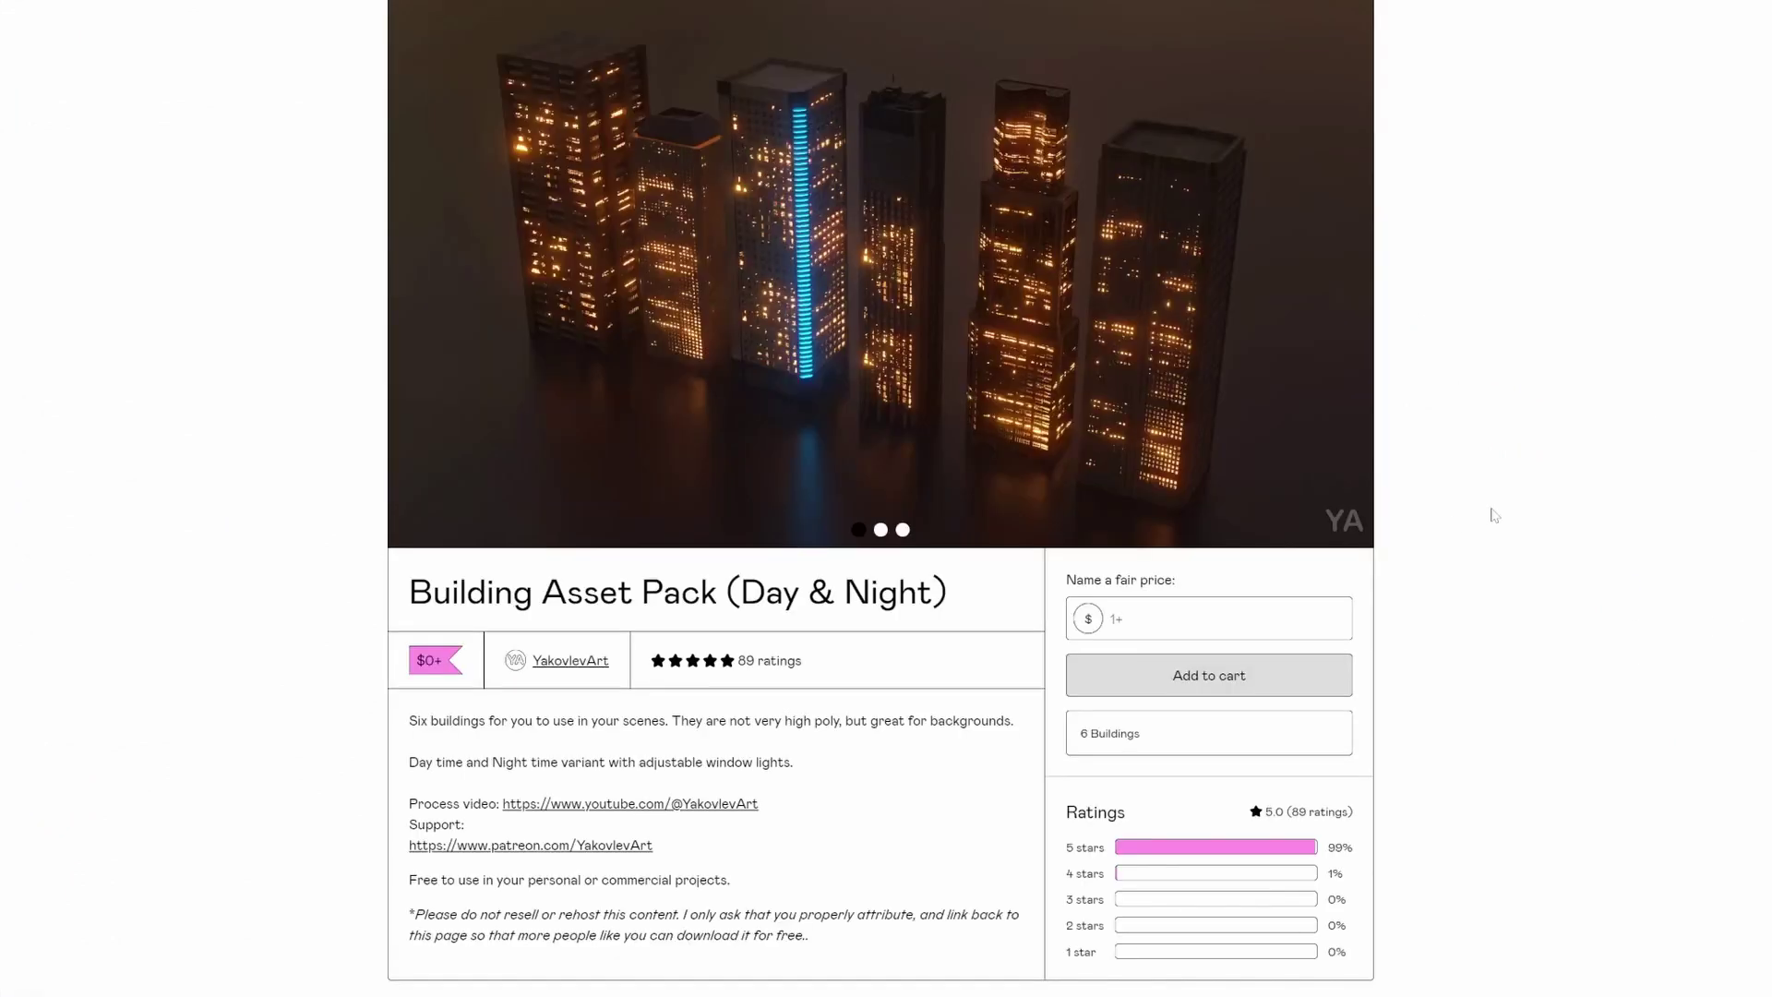
scroll(1495, 515, down, 1)
scroll(1495, 515, up, 1)
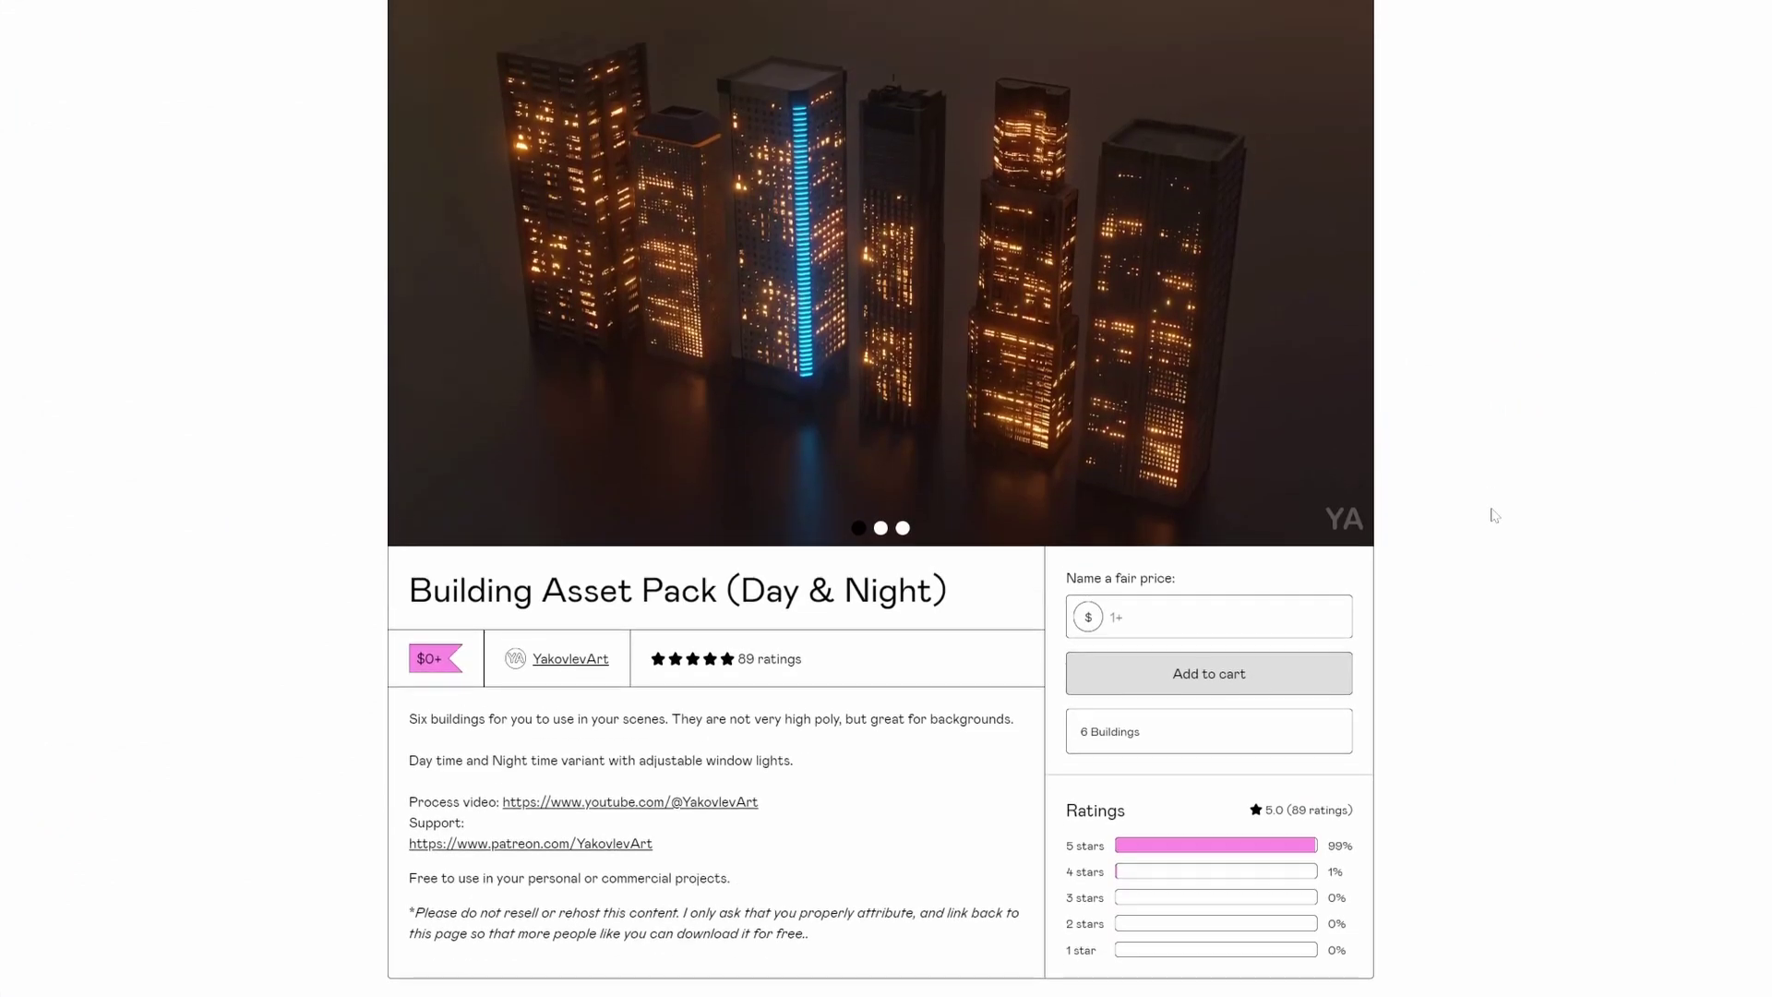
click(881, 530)
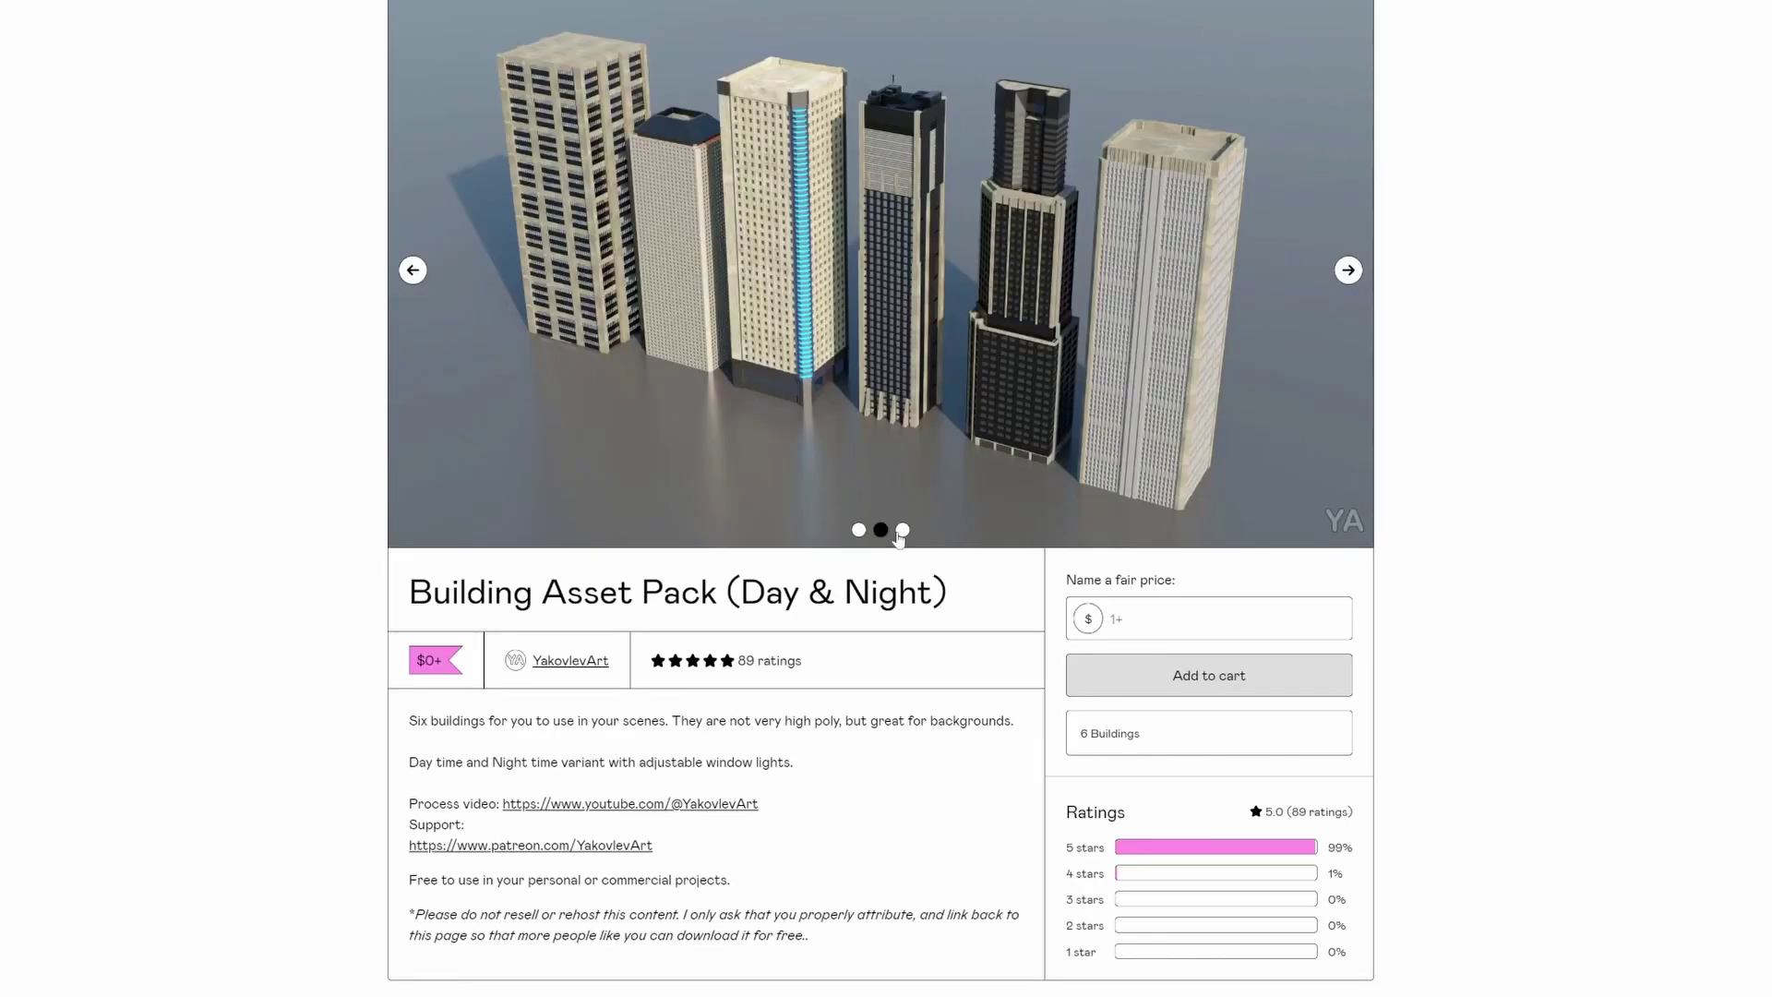
click(902, 531)
click(880, 764)
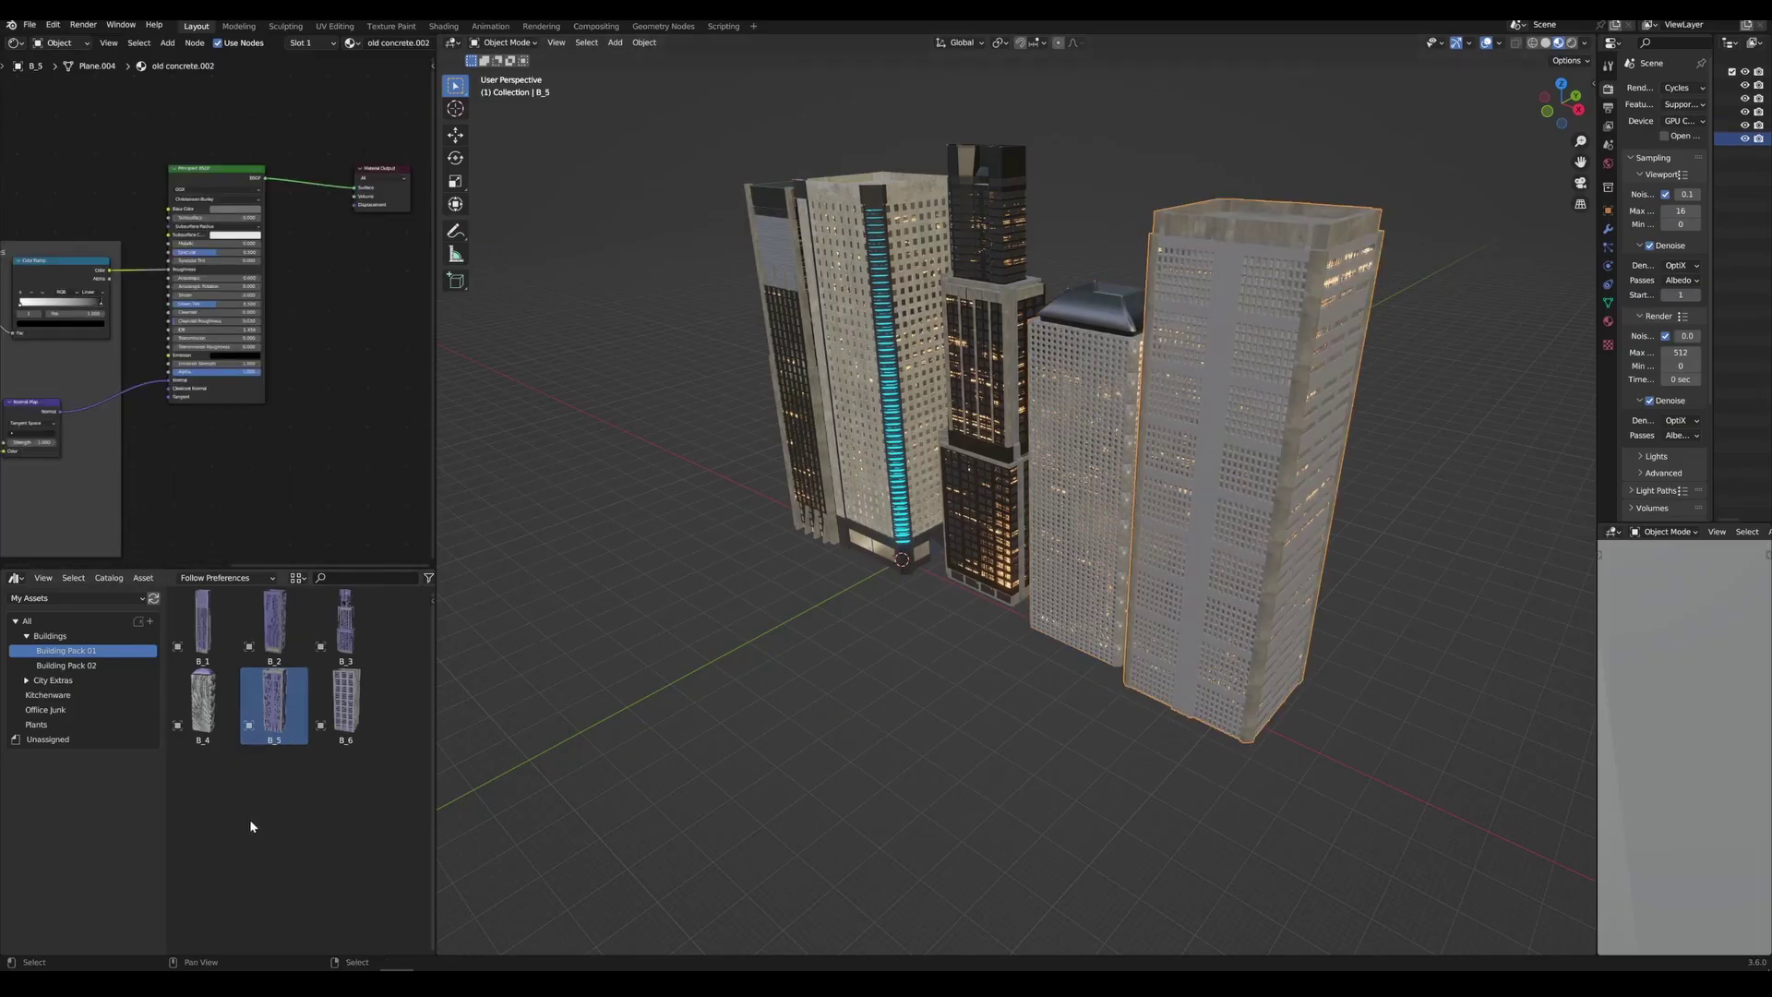
In Blender, place building B_6 from the asset library at the end of the row of buildings.
drag(346, 706, 1227, 784)
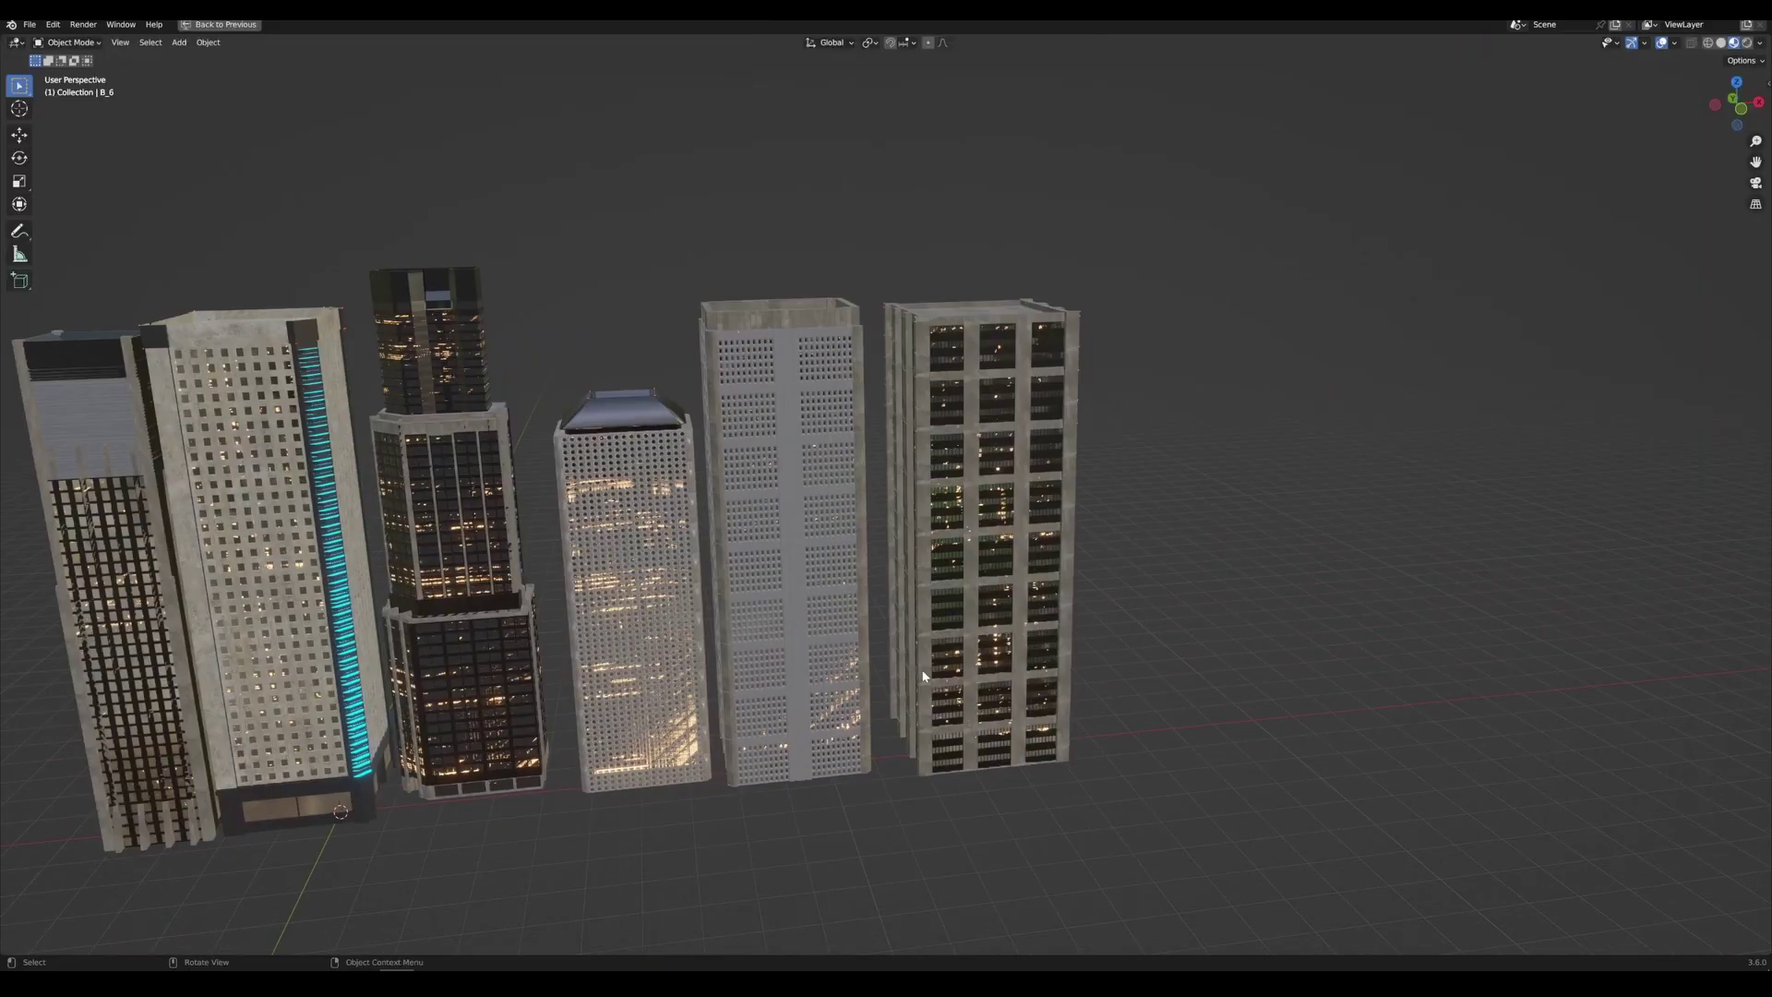
scroll(854, 624, up, 2)
middle_drag(855, 624, 782, 588)
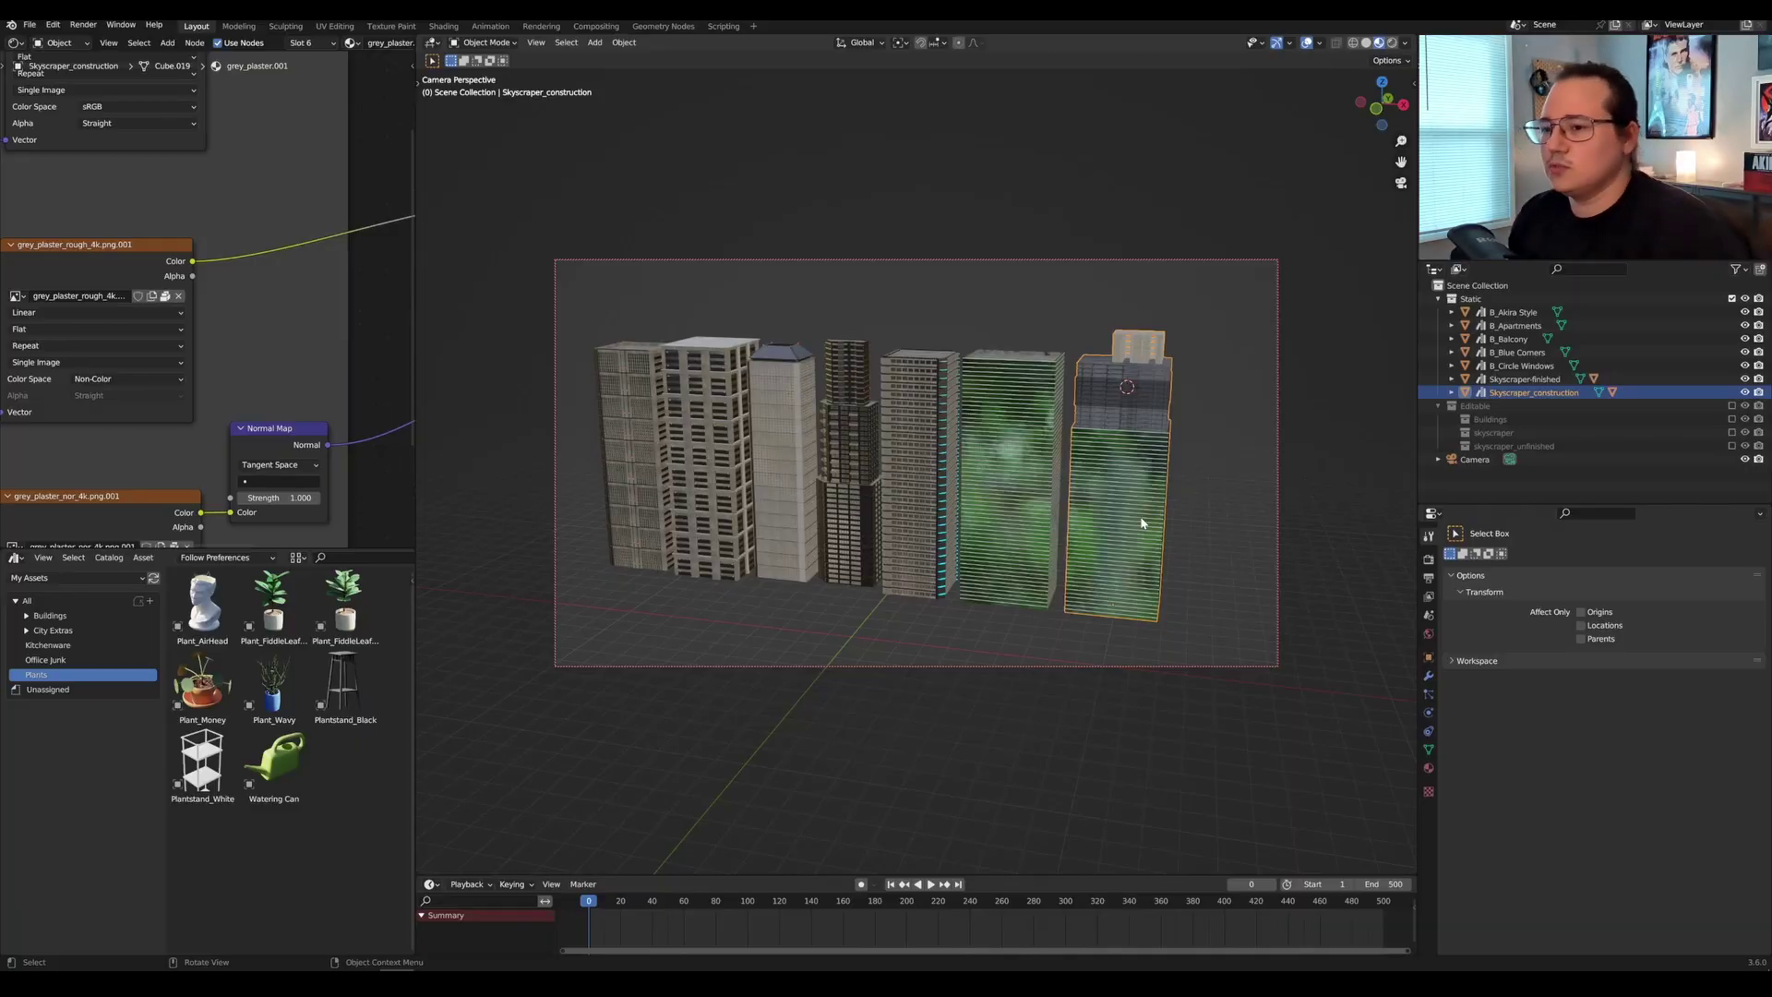
Leave the camera view and examine the row of skyscrapers, moving in close on the apartment building's facade.
key(KP_0)
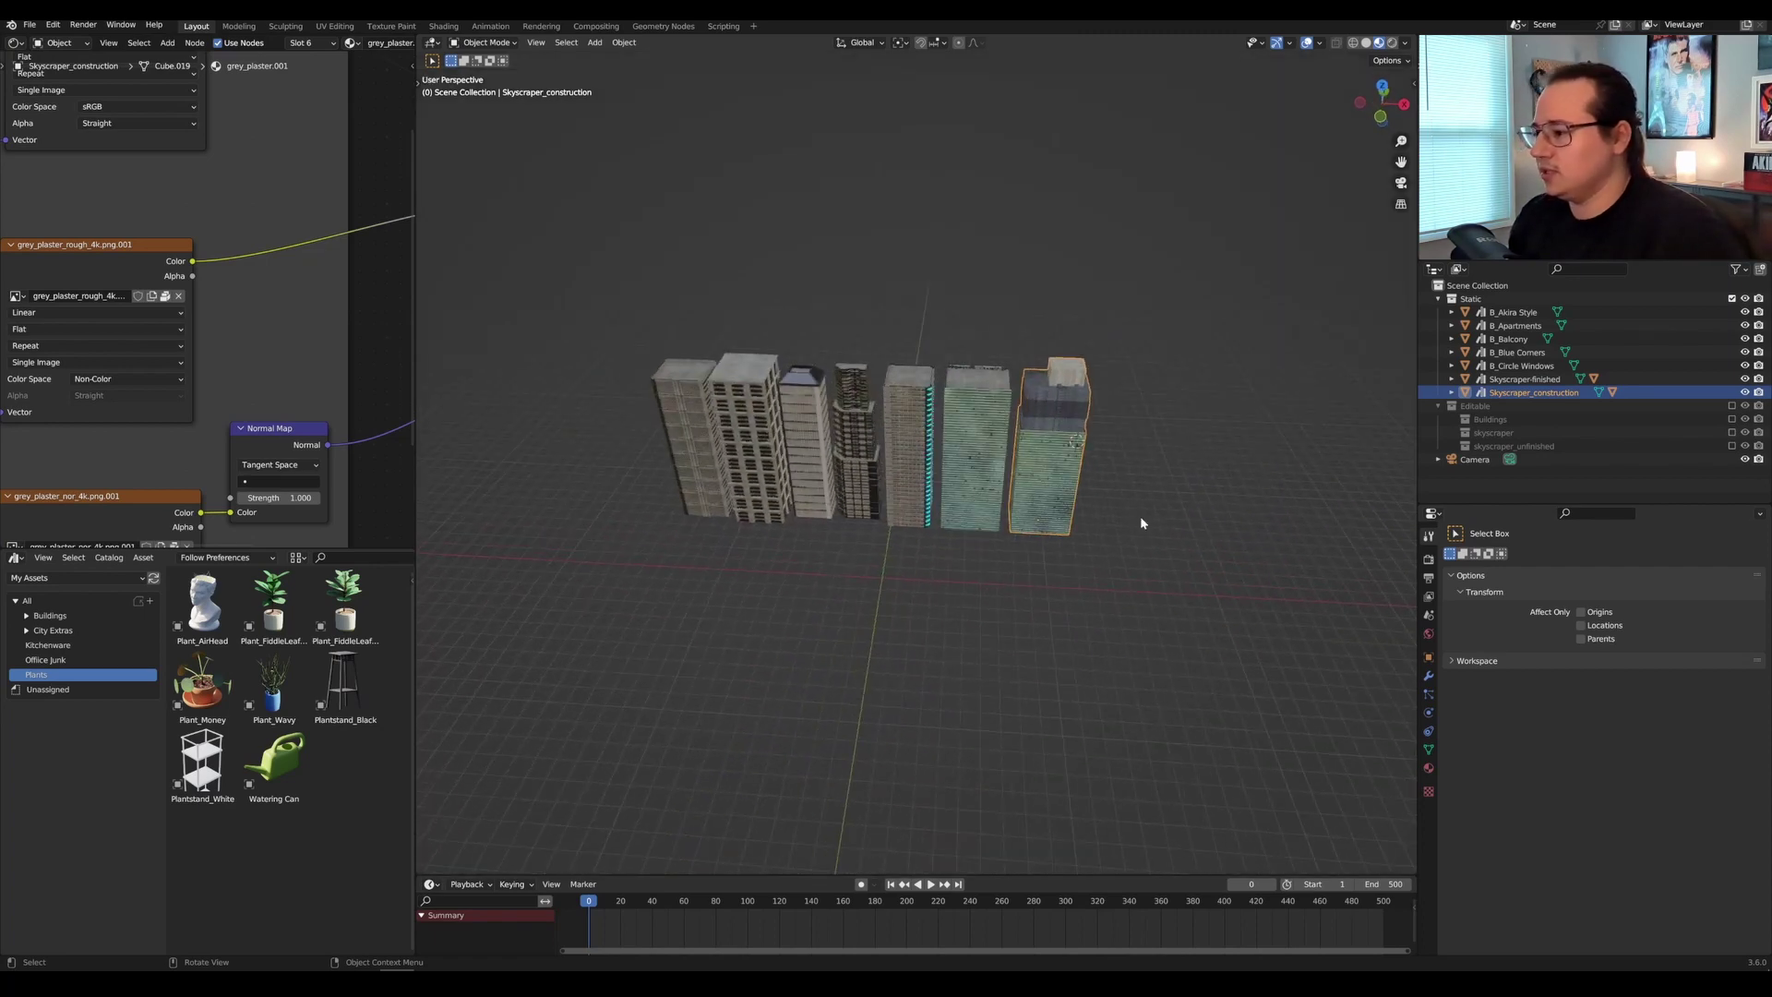
scroll(1140, 522, up, 3)
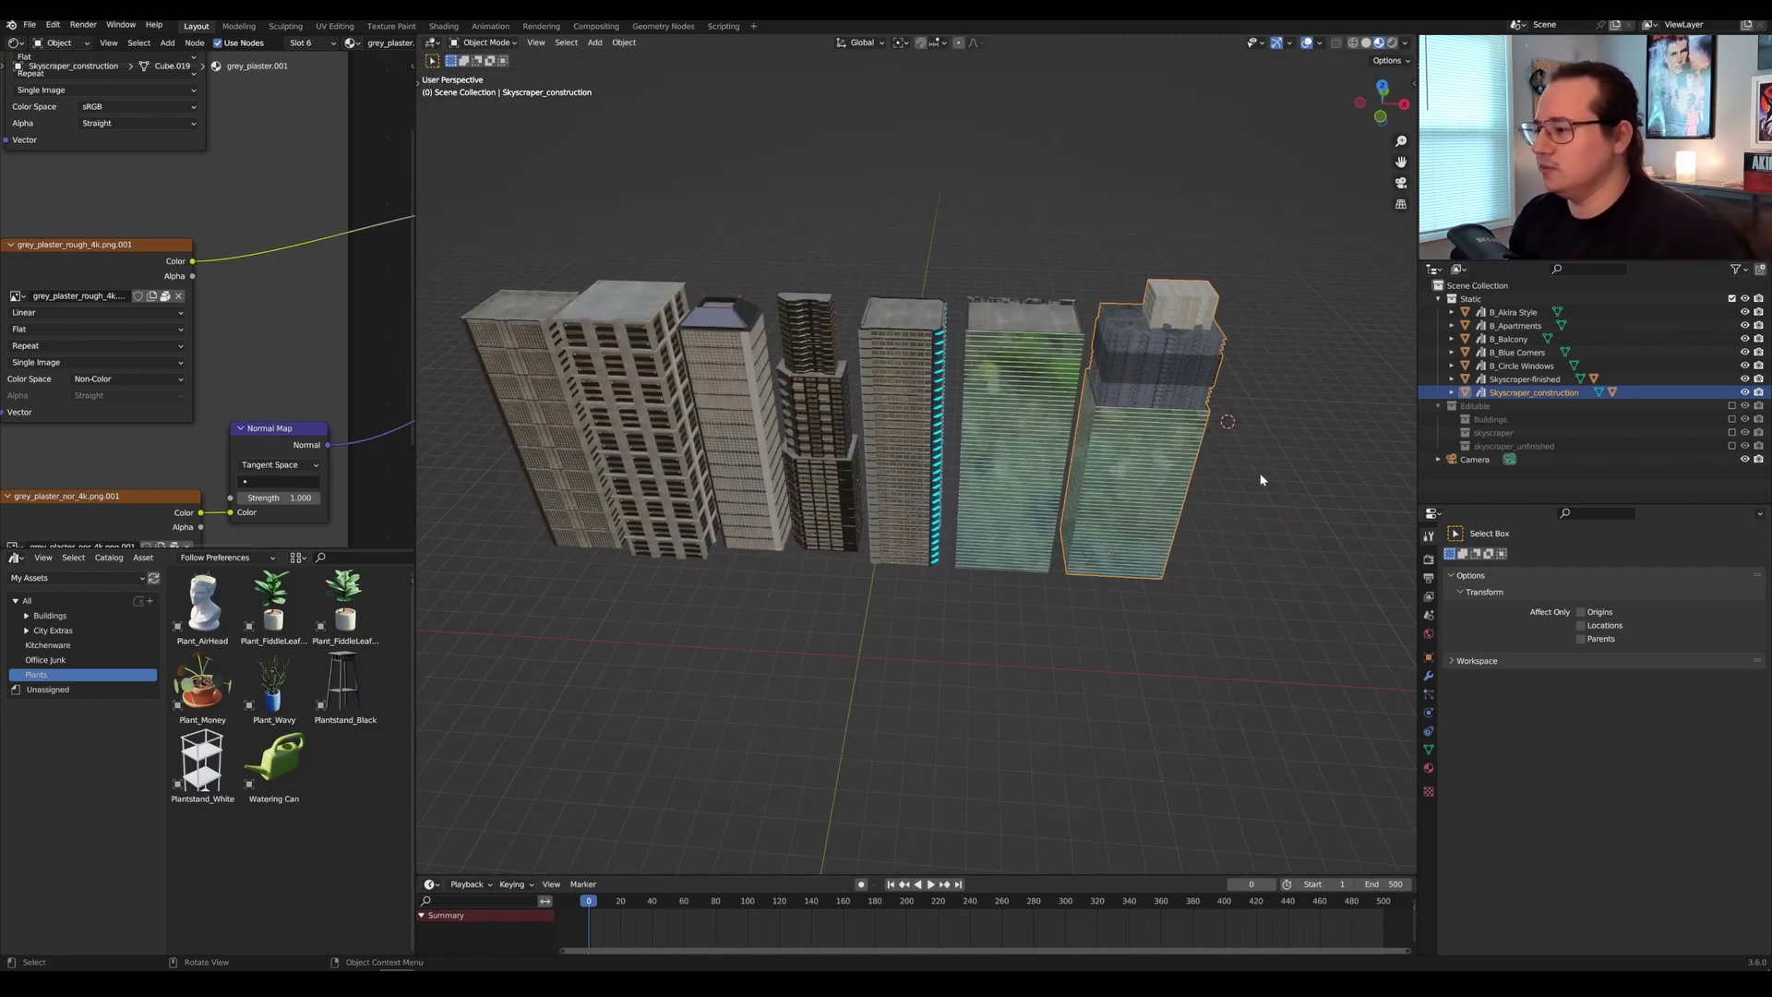
scroll(811, 497, up, 2)
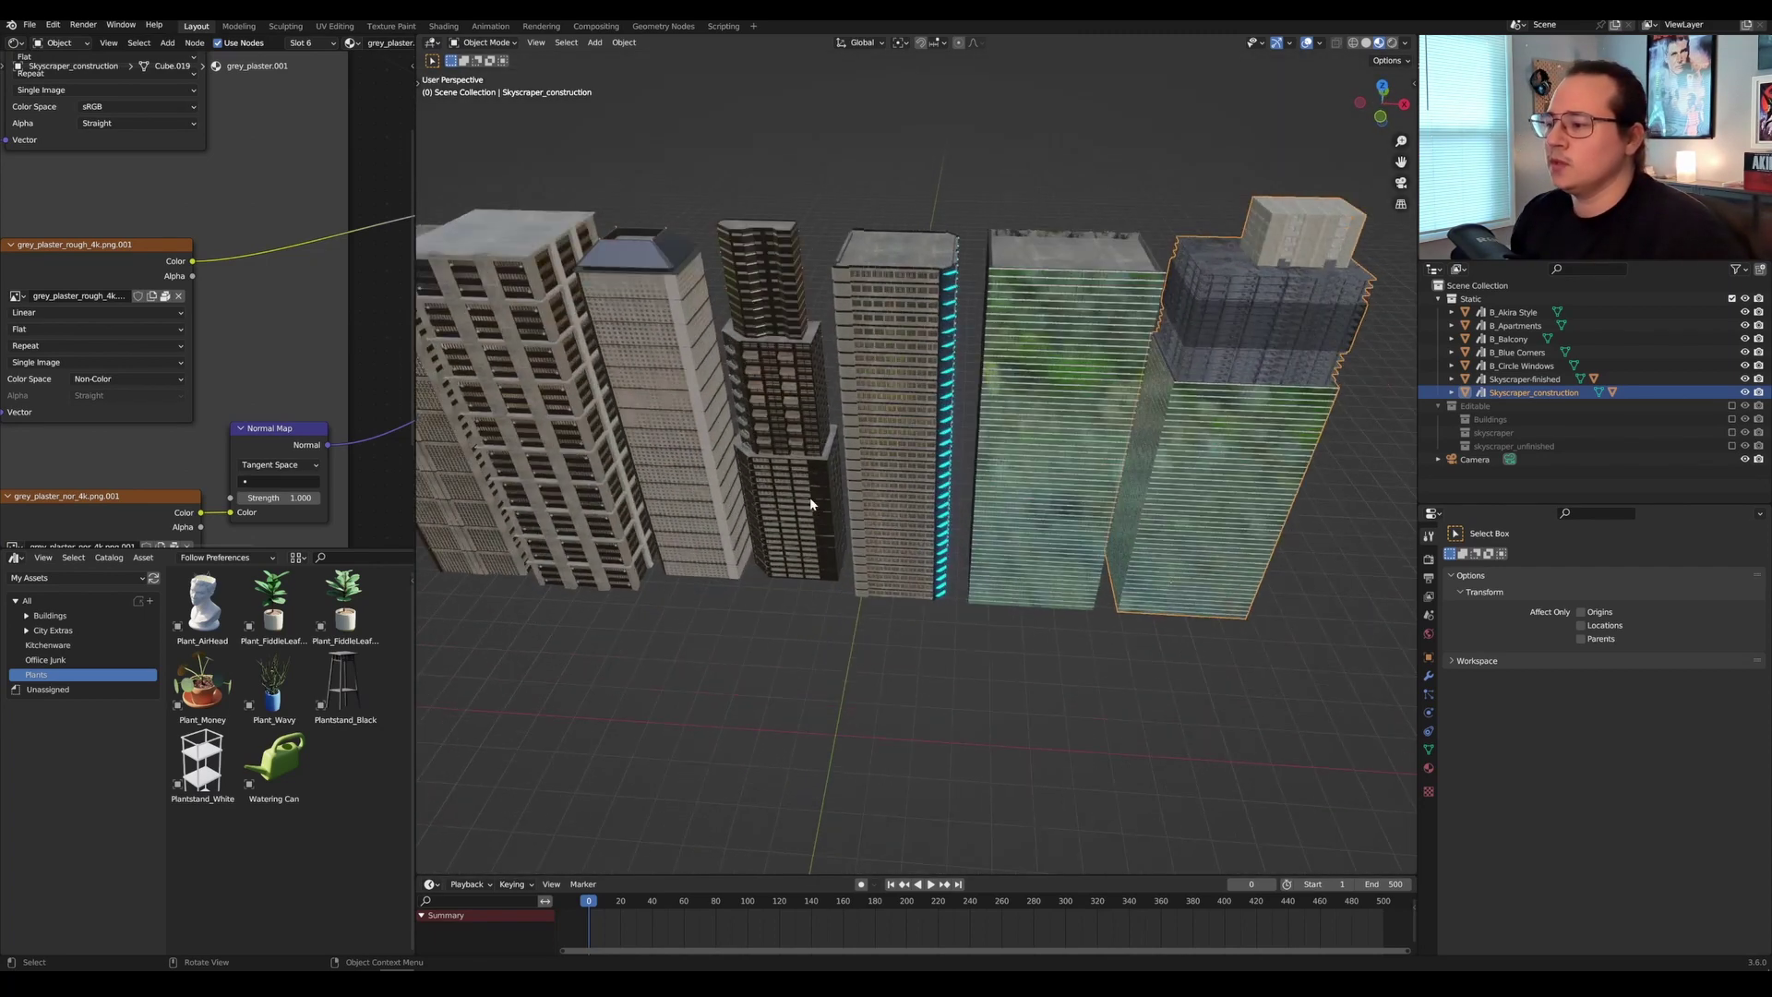
middle_drag(811, 496, 459, 521)
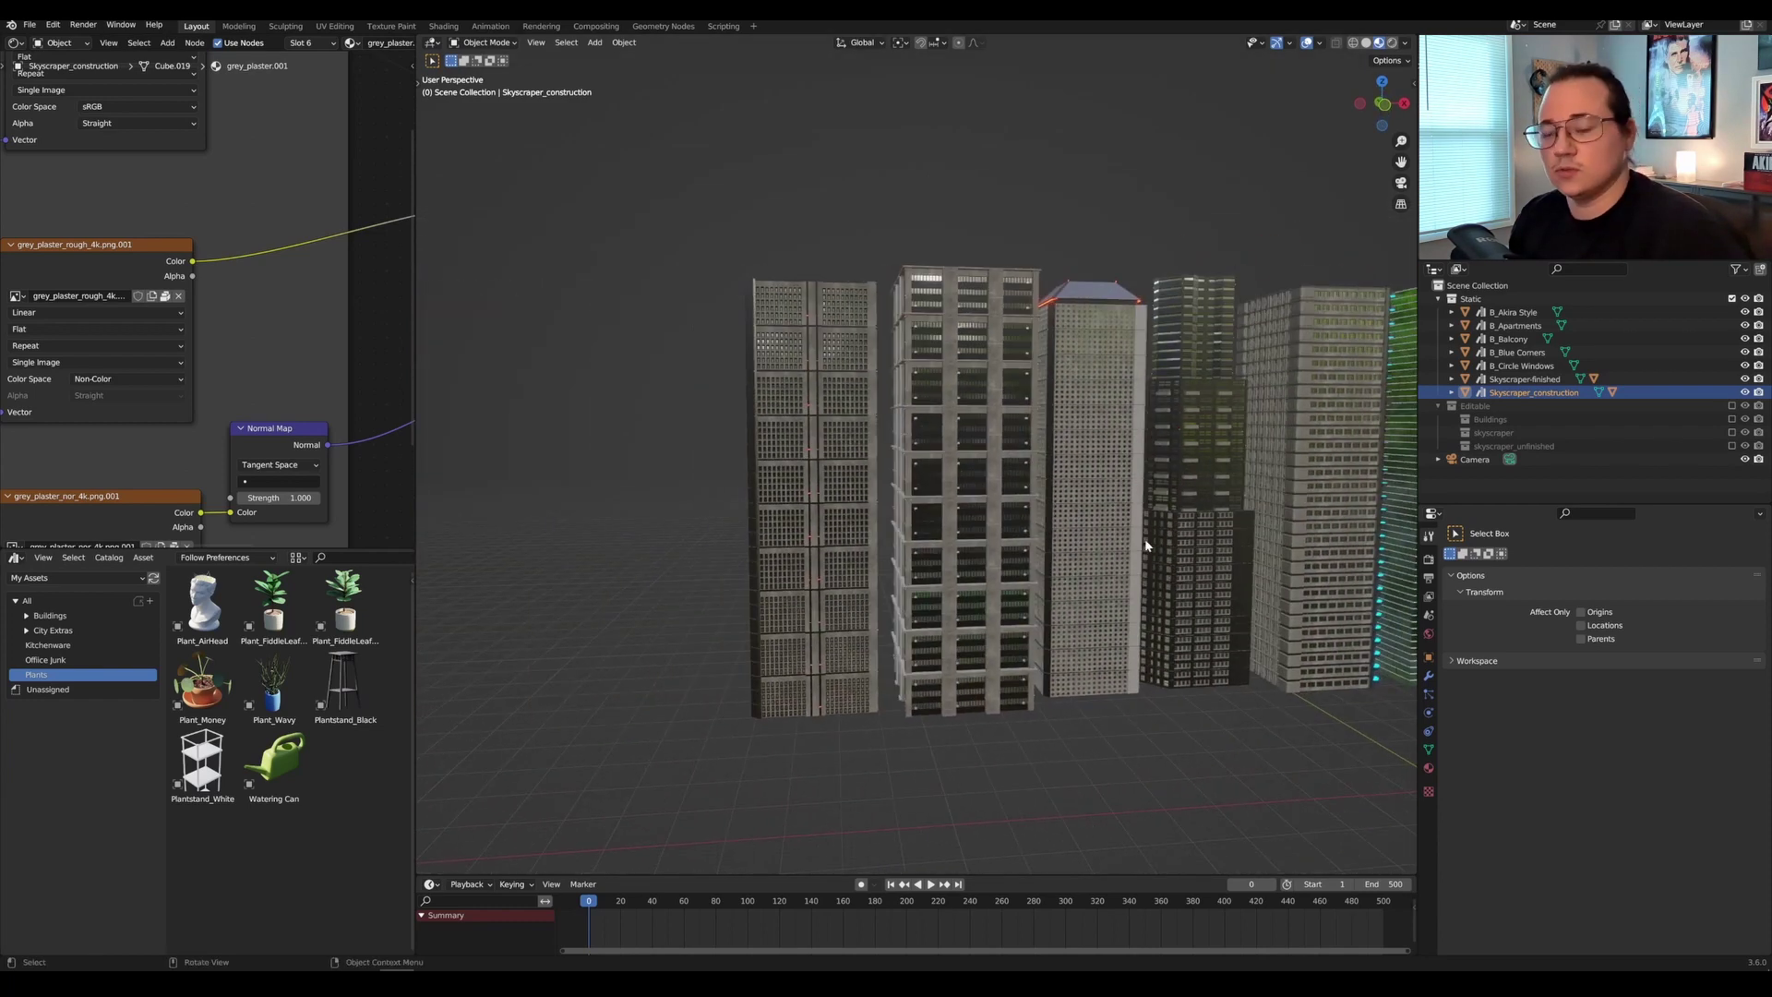
middle_drag(1298, 607, 1000, 521)
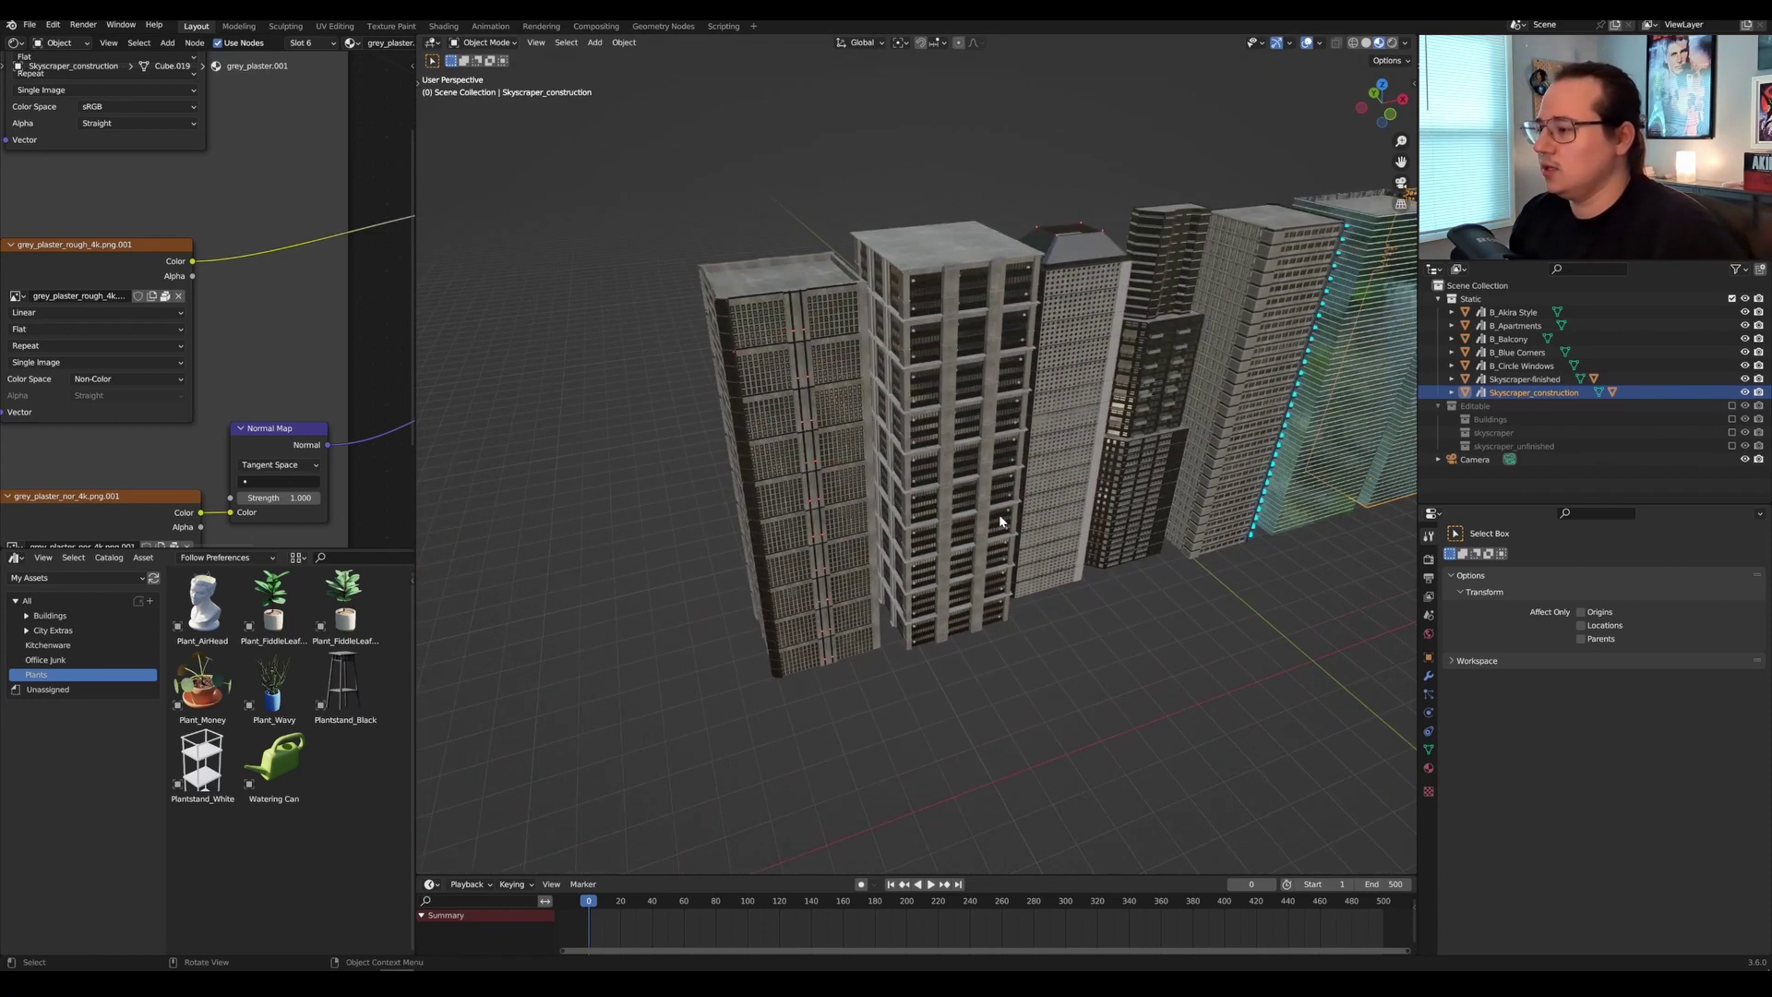
scroll(1000, 521, up, 2)
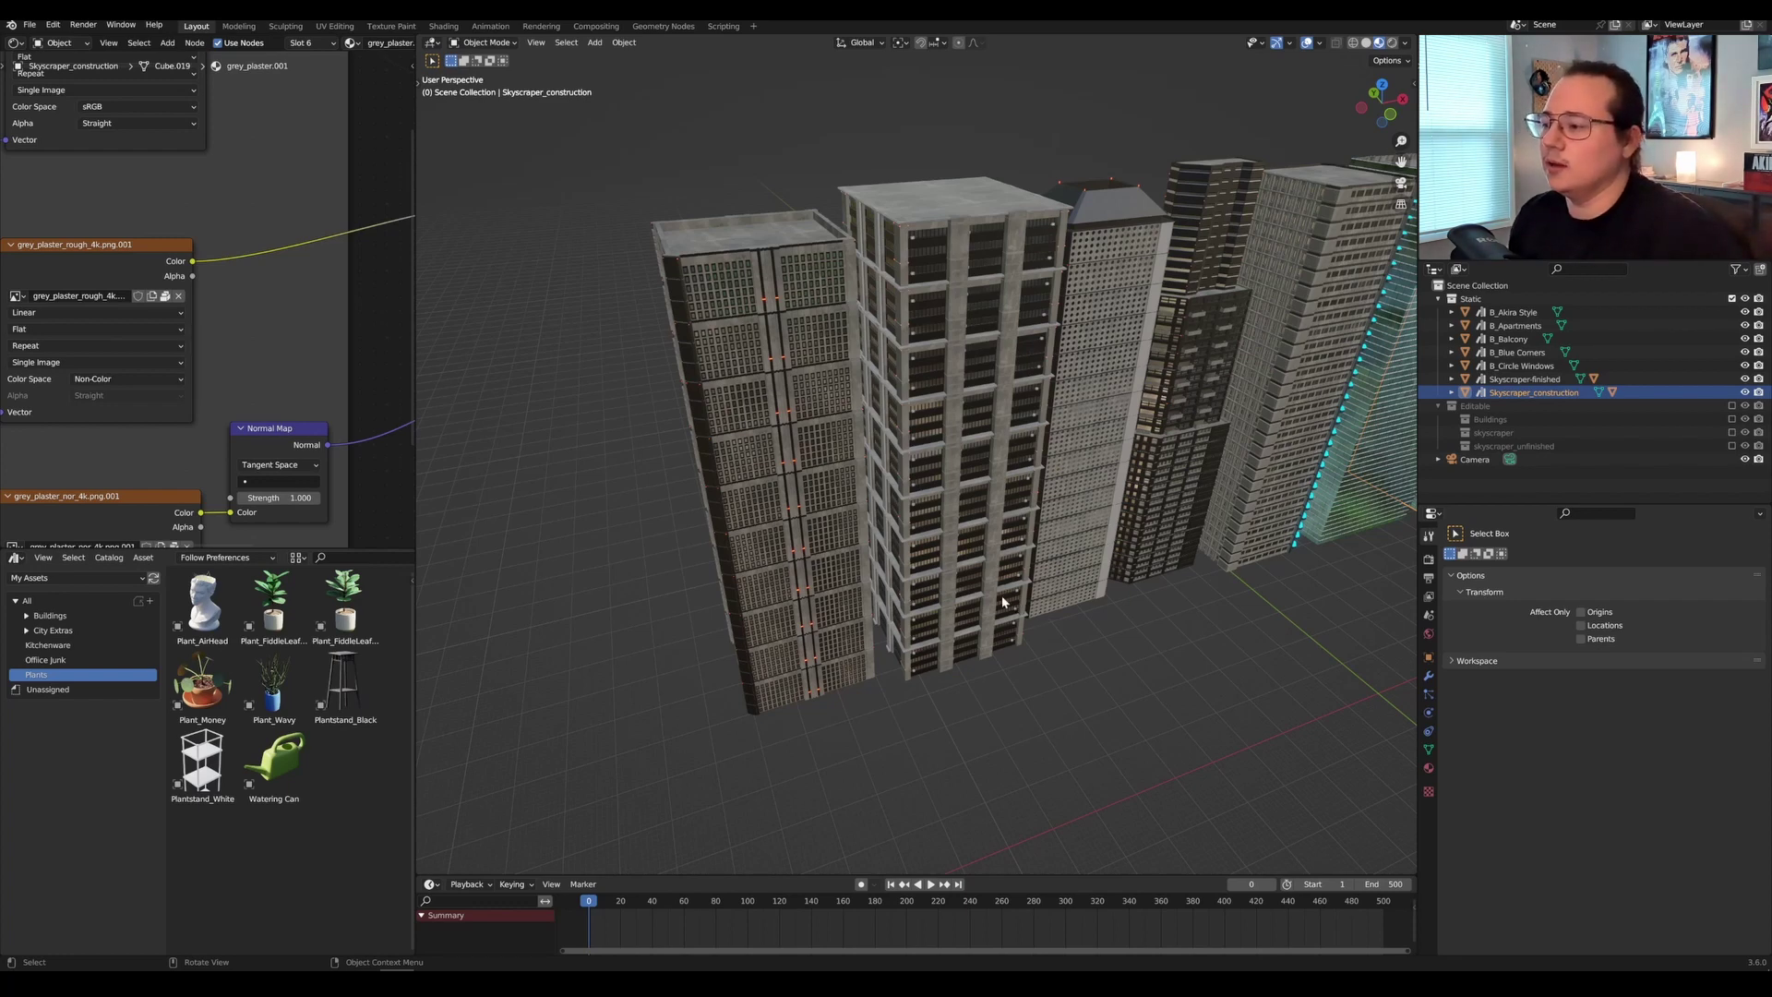
scroll(1006, 602, up, 8)
scroll(1001, 595, up, 4)
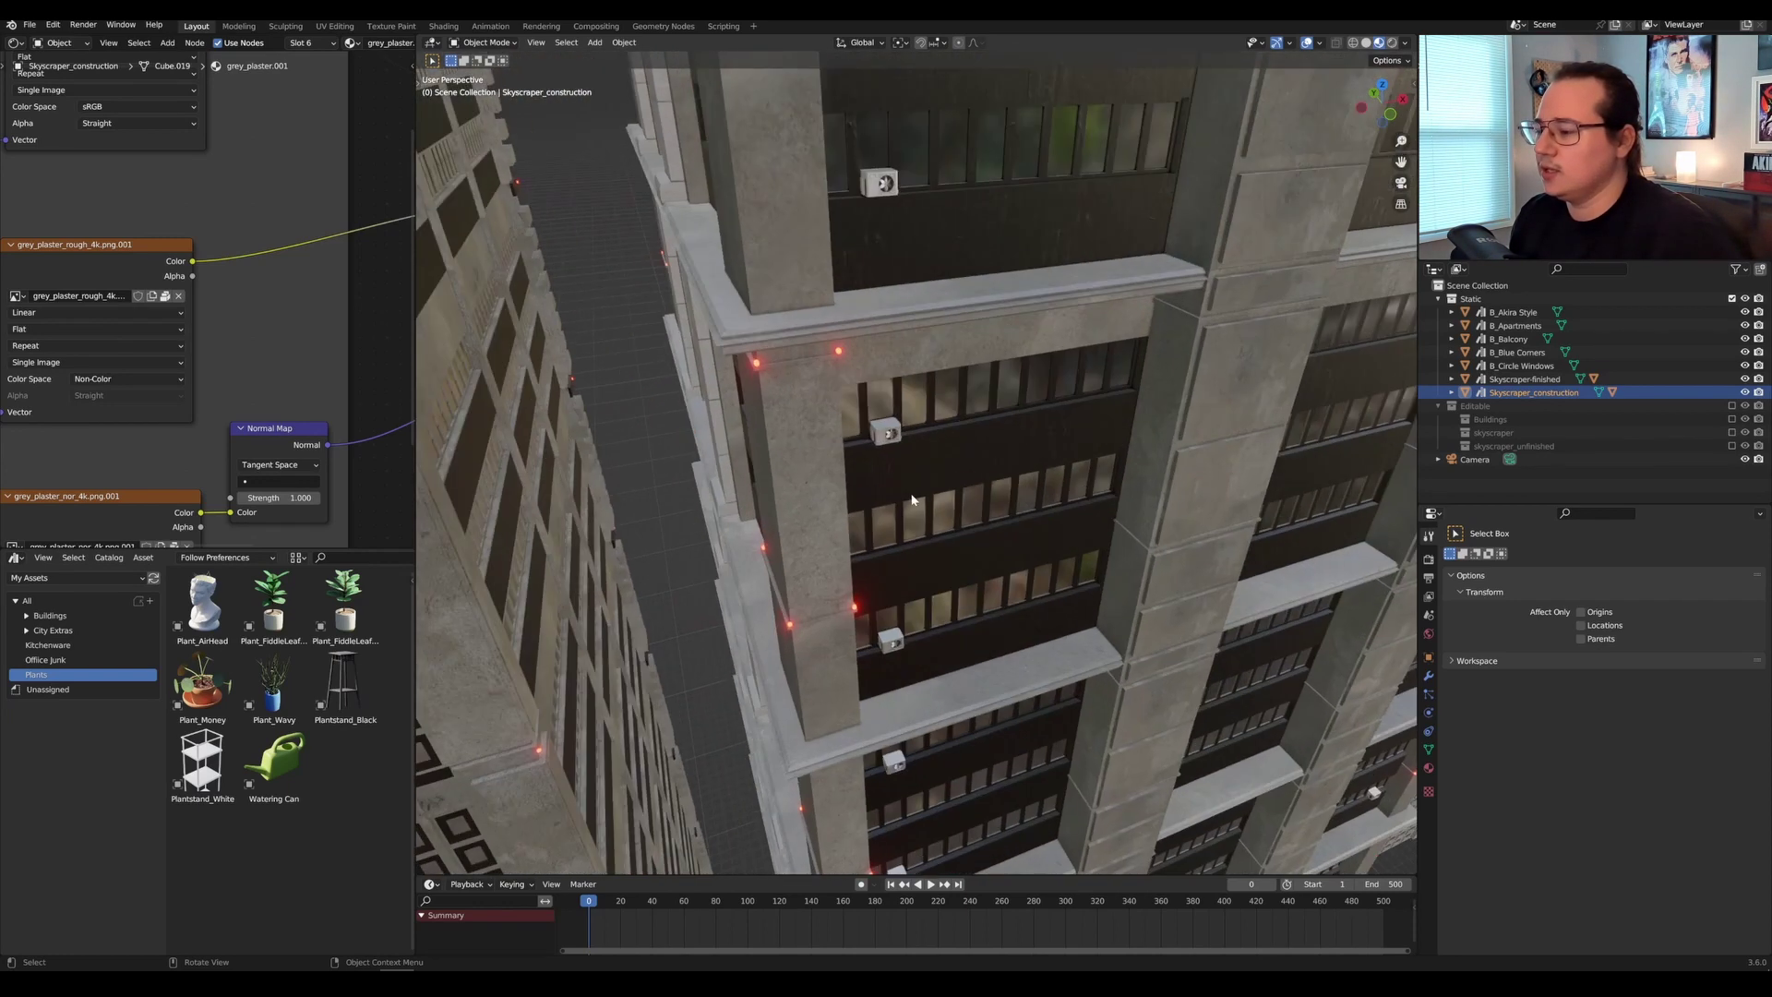
Select the B_Apartments building and examine its windows, air-conditioning units, ledges and red corner lights up close.
click(965, 507)
scroll(965, 507, up, 2)
middle_drag(965, 527, 1149, 555)
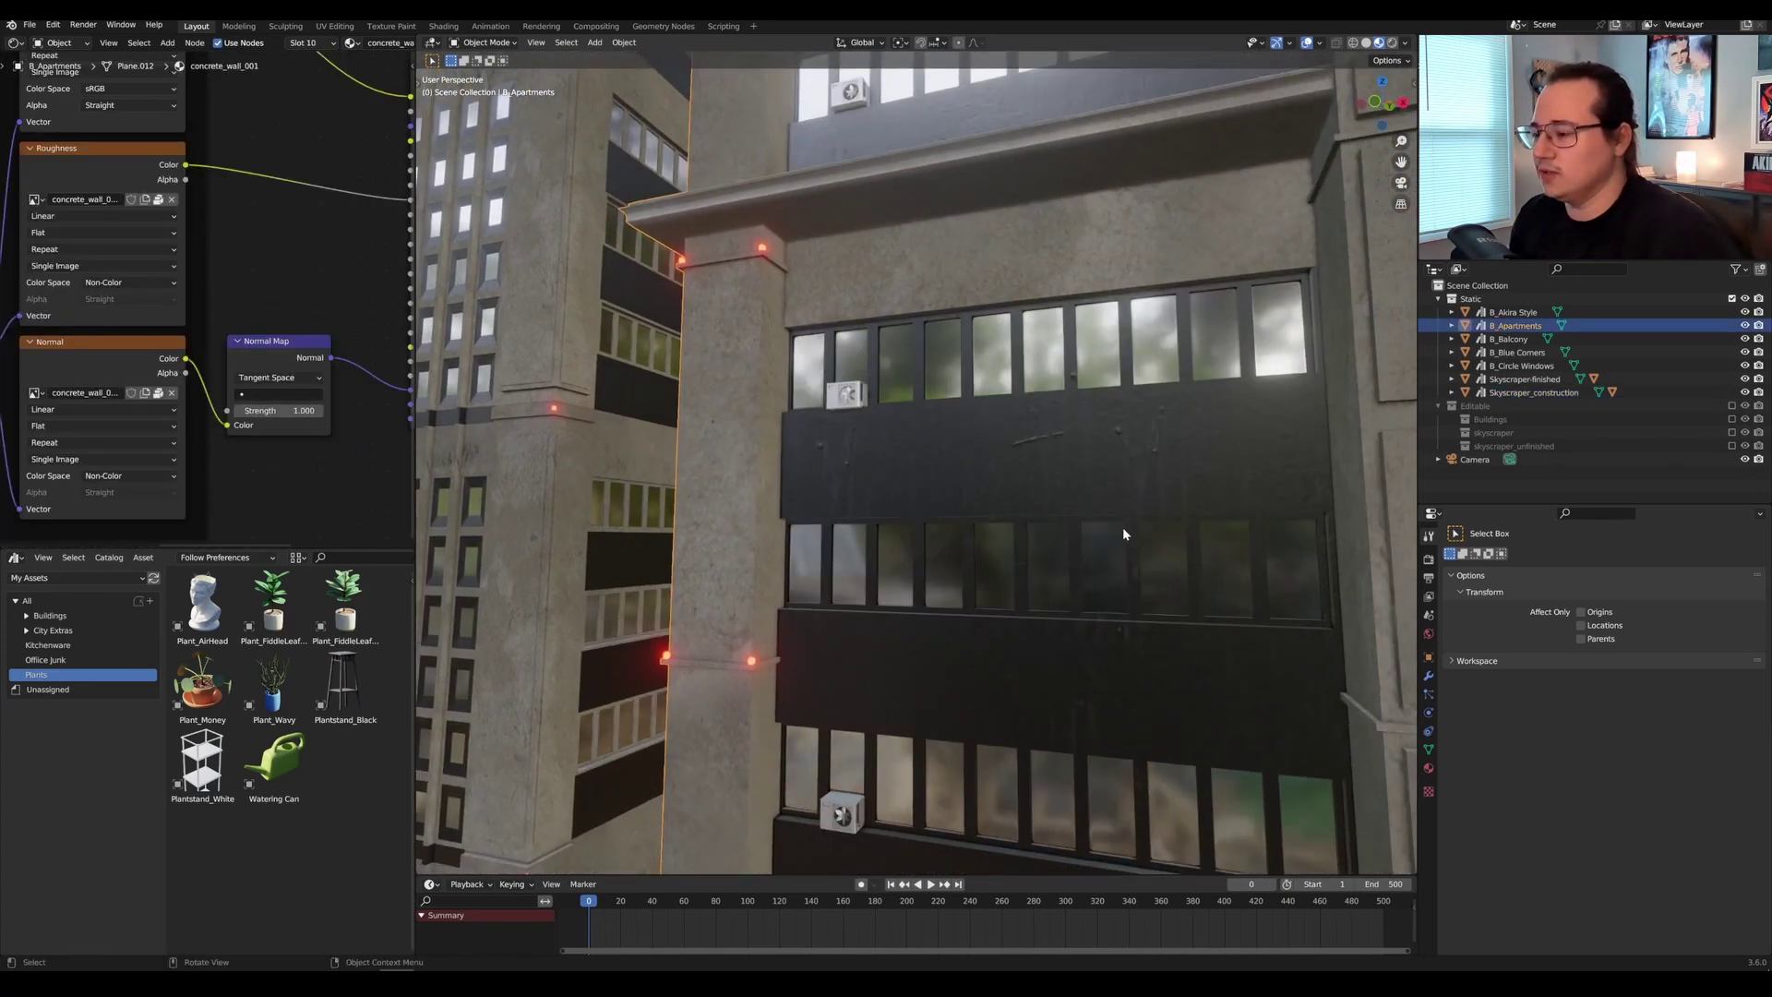
scroll(1123, 530, up, 2)
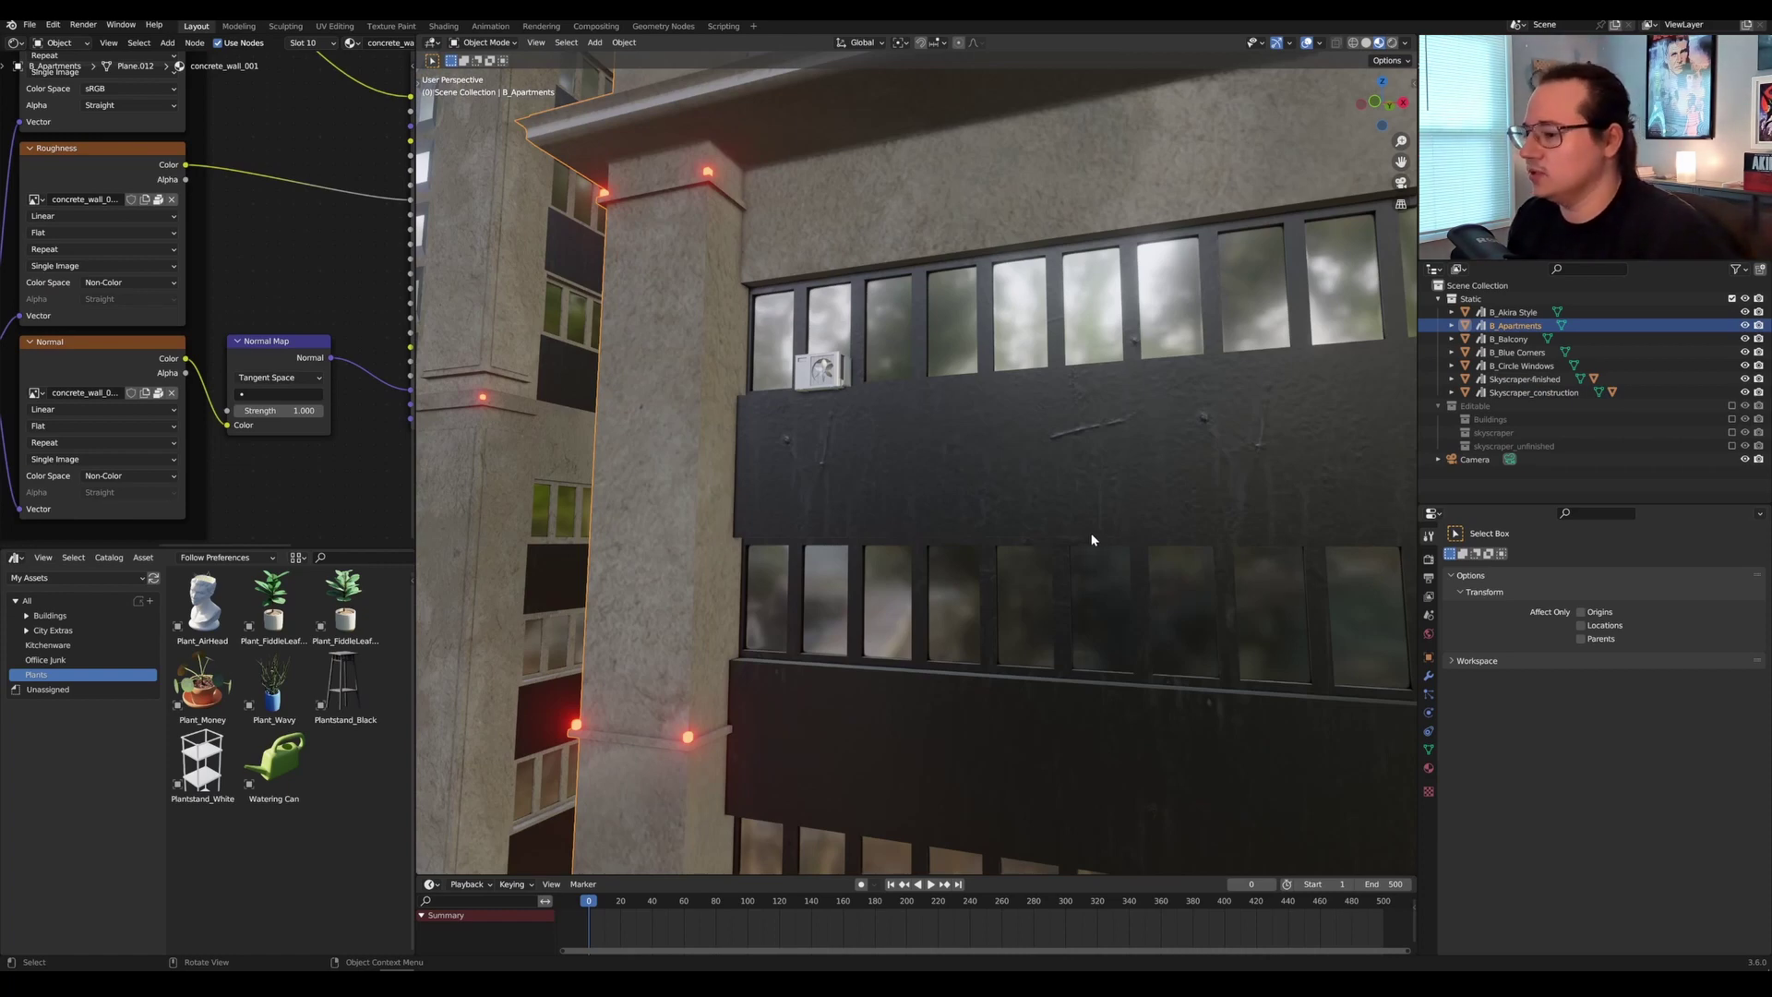
scroll(1092, 539, down, 2)
scroll(1088, 533, down, 2)
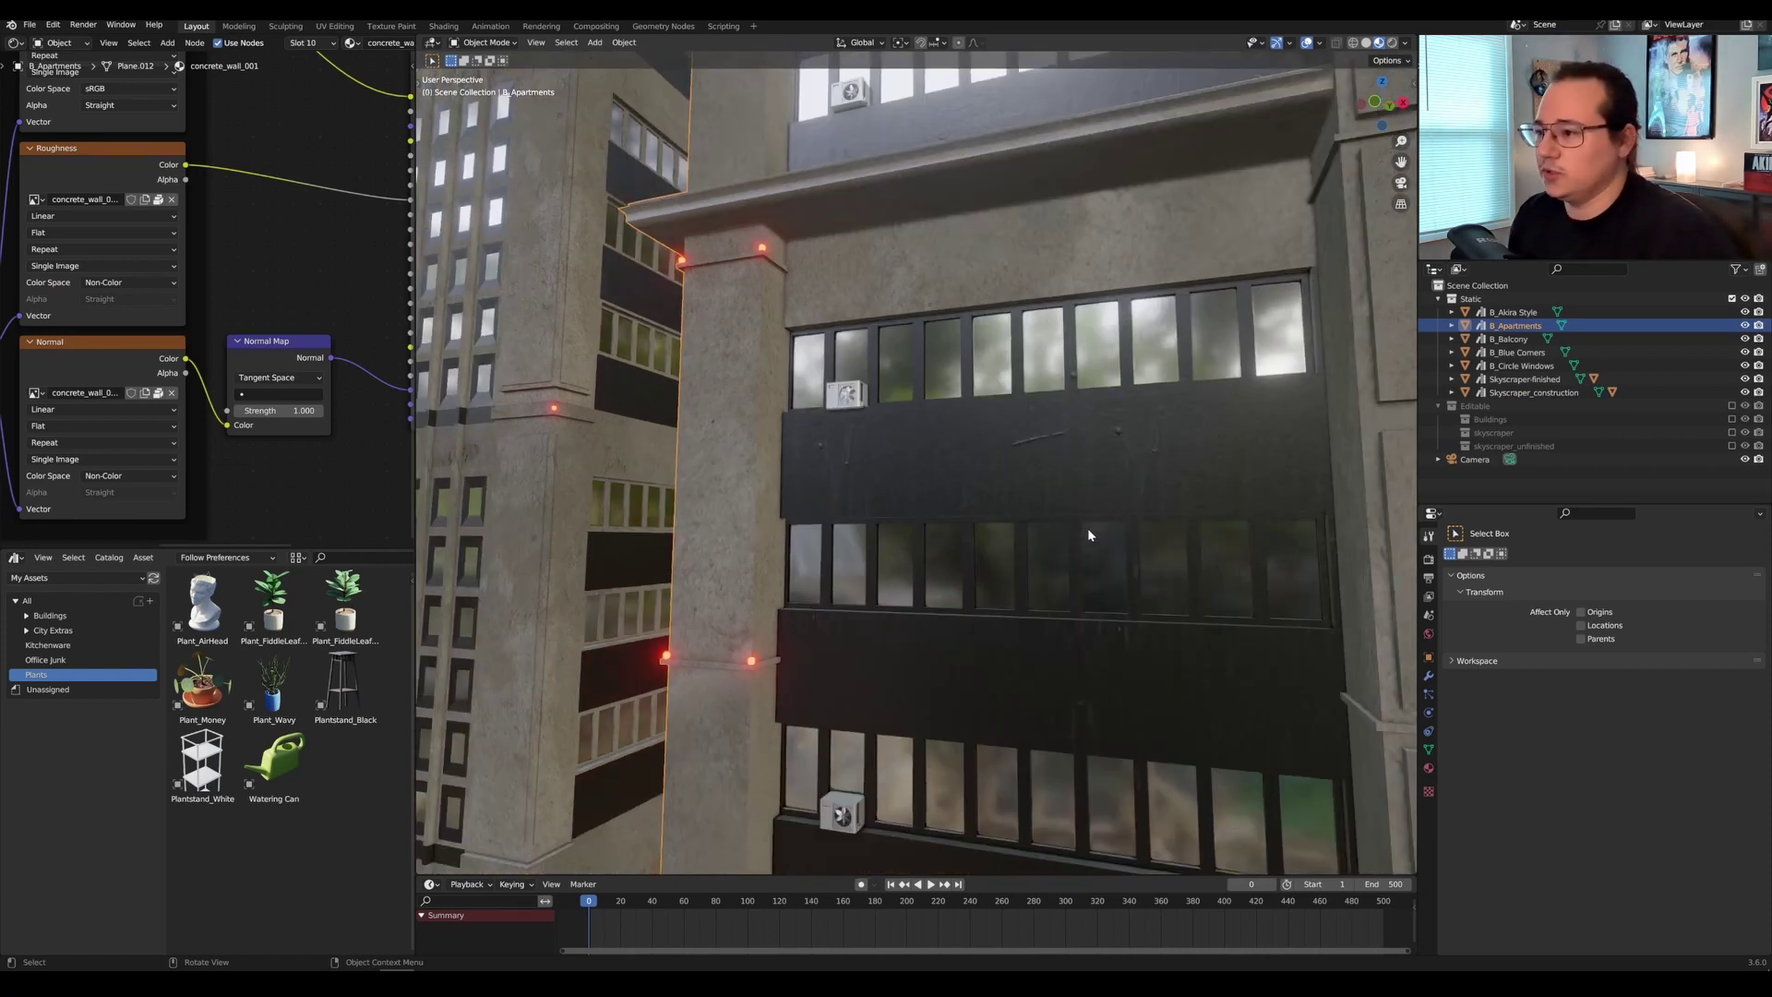
scroll(1087, 533, down, 2)
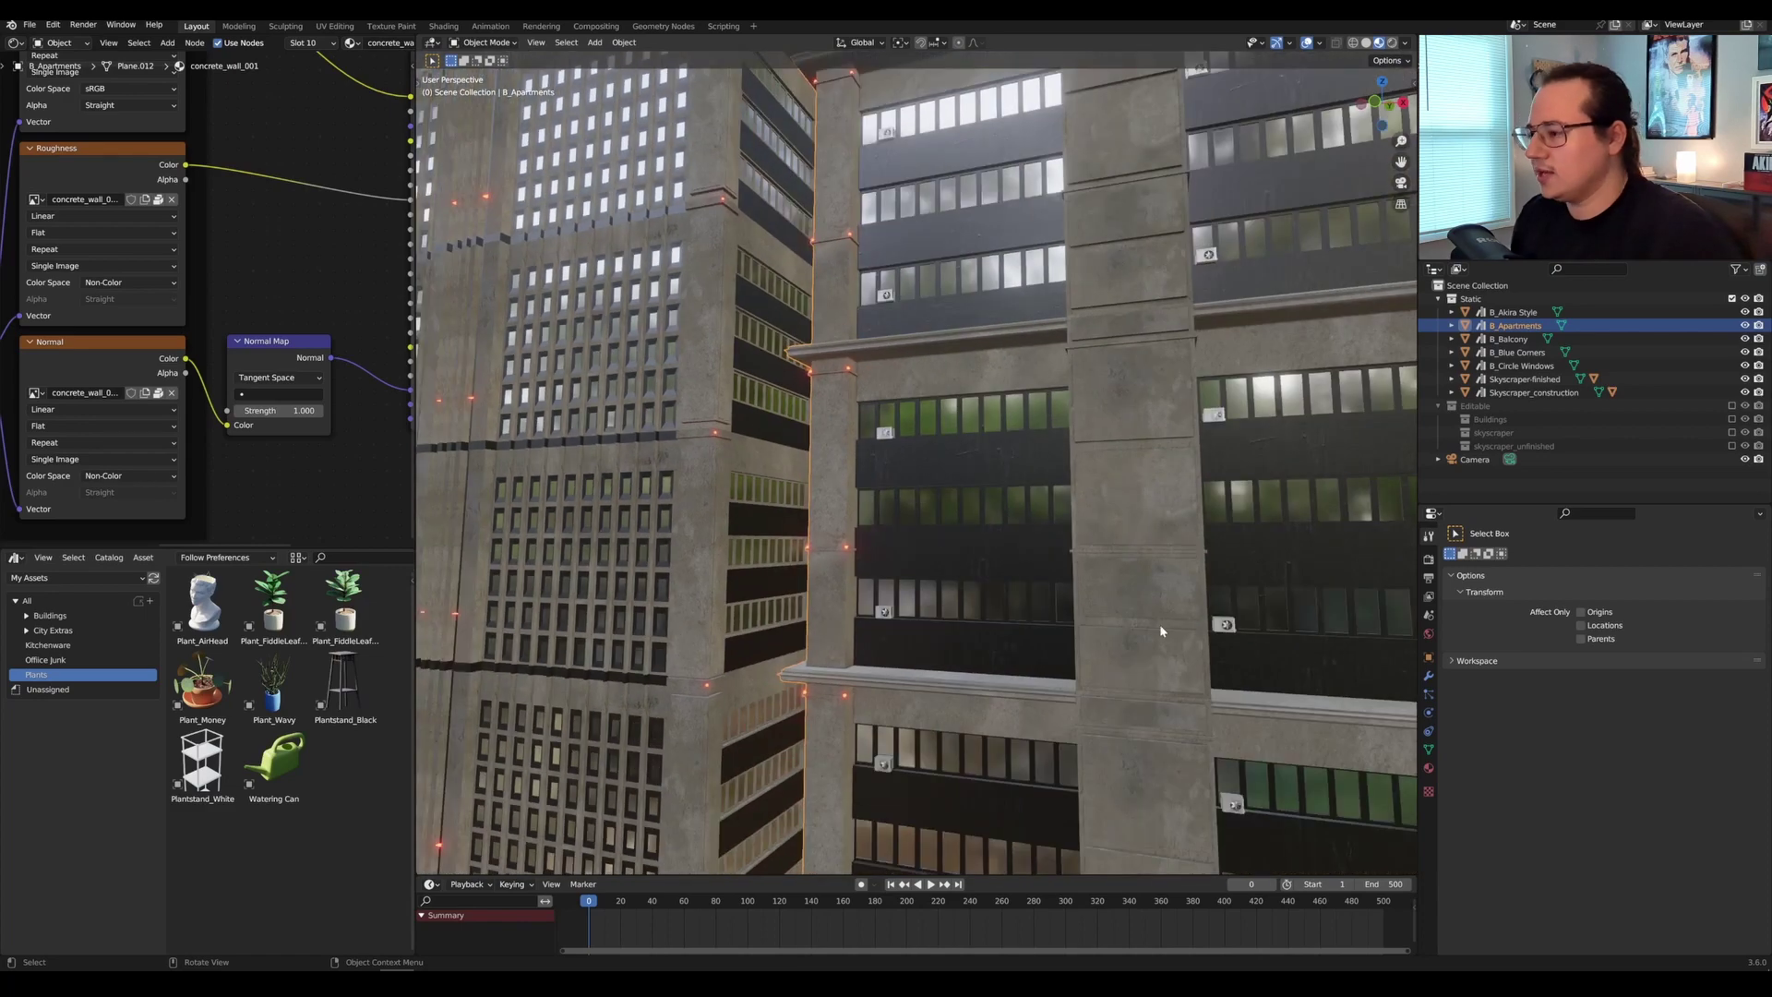
middle_drag(1159, 624, 1004, 580)
scroll(1005, 580, up, 5)
middle_drag(873, 577, 903, 484)
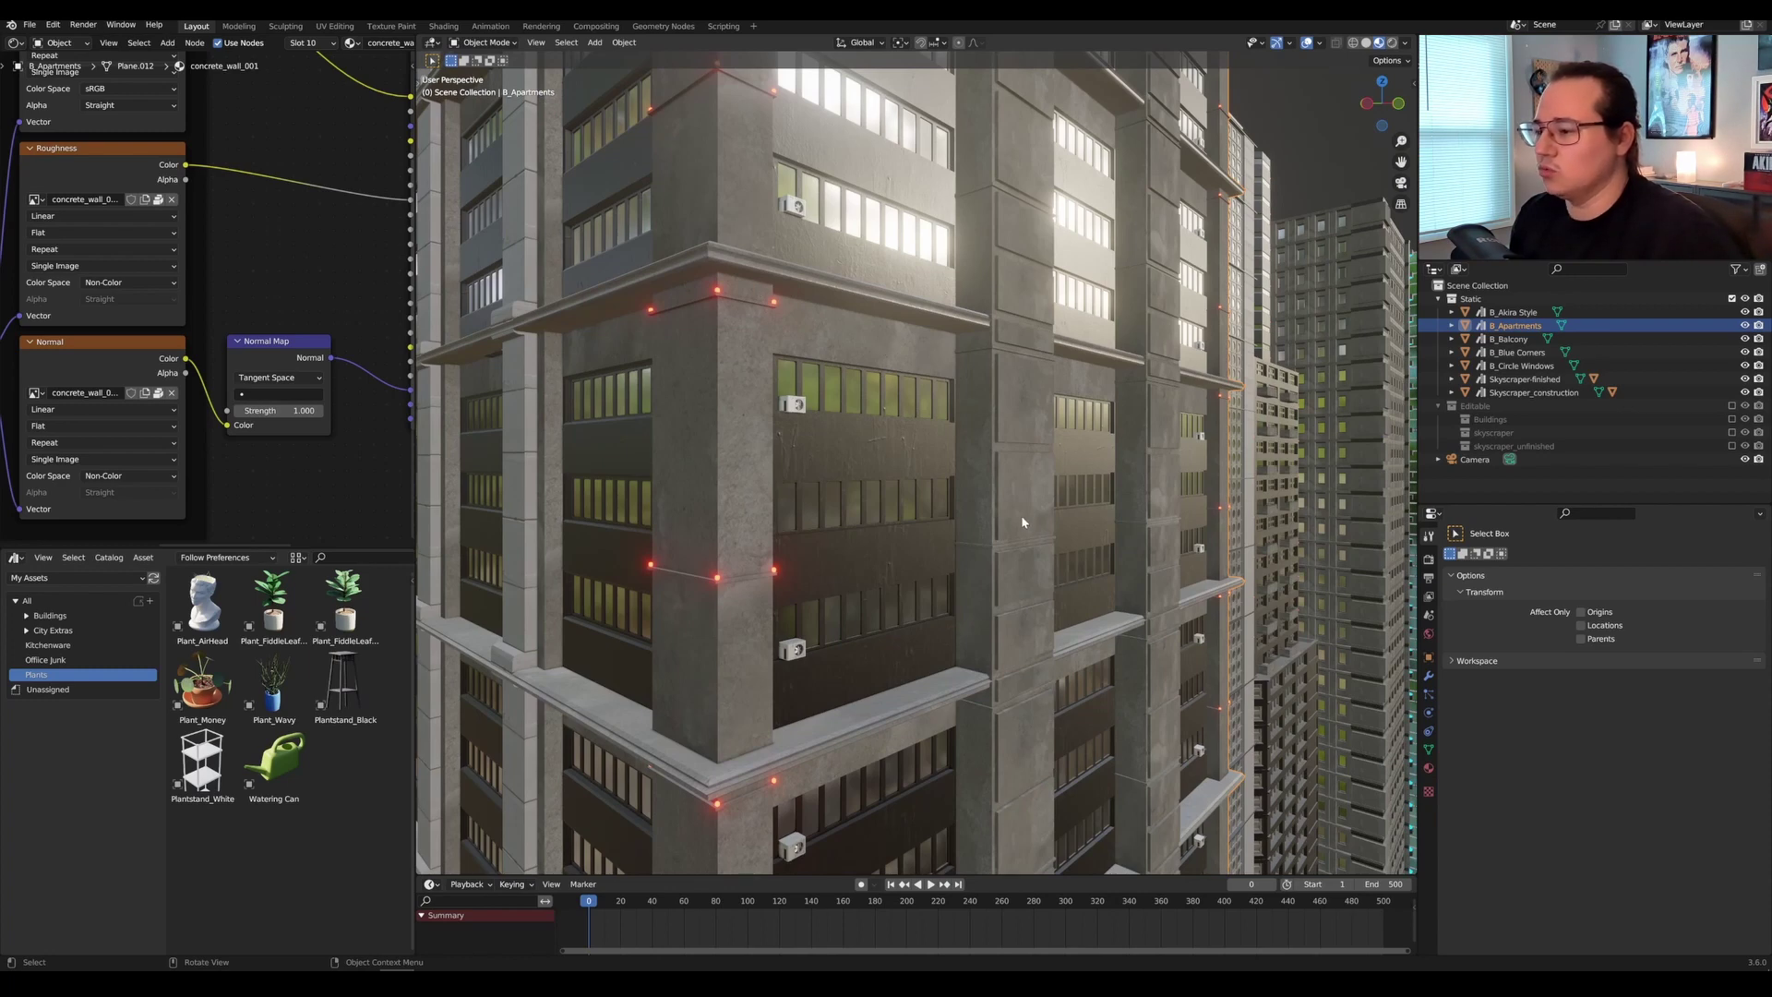
scroll(1024, 523, down, 3)
scroll(1034, 525, down, 2)
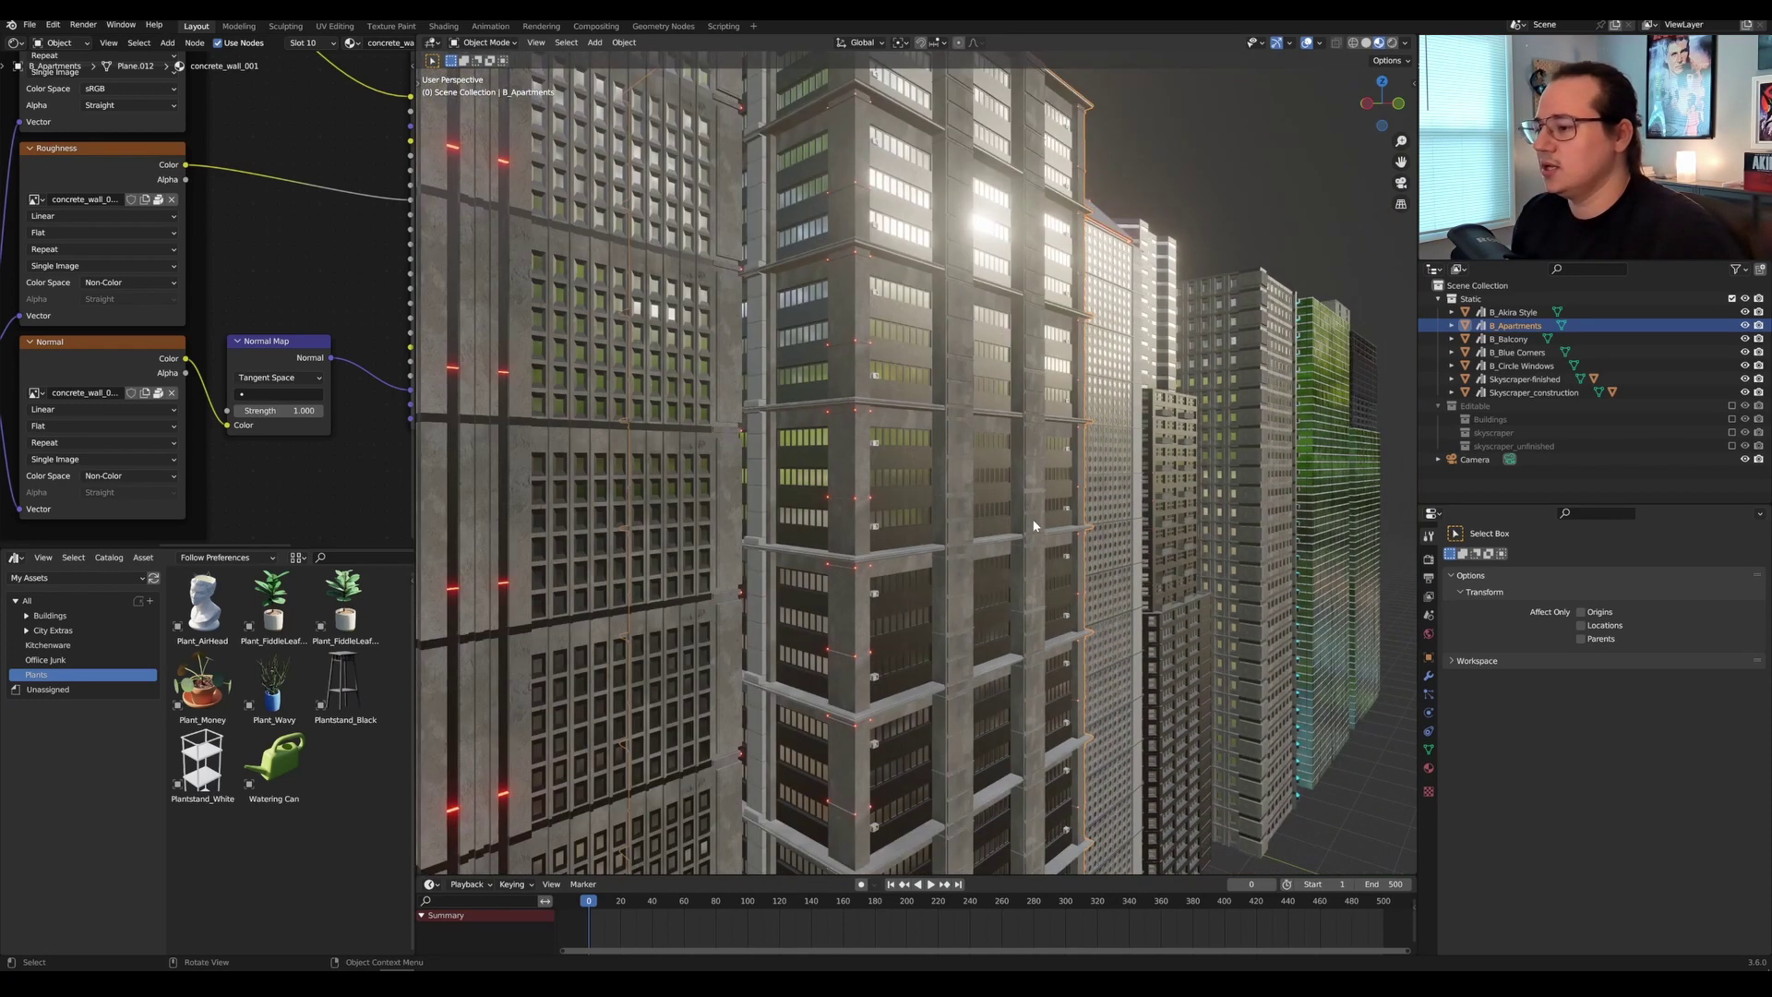
middle_drag(1016, 513, 943, 504)
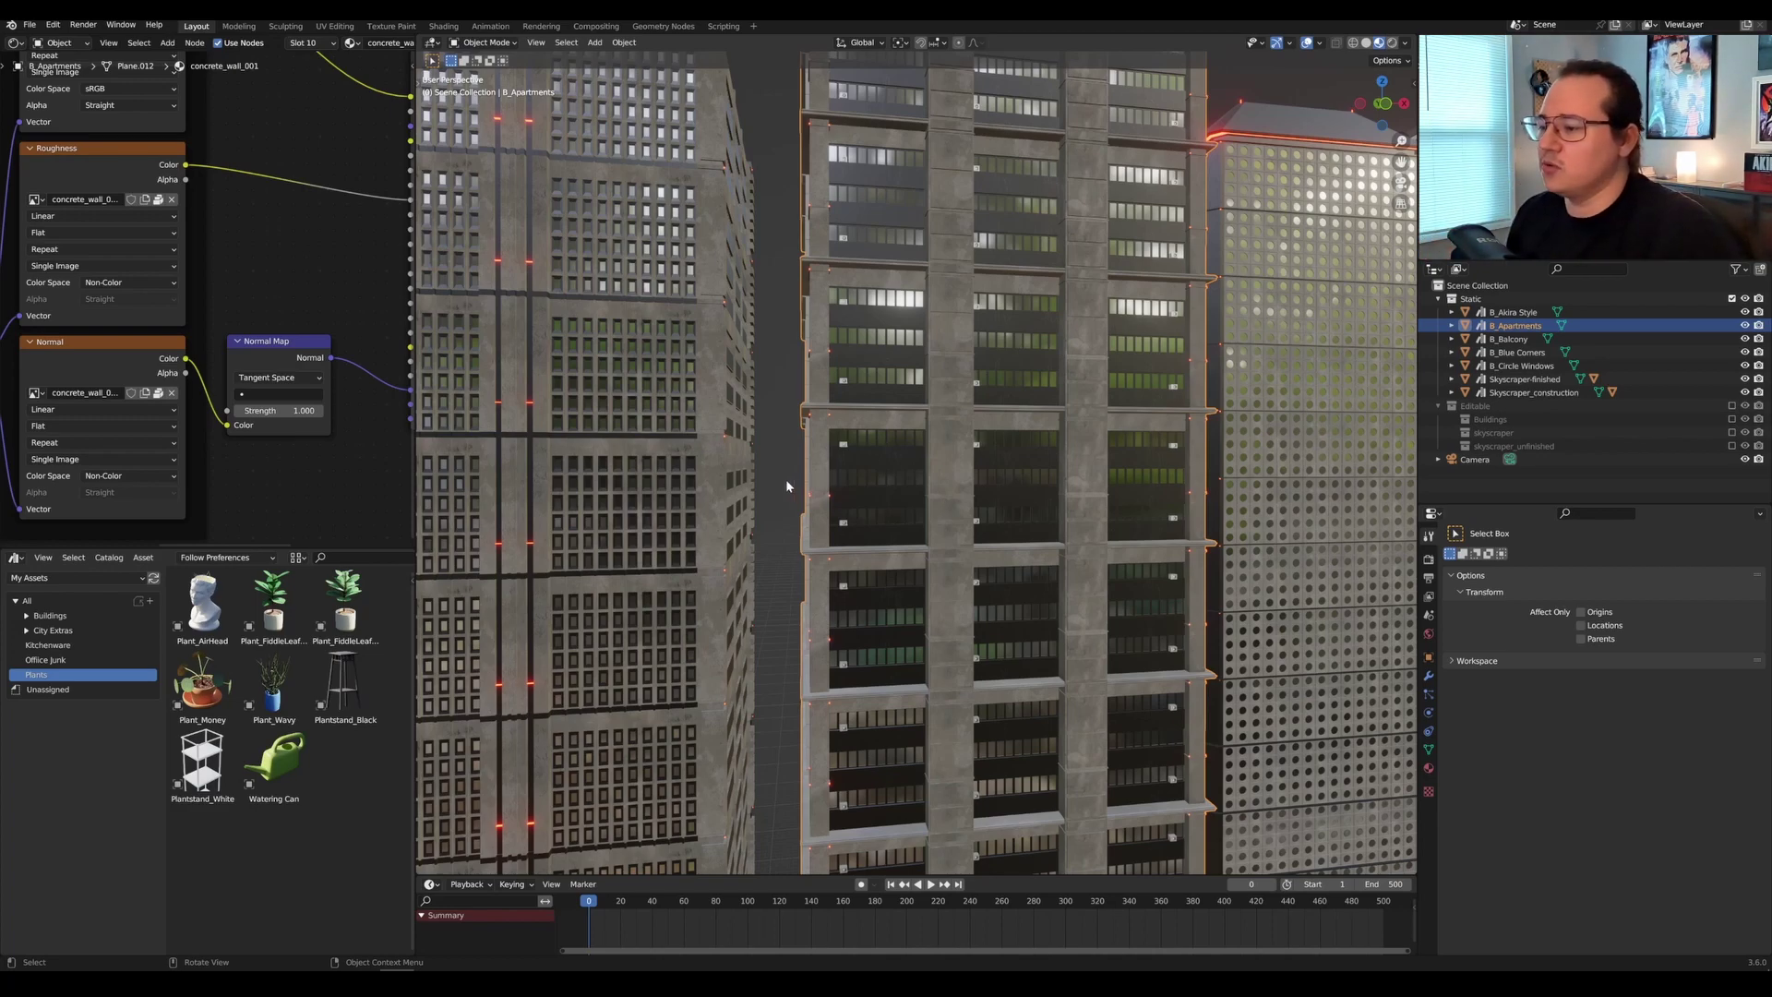
Examine the facade and side of the outermost building beside the apartments, then survey the whole row from above.
scroll(788, 483, down, 3)
middle_drag(738, 503, 1140, 542)
scroll(1078, 526, up, 1)
scroll(1078, 528, up, 2)
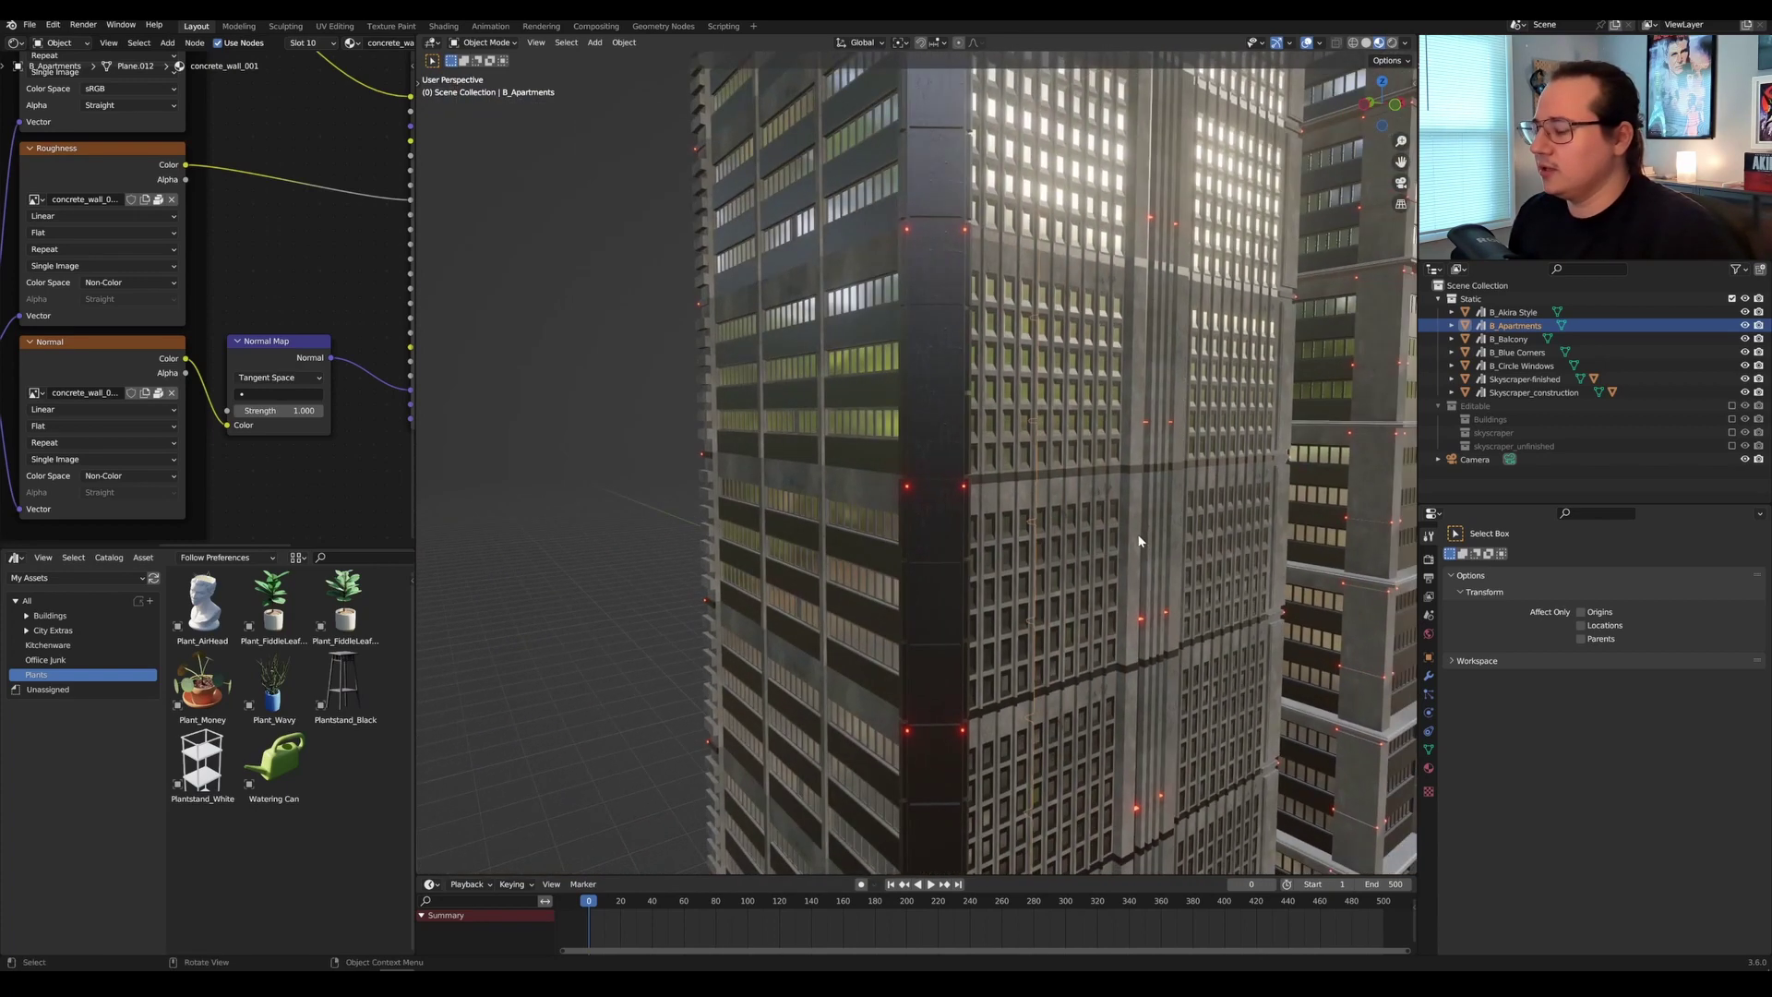
middle_drag(965, 448, 1053, 471)
scroll(914, 522, down, 2)
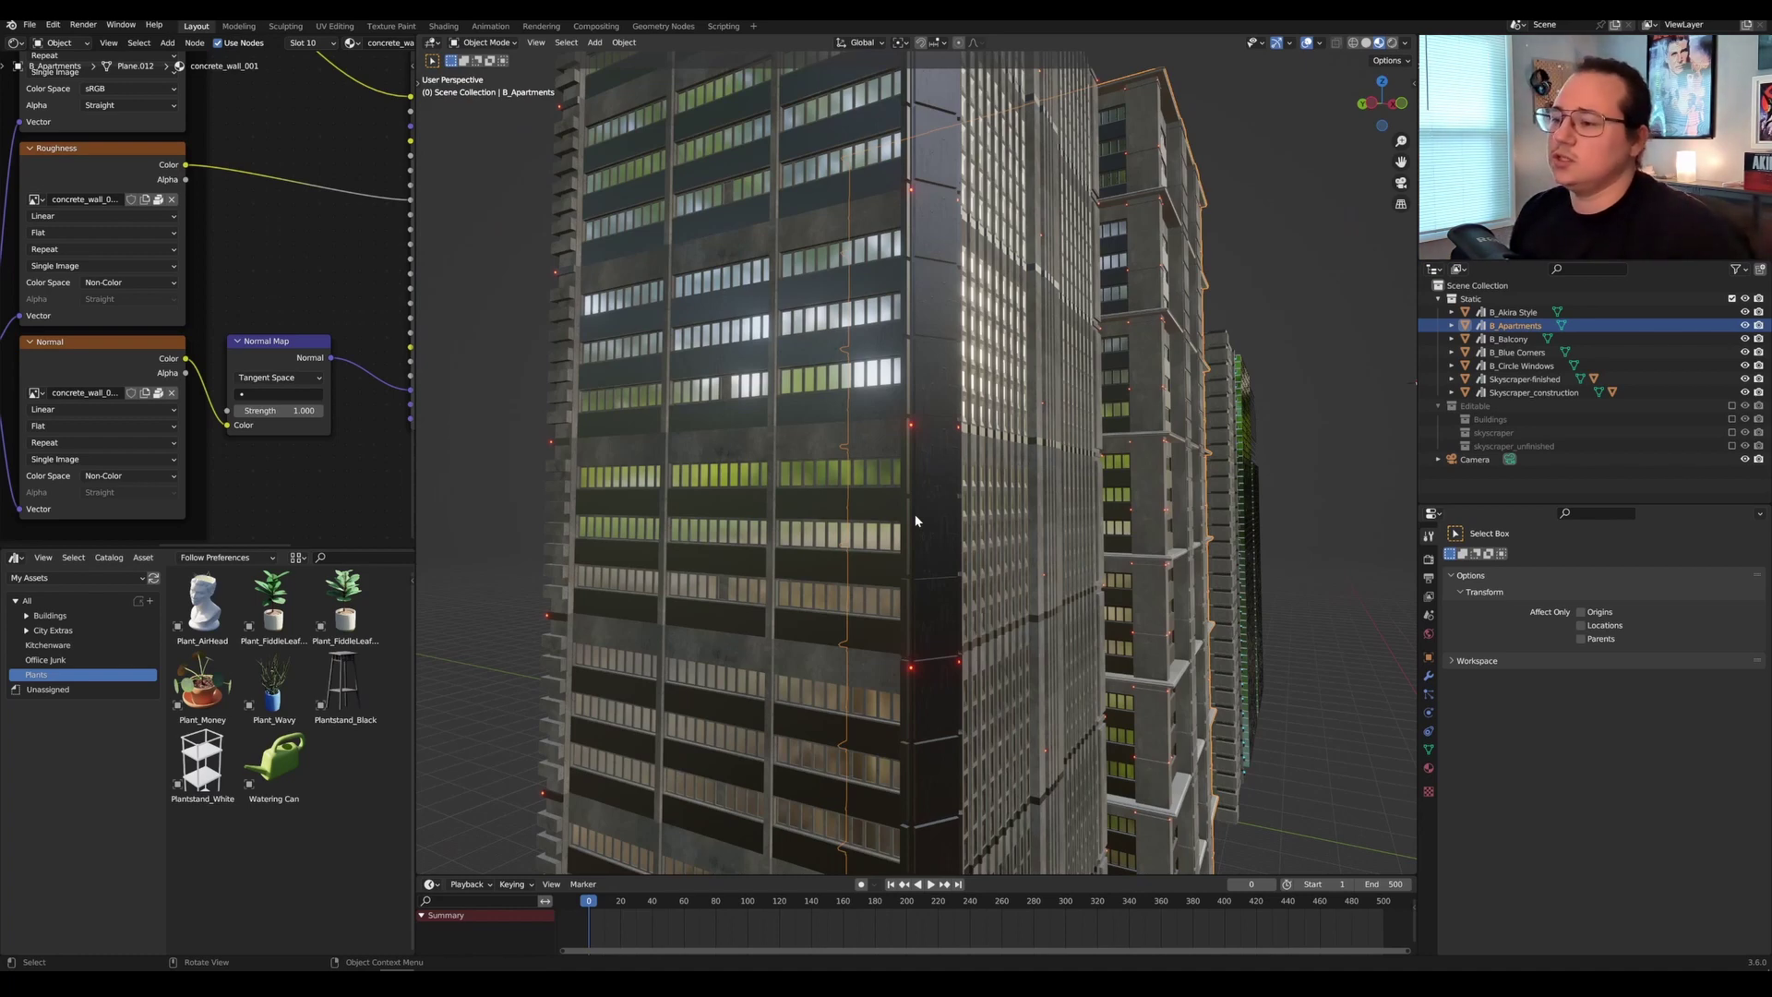
scroll(987, 440, down, 5)
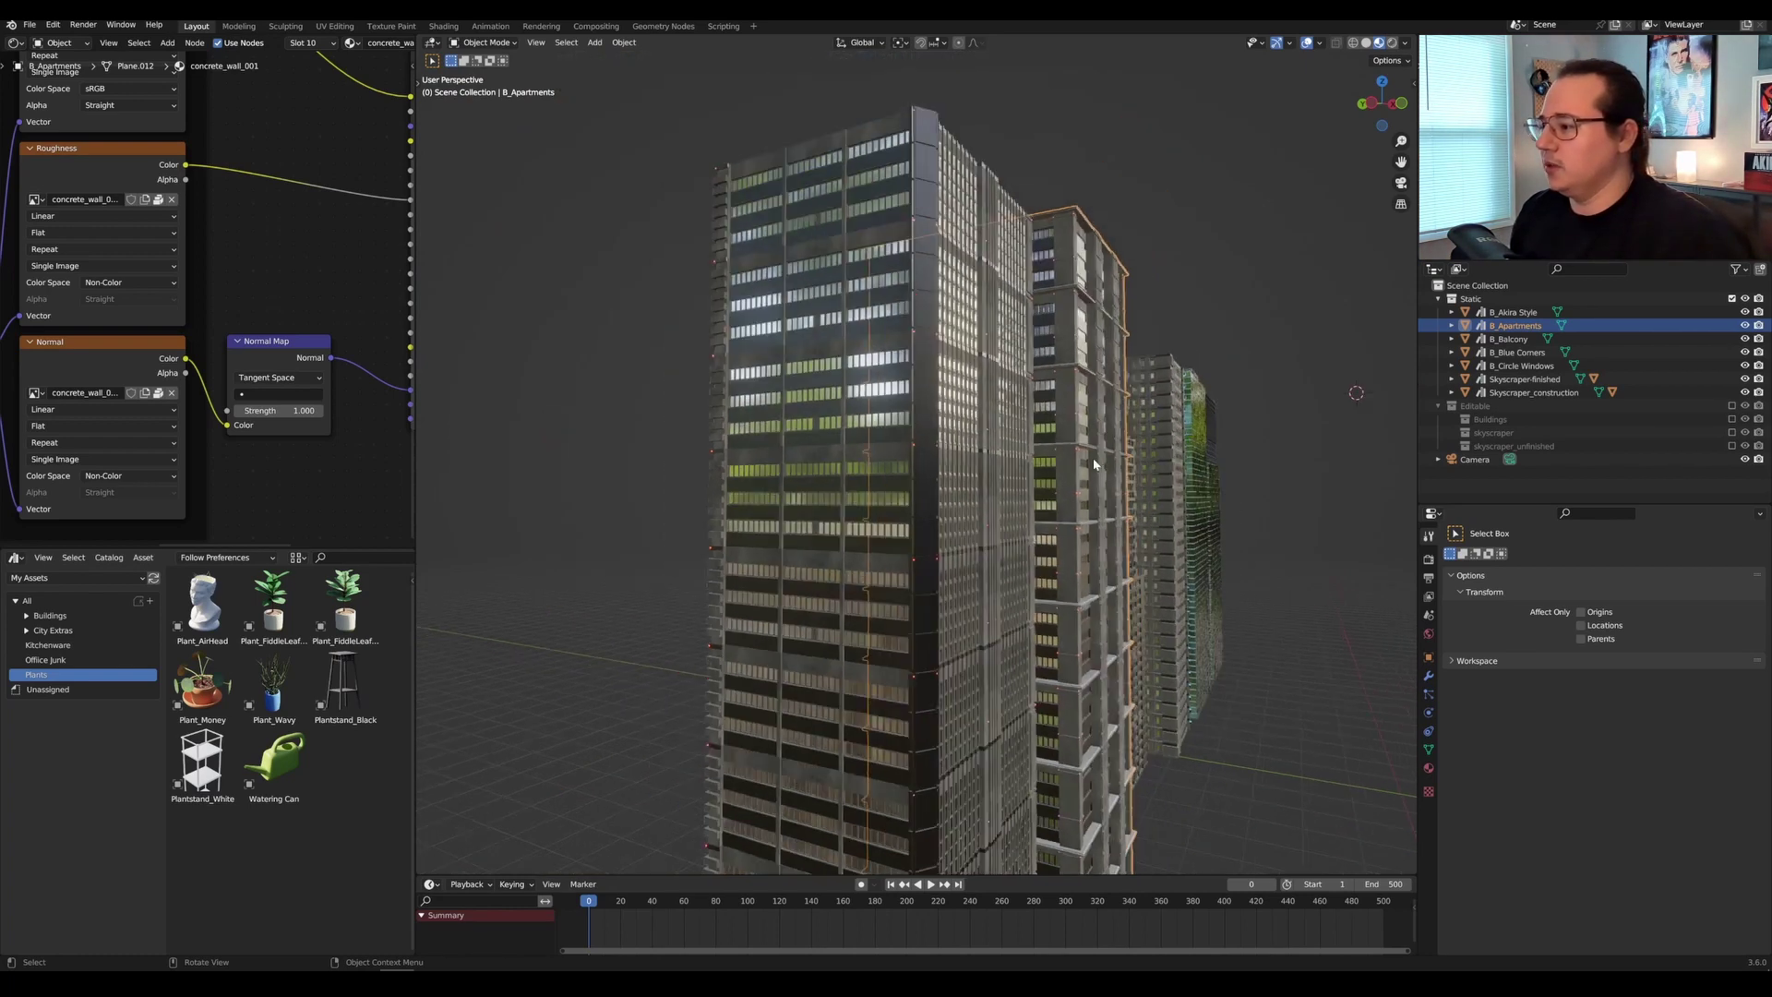
middle_drag(988, 440, 1039, 461)
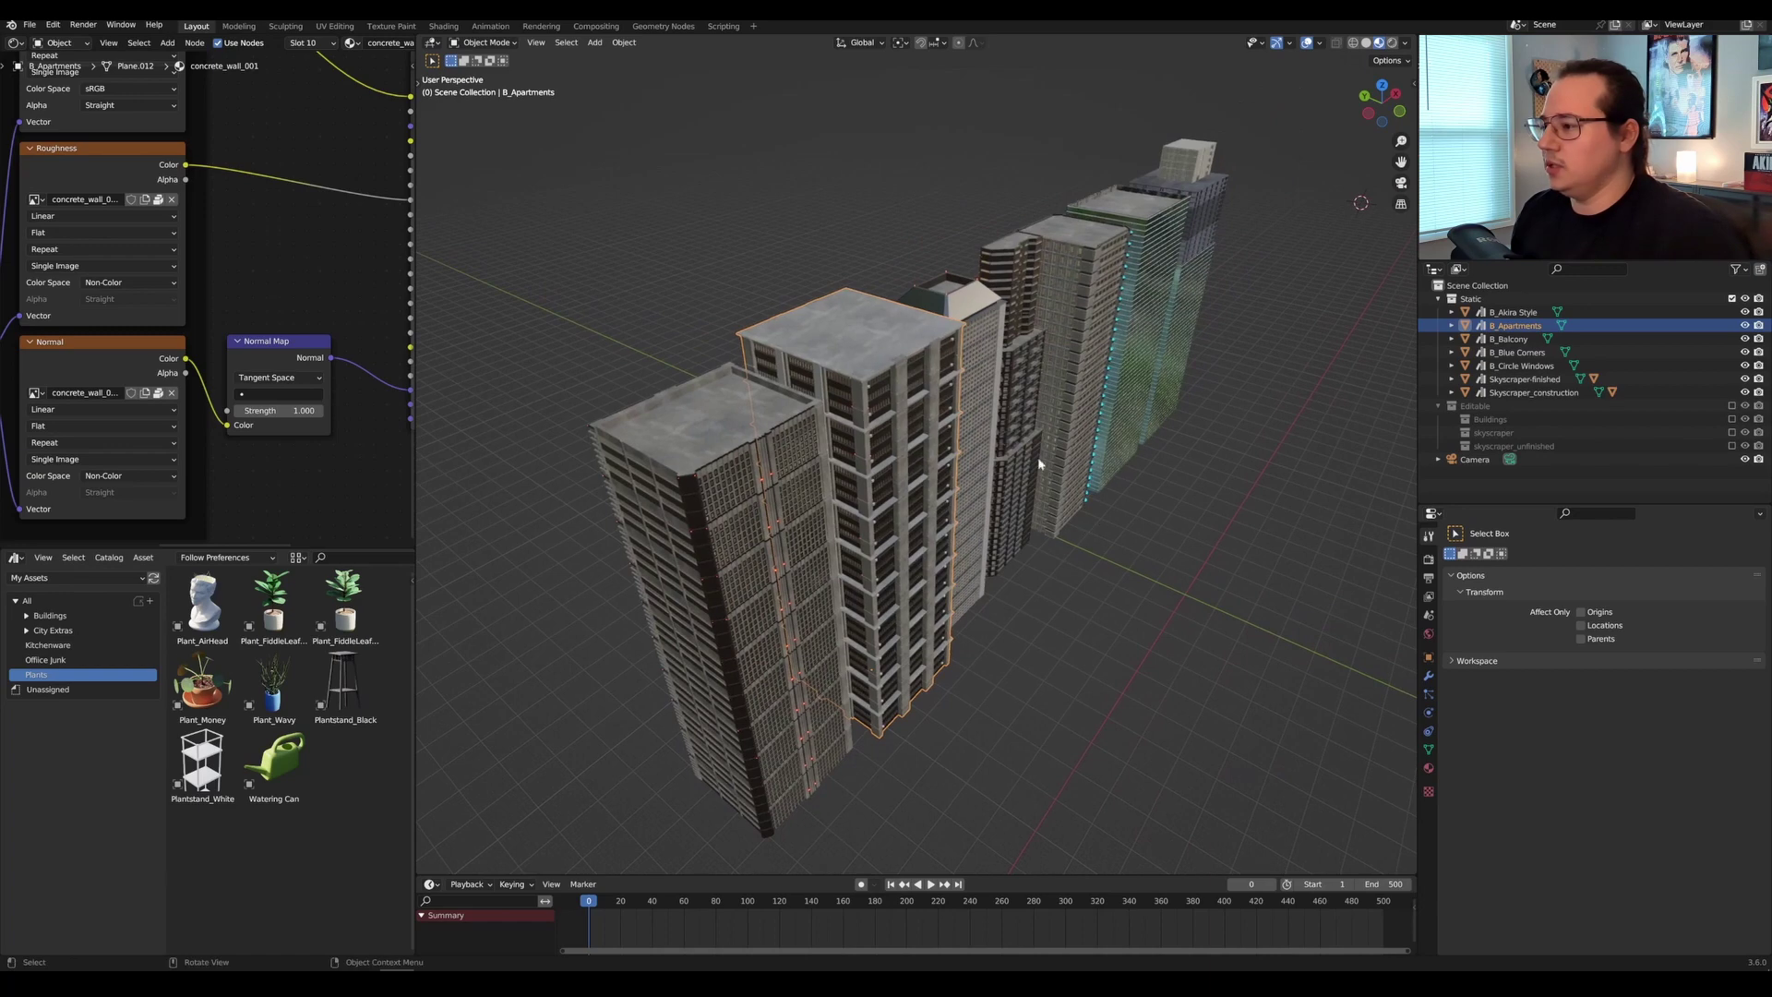
shift+middle_drag(1149, 427, 993, 392)
scroll(867, 423, down, 1)
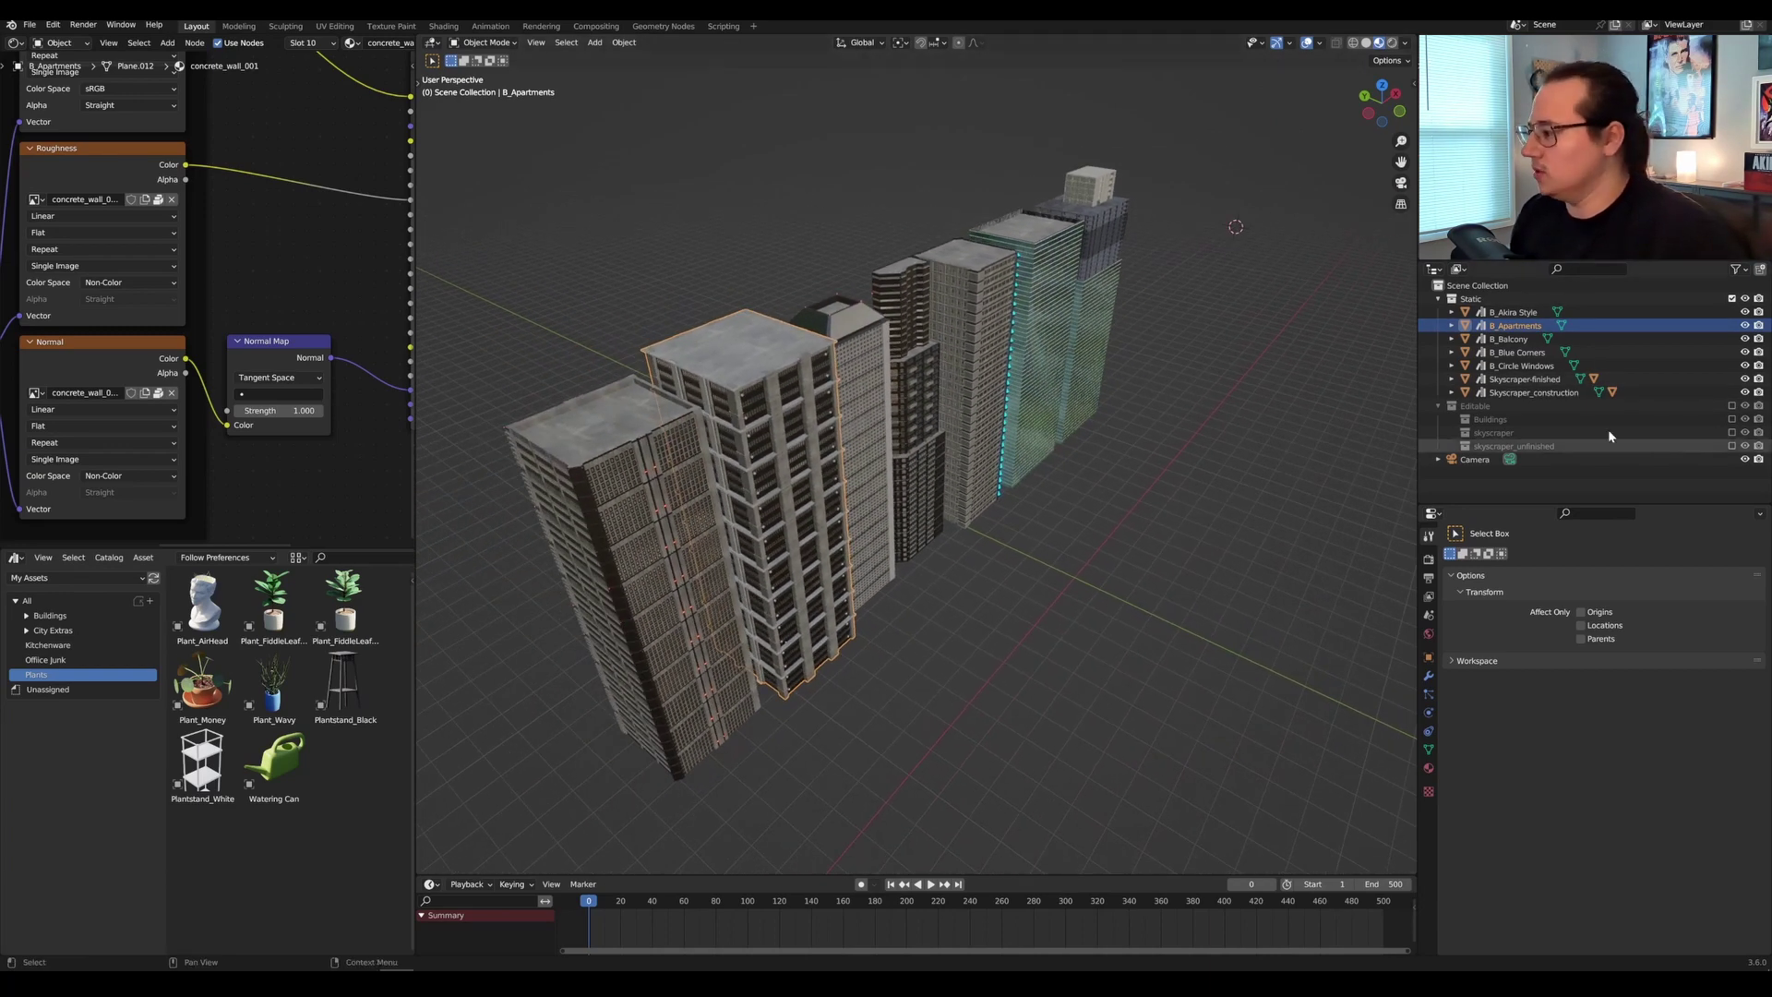
Enable the Editable collection and inspect the editable buildings in front of the static row.
click(1733, 406)
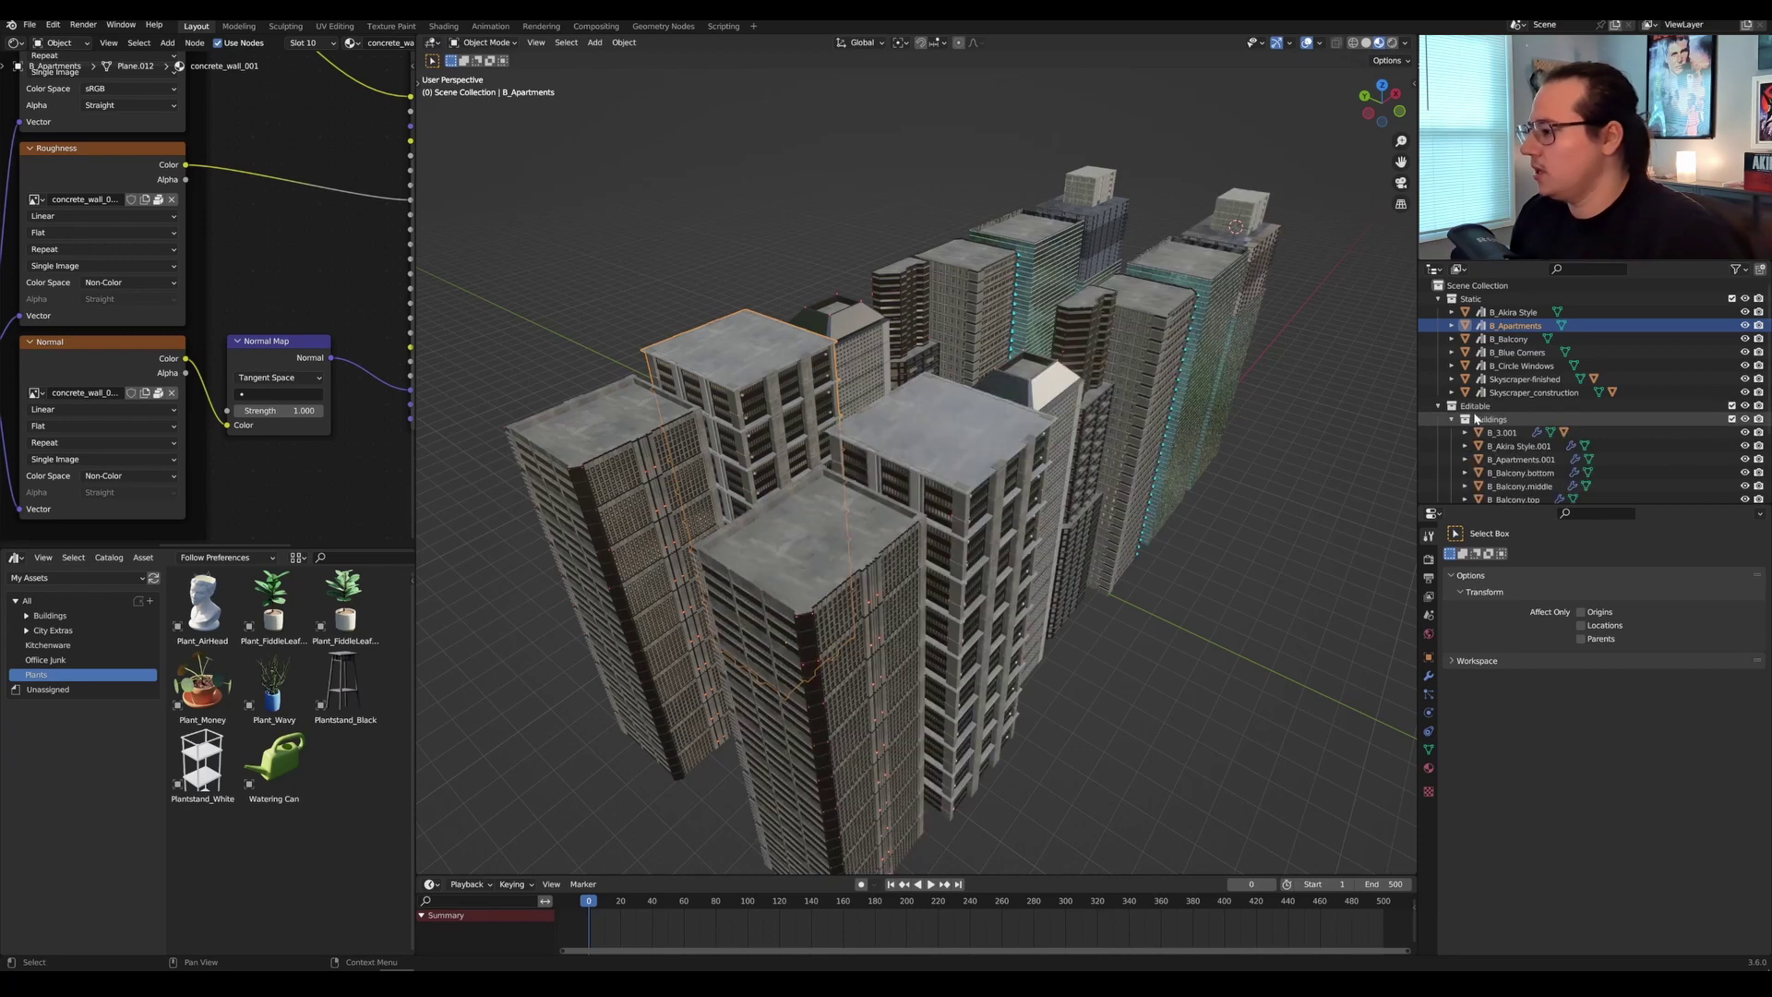
middle_drag(1254, 553, 941, 621)
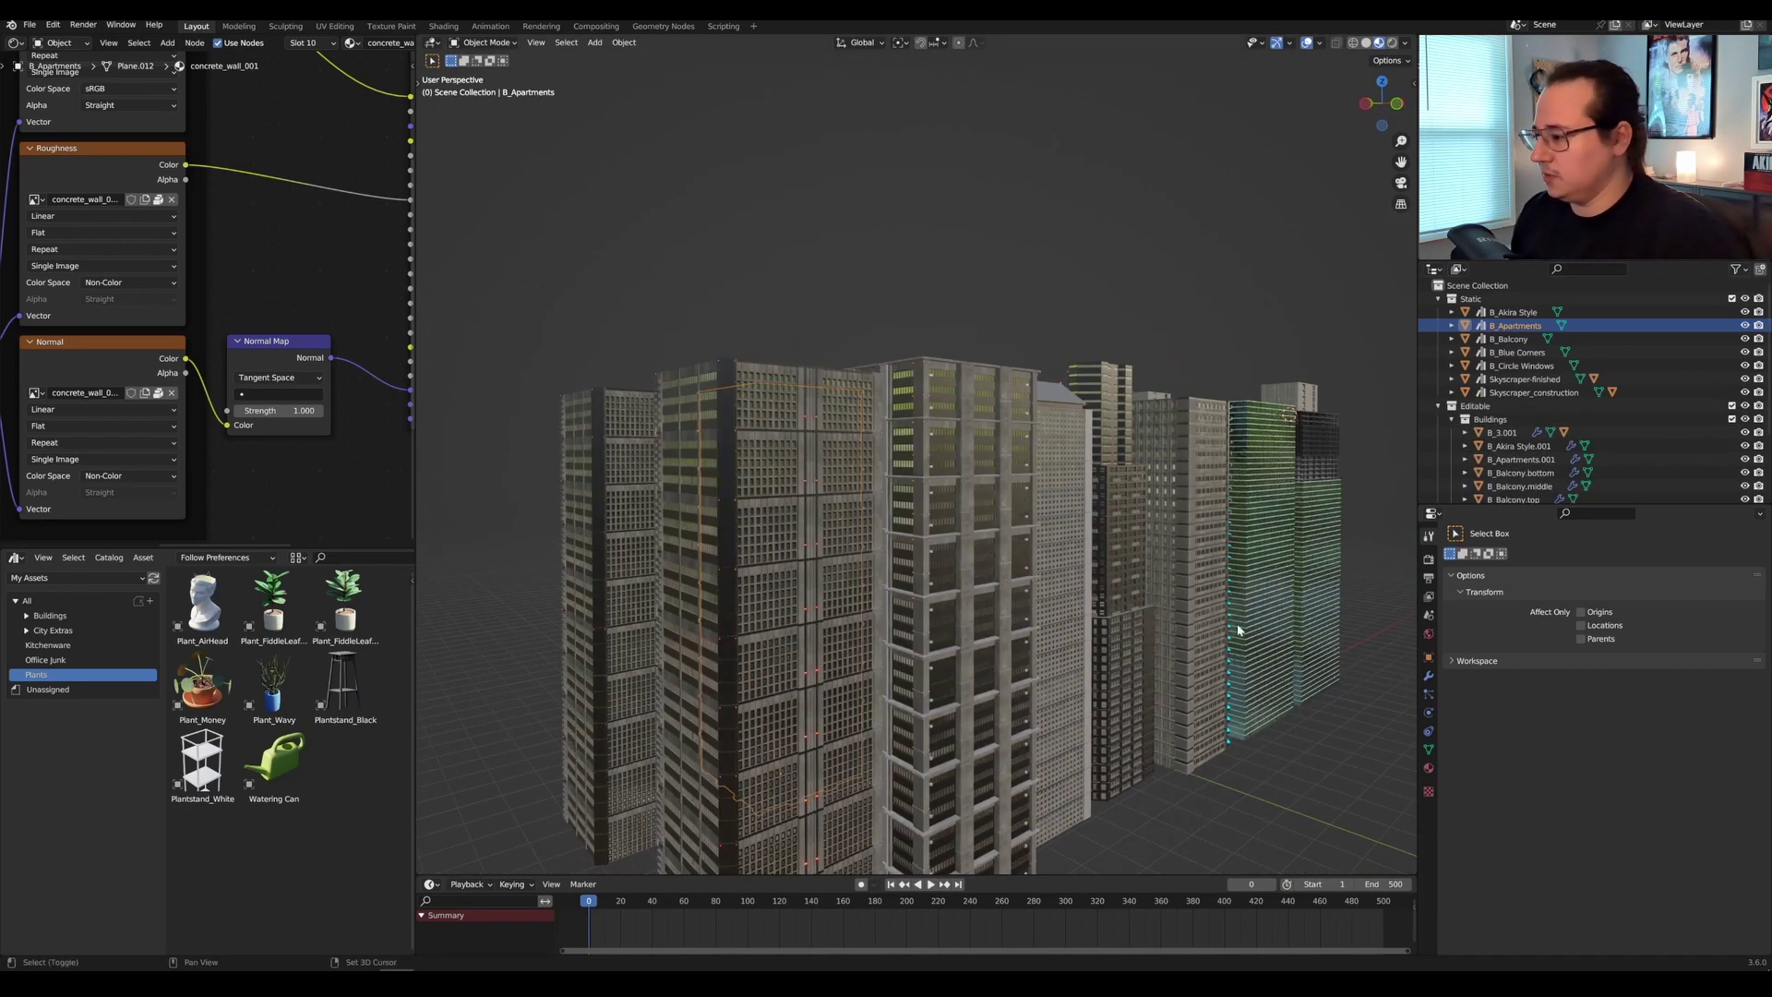
middle_drag(1242, 634, 1041, 609)
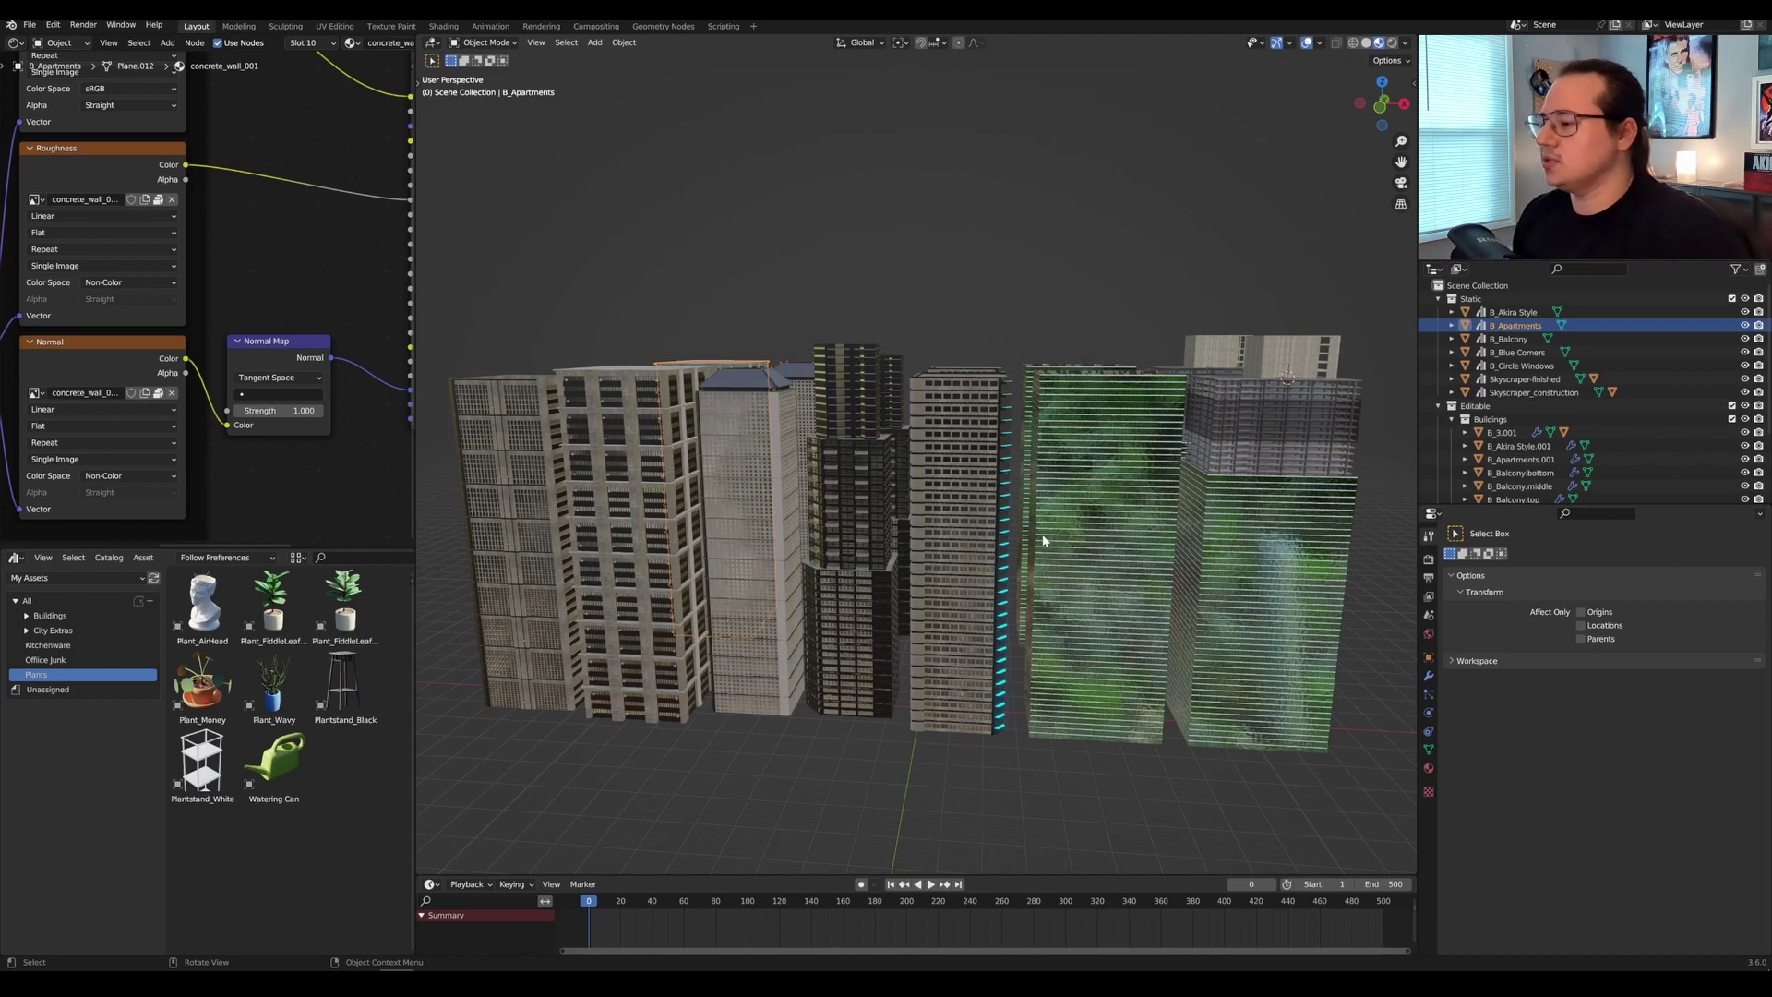
middle_drag(937, 613, 1010, 596)
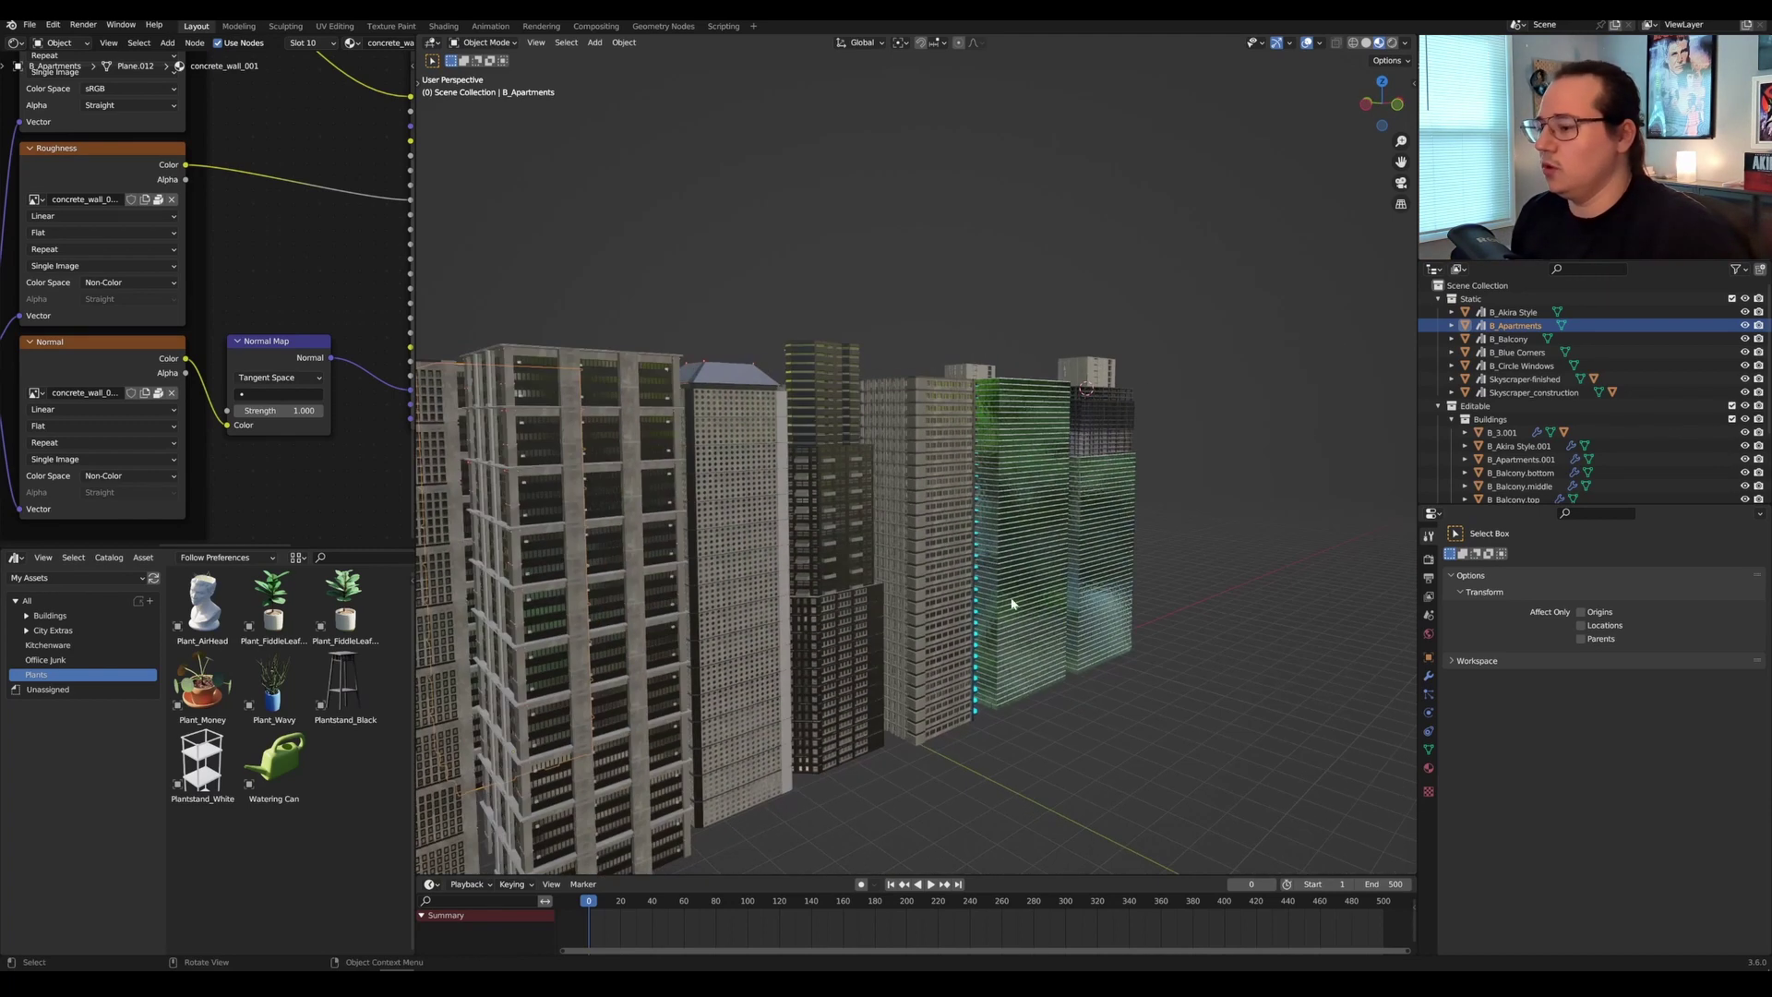
shift+middle_drag(628, 644, 917, 541)
Select the editable apartment building, show its modifiers and set the Array count to 11.
click(916, 540)
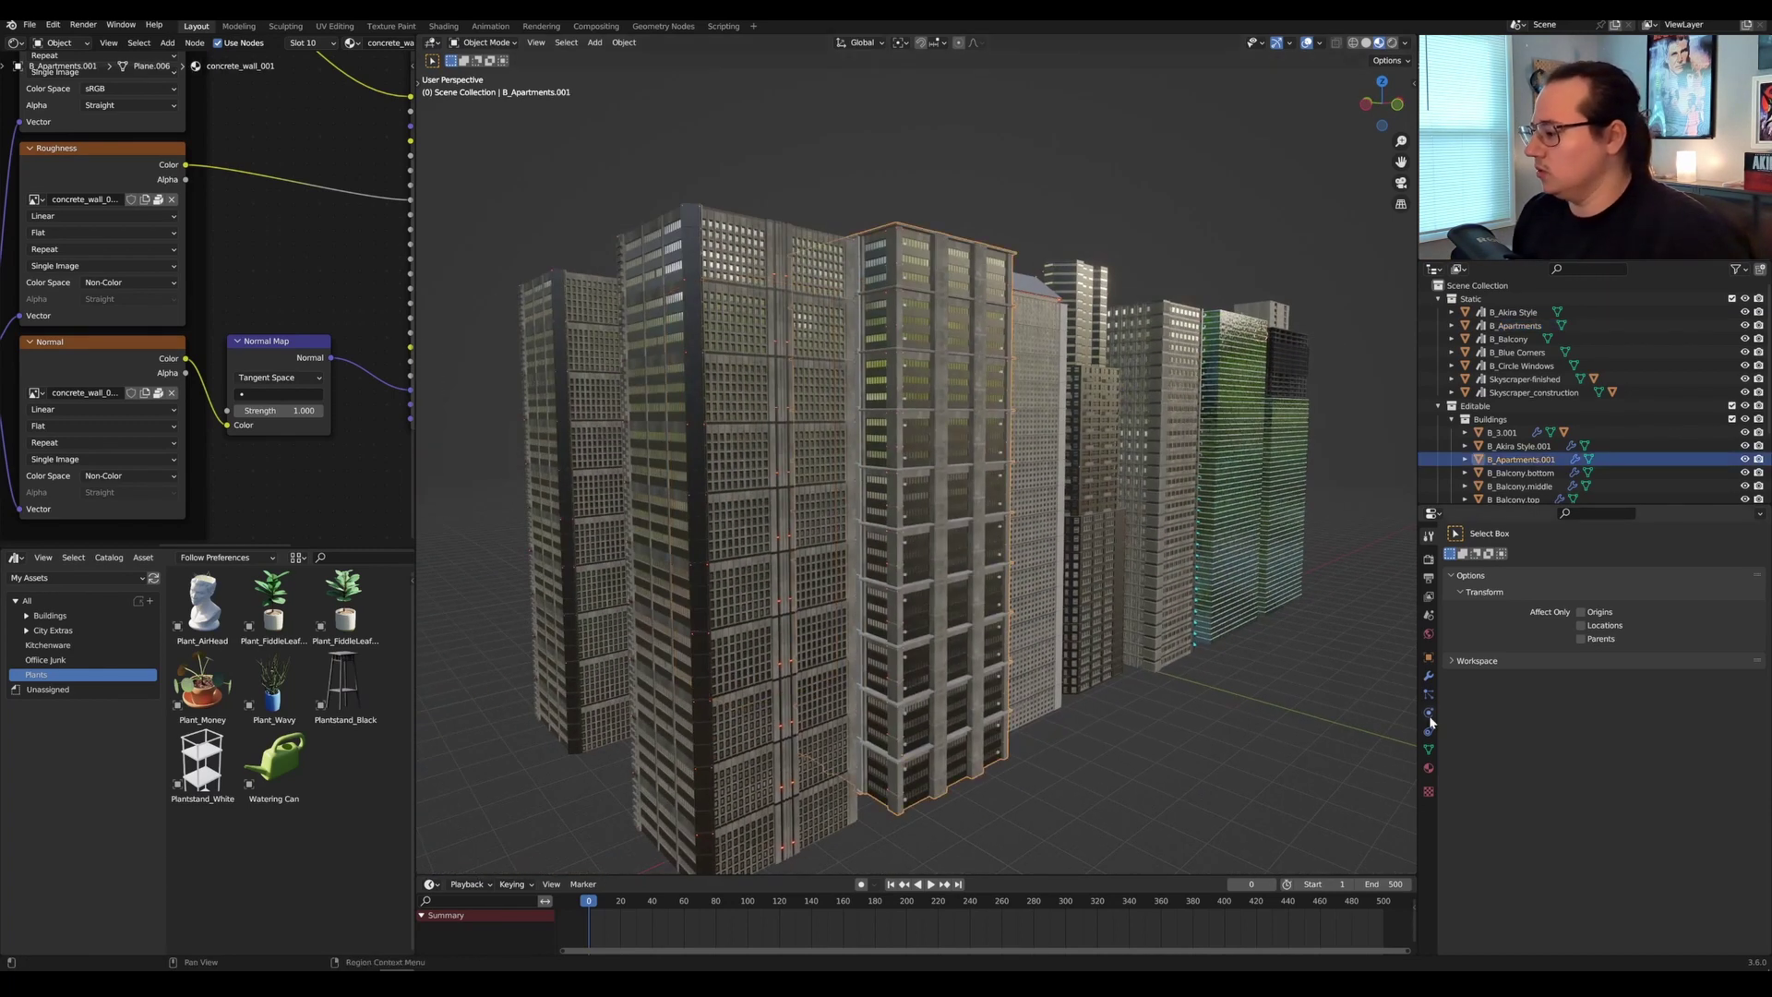
click(1428, 675)
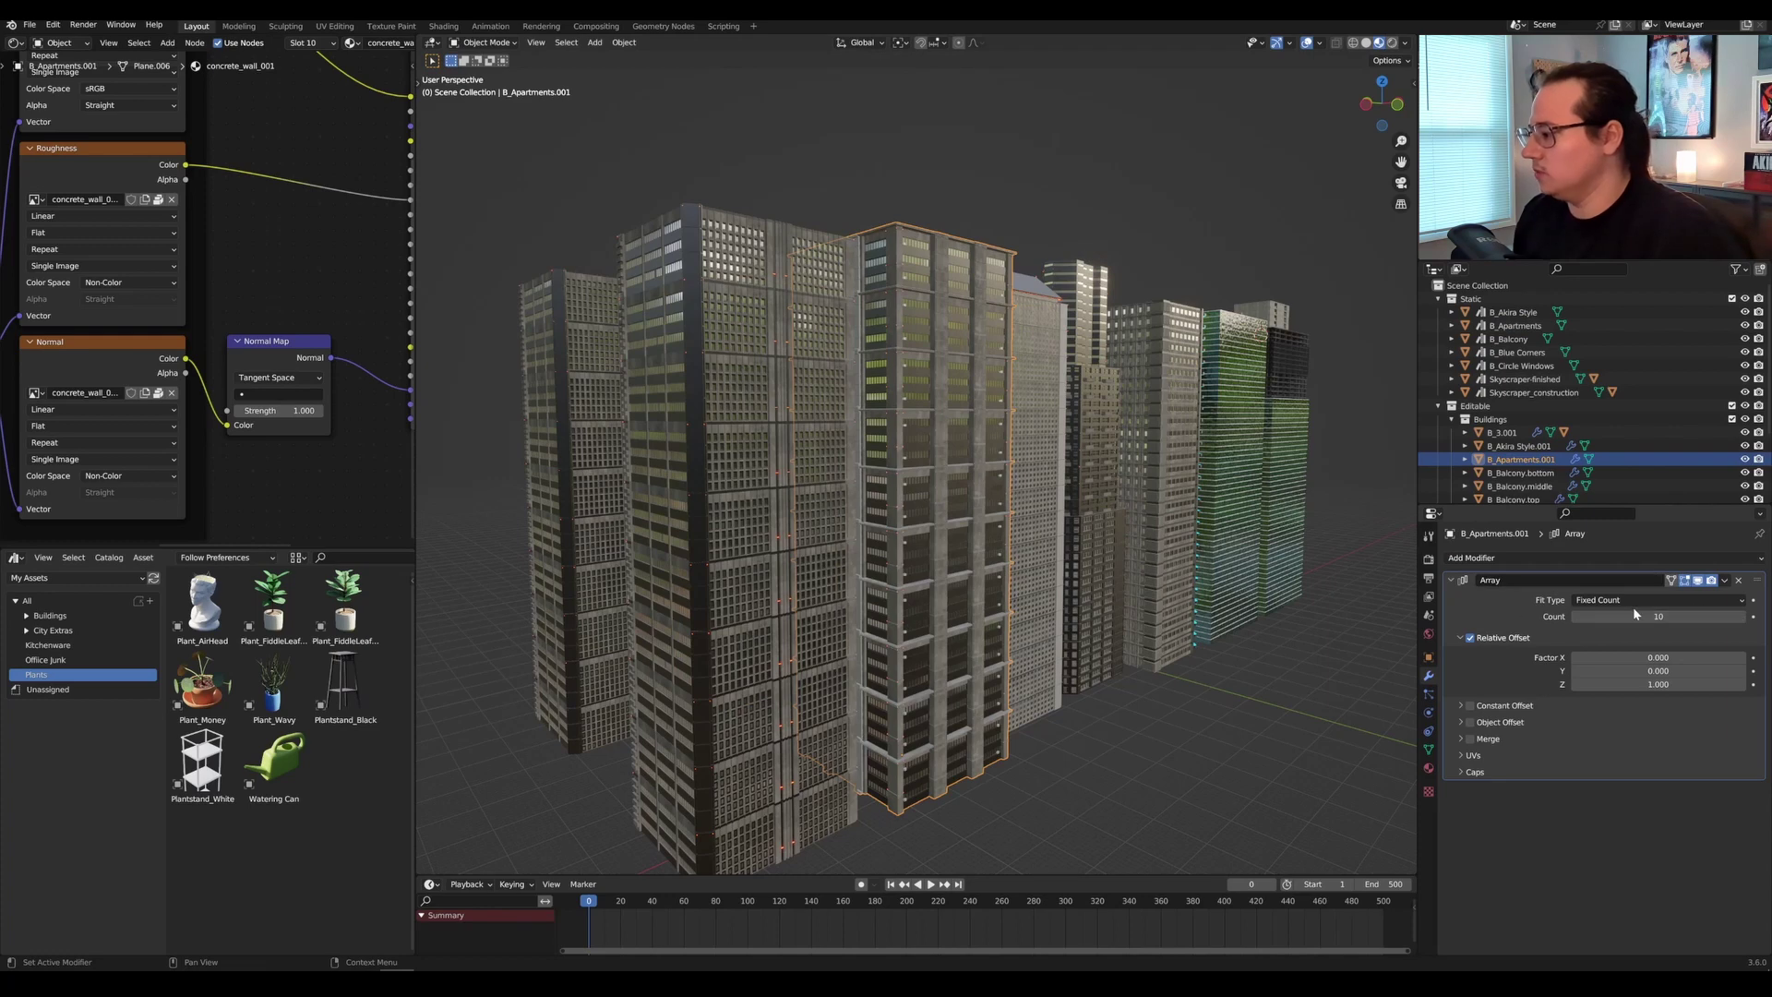
mouse_move(1635, 614)
mouse_down()
mouse_move(1673, 614)
mouse_move(1611, 616)
mouse_up()
Switch the Array modifier's viewport display off and back on, then lower the apartment building's floor count by one.
click(1703, 581)
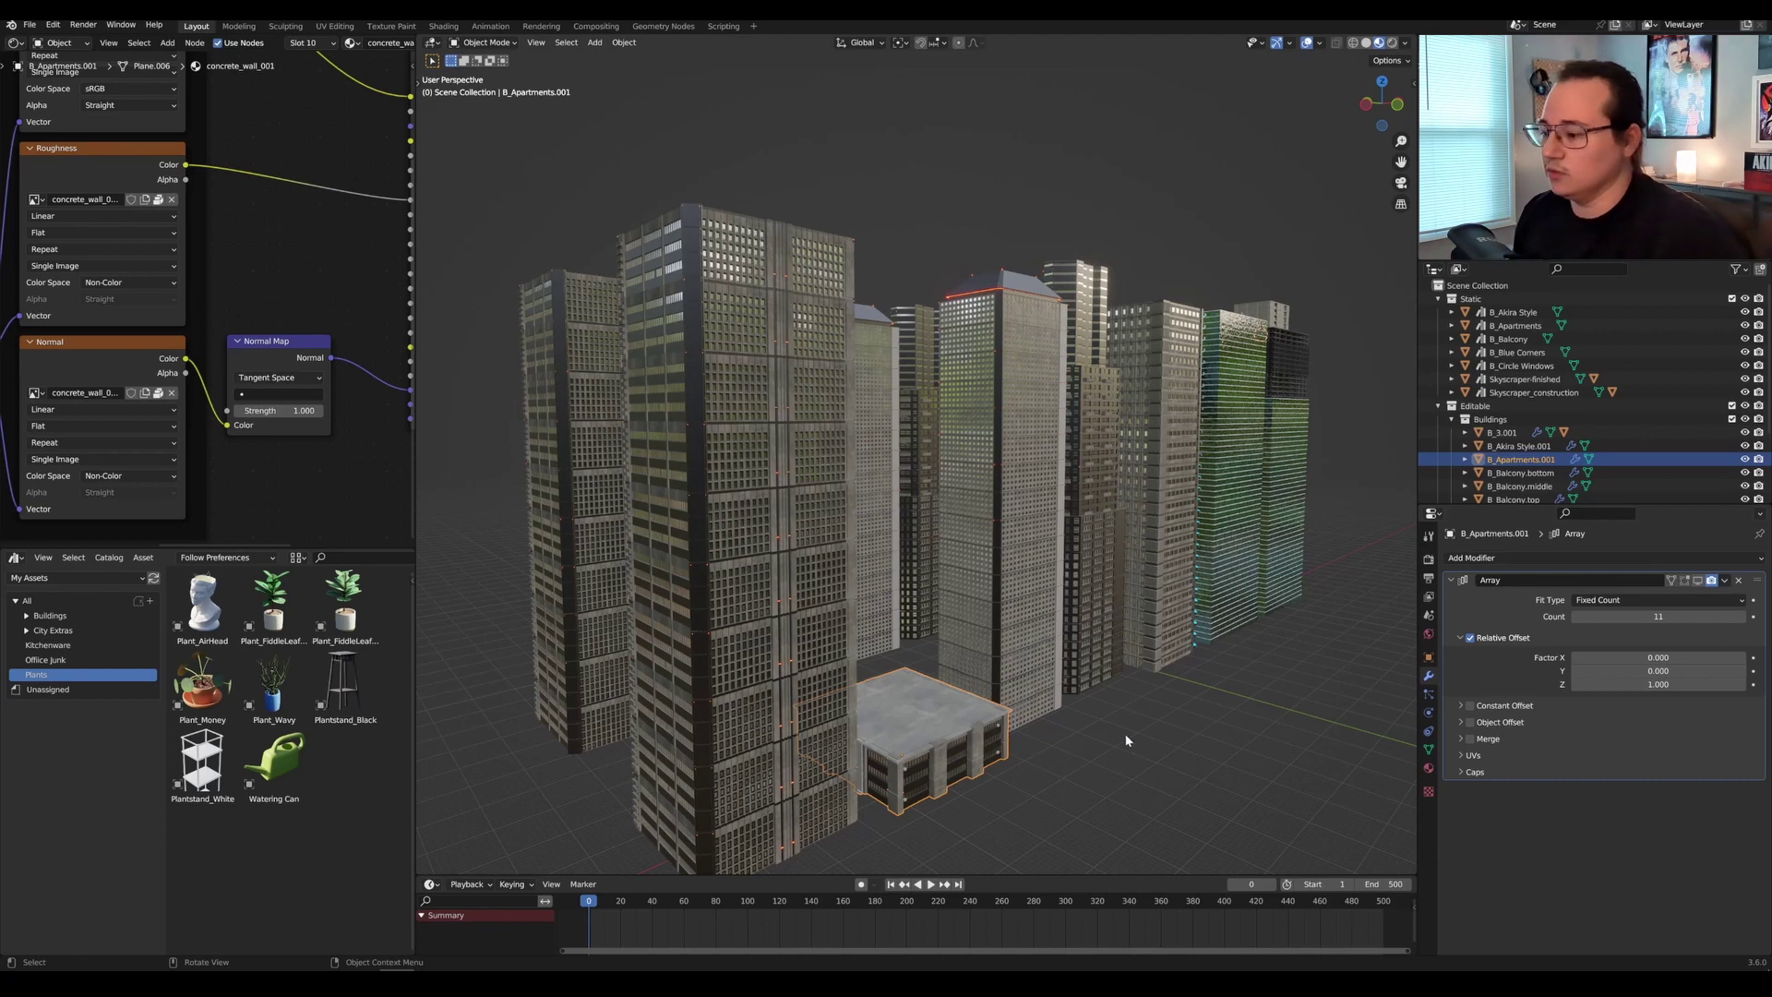
click(1698, 580)
key(KP_Decimal)
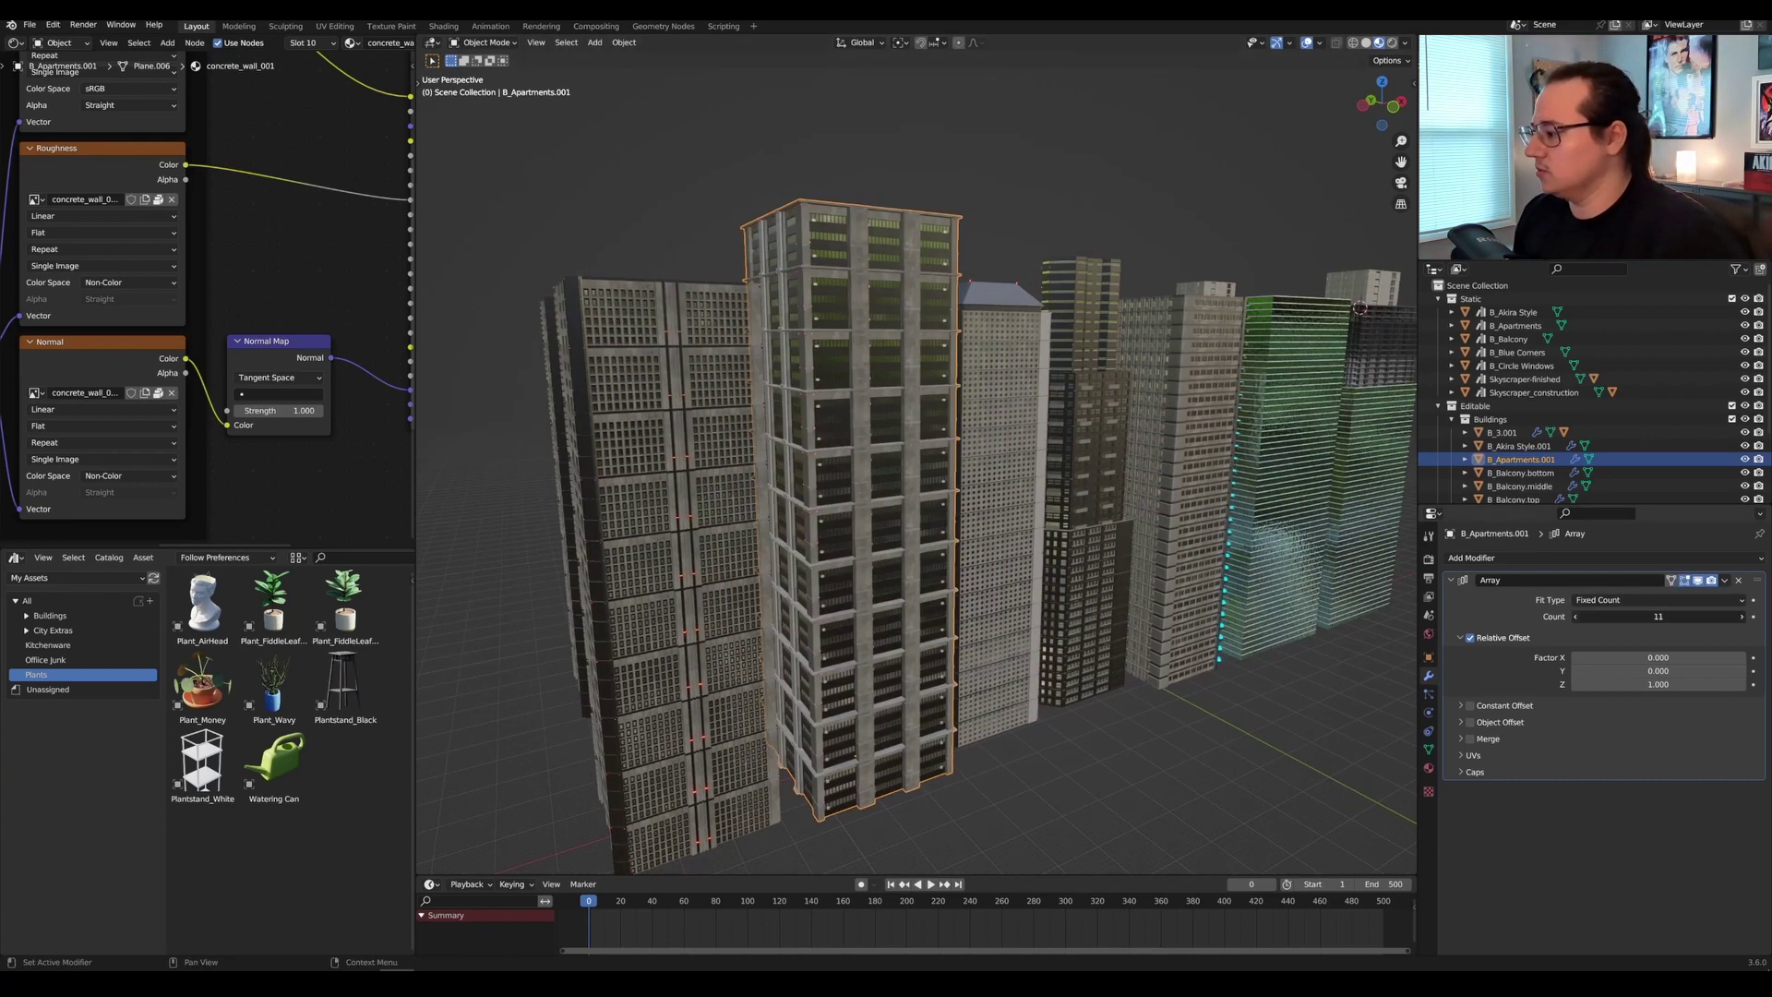
click(1579, 615)
Select the middle, top and bottom sections of the balcony tower in turn to inspect their Array modifiers.
scroll(1190, 458, down, 2)
middle_drag(1190, 458, 1011, 359)
scroll(960, 452, up, 3)
click(960, 452)
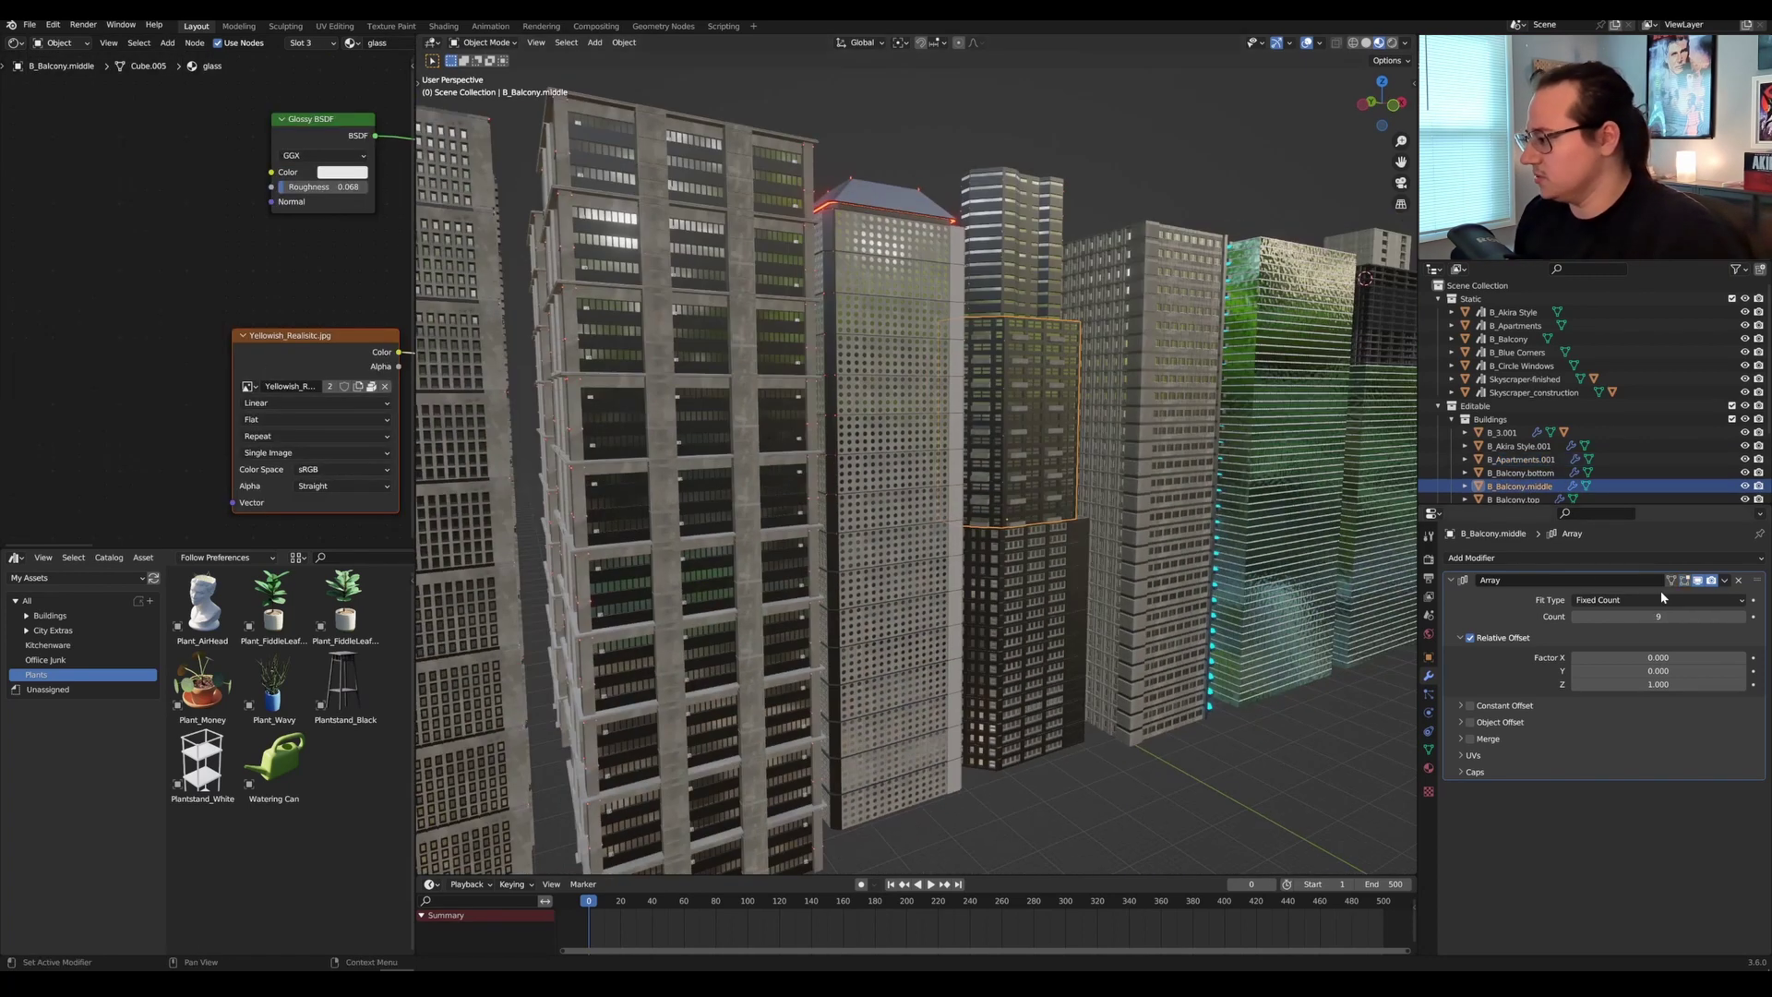
click(995, 233)
click(1039, 601)
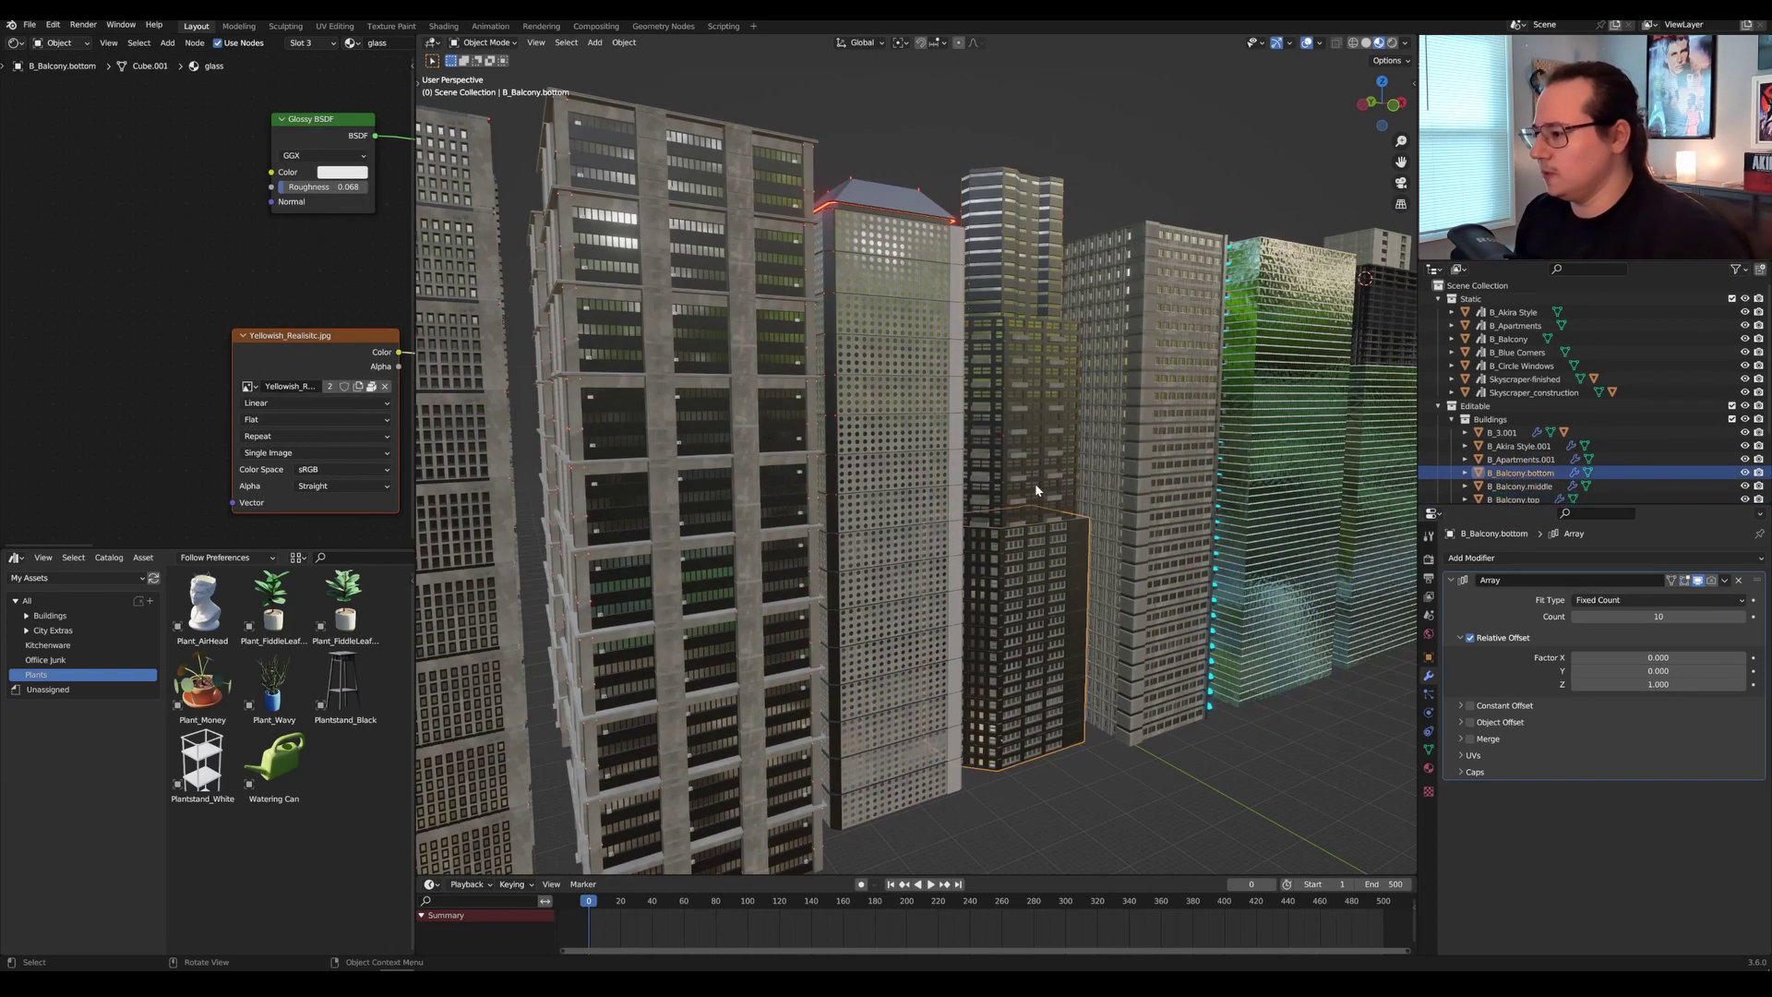
Switch the Array modifier's viewport display off and back on for the balcony tower's middle section and top section.
click(1035, 482)
click(1027, 621)
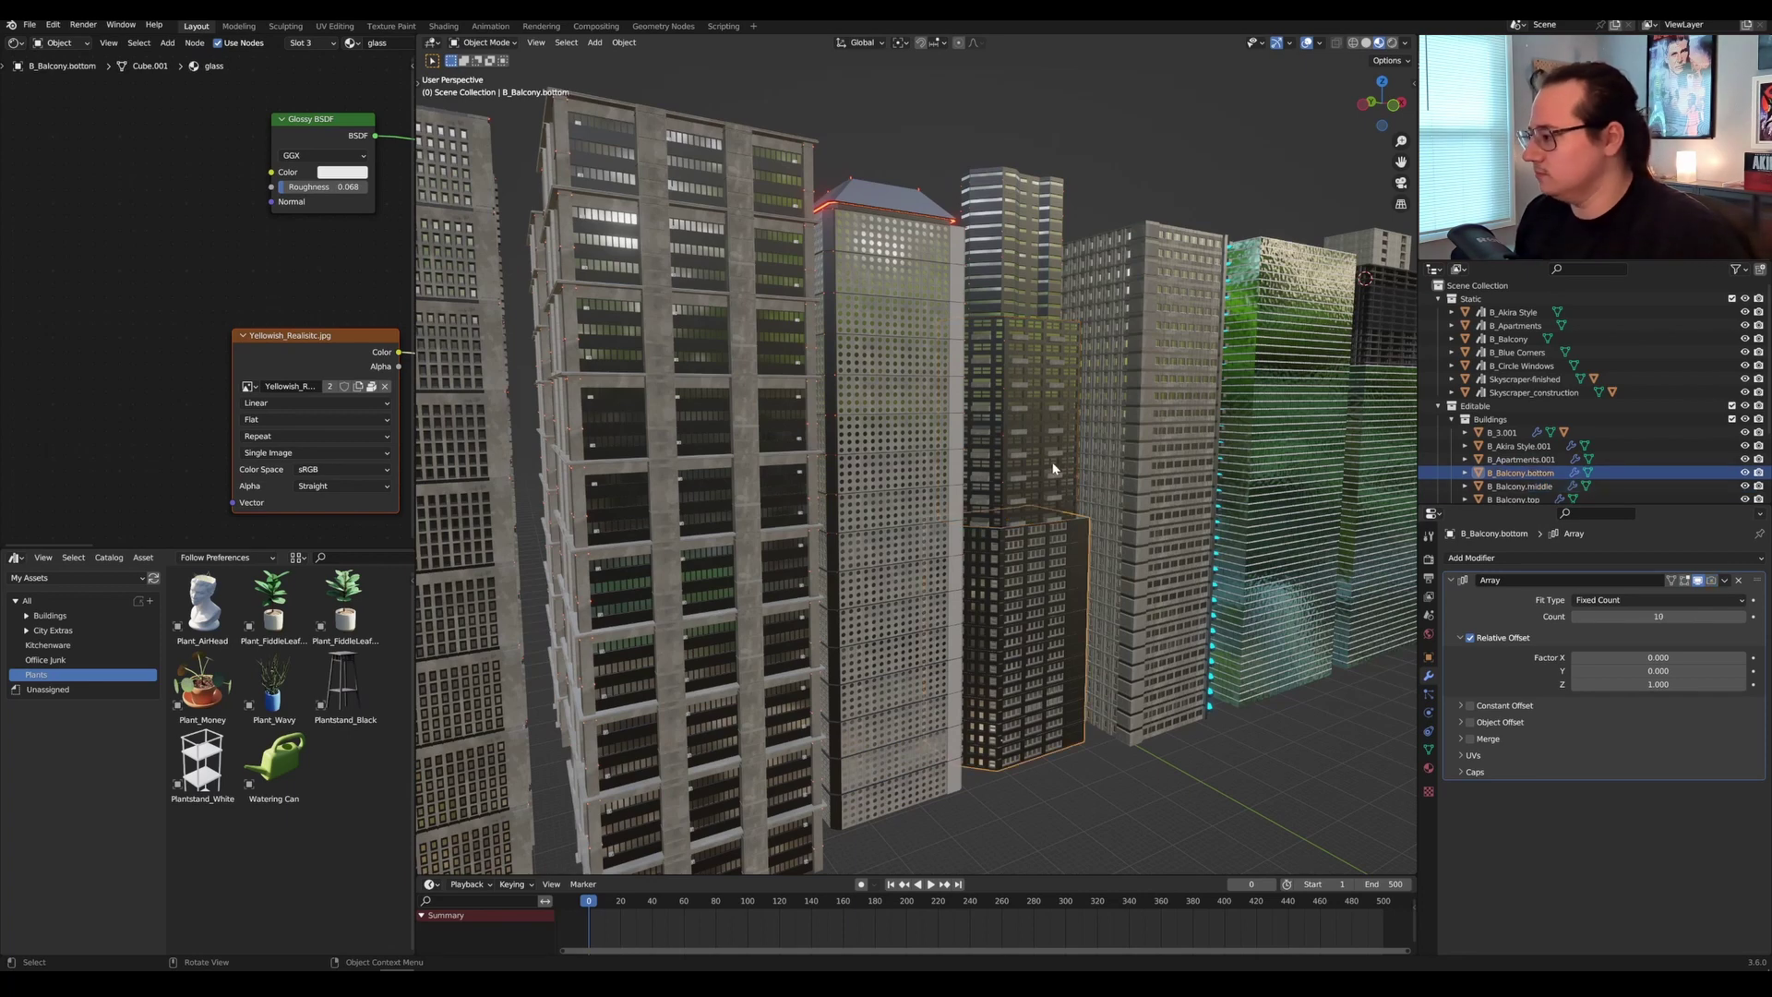
click(1518, 485)
click(1699, 580)
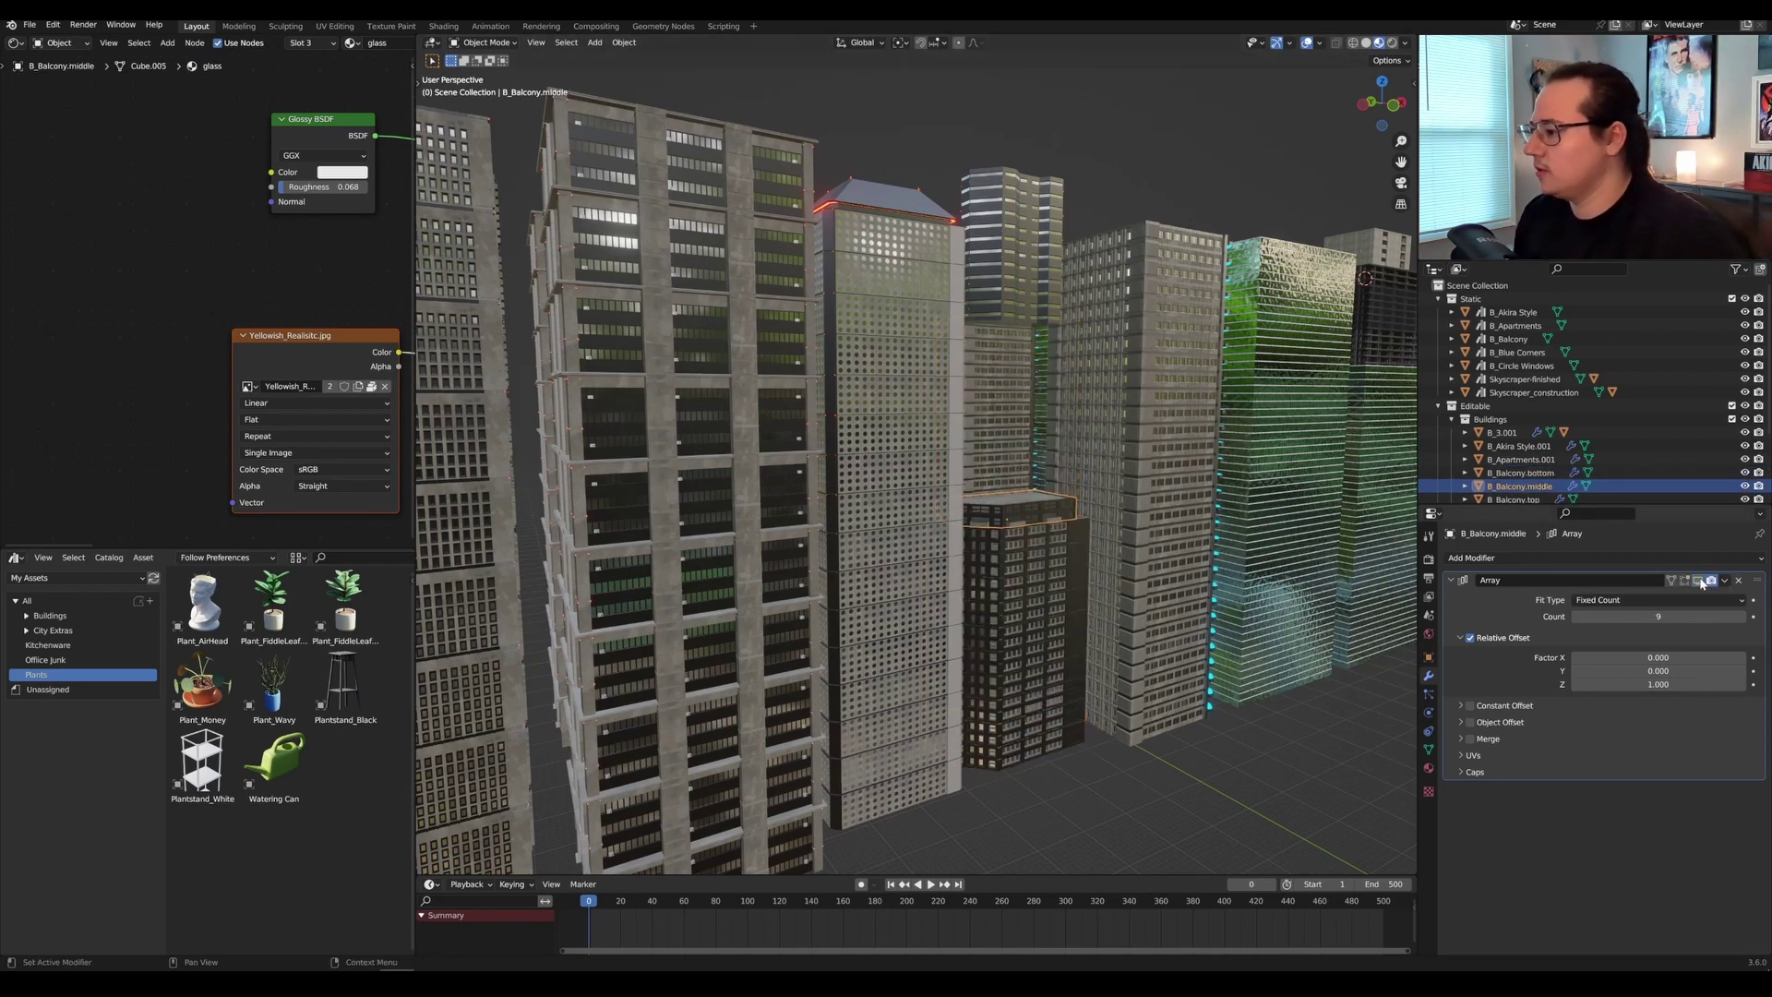
click(1700, 581)
click(1041, 282)
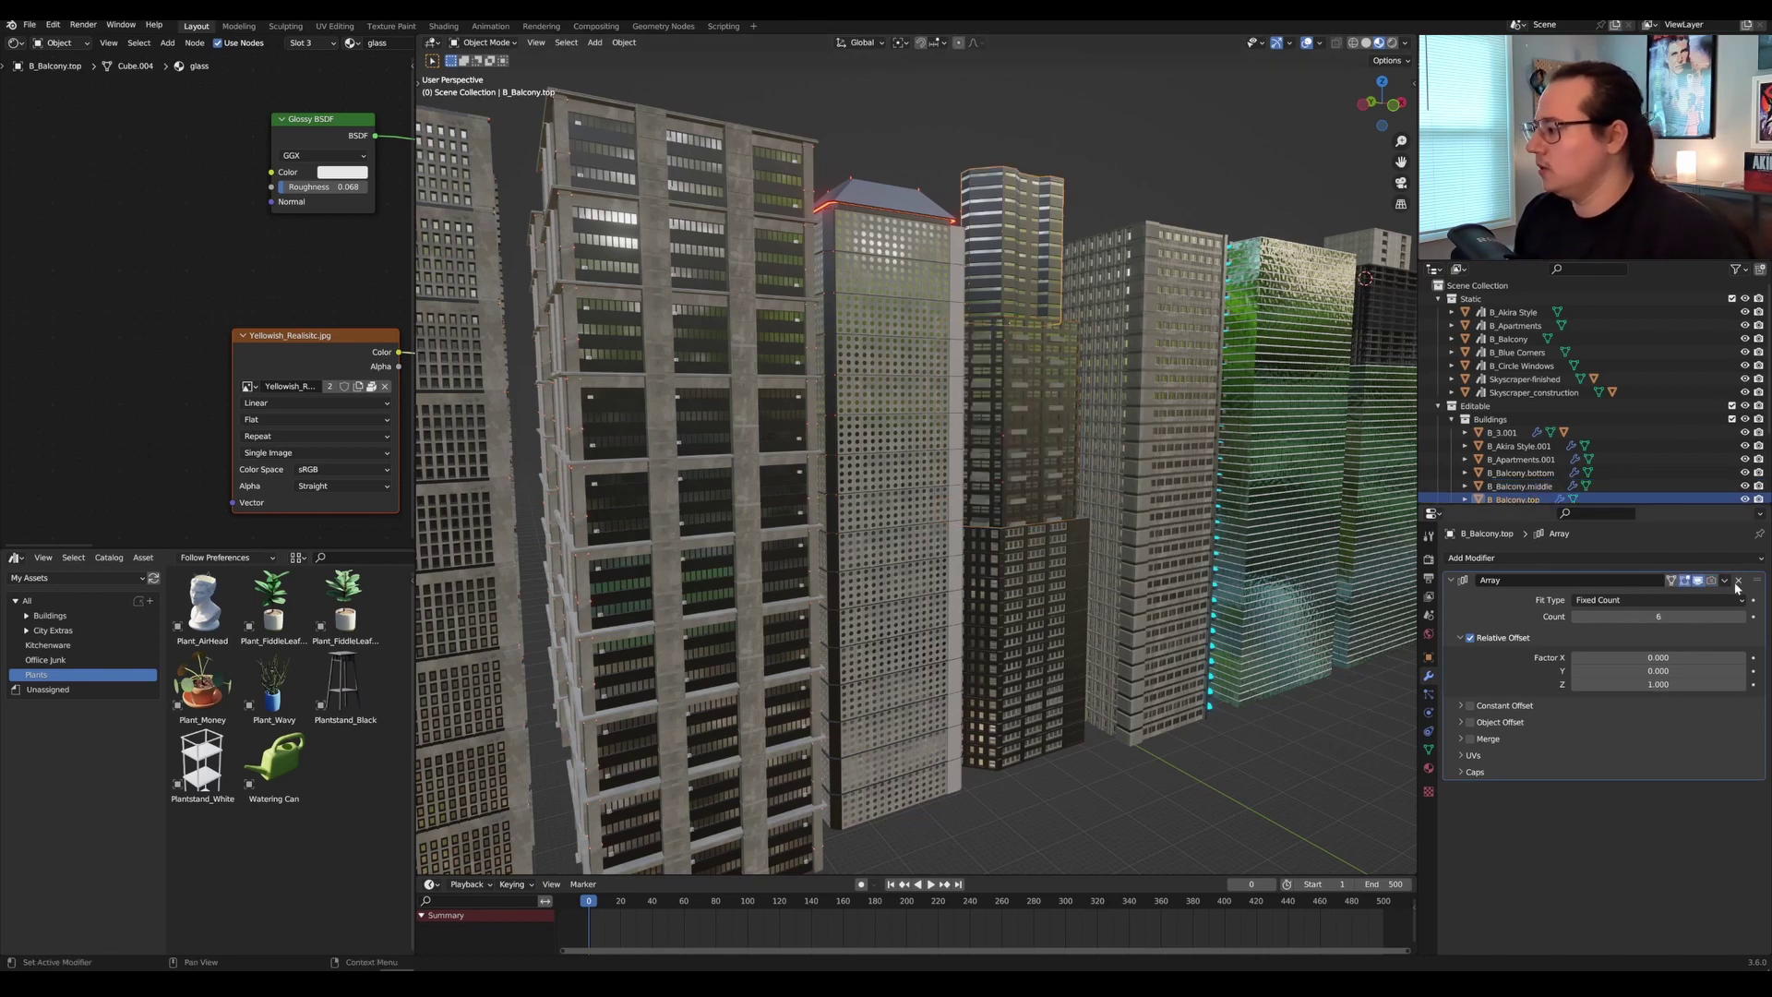
click(1699, 582)
click(1699, 583)
Inspect the balcony tower up close, then select the neighbouring round-window building's roof and try to move it separately.
middle_drag(1022, 387, 1023, 414)
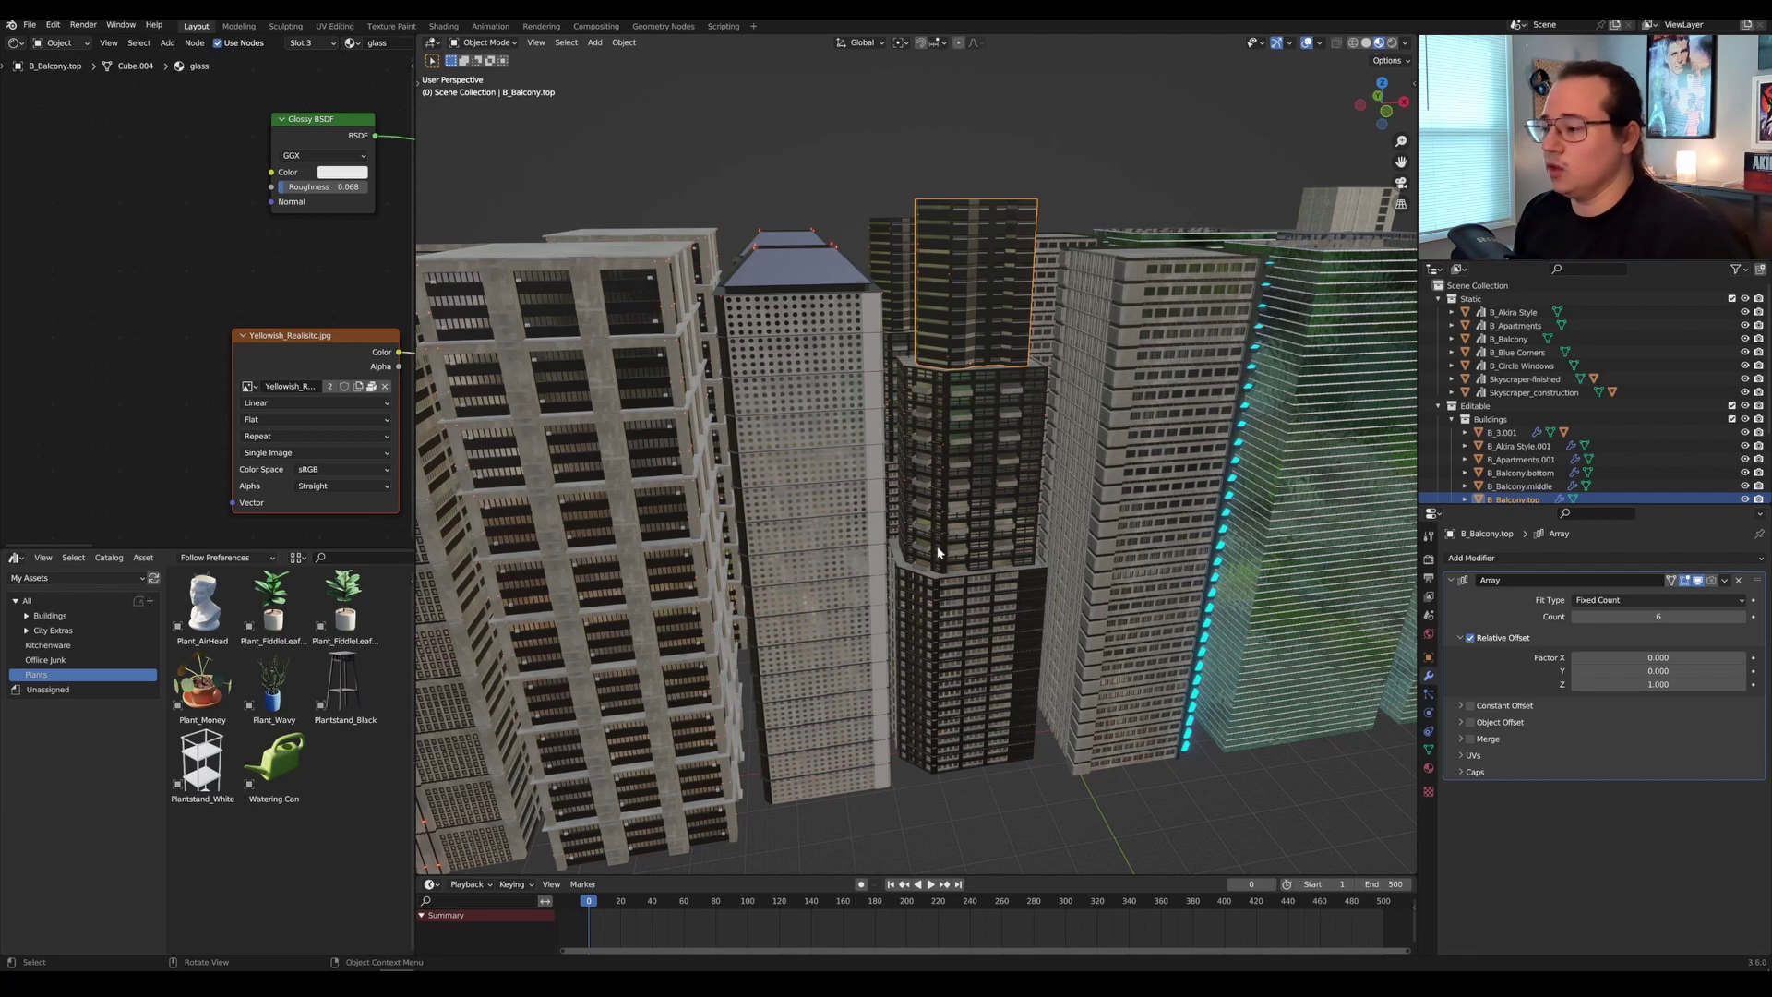
scroll(1025, 406, up, 3)
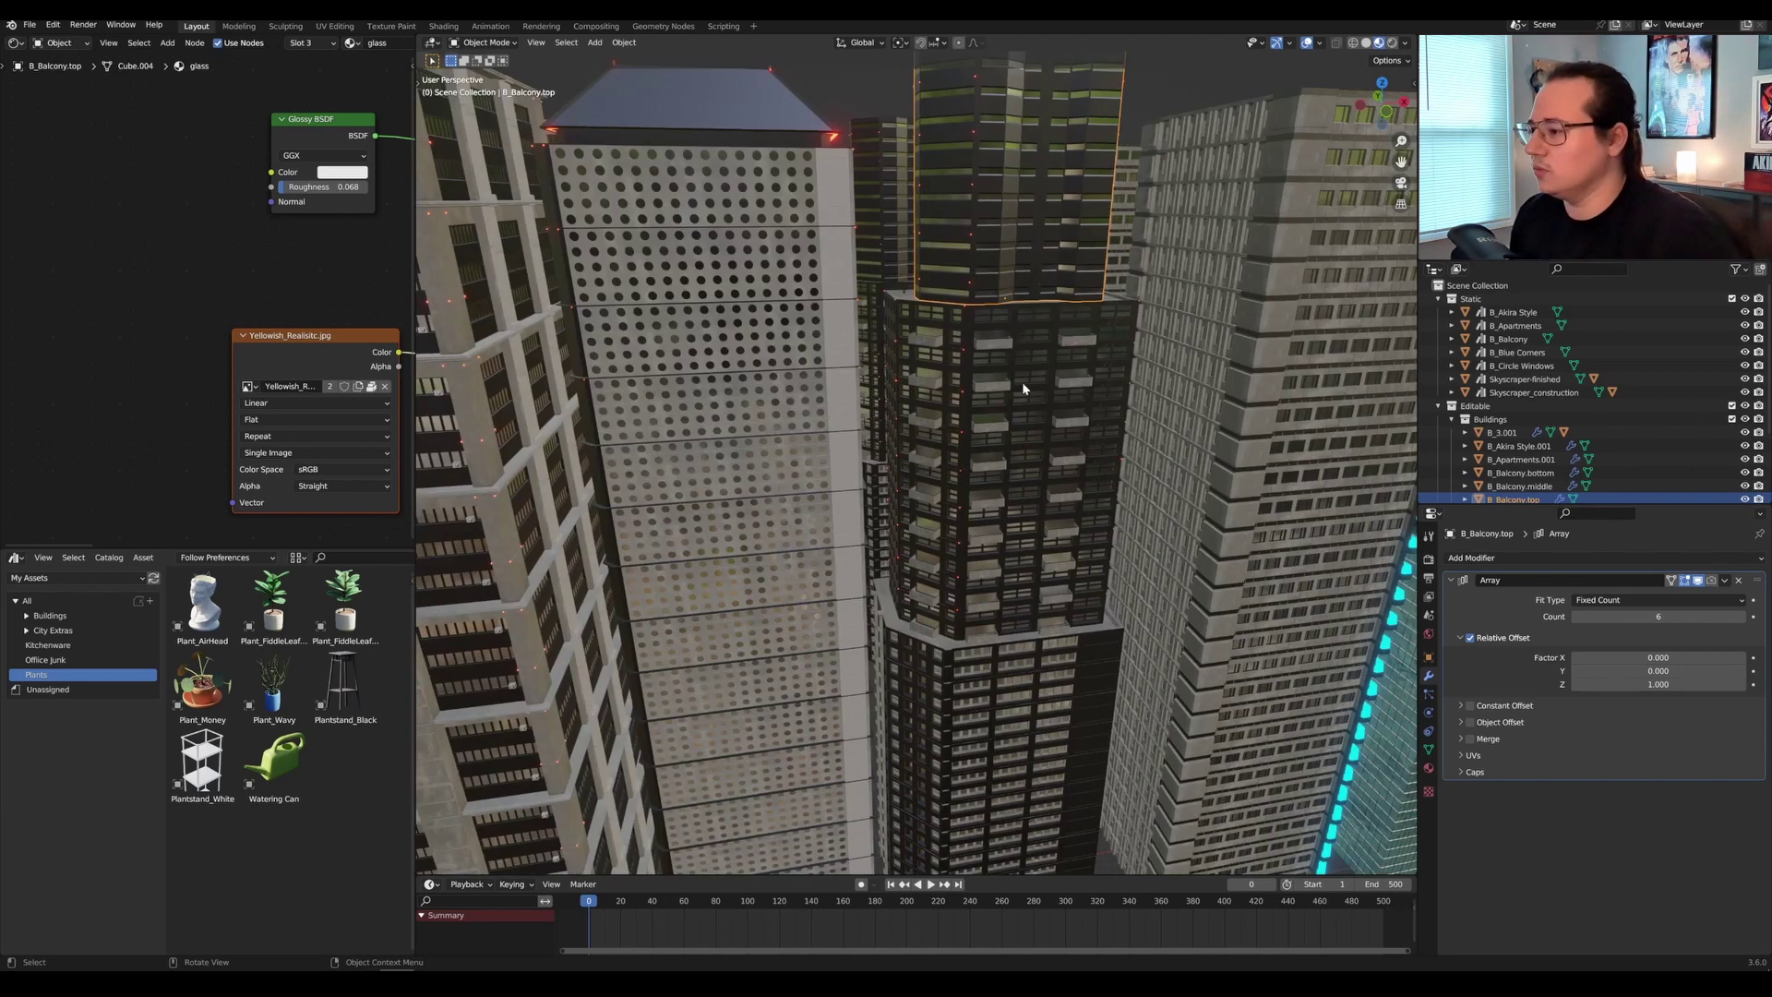
scroll(1086, 623, down, 8)
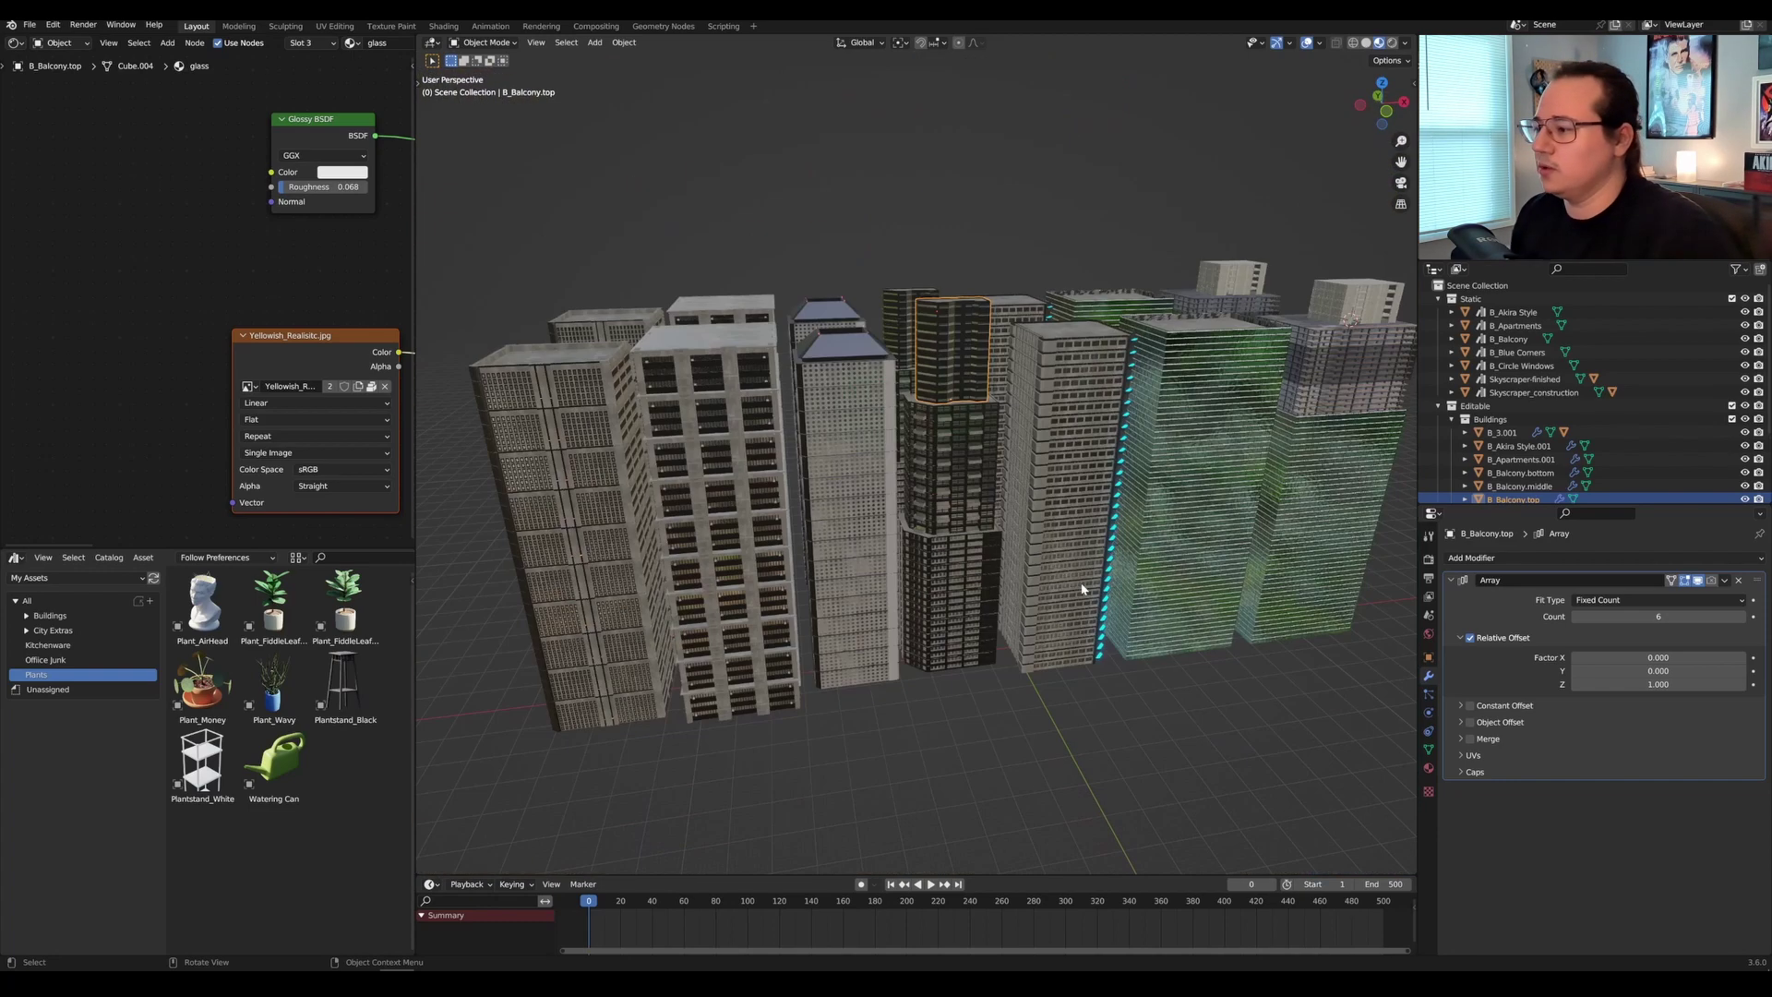
scroll(890, 454, up, 5)
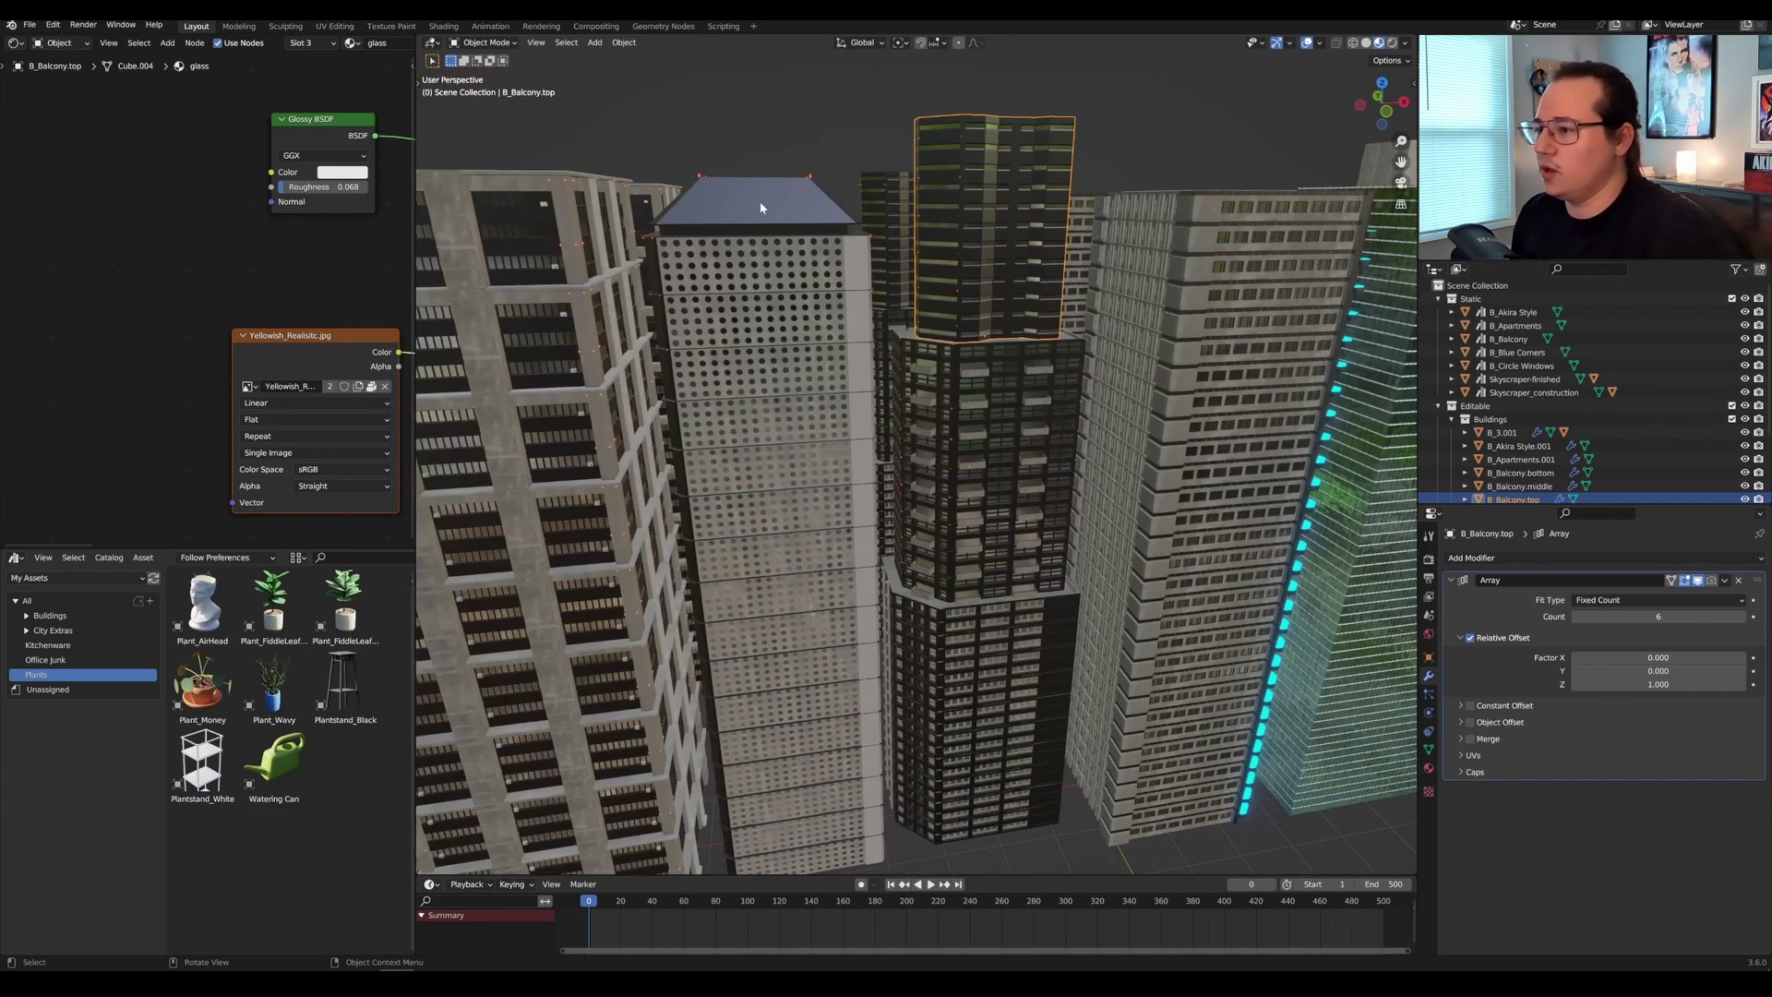
click(762, 205)
middle_drag(877, 295, 955, 332)
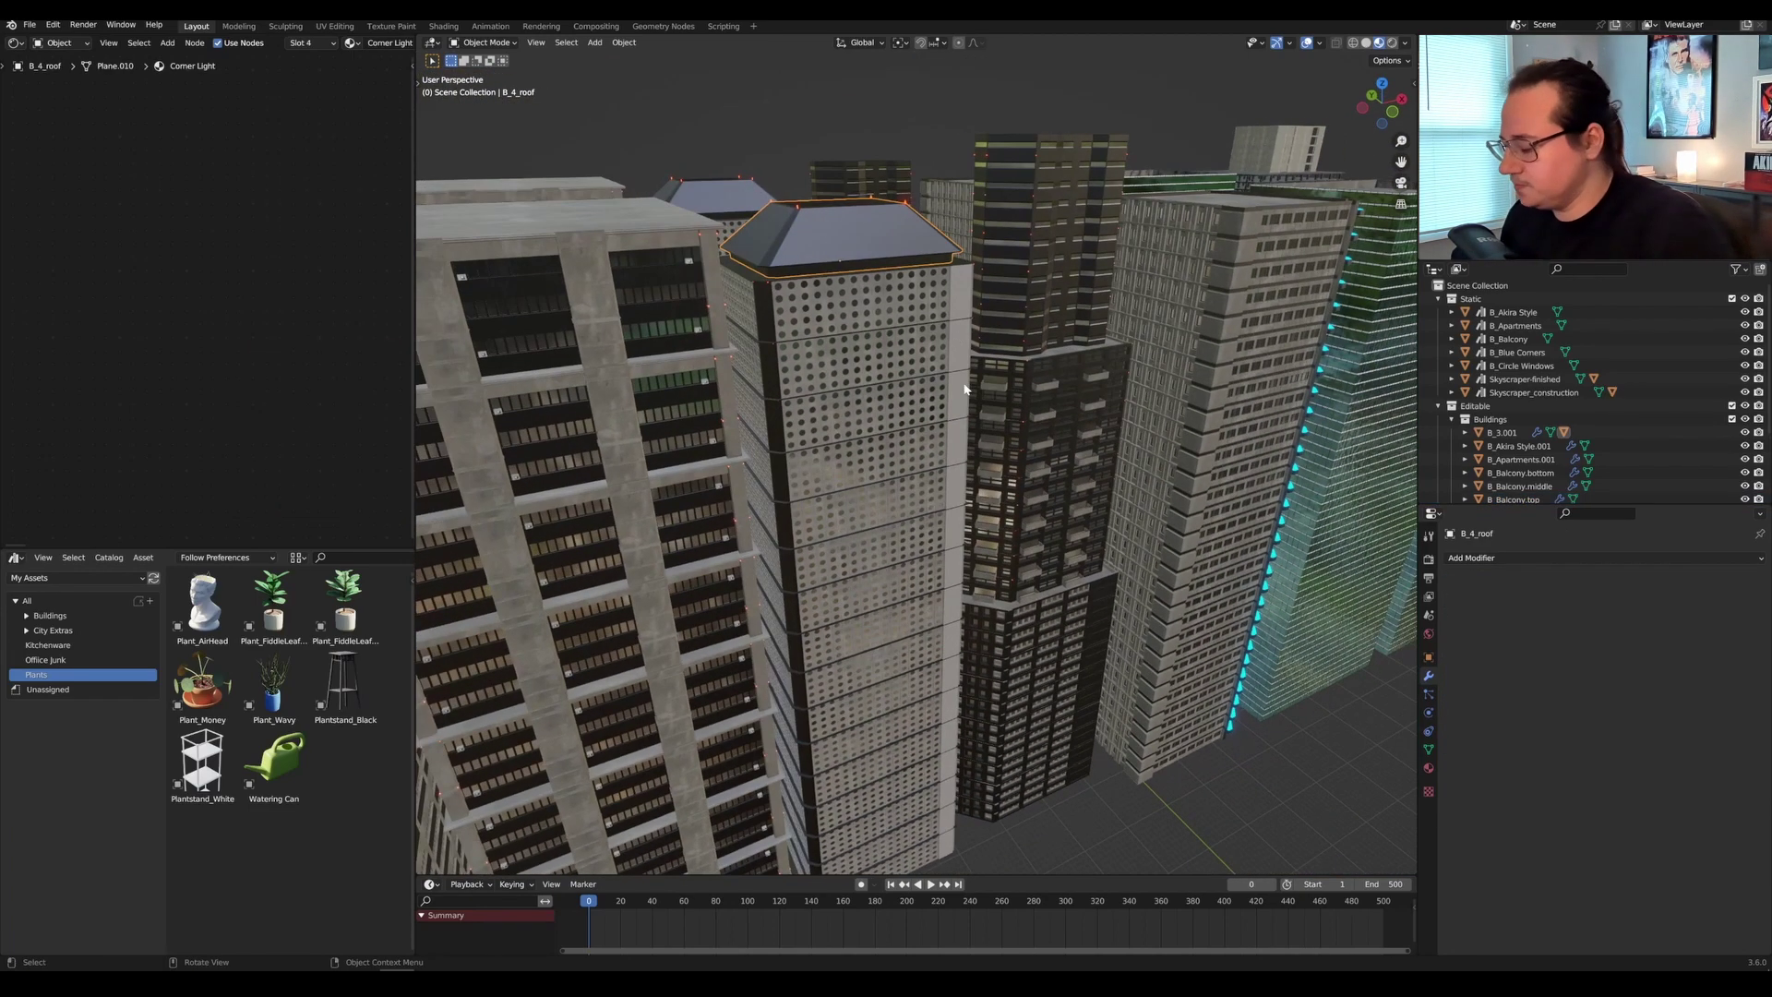
key(g)
right_click(990, 259)
scroll(1061, 342, down, 2)
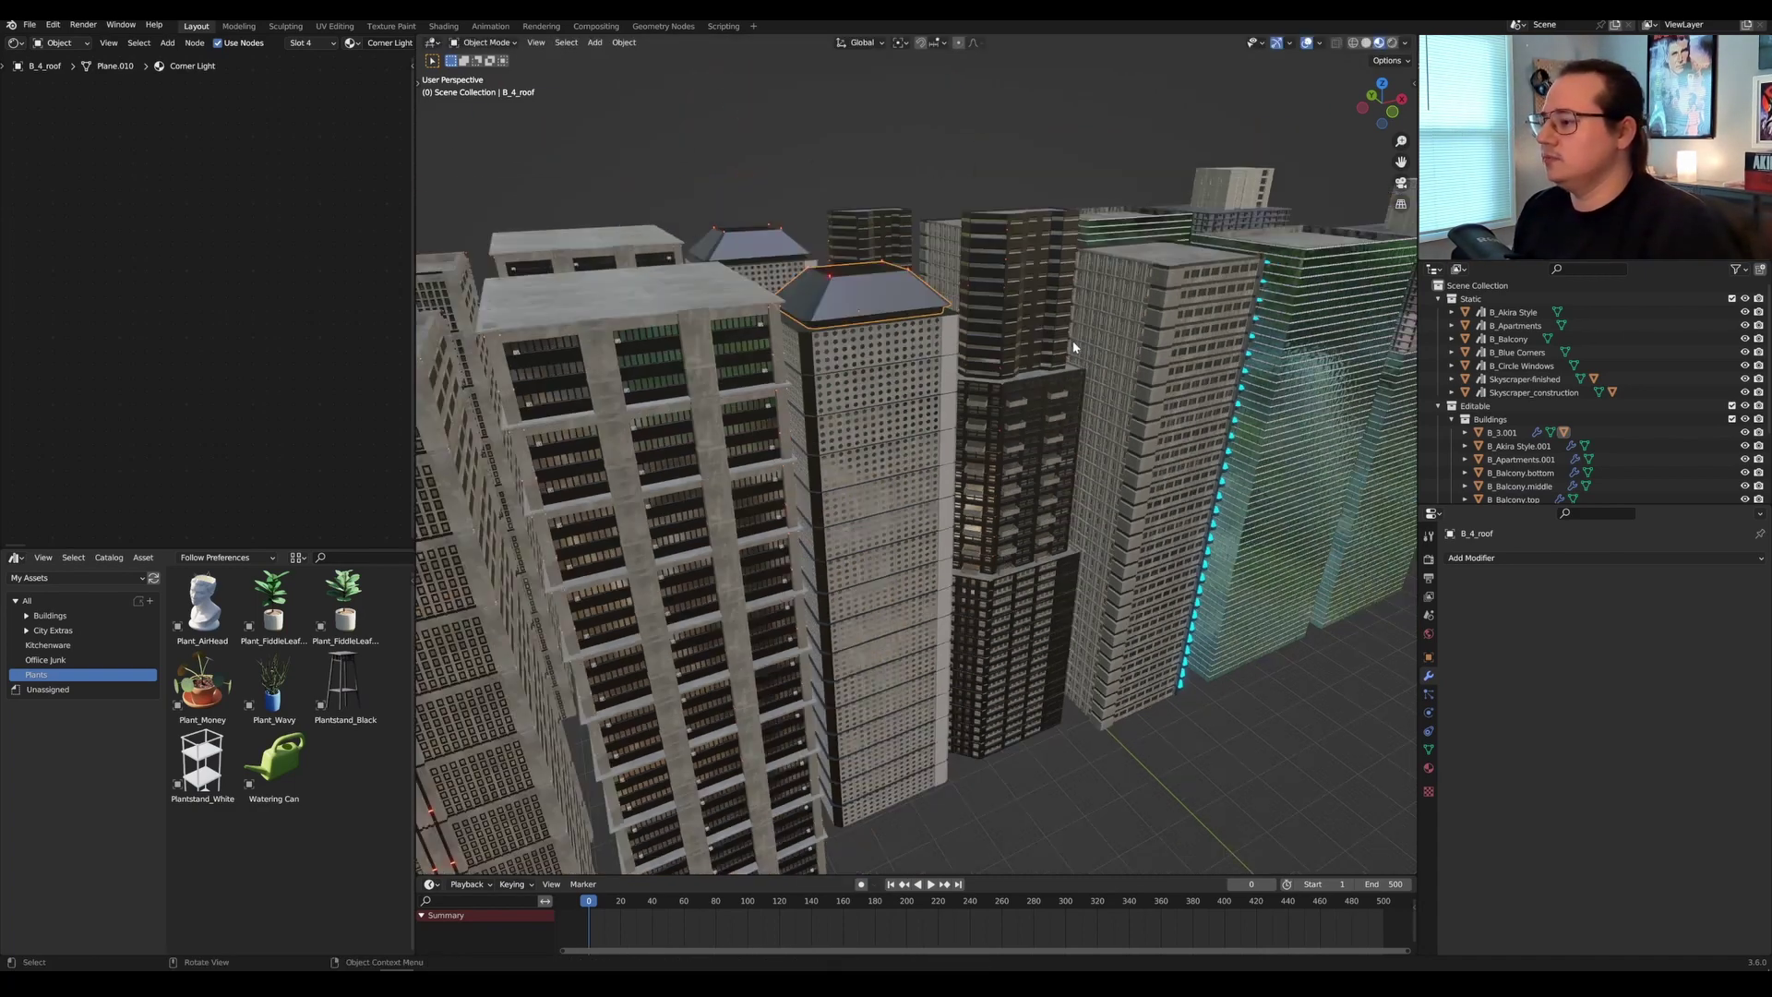
Examine the editable glass skyscraper and the unfinished construction skyscraper from several sides.
middle_drag(1248, 421, 1022, 417)
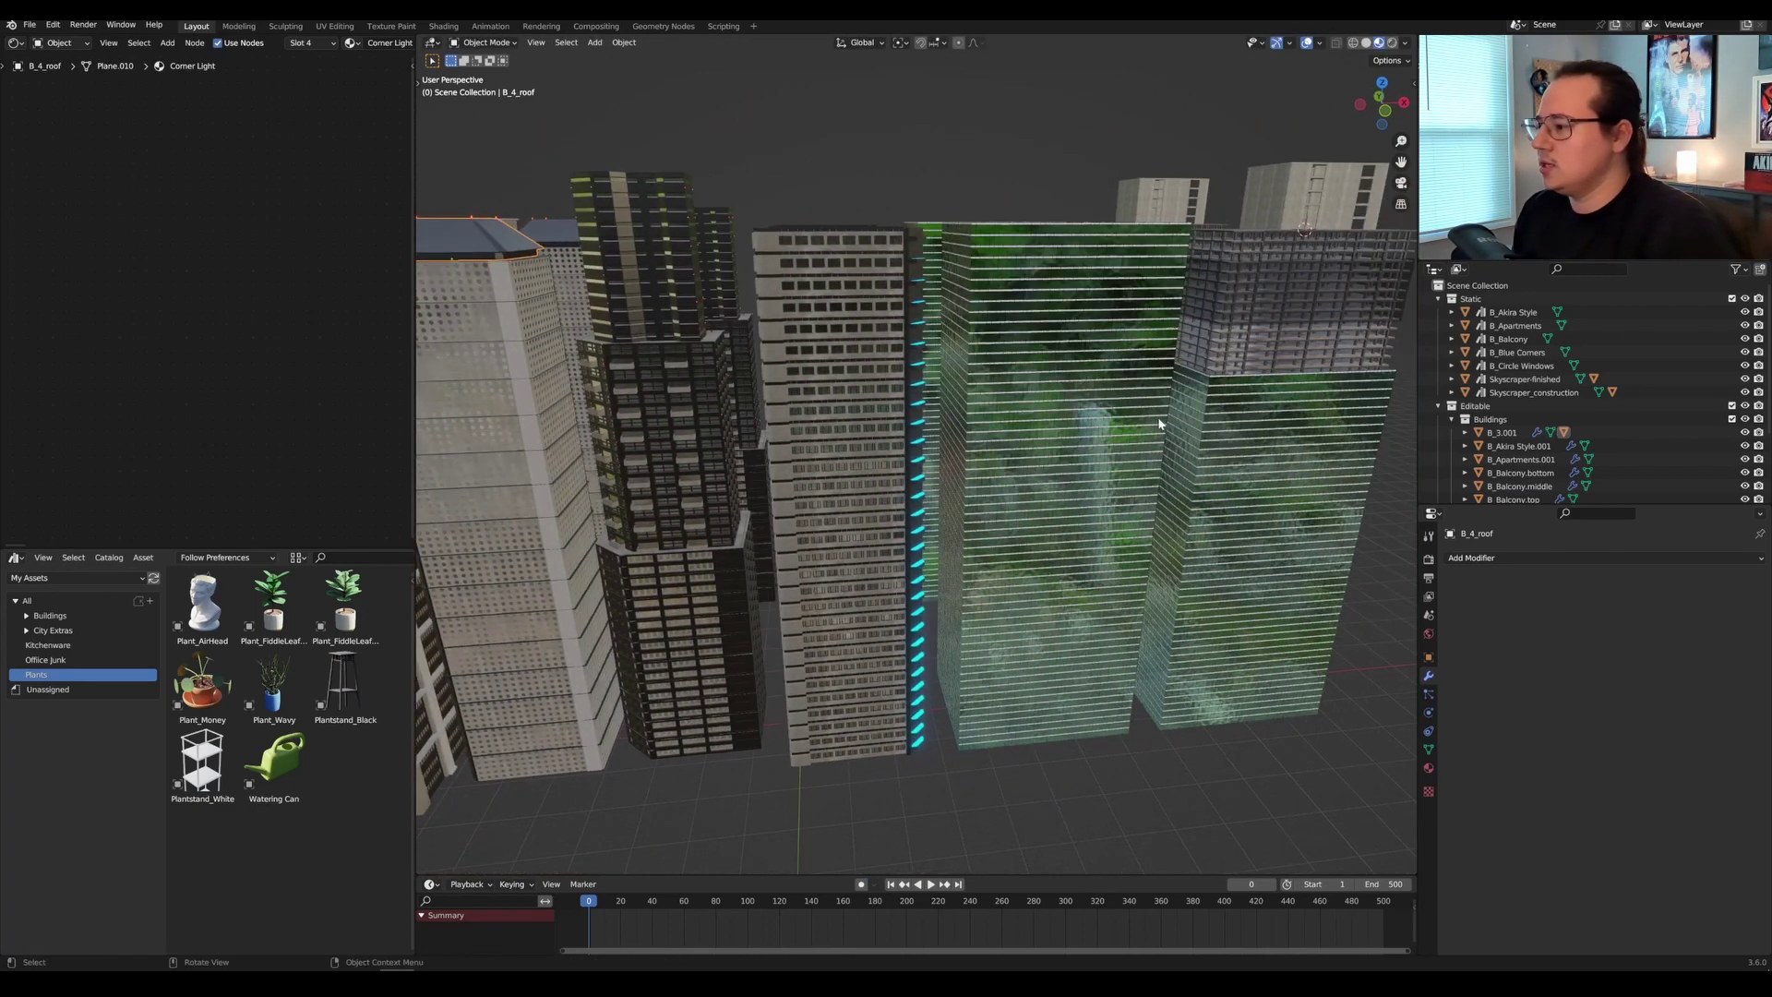
middle_drag(1160, 423, 1077, 430)
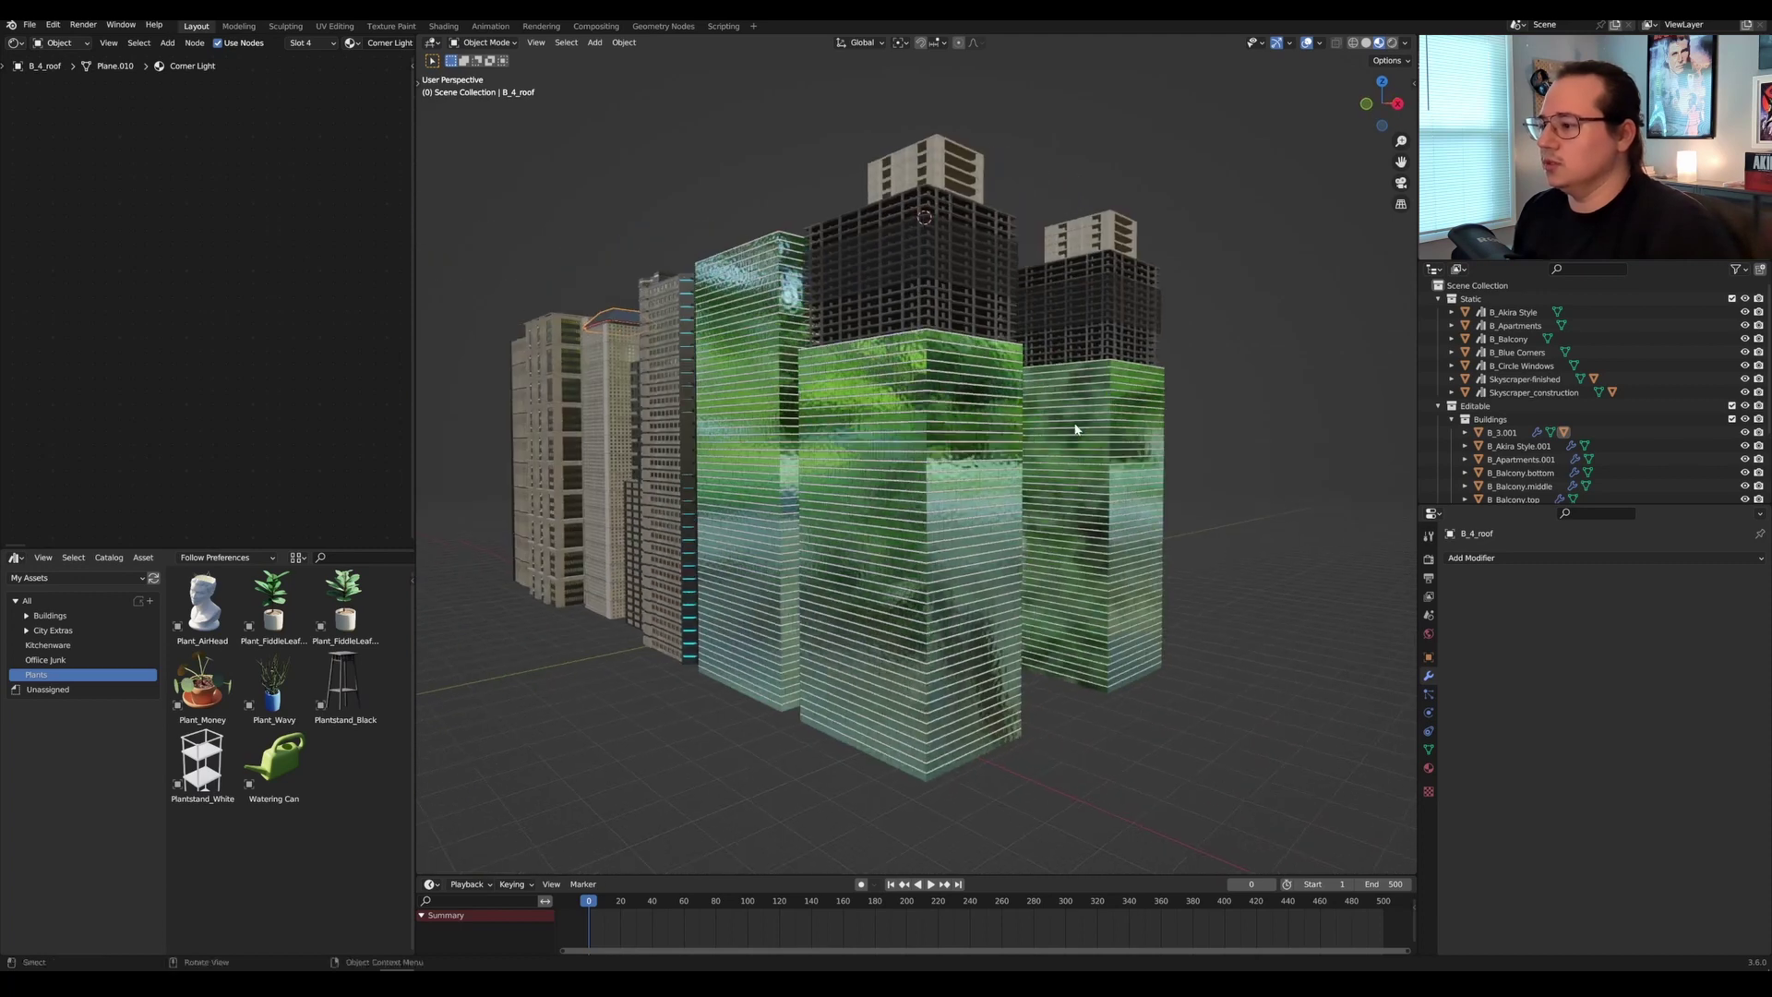
scroll(1061, 427, up, 2)
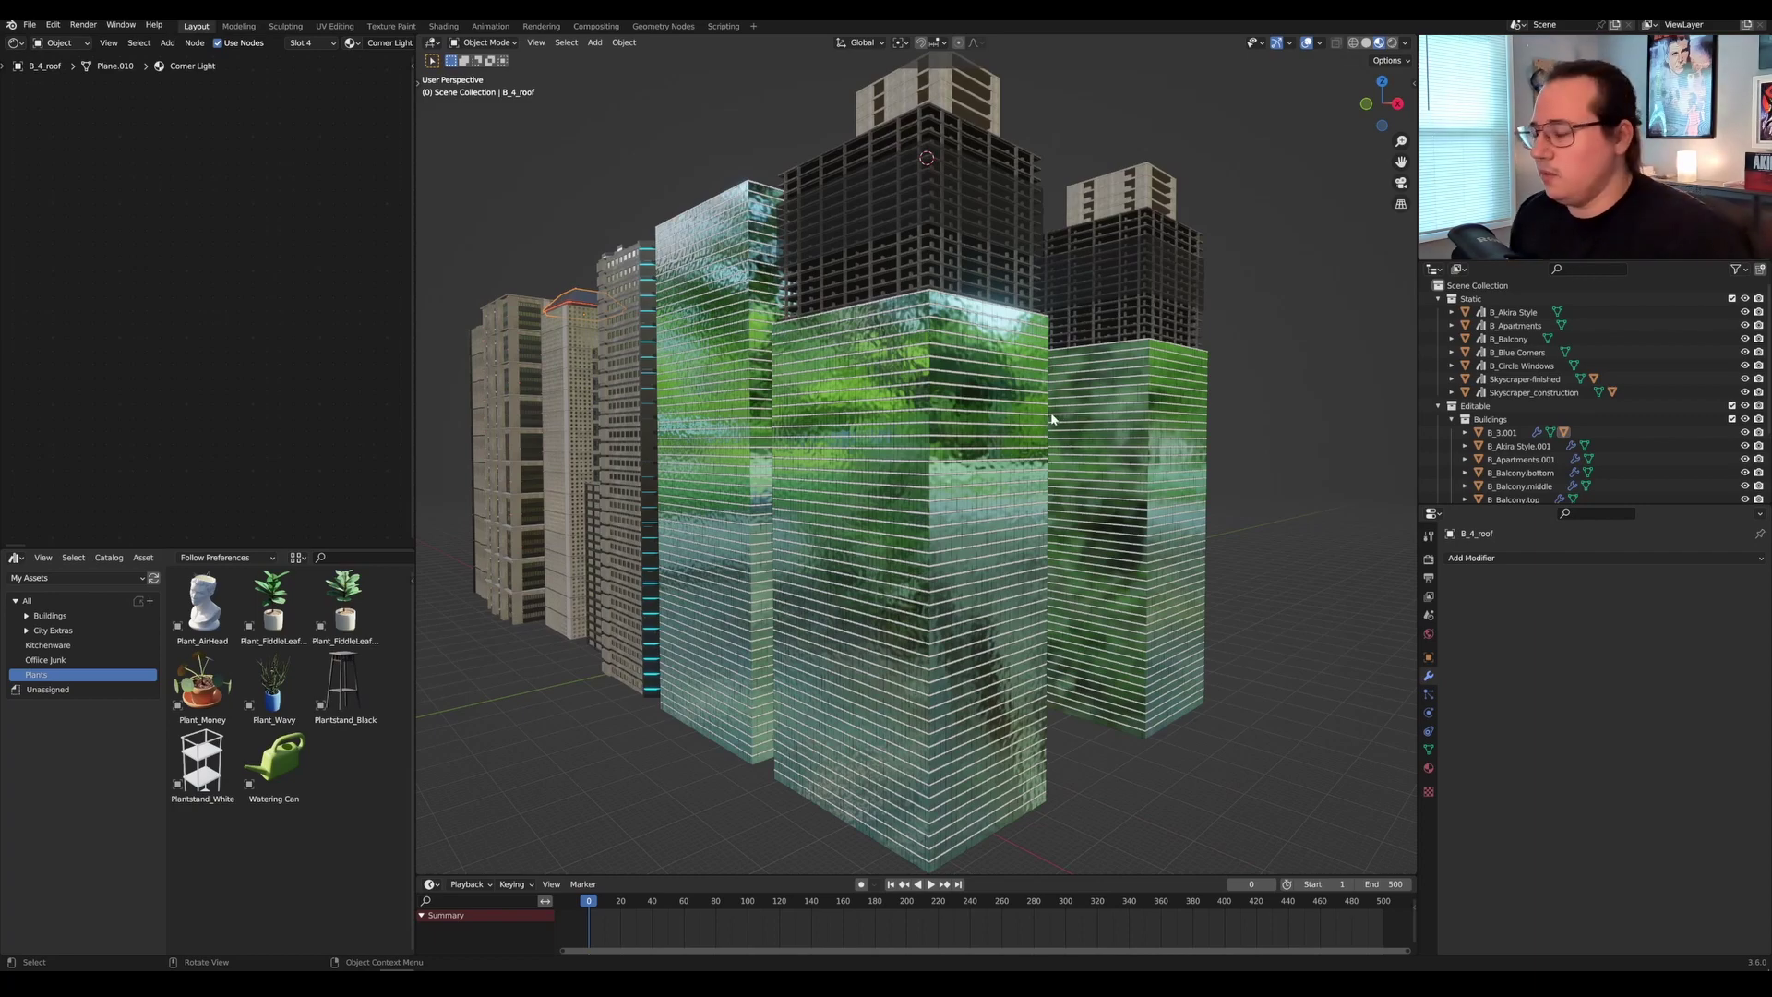
middle_drag(1220, 367, 1297, 412)
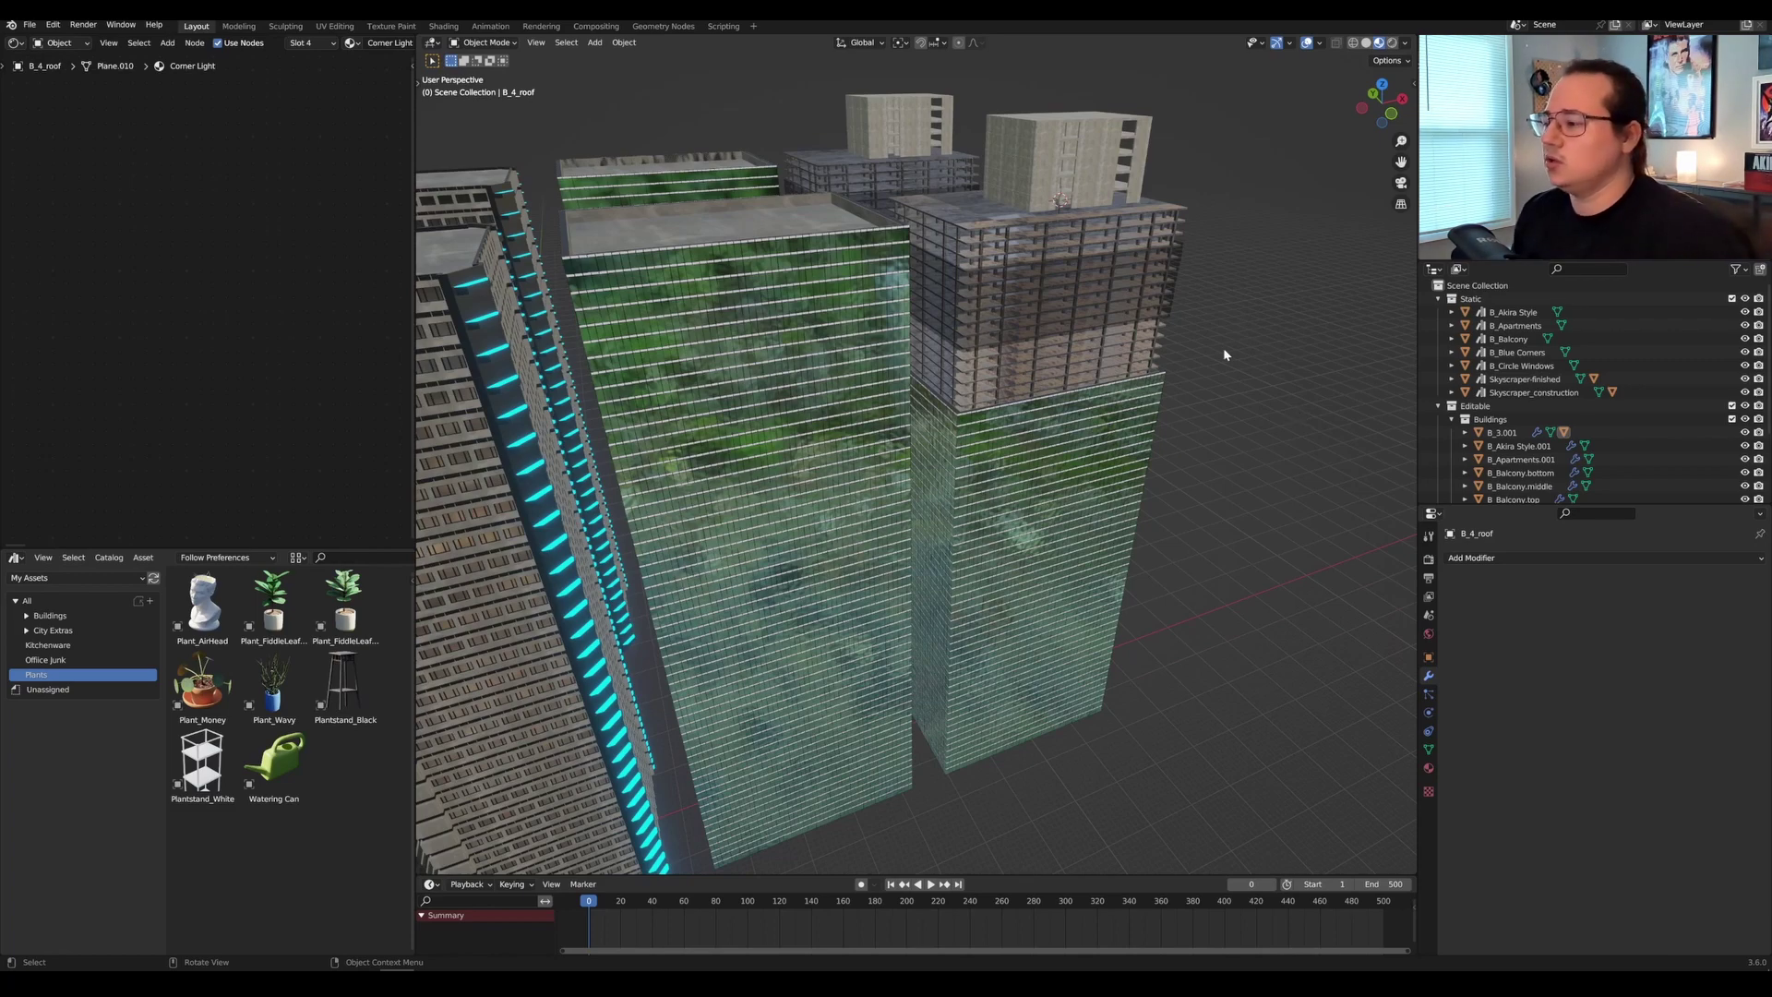
middle_drag(1222, 352, 1117, 467)
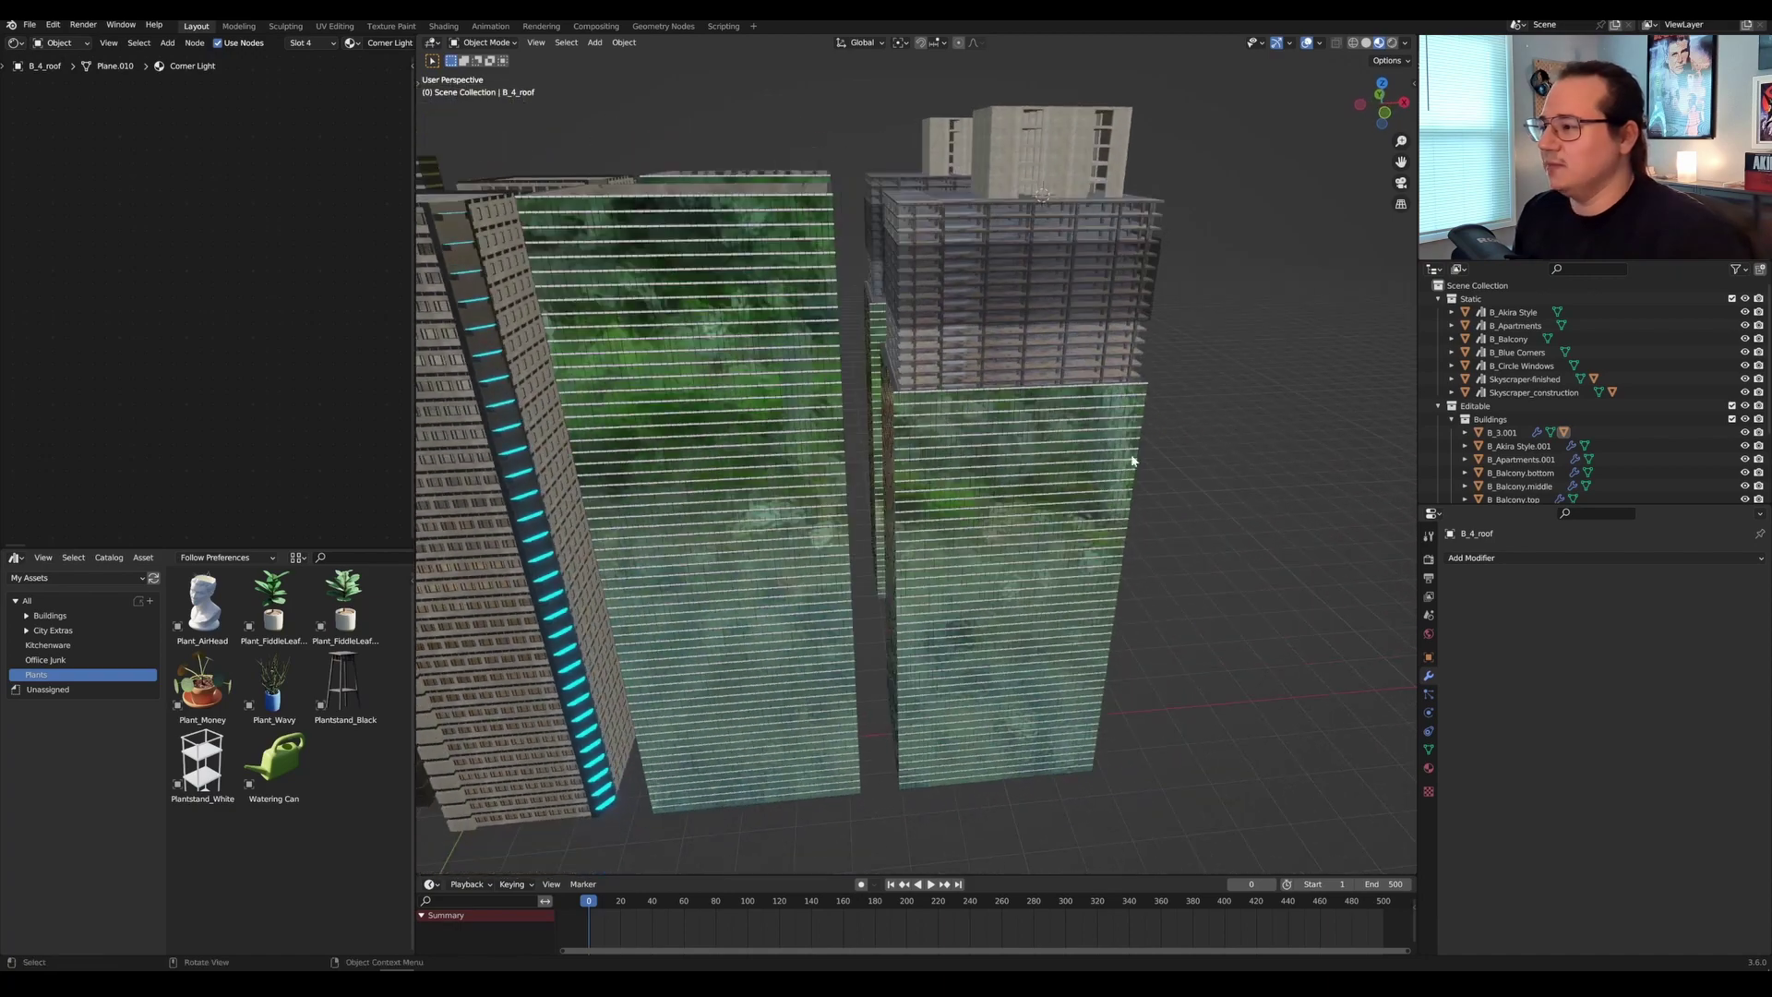
Select the finished glass skyscraper's window frame and glass body in turn to compare their modifiers.
click(1111, 466)
click(713, 425)
shift+middle_drag(860, 419, 1099, 540)
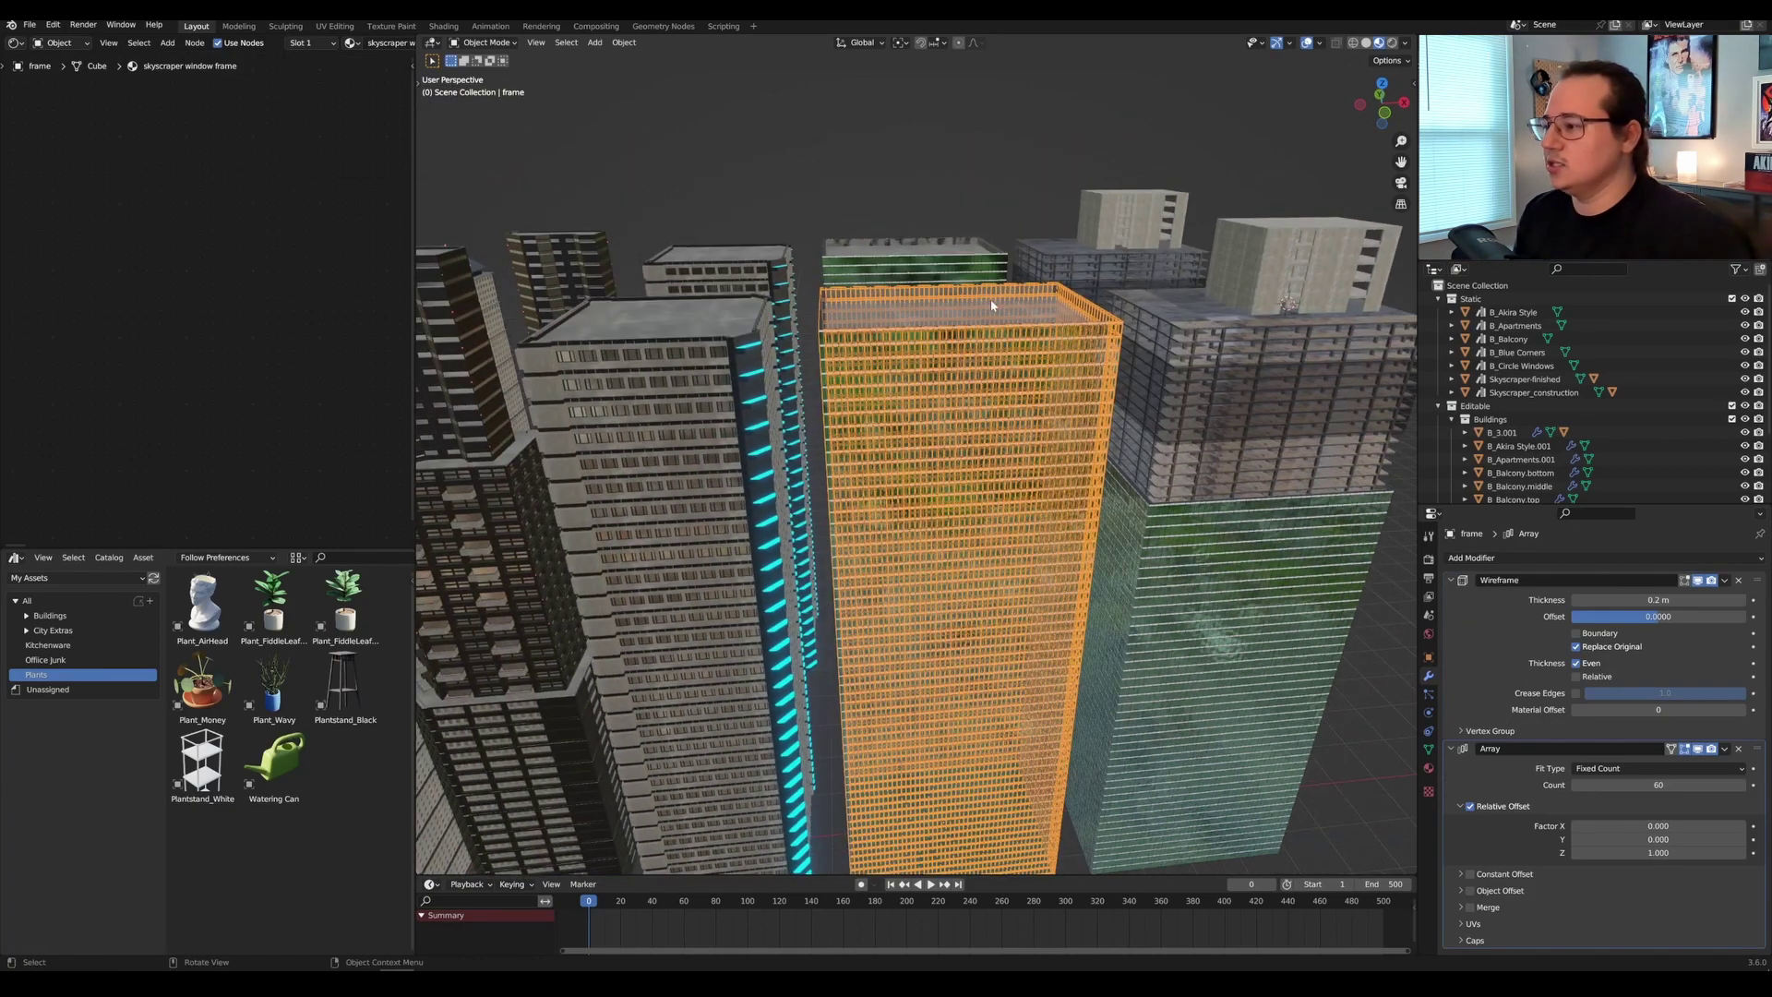
click(991, 301)
scroll(1135, 349, up, 2)
middle_drag(1171, 372, 1103, 335)
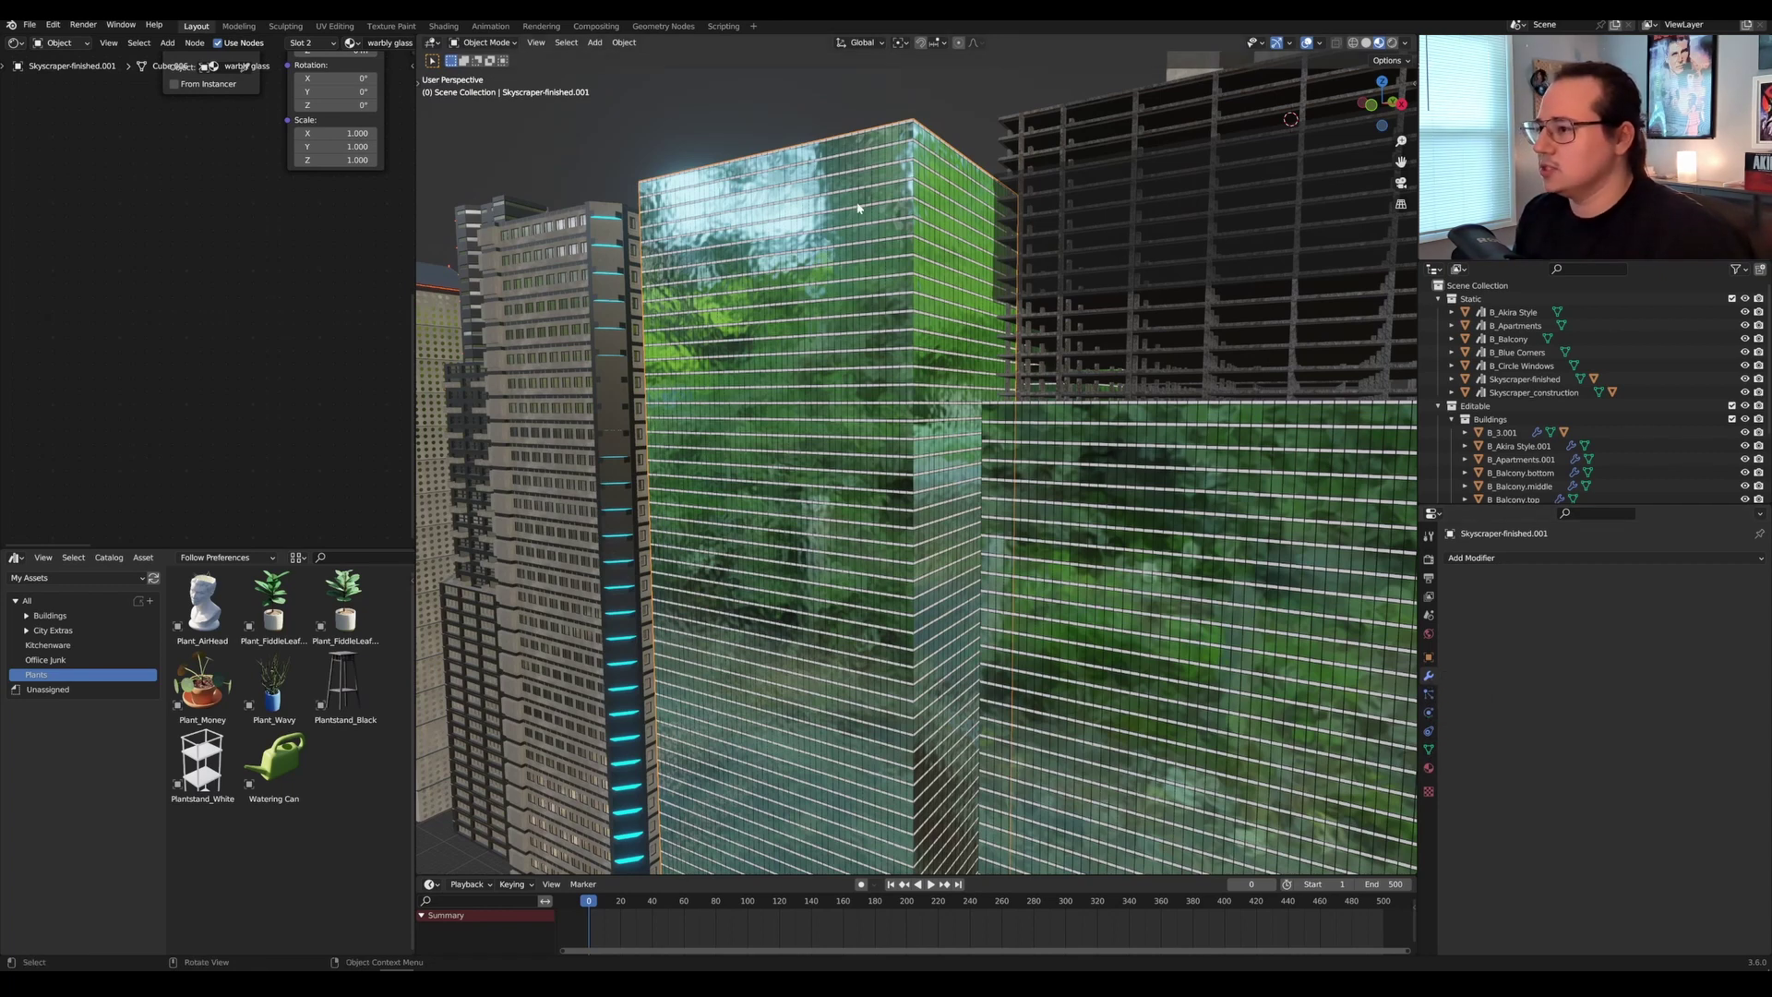
key(Tab)
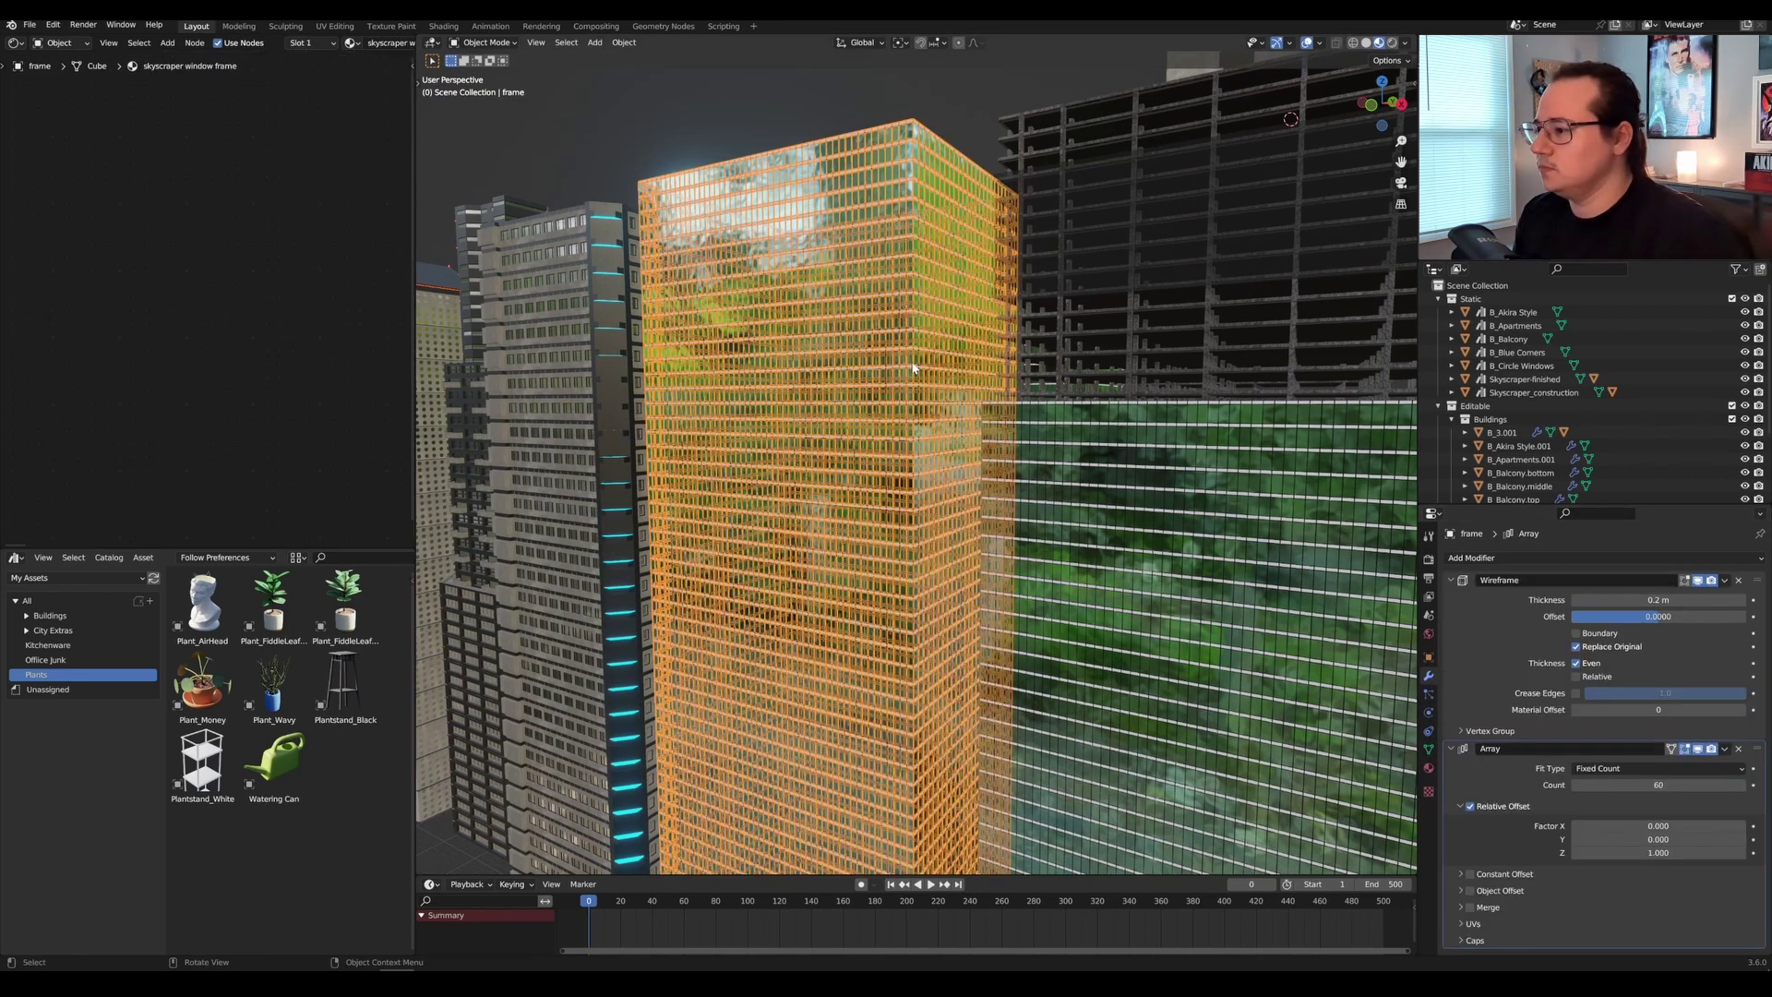
key(Tab)
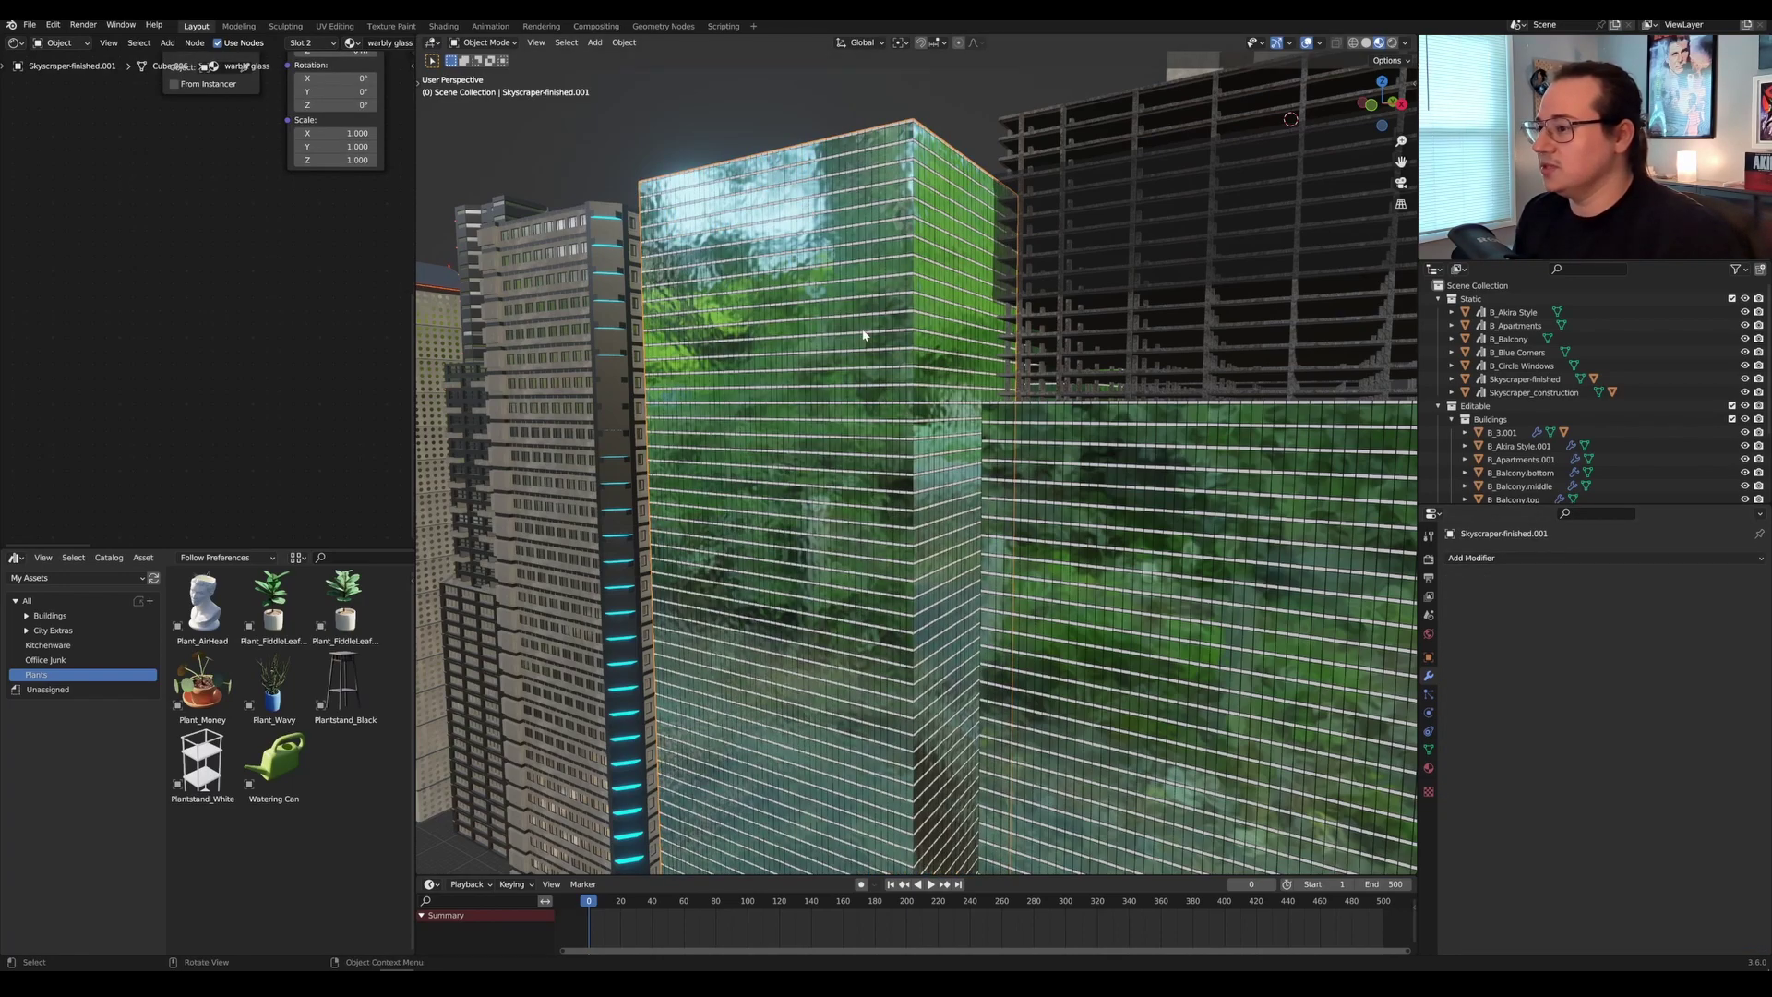
Examine the window frame and glass at the finished skyscraper's upper corner, selecting each part again.
middle_drag(863, 335, 1032, 424)
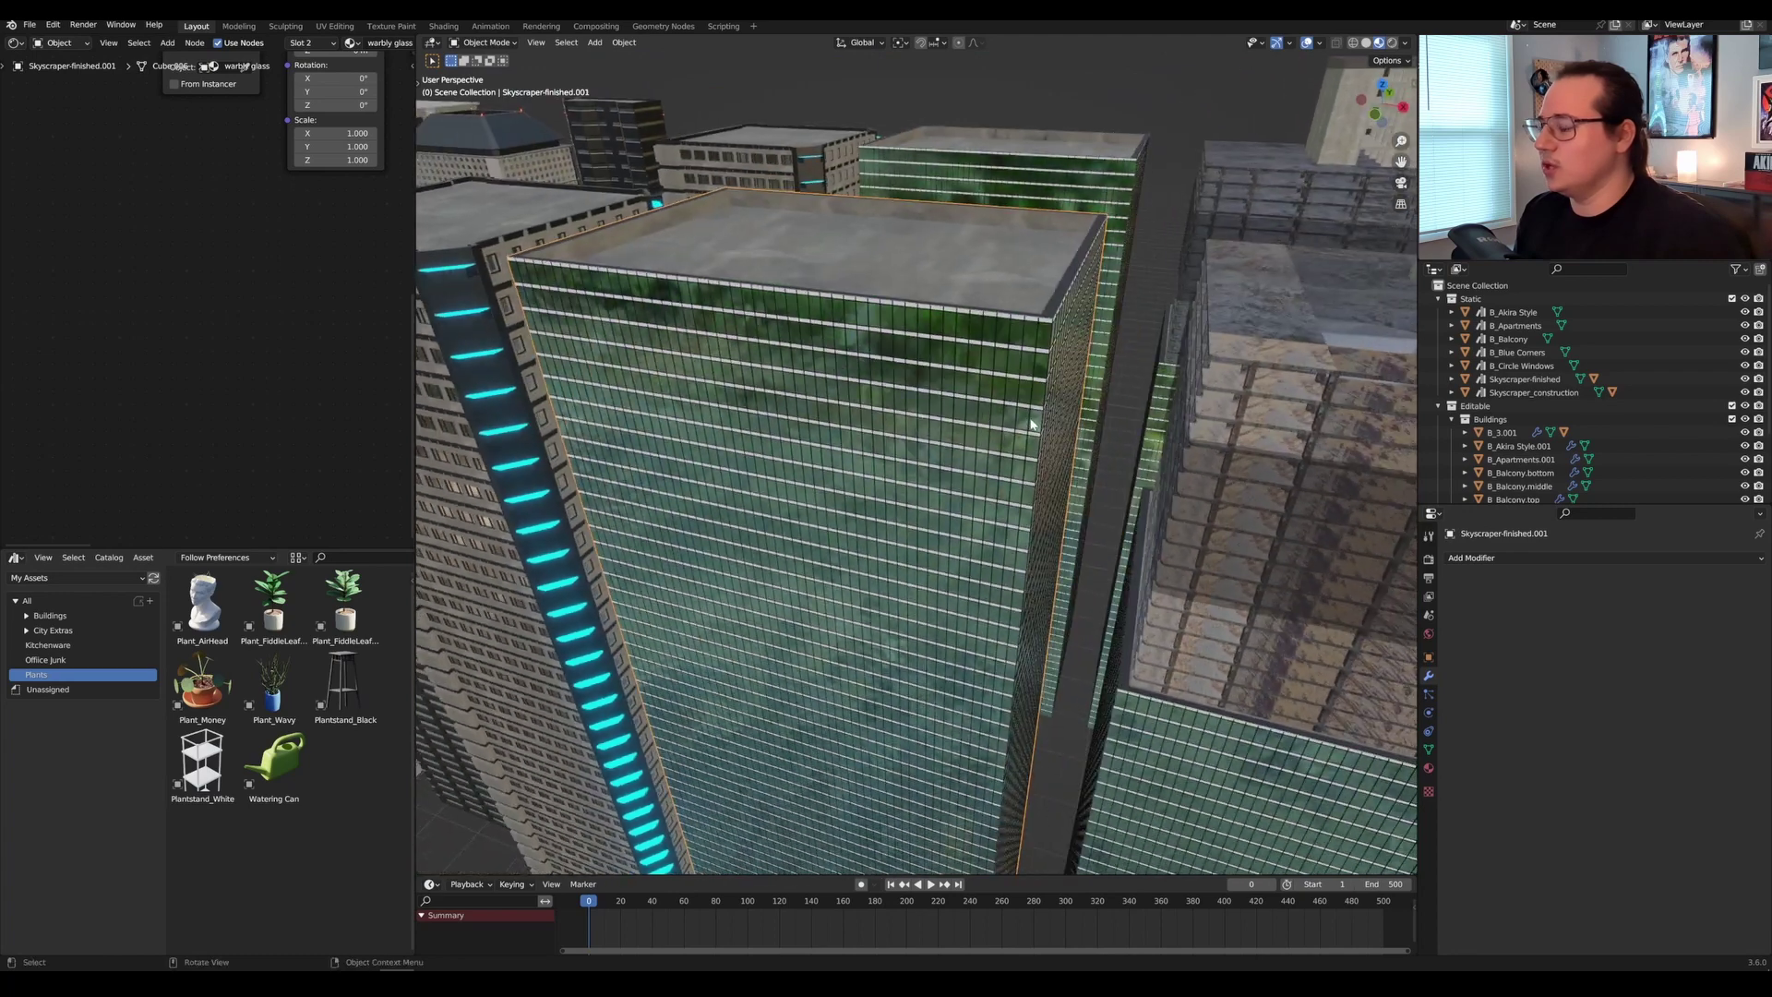
click(1040, 336)
click(1177, 155)
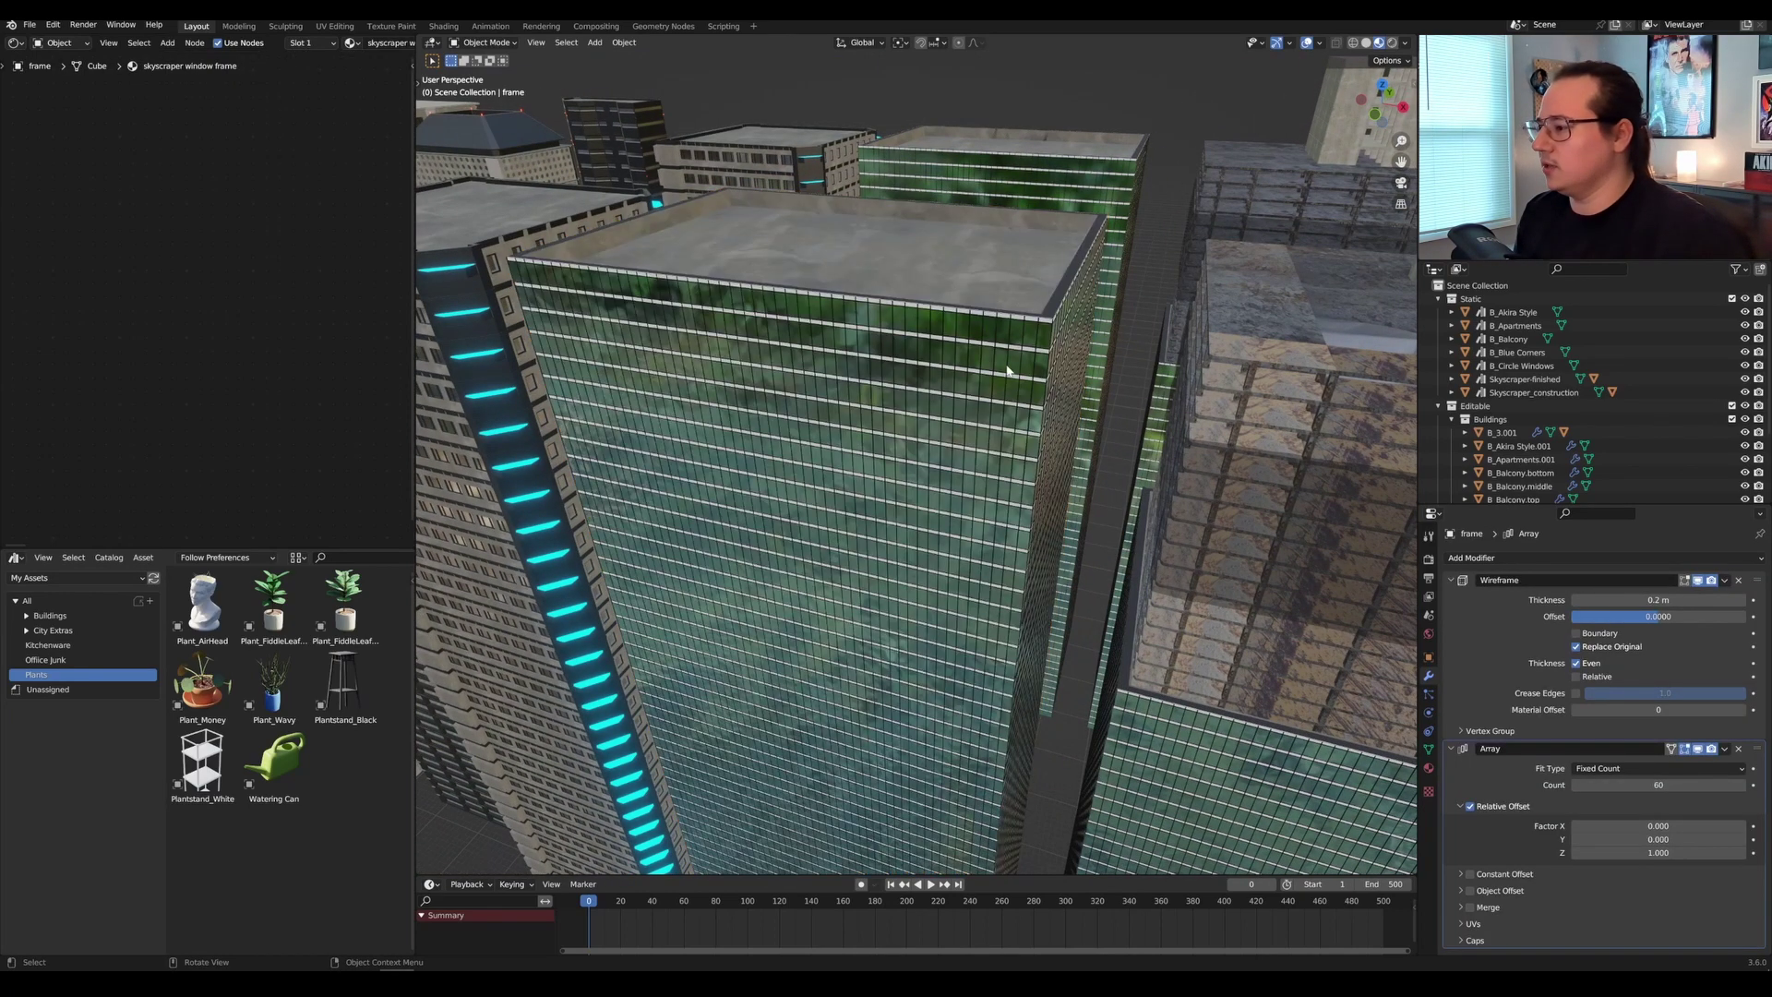
click(1035, 347)
scroll(1061, 367, up, 4)
middle_drag(1085, 376, 1078, 386)
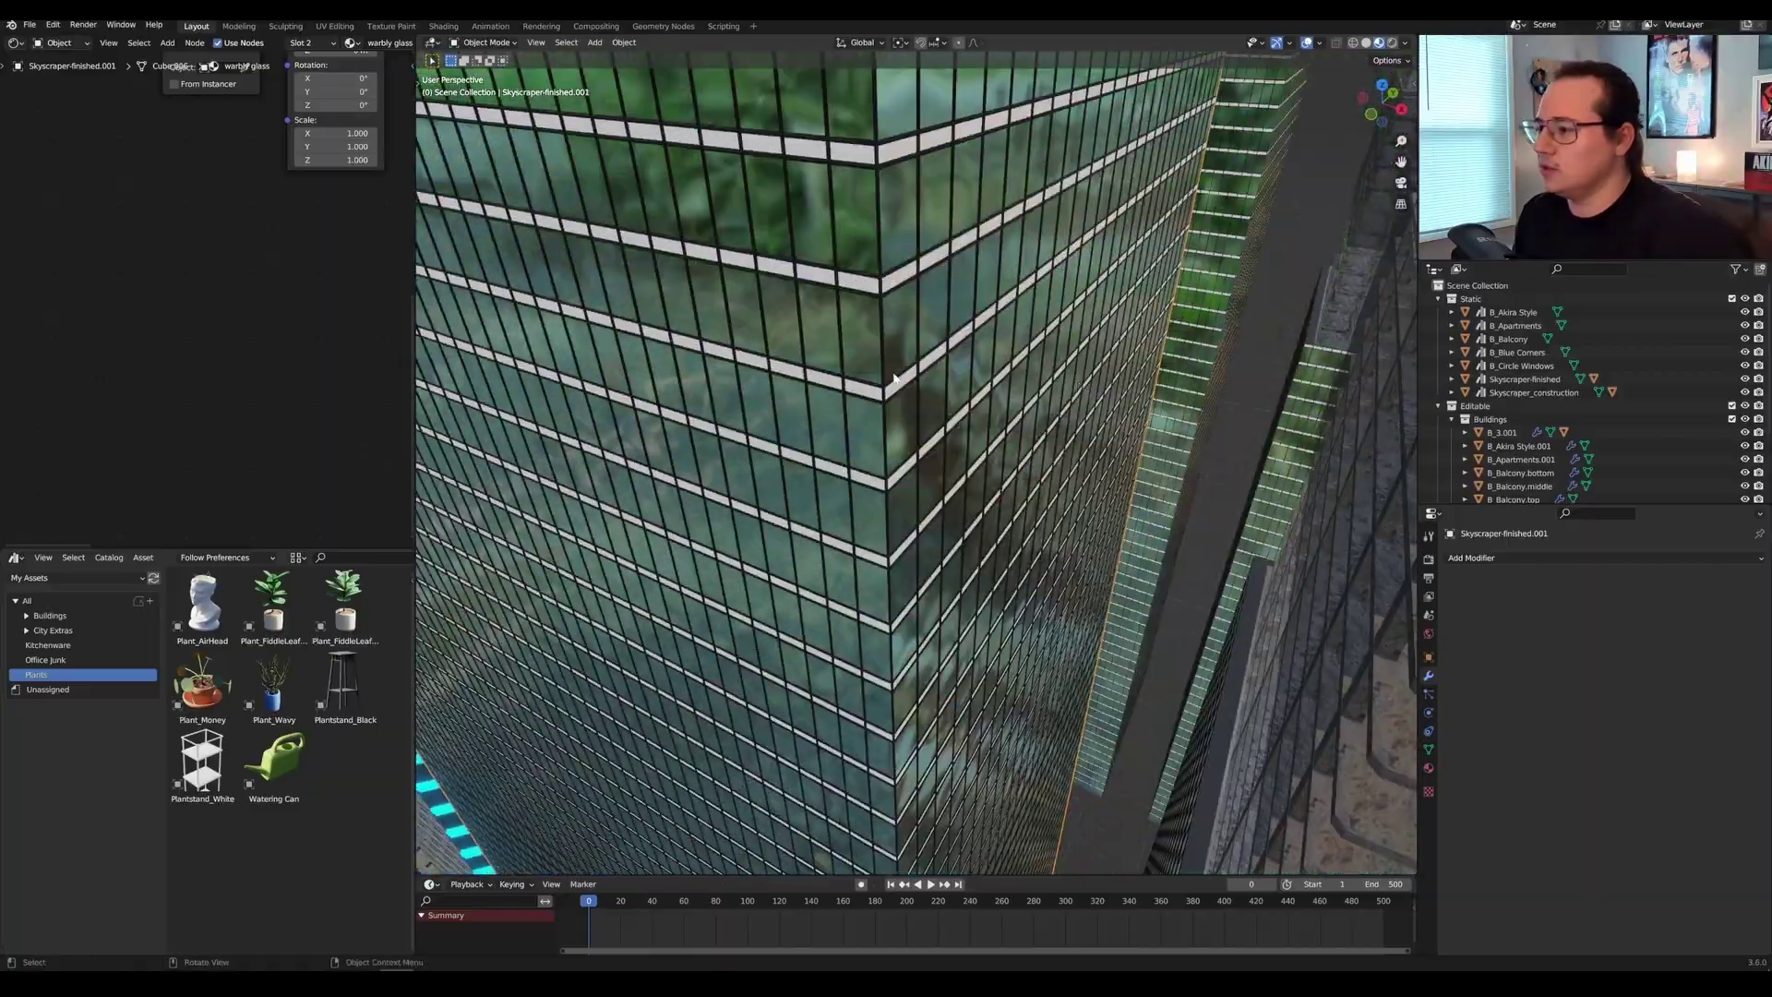
Move the window frame away from the finished glass skyscraper, then undo the move.
click(927, 416)
key(g)
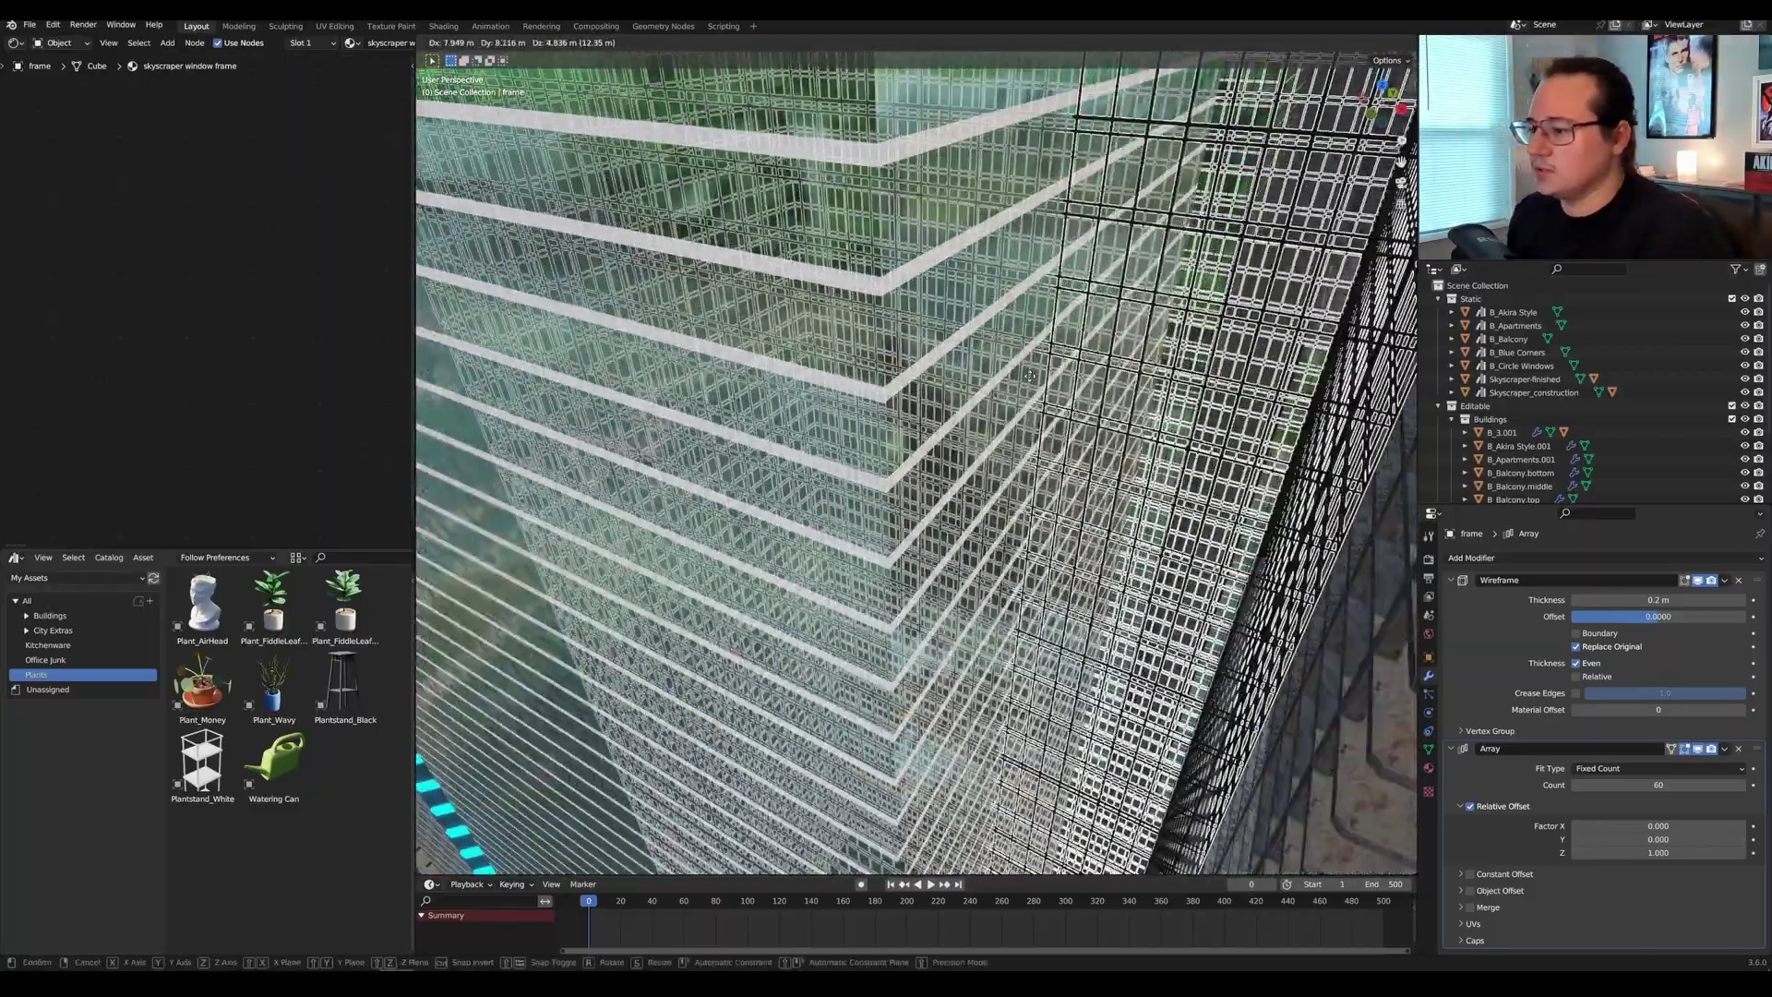
right_click(765, 459)
key(g)
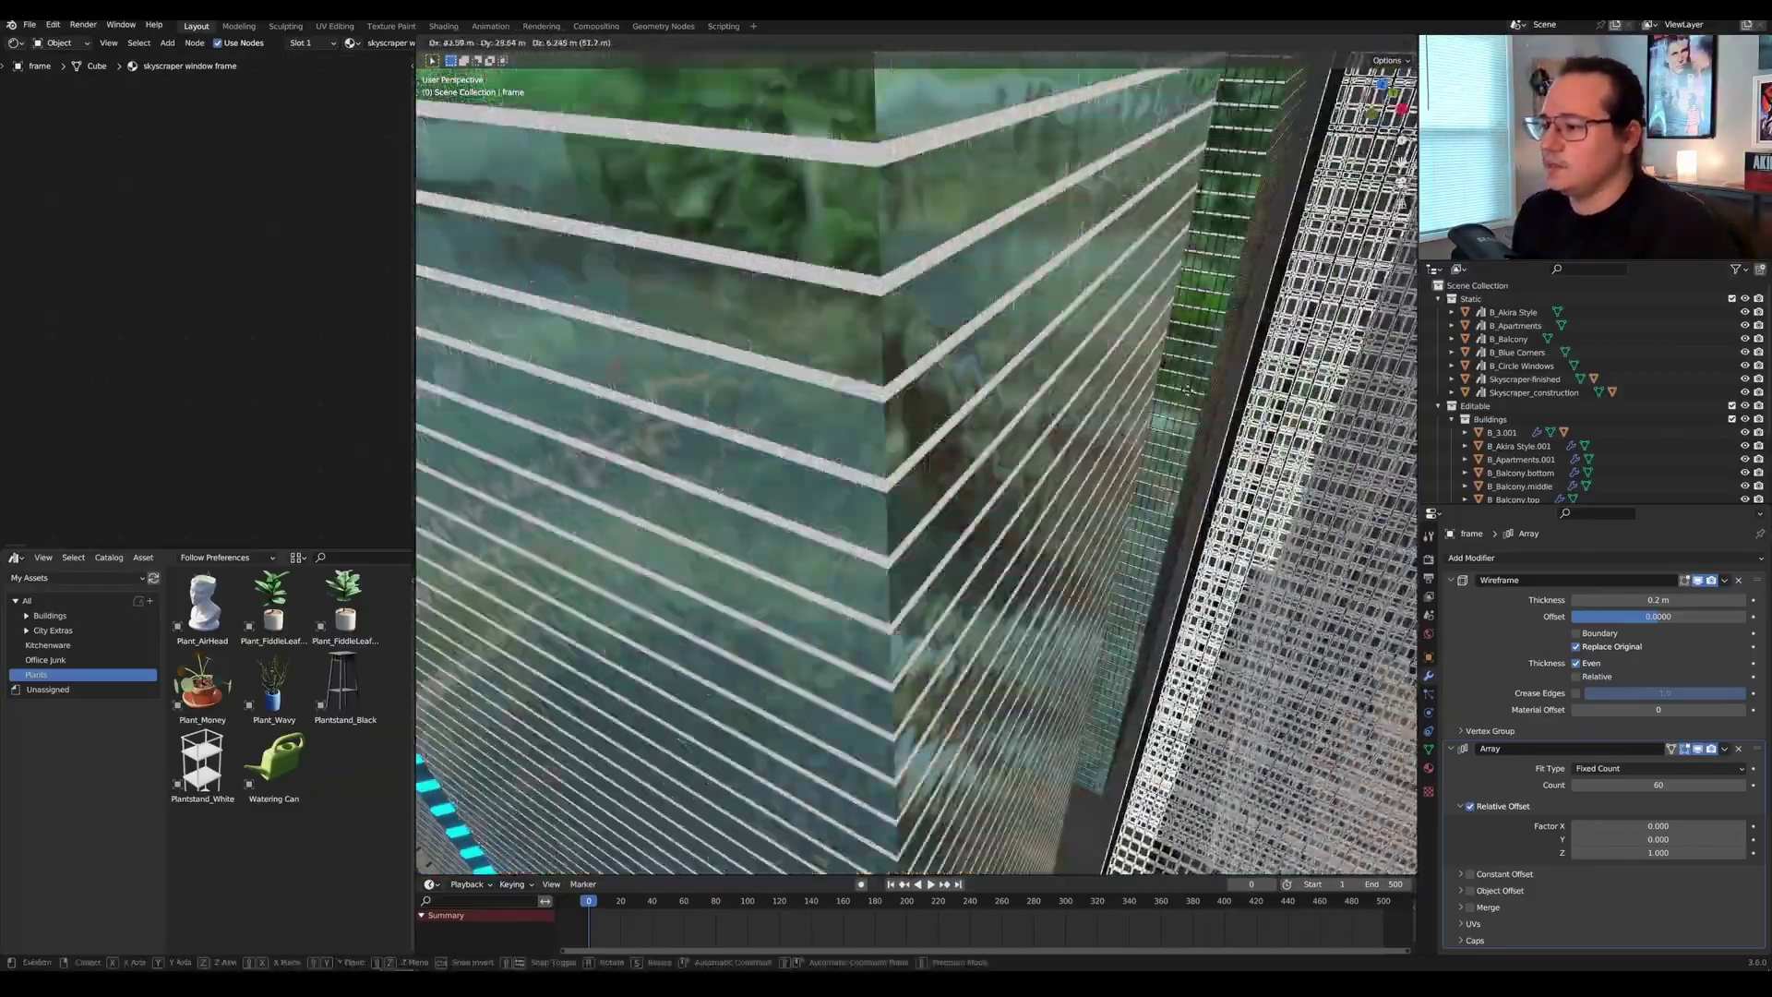
click(888, 471)
scroll(888, 473, down, 7)
mouse_move(886, 478)
middle_down()
mouse_move(954, 443)
mouse_move(881, 479)
middle_up()
key(ctrl+z)
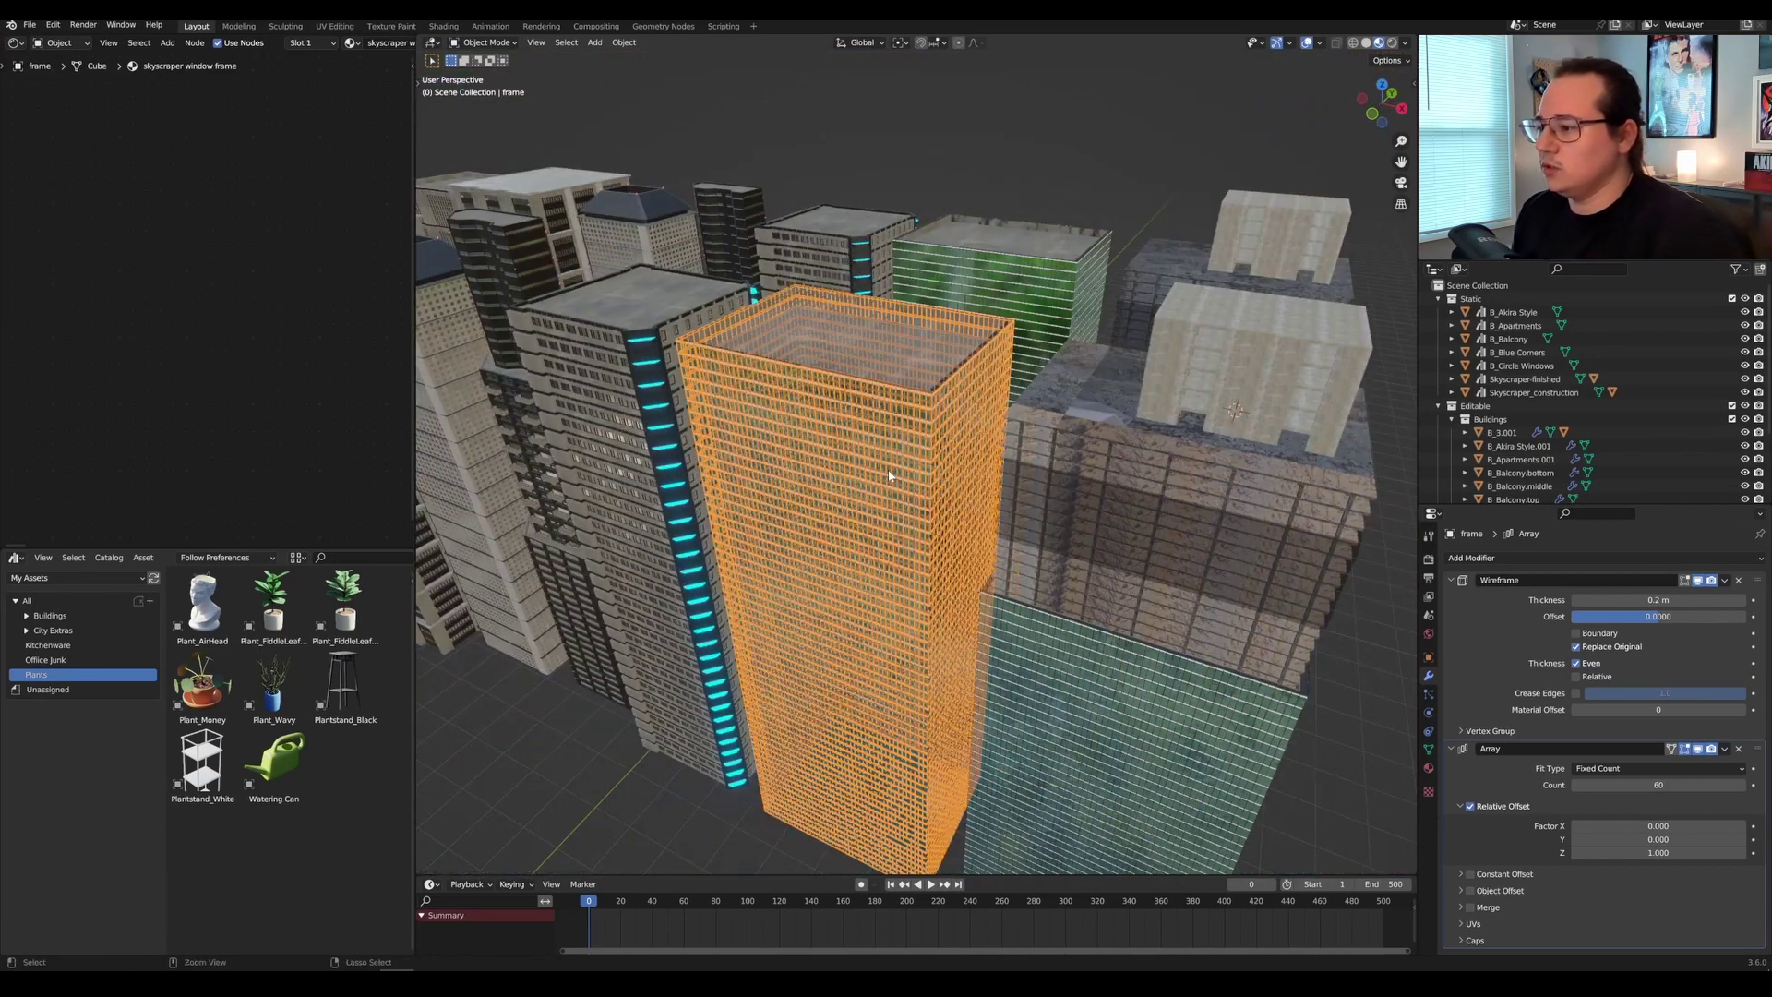
Deselect the window frame and collapse its Wireframe and Array modifier settings.
key(alt+a)
scroll(969, 406, up, 5)
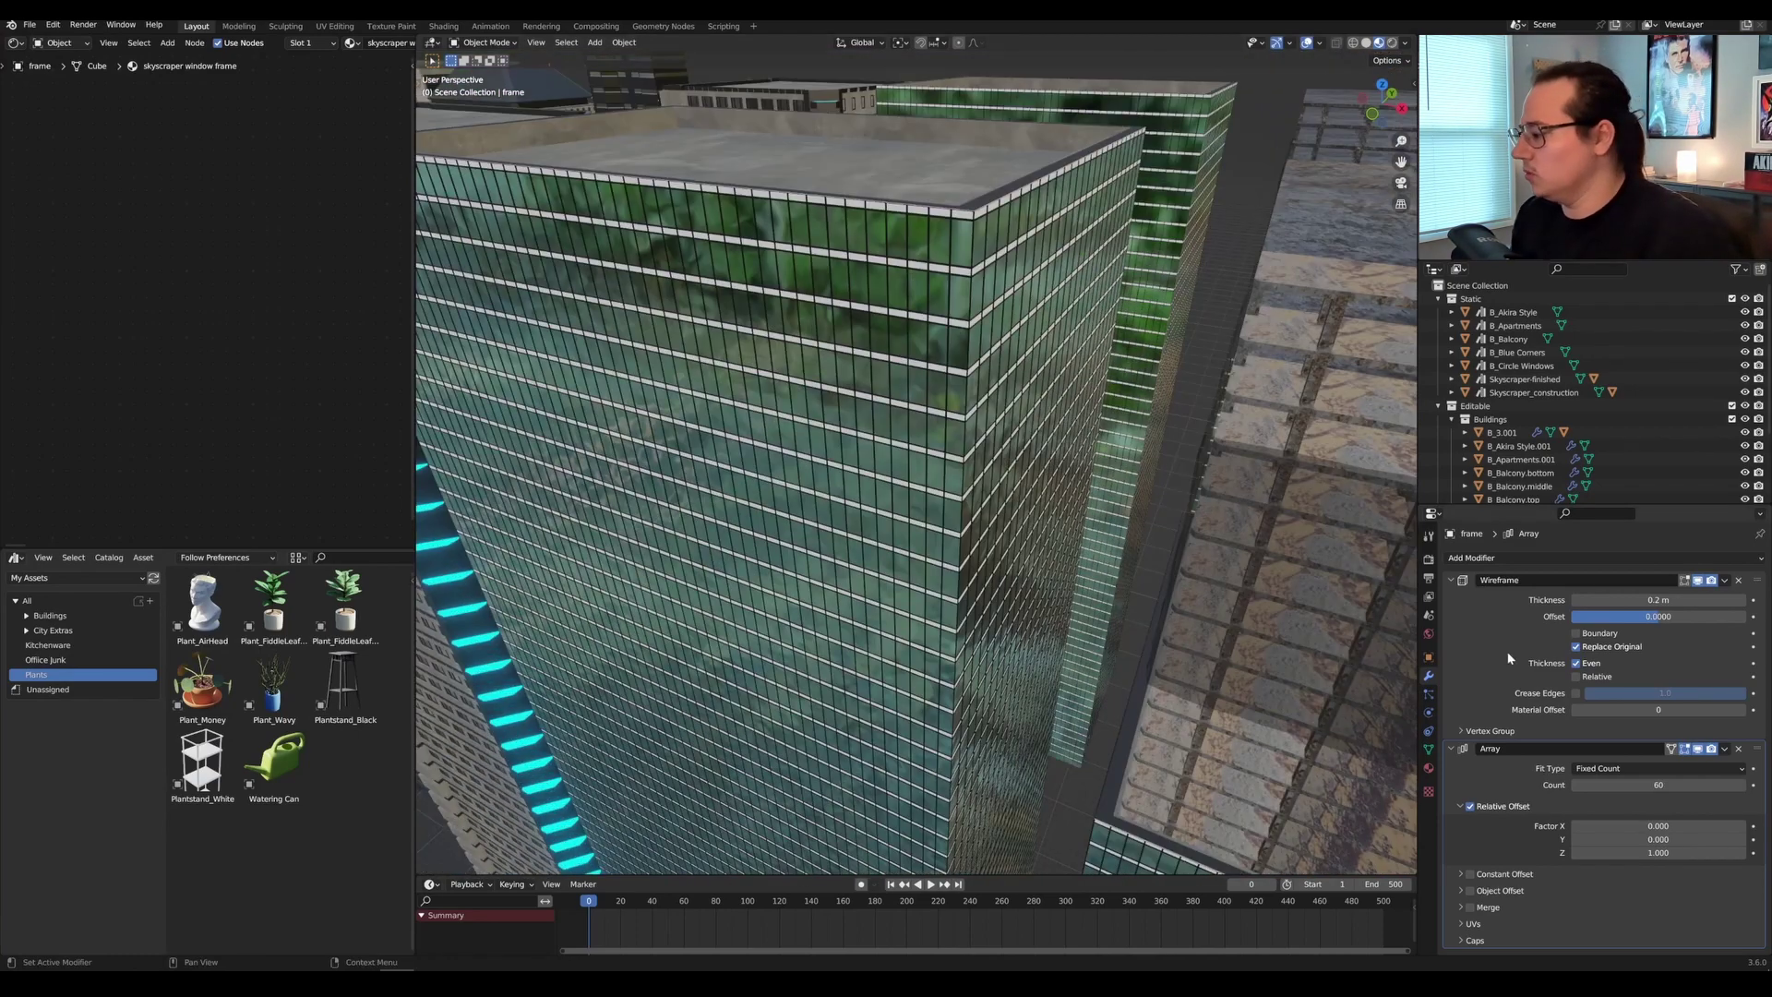
click(1451, 582)
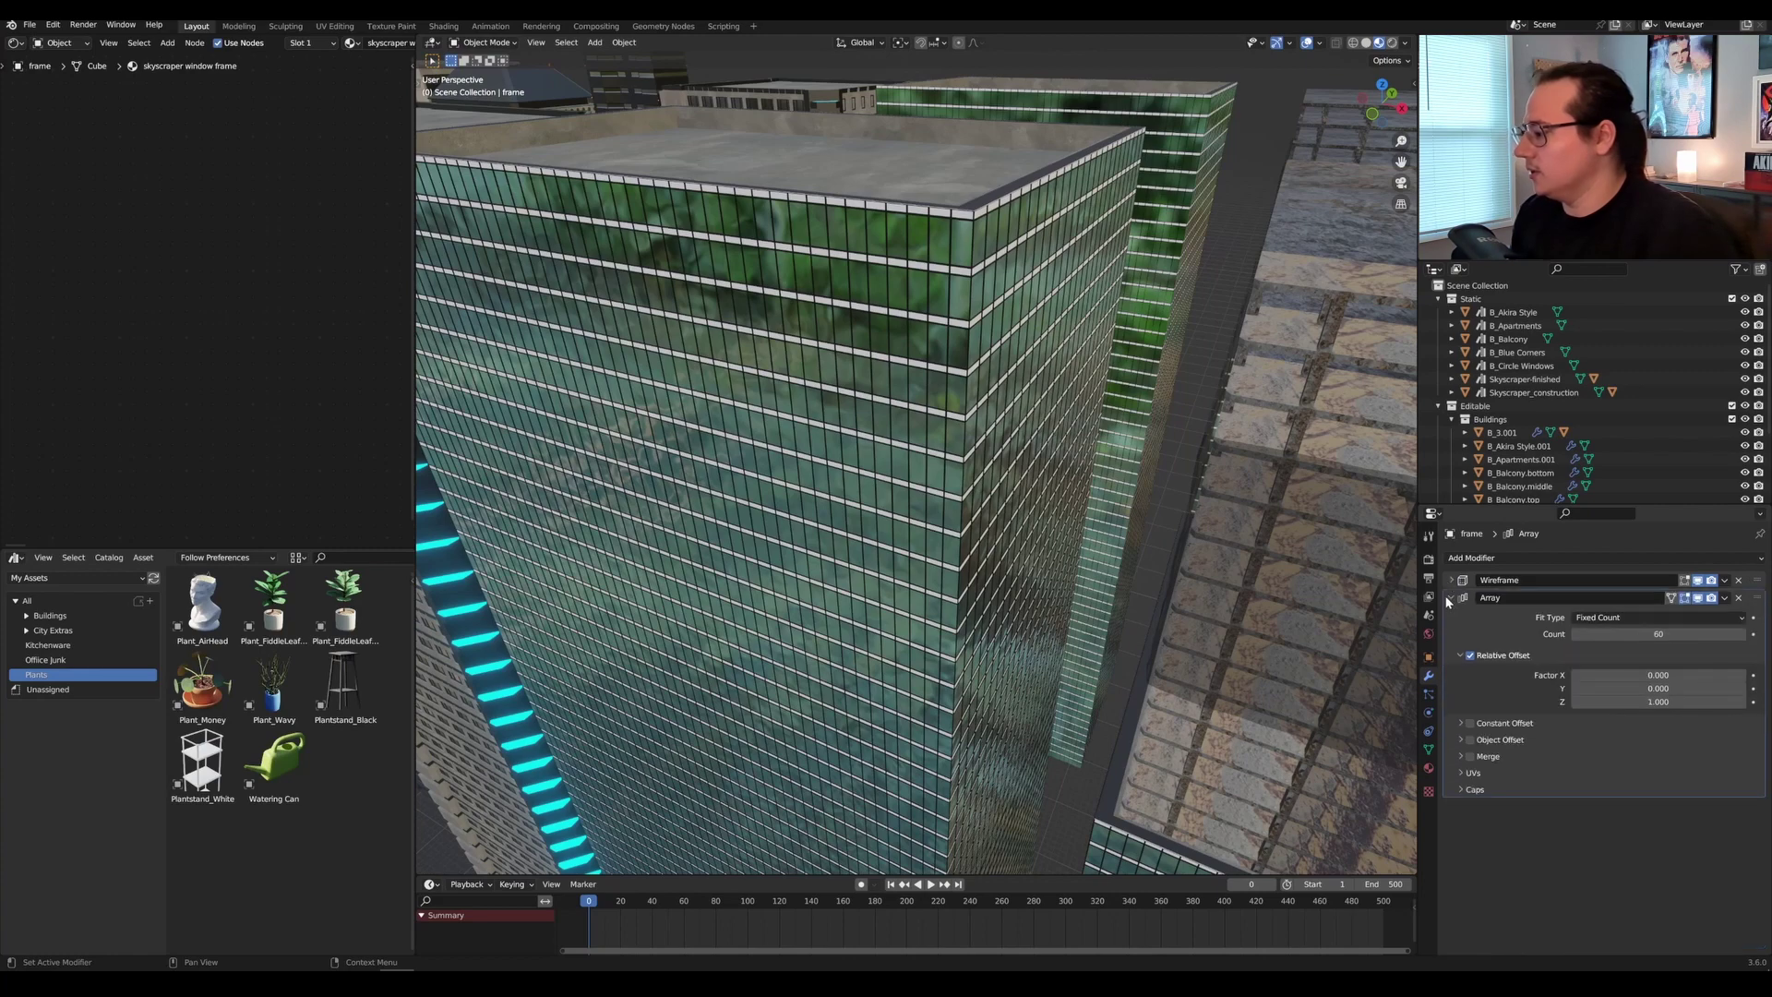
click(1451, 598)
scroll(958, 356, down, 5)
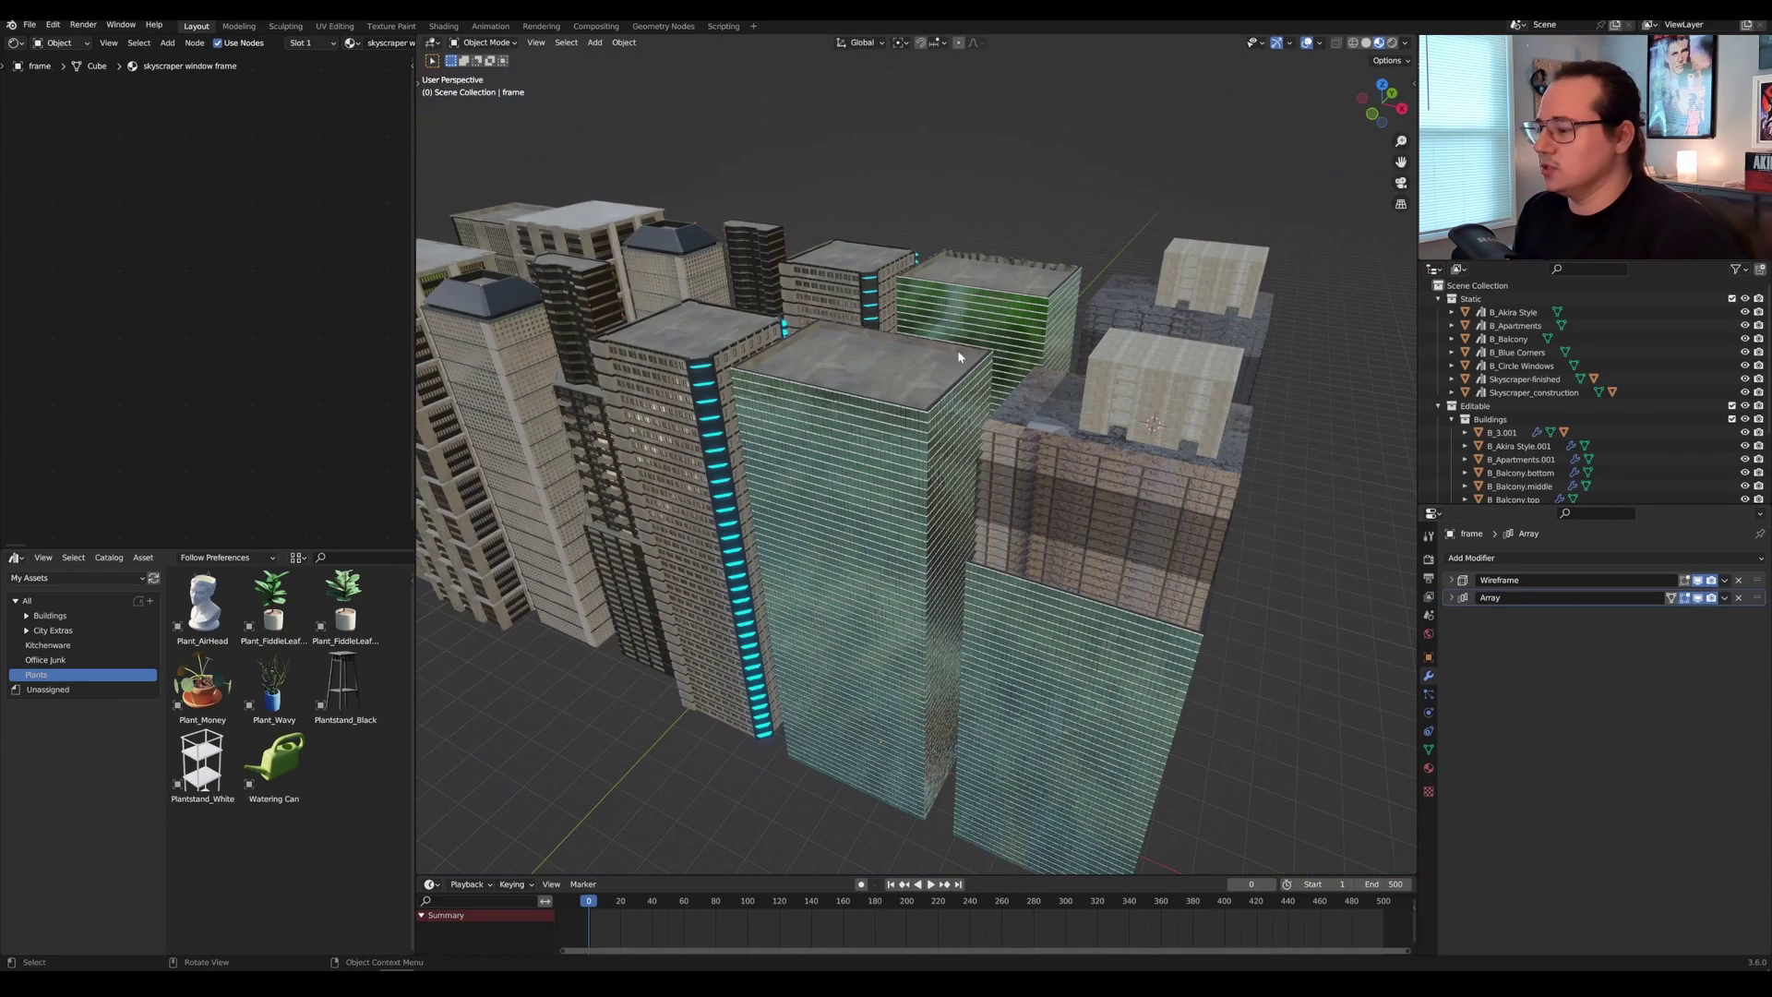
Select the glass body of the unfinished skyscraper and inspect its Array modifier count.
click(928, 408)
middle_drag(1252, 505, 1049, 441)
click(1049, 441)
scroll(1049, 441, up, 1)
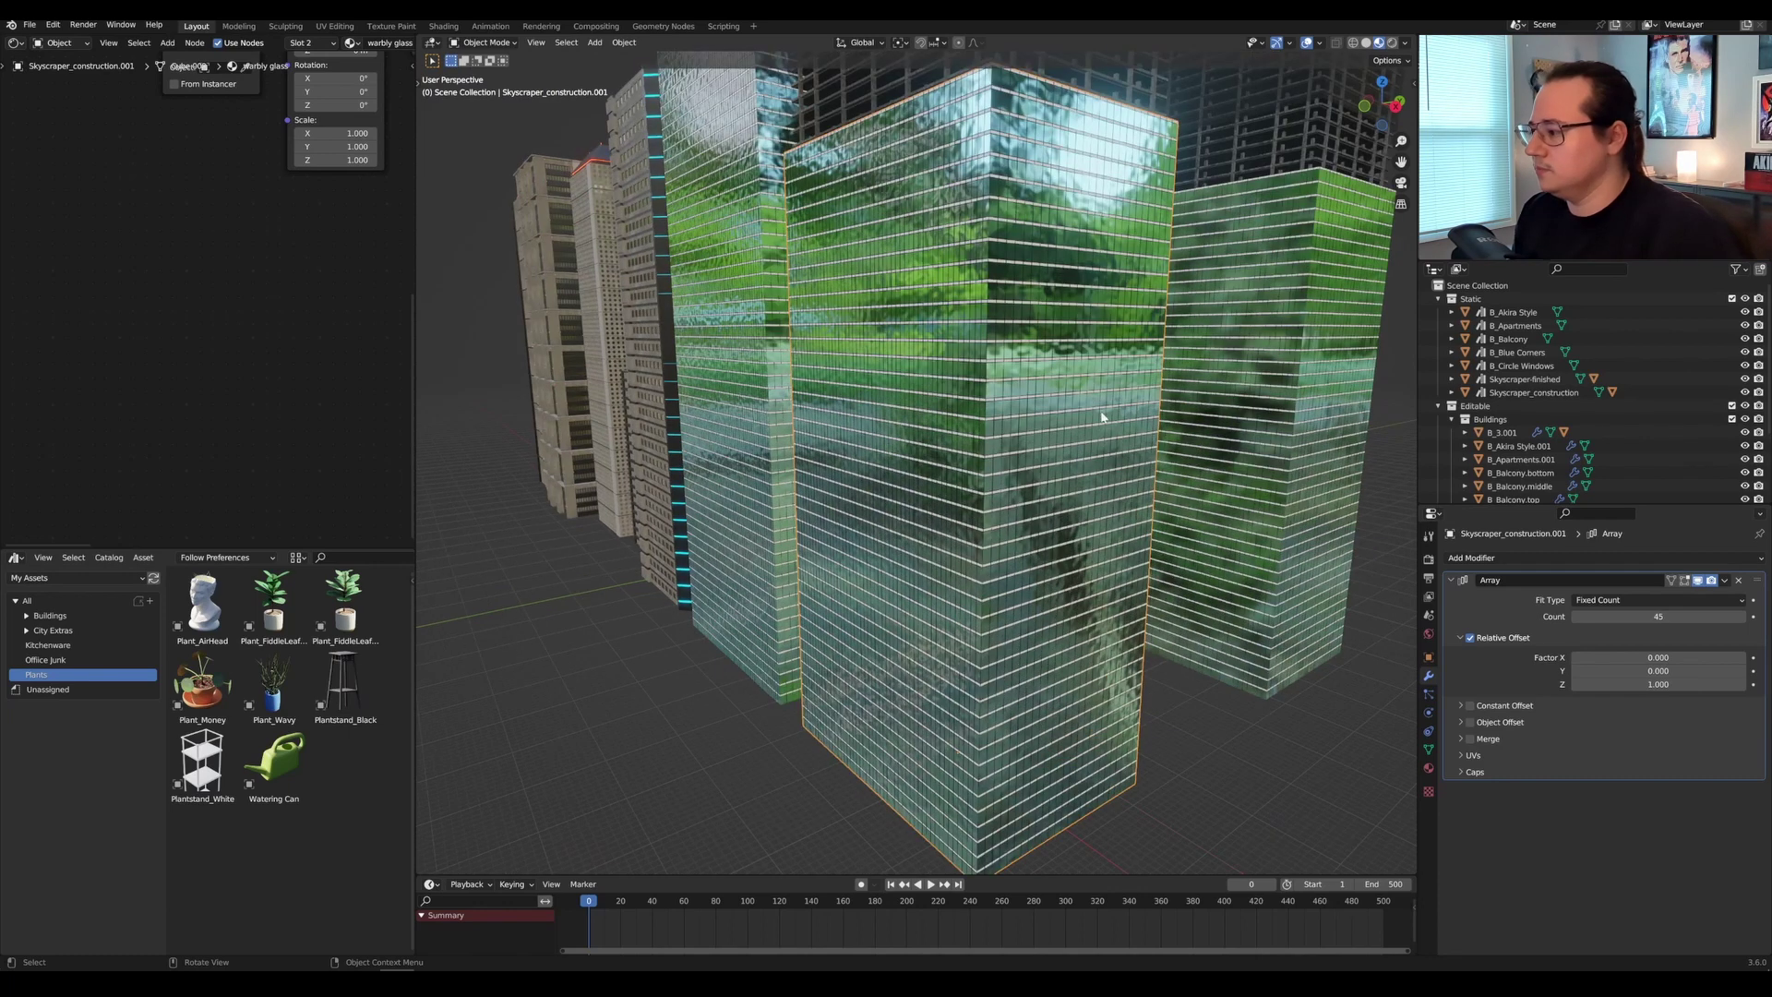
mouse_move(1659, 616)
mouse_down()
mouse_move(1592, 617)
mouse_move(1666, 617)
mouse_up()
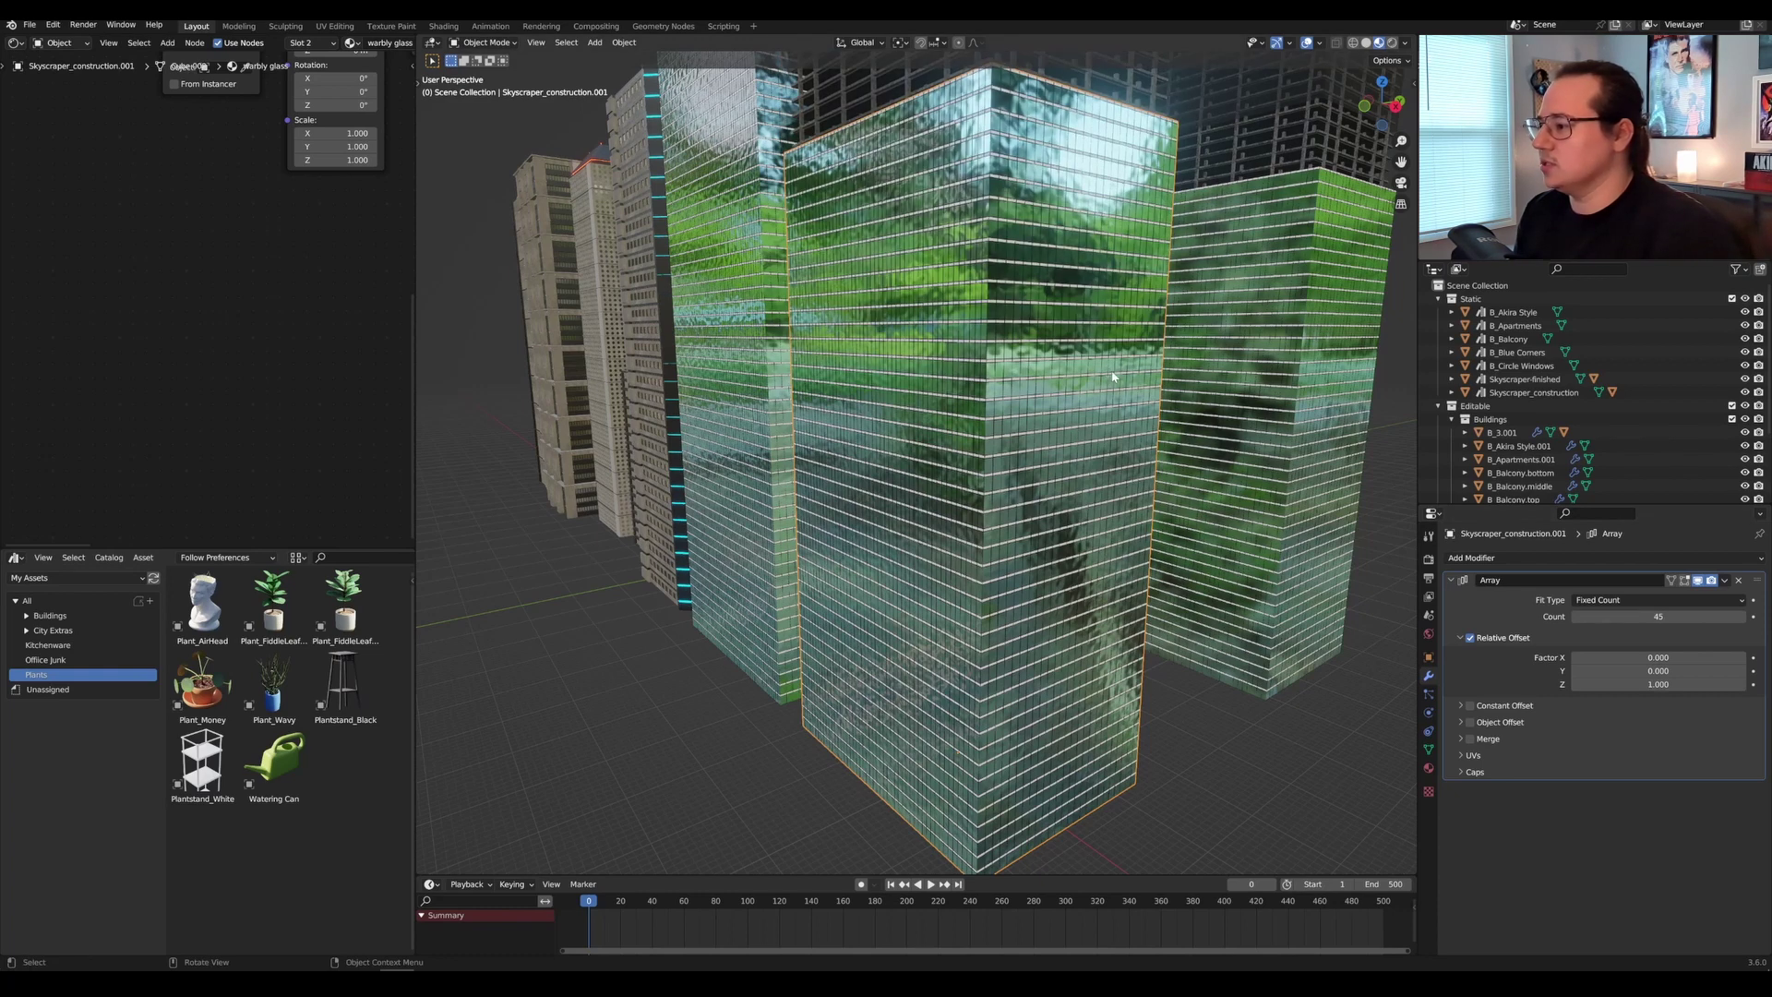
Expand the parts of Skyscraper_construction.001 and select its frame, net and structure in turn to inspect their modifiers.
scroll(1459, 416, down, 4)
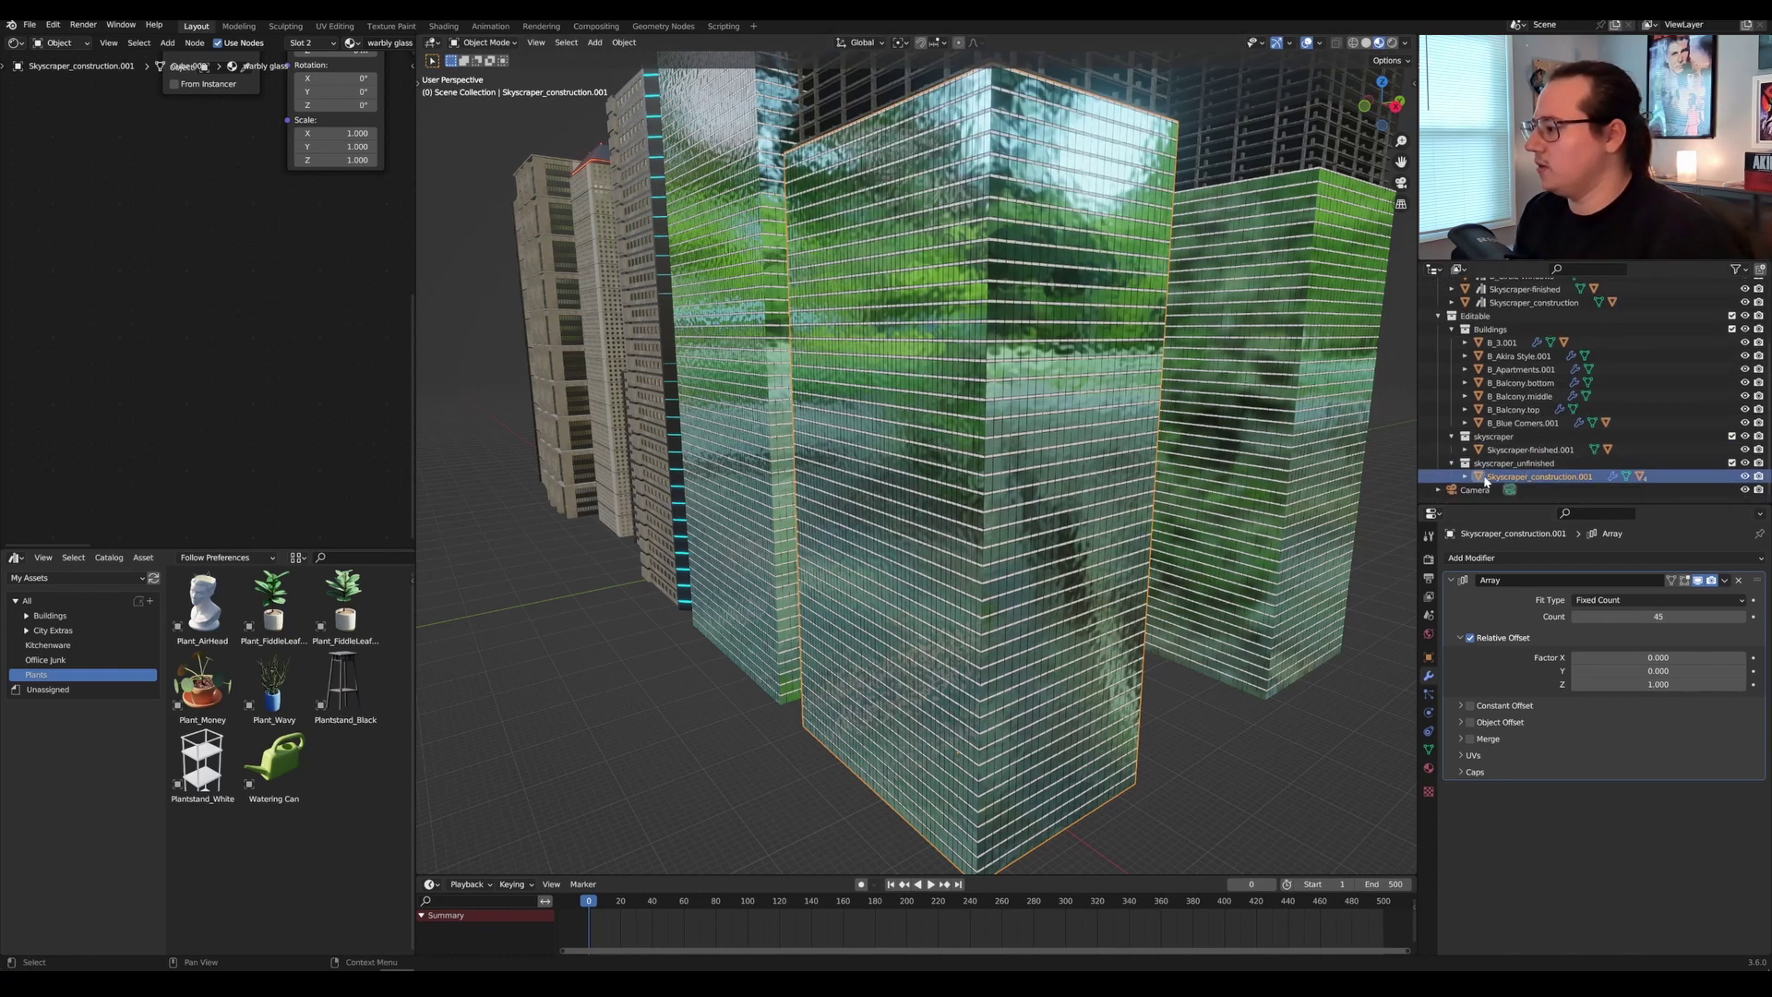
scroll(1476, 462, down, 4)
click(1519, 436)
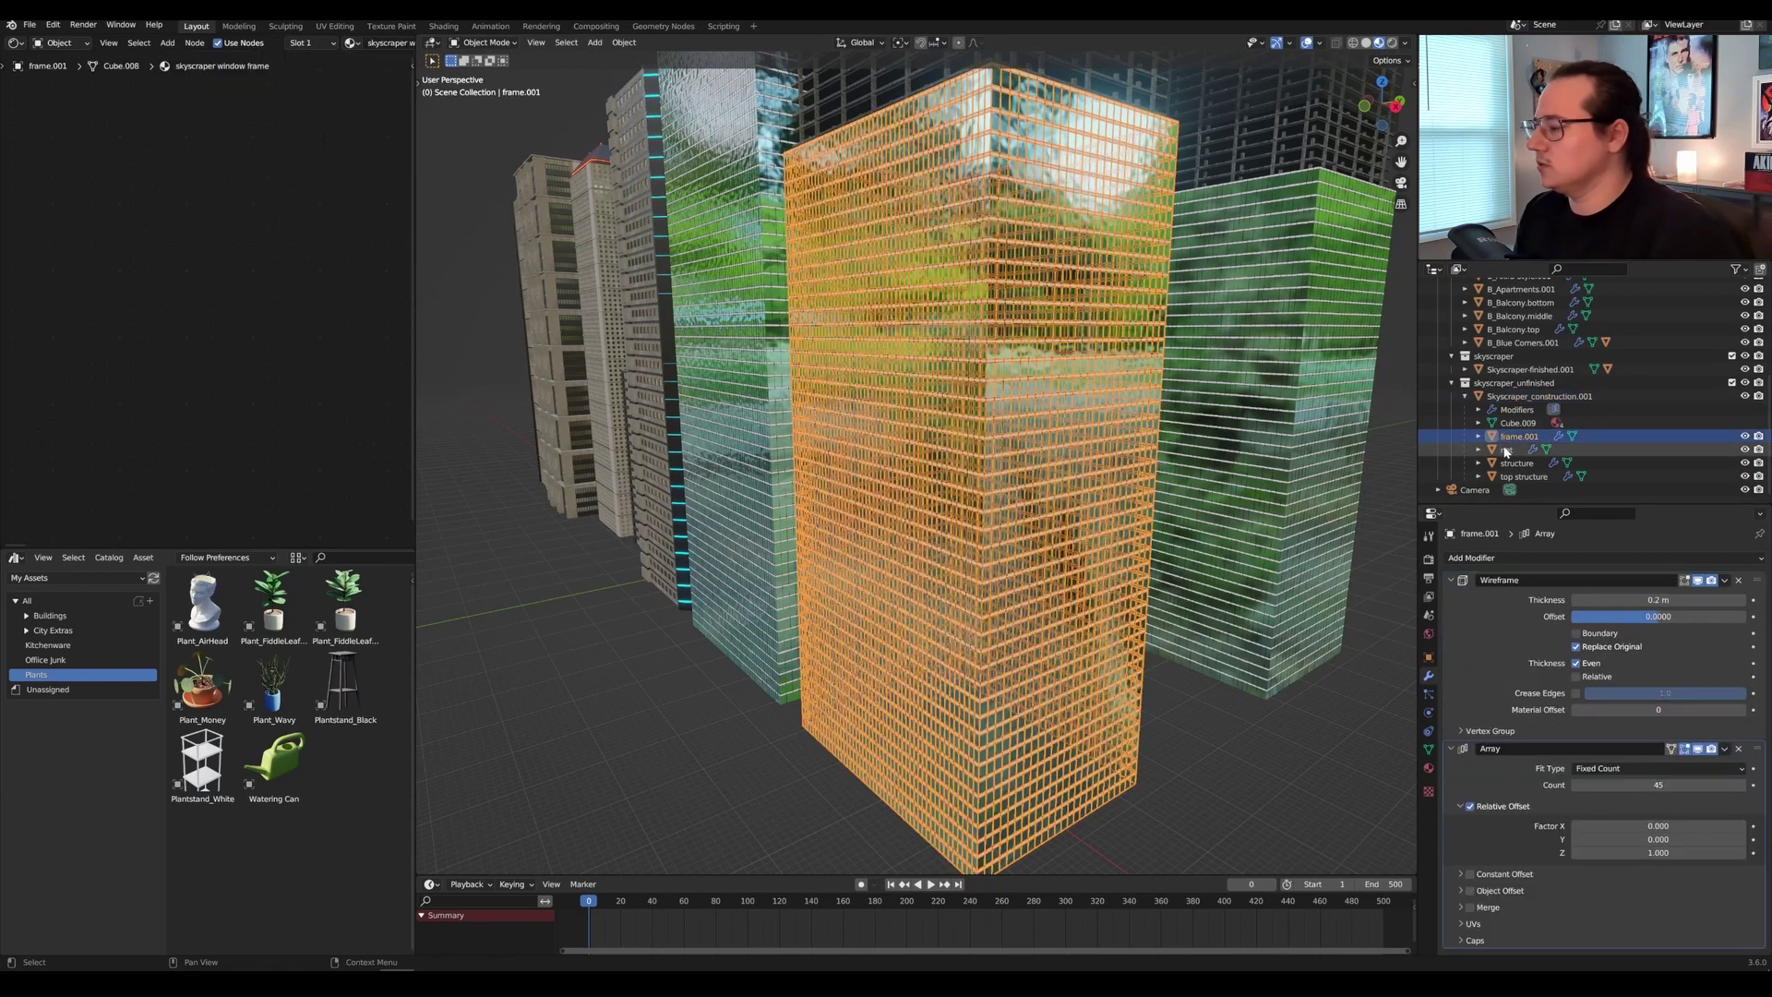
click(1507, 449)
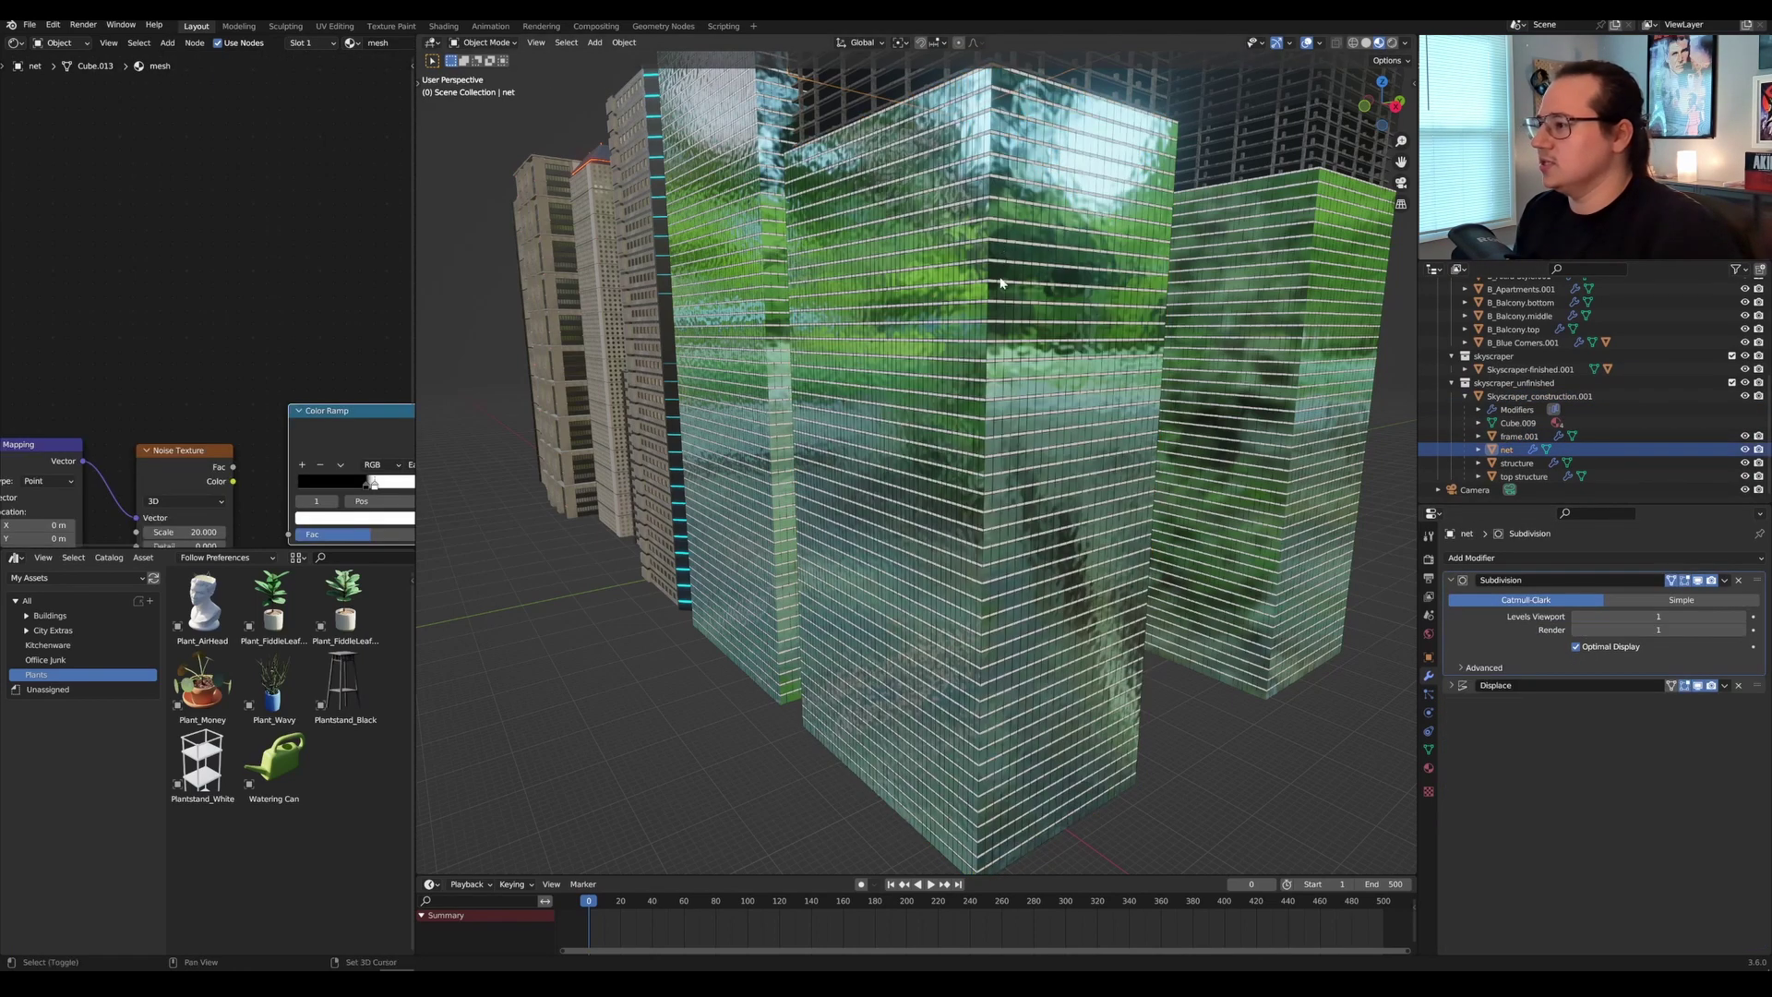
key(KP_Decimal)
click(1017, 462)
key(KP_Decimal)
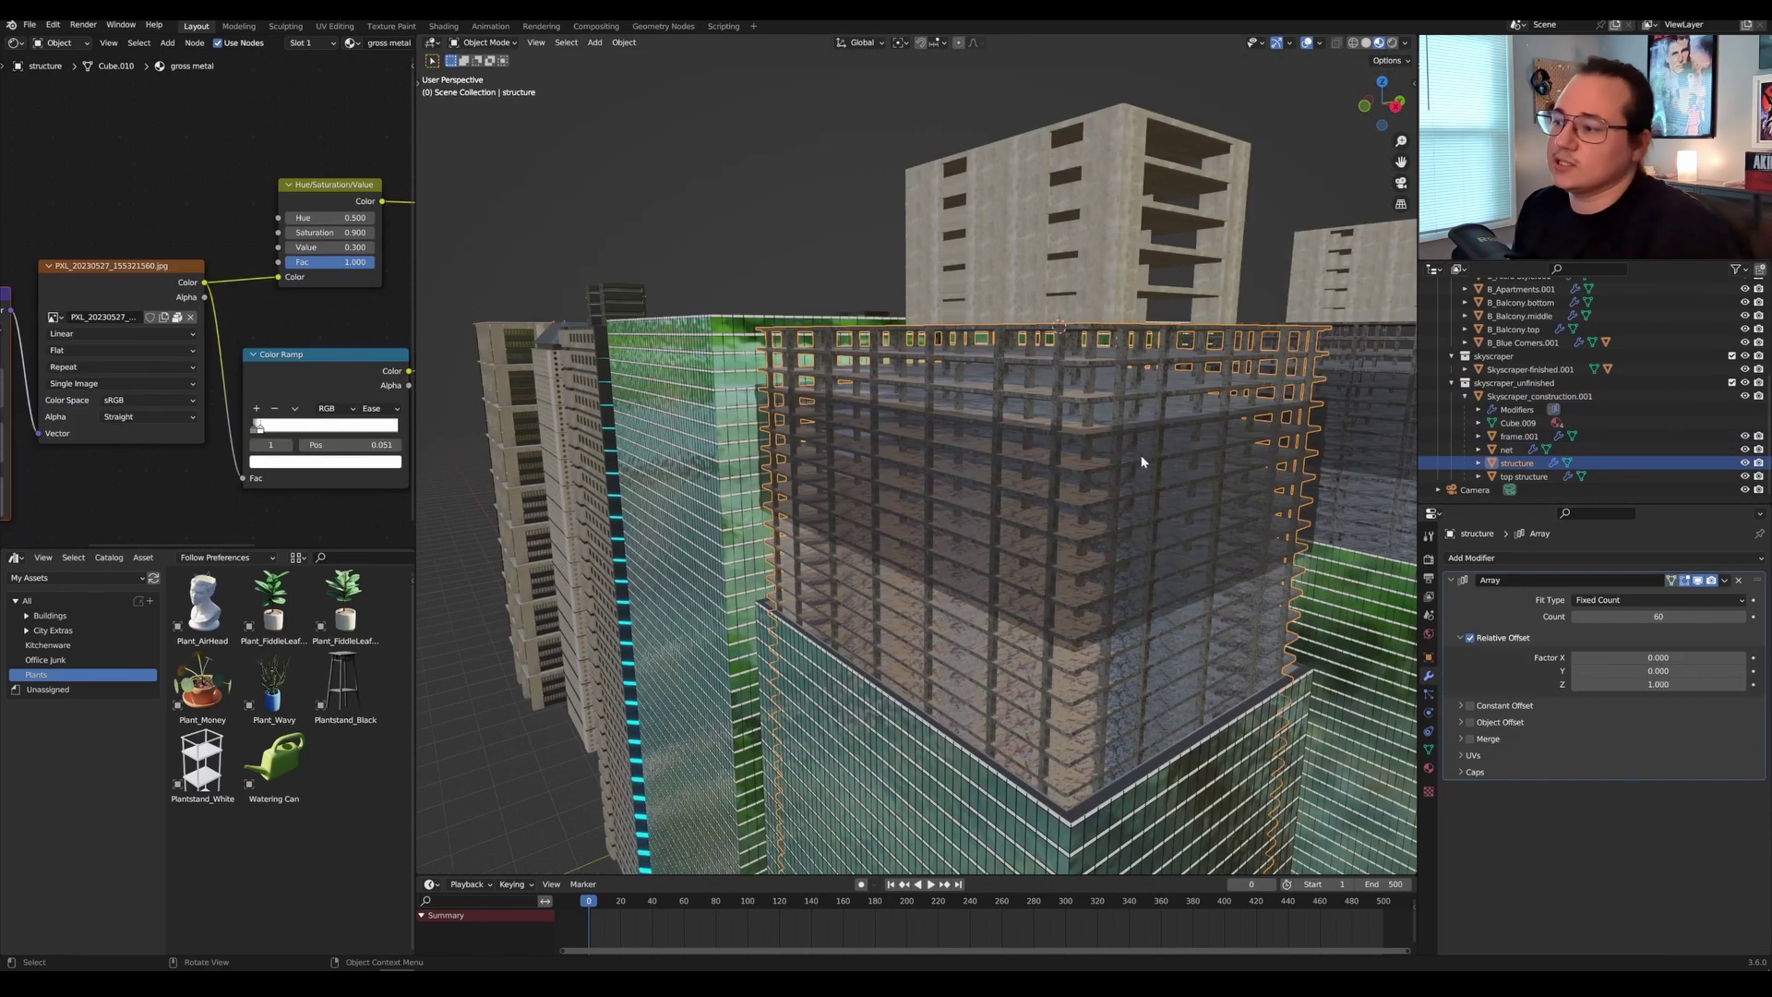
Examine the exposed structure and netting above the unfinished skyscraper's glass floors up close.
middle_drag(1197, 505, 1153, 409)
scroll(1155, 474, up, 3)
scroll(1154, 415, up, 6)
scroll(1153, 420, down, 5)
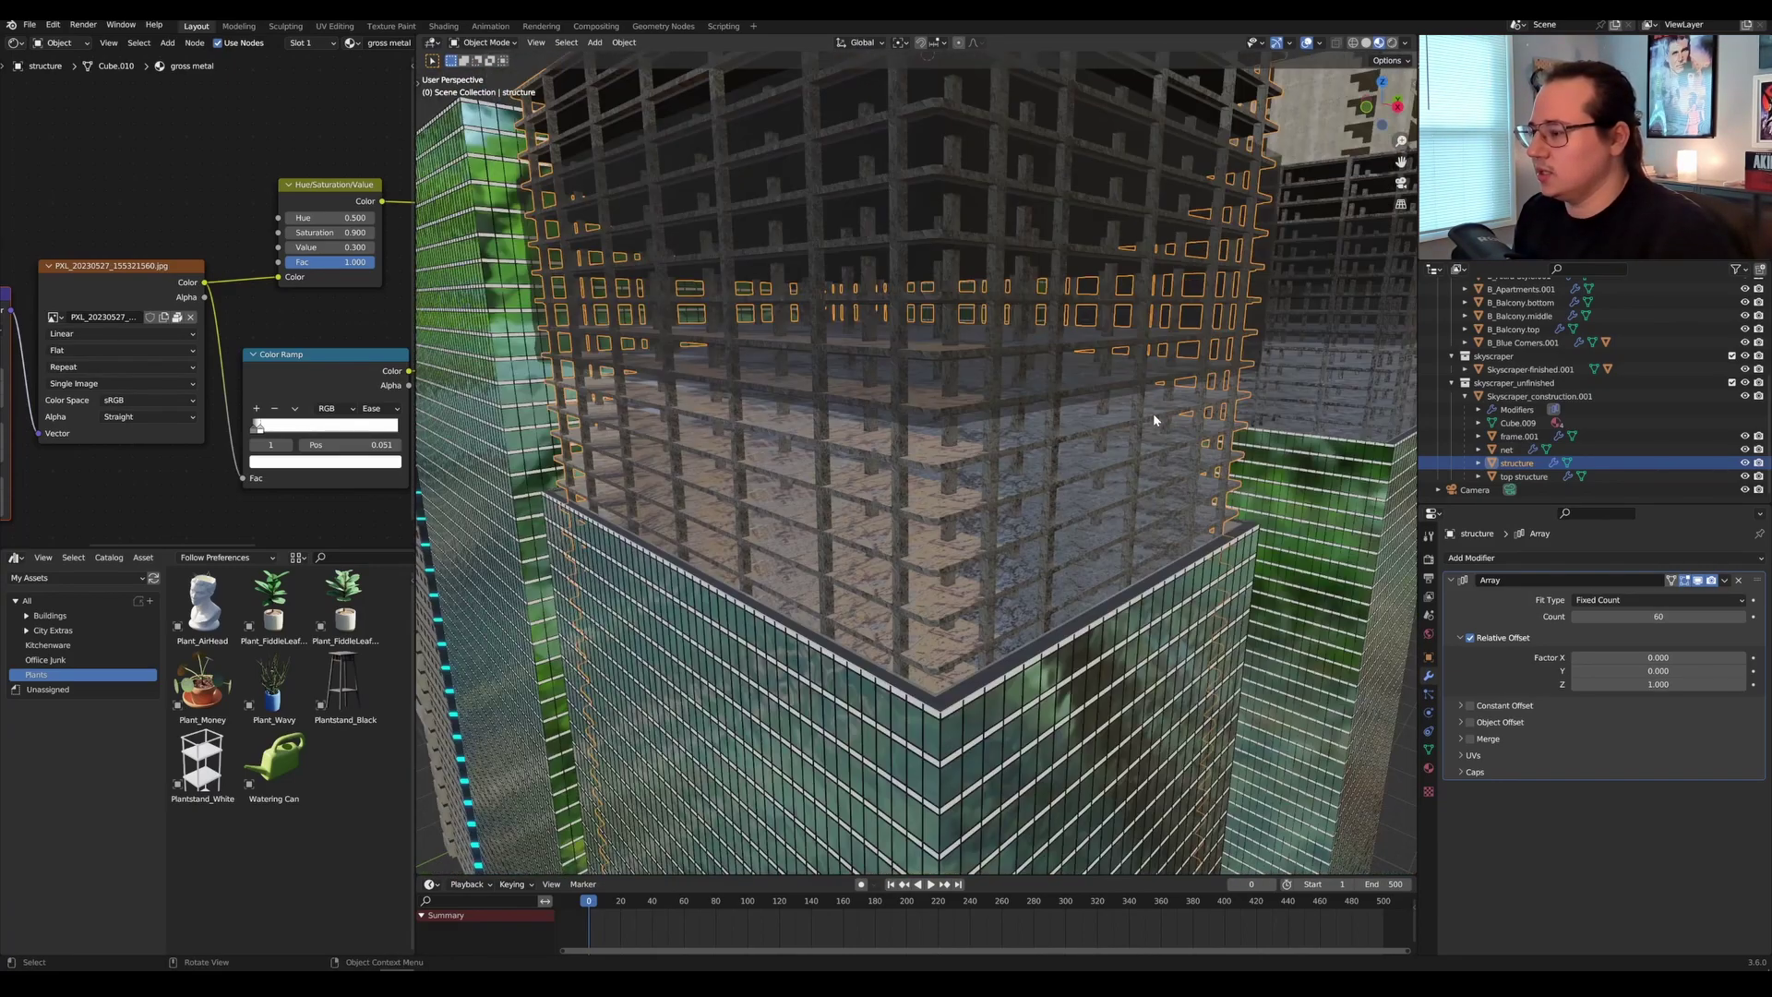
middle_drag(974, 507, 997, 506)
scroll(997, 506, down, 5)
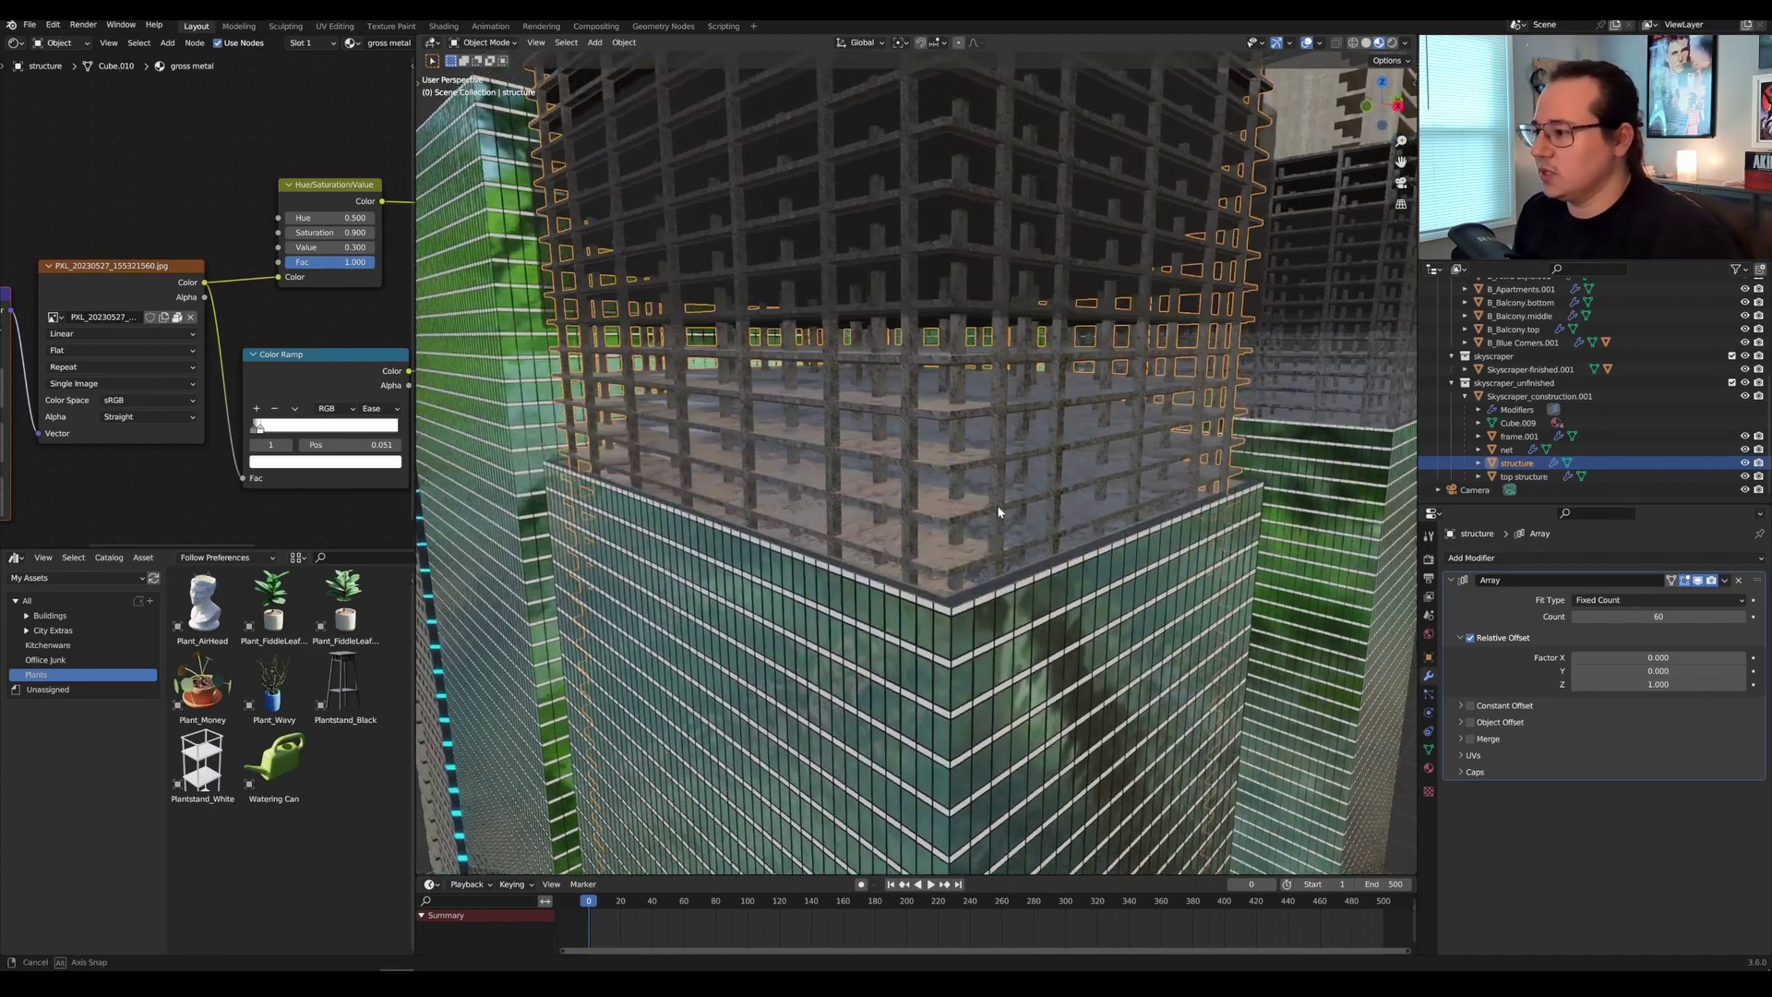
Select the net on the unfinished skyscraper and expand its Displace modifier, examining the netting around the exposed floors.
scroll(999, 509, down, 3)
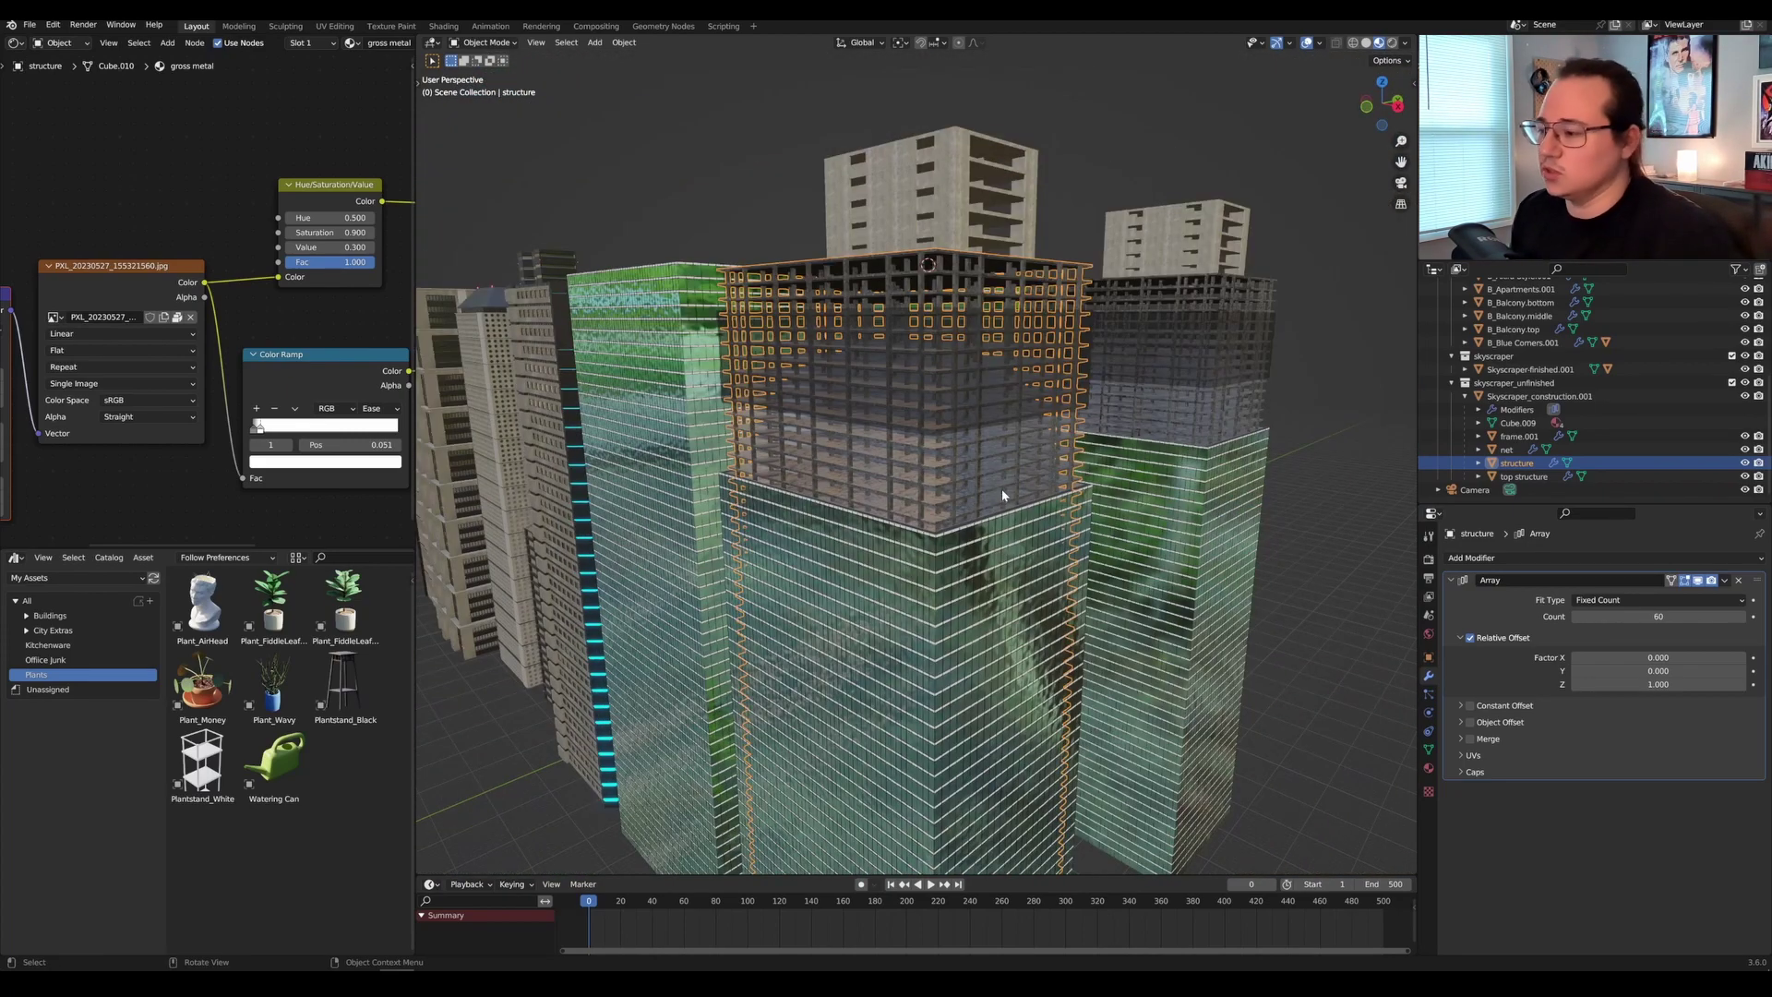
scroll(1001, 490, up, 3)
scroll(1001, 484, up, 4)
middle_drag(999, 448, 1007, 455)
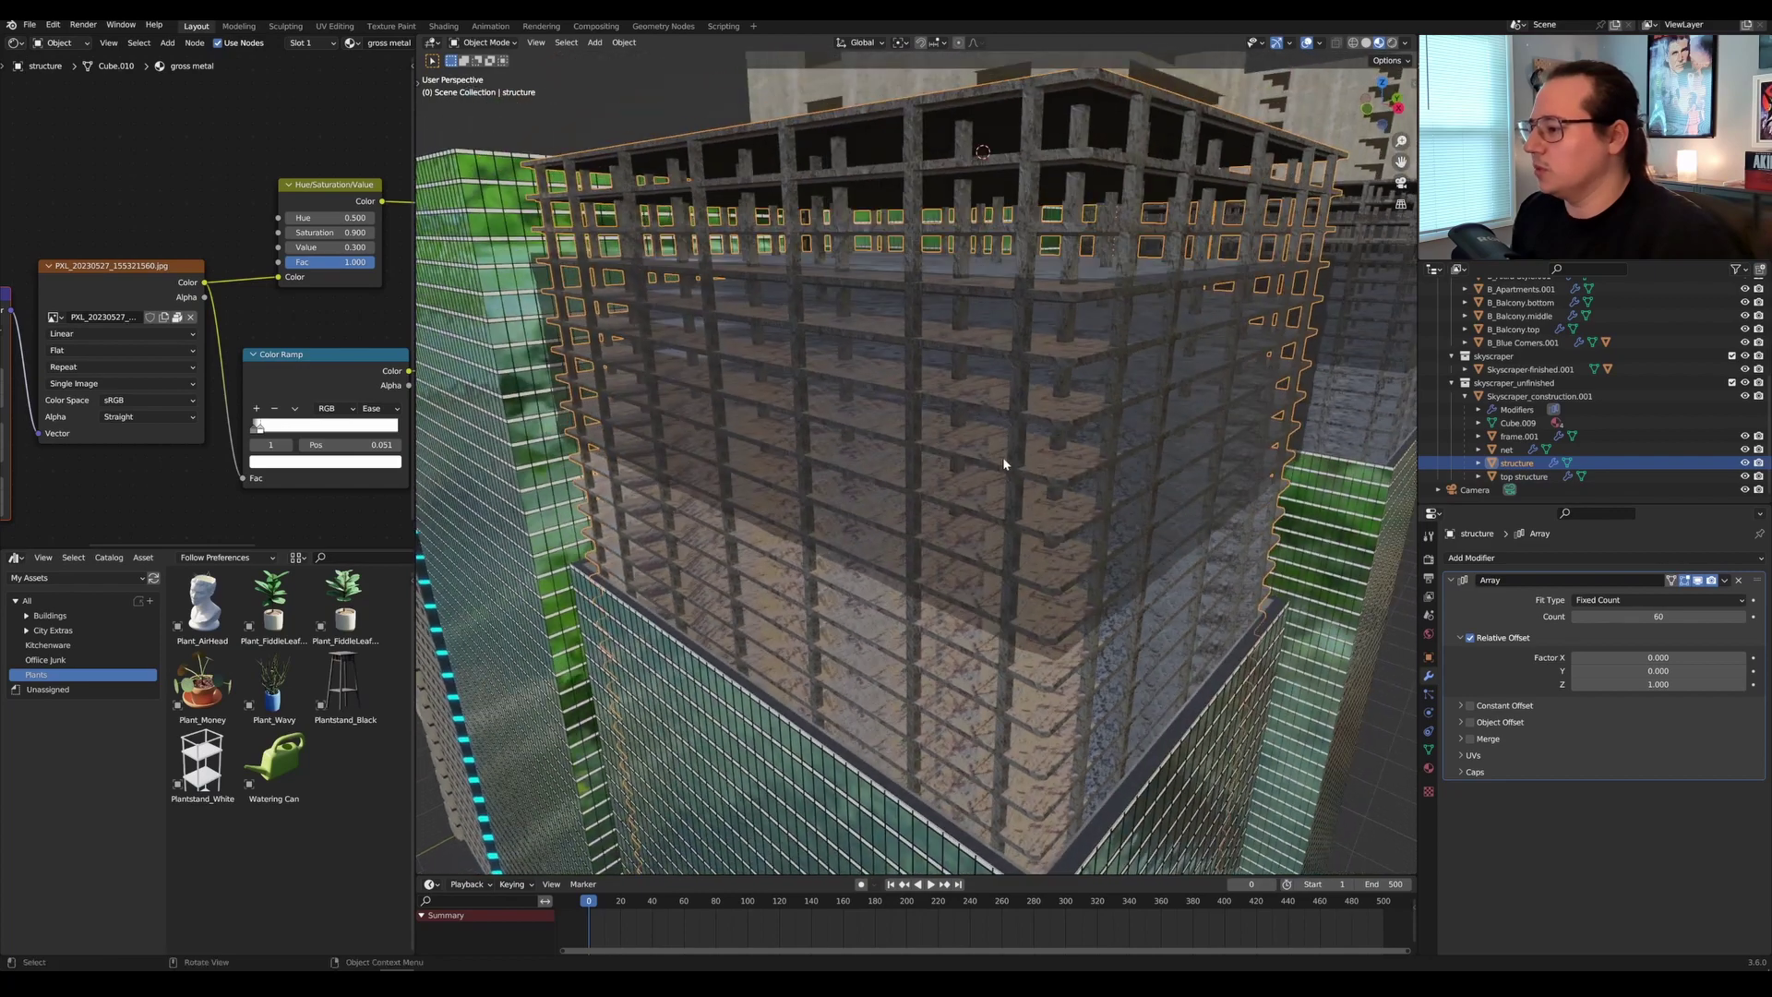
scroll(1007, 455, up, 4)
scroll(1008, 455, down, 4)
click(1218, 402)
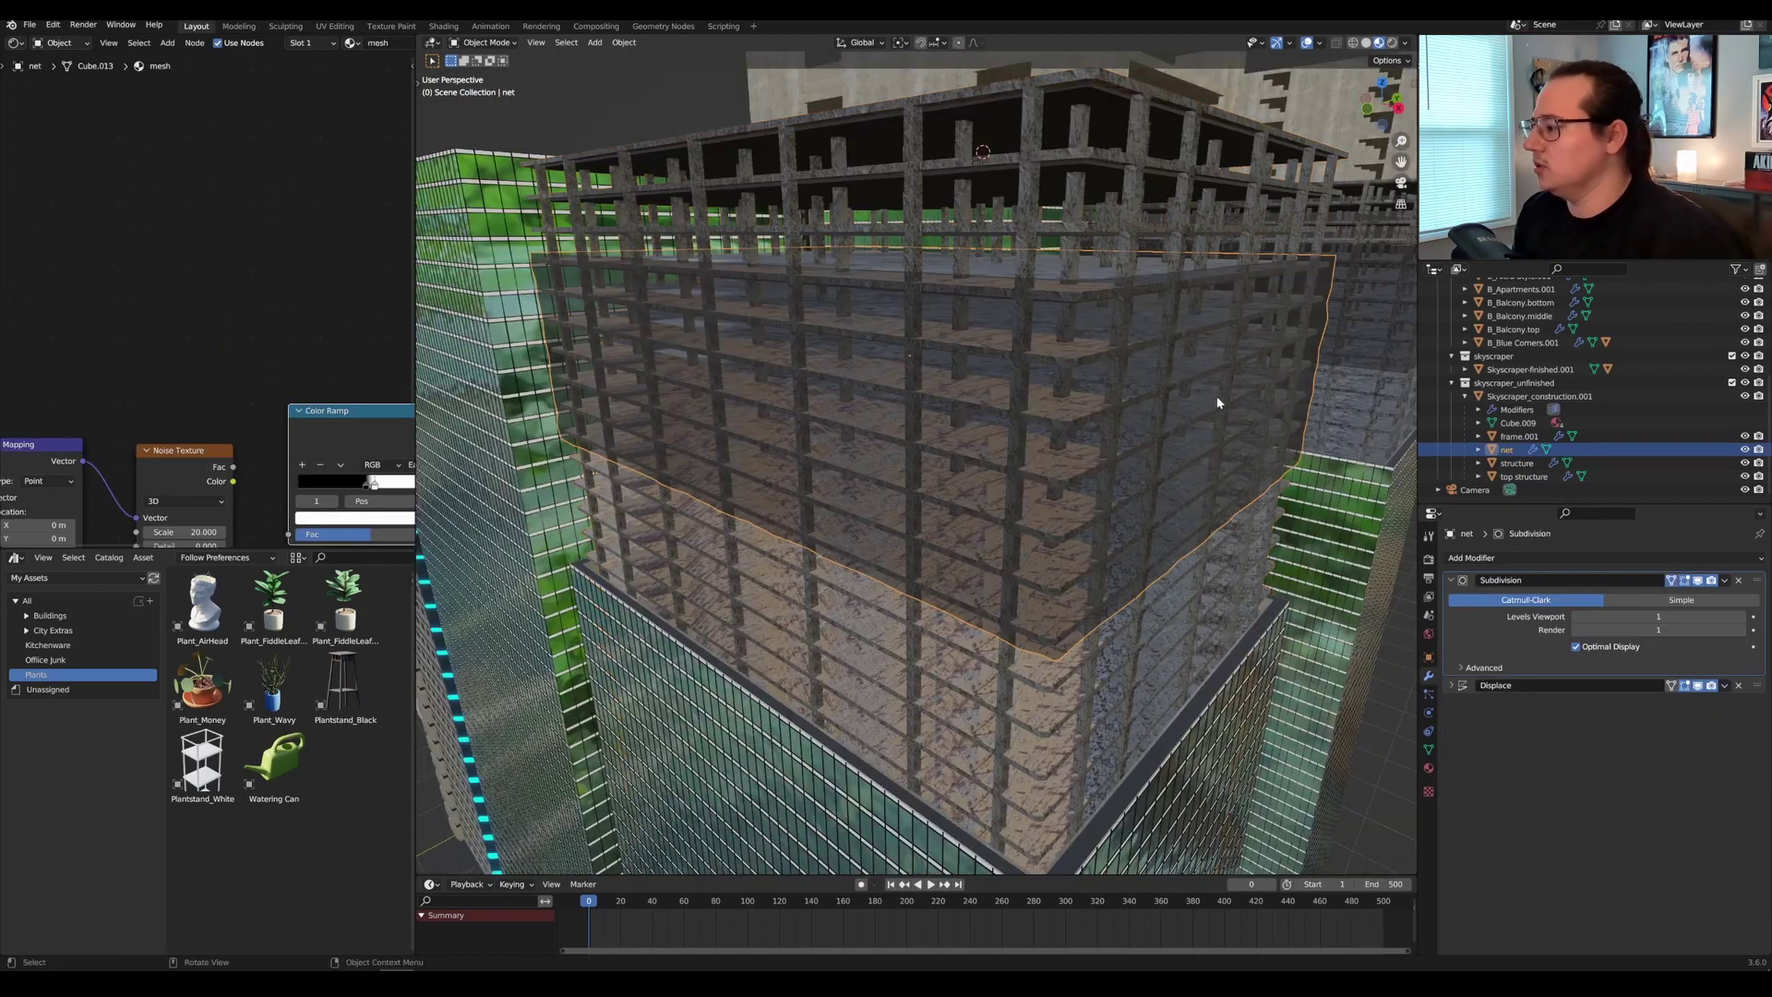
scroll(1191, 522, up, 5)
click(1452, 686)
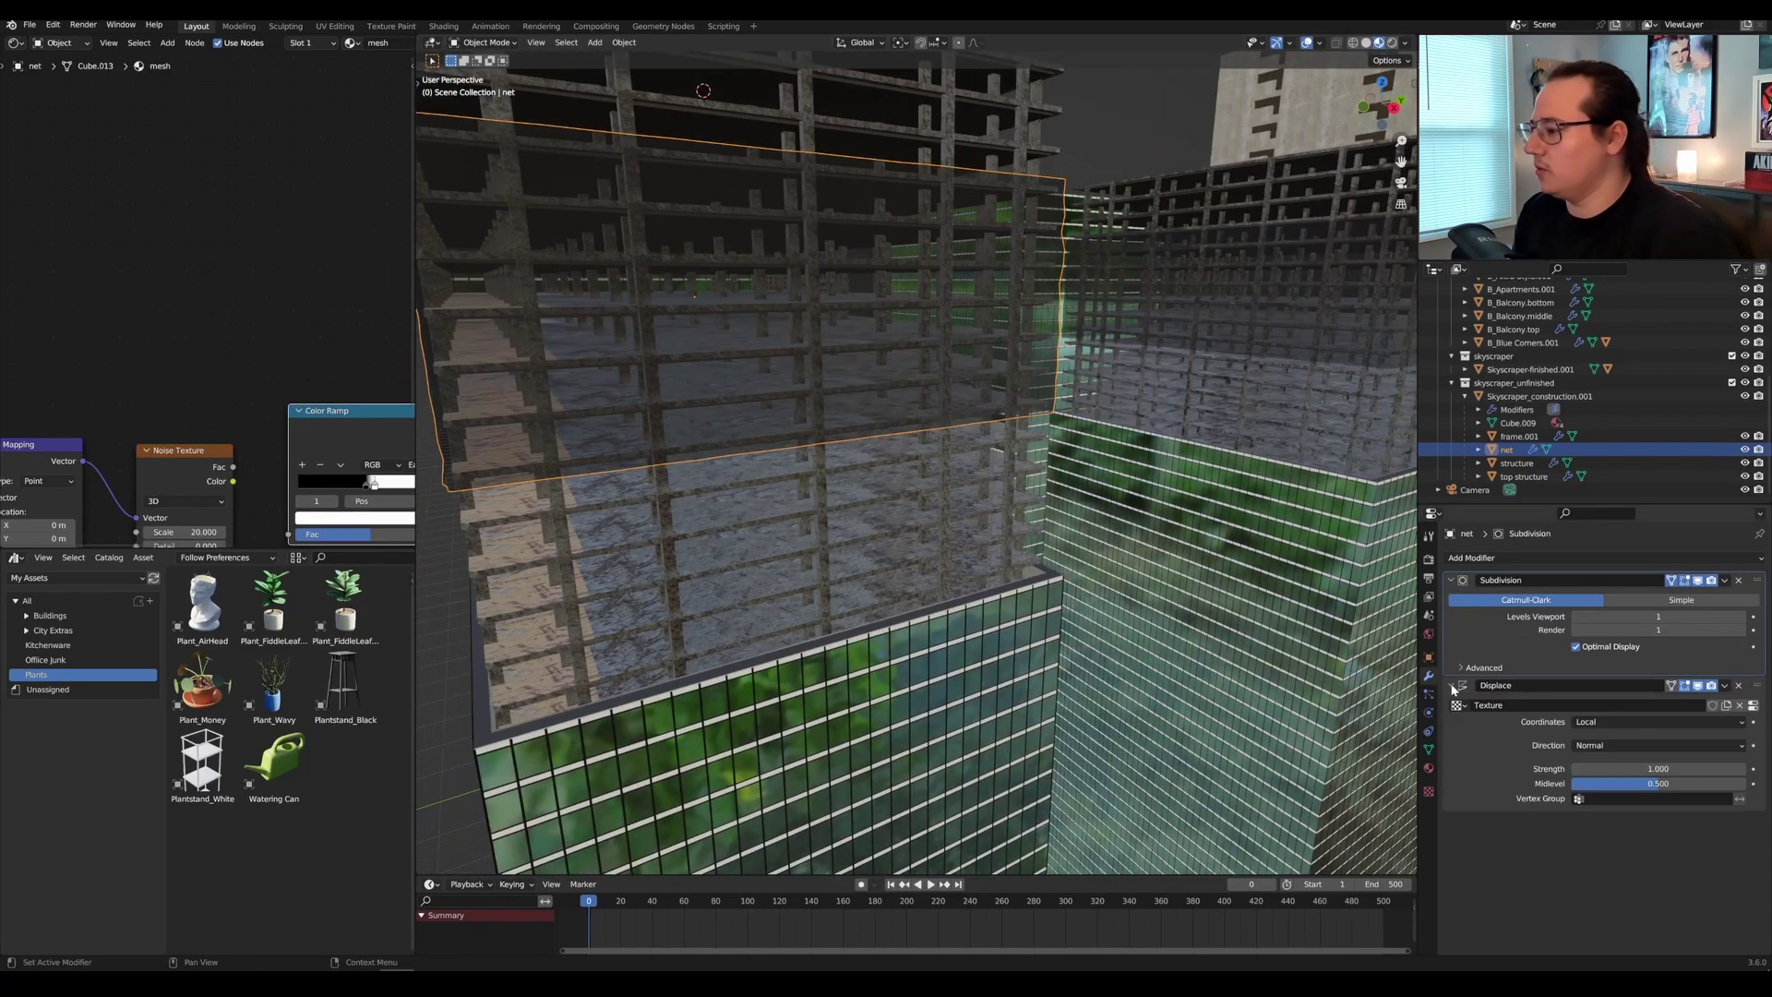
middle_drag(919, 381, 949, 388)
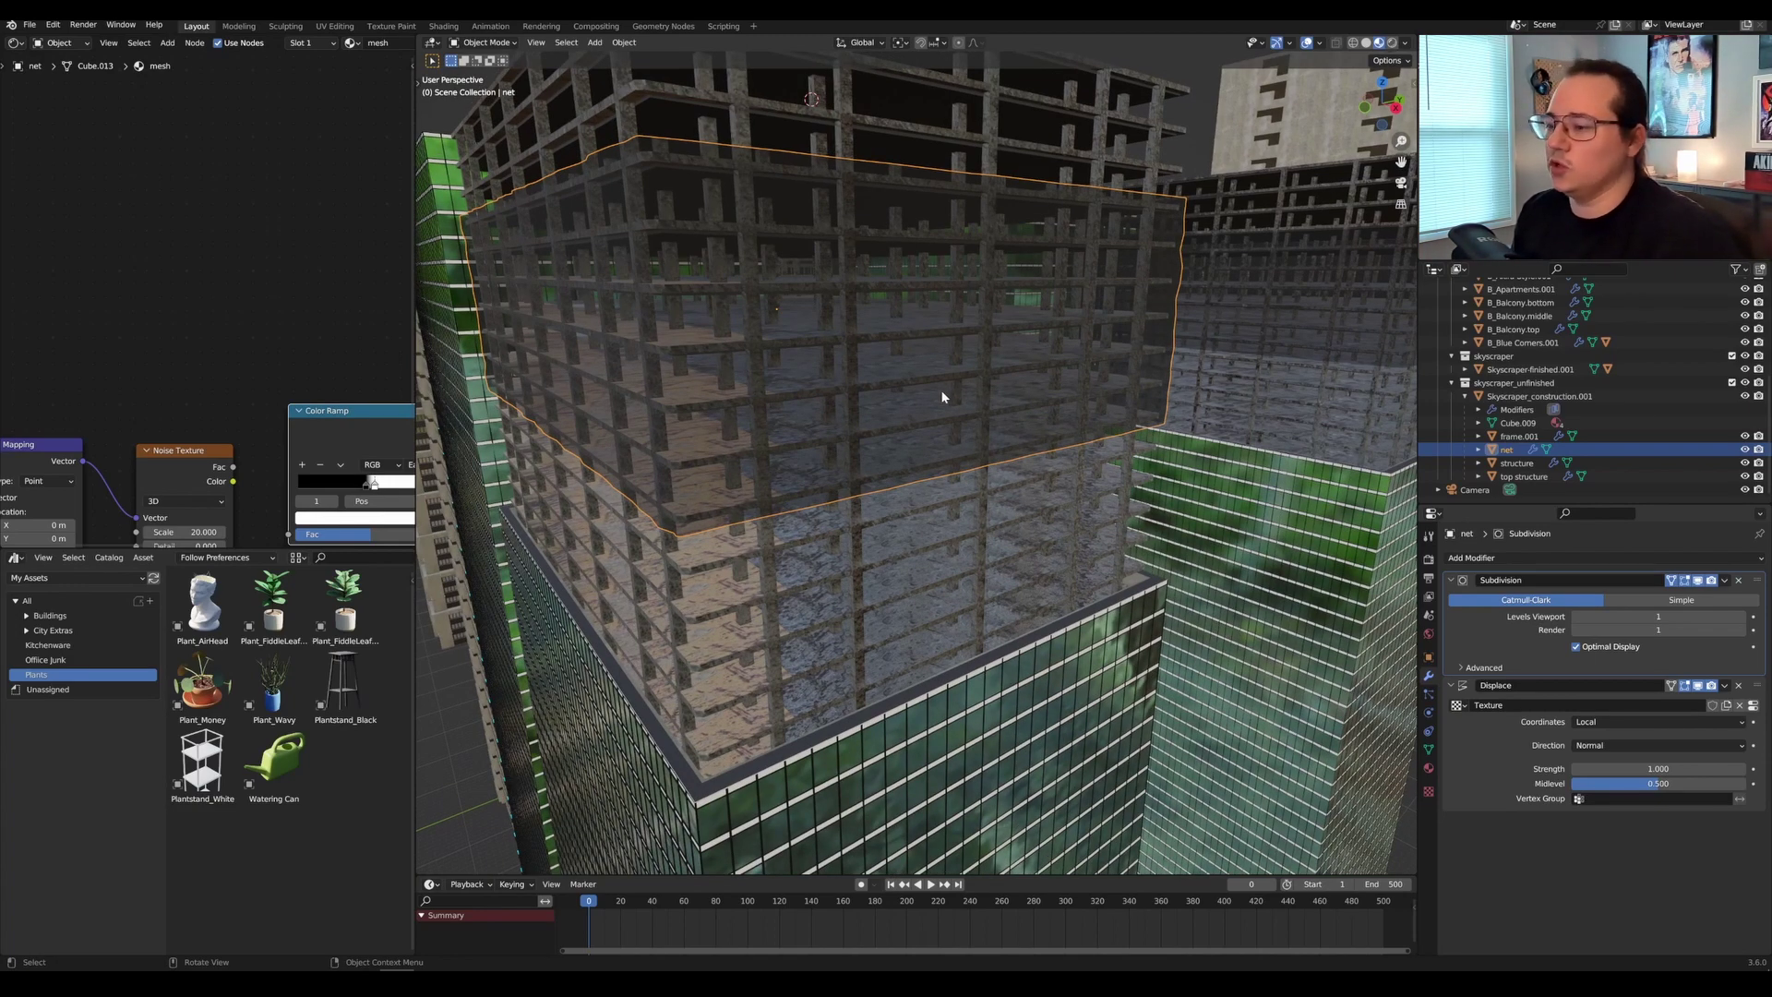
scroll(1019, 414, down, 6)
scroll(1038, 378, up, 6)
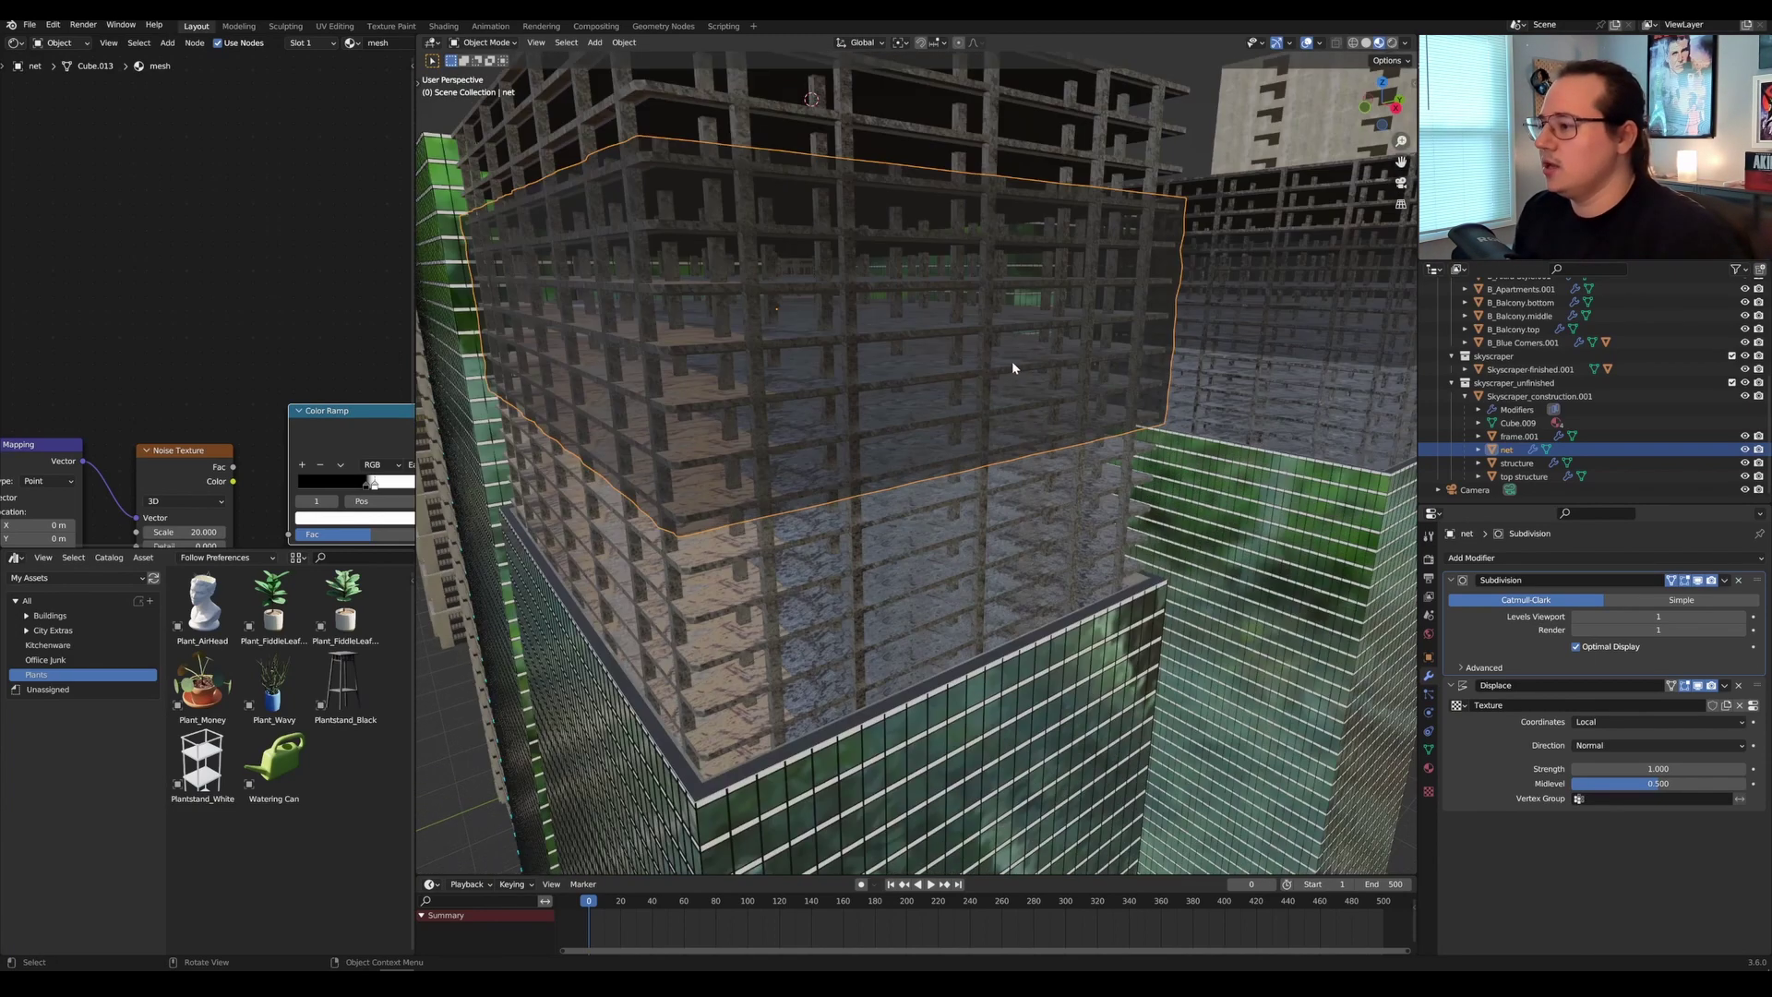
In Edit Mode, select the unfinished skyscraper structure's faces that use the gross metal material and unwrap them with Cube Projection.
middle_drag(1012, 362, 1055, 426)
click(949, 352)
middle_drag(1275, 435, 993, 501)
click(1007, 594)
key(Tab)
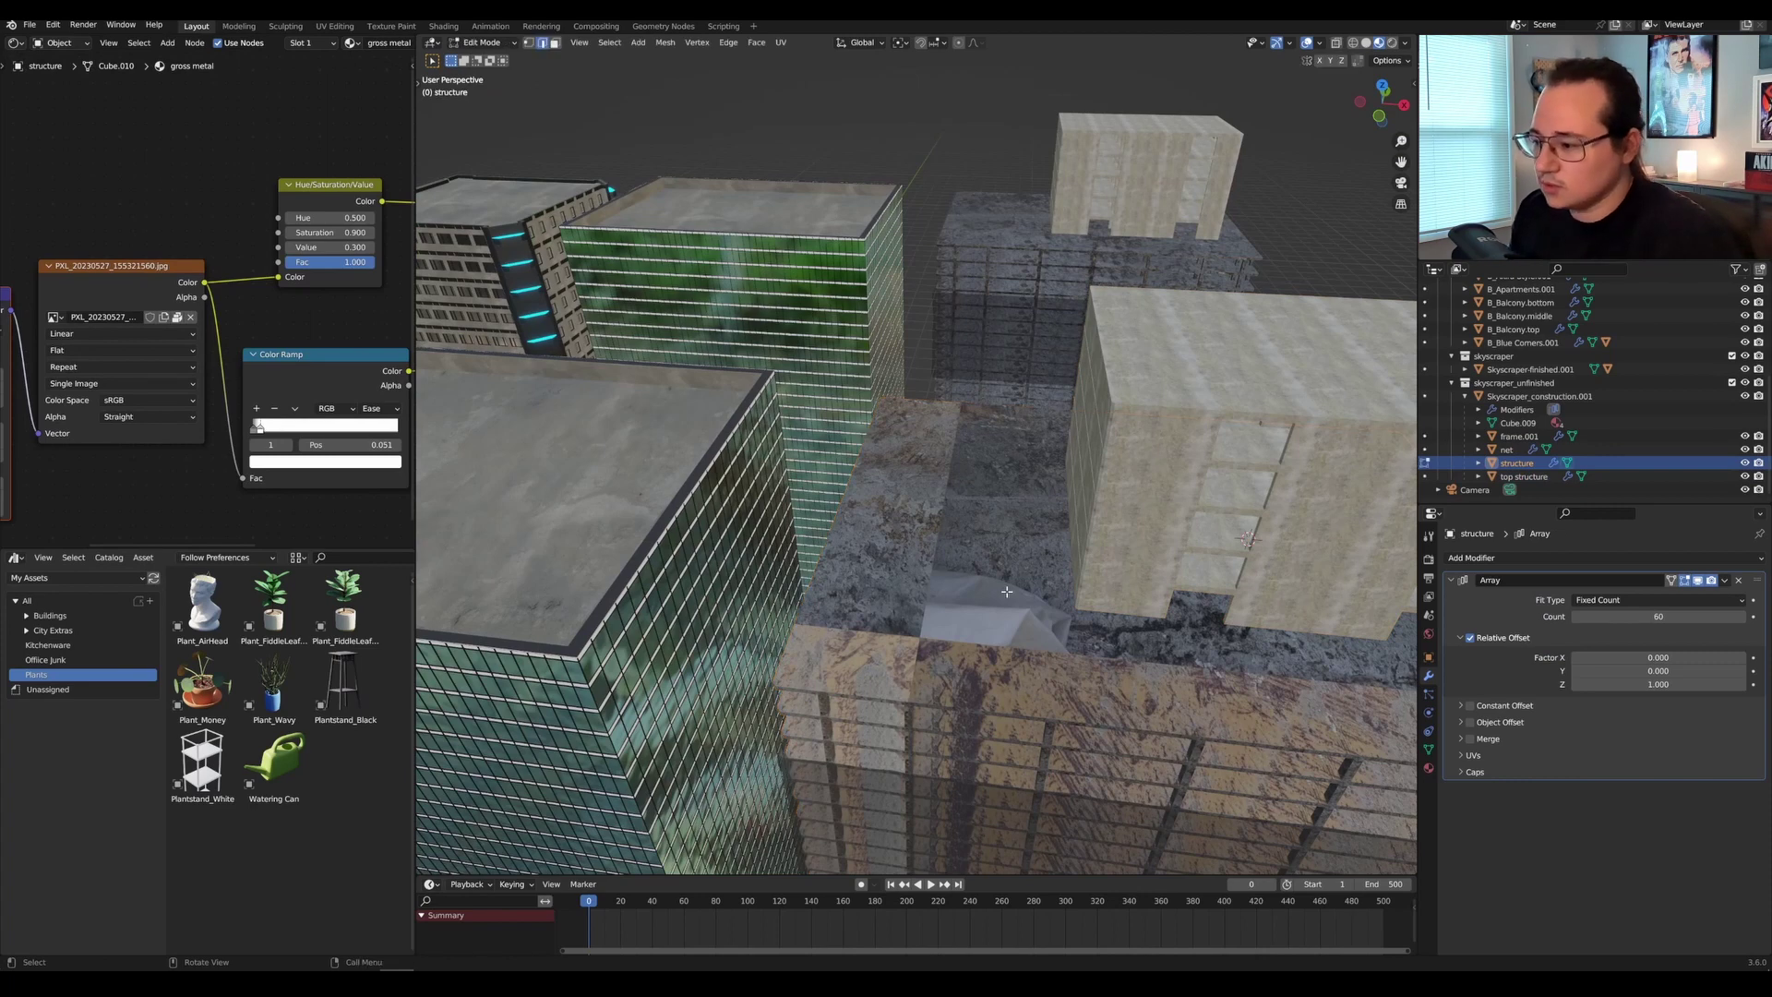
click(1429, 767)
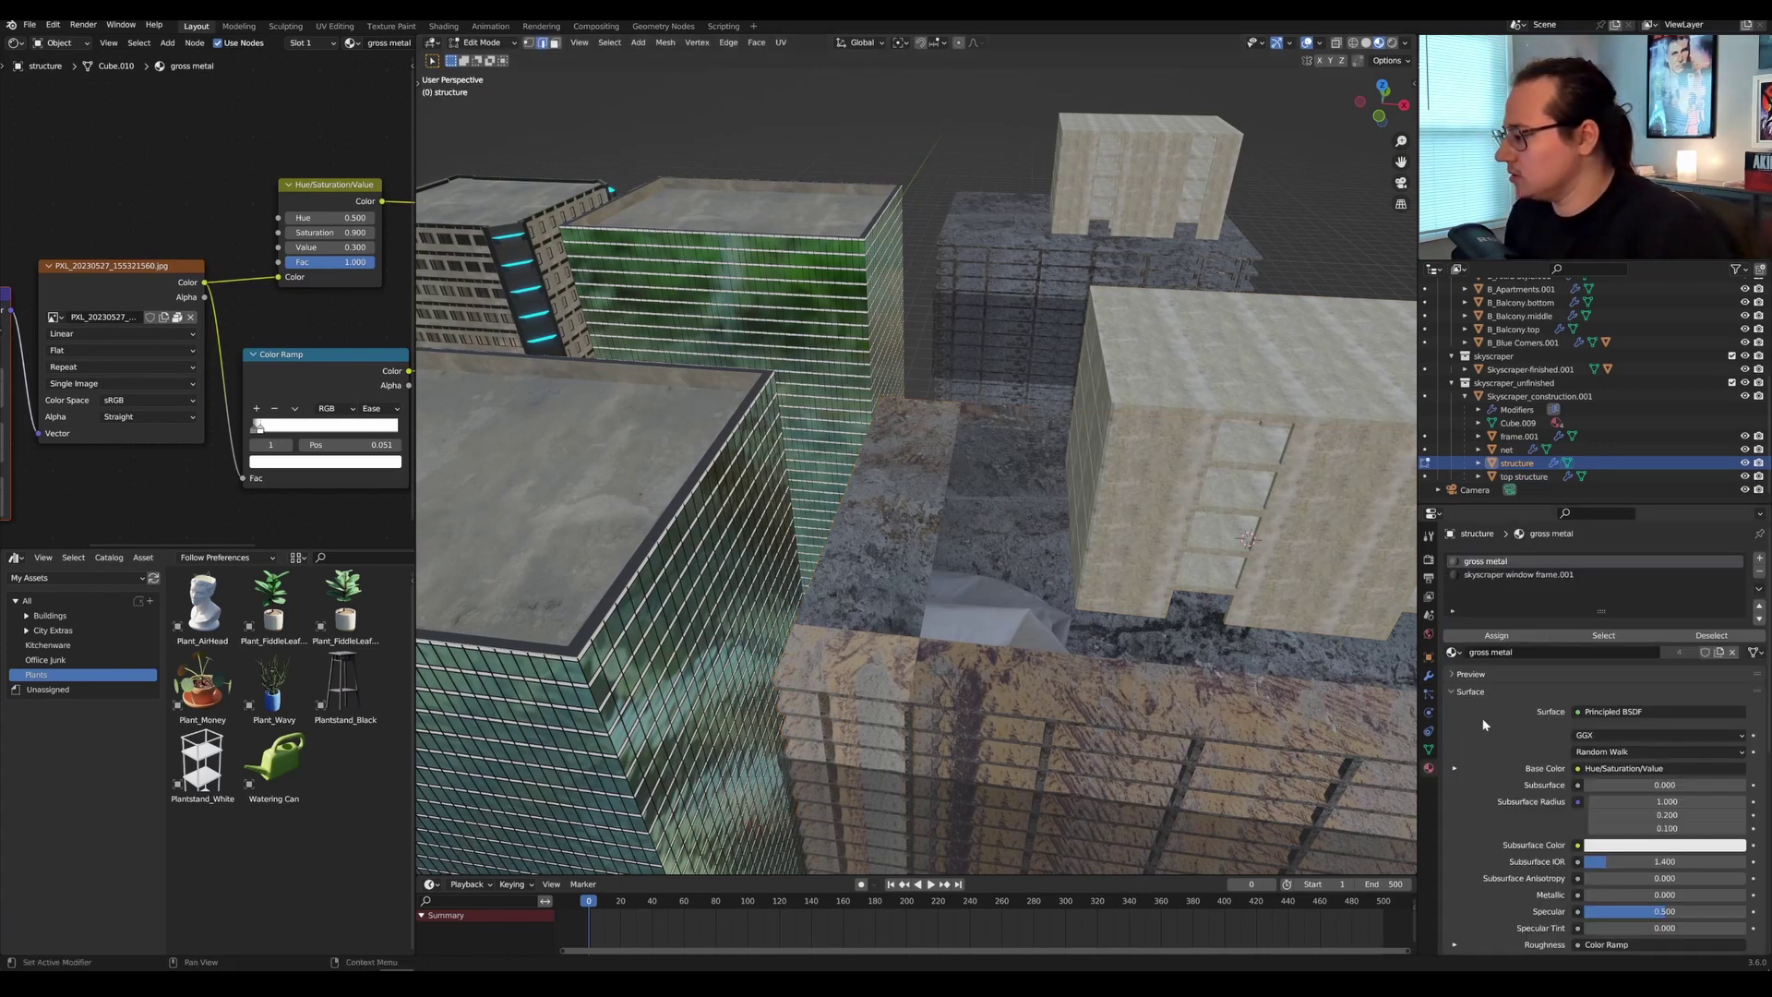
click(1622, 637)
key(u)
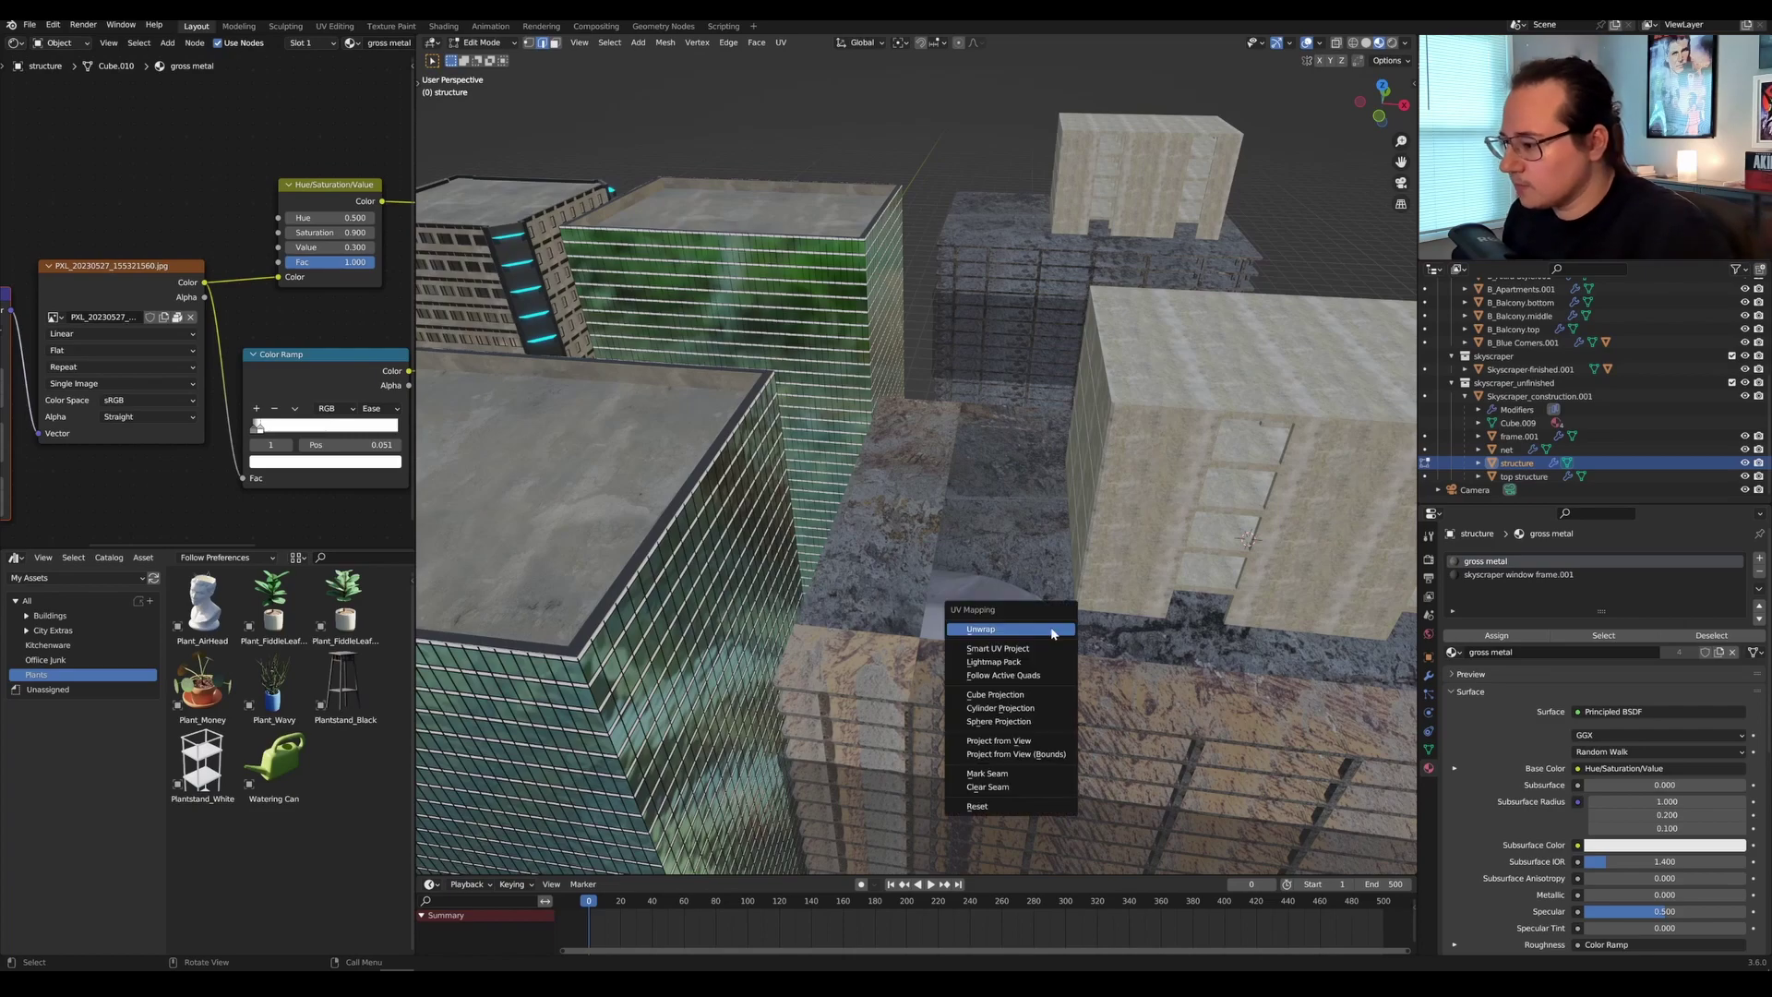
click(1037, 694)
key(Tab)
middle_drag(1038, 685, 1182, 639)
scroll(1140, 626, up, 3)
scroll(1198, 563, down, 3)
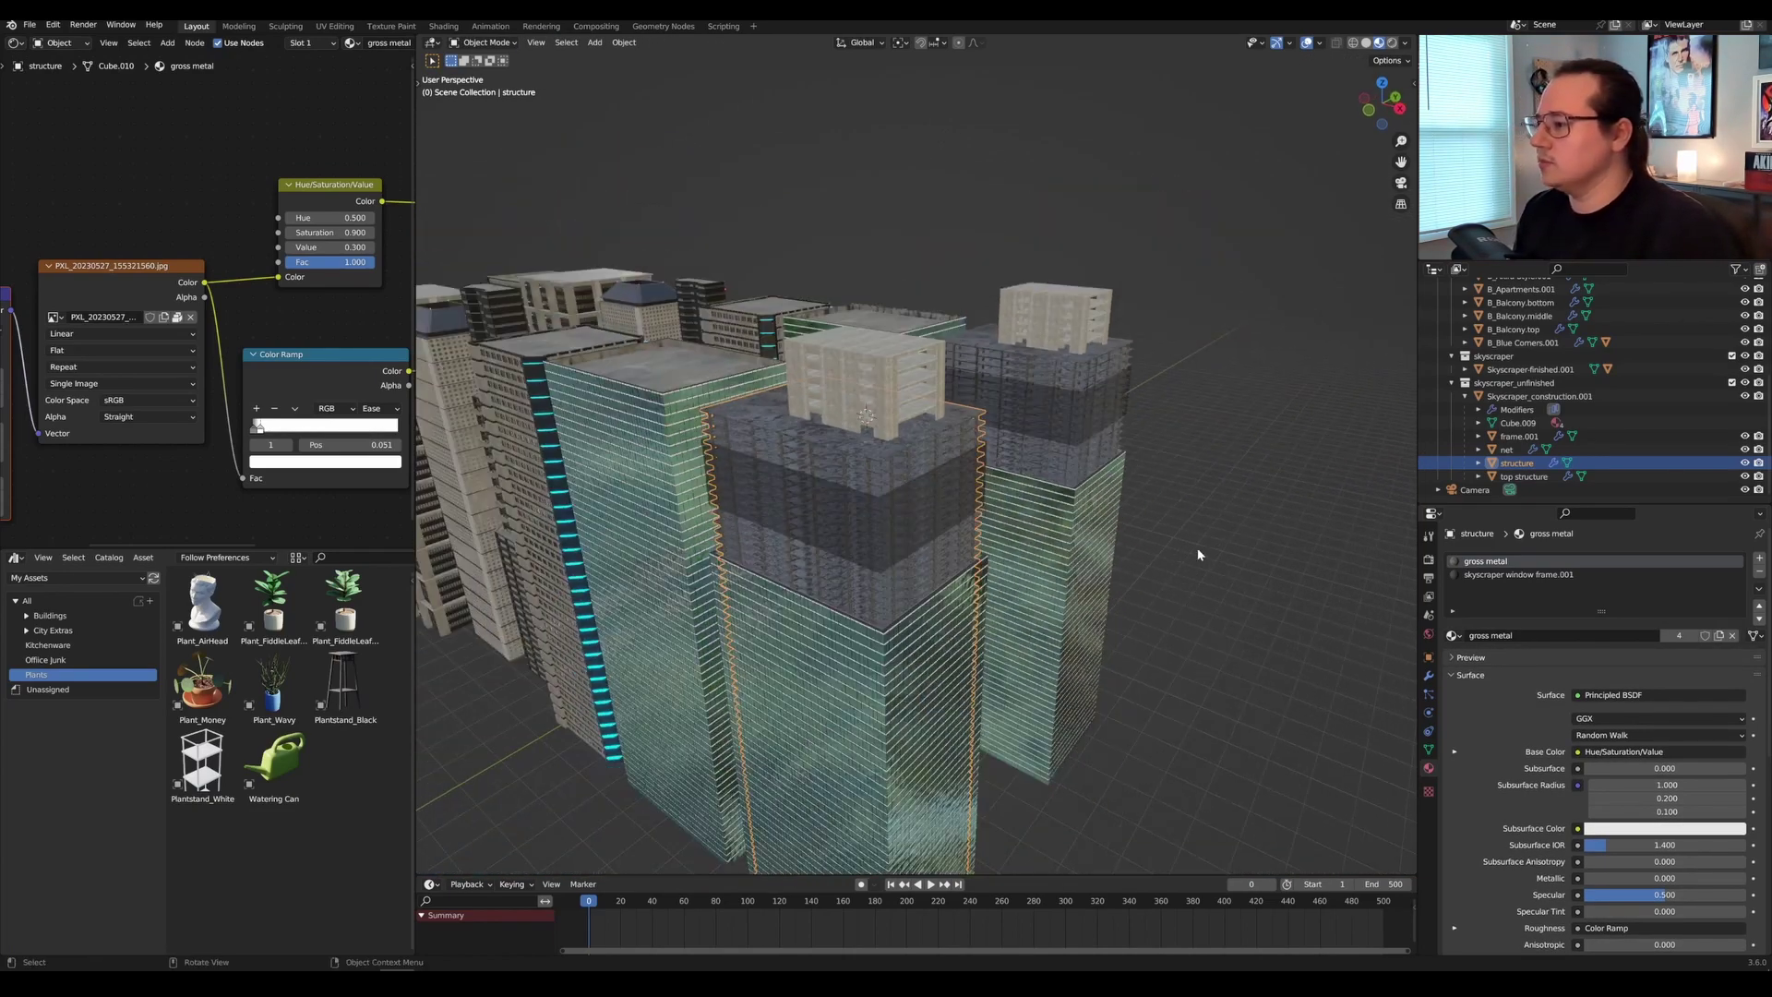
Collapse the skyscraper_unfinished and Editable collections, and exclude Editable from the view layer.
click(1451, 383)
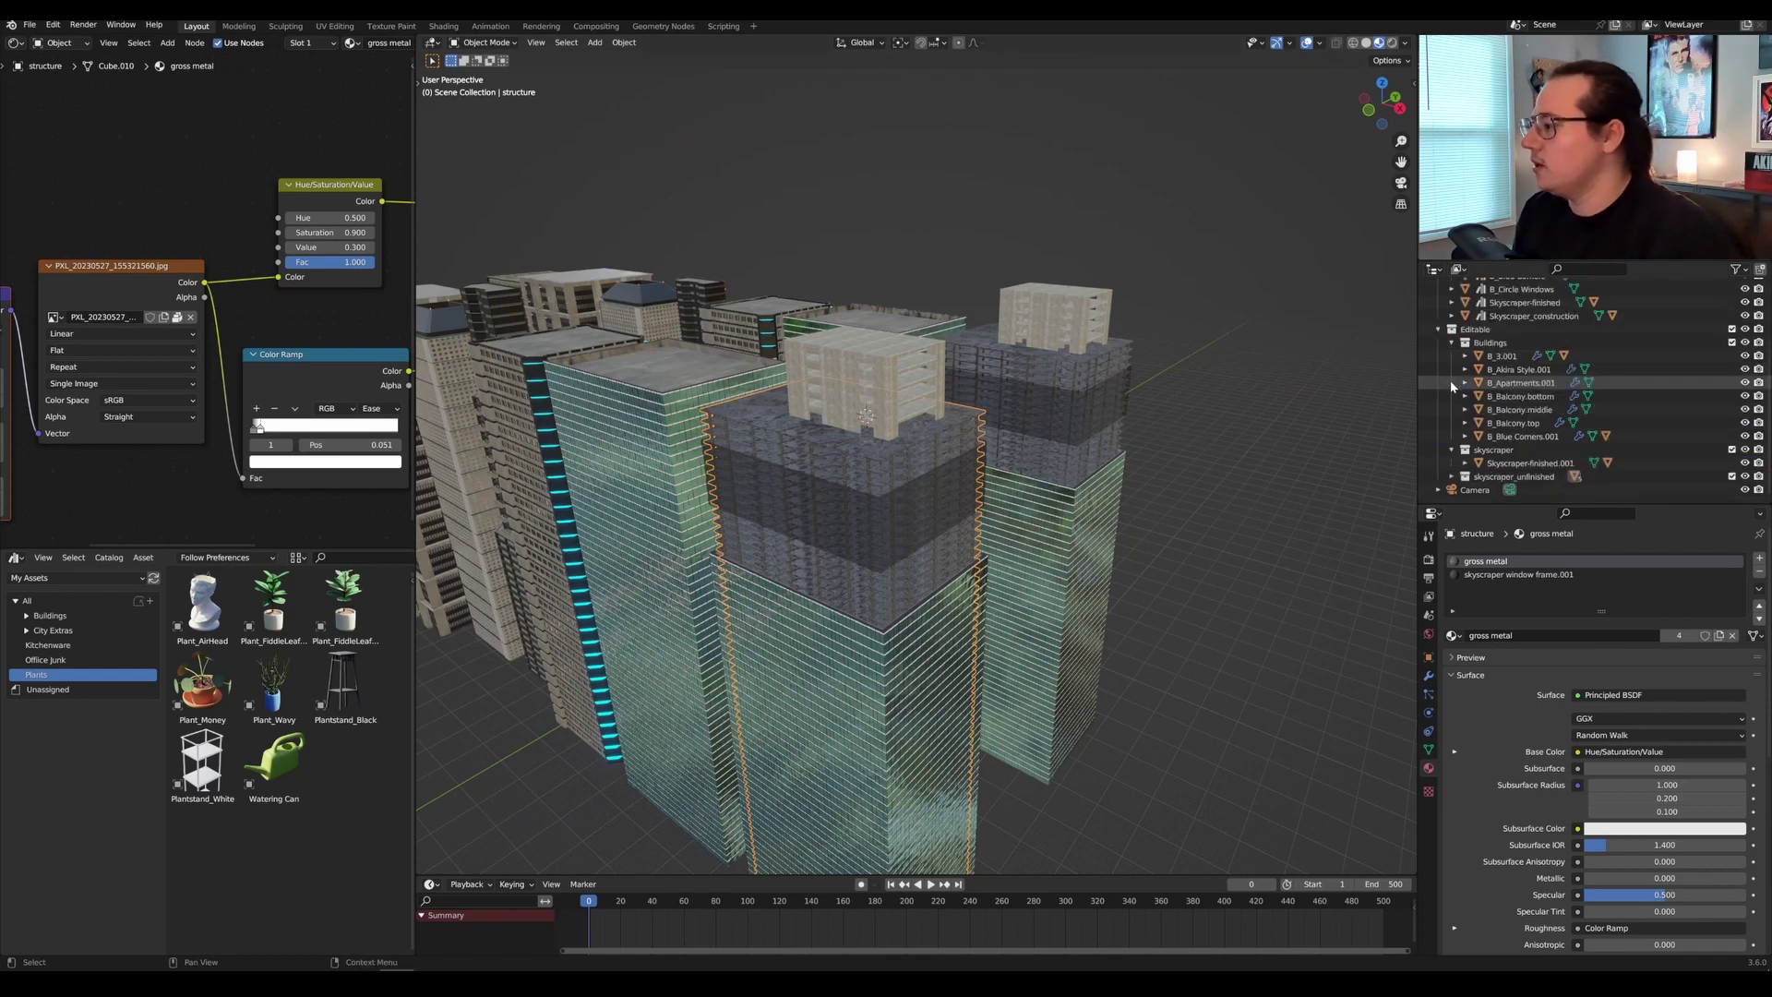
click(1438, 333)
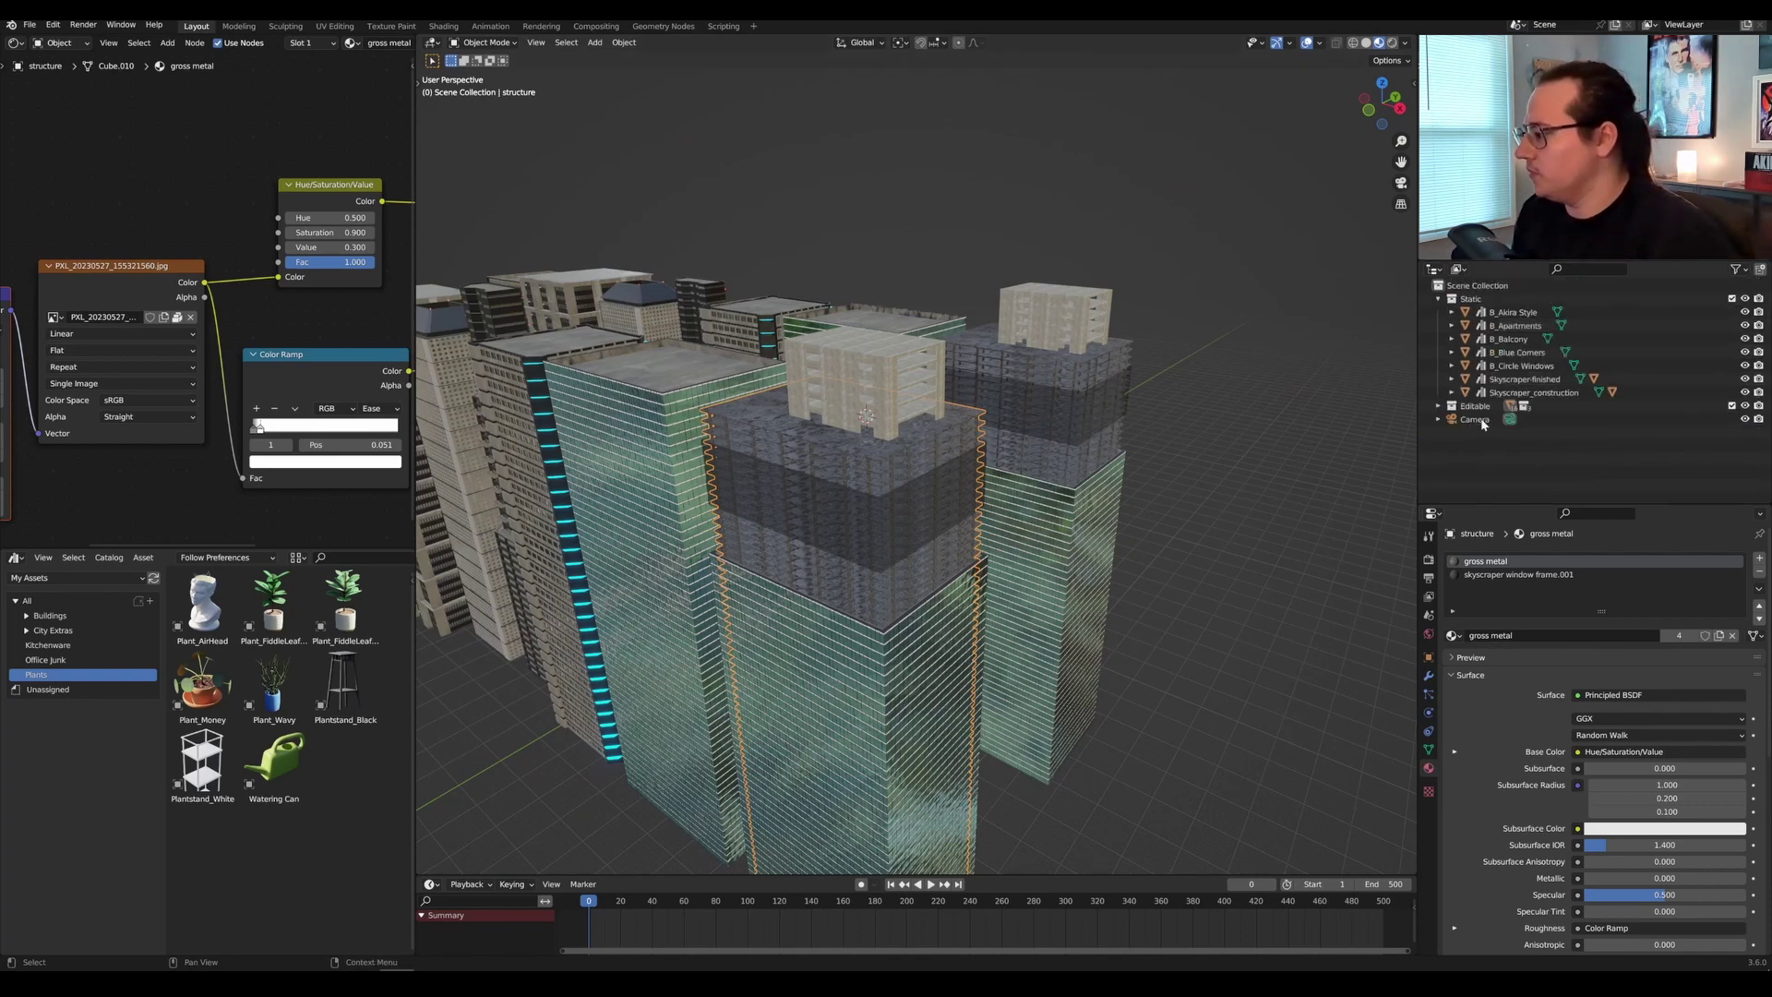
click(1732, 406)
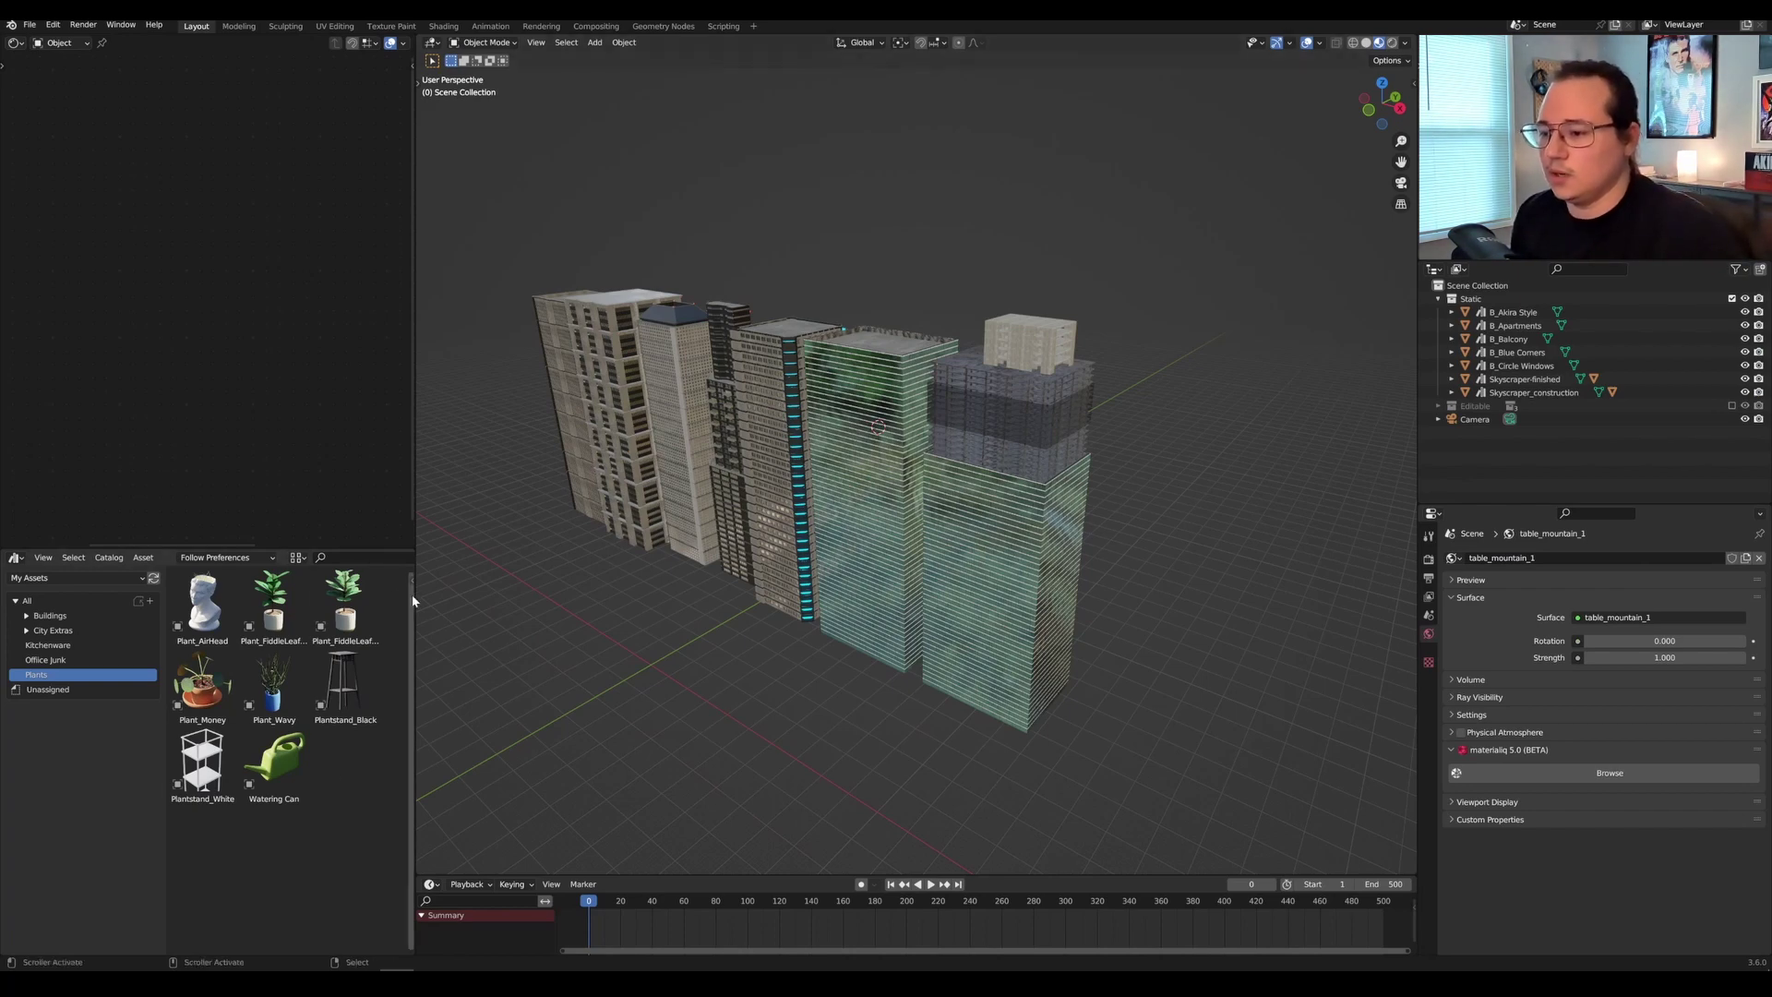
middle_drag(914, 583, 480, 595)
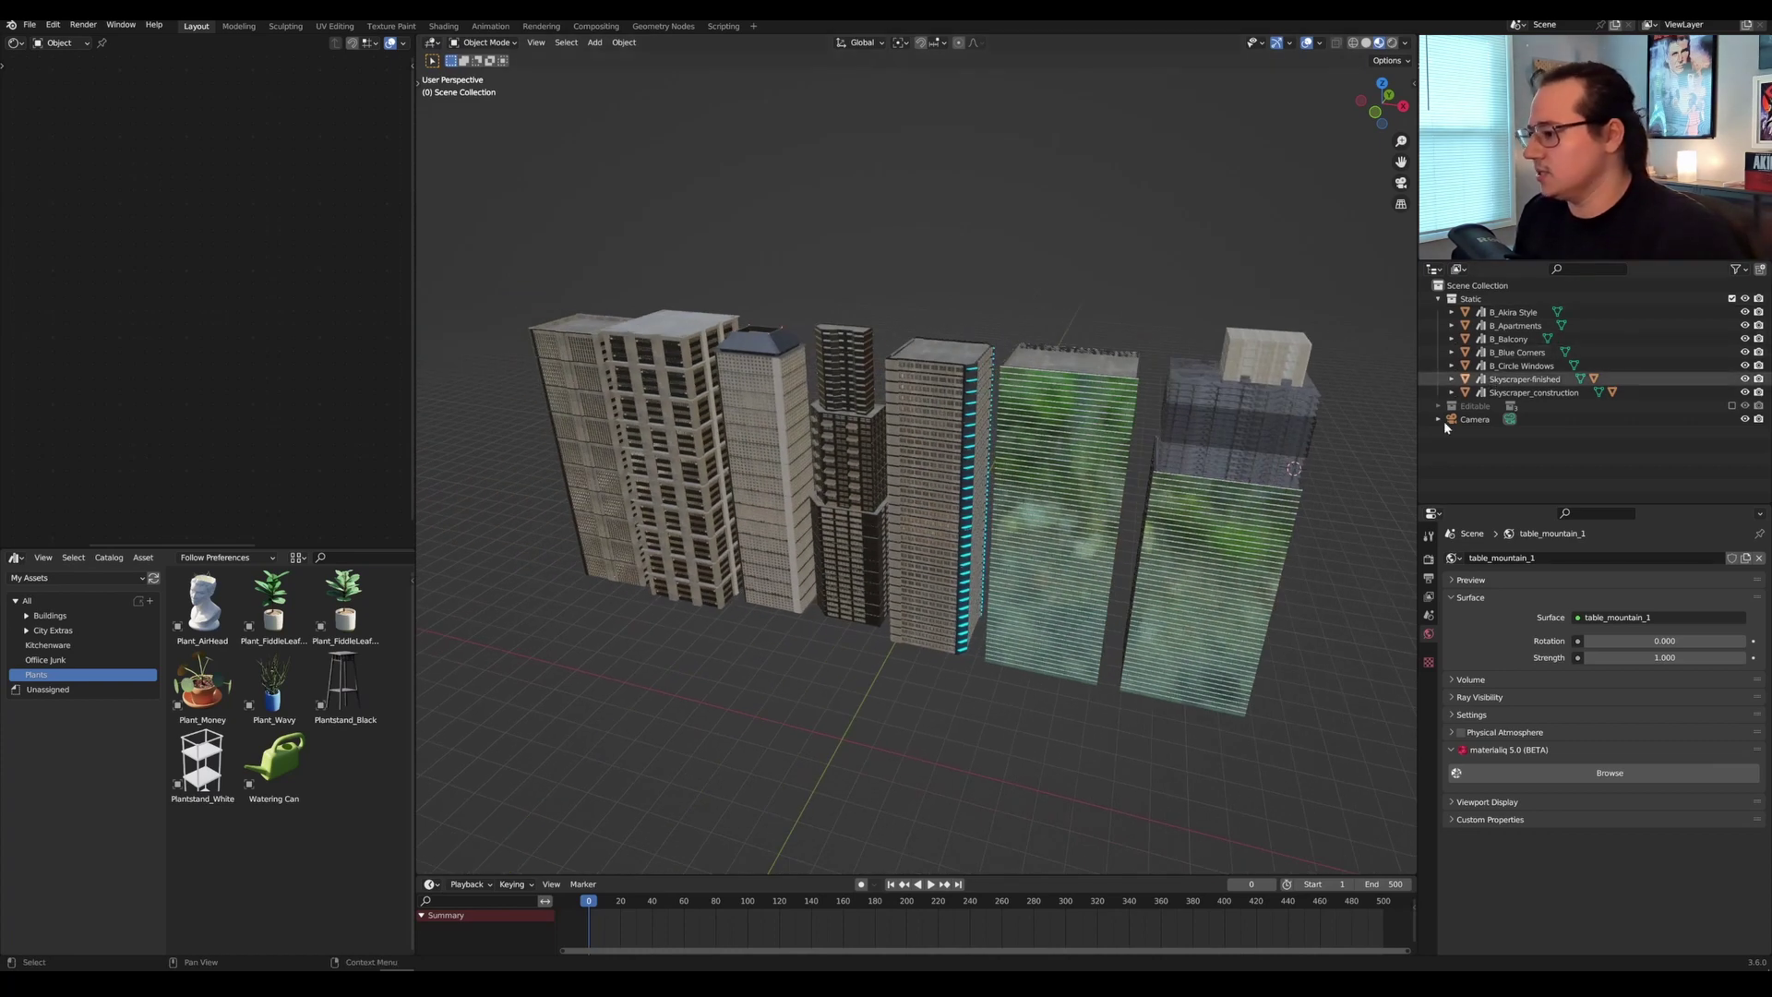
Widen the asset browser and enlarge its asset preview size.
drag(413, 591, 884, 591)
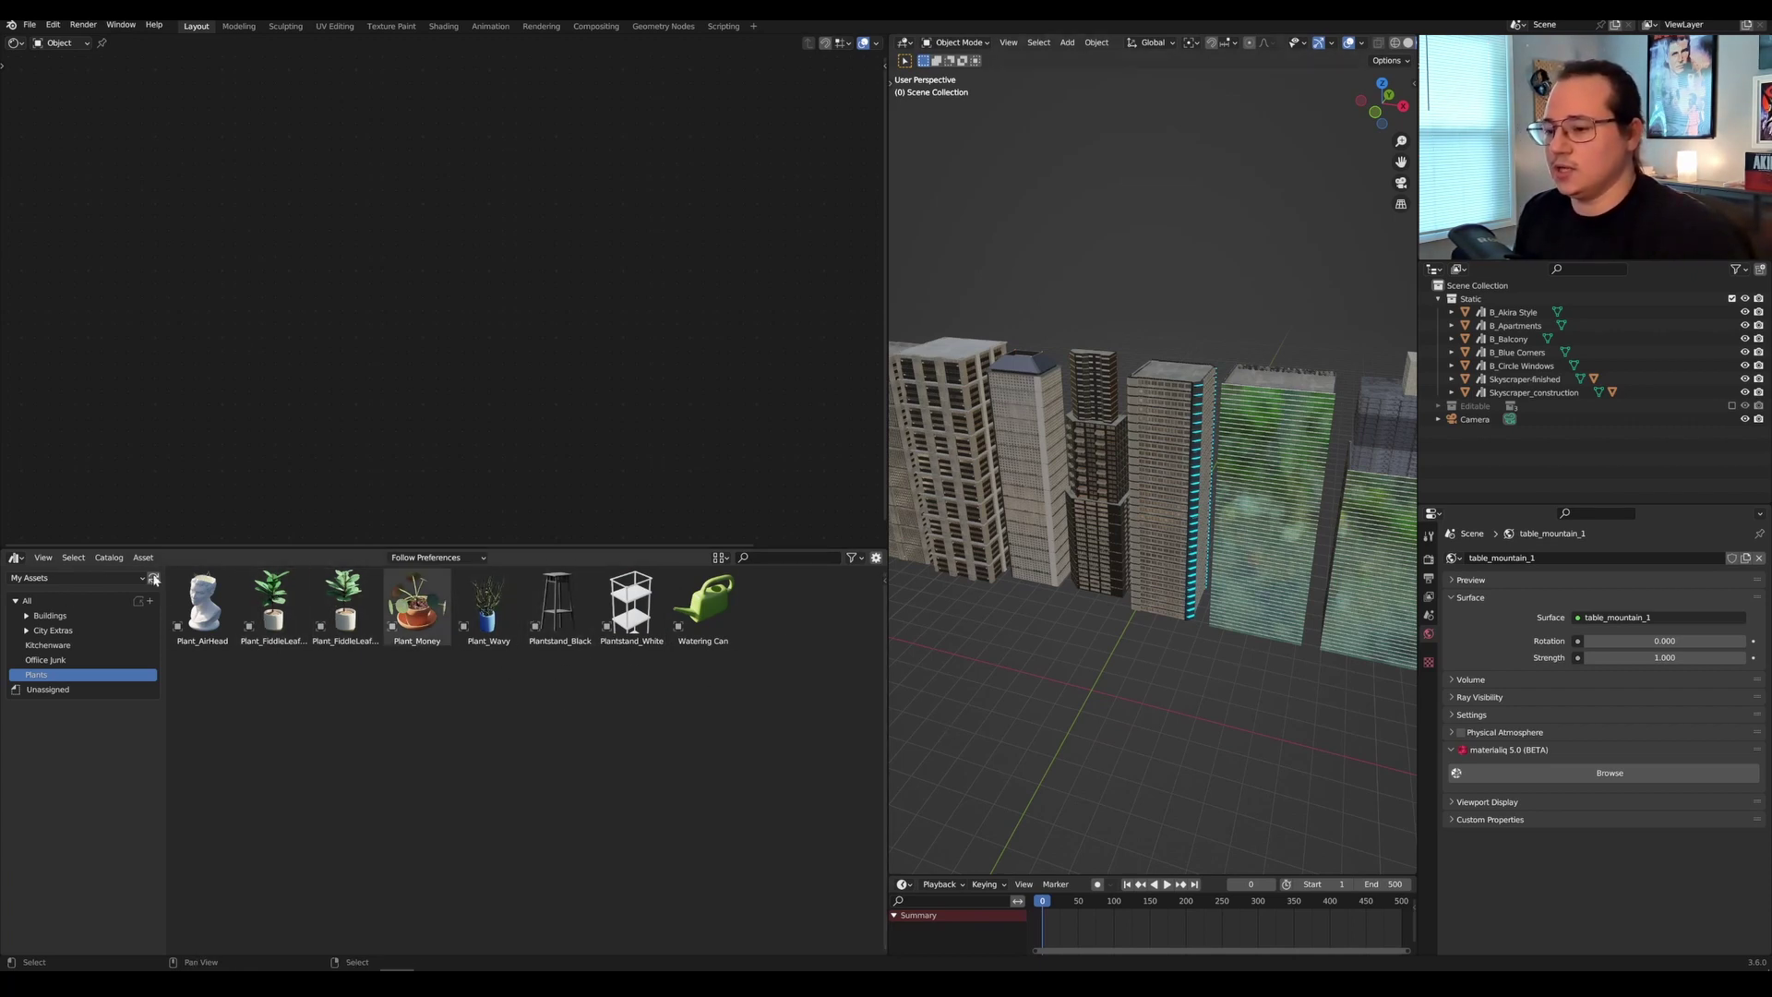
click(719, 558)
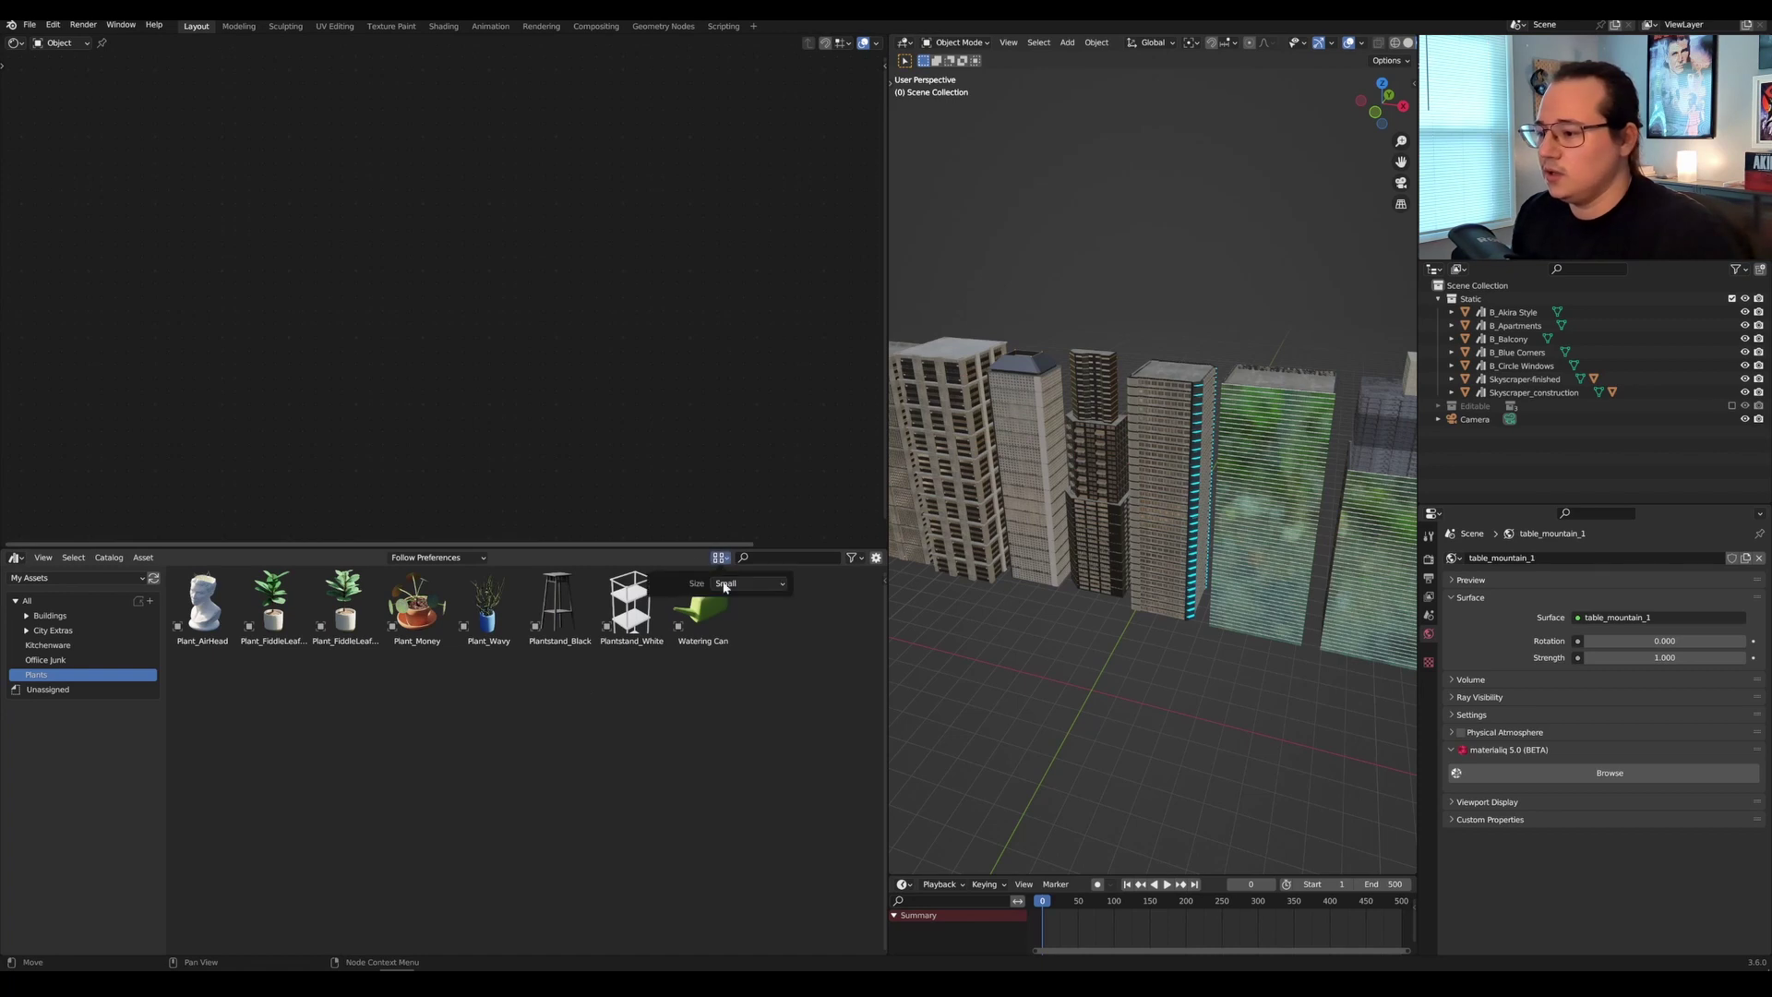
click(748, 583)
click(730, 630)
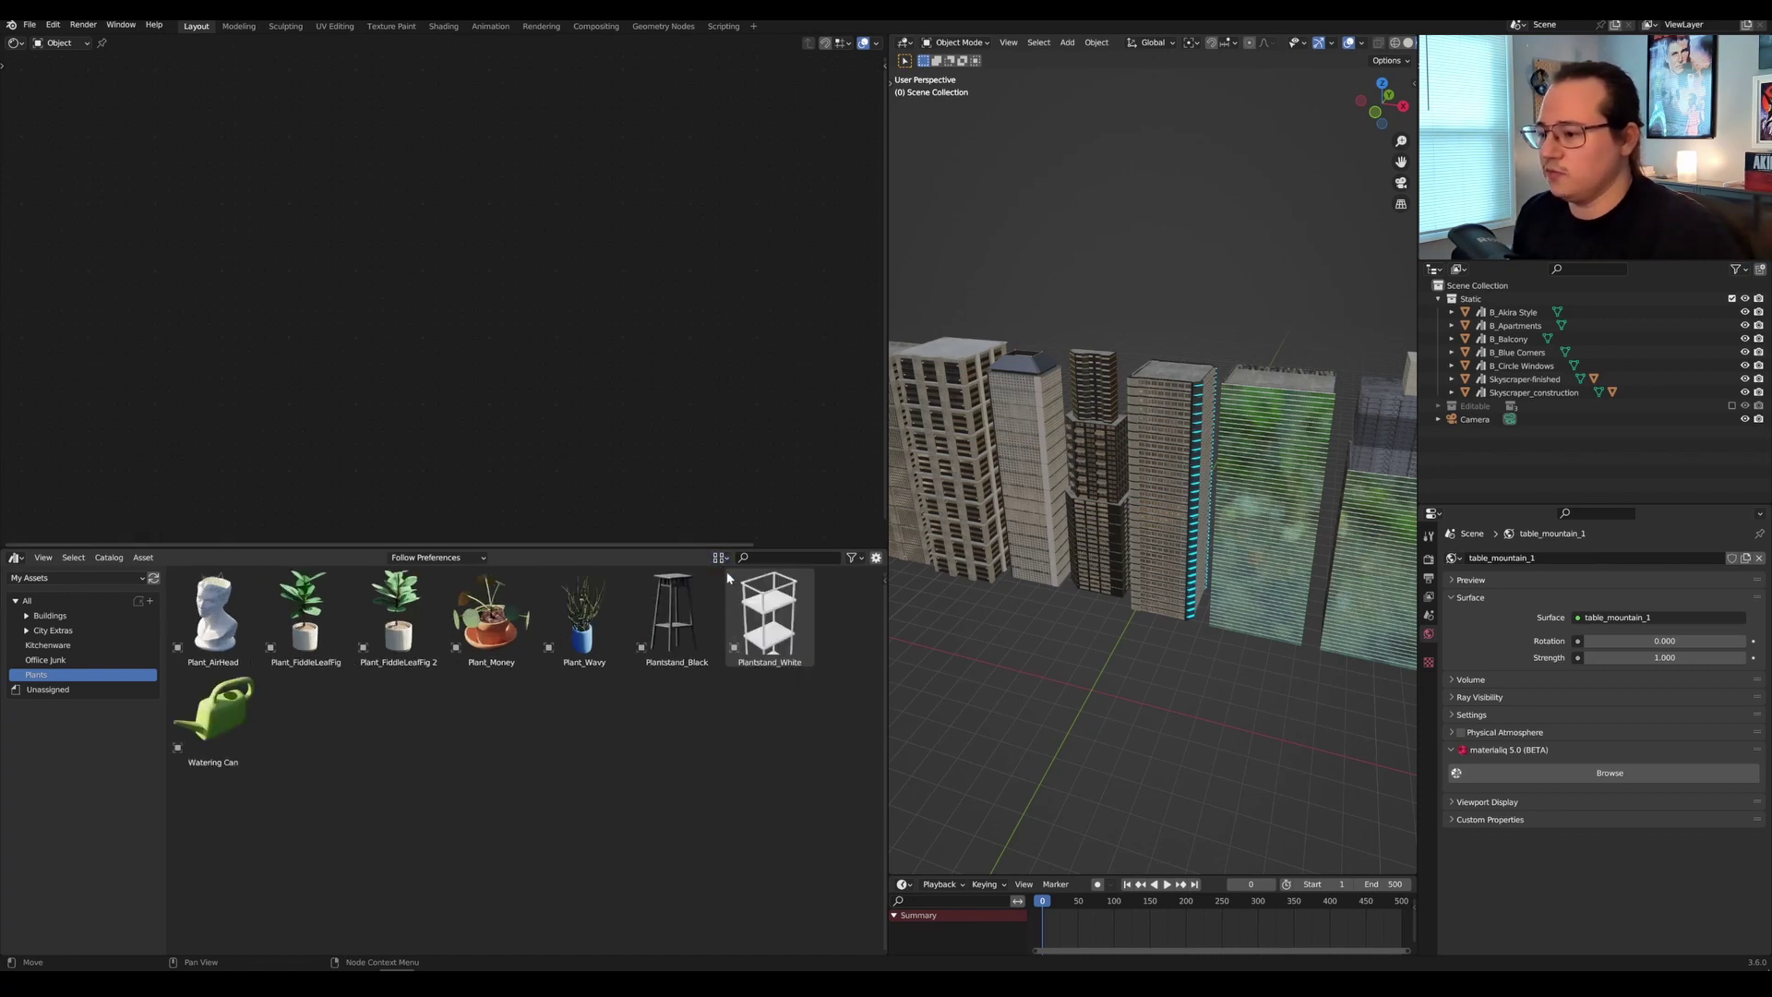
click(730, 583)
click(728, 646)
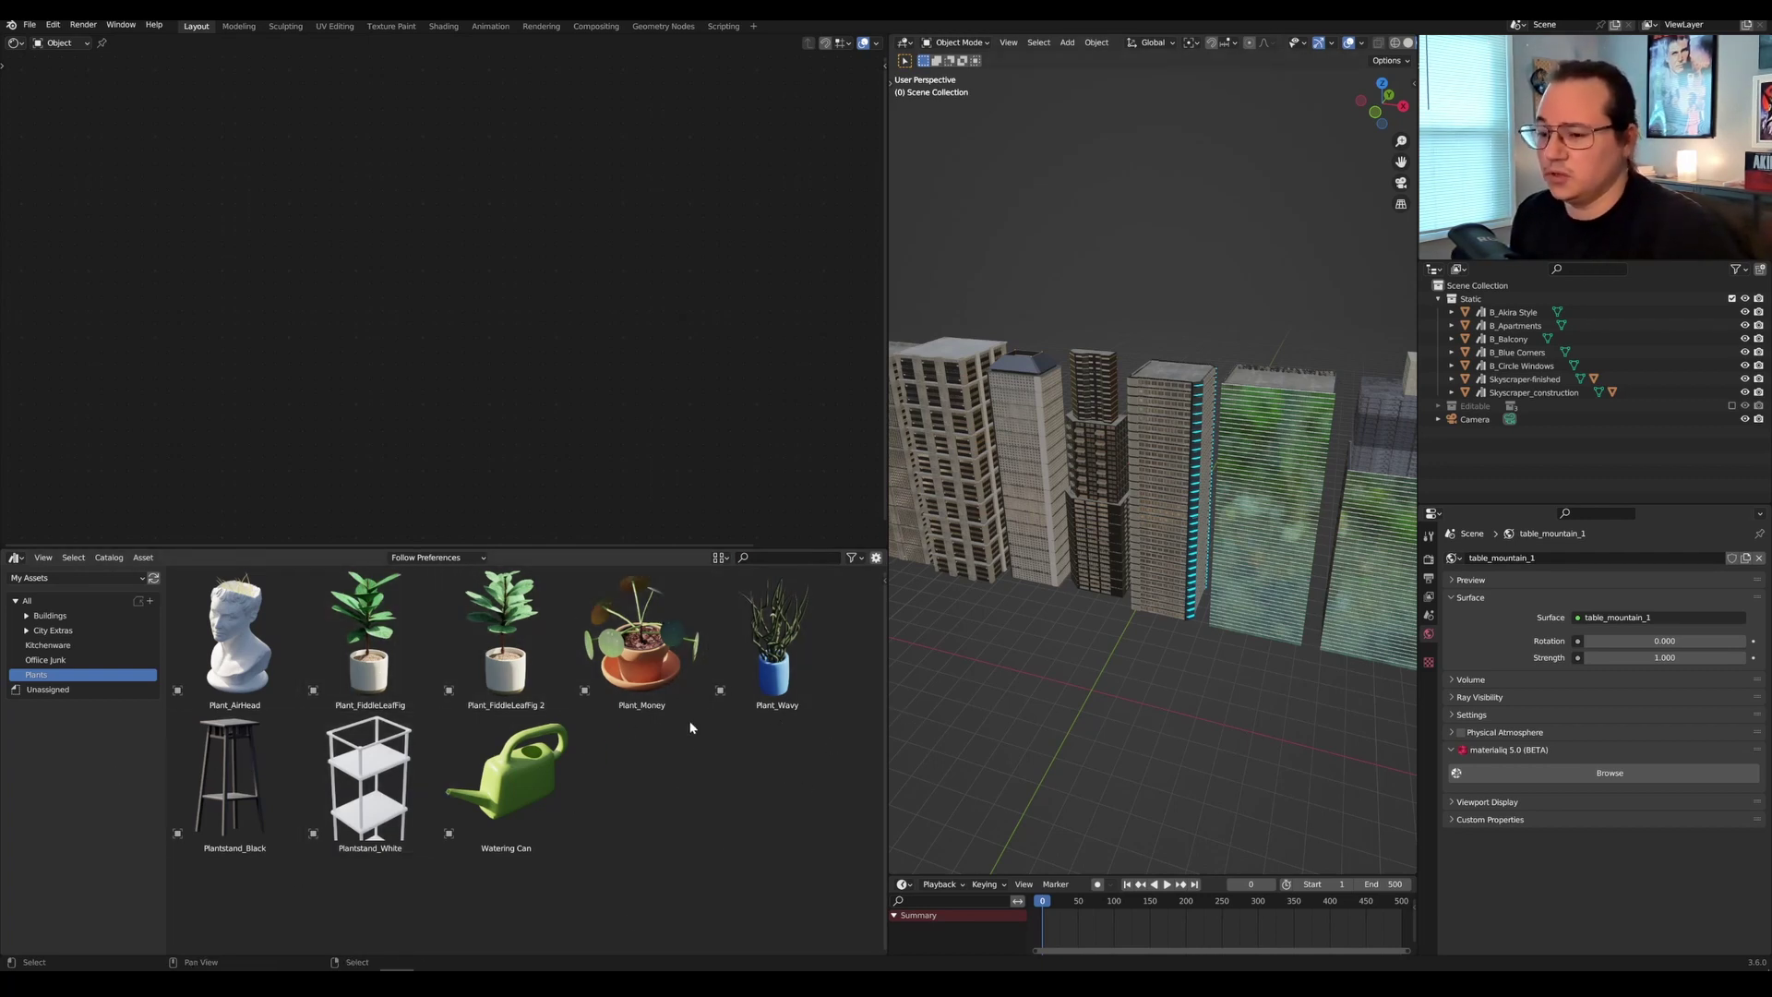
Browse the Office Junk and Kitchenware asset catalogs and look through all the assets in the library.
click(44, 661)
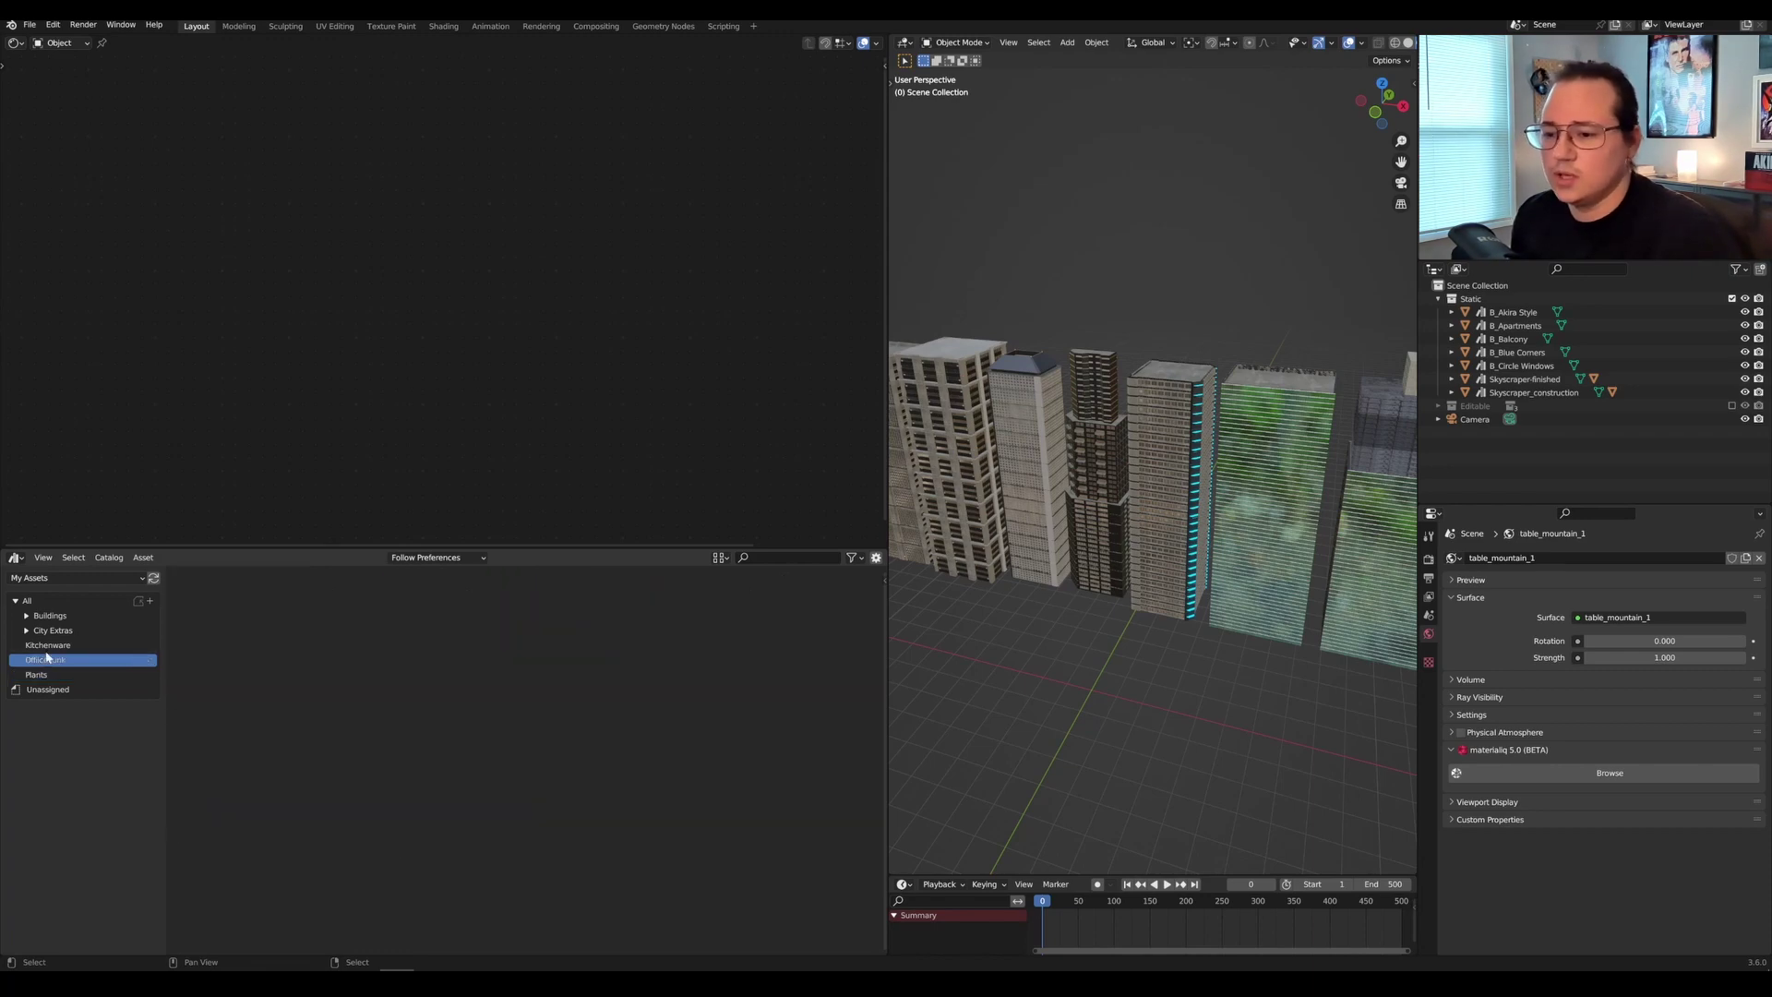
click(46, 647)
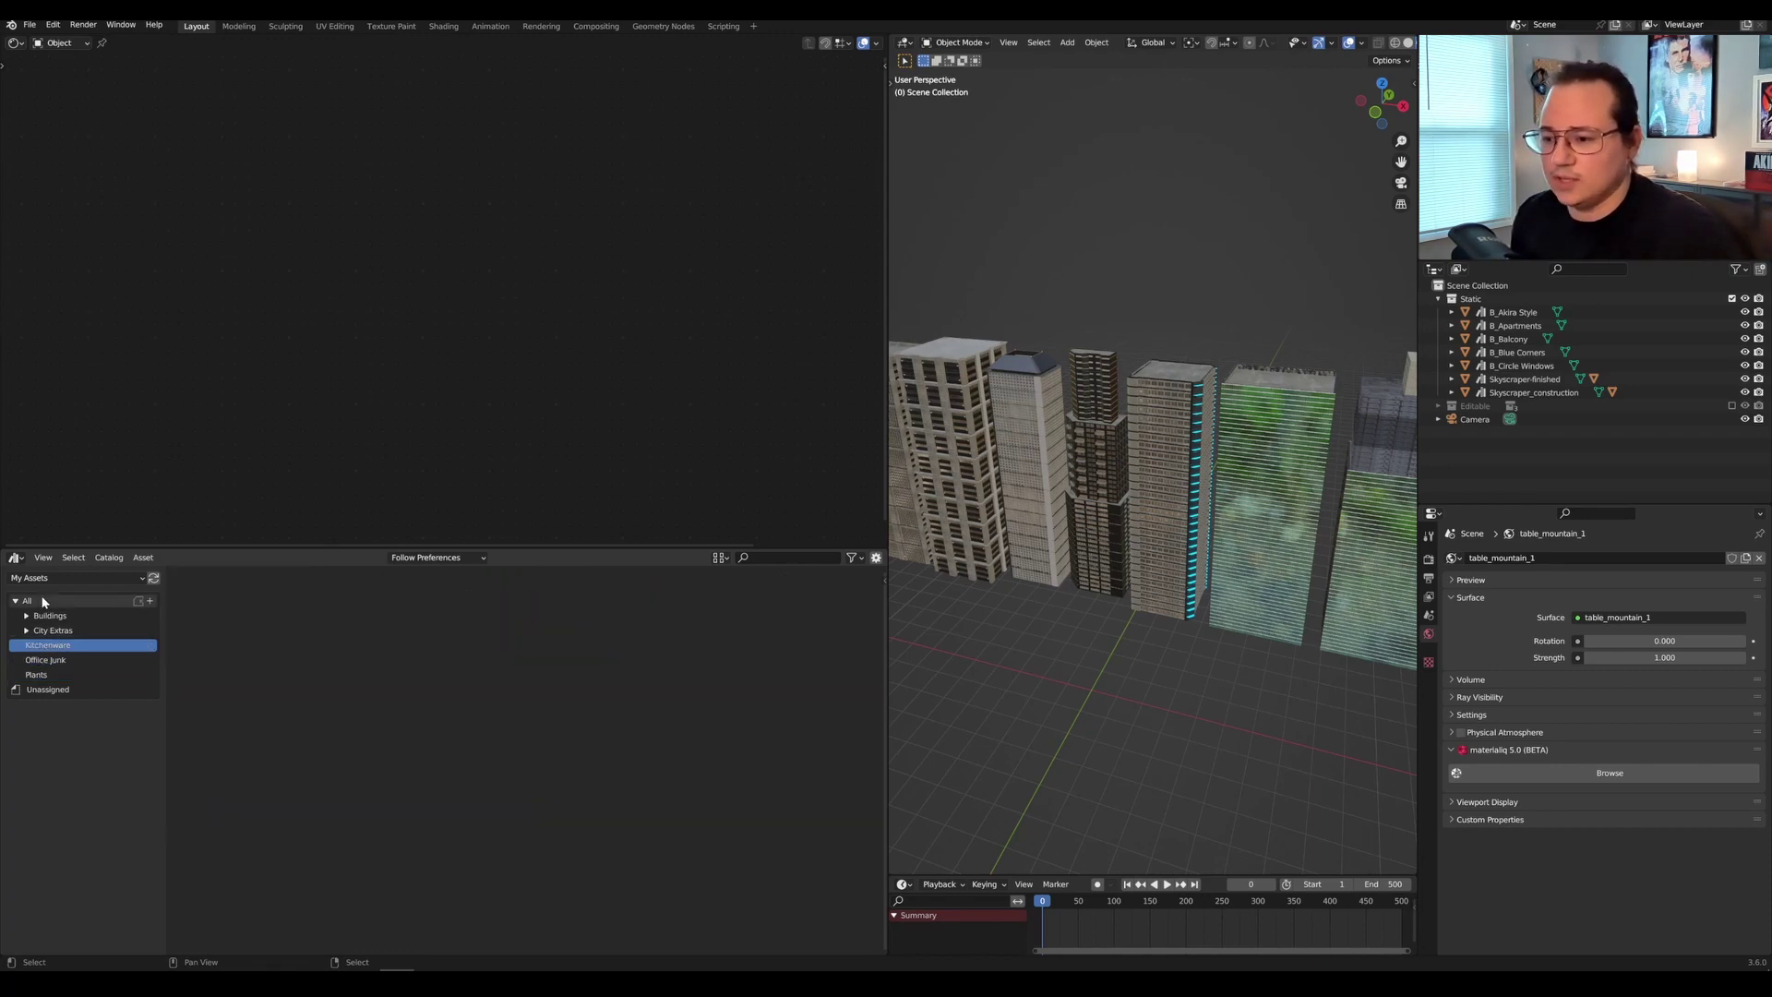
click(43, 601)
scroll(574, 757, down, 5)
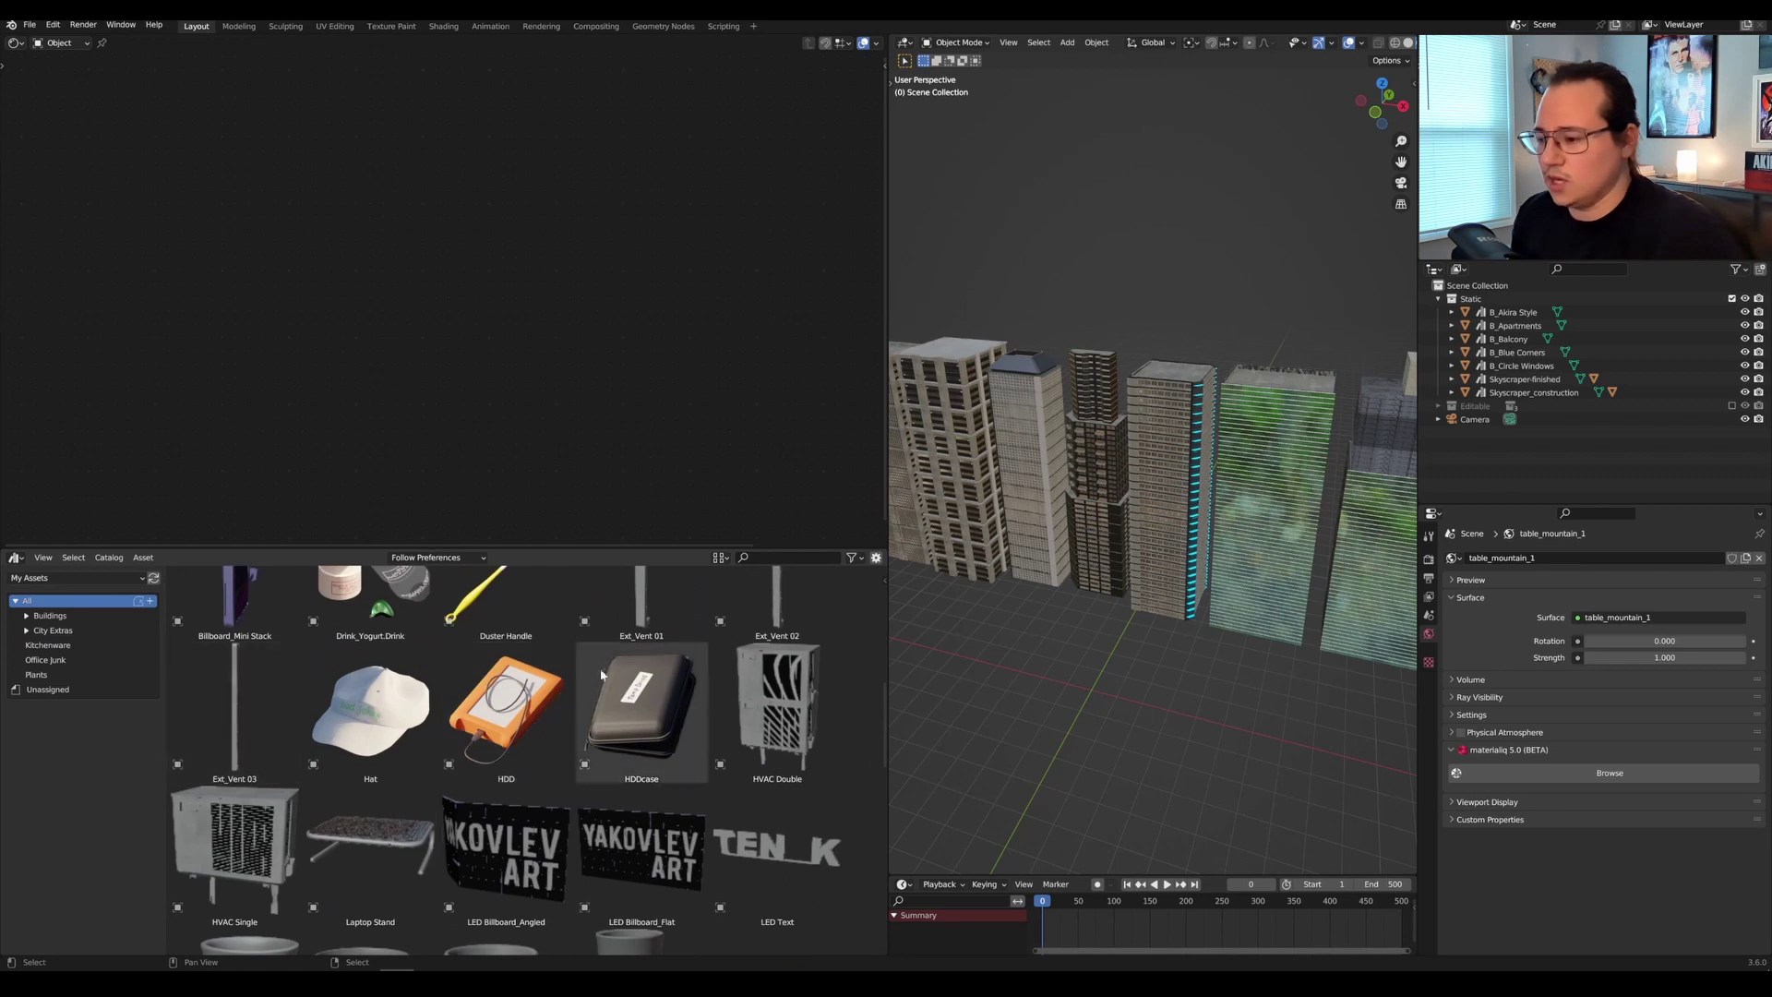
scroll(601, 675, up, 1)
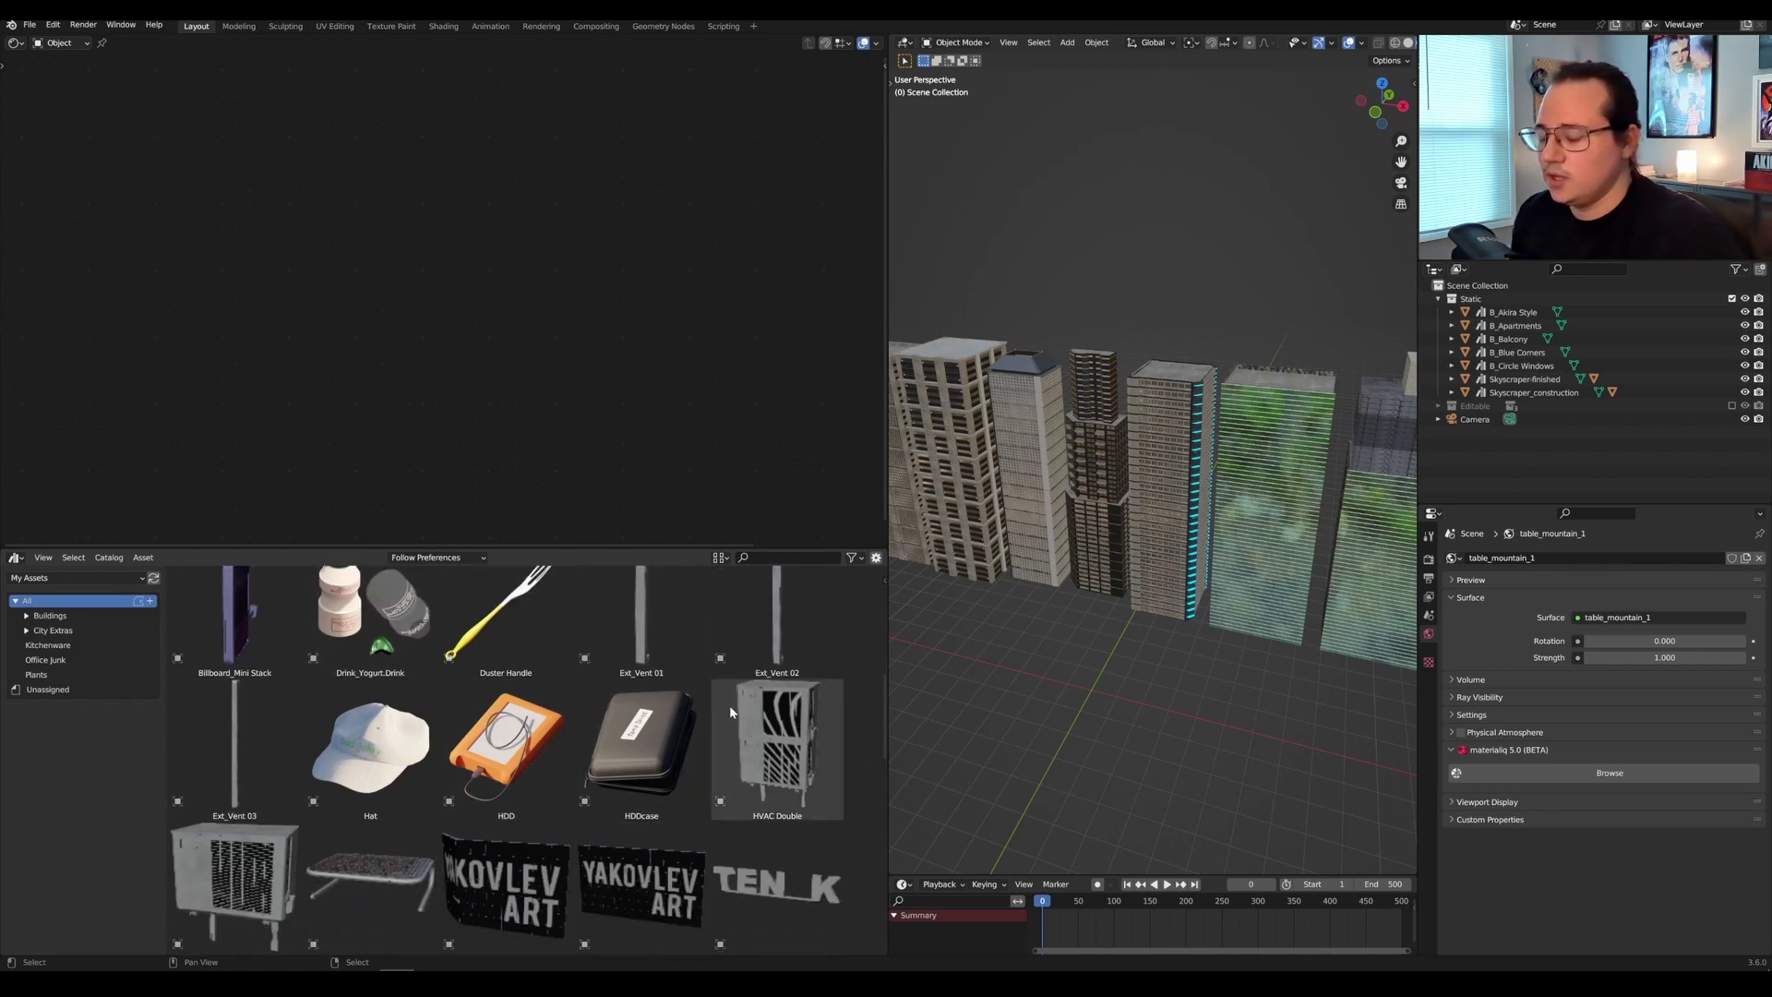
scroll(729, 711, up, 1)
Expand the Buildings catalog, view the assets in Building Pack 01 and Building Pack 02, and narrow the asset browser again.
click(46, 616)
click(27, 616)
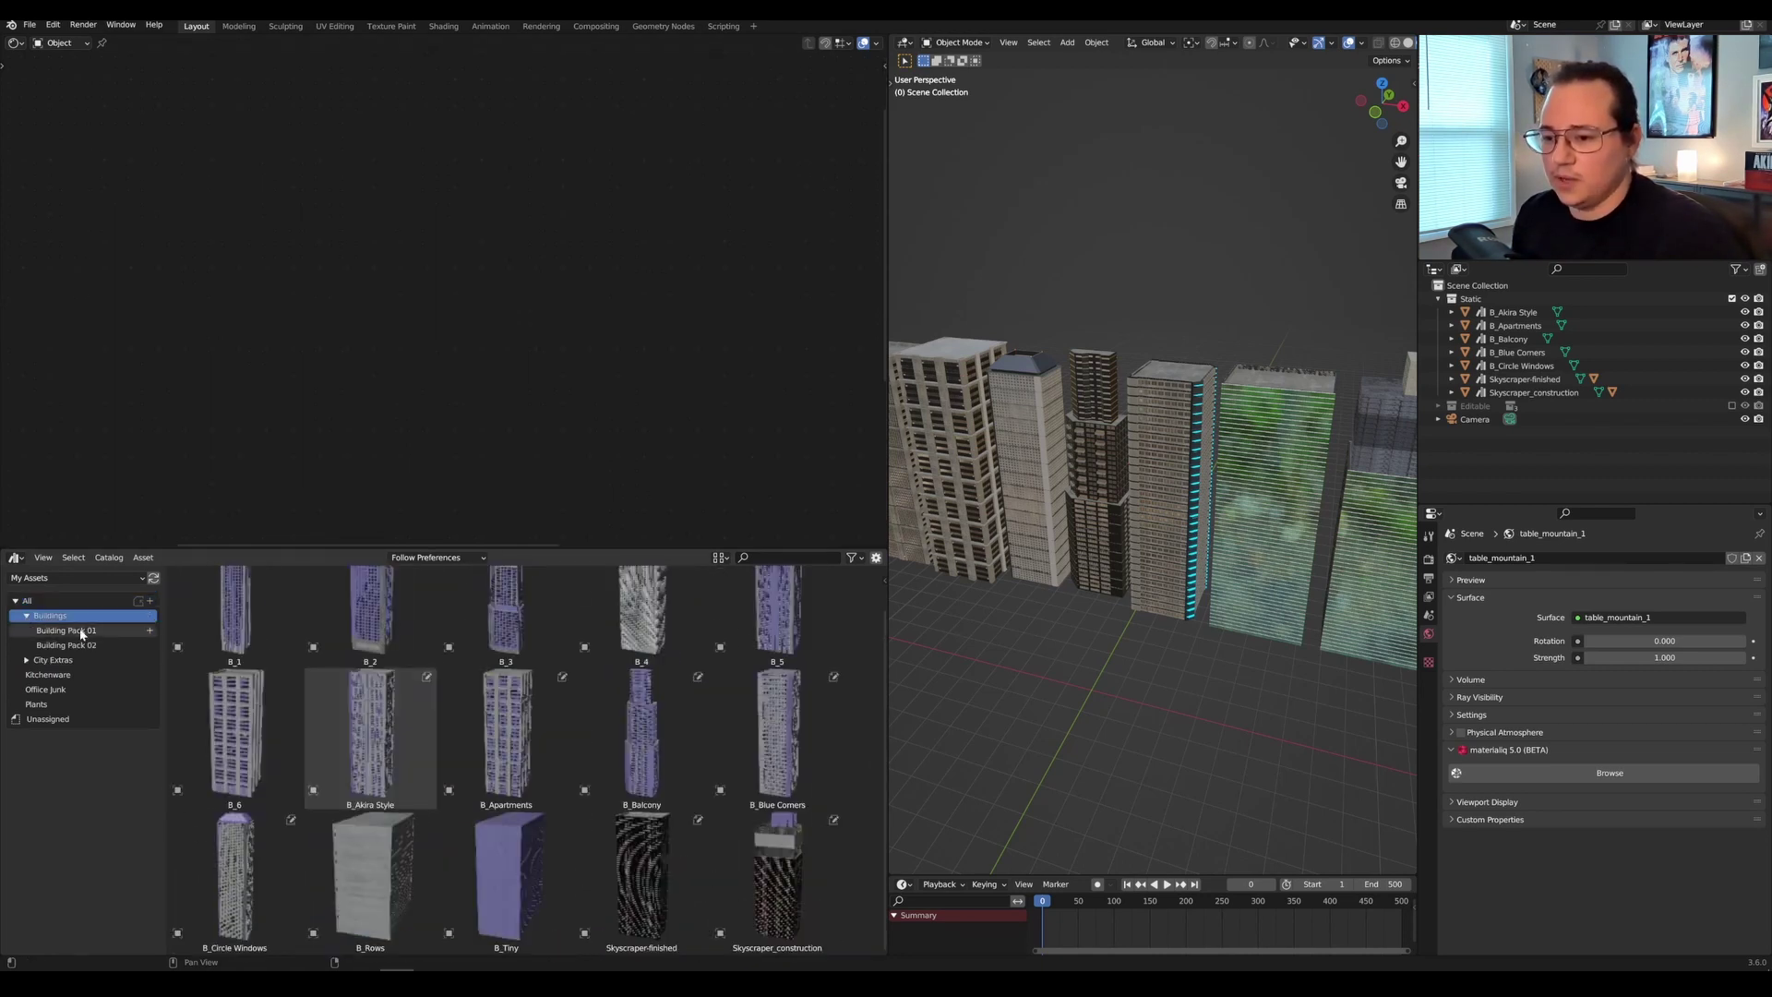
click(66, 630)
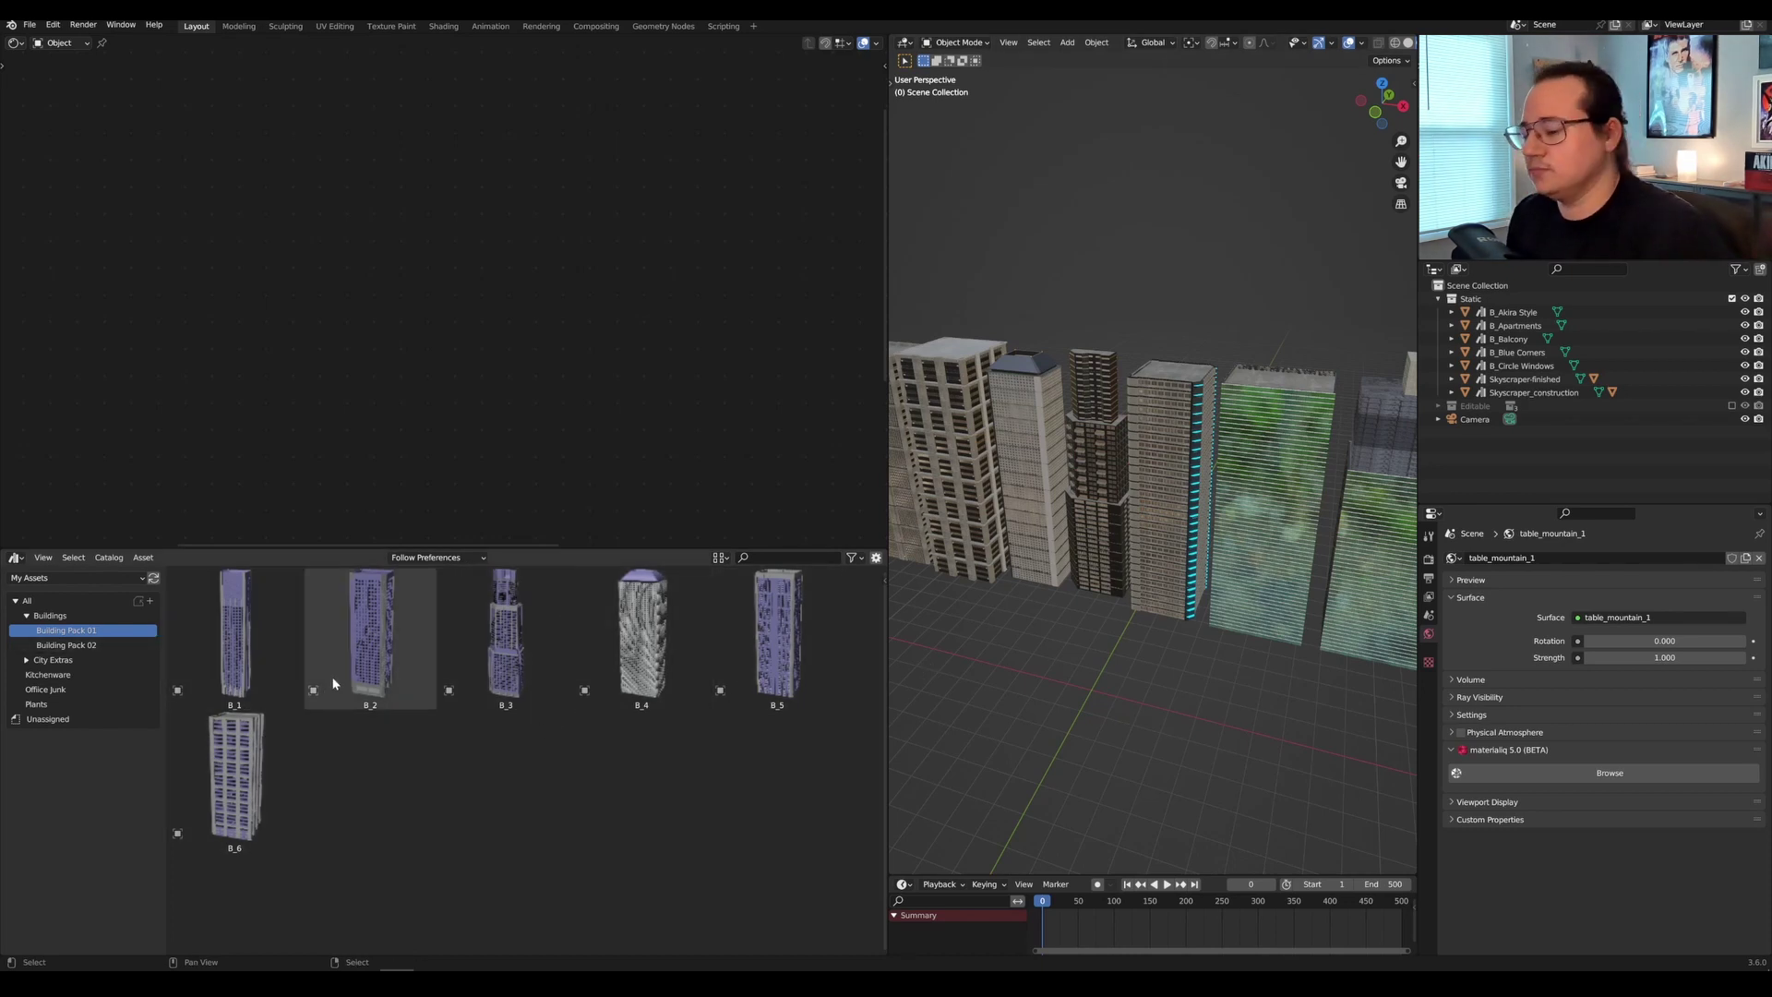
click(44, 643)
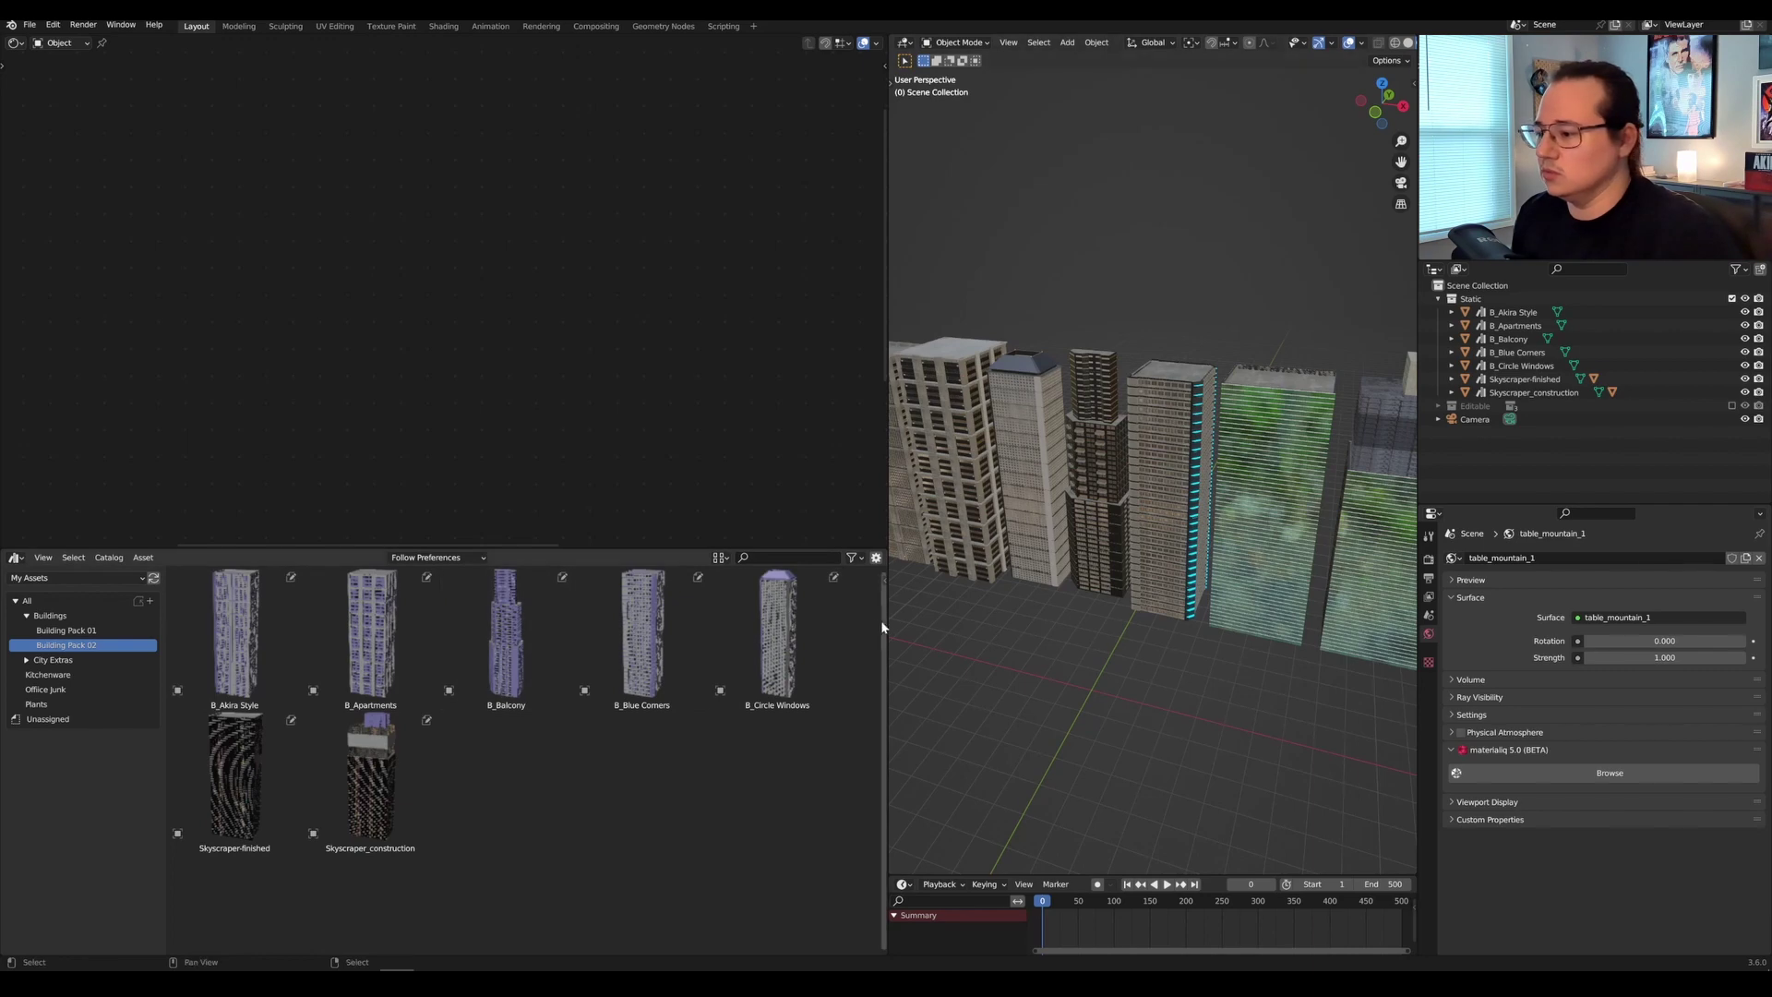
drag(890, 622, 398, 622)
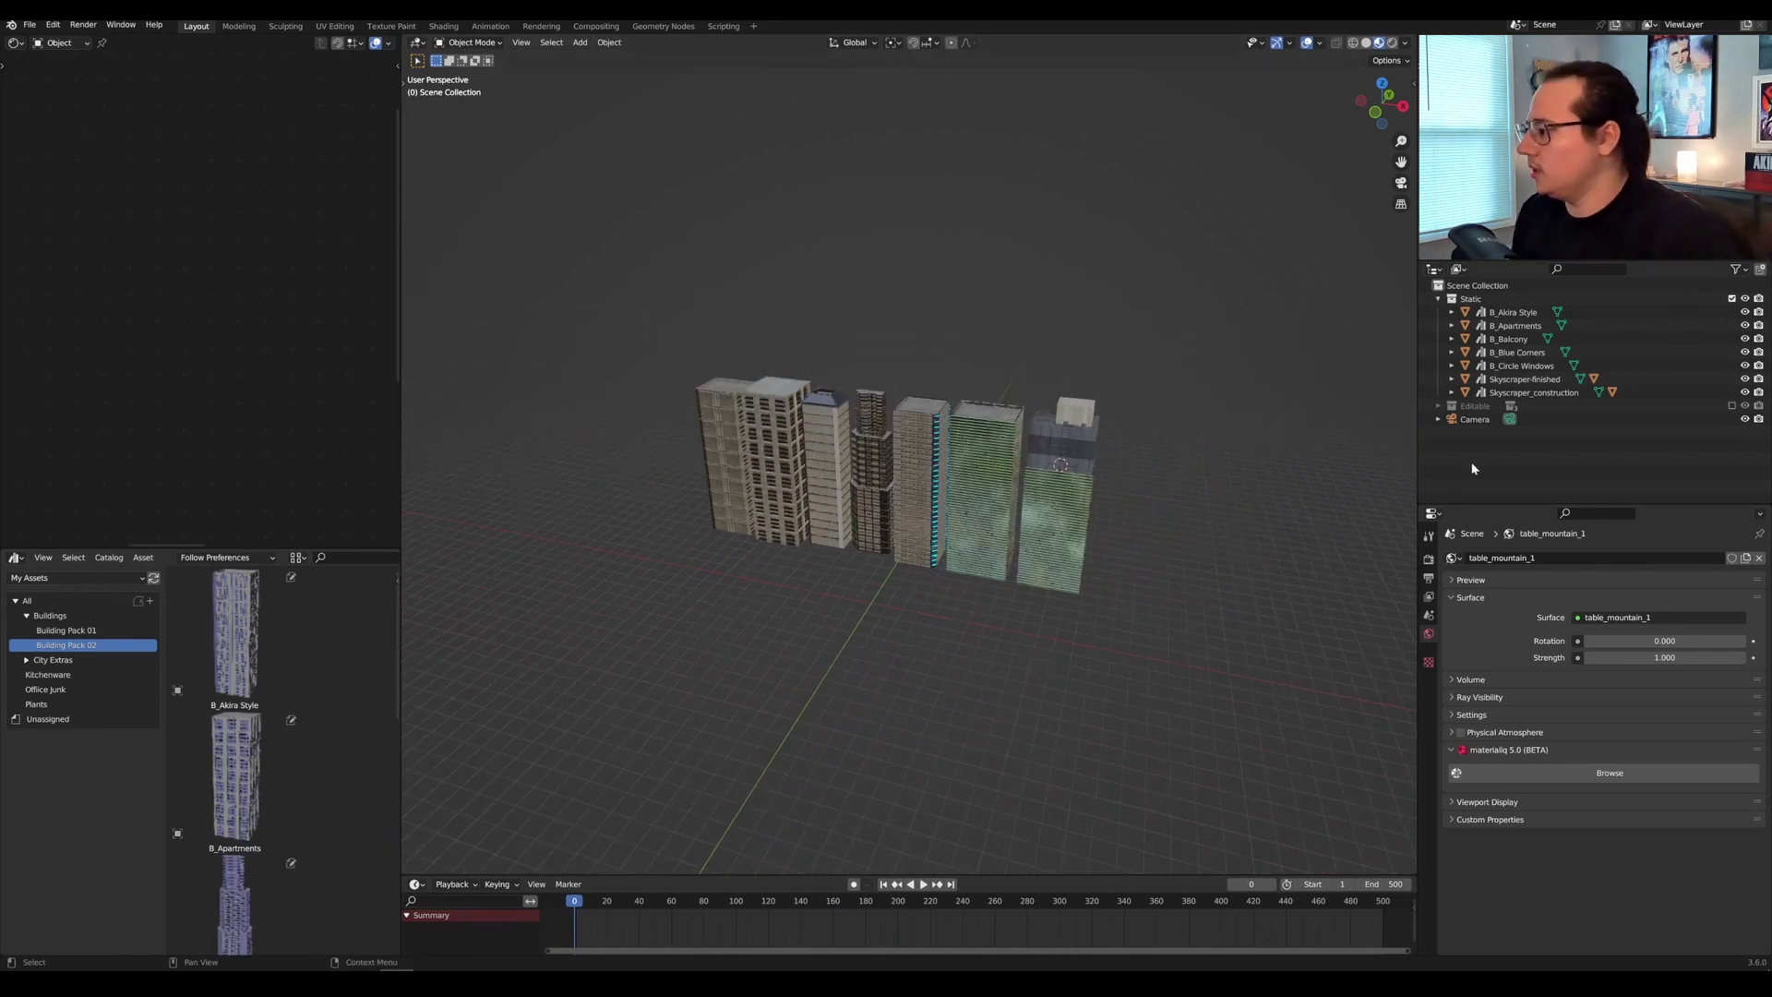
Select the Camera, look at the buildings through it, and turn on the Screencast Keys display.
click(1475, 419)
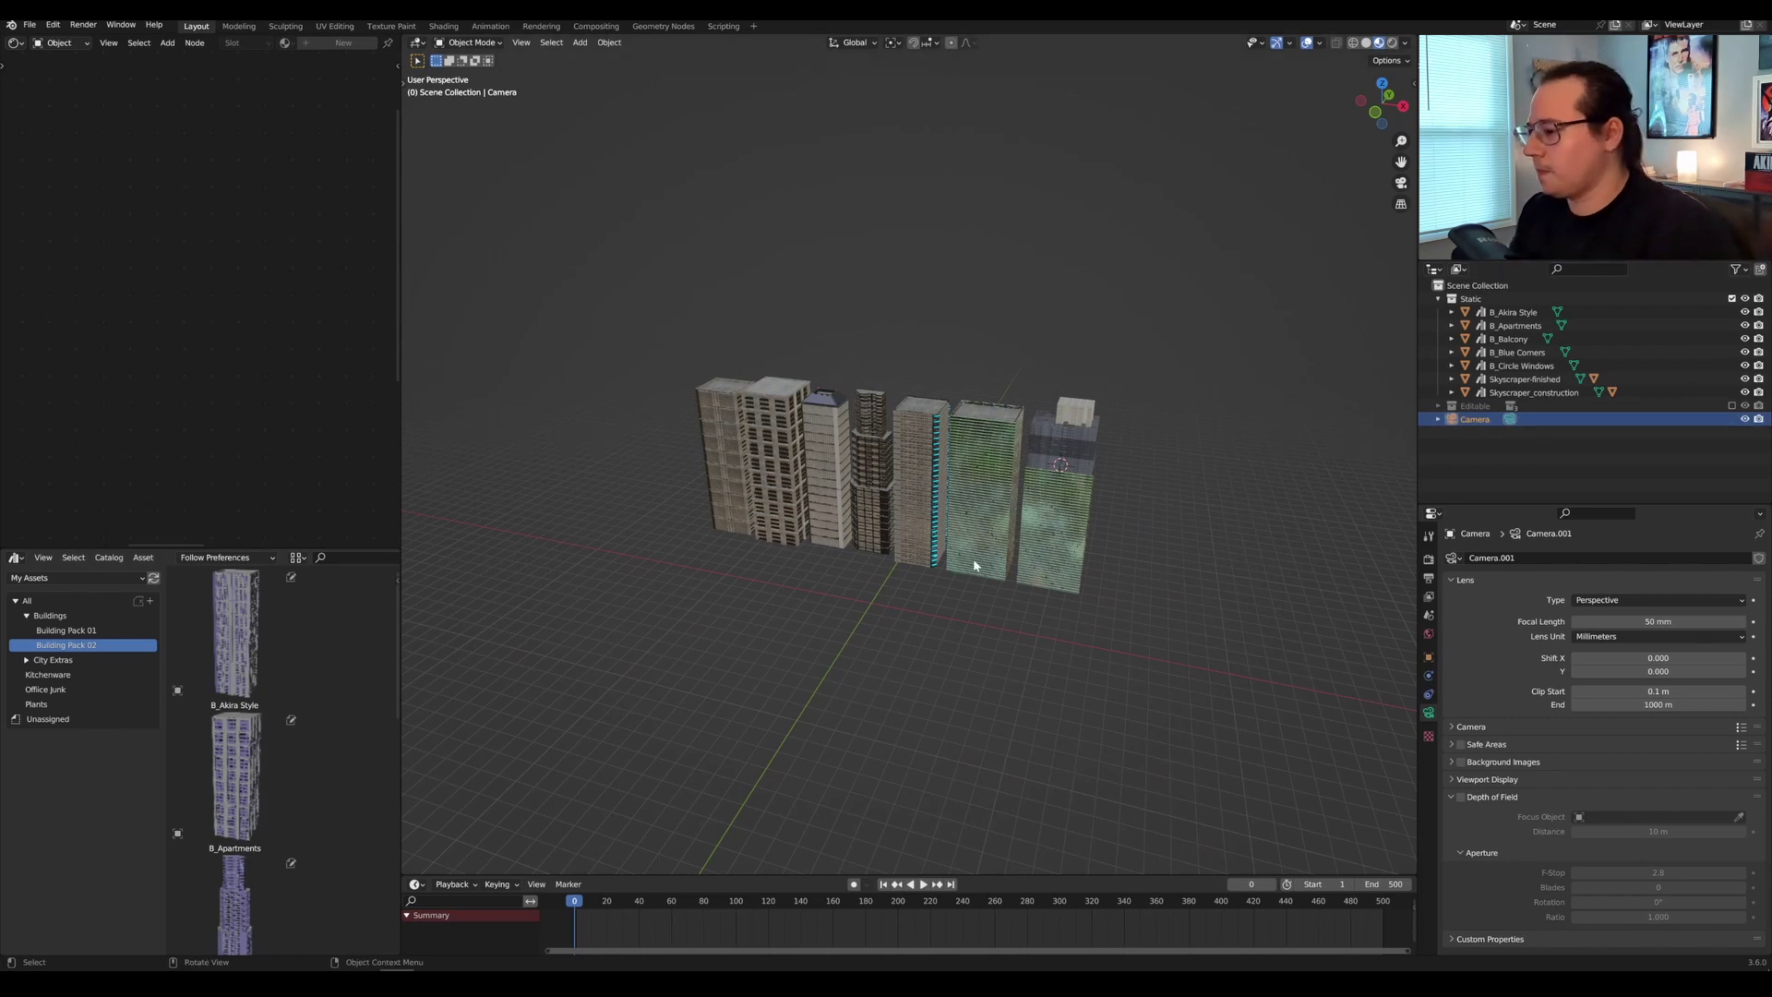
key(KP_0)
key(n)
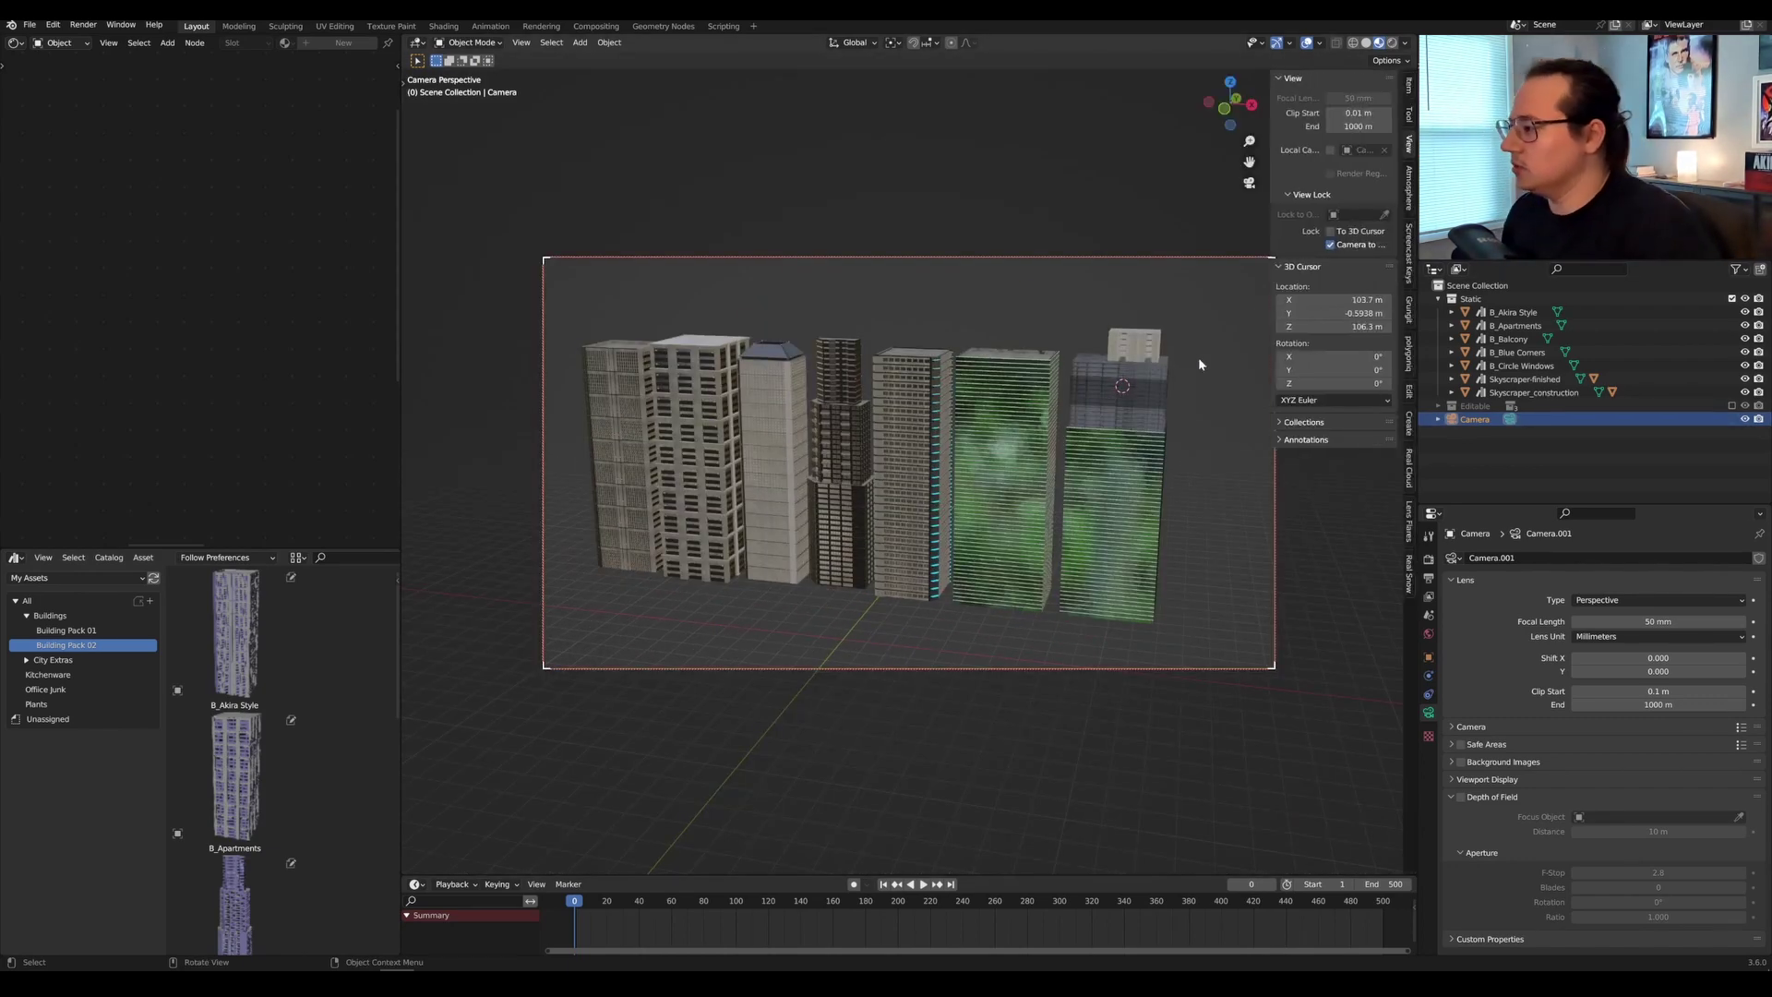
click(1410, 252)
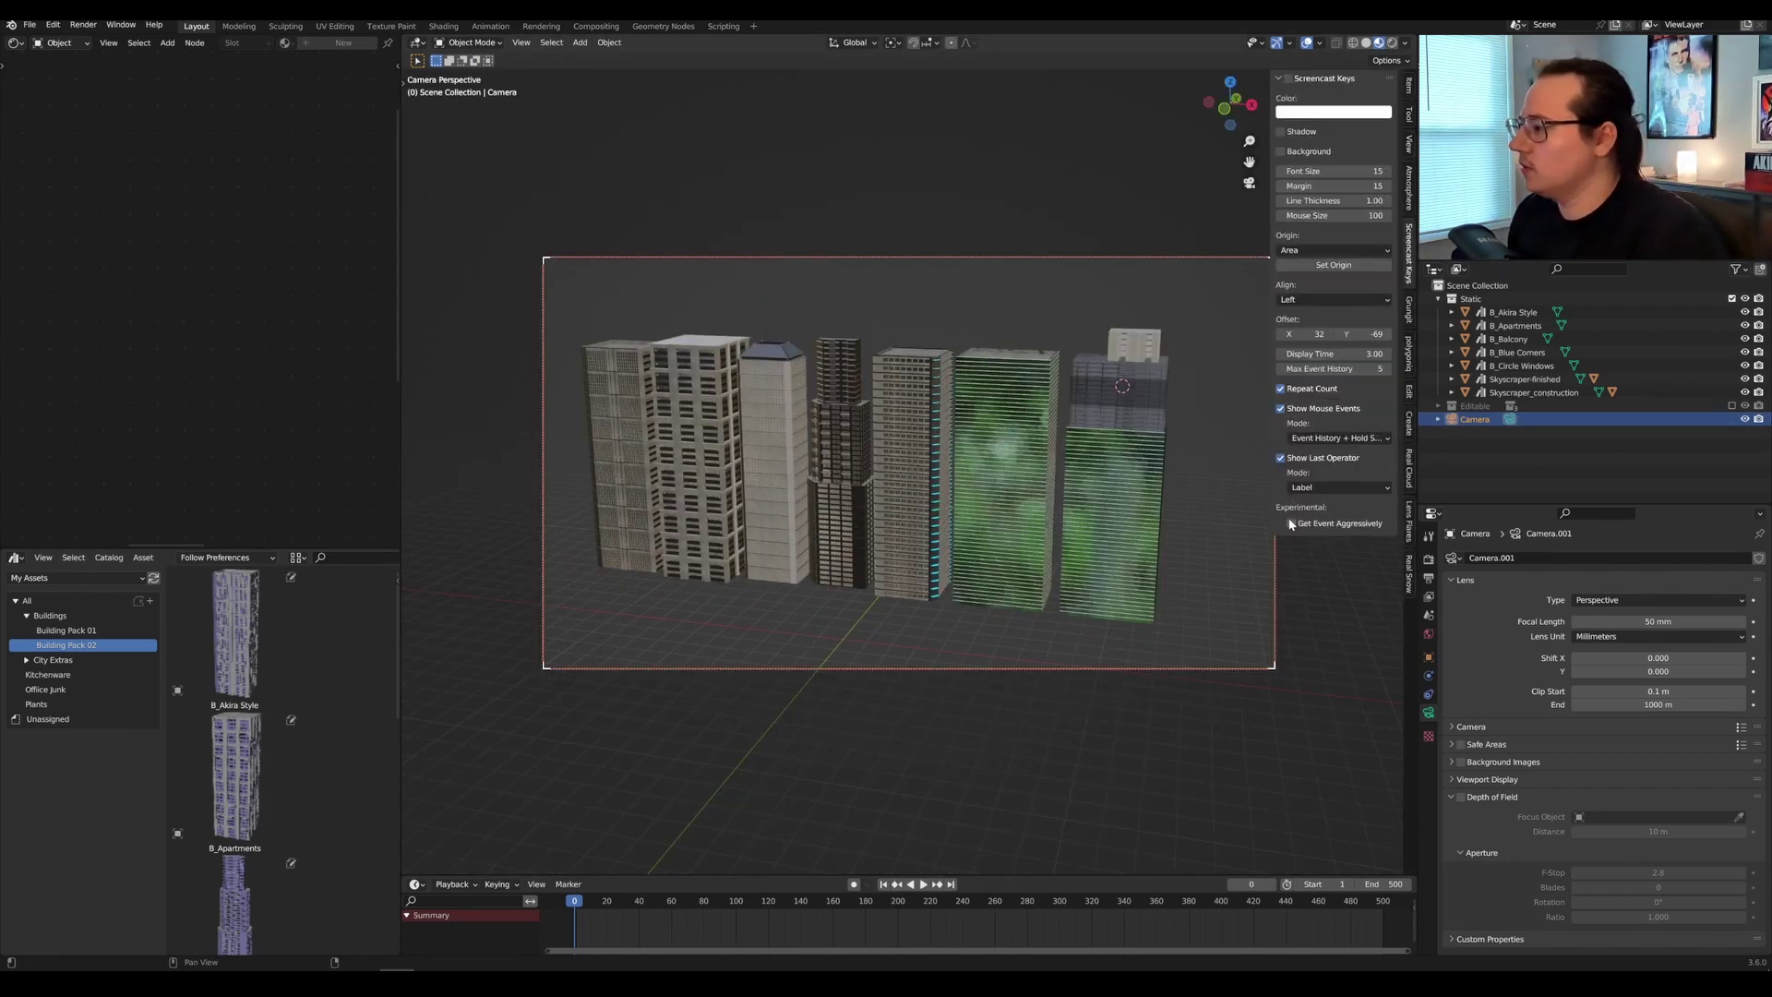
key(n)
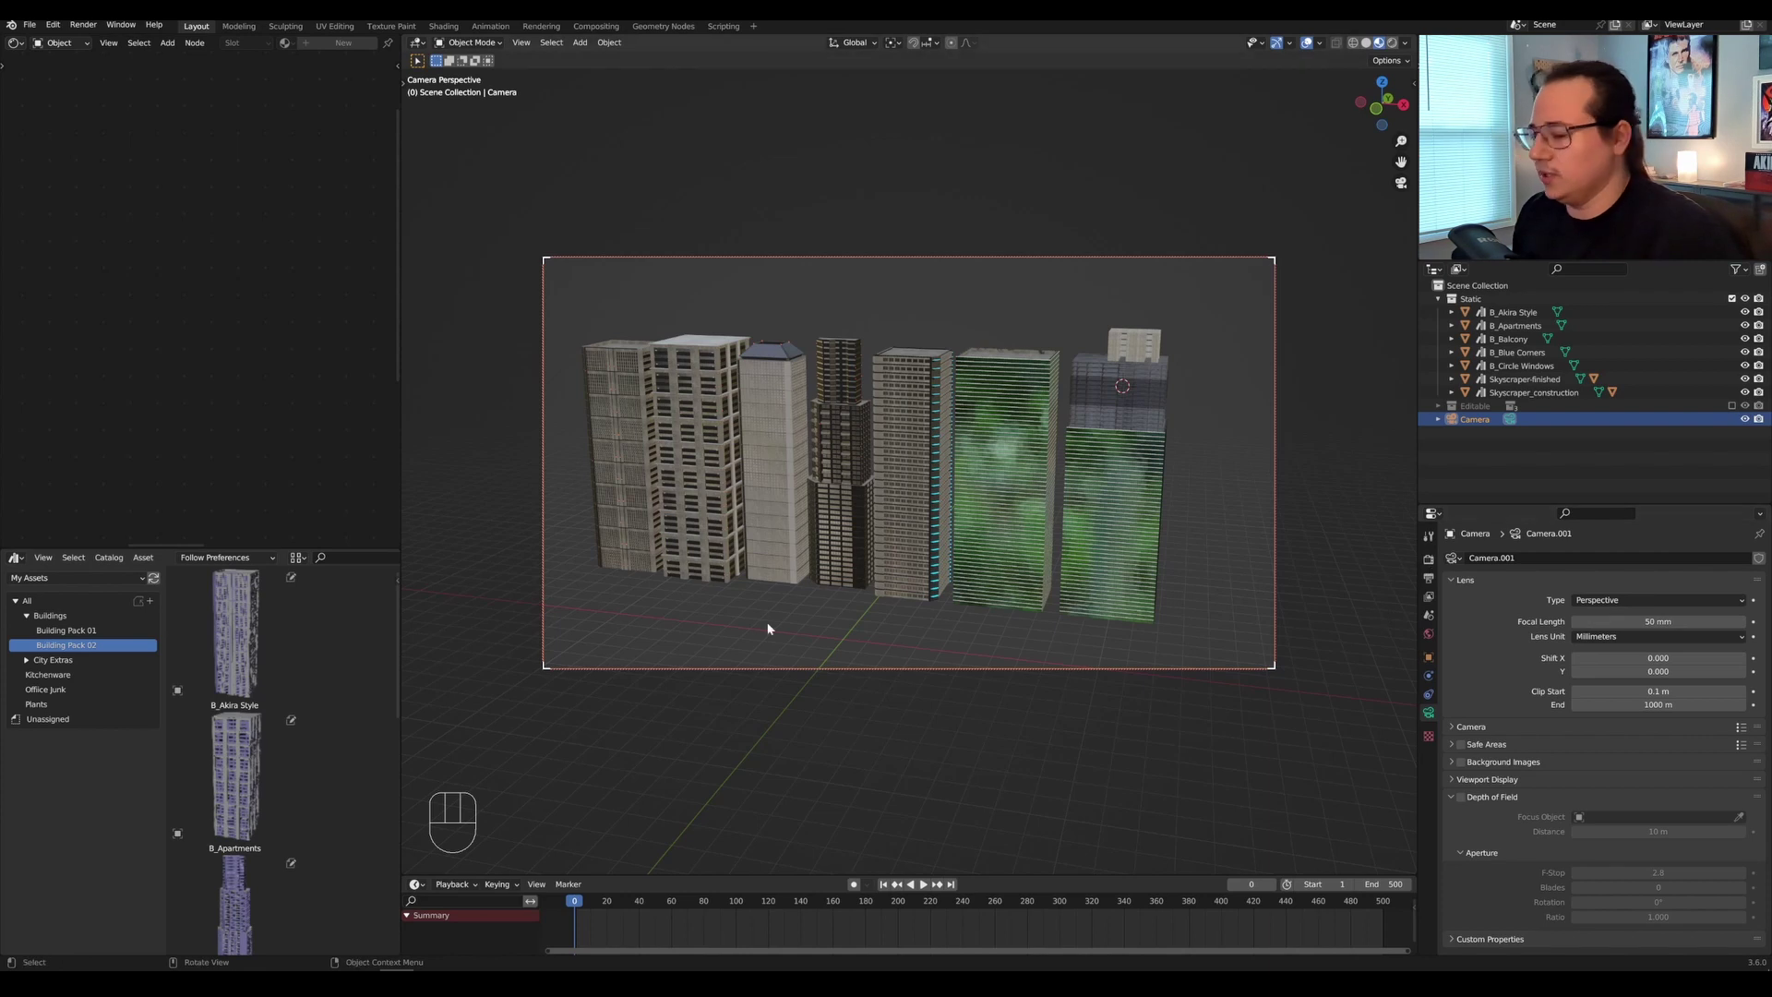
Set the render's Resolution X to 1080 px and the resolution scale to 50%, and move the camera closer to the buildings.
click(1428, 577)
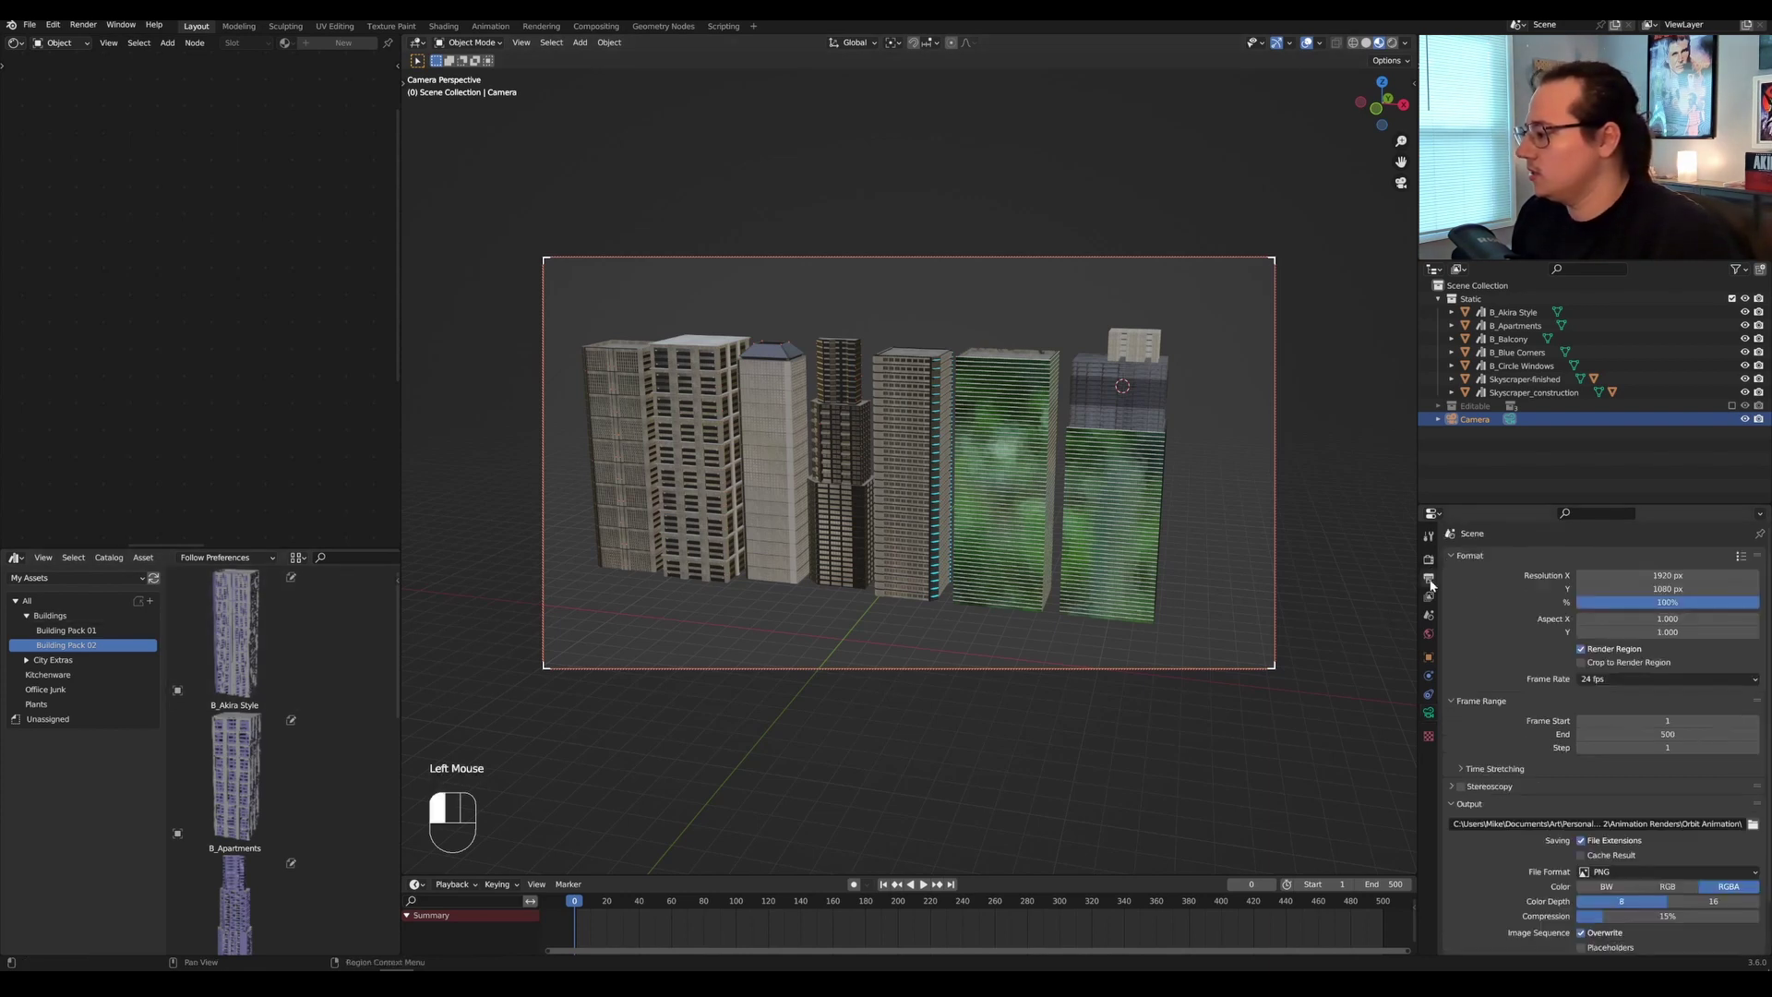
double_click(1661, 575)
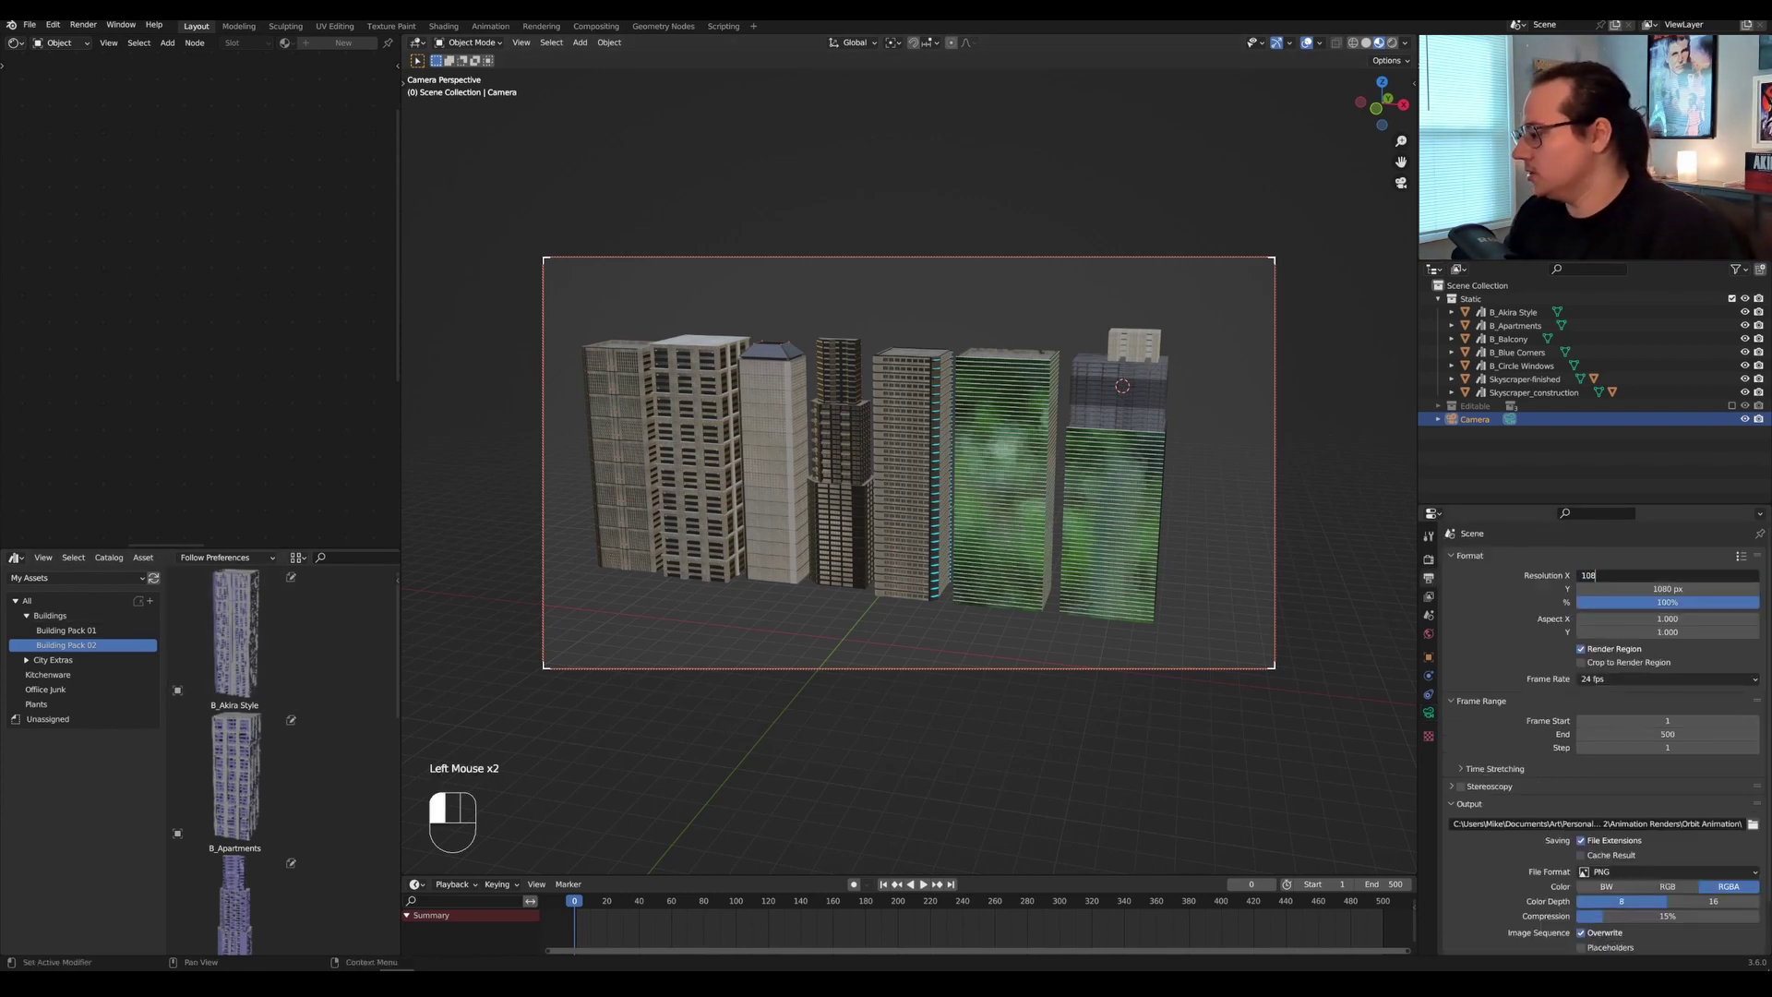
text(1080)
key(Return)
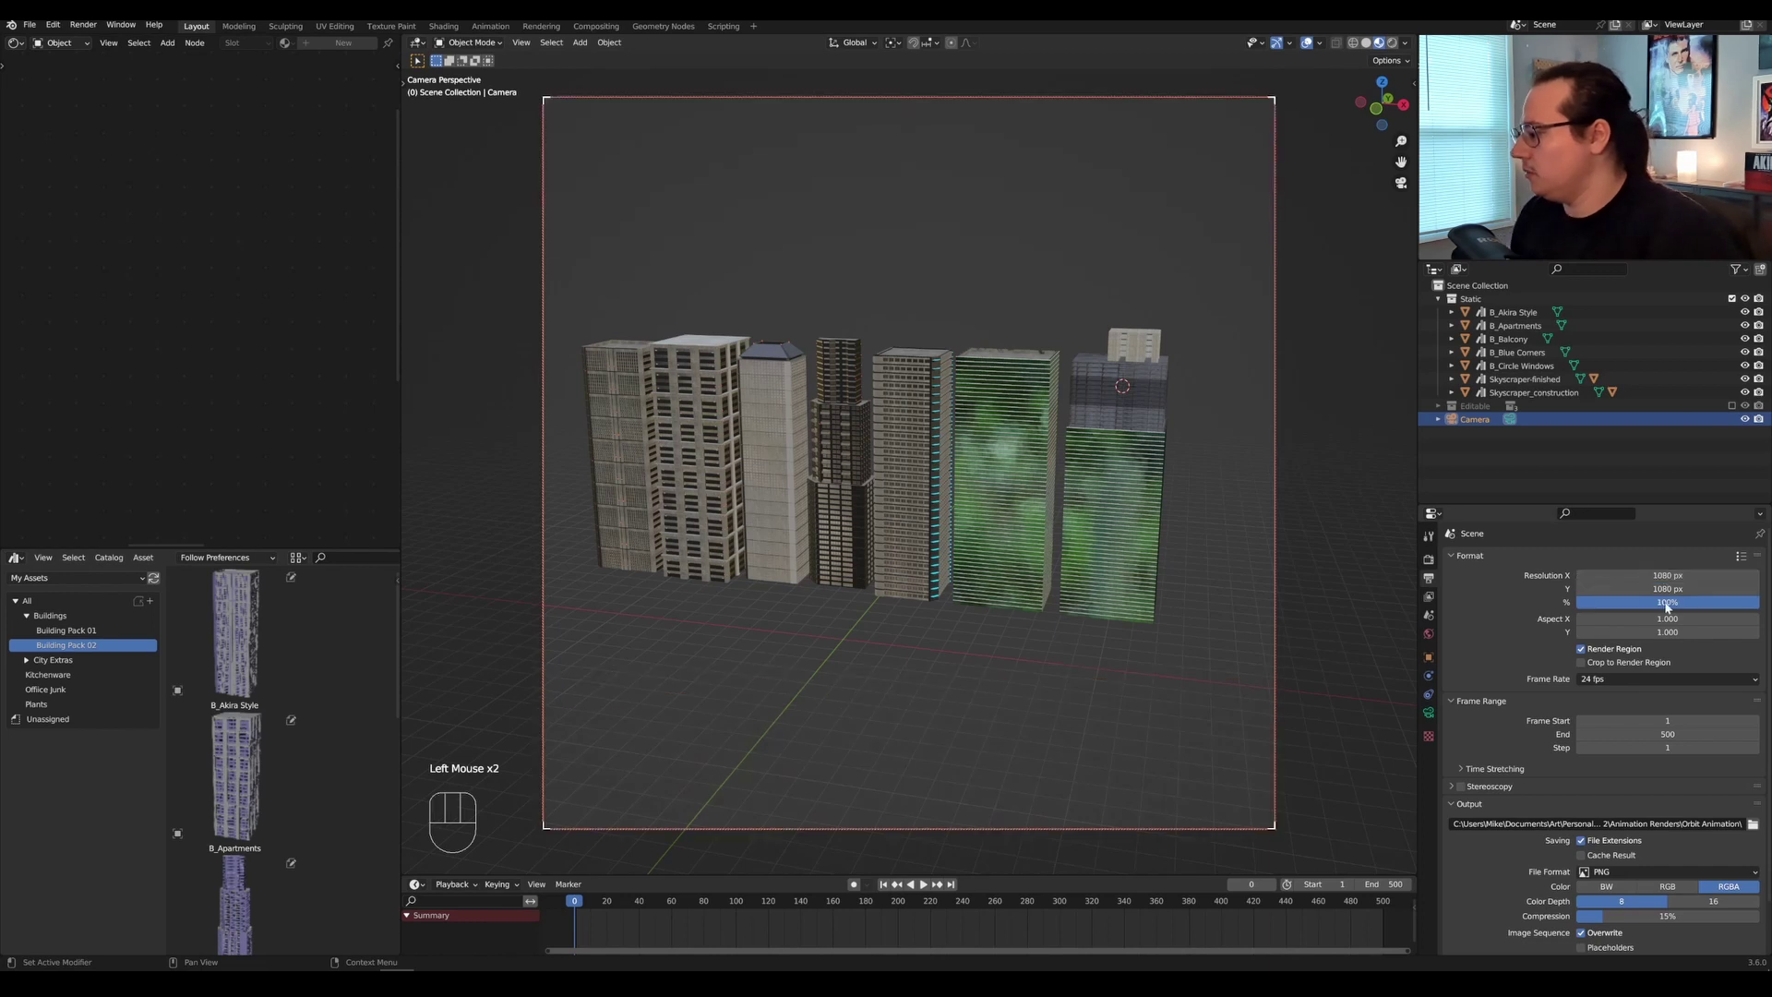
click(1666, 602)
key(Return)
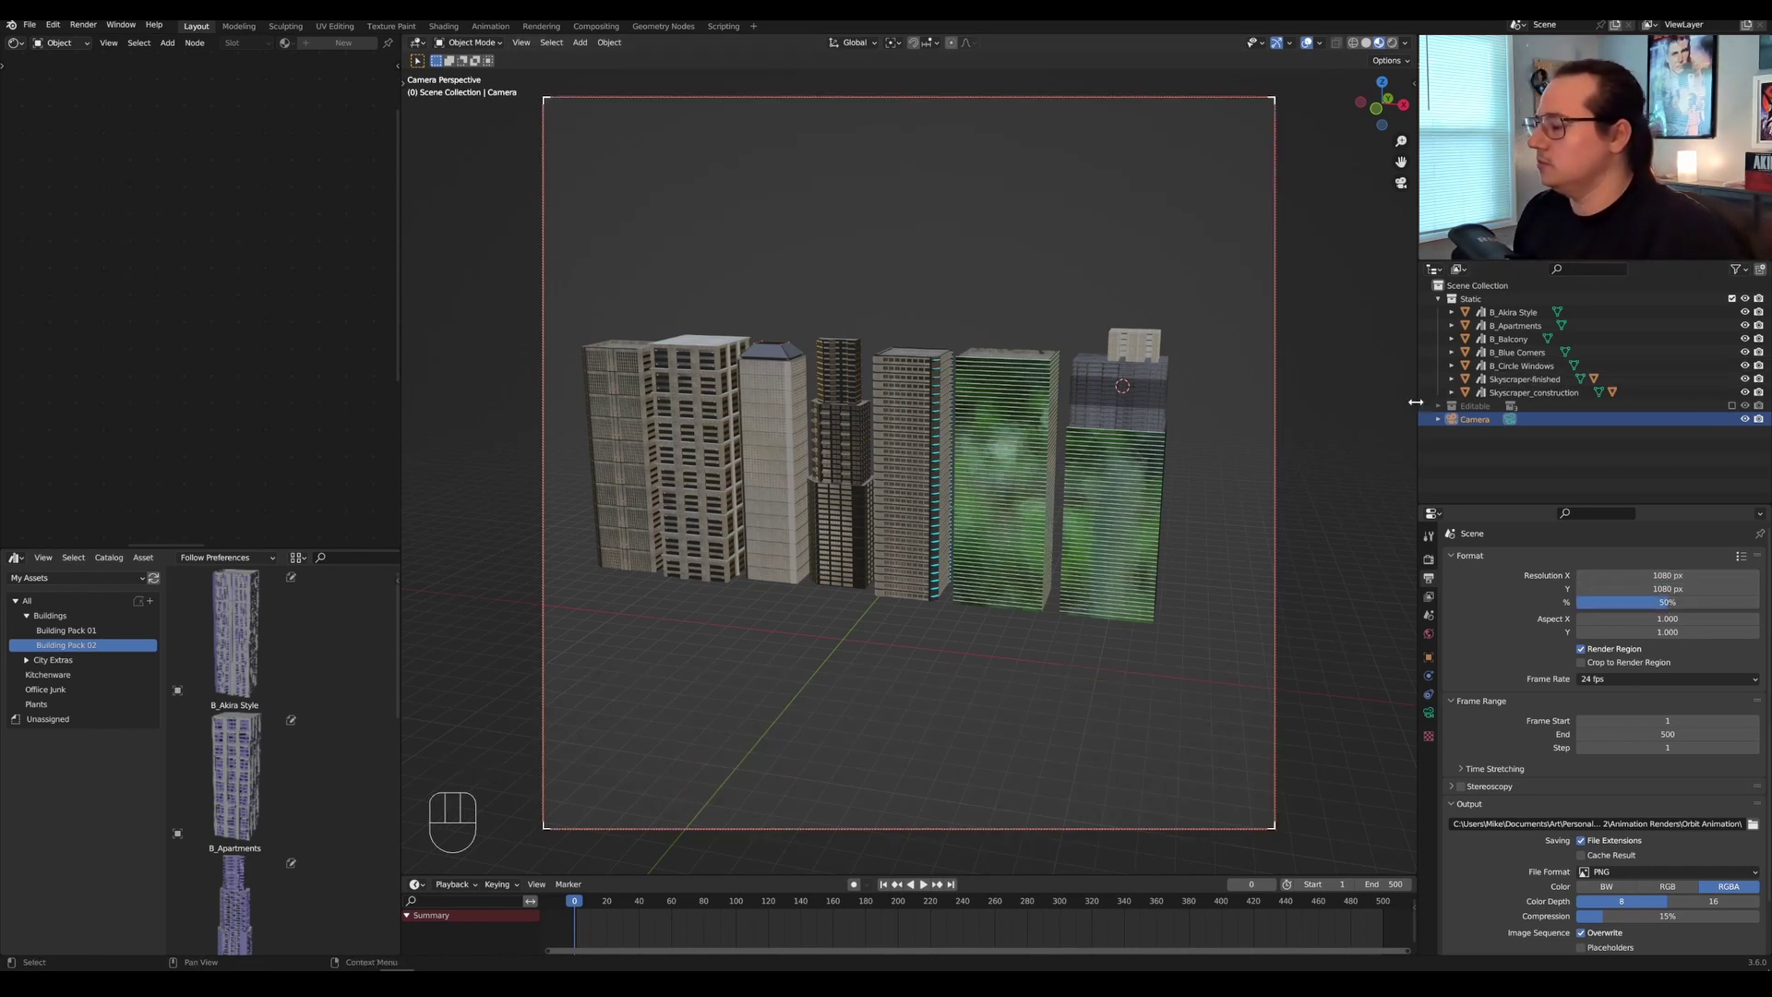
scroll(1004, 609, up, 1)
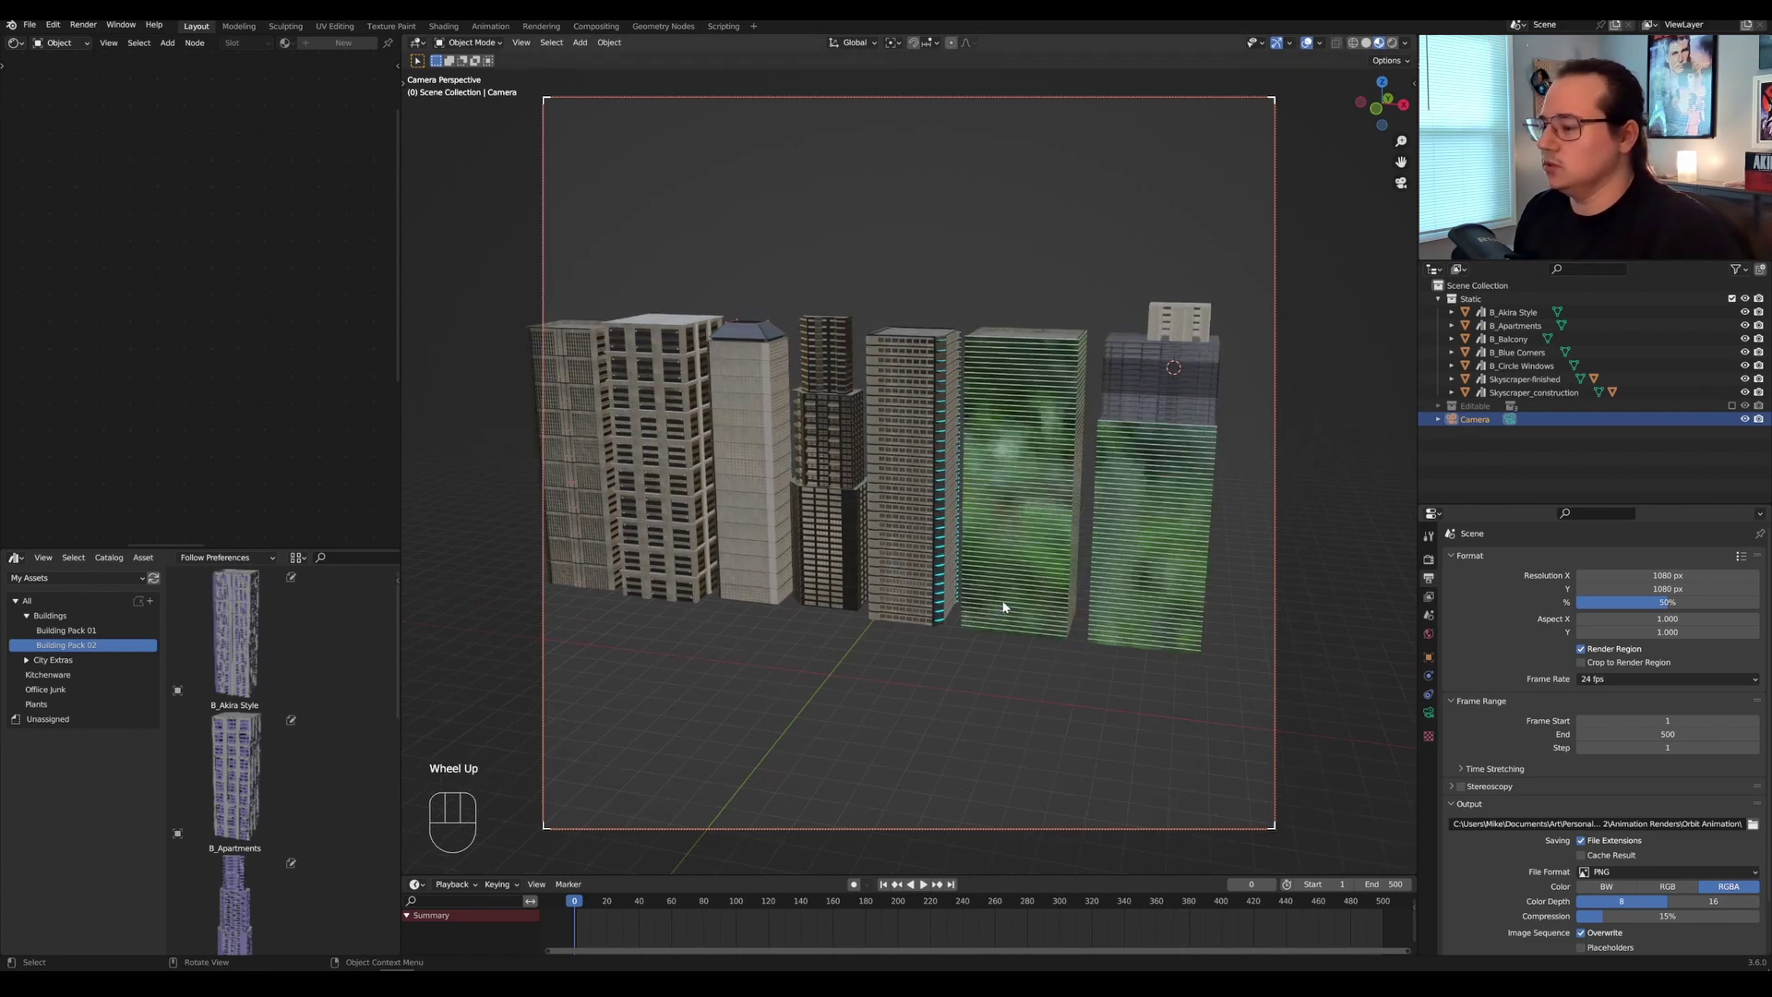
Reframe the camera closer to the row of buildings.
middle_drag(1004, 608, 1051, 612)
shift+middle_drag(1051, 613, 1098, 610)
scroll(1140, 591, up, 1)
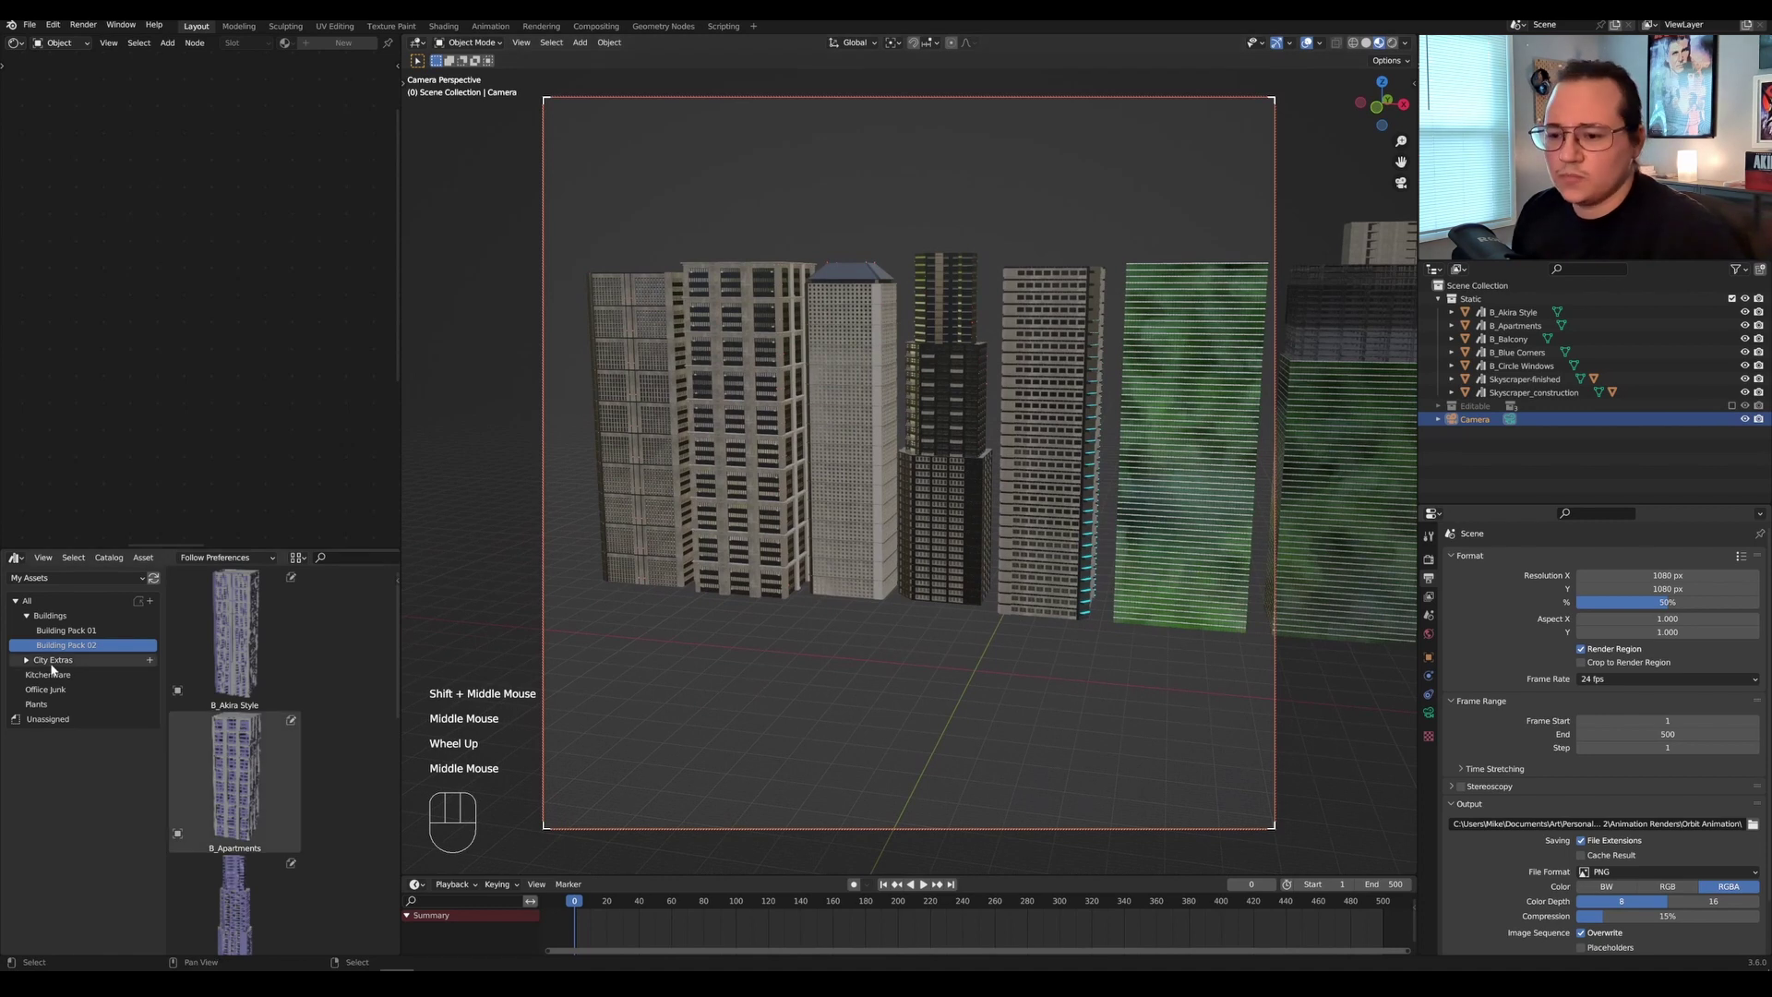
View the assets in the Plants catalog.
click(41, 704)
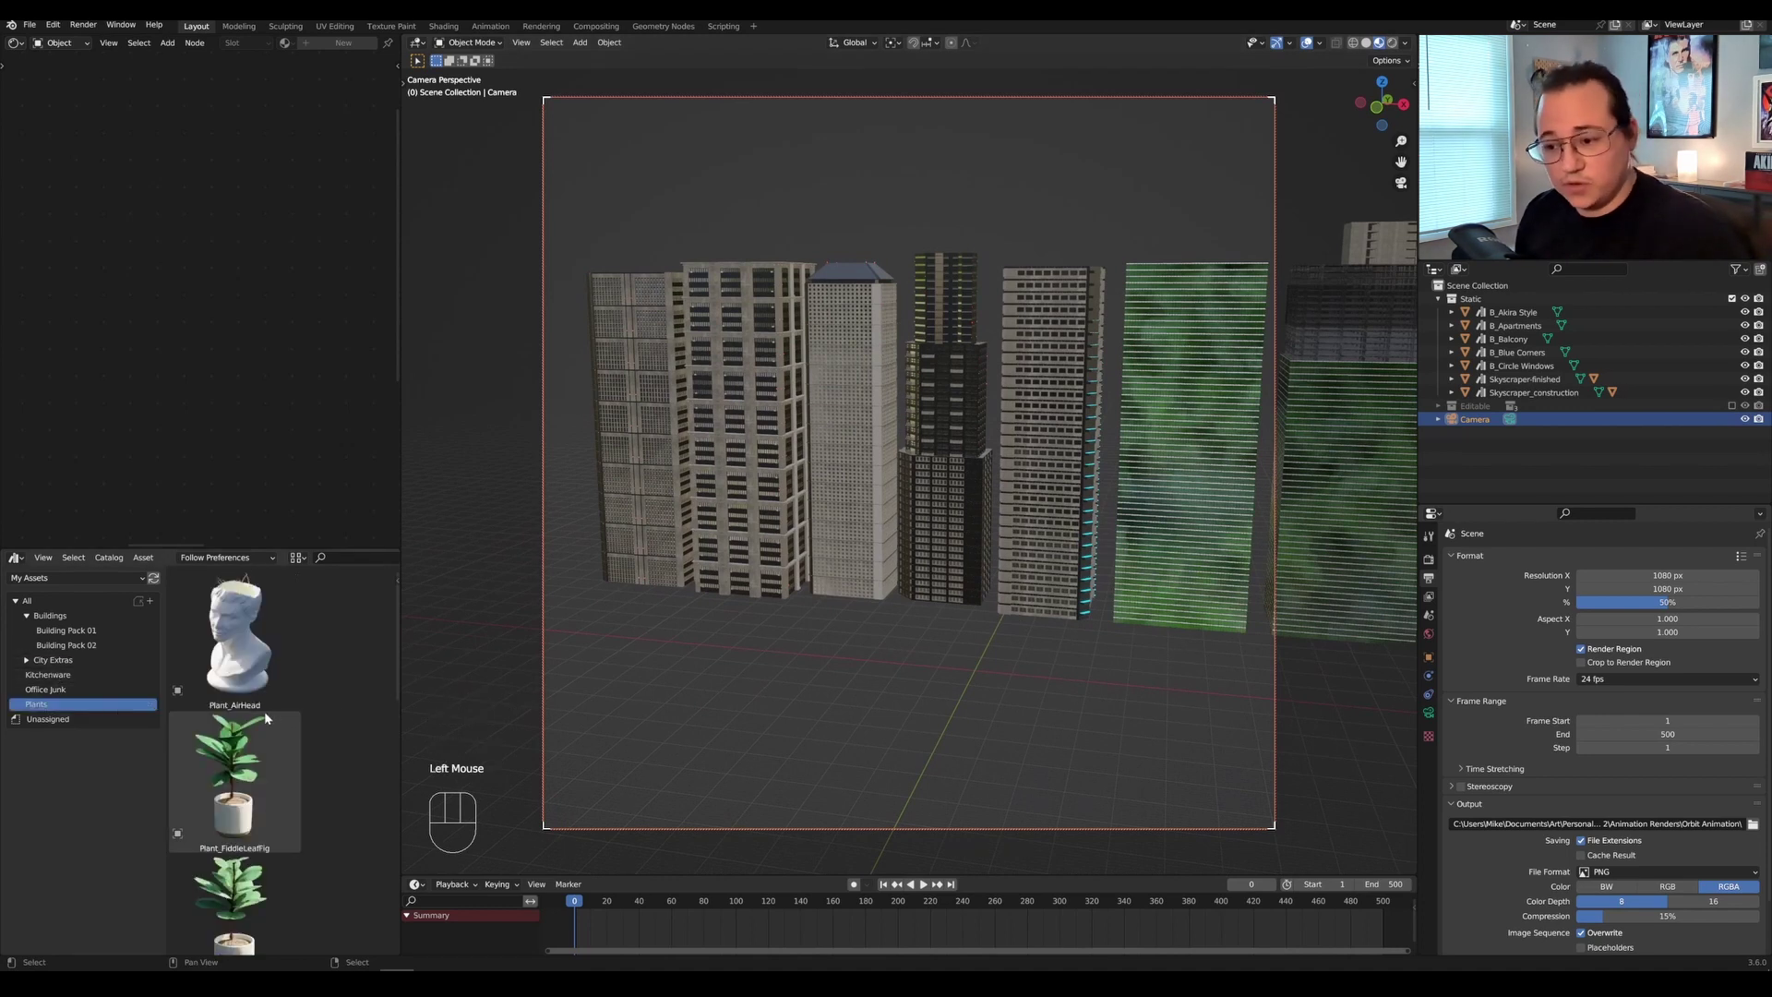
scroll(234, 761, down, 2)
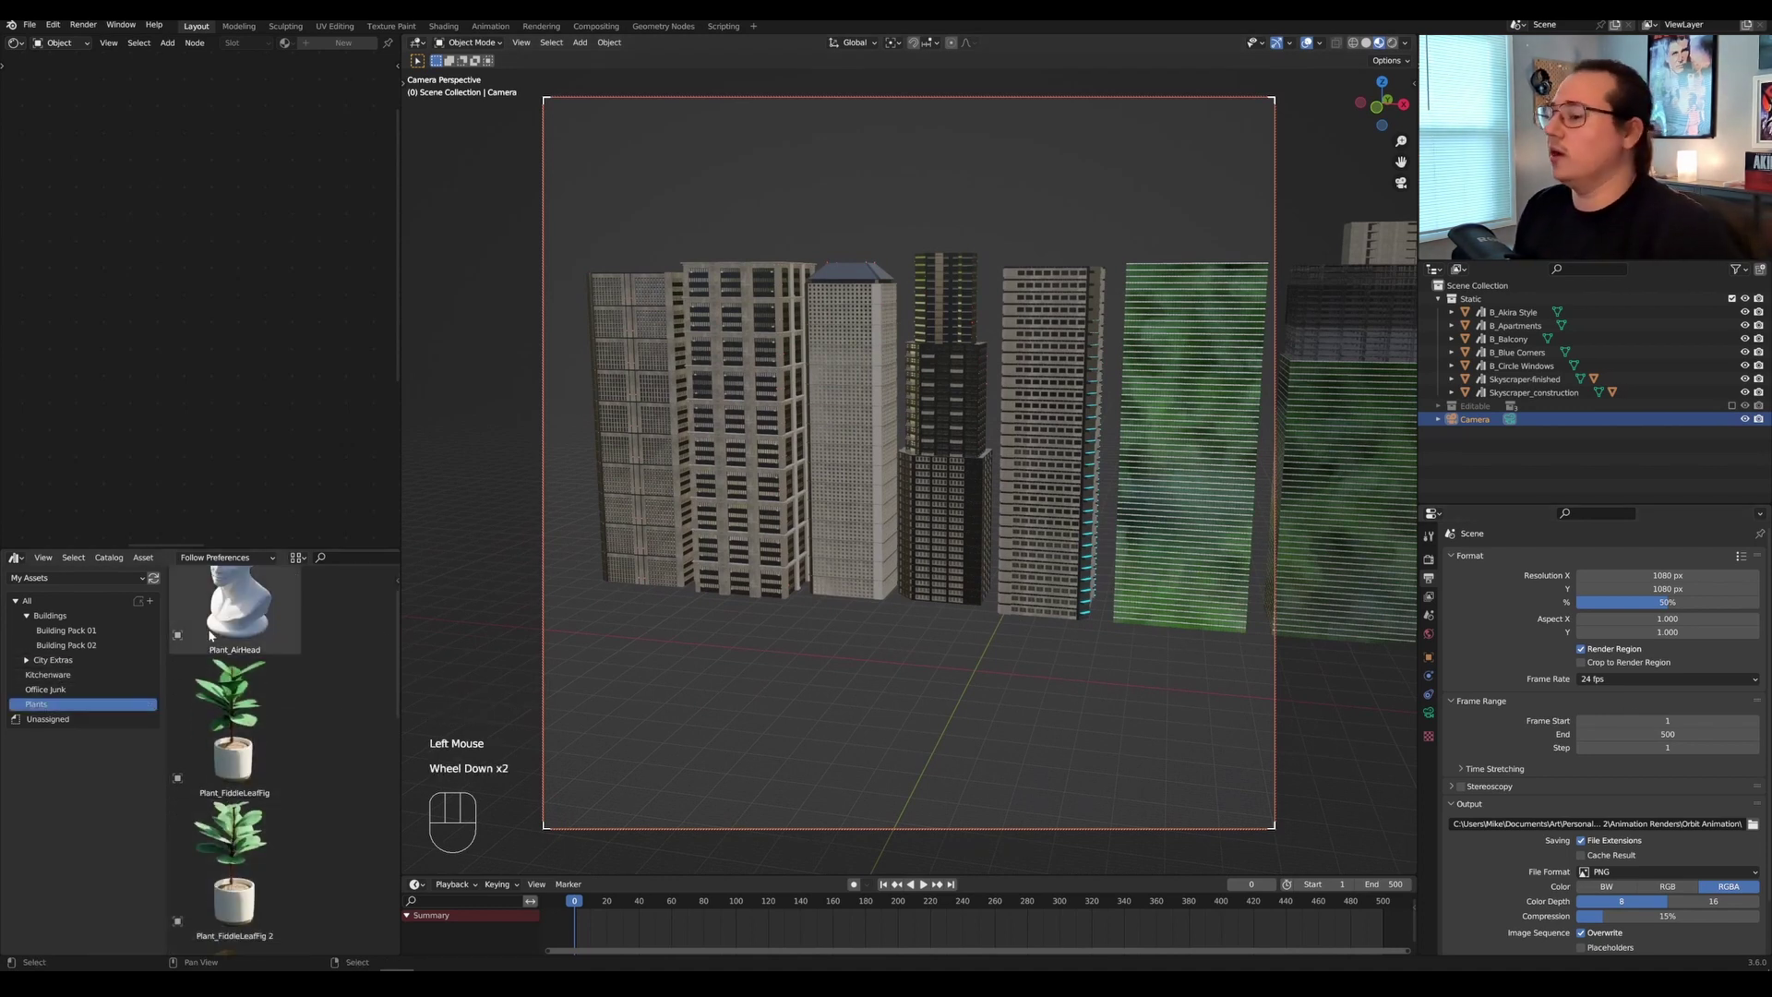
Switch the camera to Orthographic, set its Orthographic Scale to 123.1, and frame the middle towers from base to roof.
click(1429, 714)
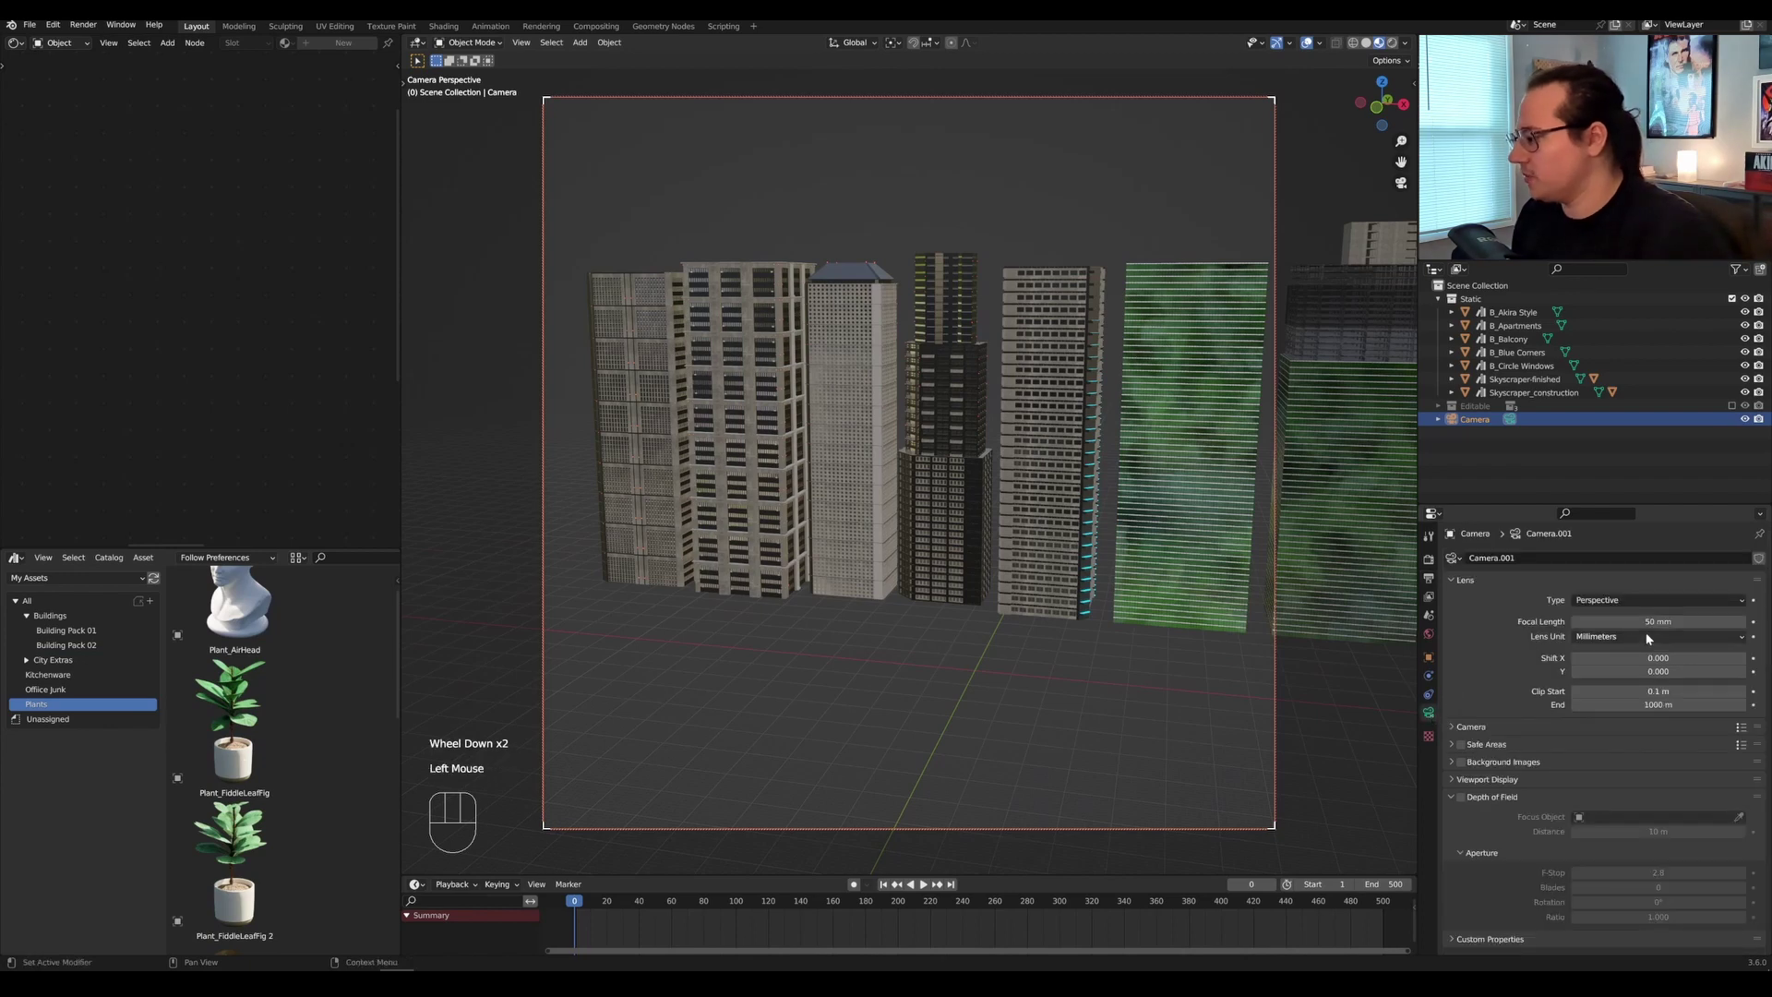
click(1676, 603)
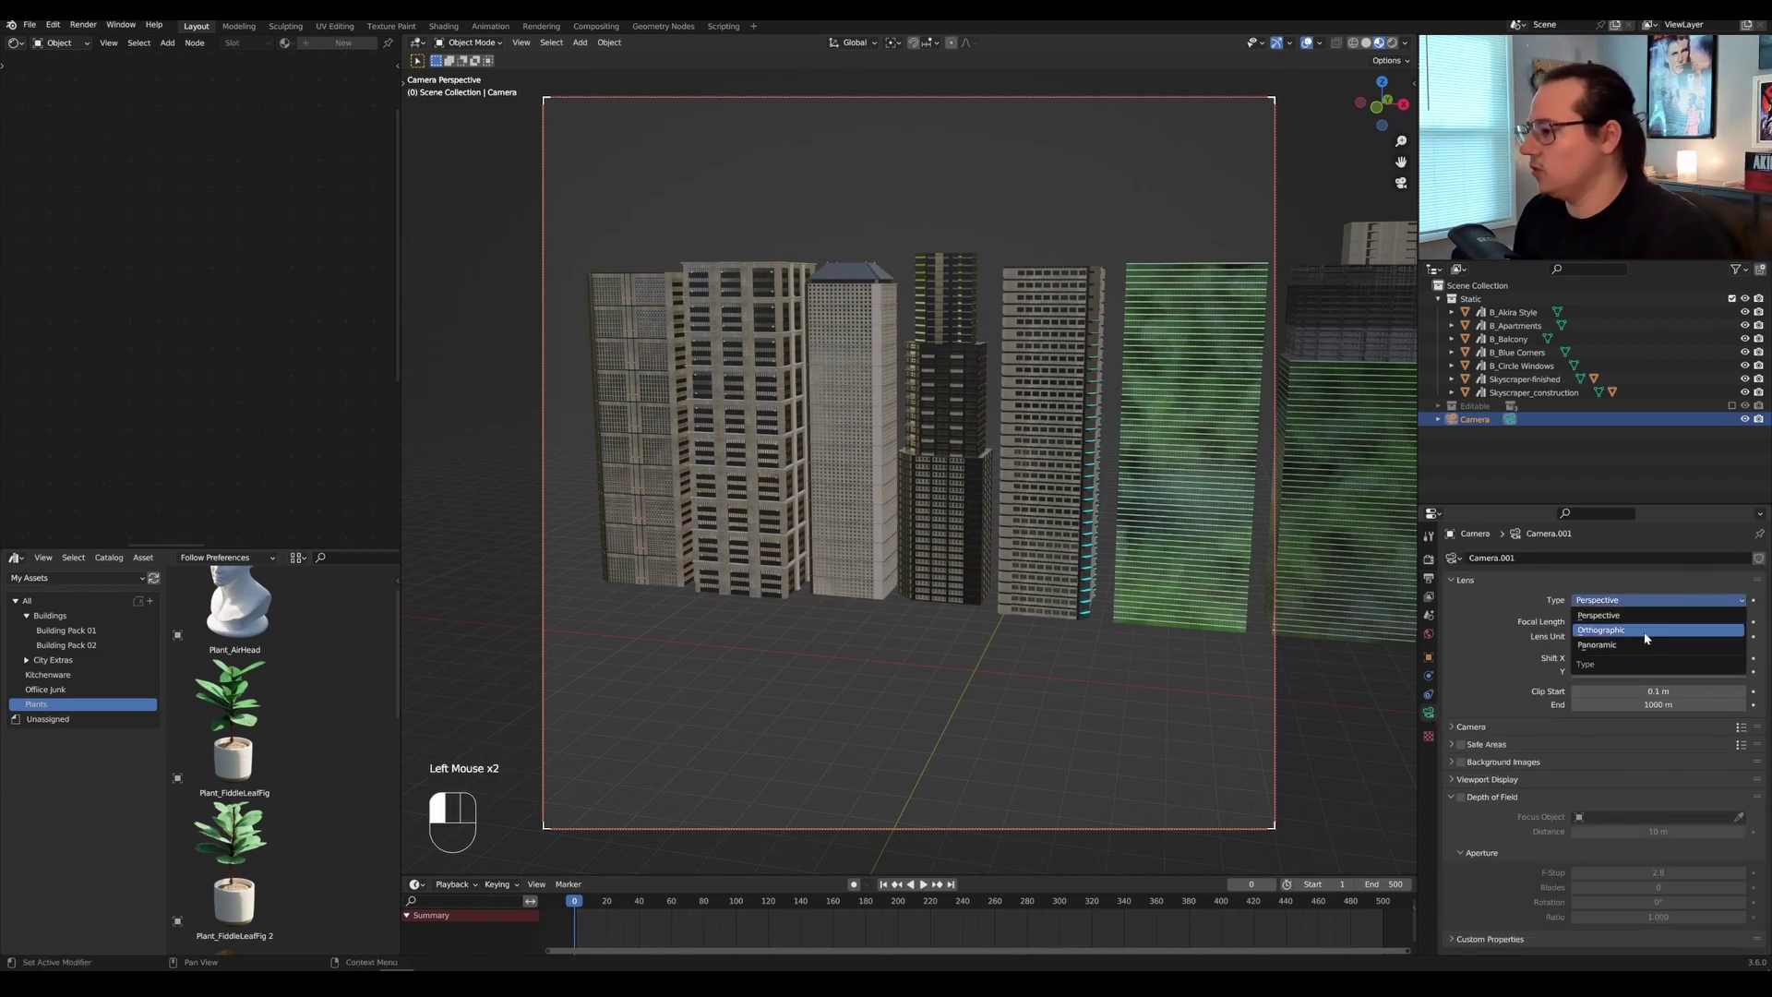
click(1646, 634)
scroll(1015, 550, down, 2)
scroll(969, 546, up, 2)
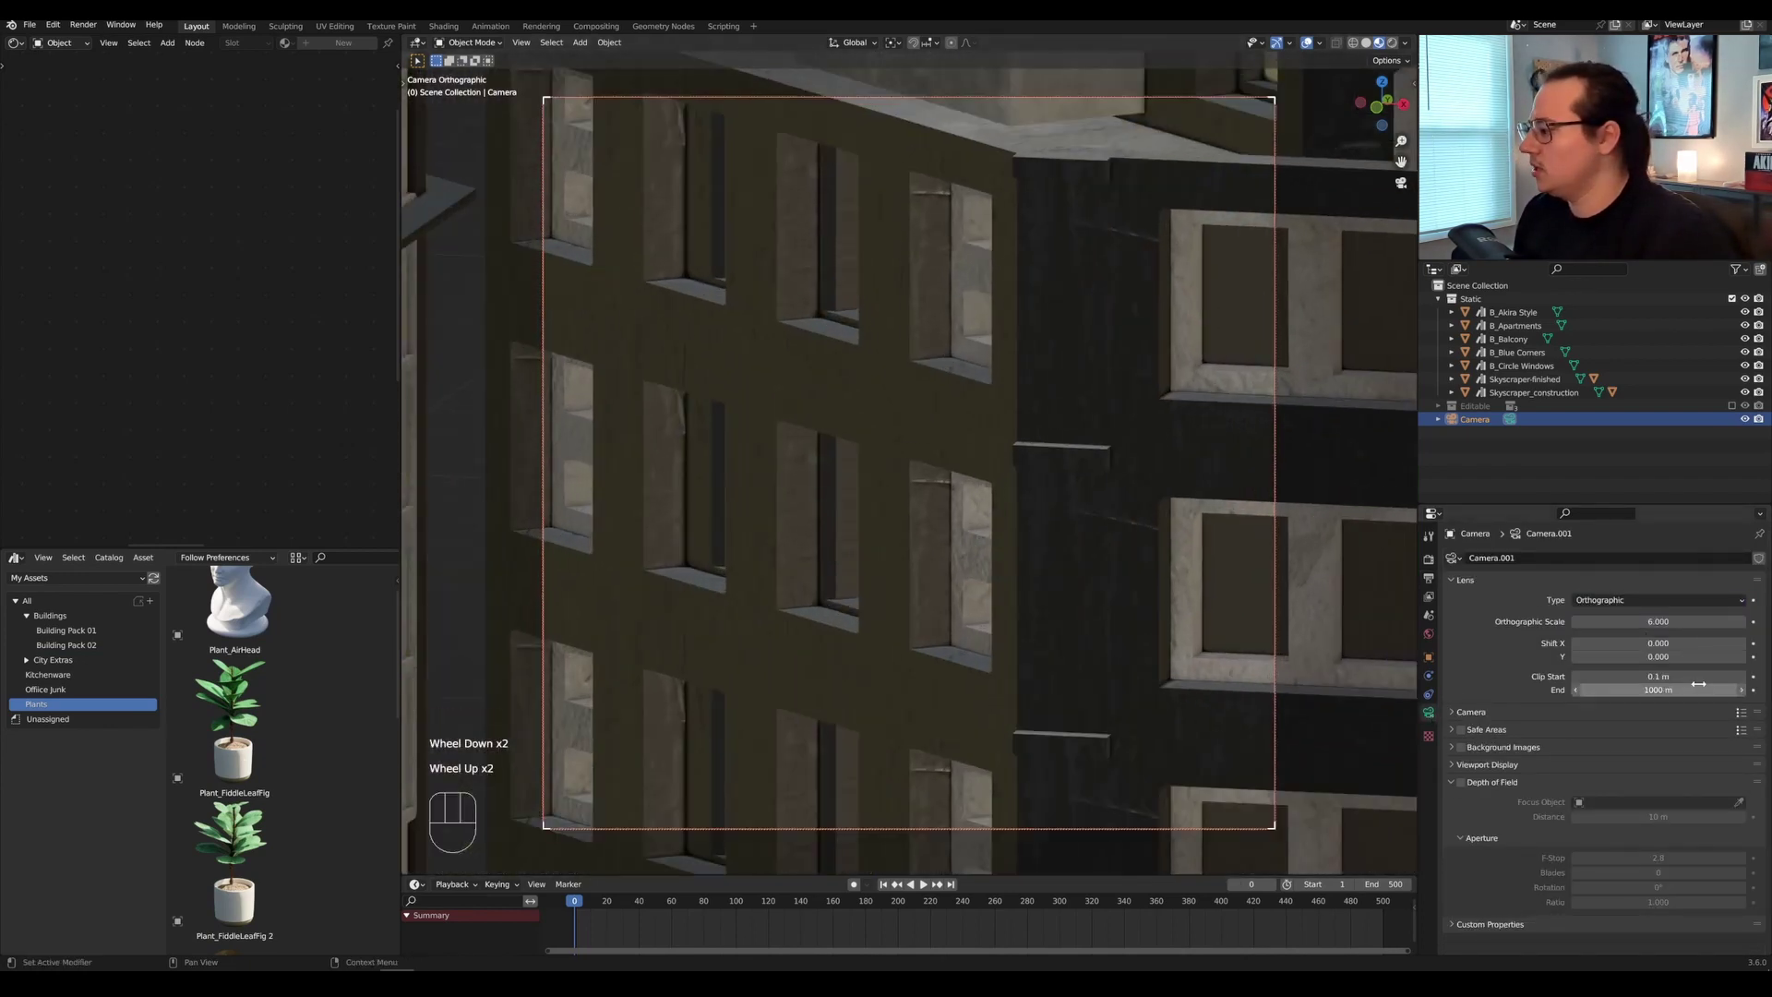
mouse_move(1698, 621)
mouse_down()
mouse_move(1771, 621)
mouse_move(1668, 622)
mouse_up()
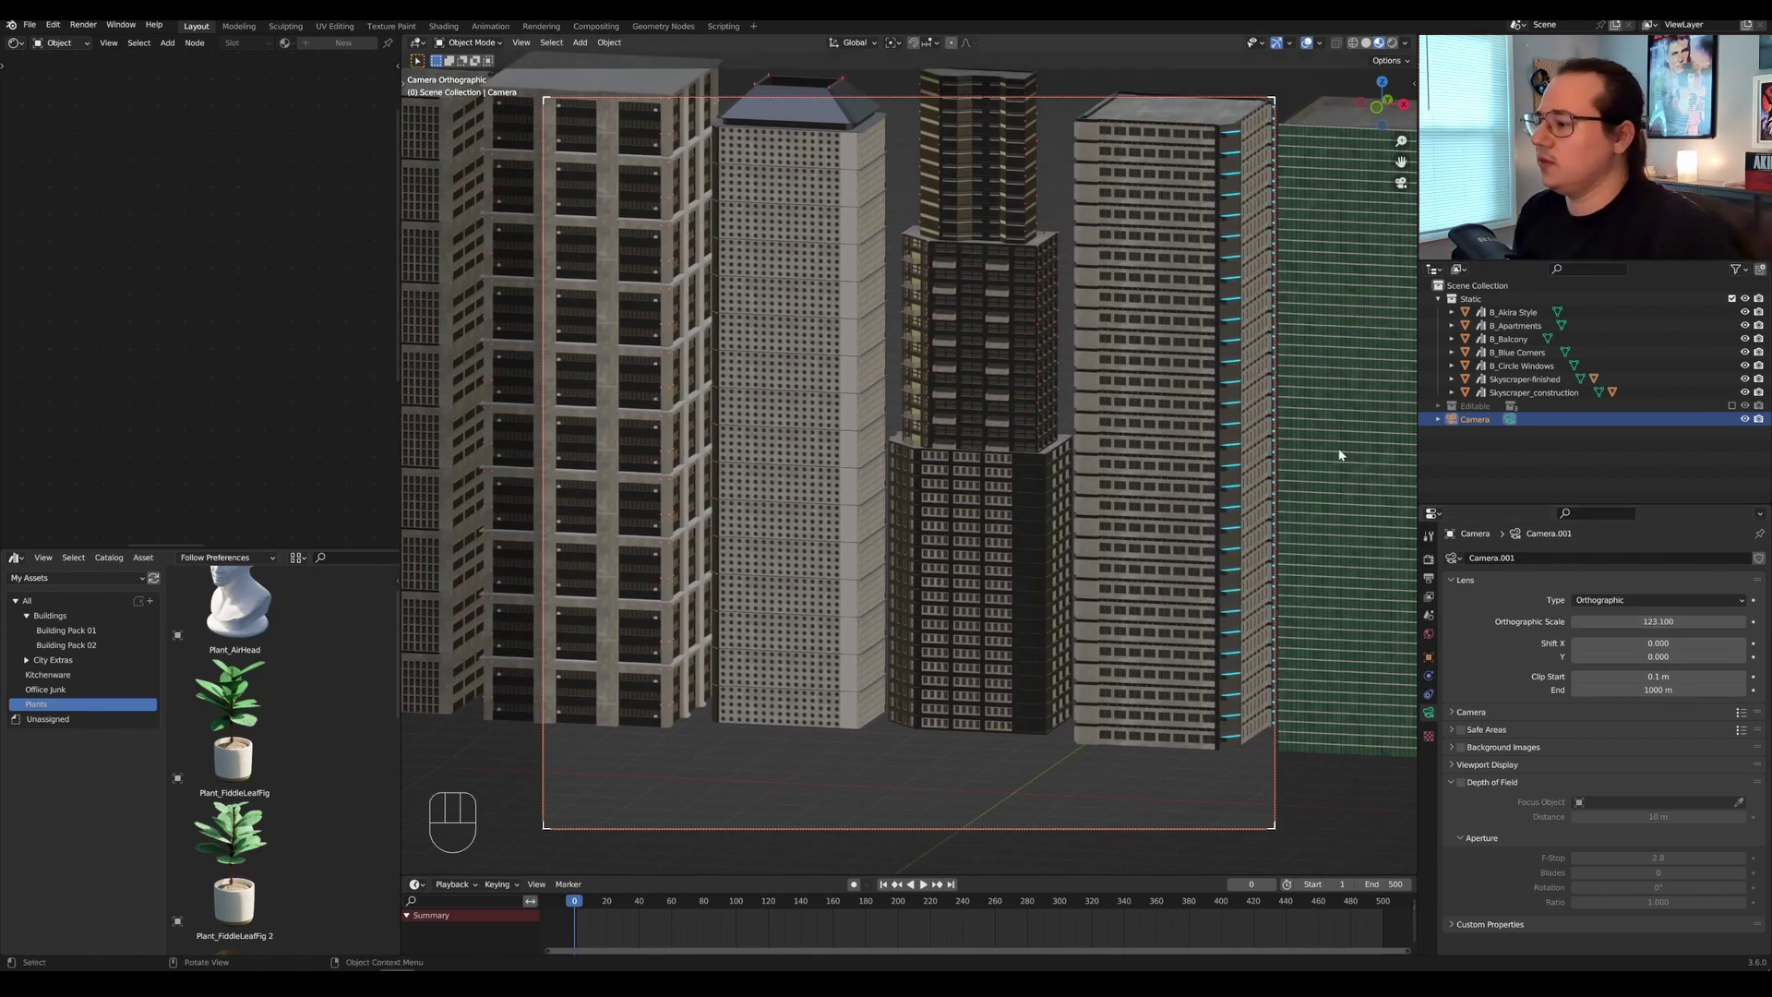
shift+middle_drag(1017, 356, 1033, 464)
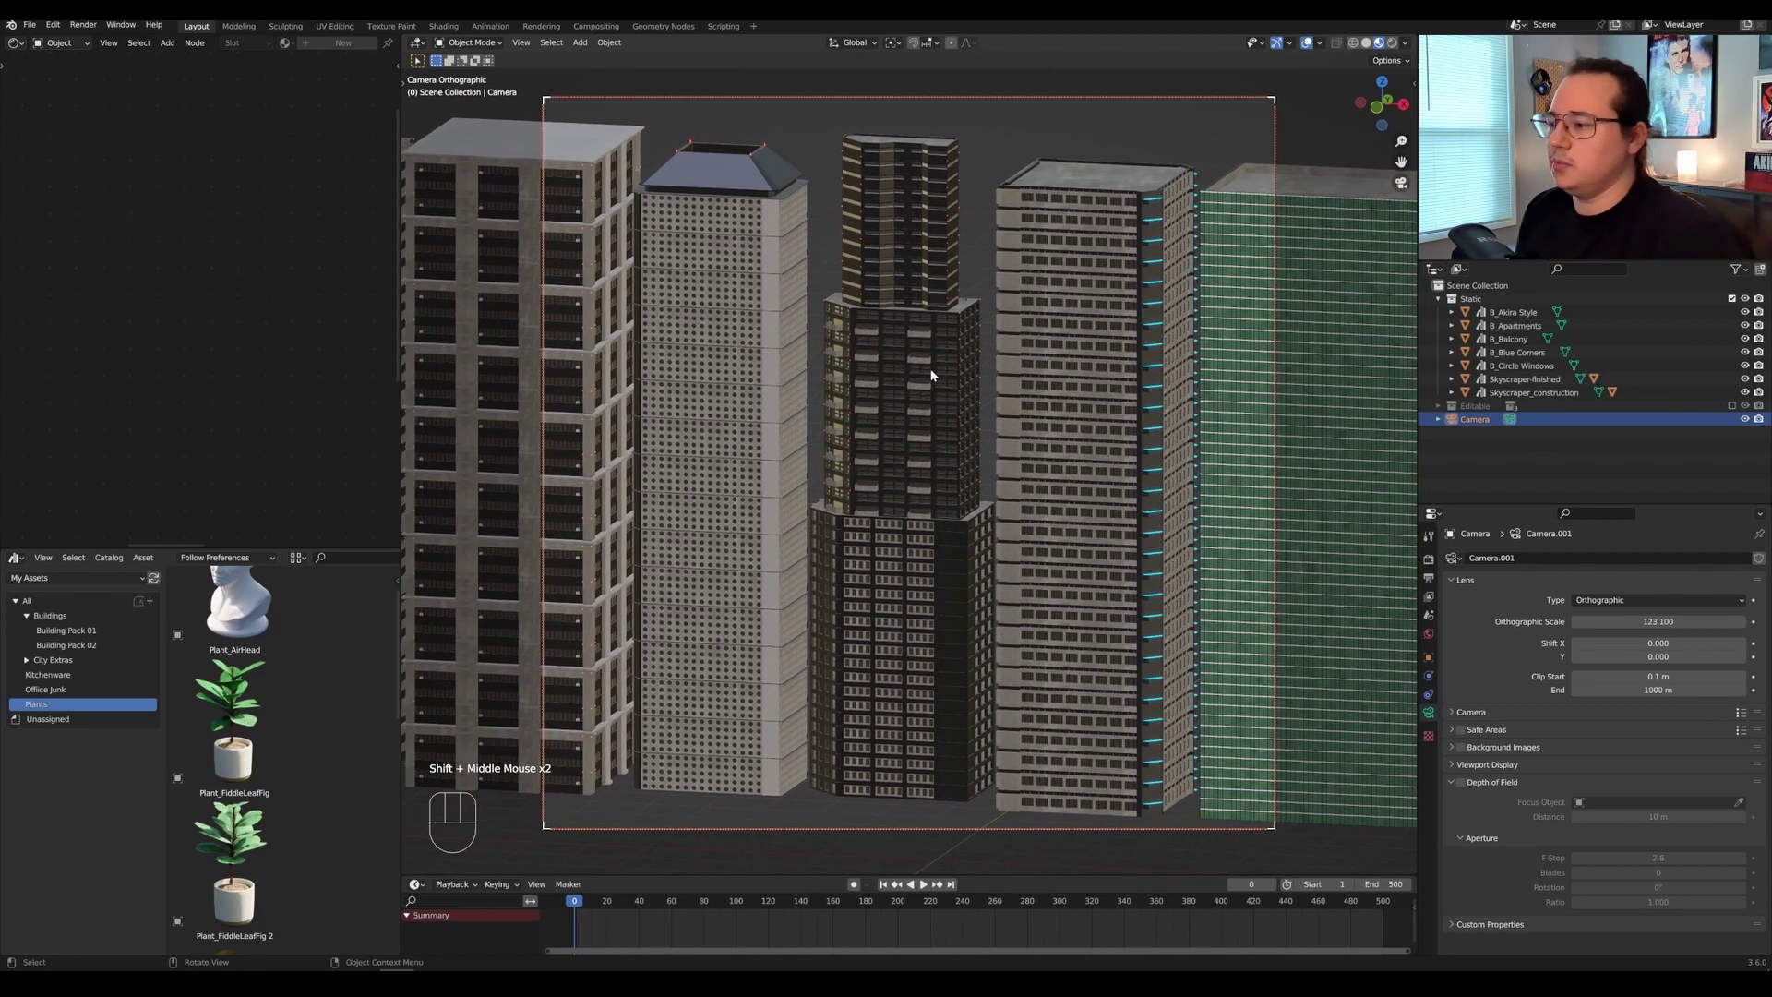
scroll(932, 373, down, 1)
scroll(932, 370, up, 1)
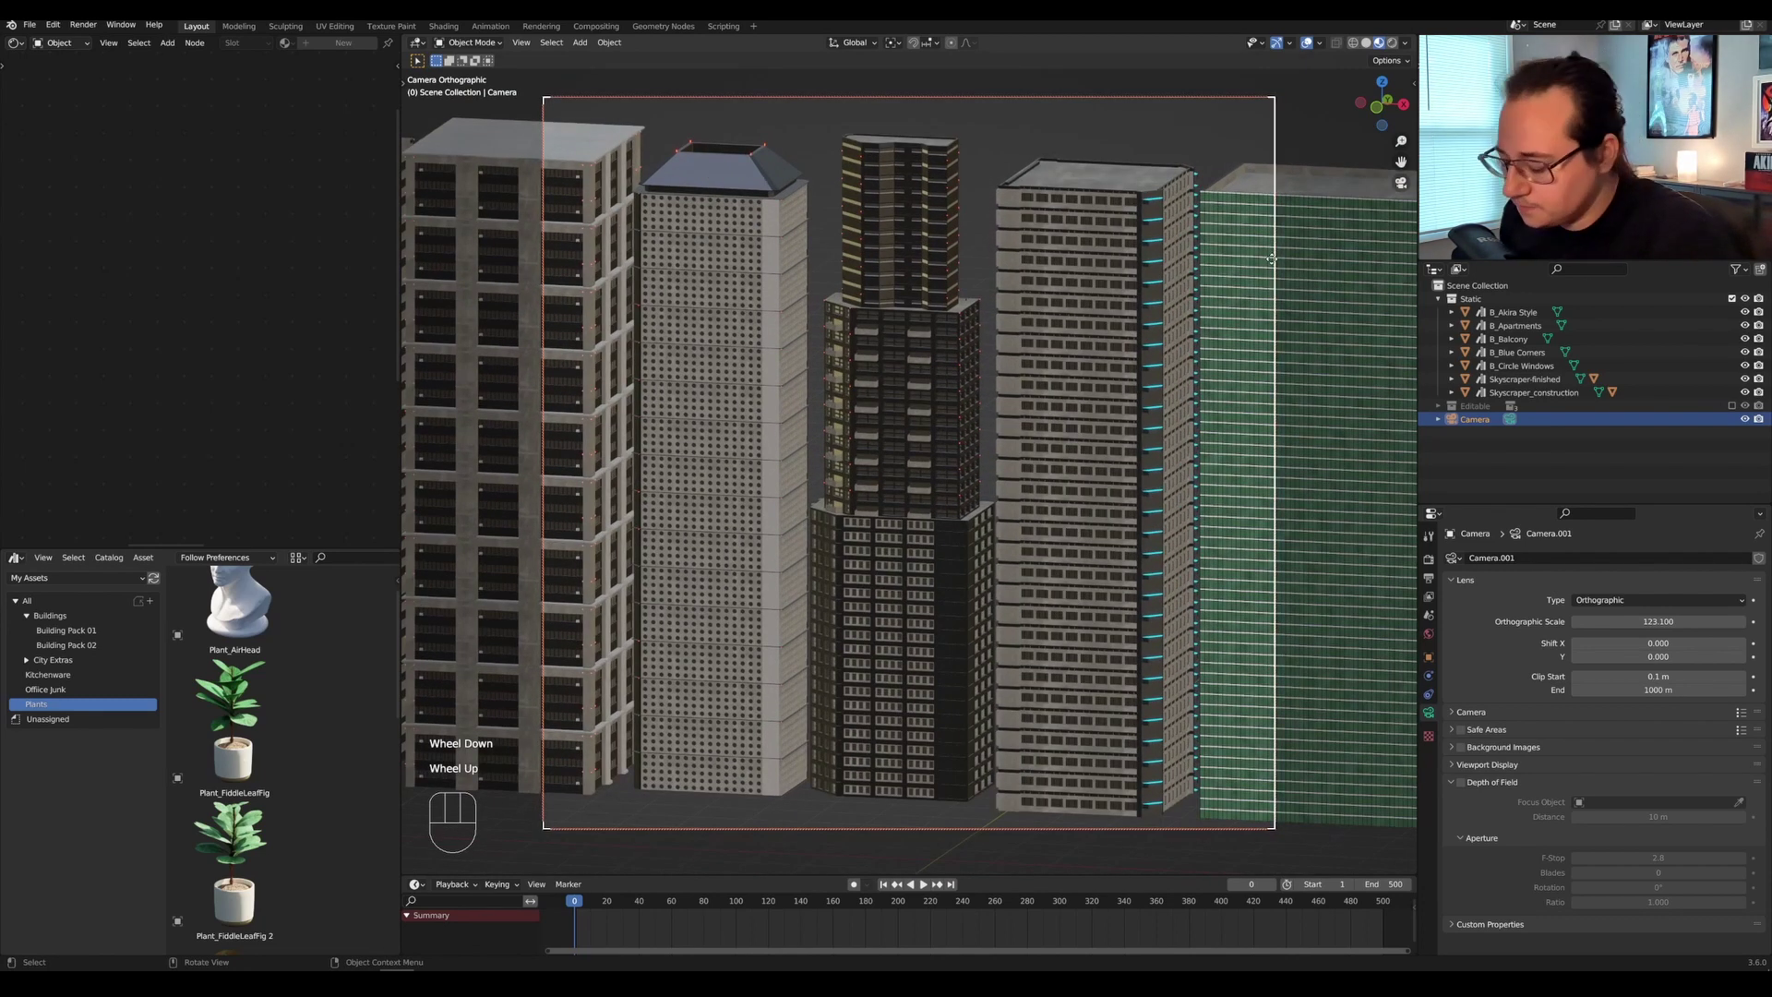
Turn off the Camera to View lock and zoom and pan the view around the camera frame.
key(n)
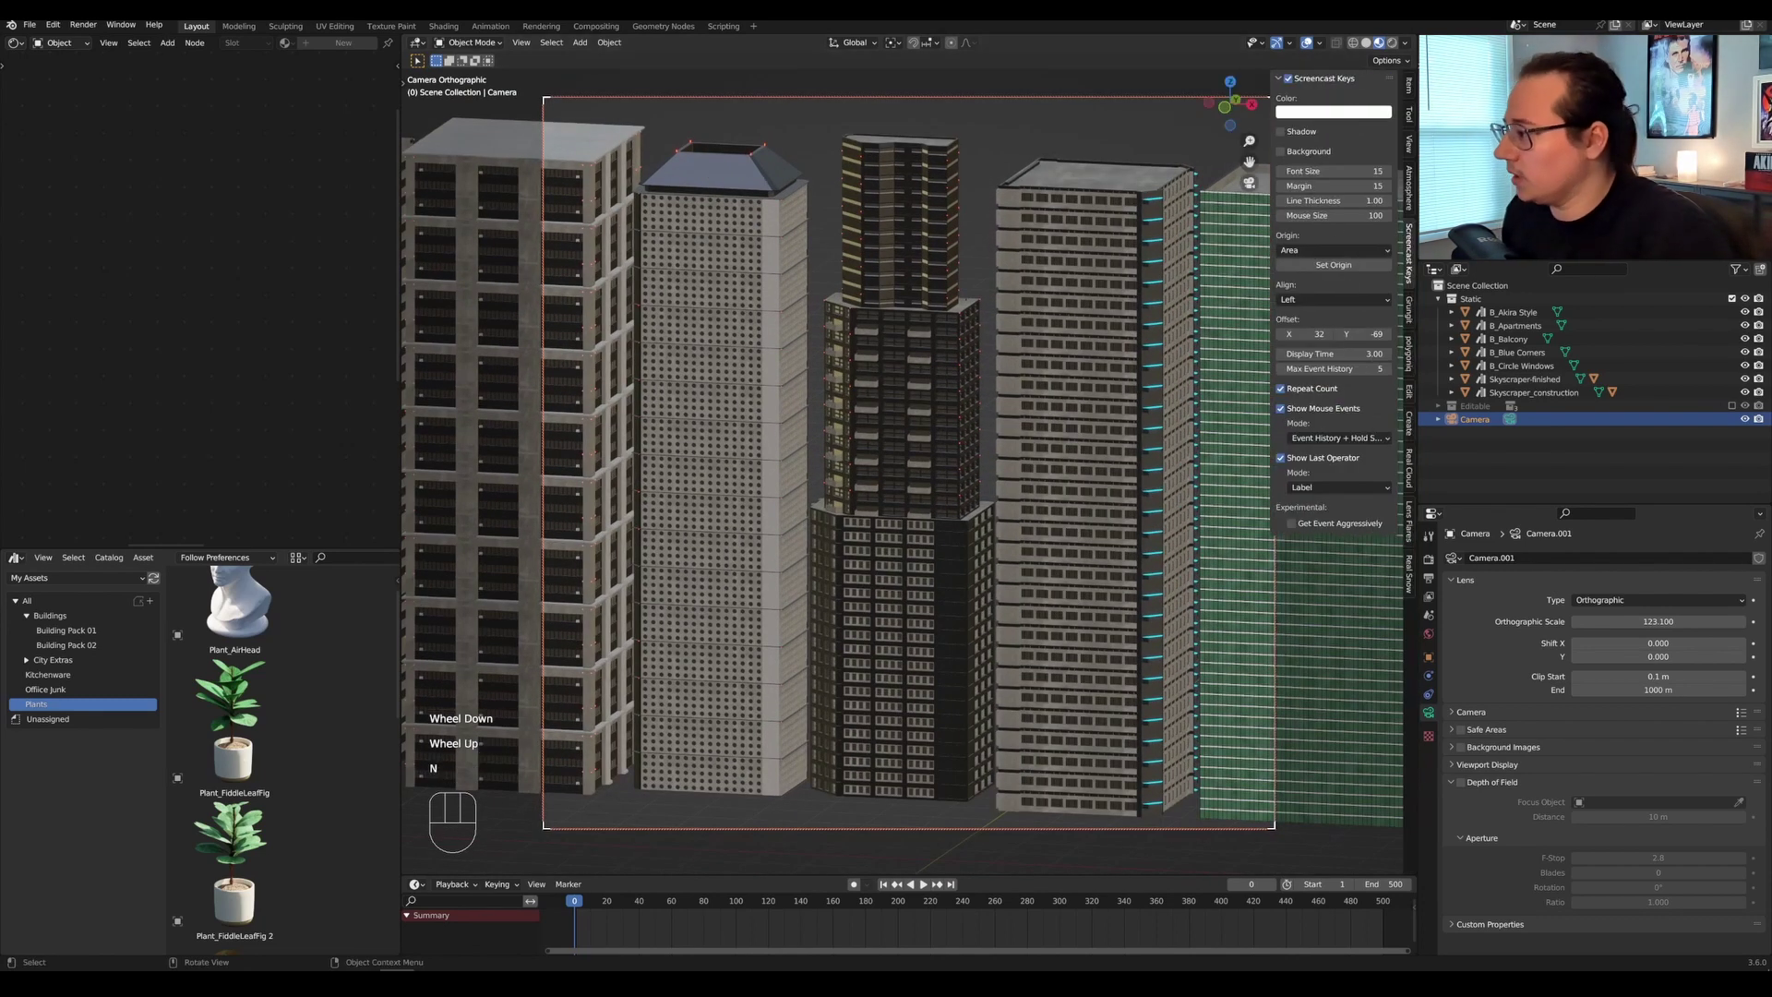
click(1408, 143)
scroll(955, 417, down, 2)
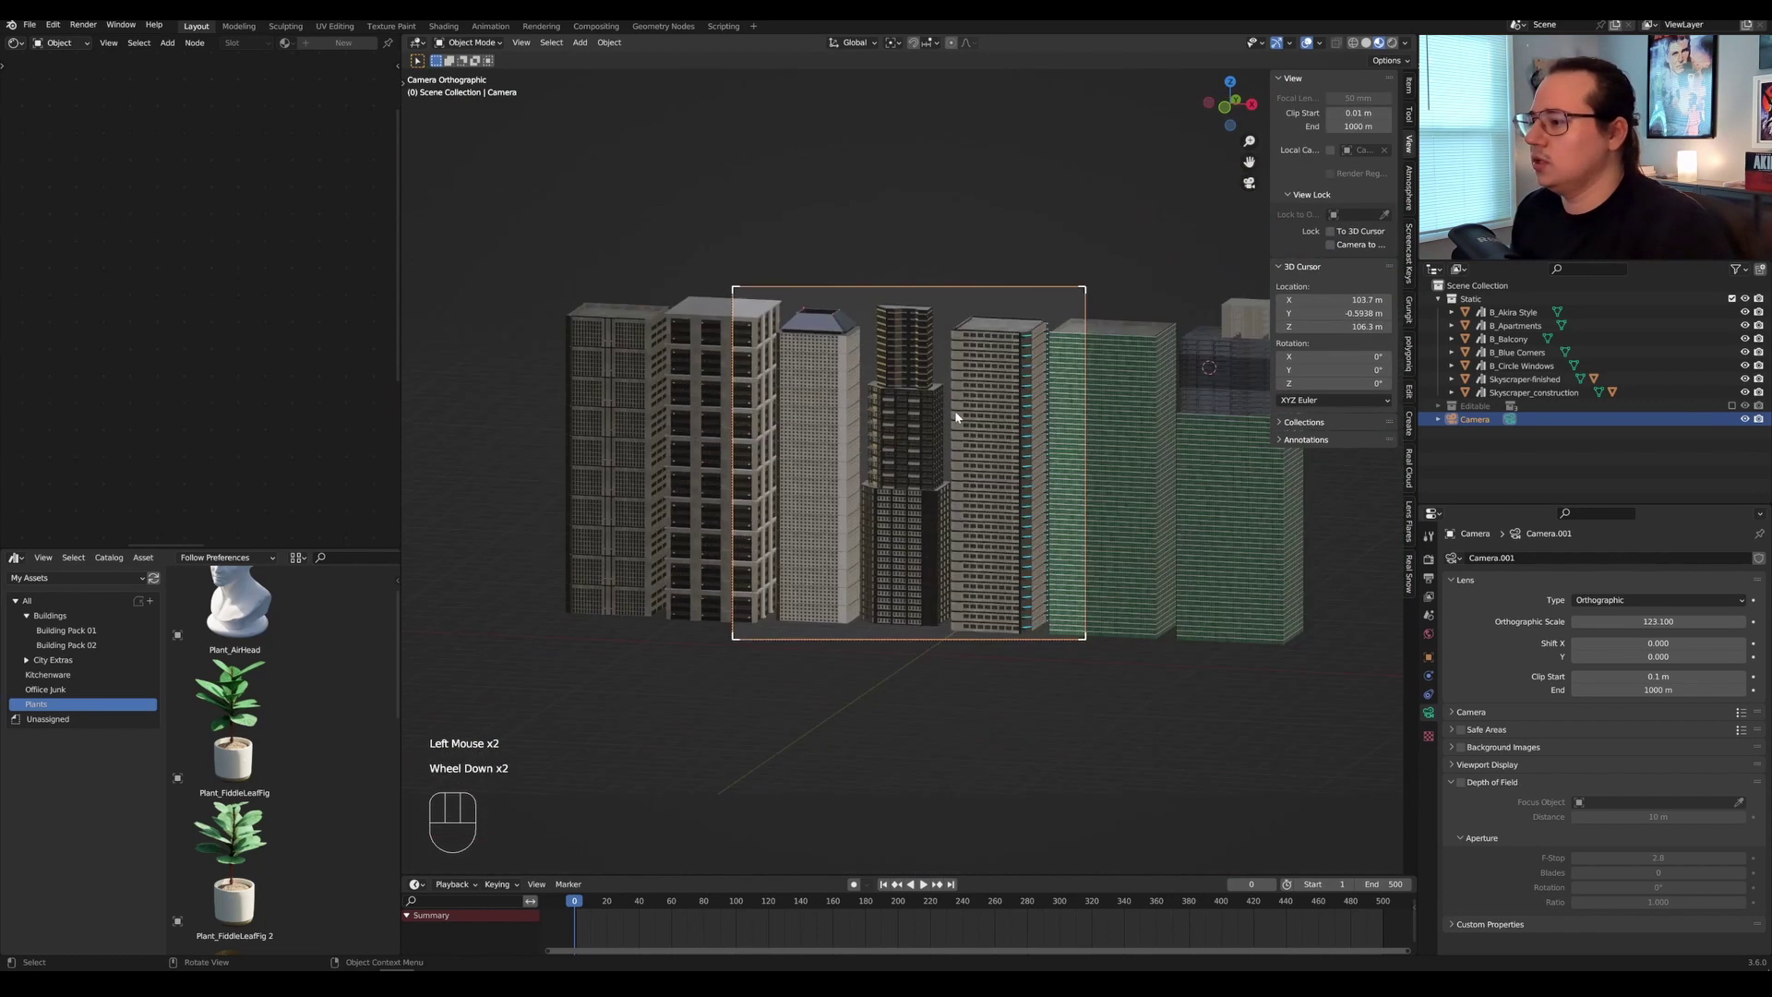
scroll(956, 416, down, 3)
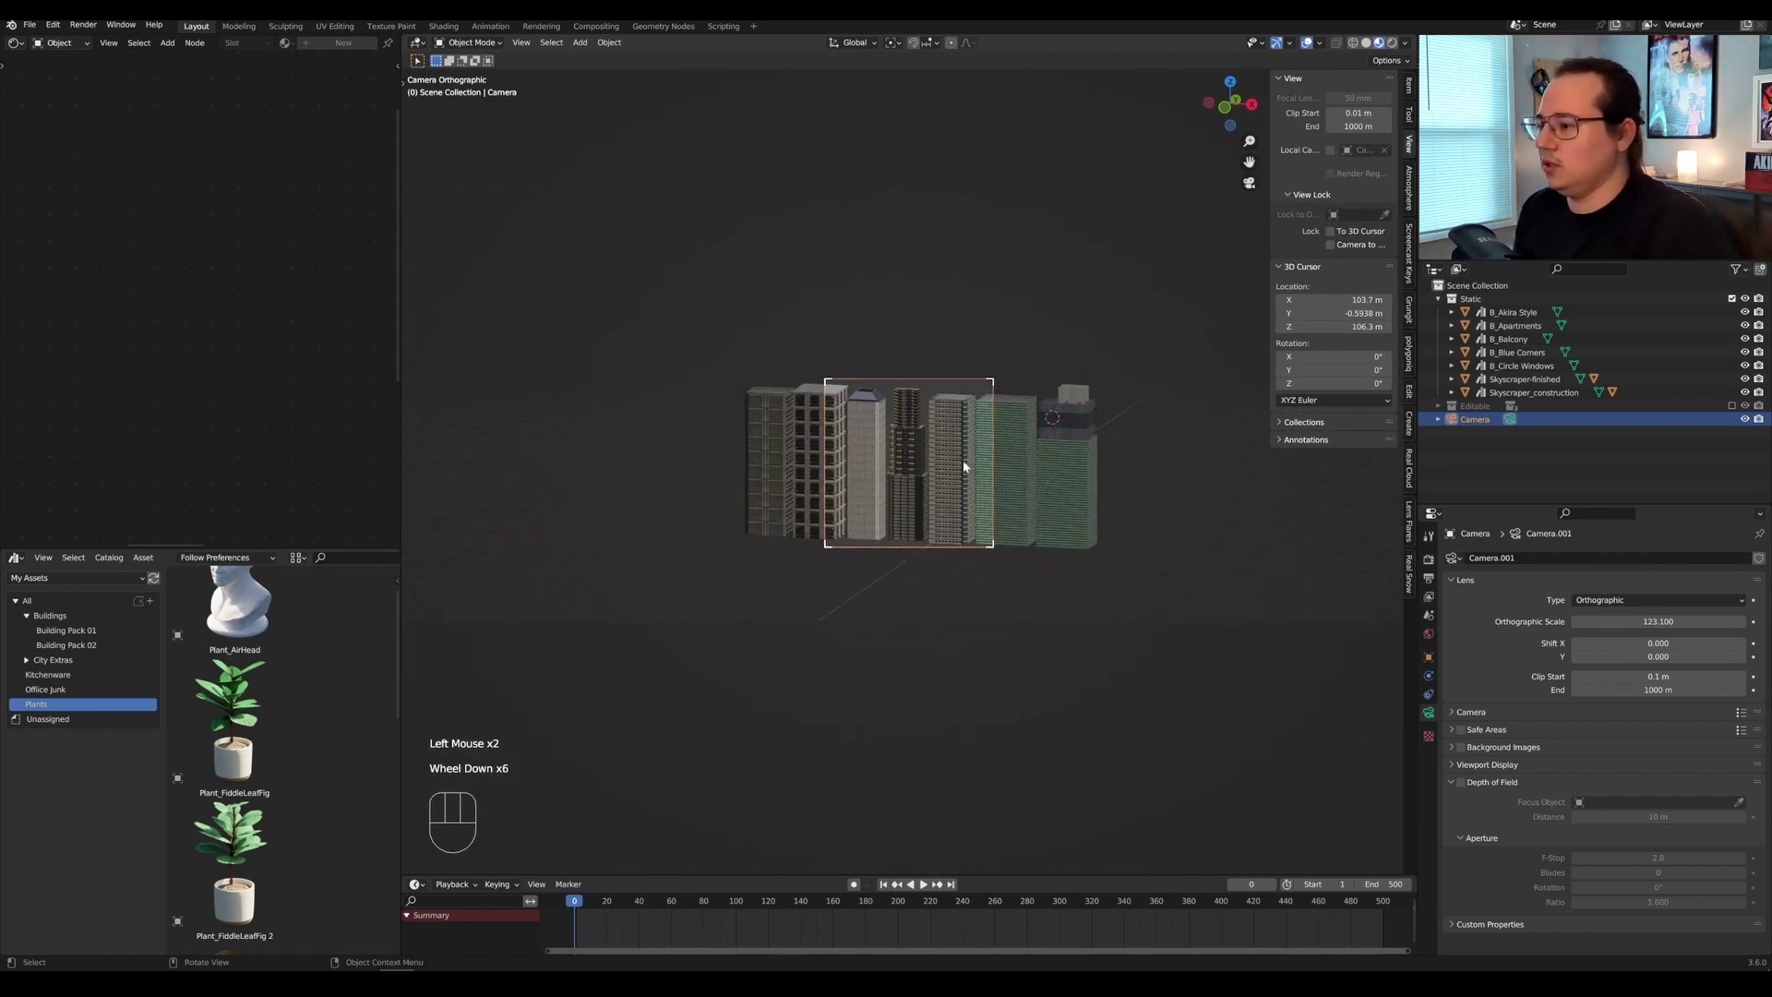
scroll(963, 466, up, 4)
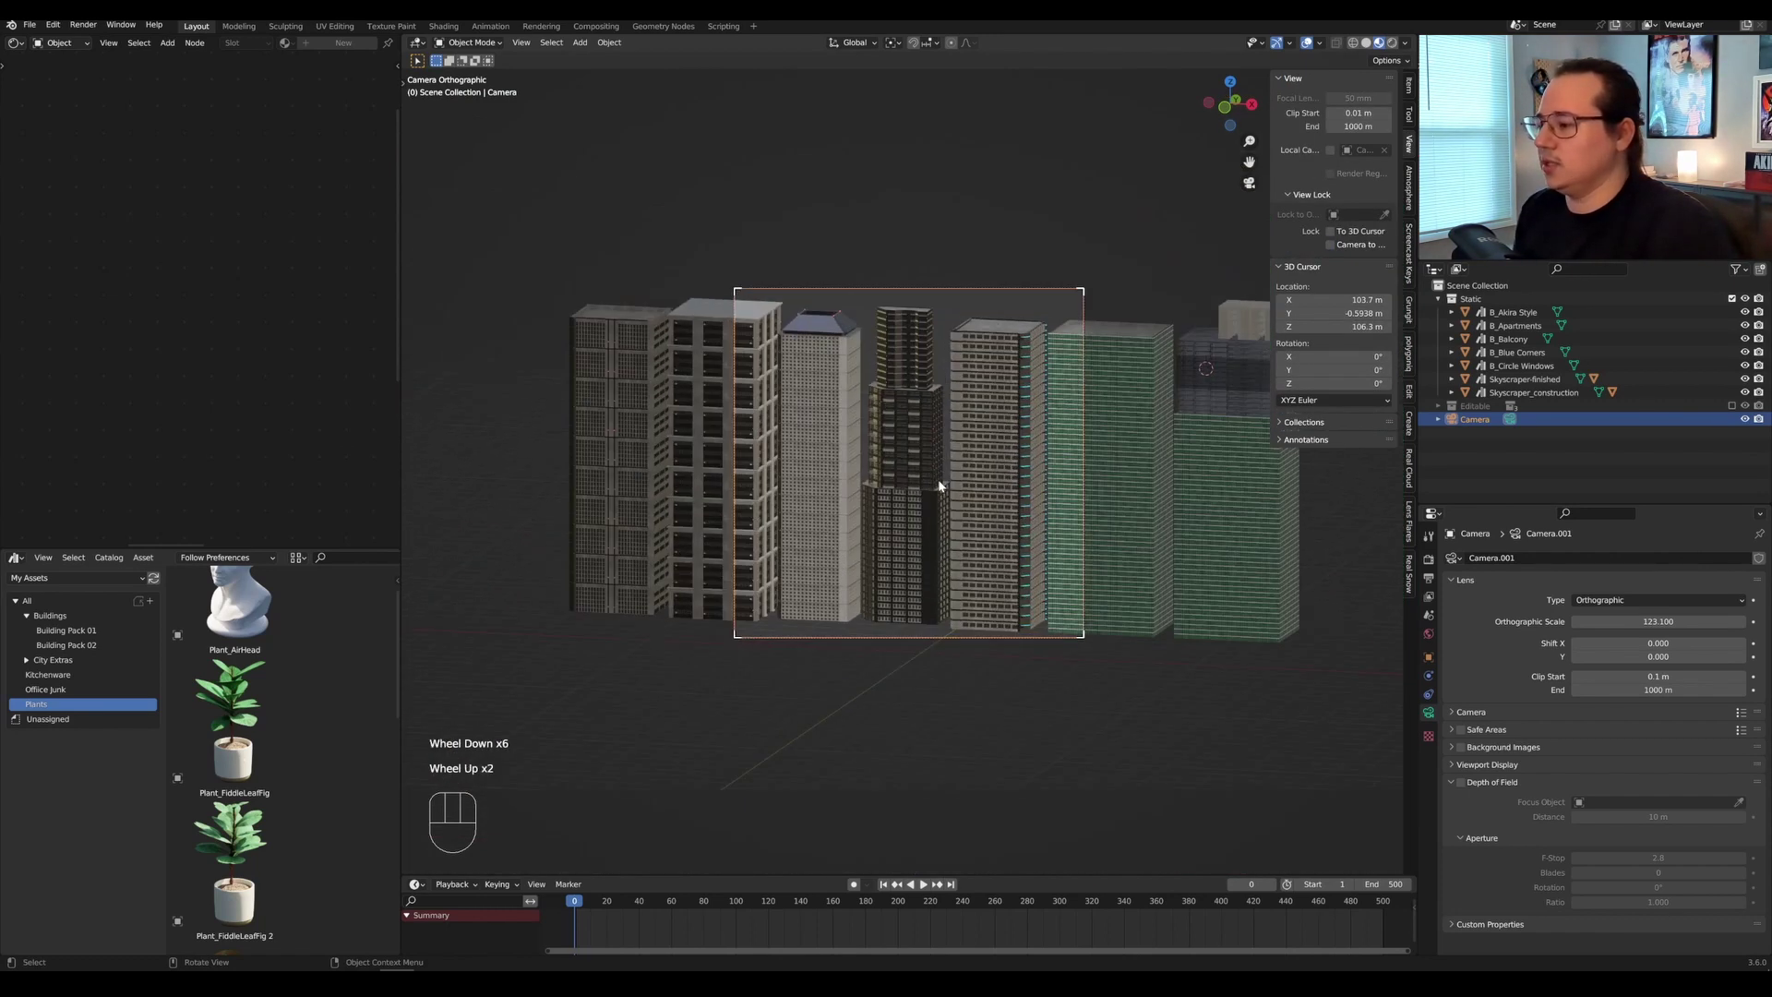
key(n)
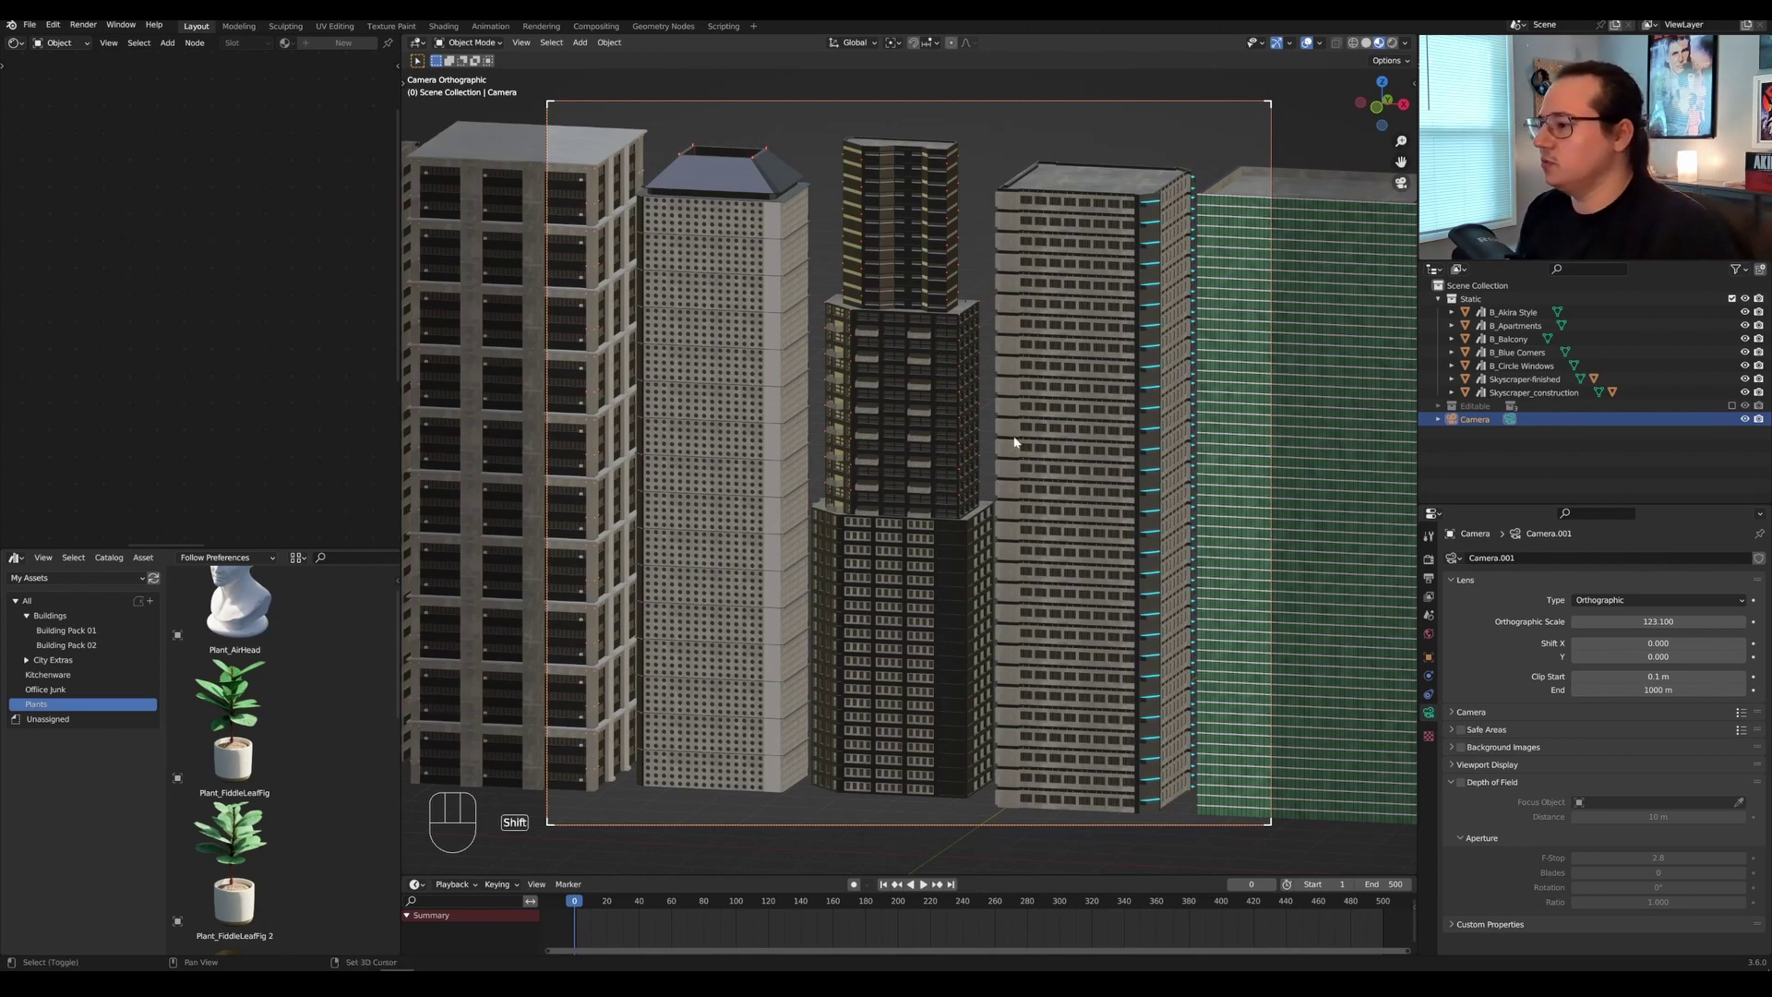
shift+middle_drag(1015, 442, 1055, 340)
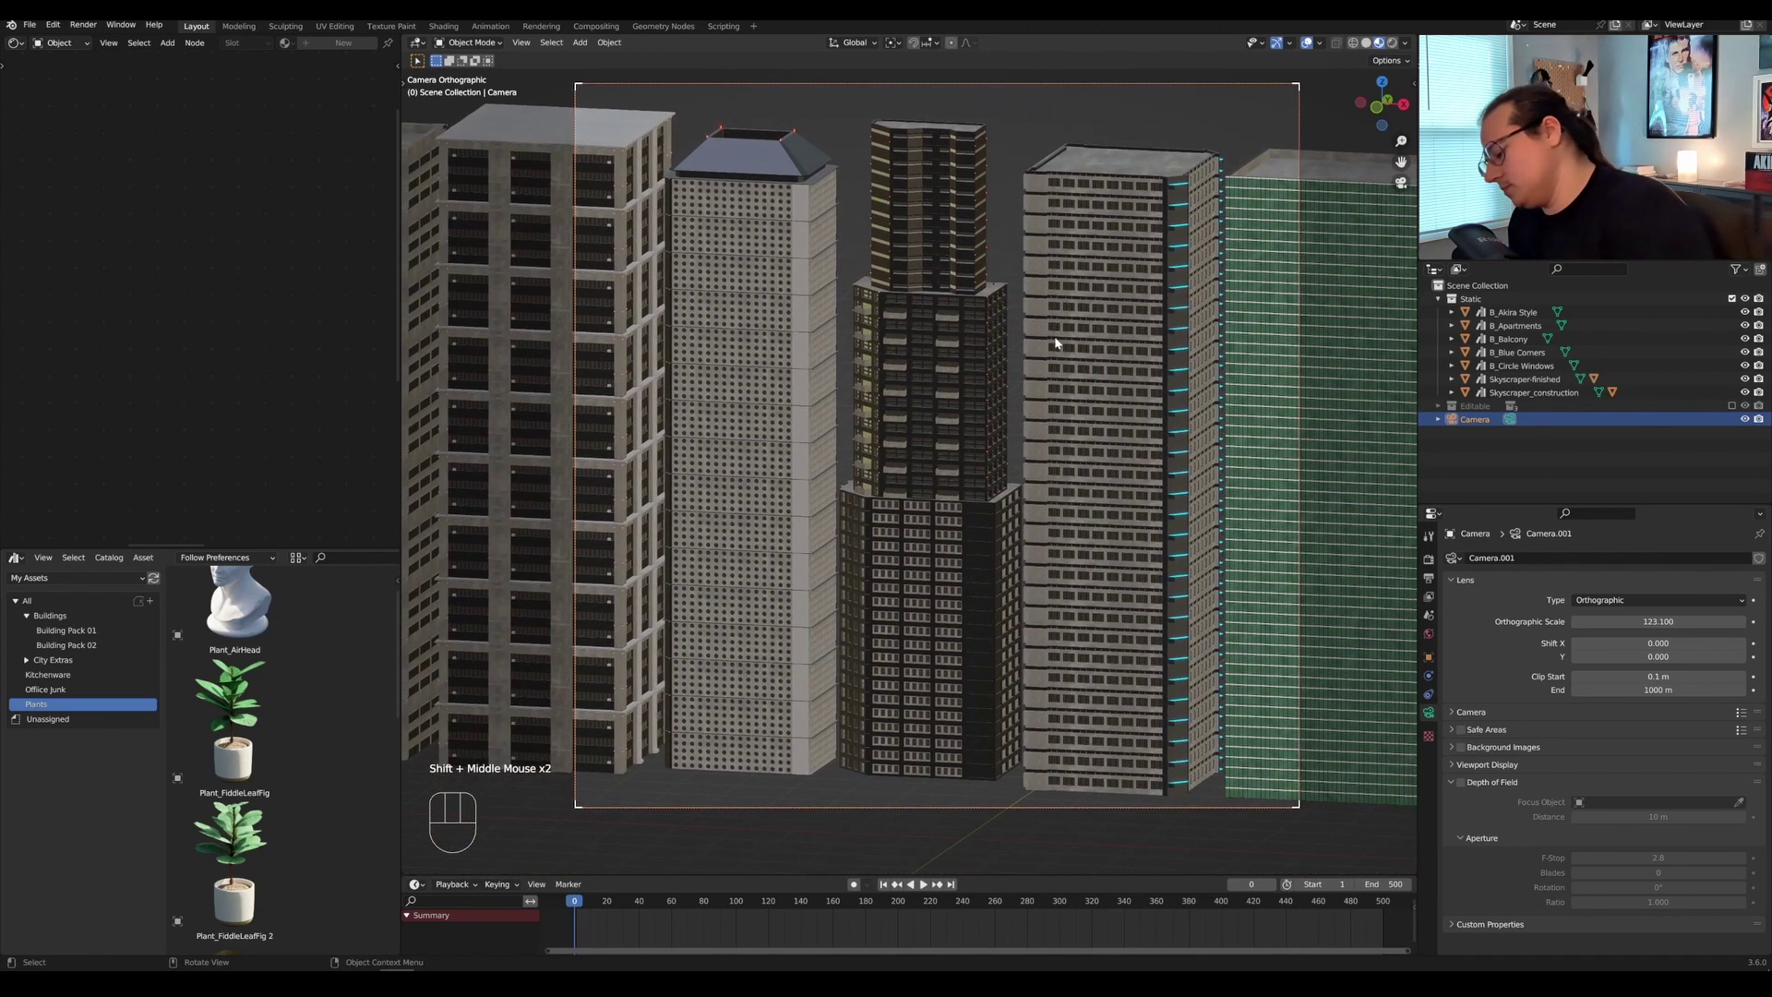
Turn the Camera to View lock back on and try zooming the orthographic camera.
key(n)
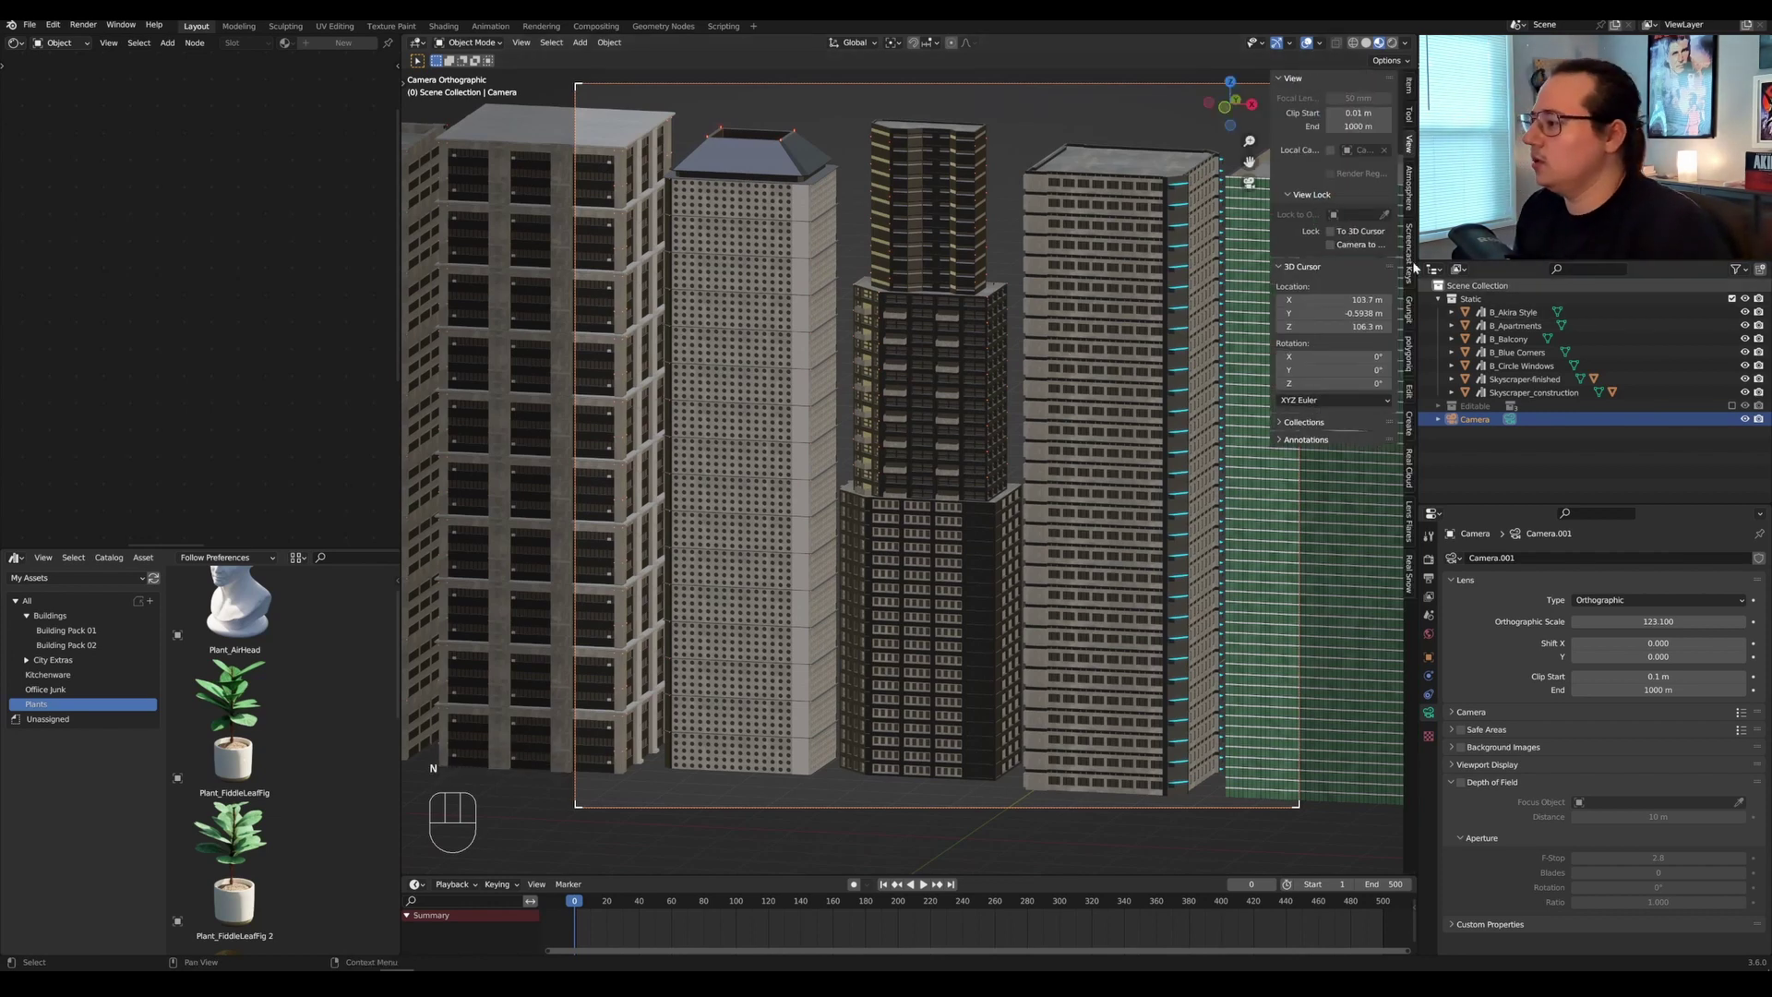
click(1337, 246)
key(n)
scroll(921, 403, up, 1)
shift+scroll(989, 379, up, 1)
scroll(995, 388, down, 1)
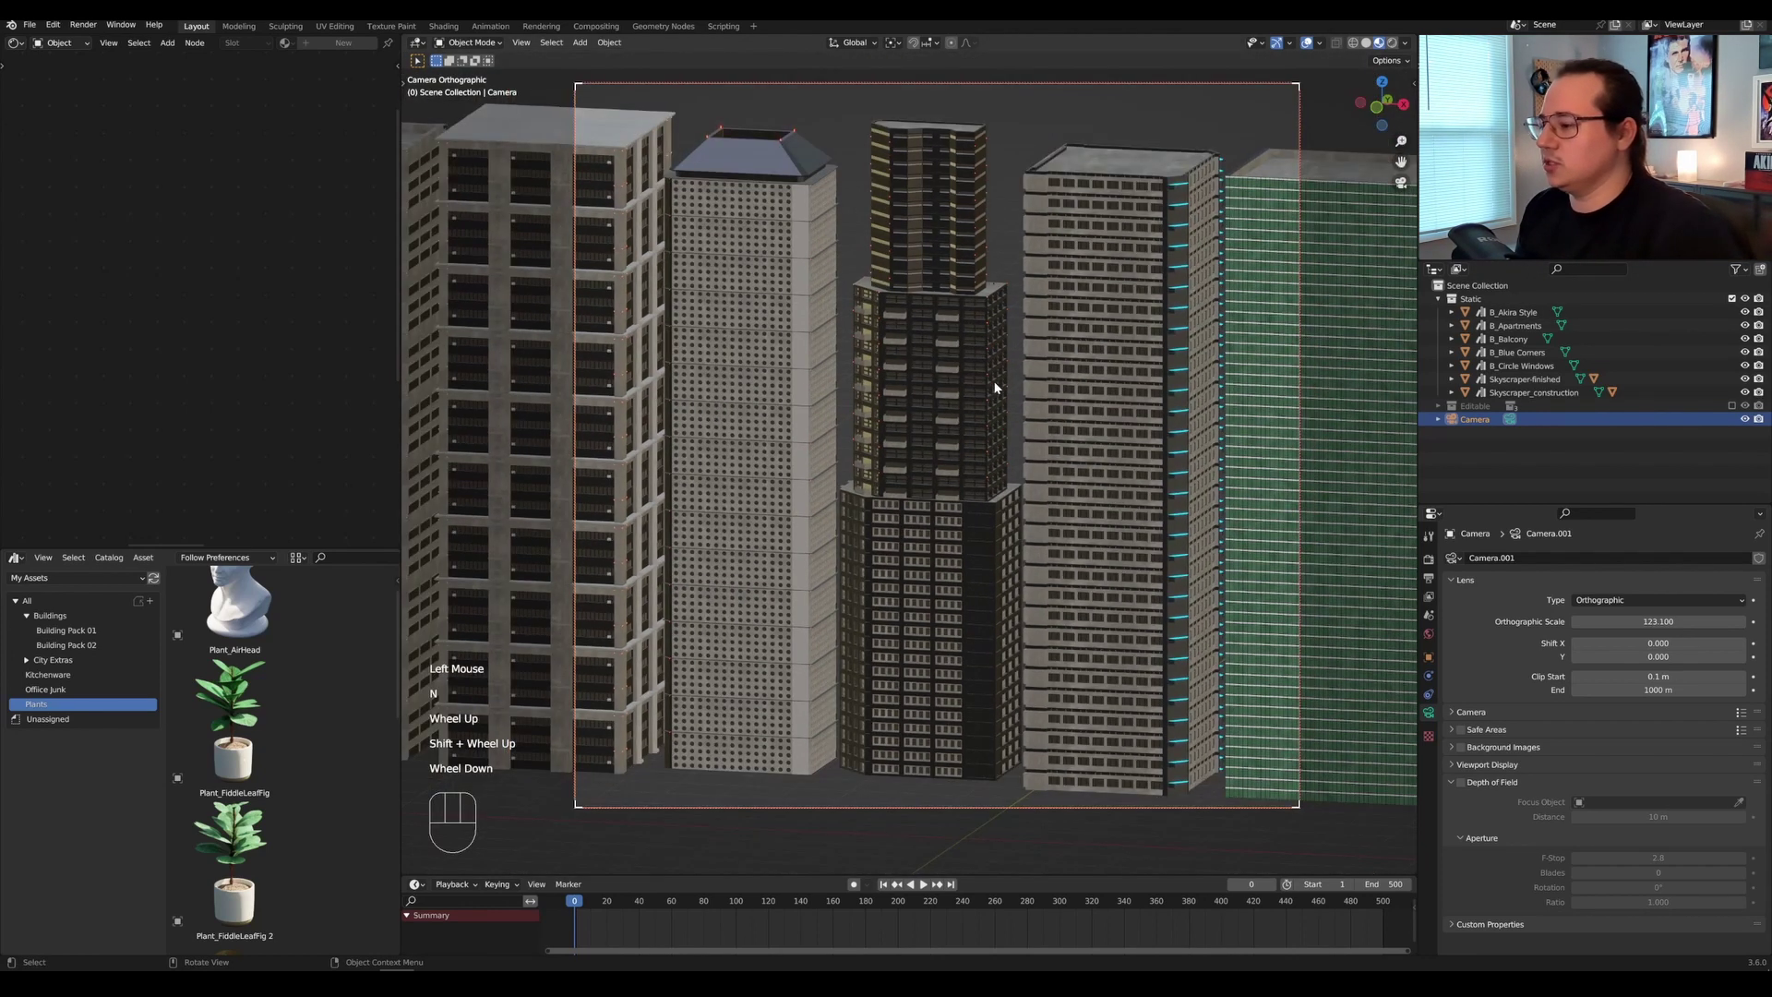
Reduce the camera's Orthographic Scale to 36 and frame the upper section of the dark stepped tower.
drag(1659, 623, 1080, 622)
shift+middle_drag(1152, 527, 1191, 609)
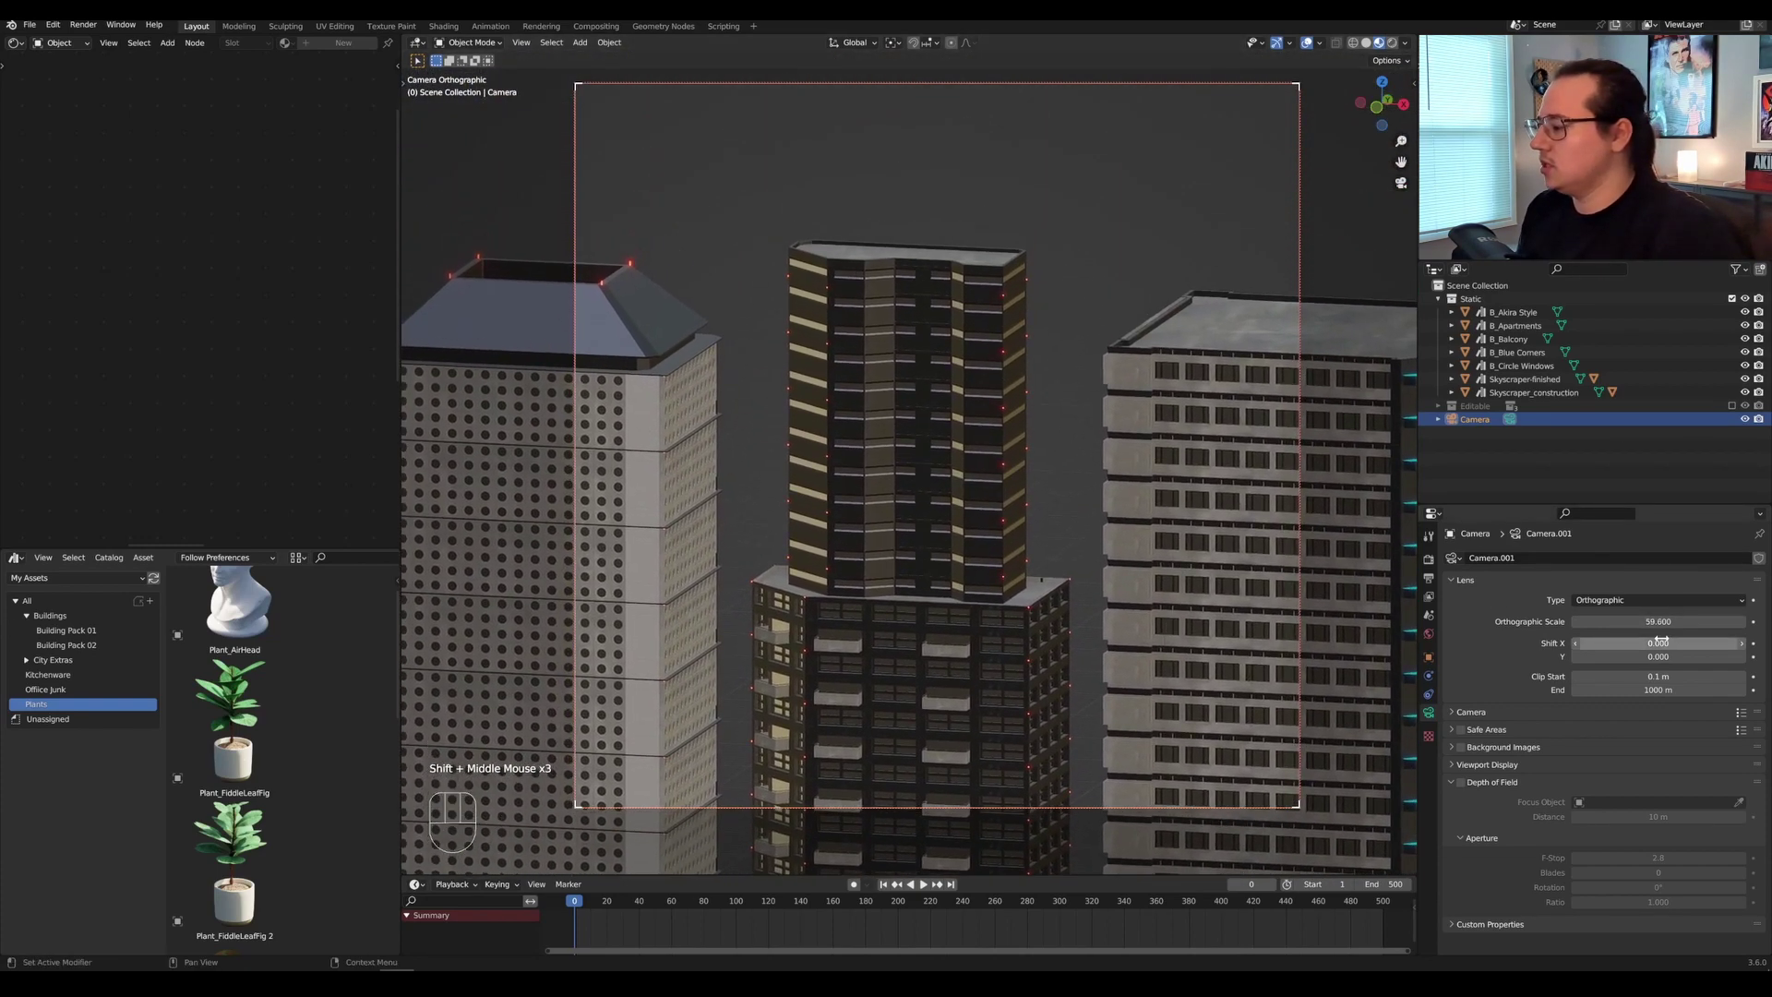
drag(1661, 622, 1468, 622)
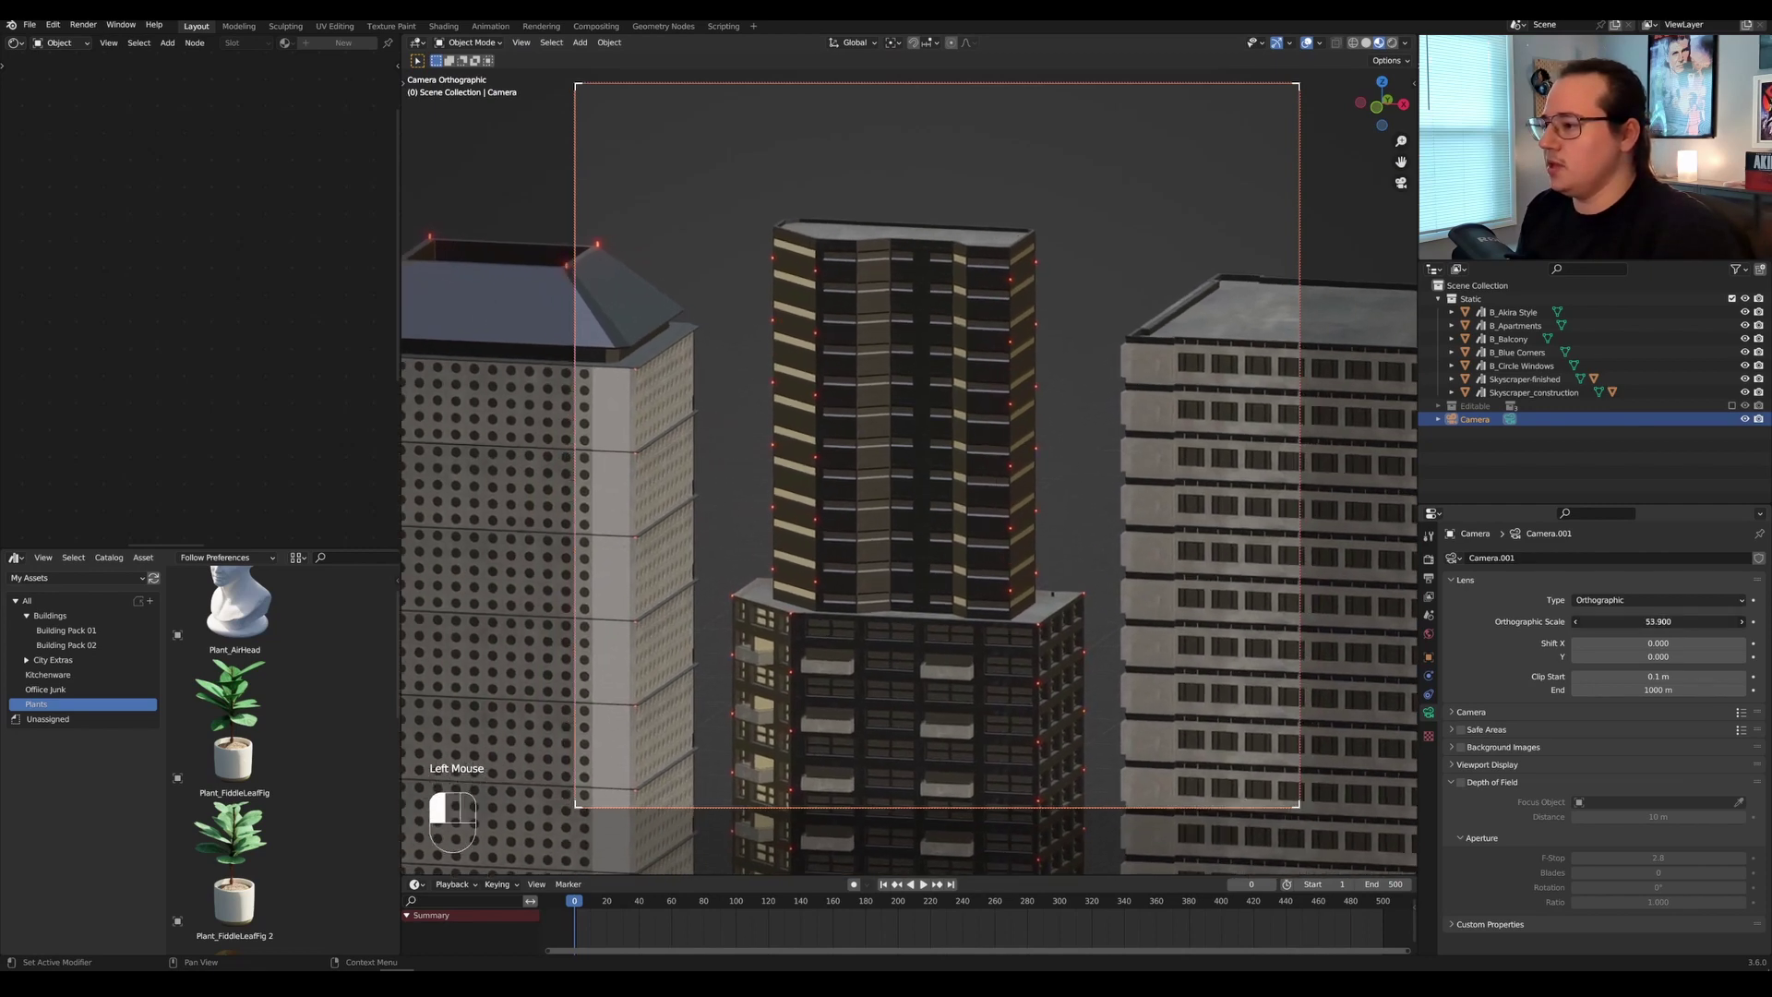
shift+middle_drag(1331, 624, 1379, 628)
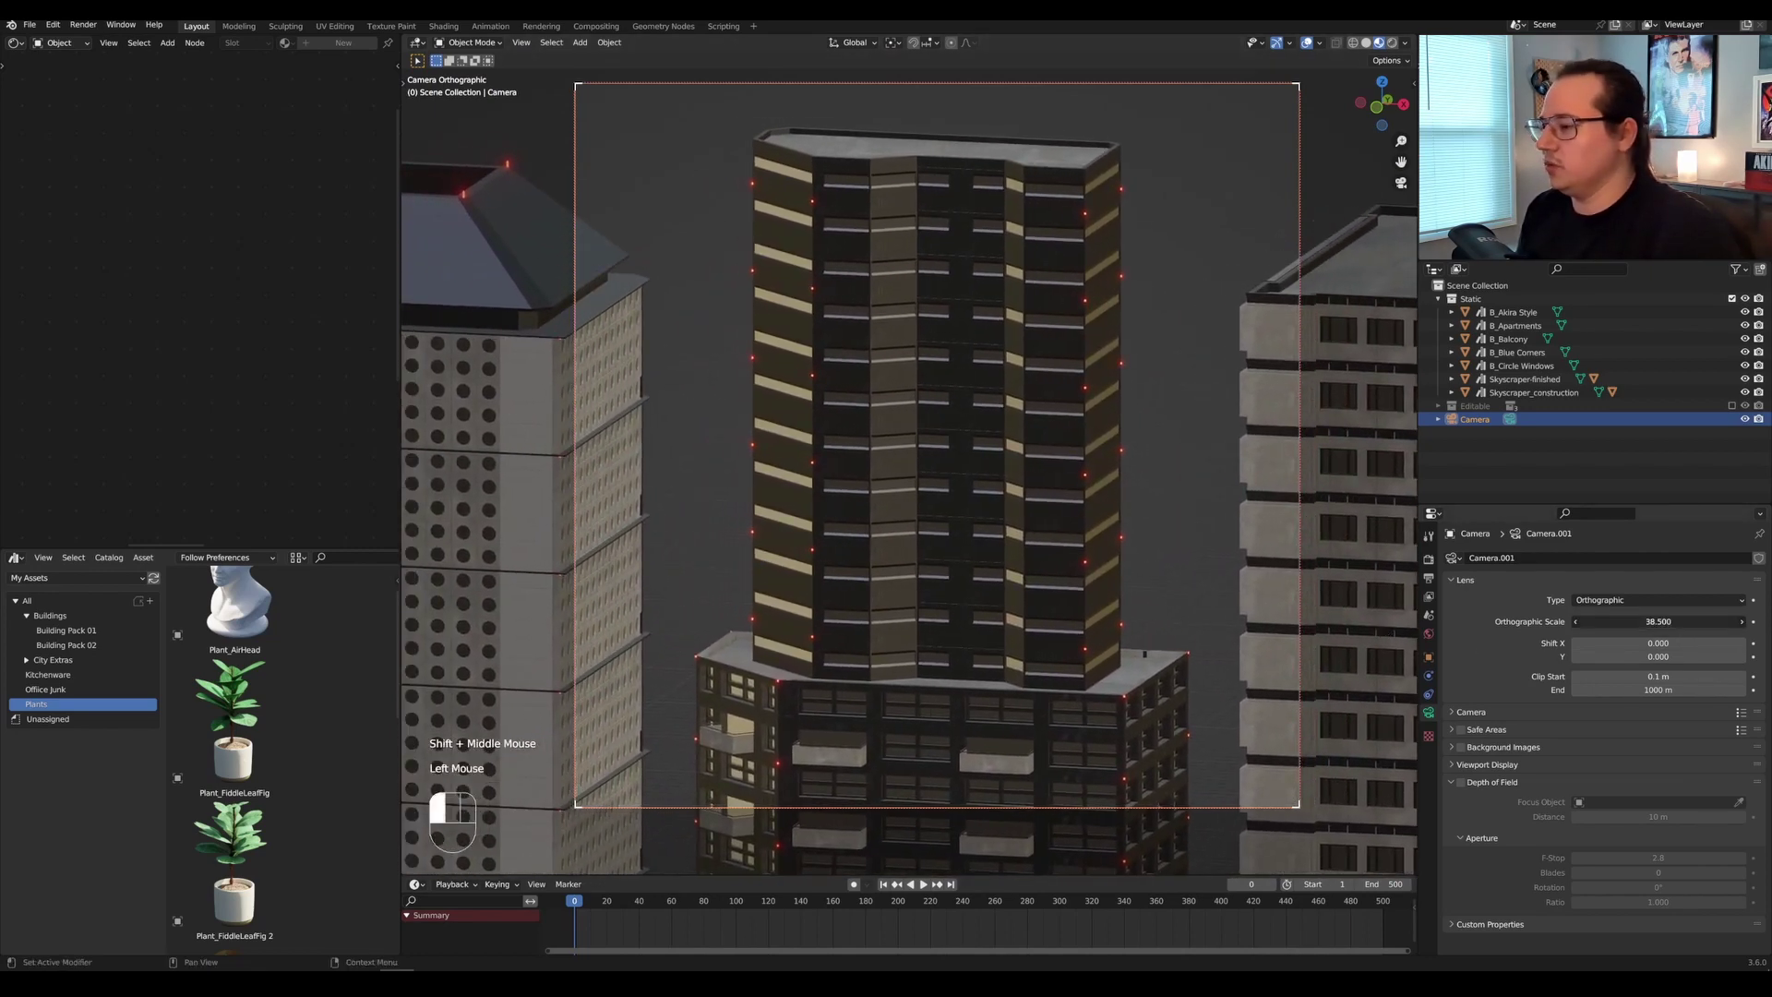
drag(1674, 621, 1633, 621)
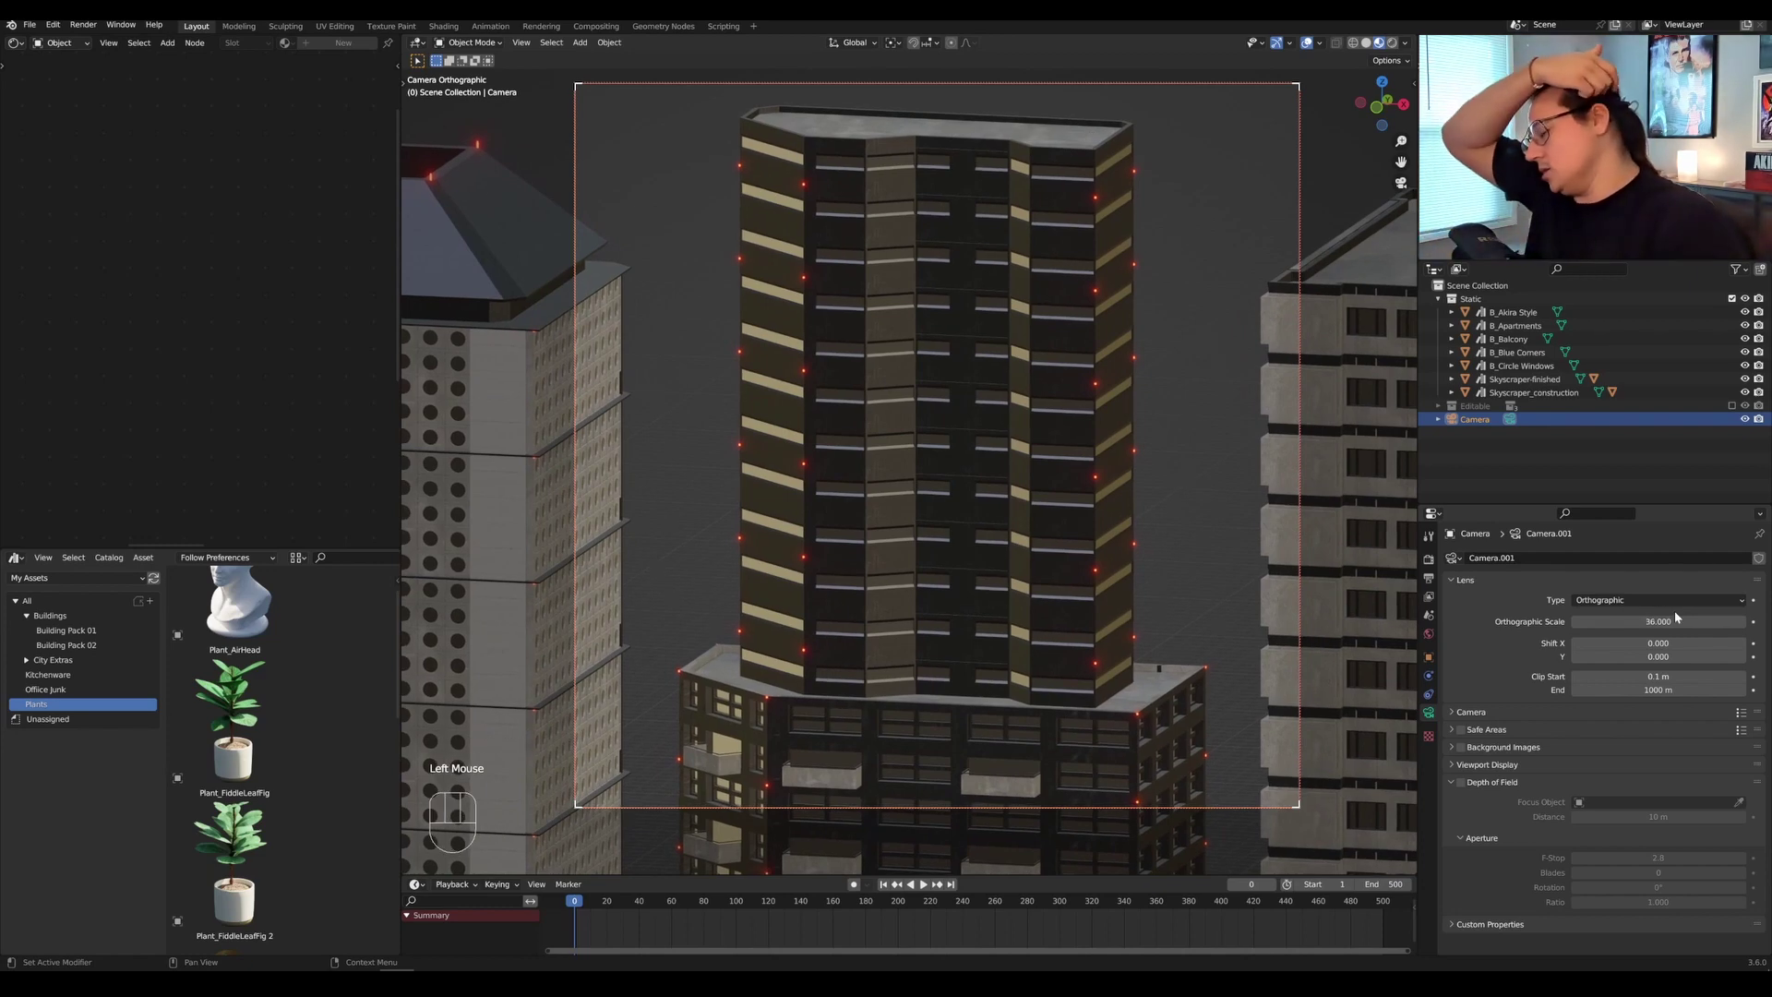
Move the camera to the top of the building with the cyan lights and set the Orthographic Scale to 37.6.
shift+middle_drag(1070, 481, 791, 419)
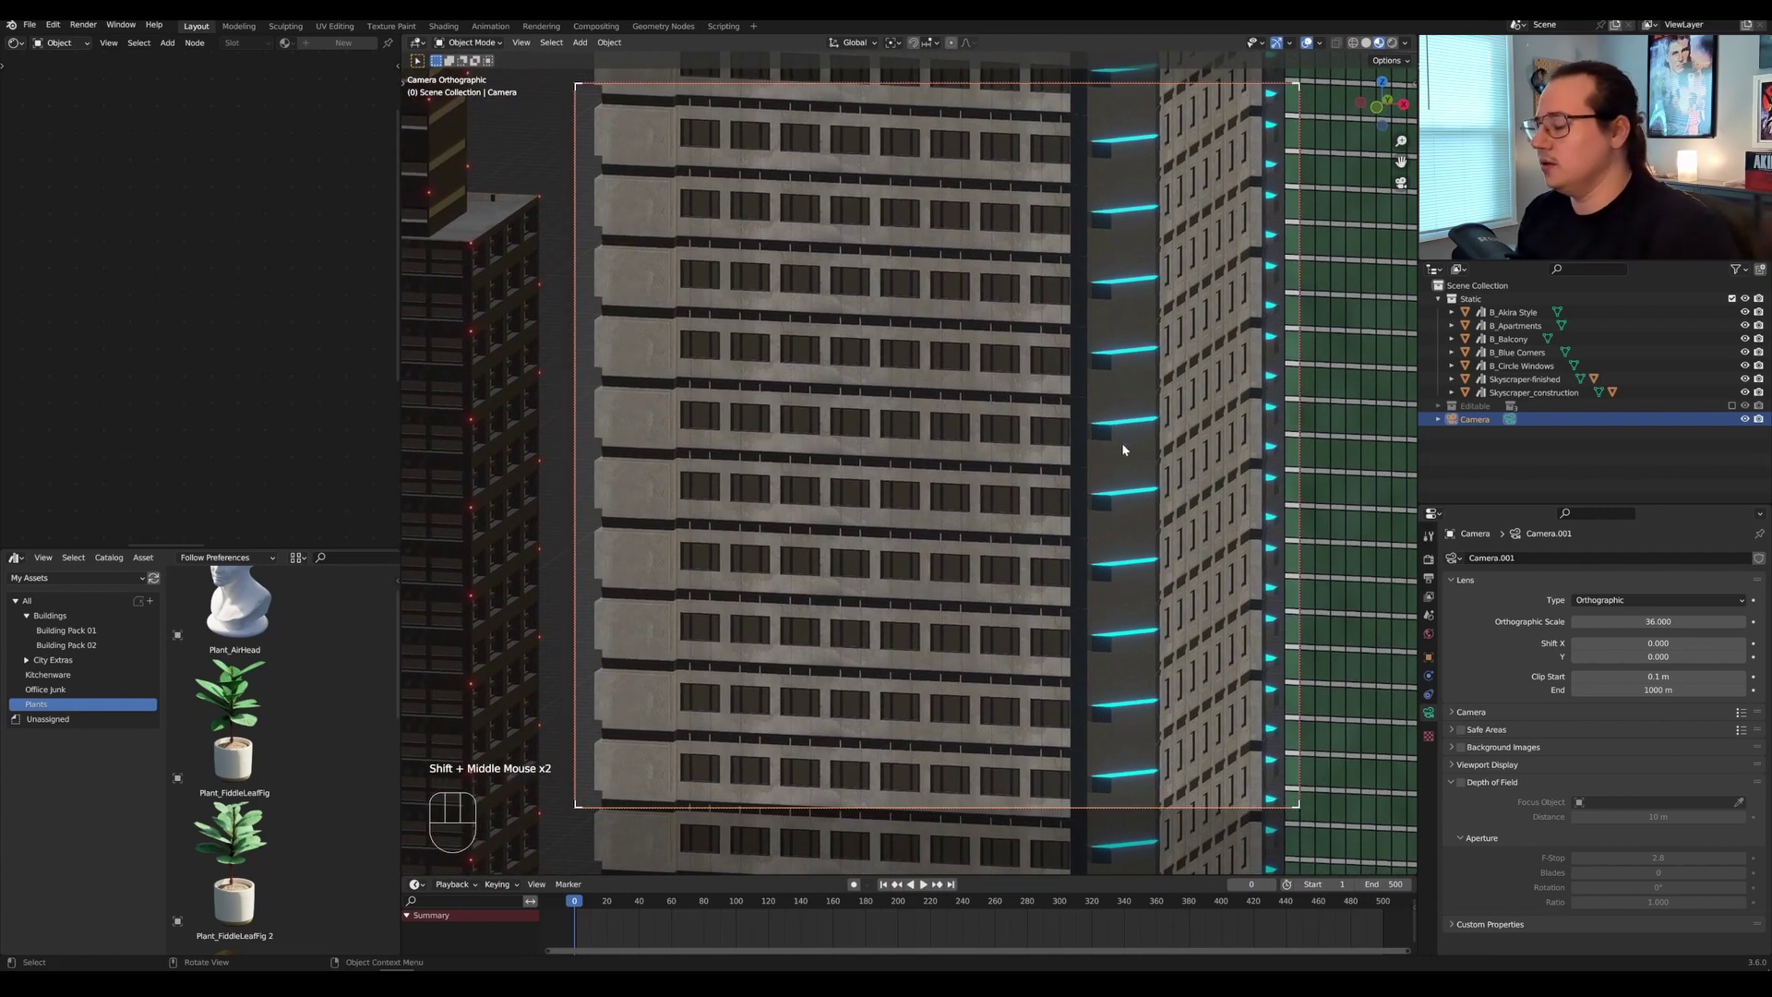
shift+middle_drag(1122, 435, 1141, 448)
shift+middle_drag(1211, 312, 1237, 591)
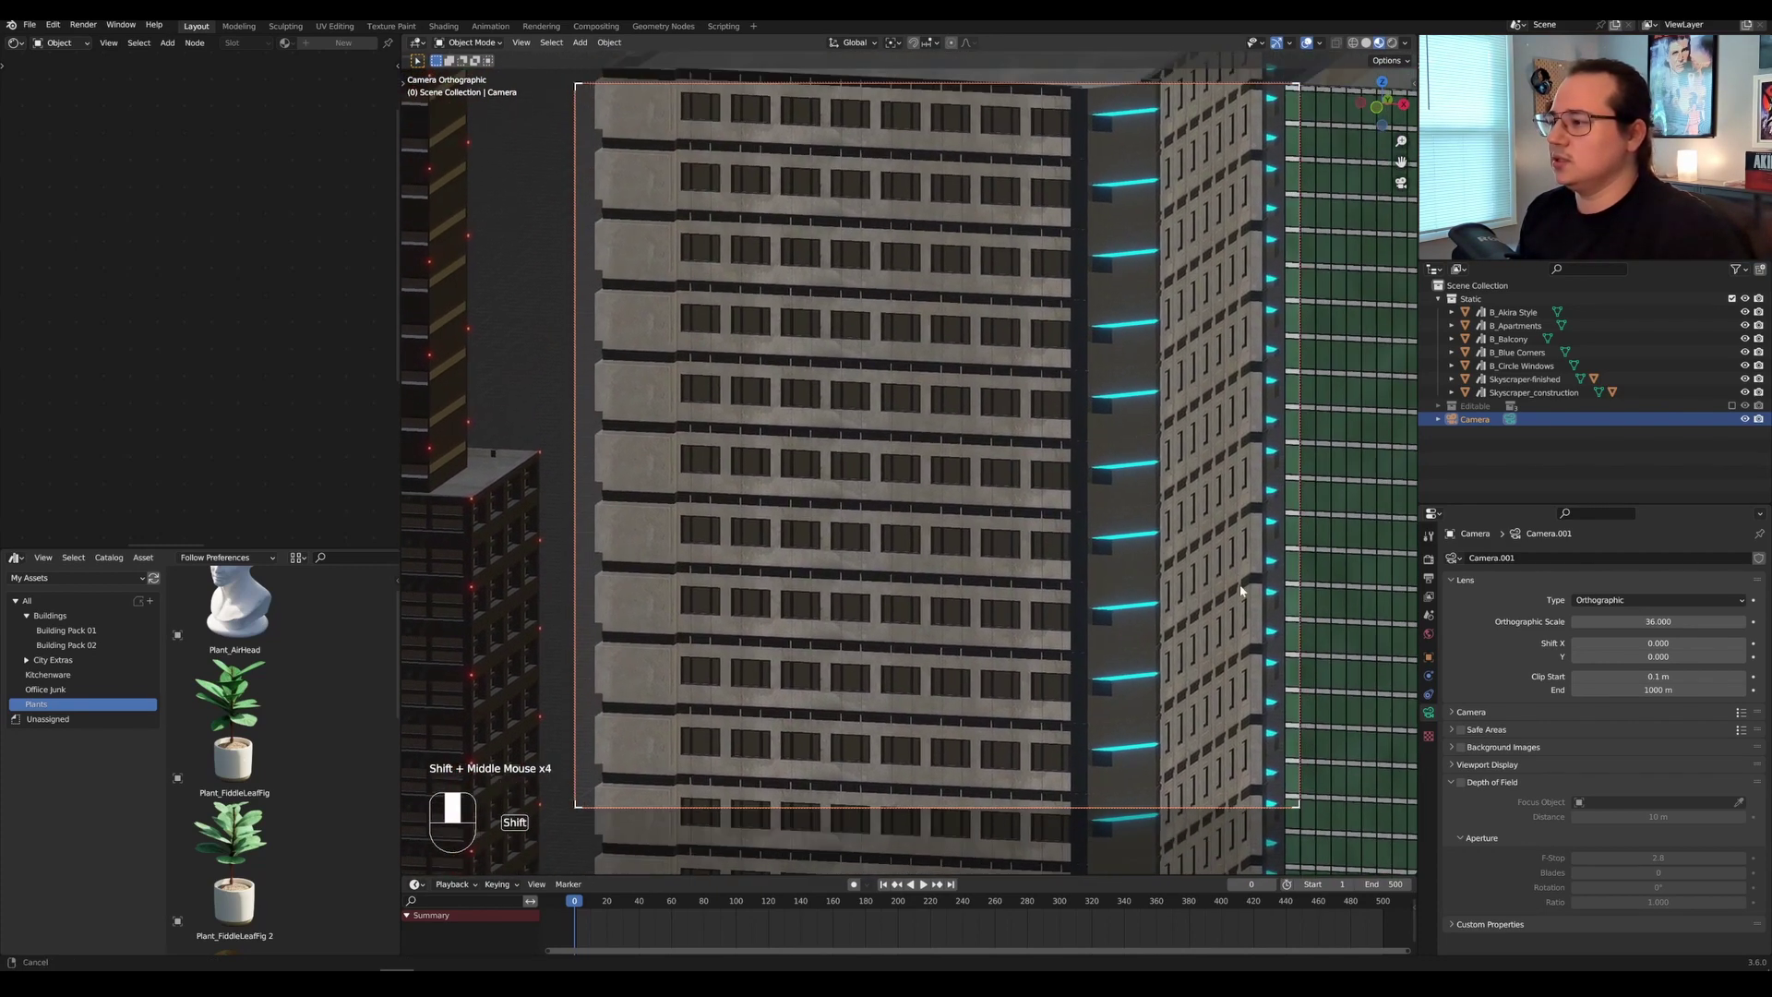
shift+middle_drag(1186, 366, 1181, 554)
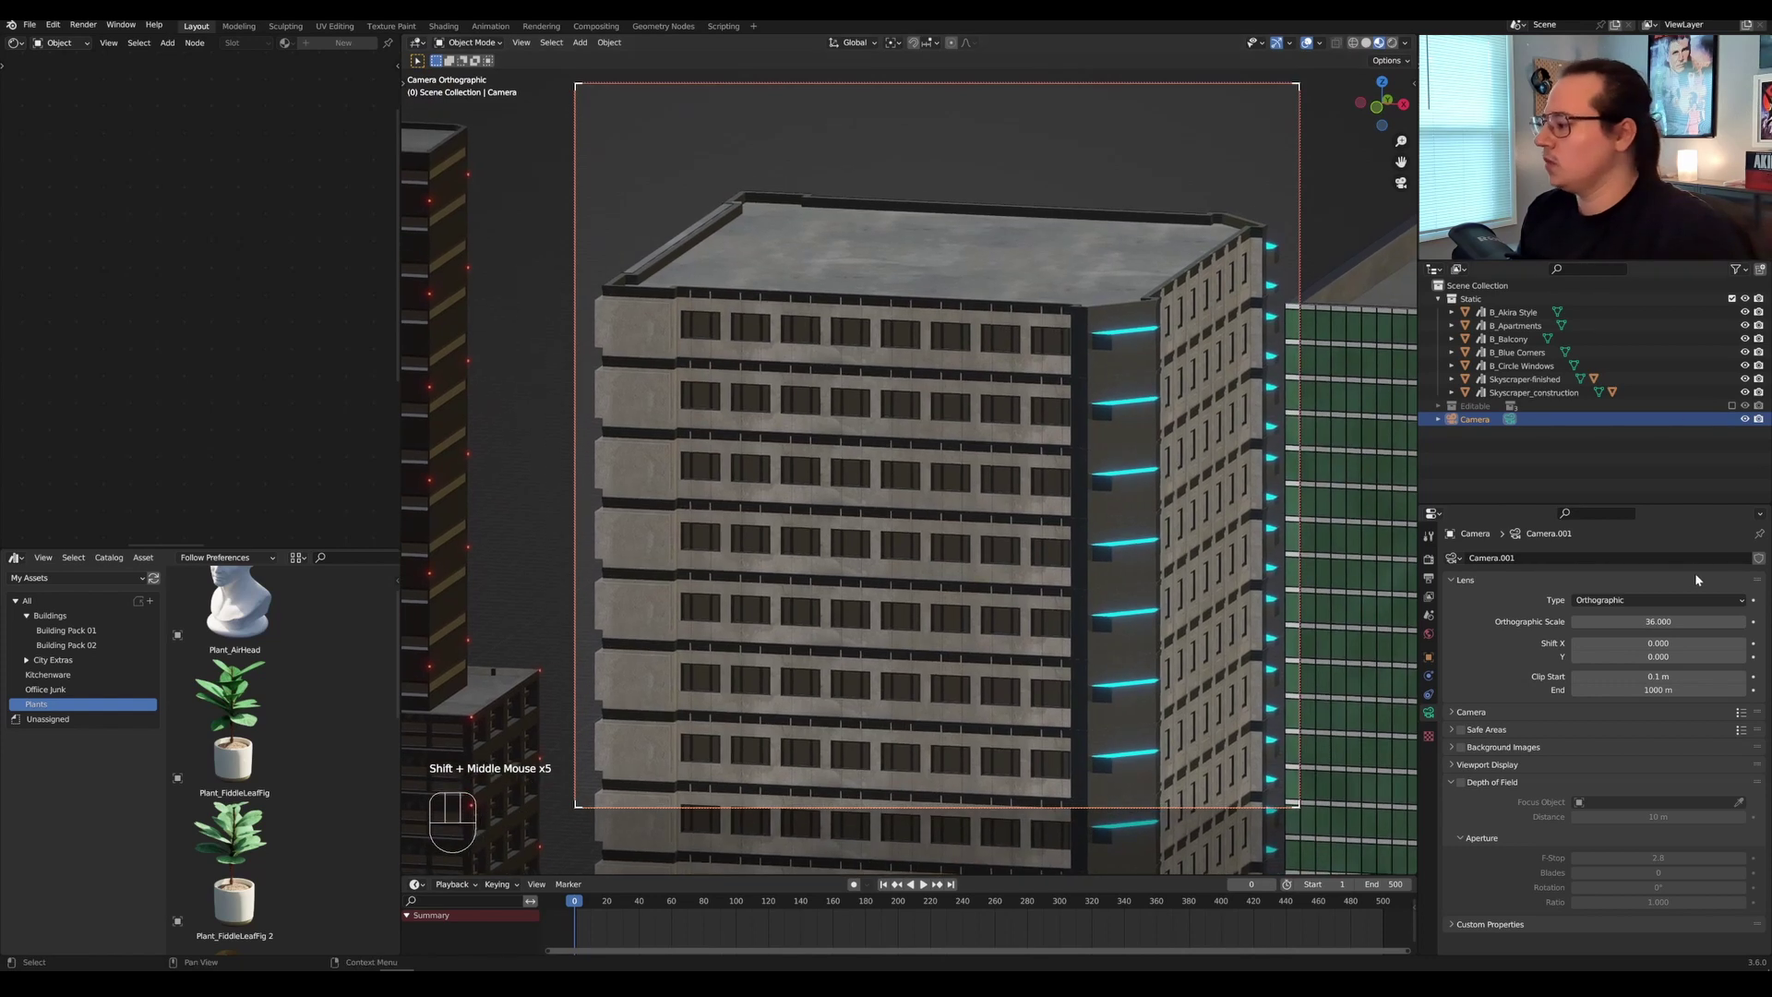
drag(1701, 621, 1738, 621)
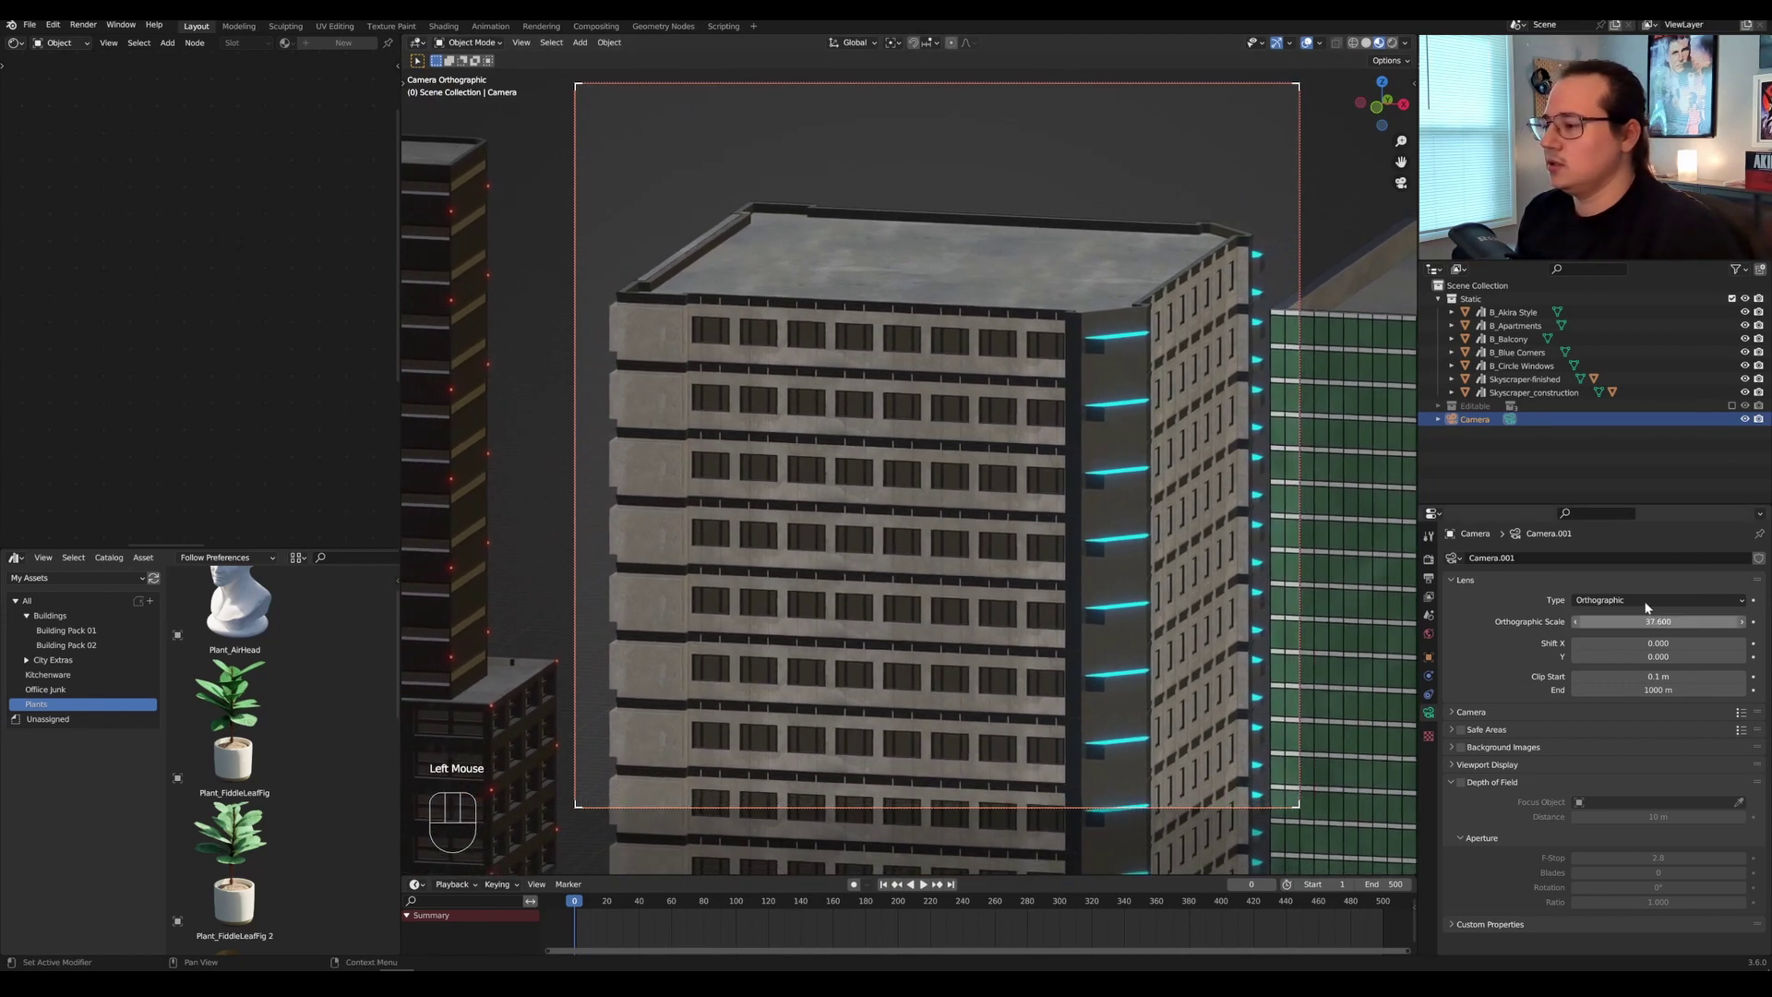
shift+middle_drag(1042, 461, 1029, 378)
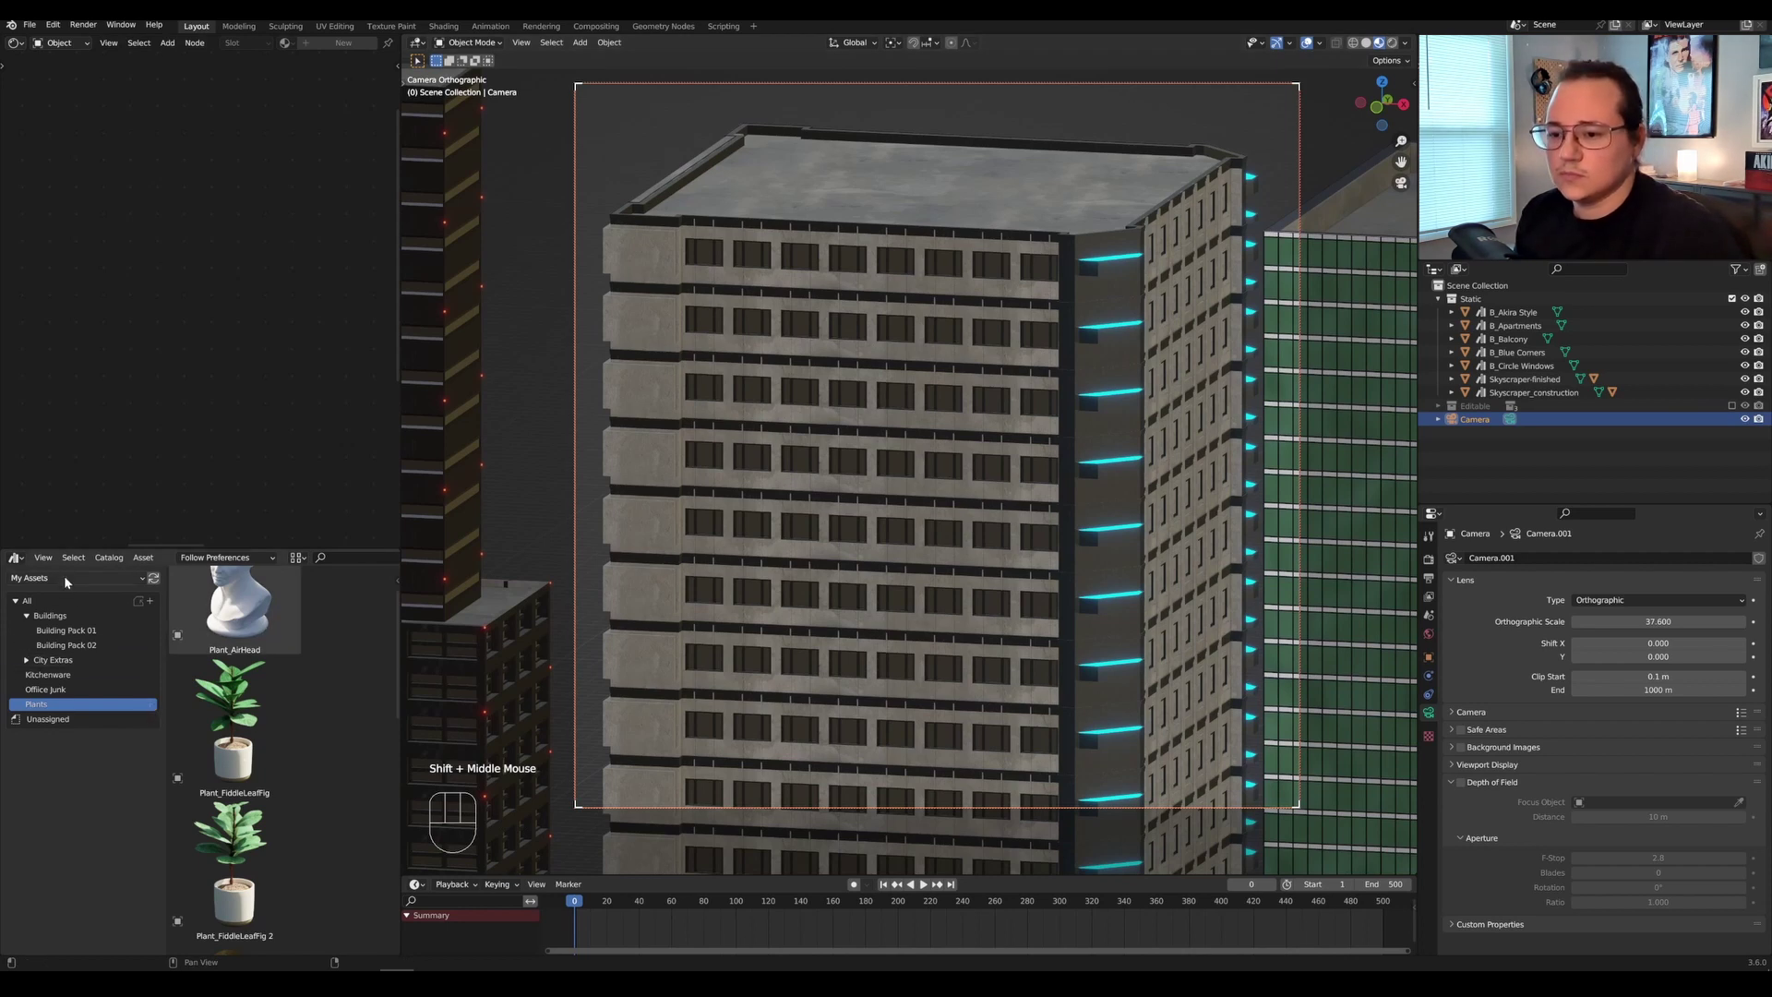
Switch the asset library to BigMediumSmall, and look through the Industrial Zone and Forklift catalogs.
click(74, 578)
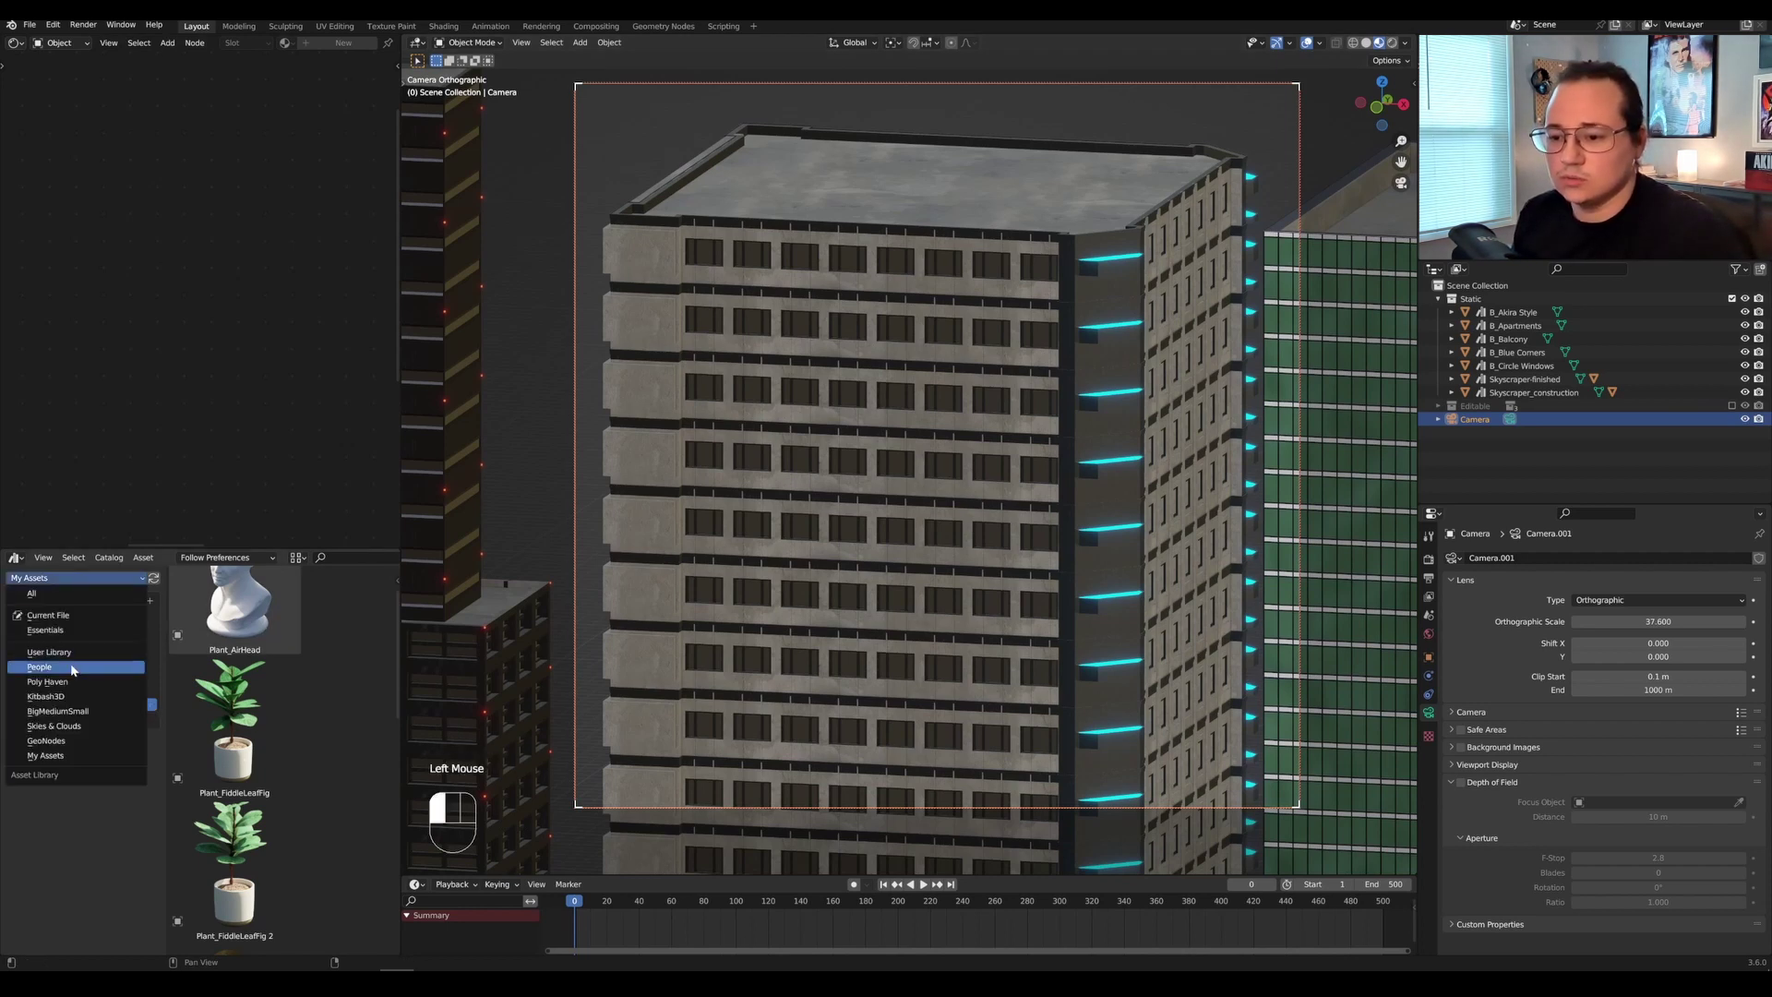
click(73, 710)
click(58, 616)
click(26, 616)
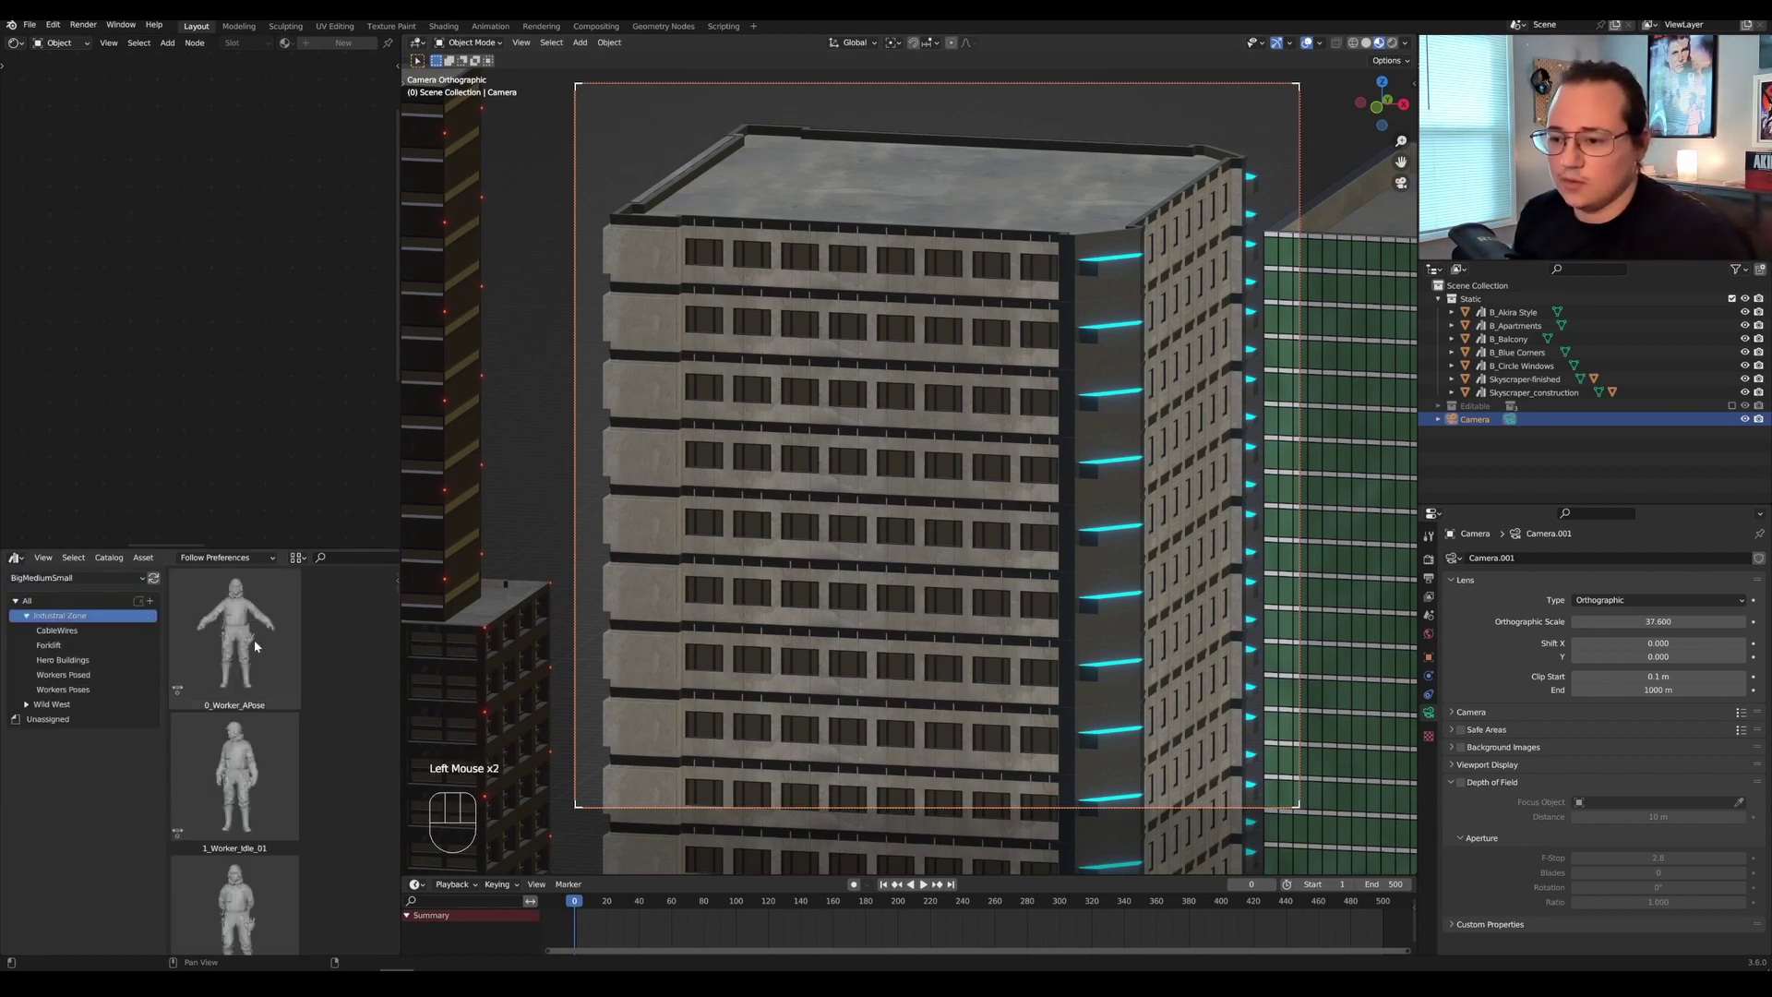
scroll(369, 748, down, 10)
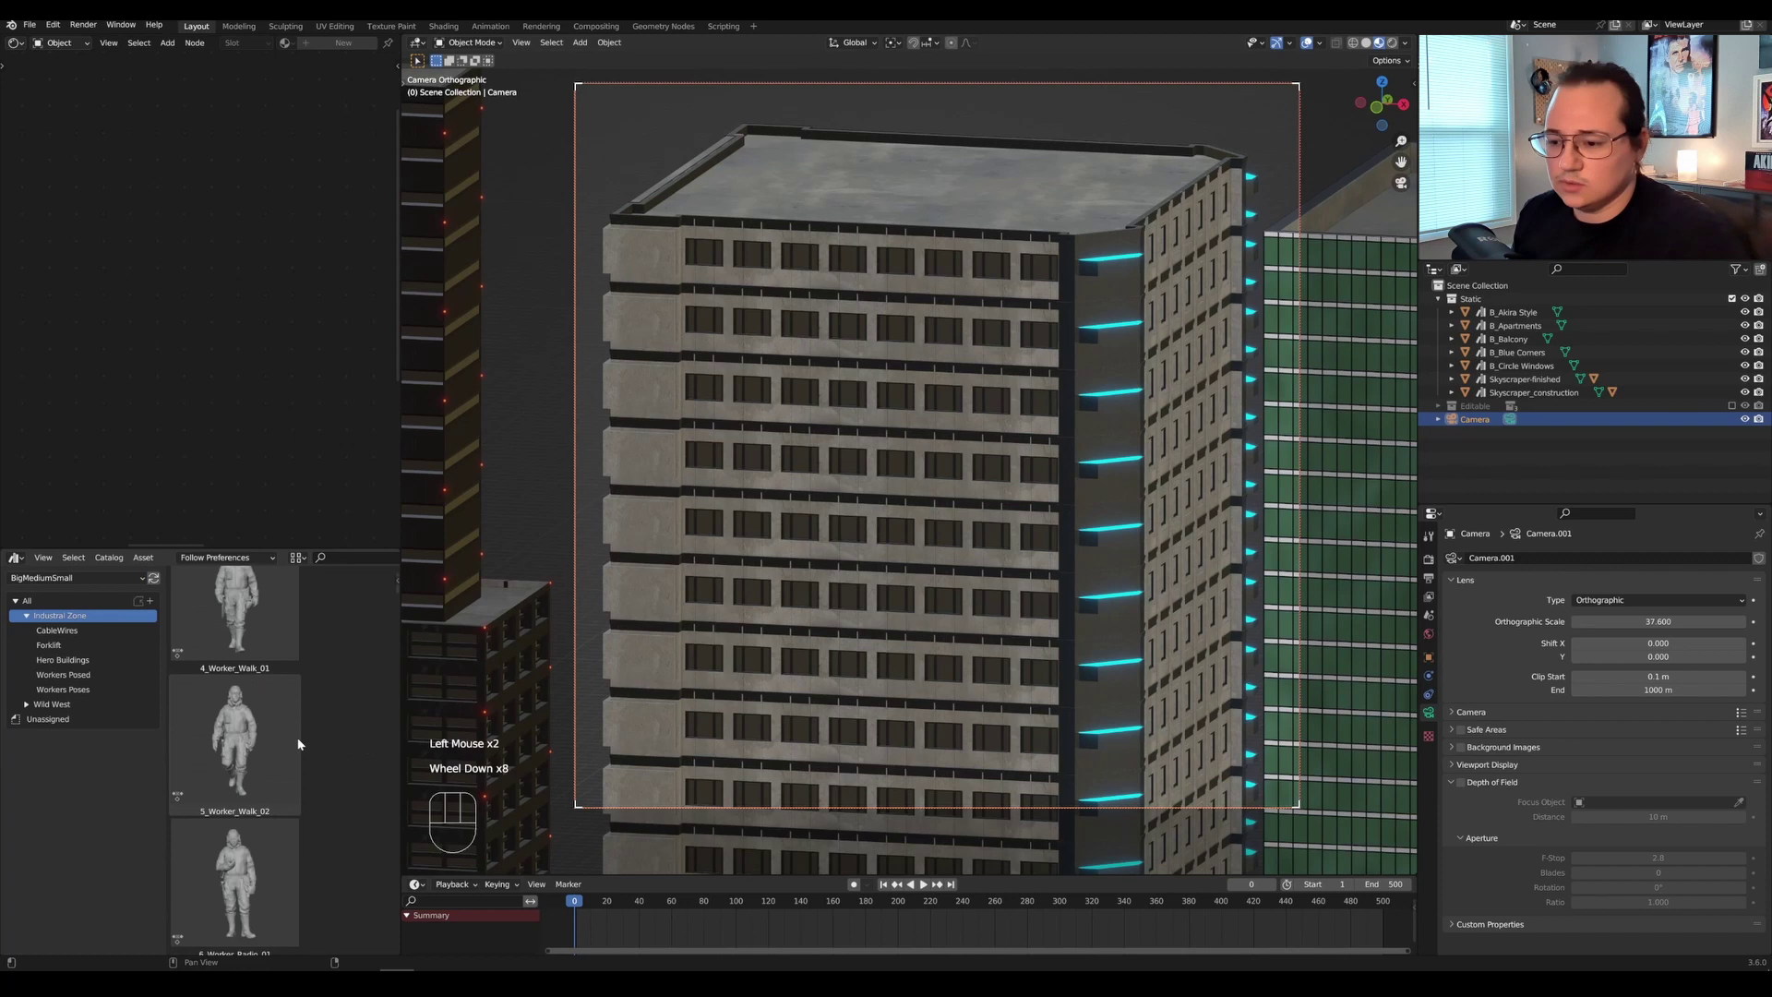
click(49, 646)
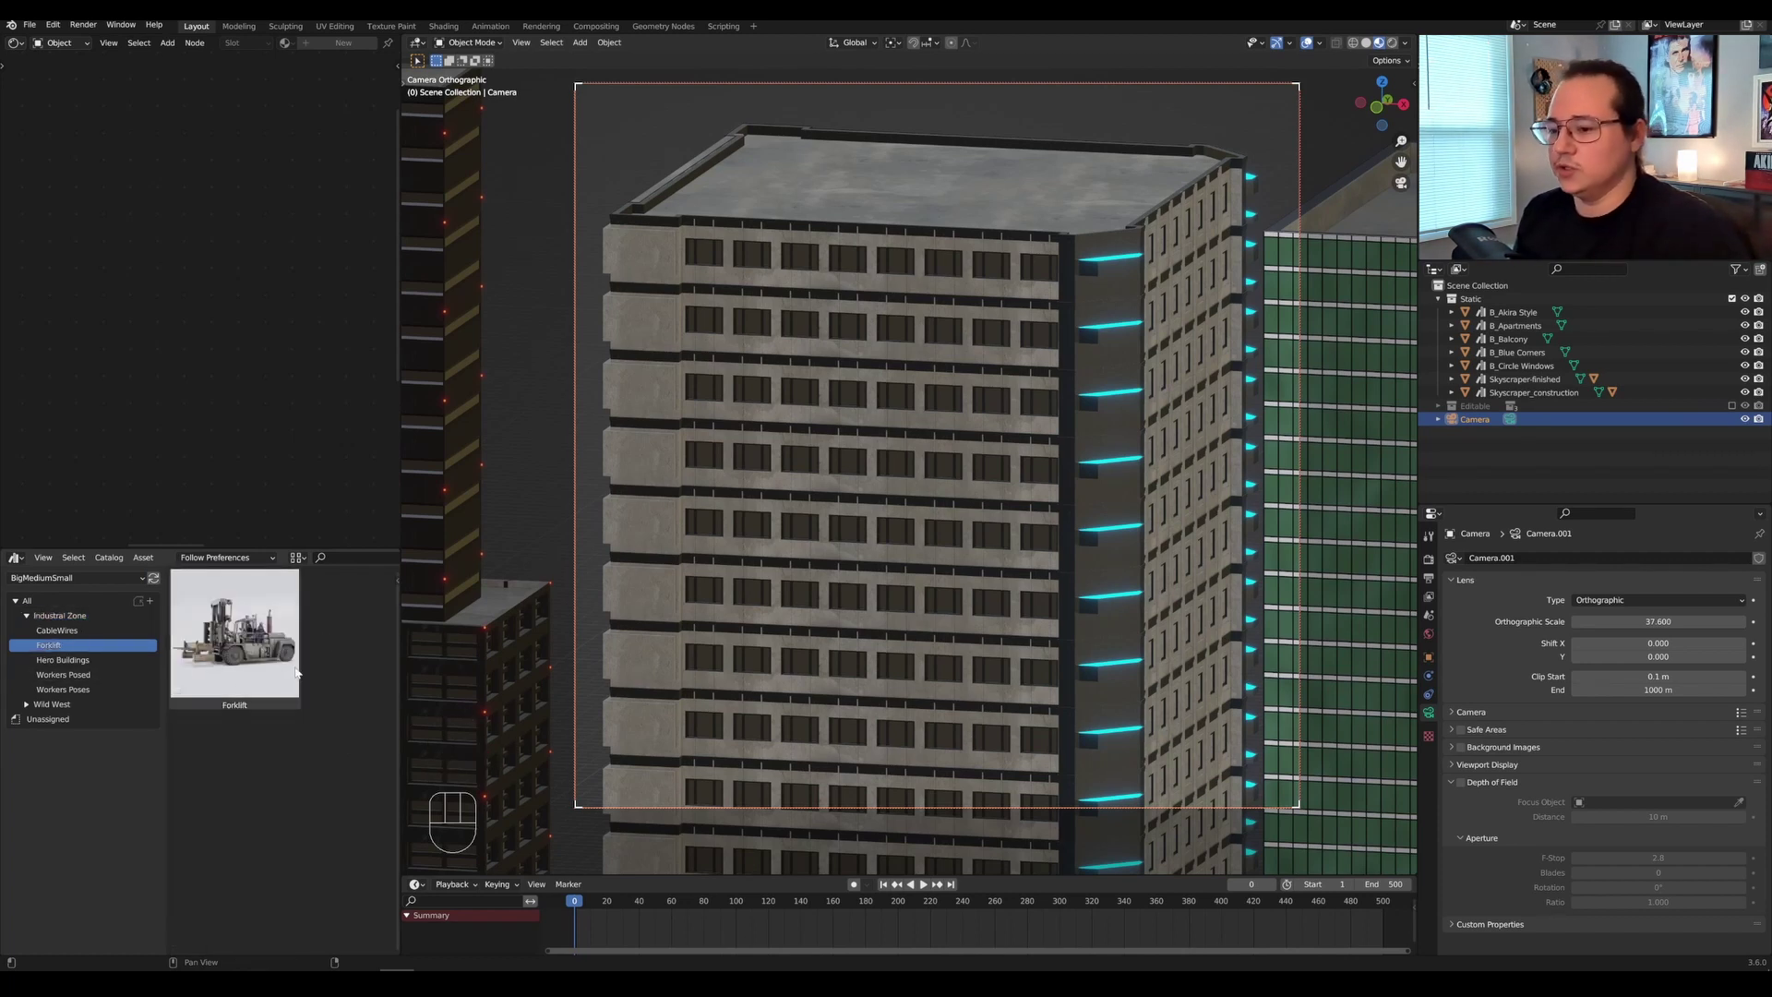
Browse the asset thumbnails in the Hero Buildings catalog and check the asset browser's display settings.
click(62, 660)
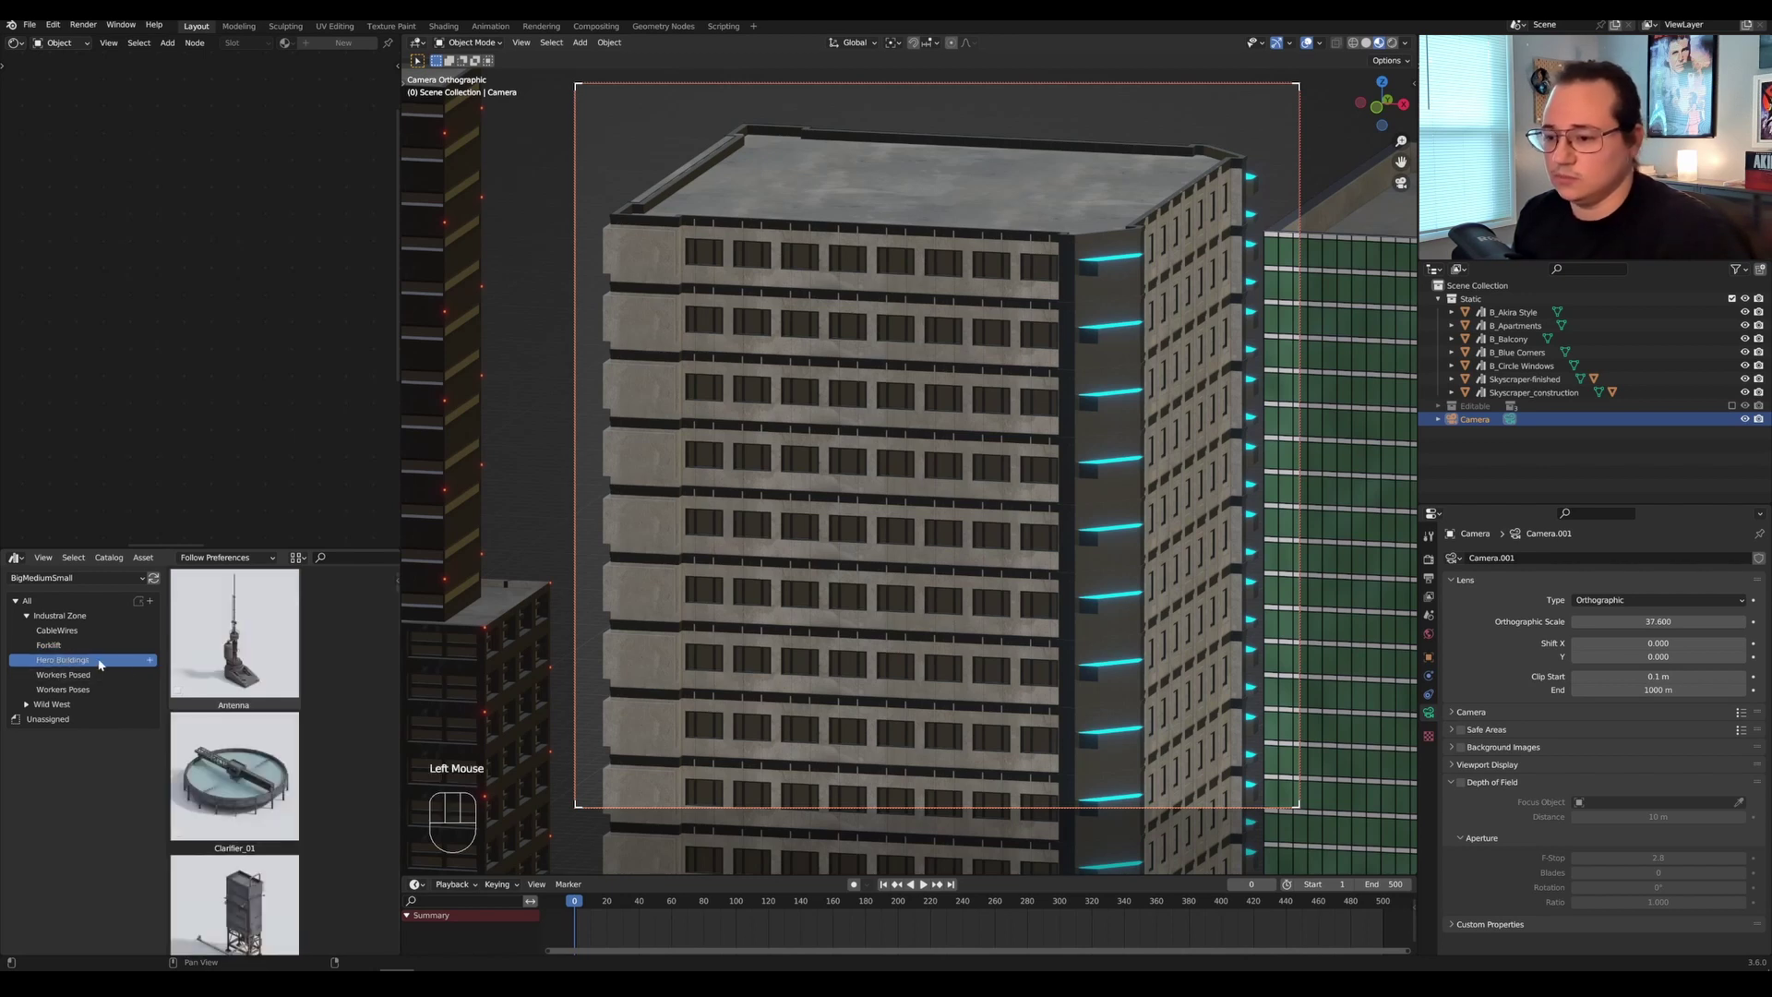
scroll(223, 775, down, 10)
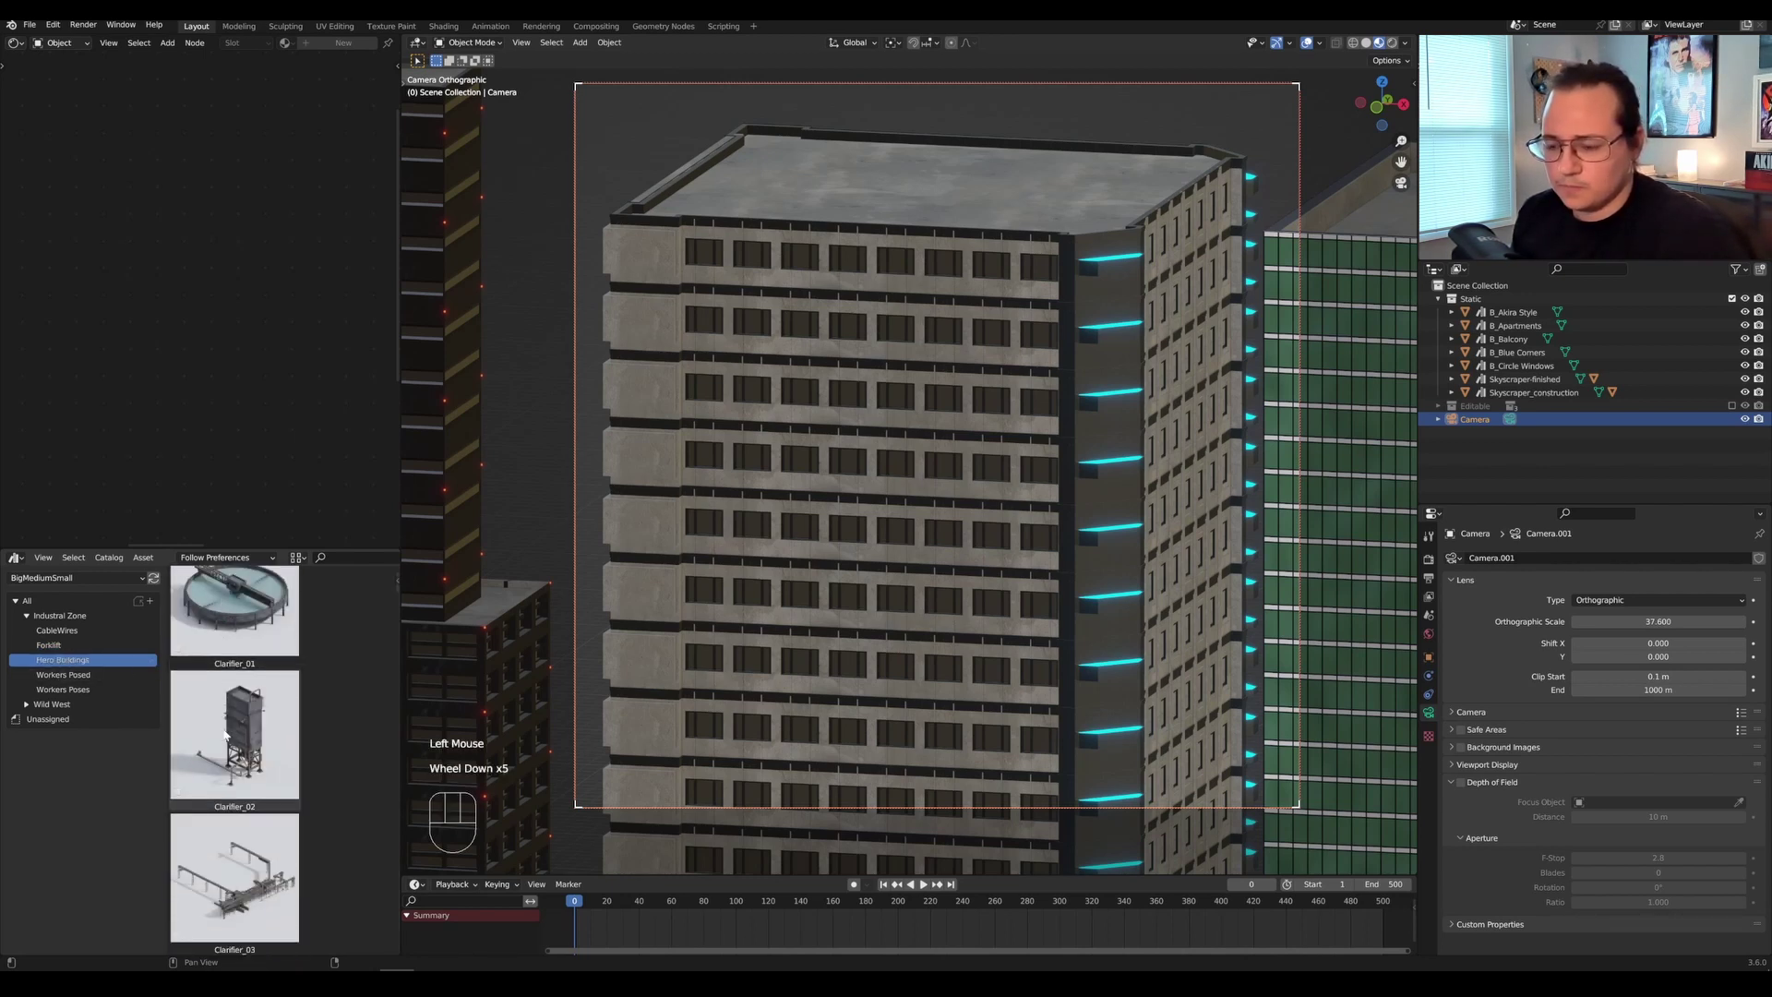
scroll(235, 744, up, 1)
scroll(234, 744, up, 3)
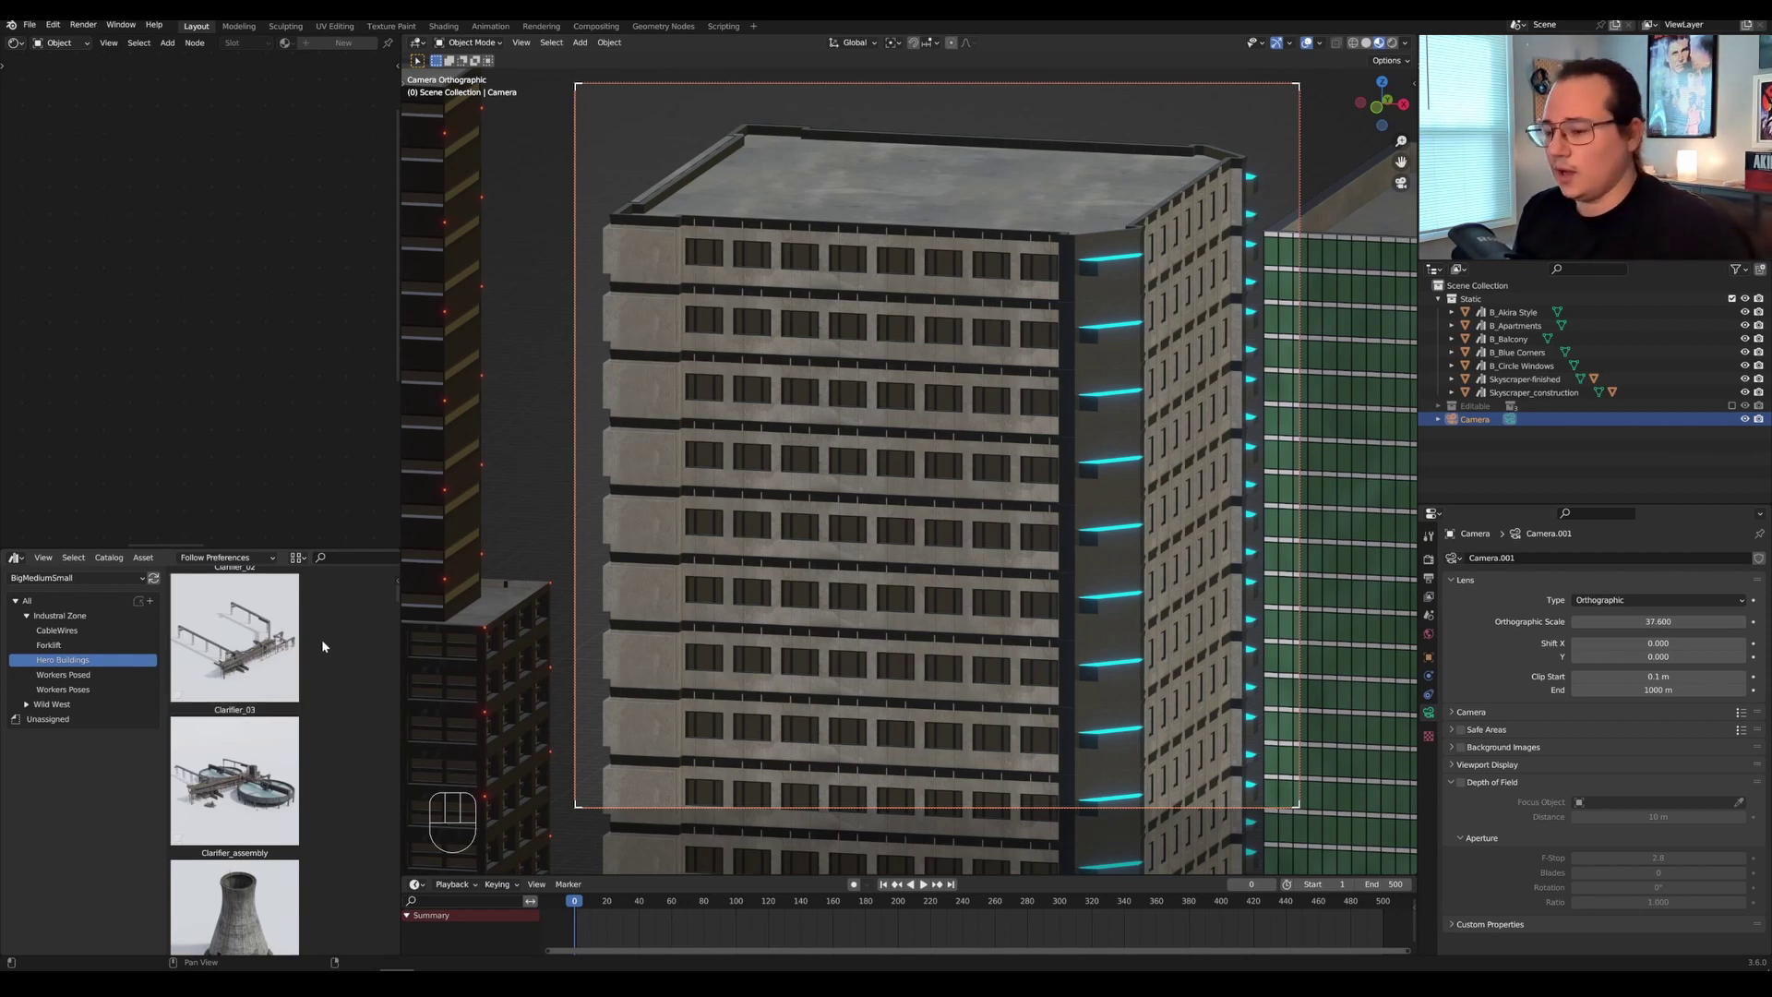
click(297, 557)
click(310, 584)
click(310, 645)
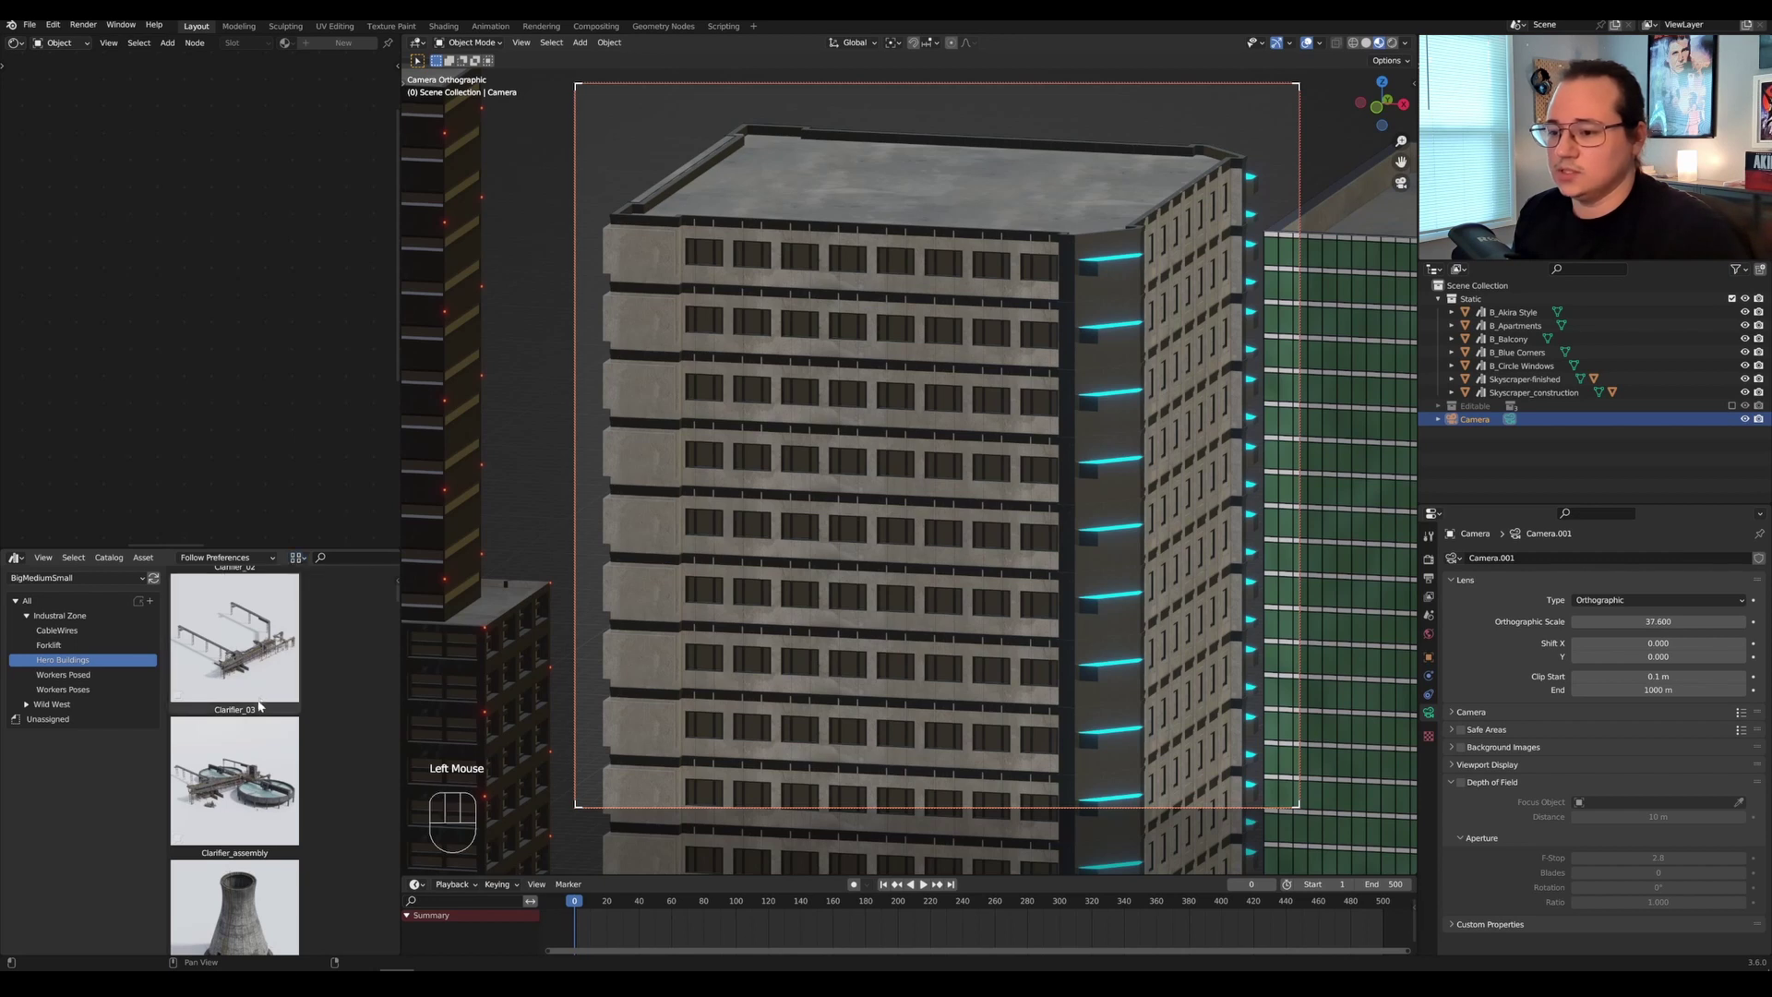
scroll(240, 664, down, 11)
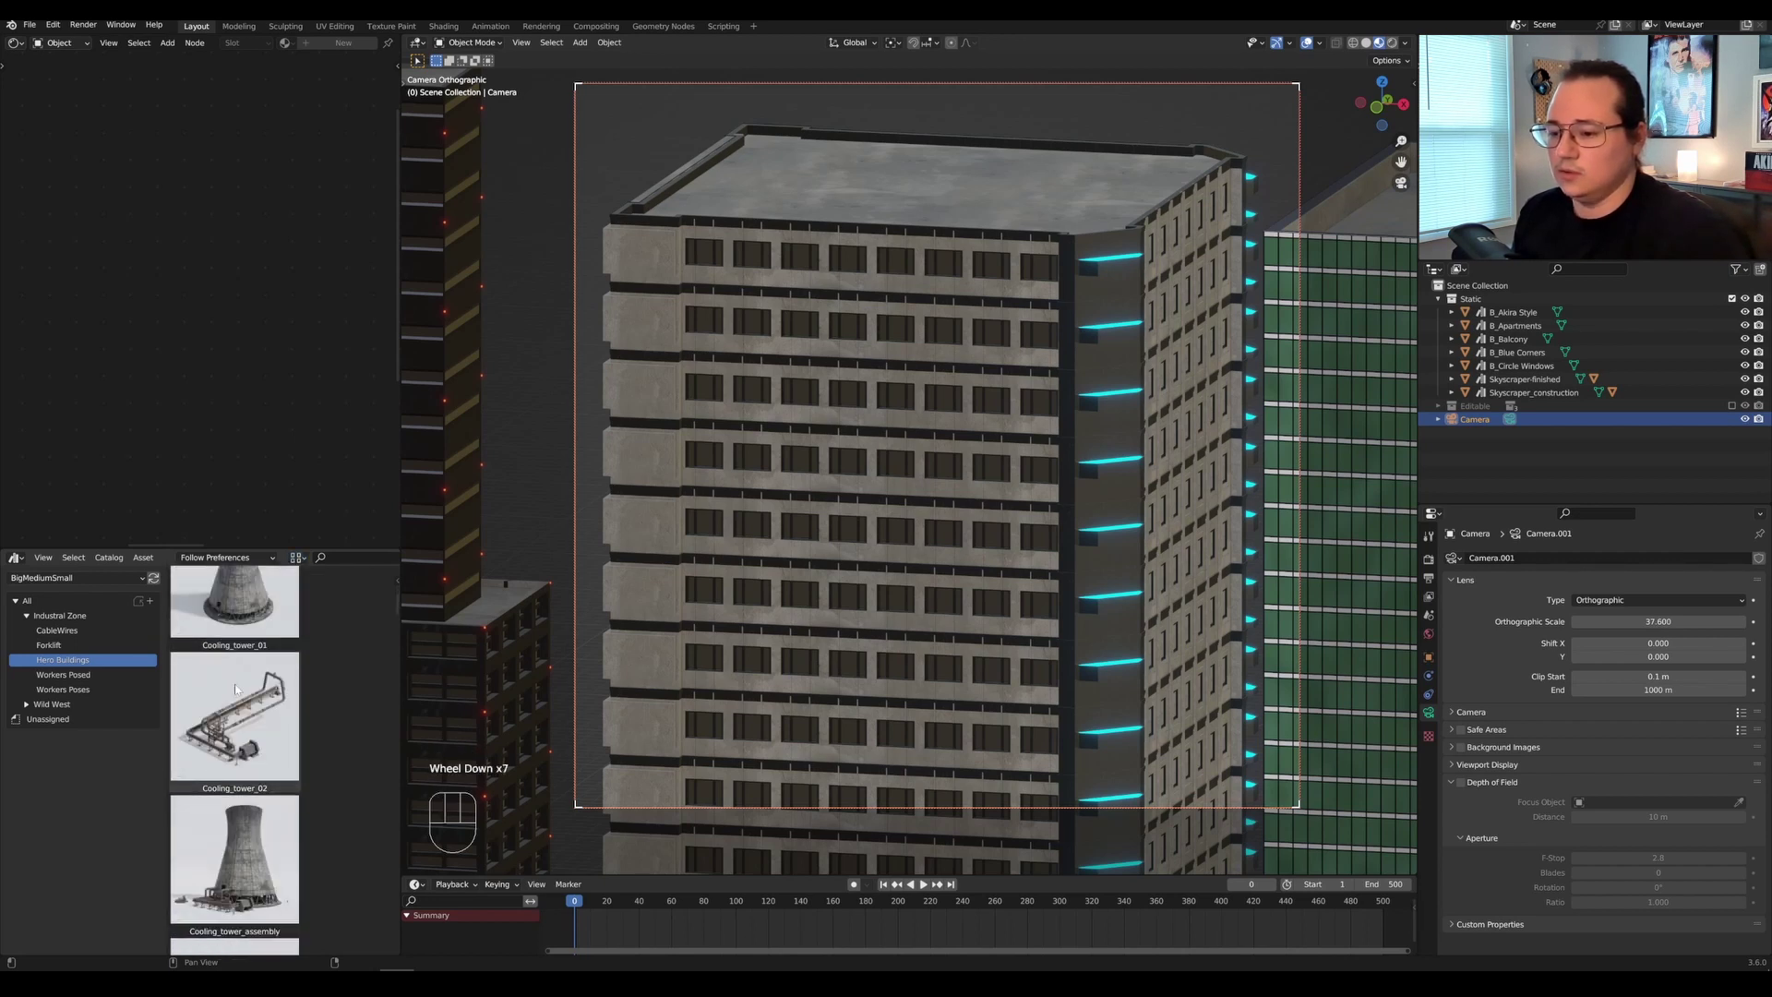
Look through the remaining Hero Buildings thumbnails, from the cooling towers and crane to the evaporators and generators.
scroll(242, 711, up, 2)
scroll(245, 725, down, 2)
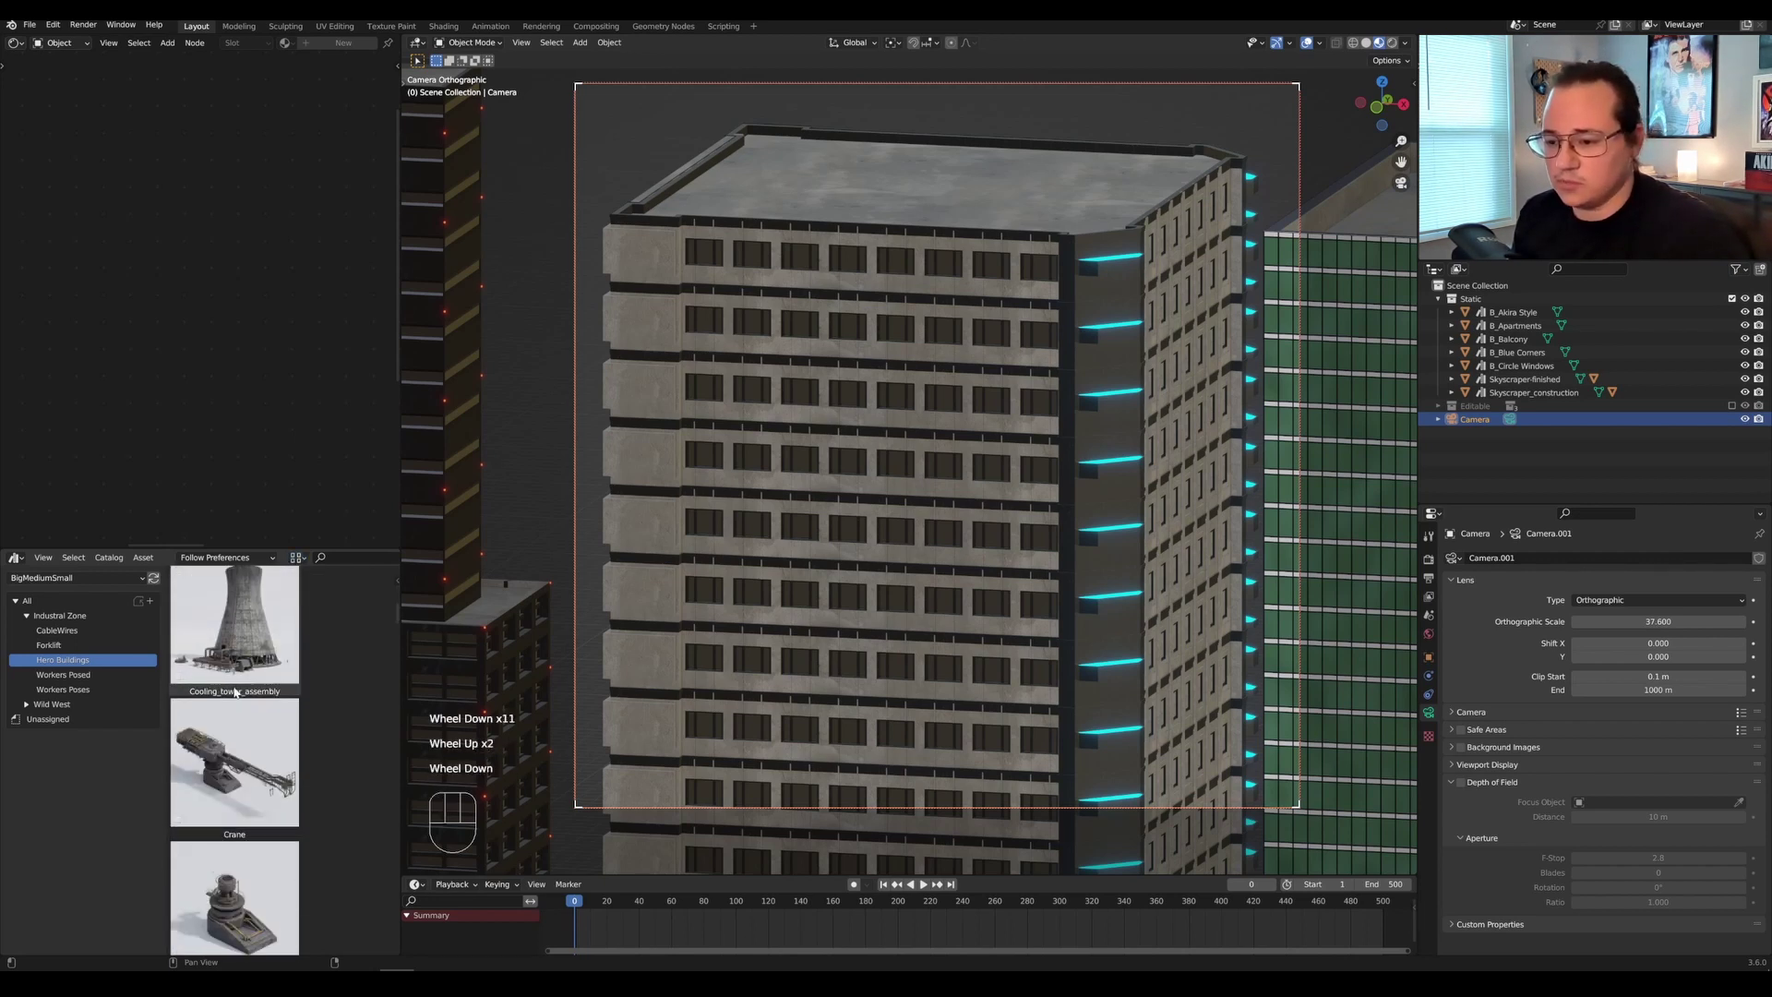
scroll(249, 753, down, 4)
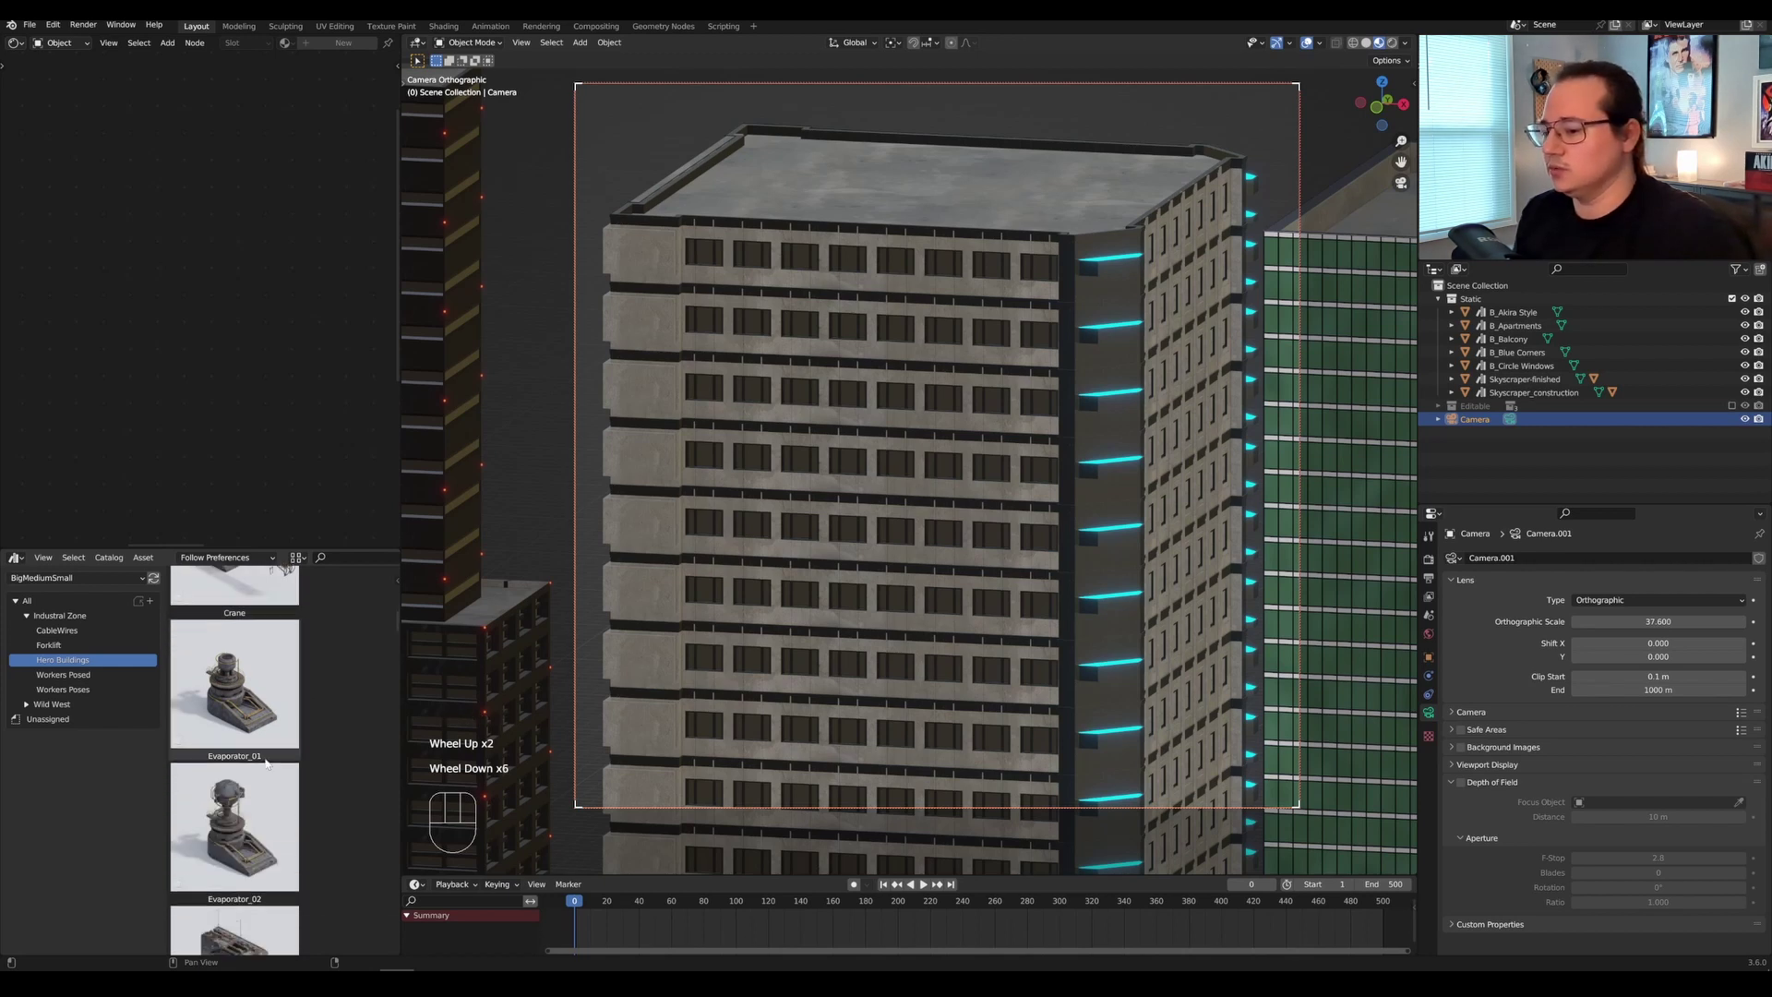
scroll(246, 794, down, 5)
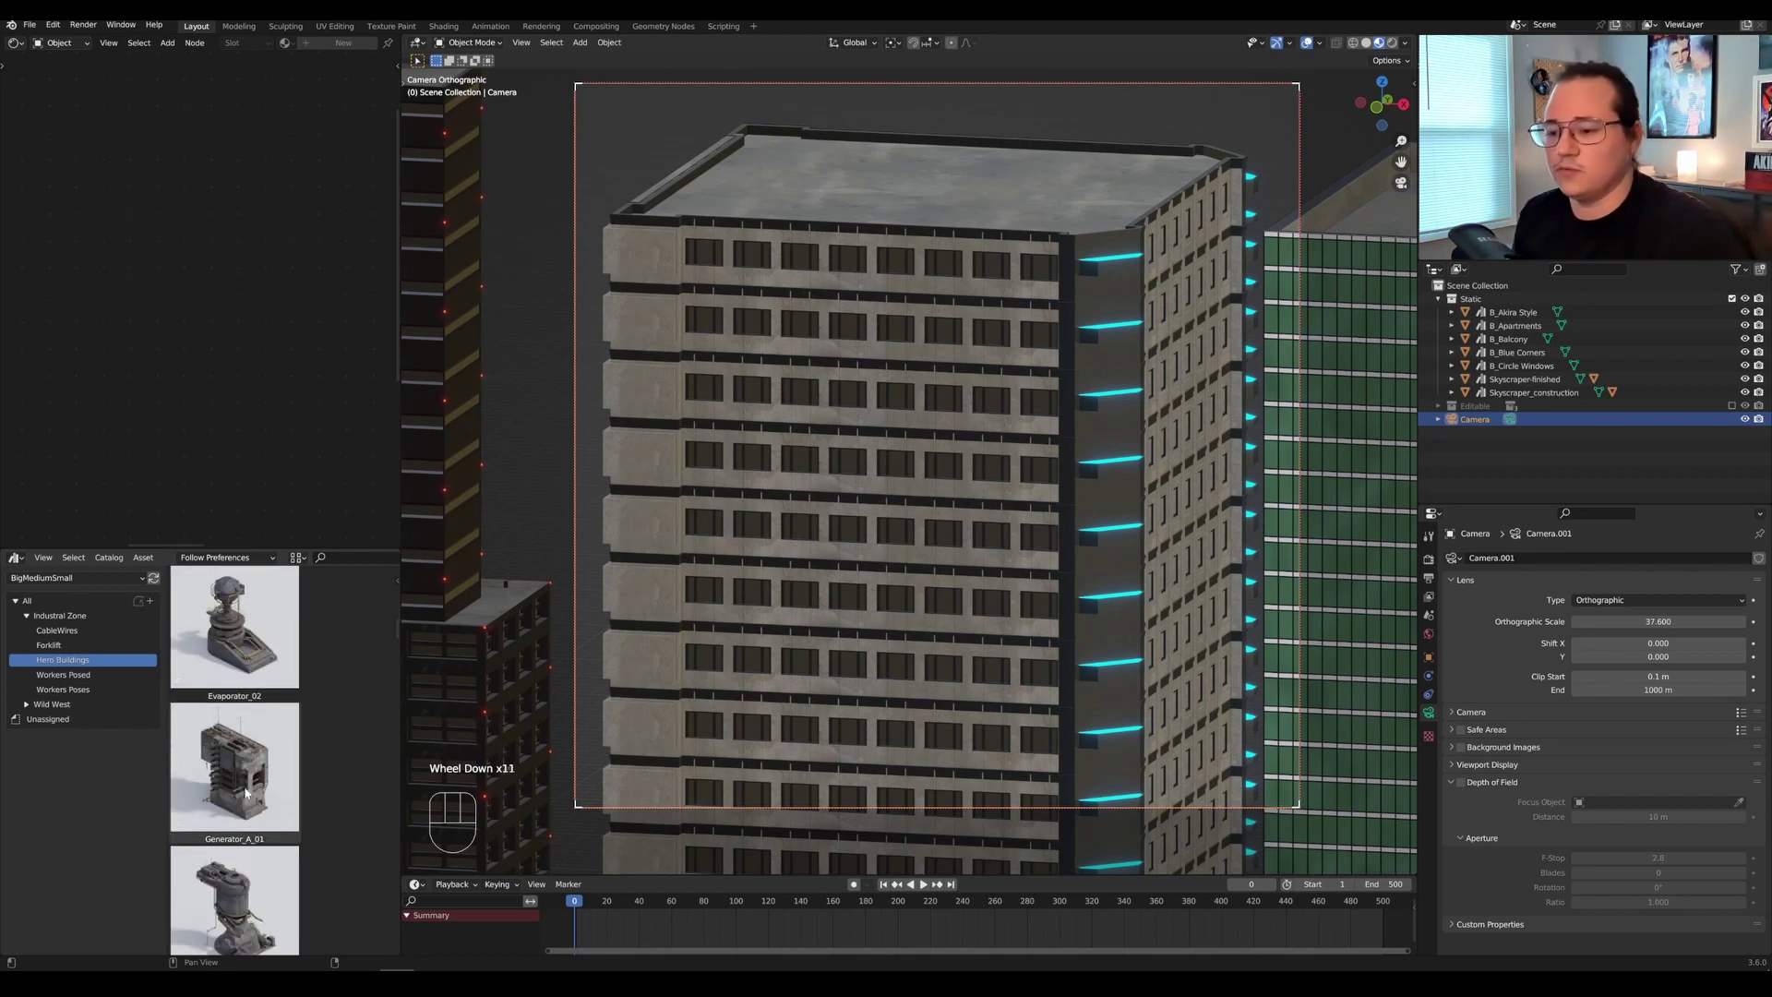
scroll(257, 778, down, 7)
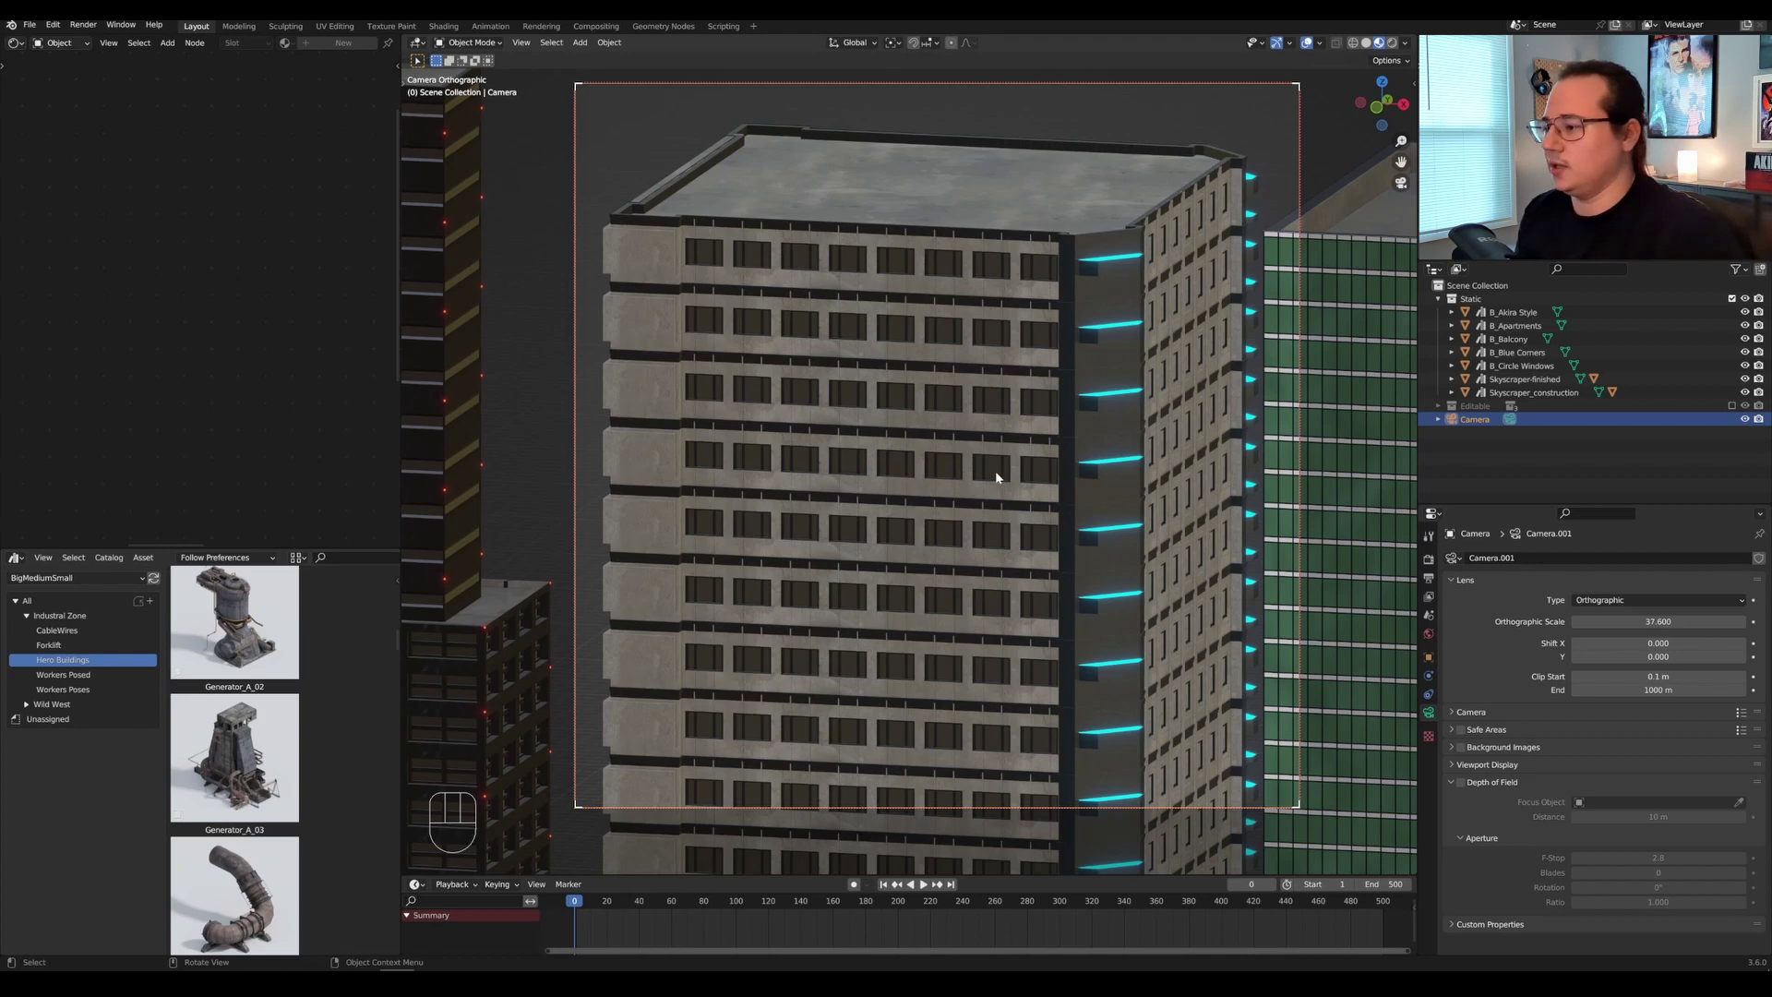
scroll(996, 476, down, 2)
scroll(574, 404, up, 1)
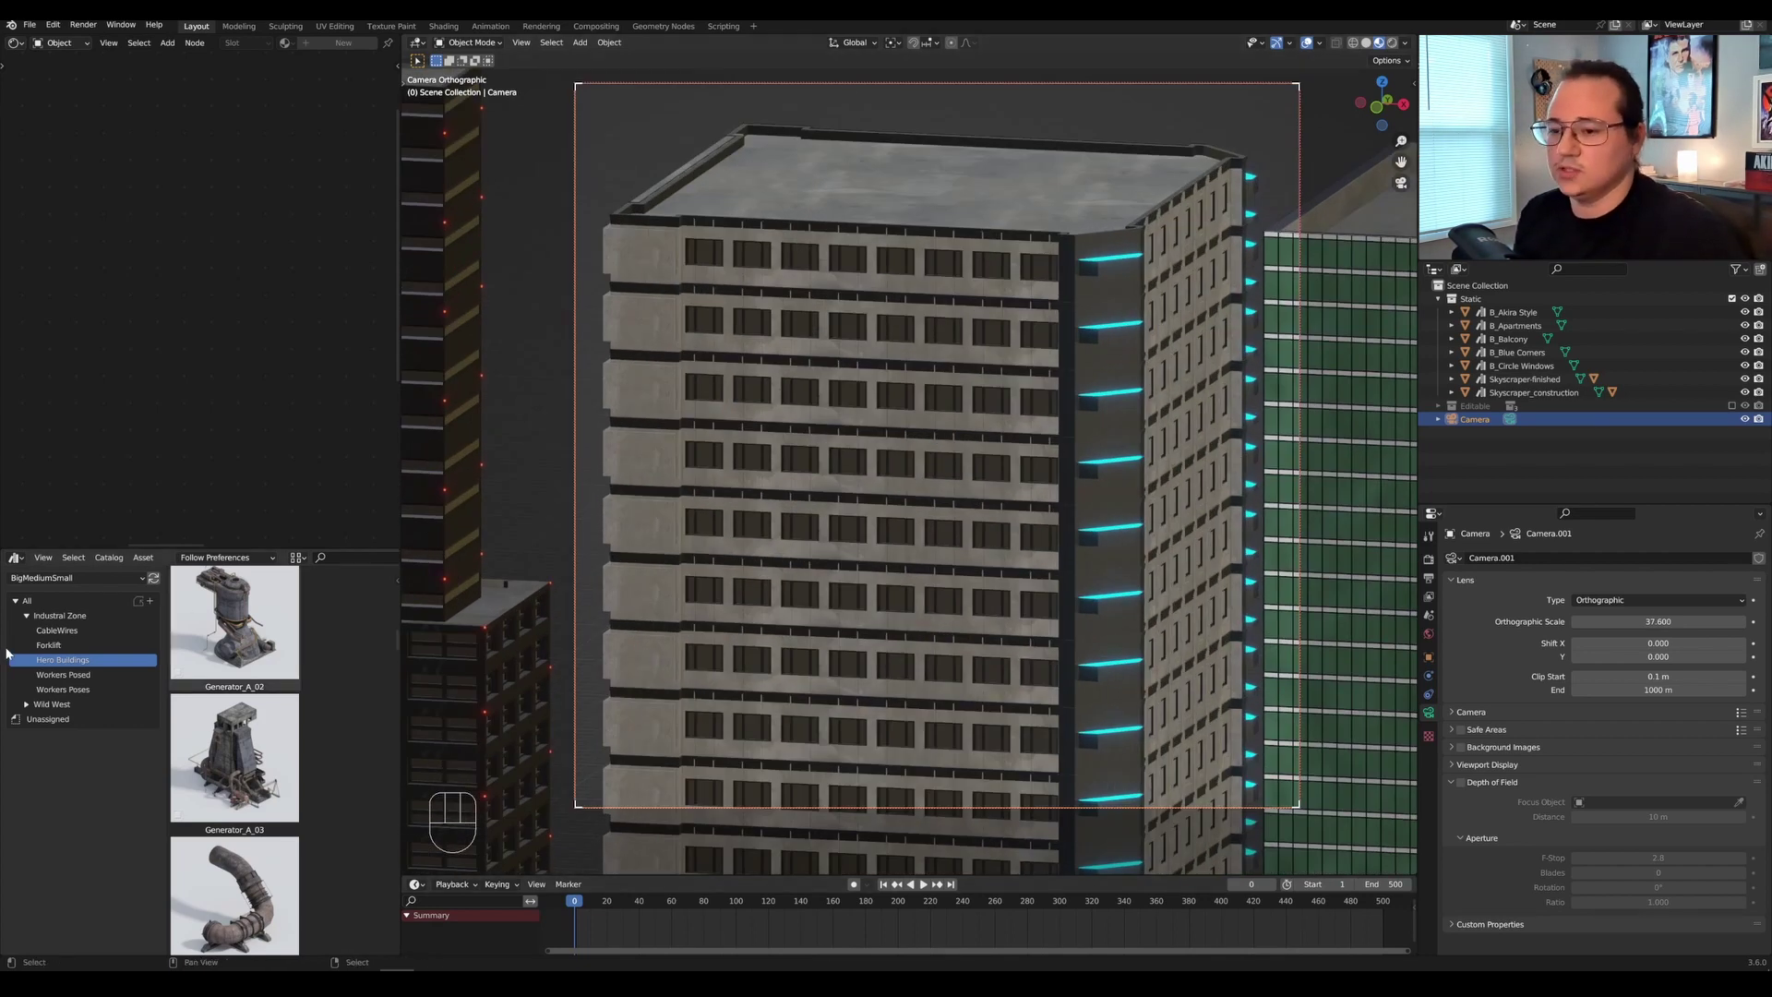
Switch the asset library to All, then to My Assets, and open the Building Pack 02 catalog.
click(65, 581)
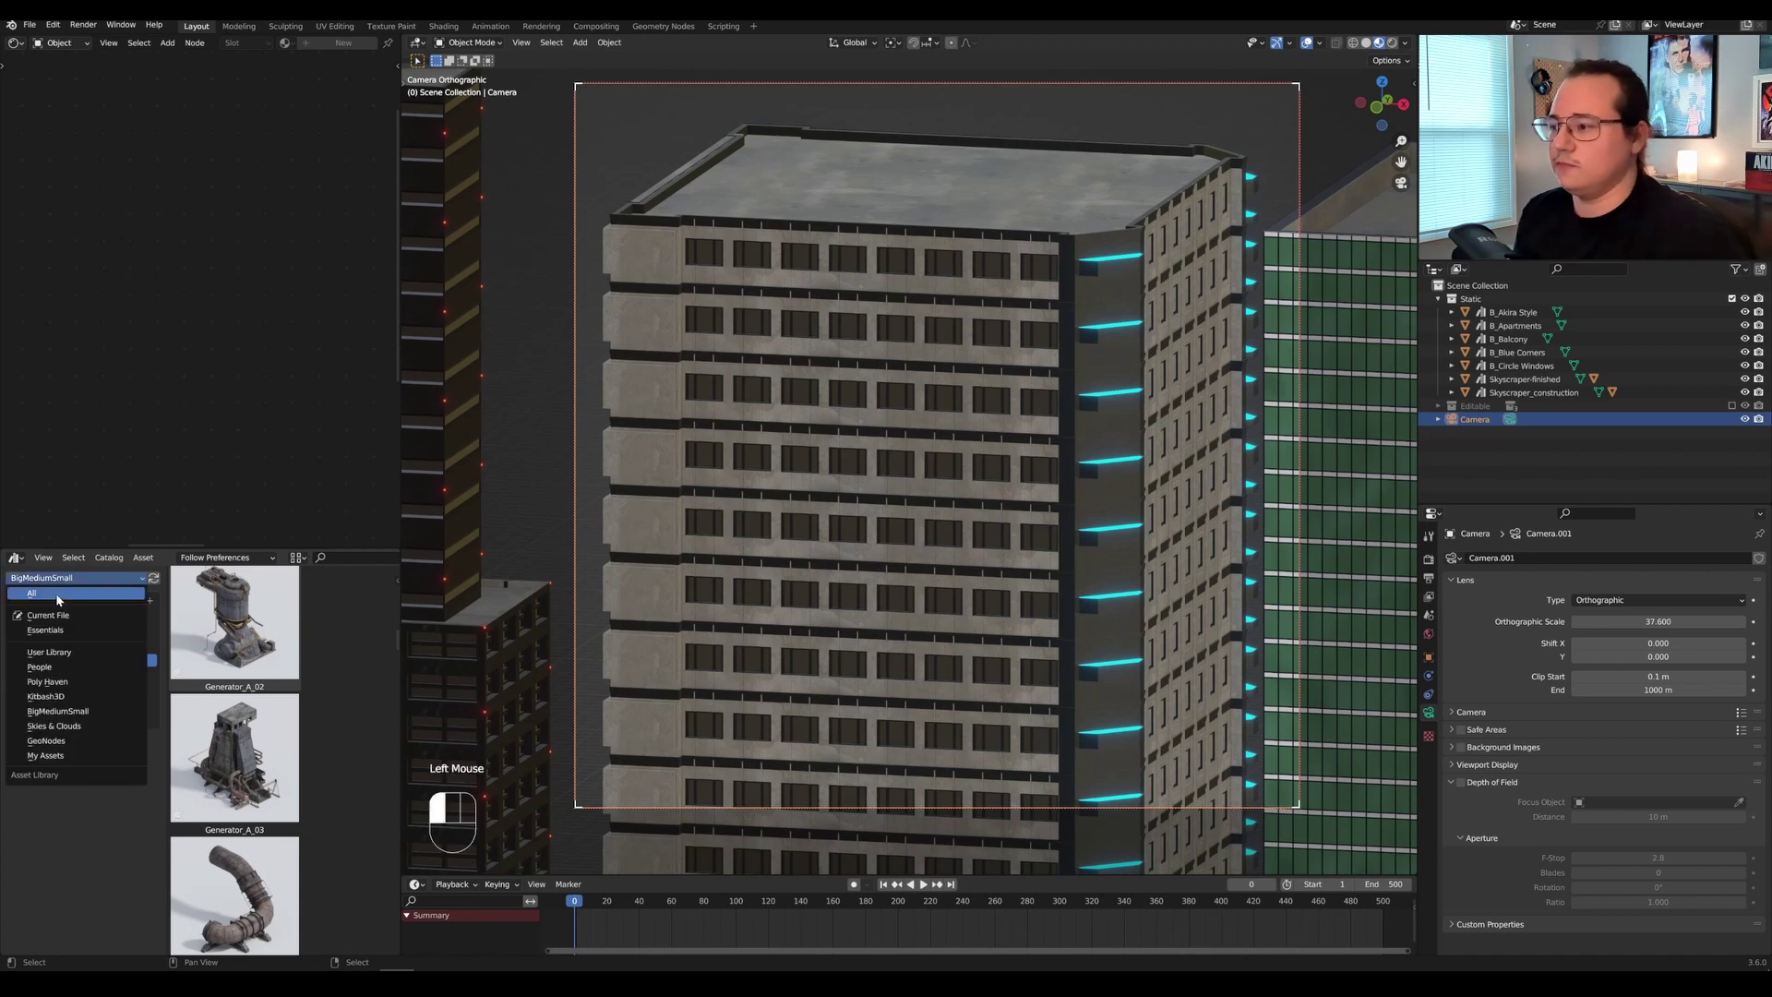
click(58, 595)
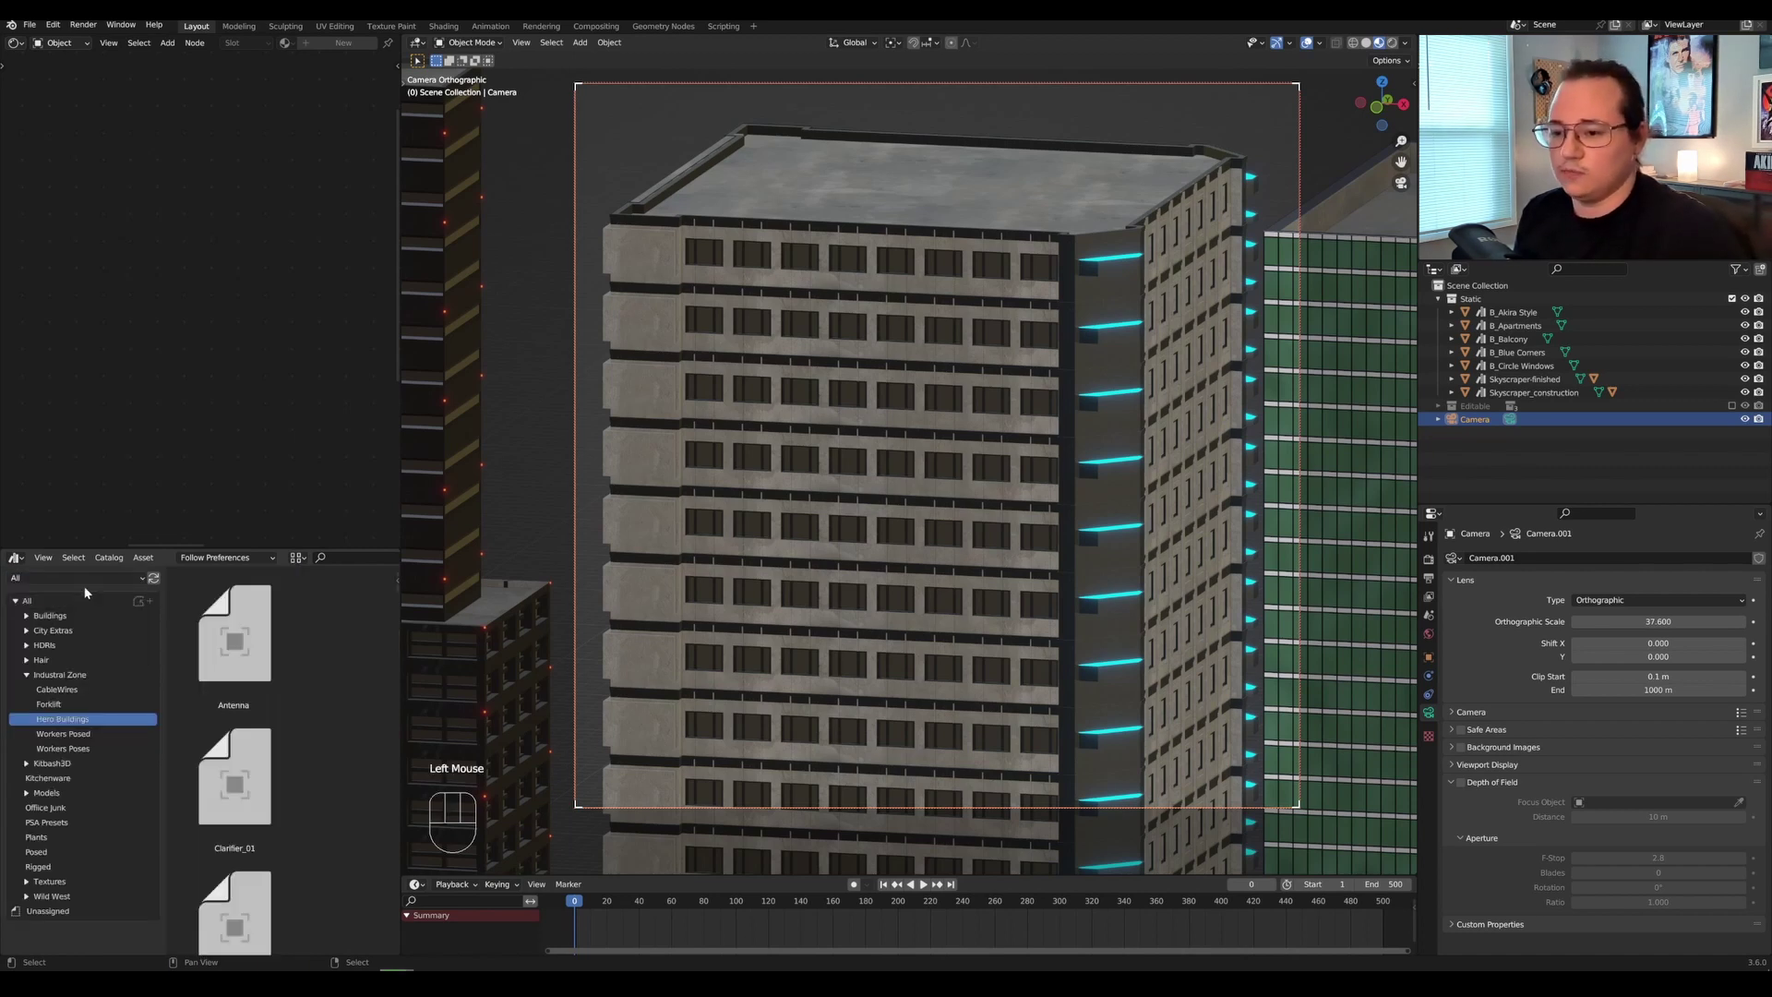
click(45, 578)
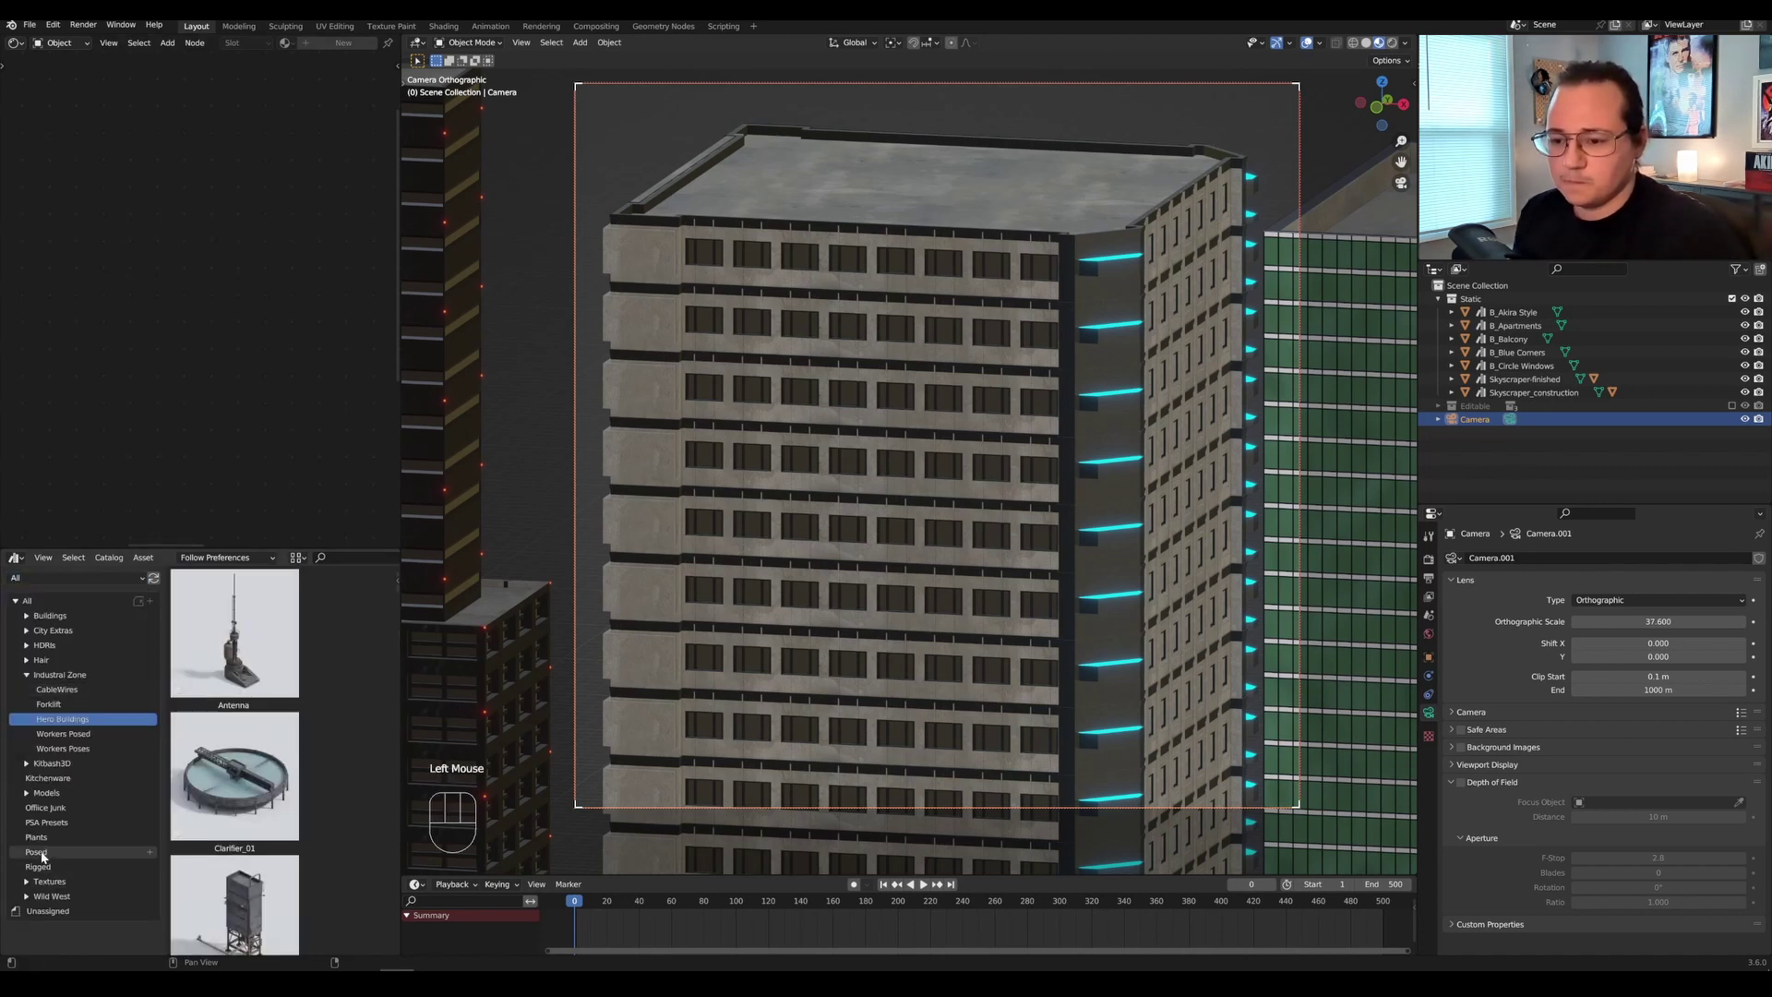
click(46, 579)
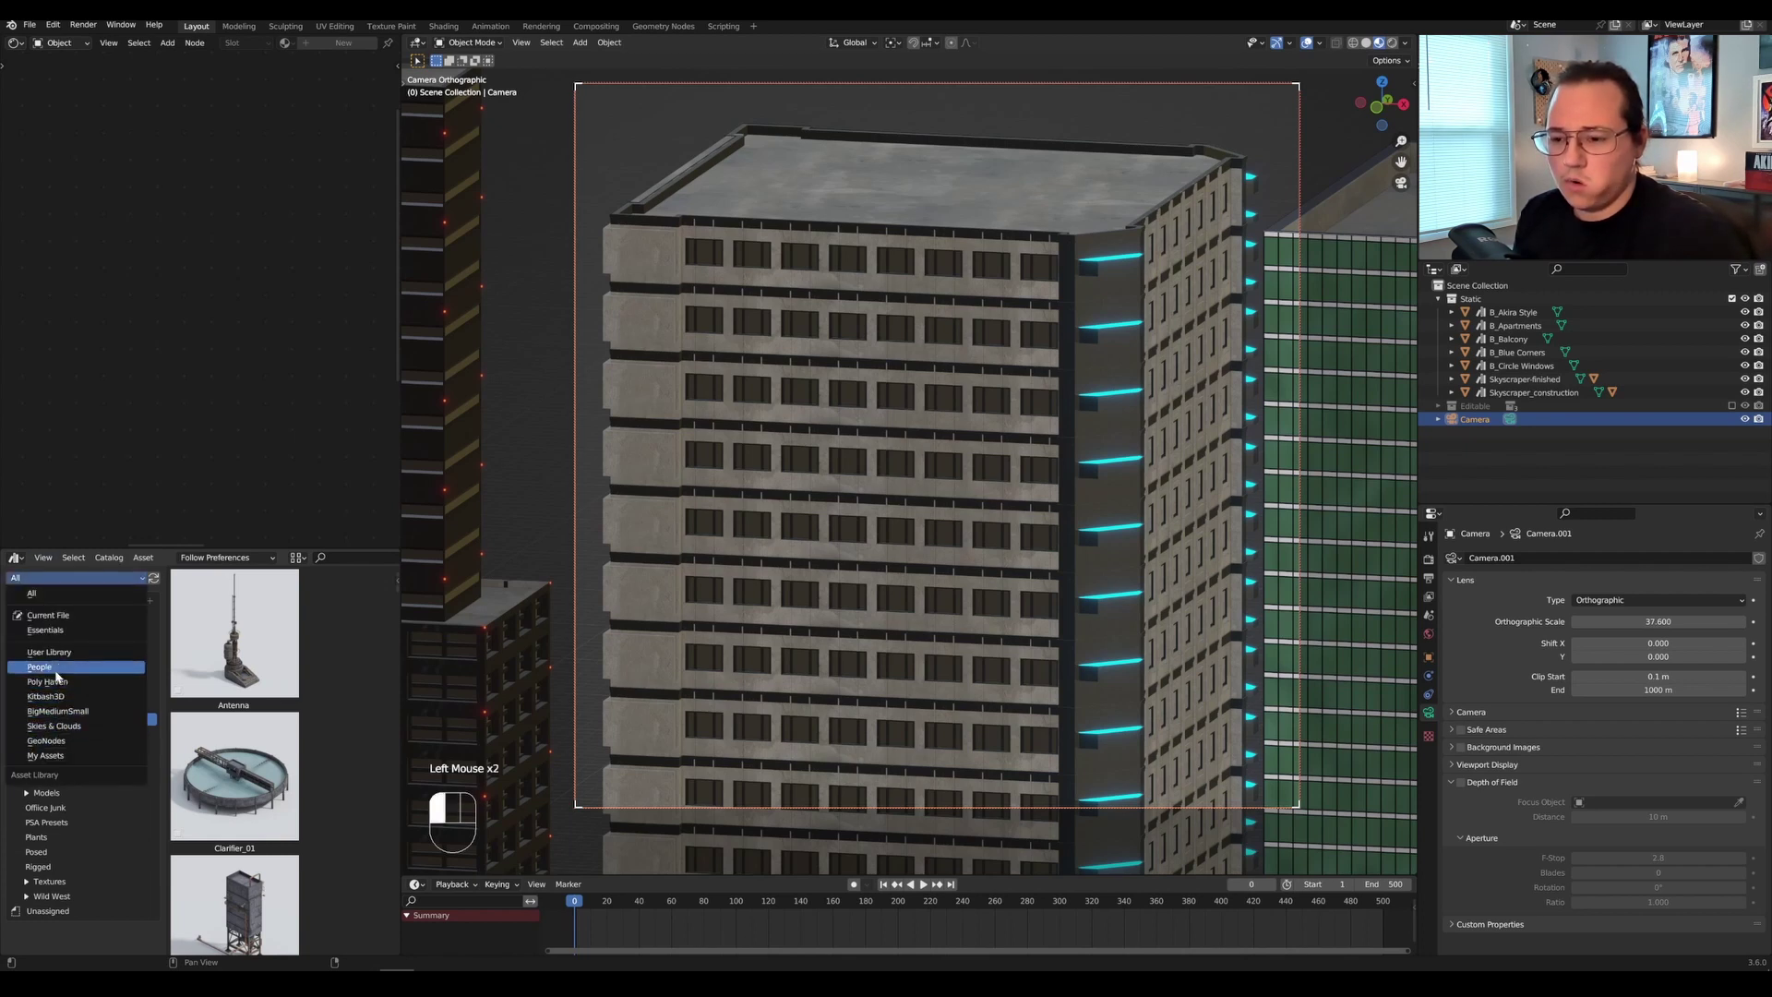
click(47, 755)
click(46, 615)
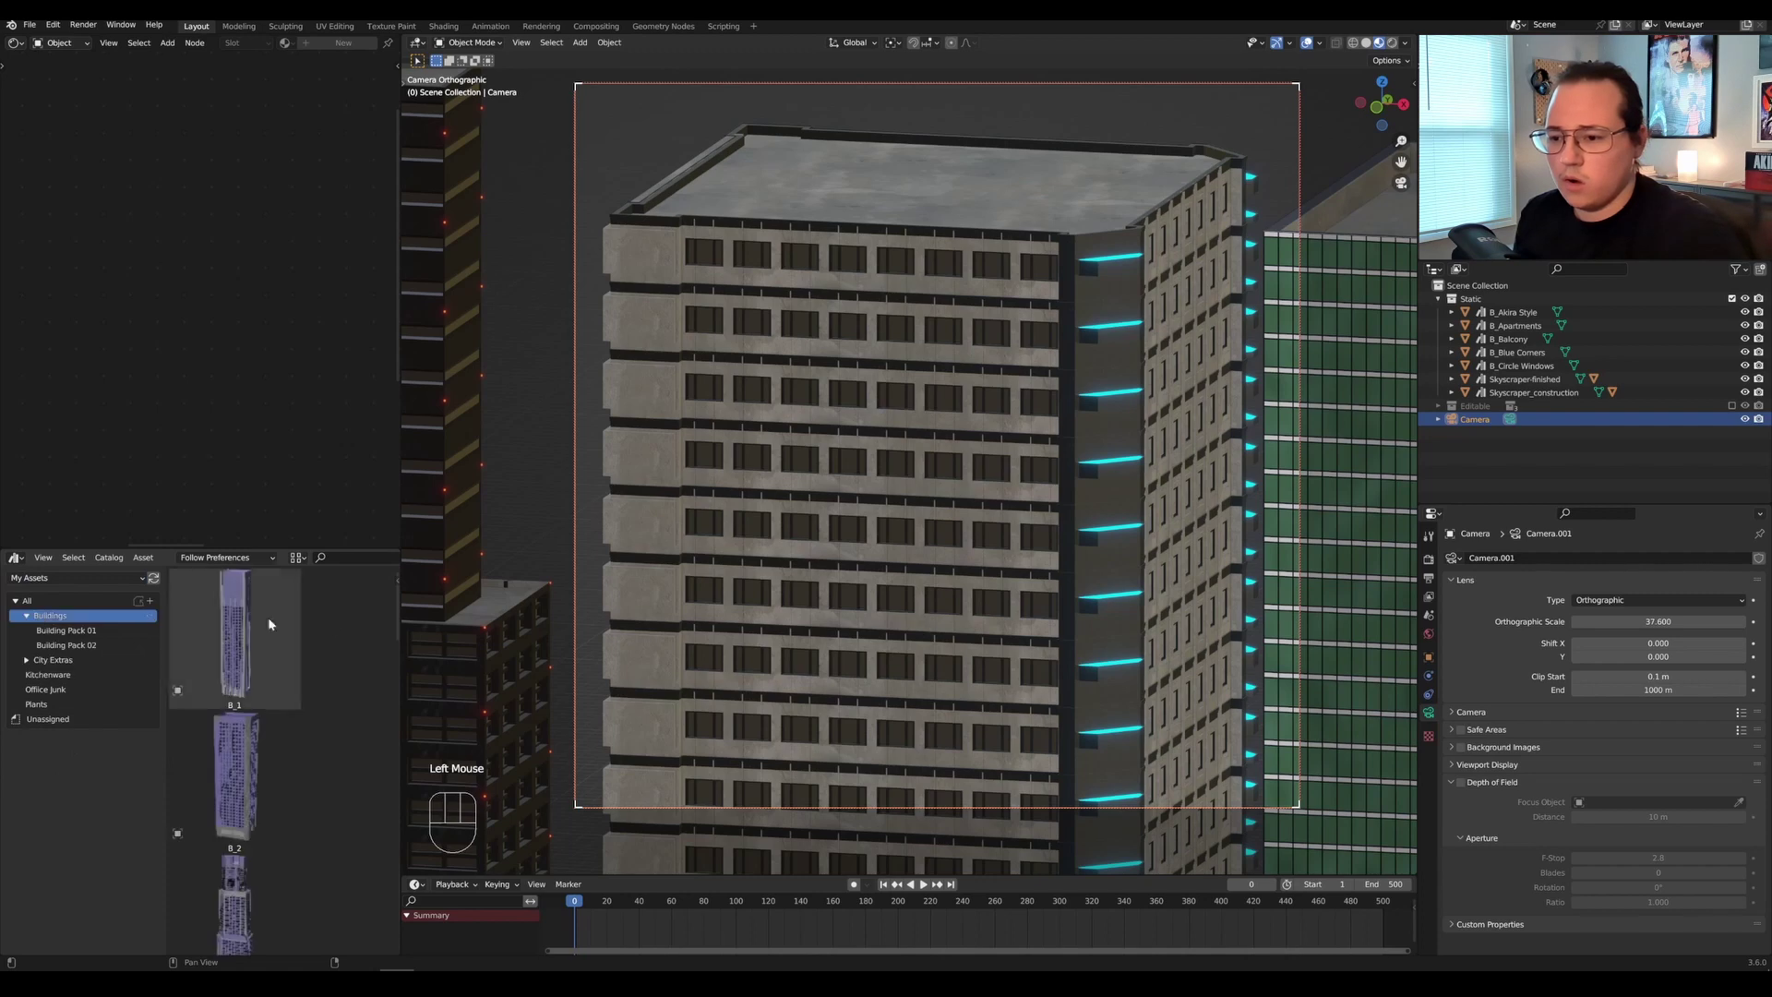
click(92, 644)
Hide the Skyscraper-finished building, its frame.002 child object and the B_Balcony building from the scene.
scroll(1090, 552, down, 1)
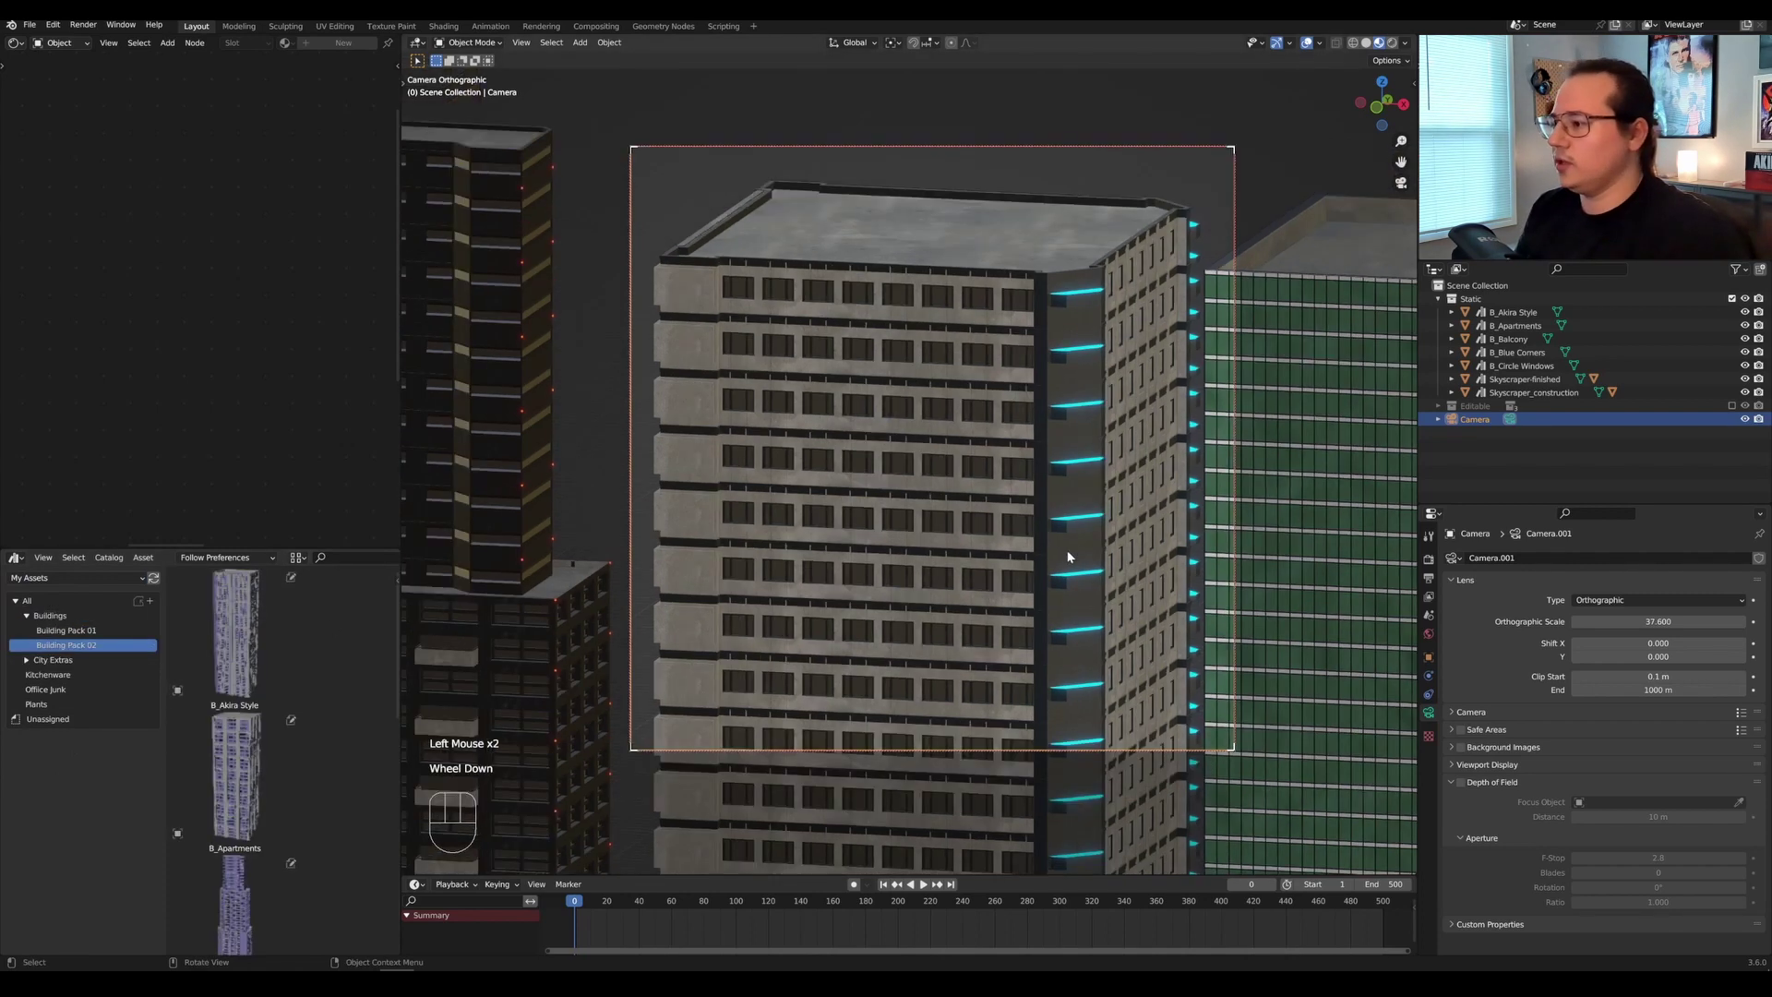
scroll(1090, 552, up, 2)
scroll(1089, 552, down, 1)
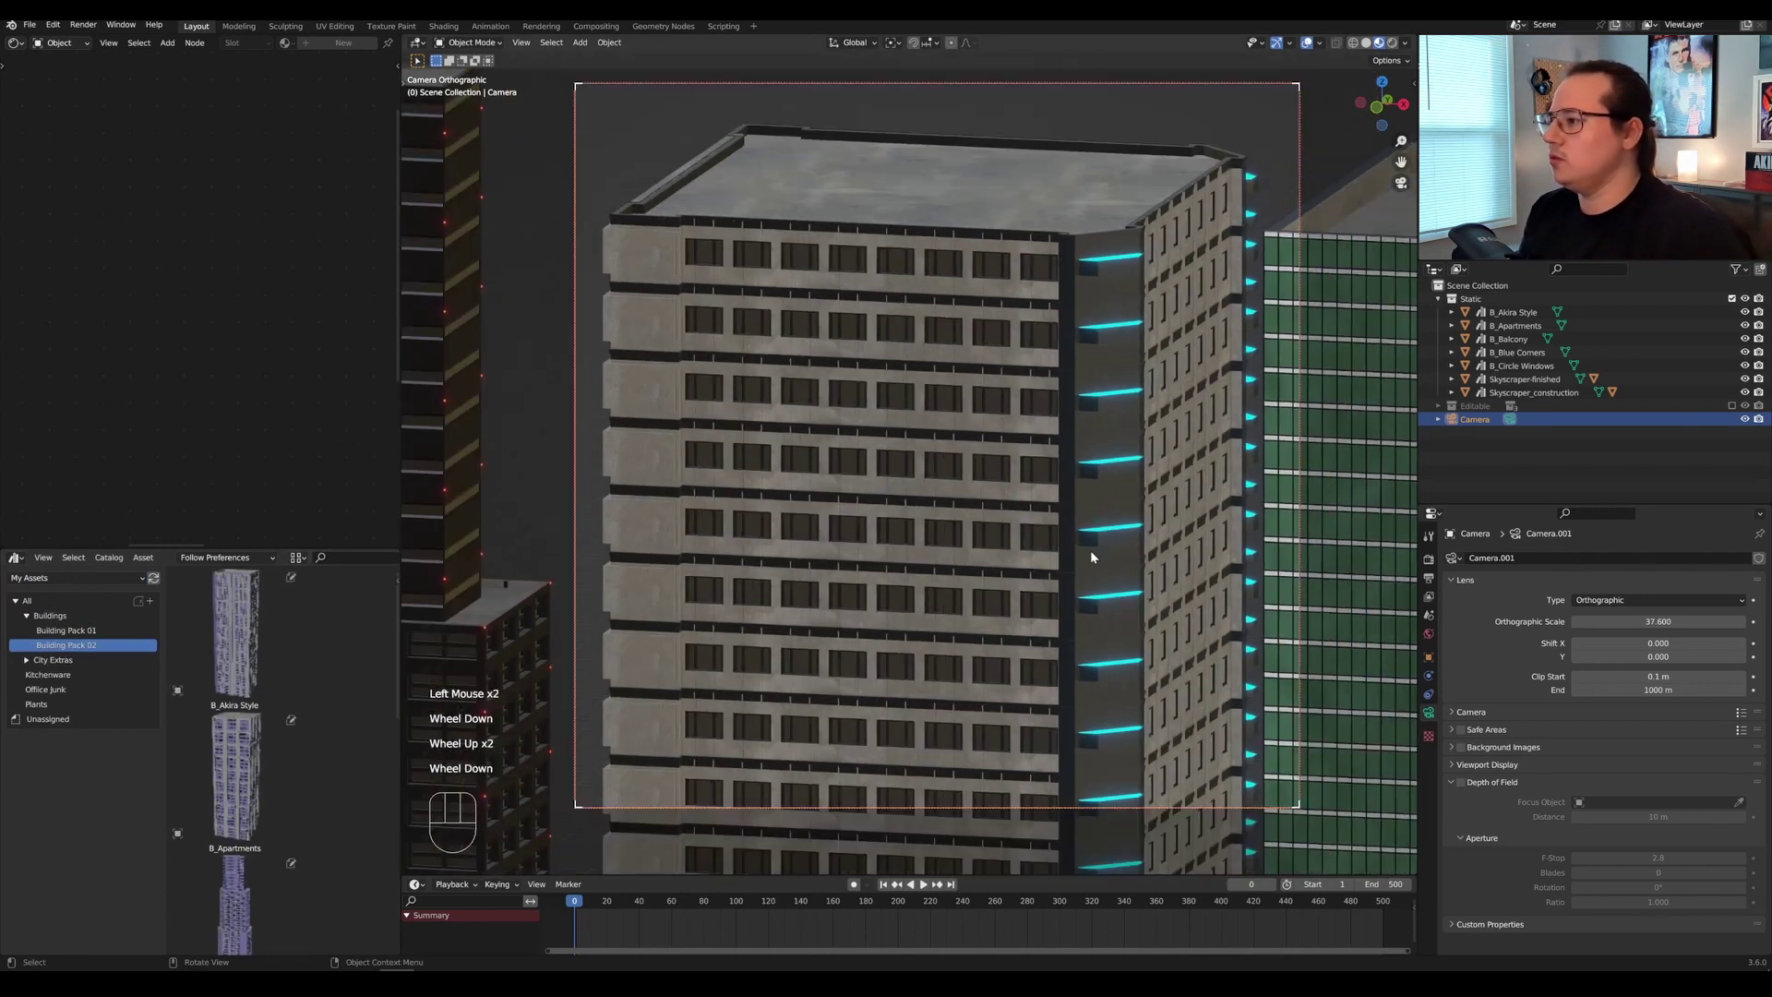
click(1314, 357)
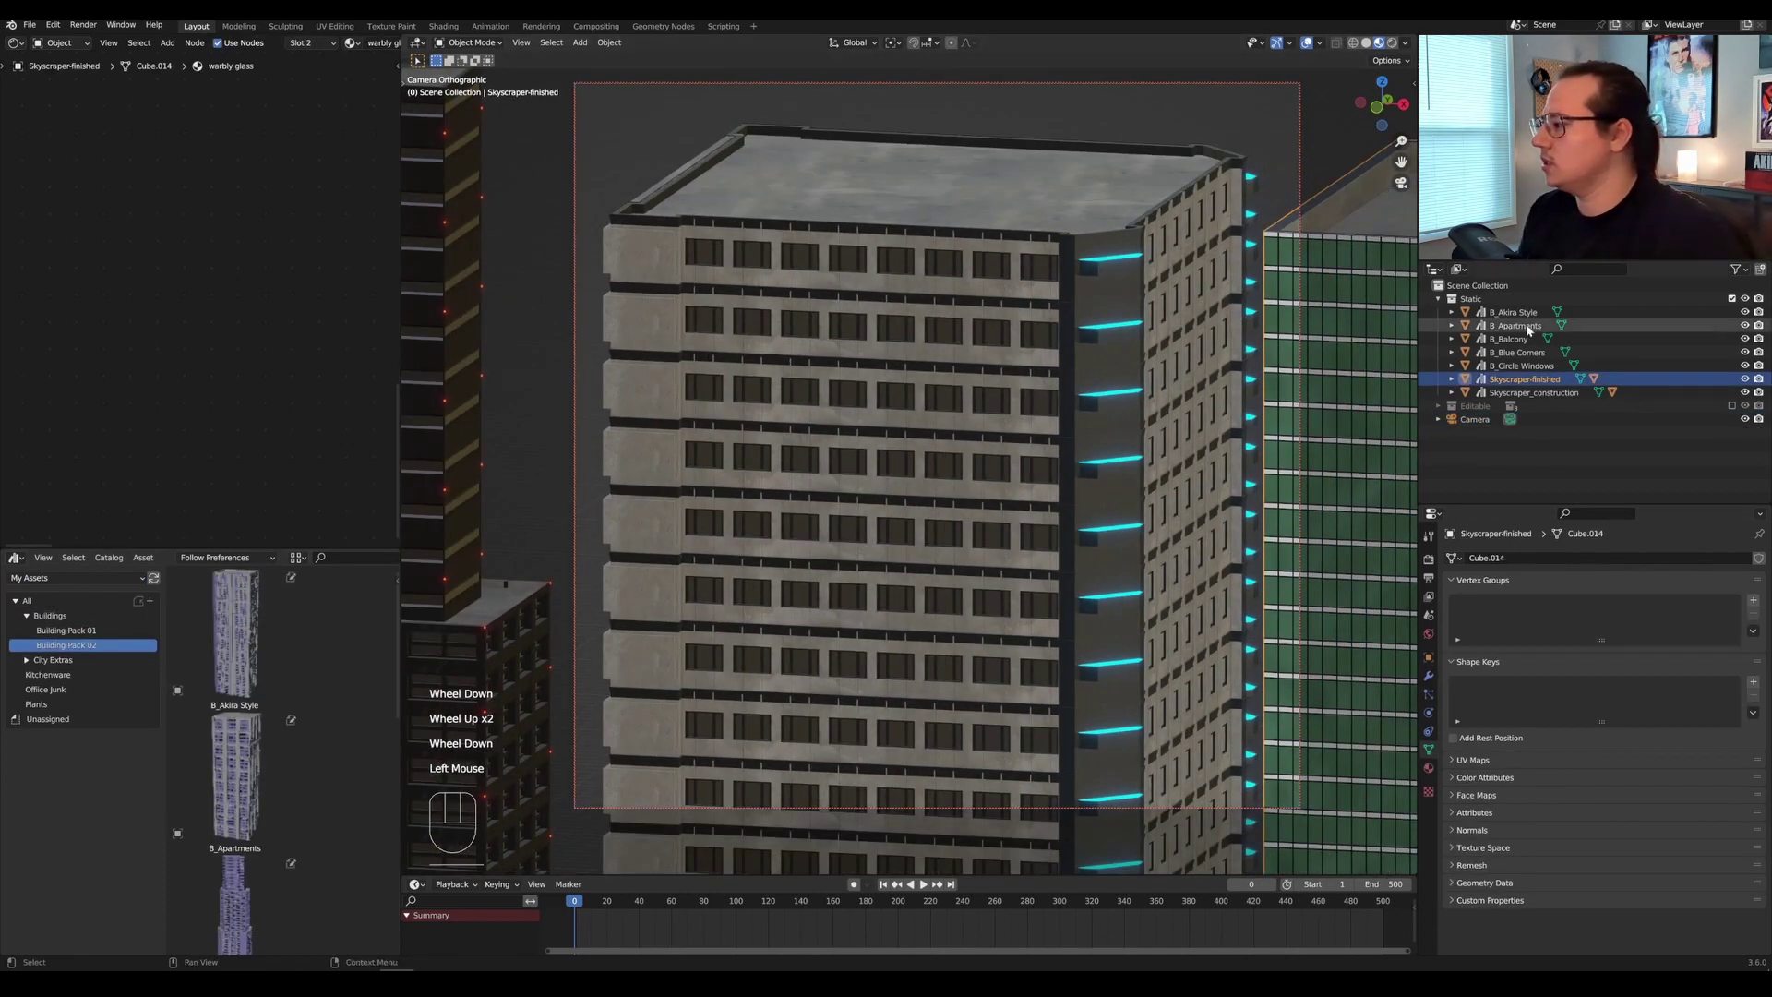
click(1744, 379)
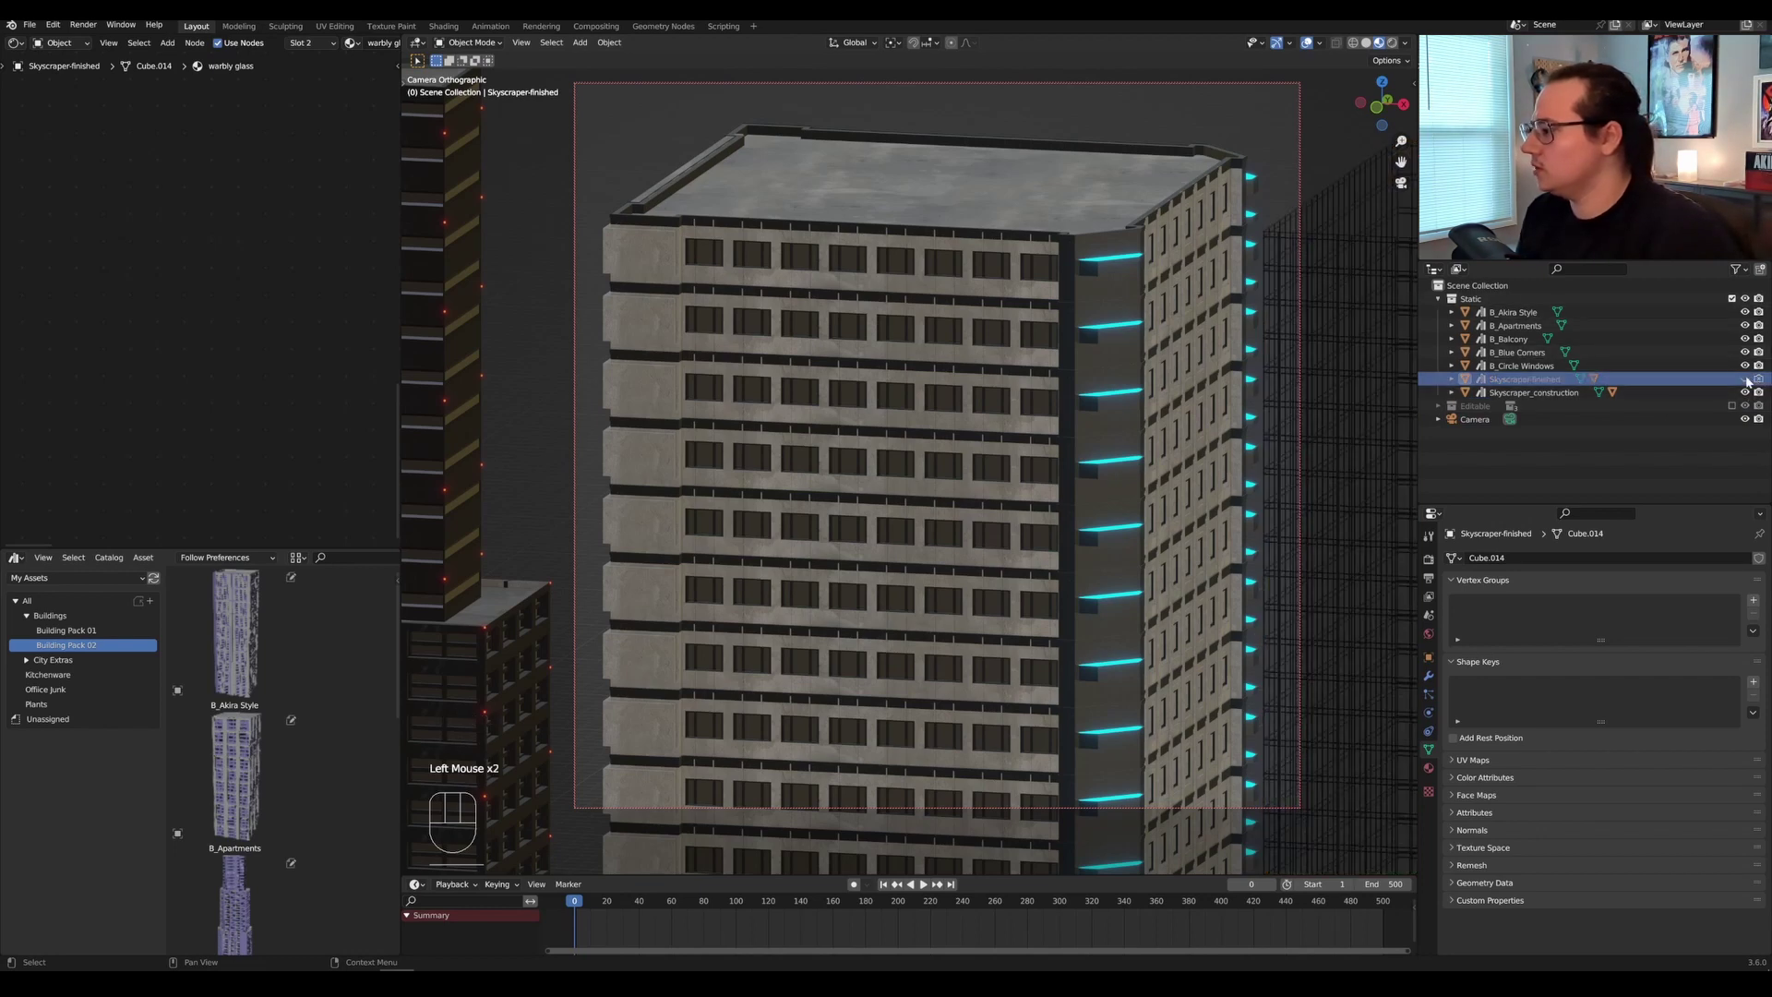
click(1320, 331)
click(1452, 379)
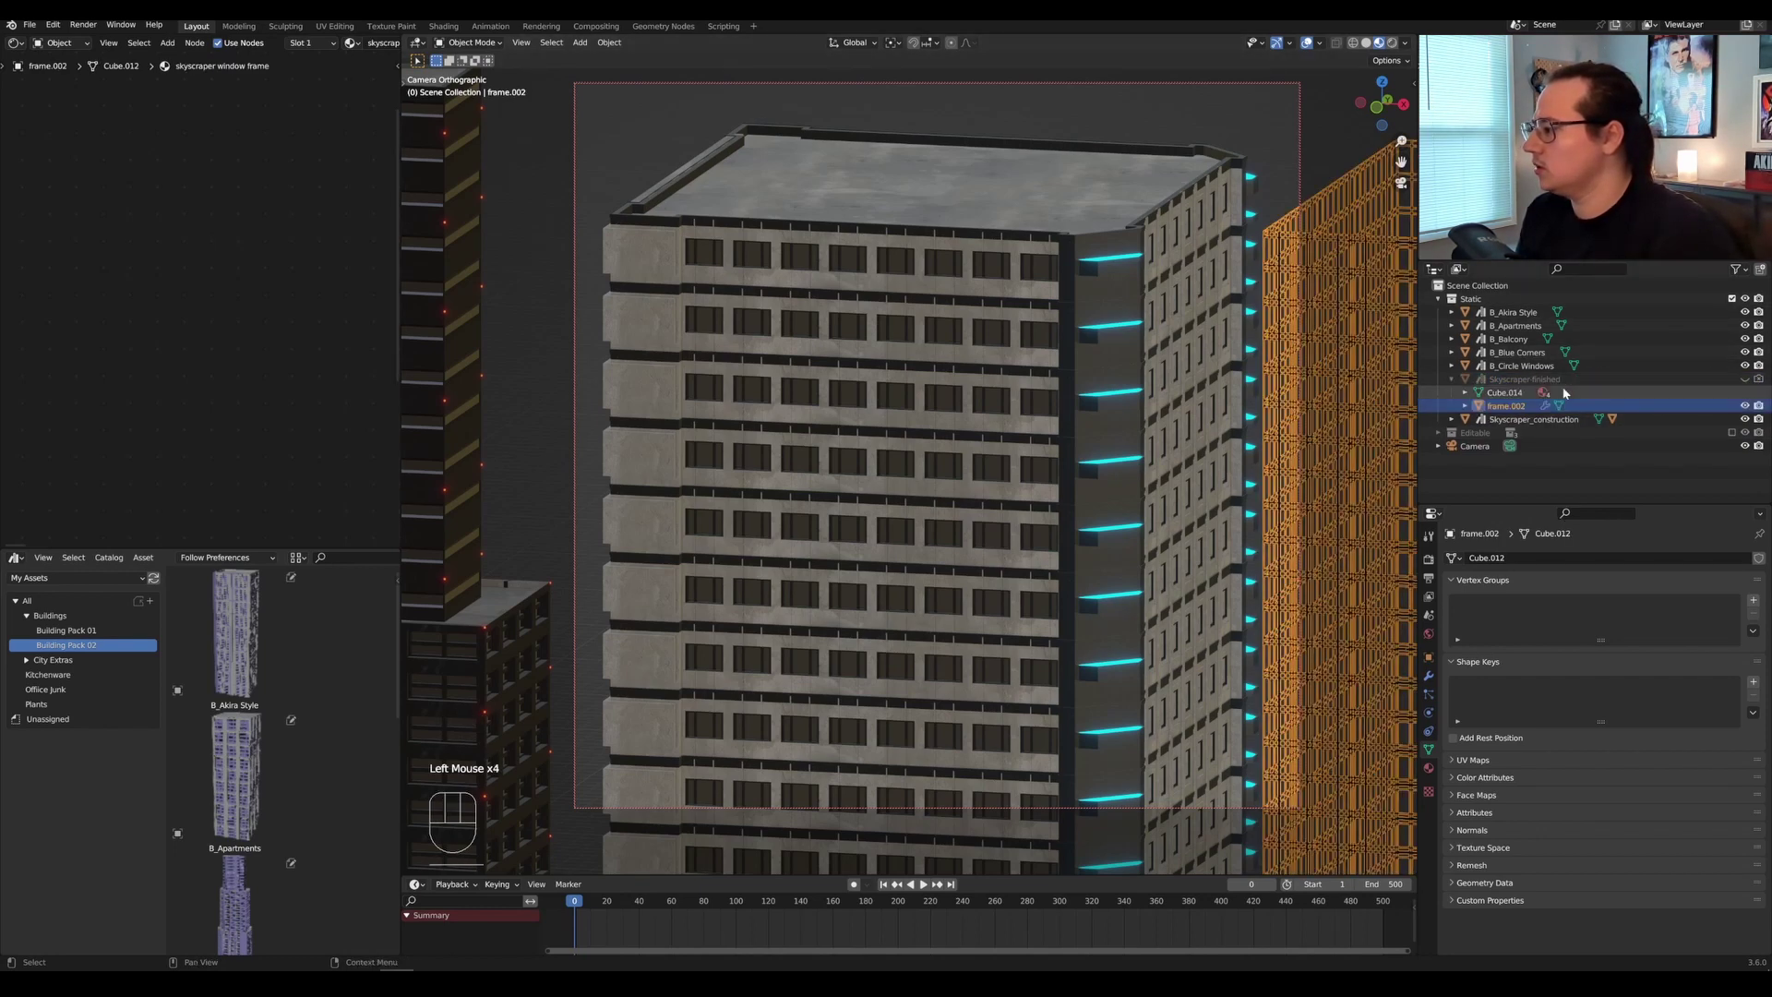
click(1745, 406)
click(543, 560)
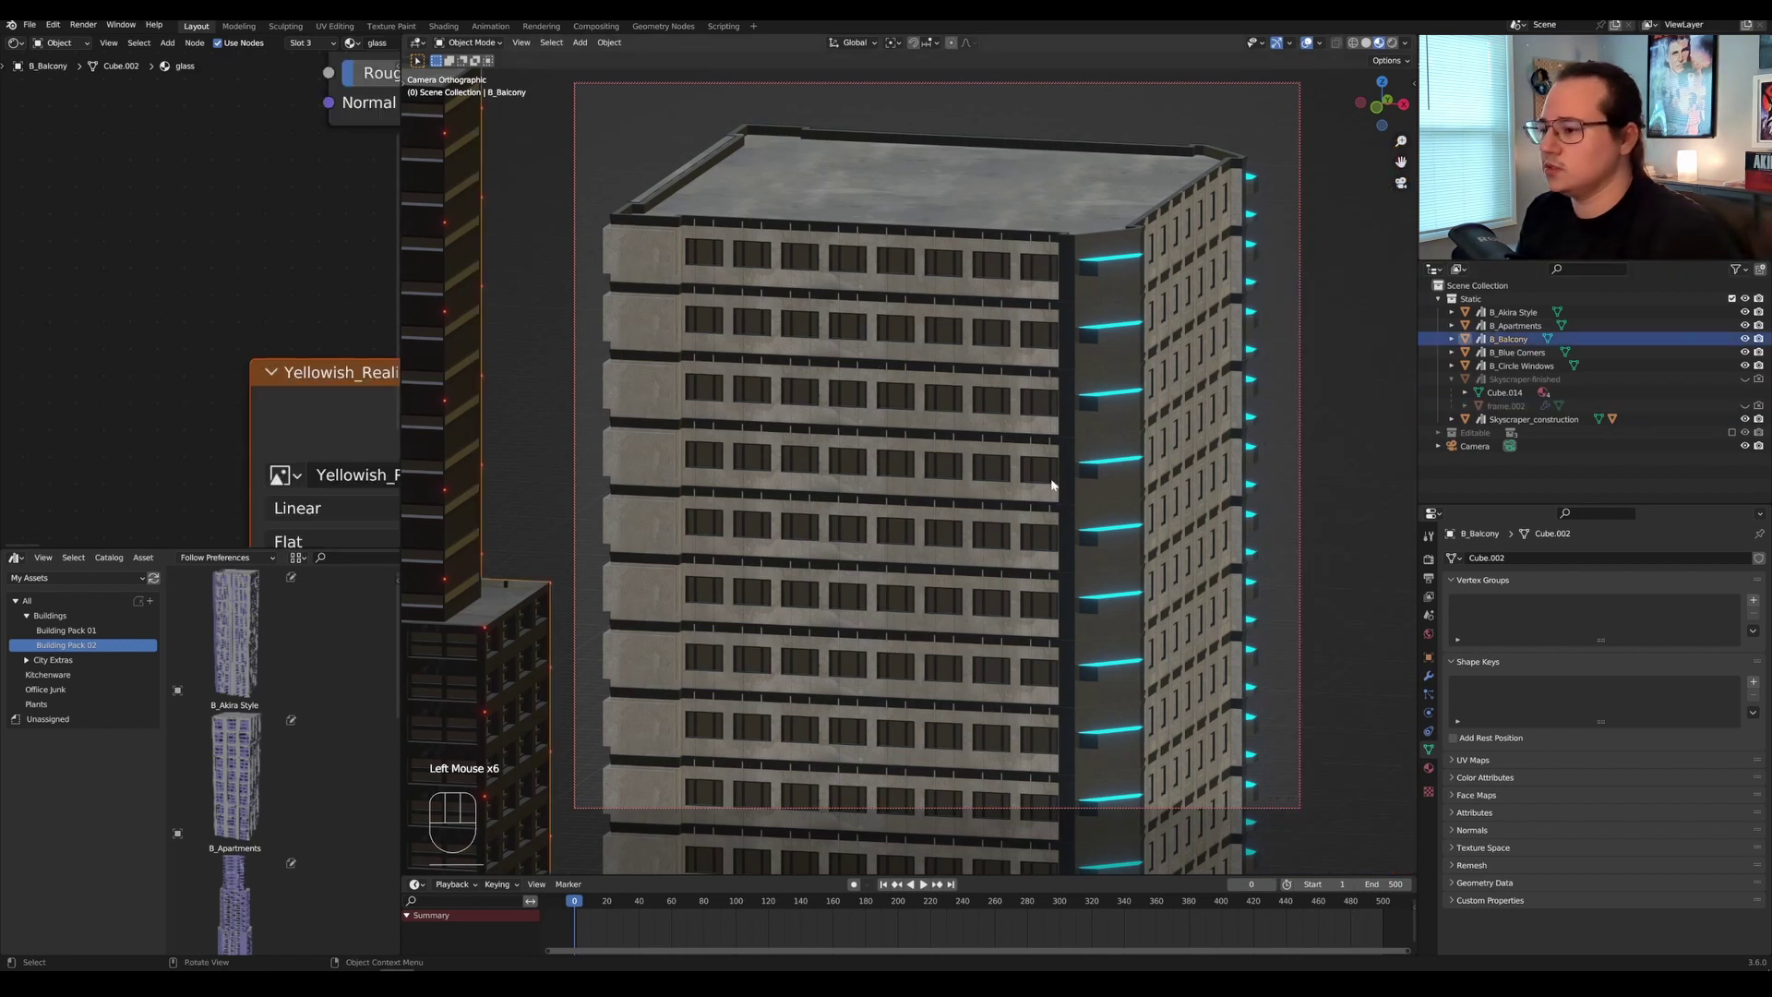
click(1758, 339)
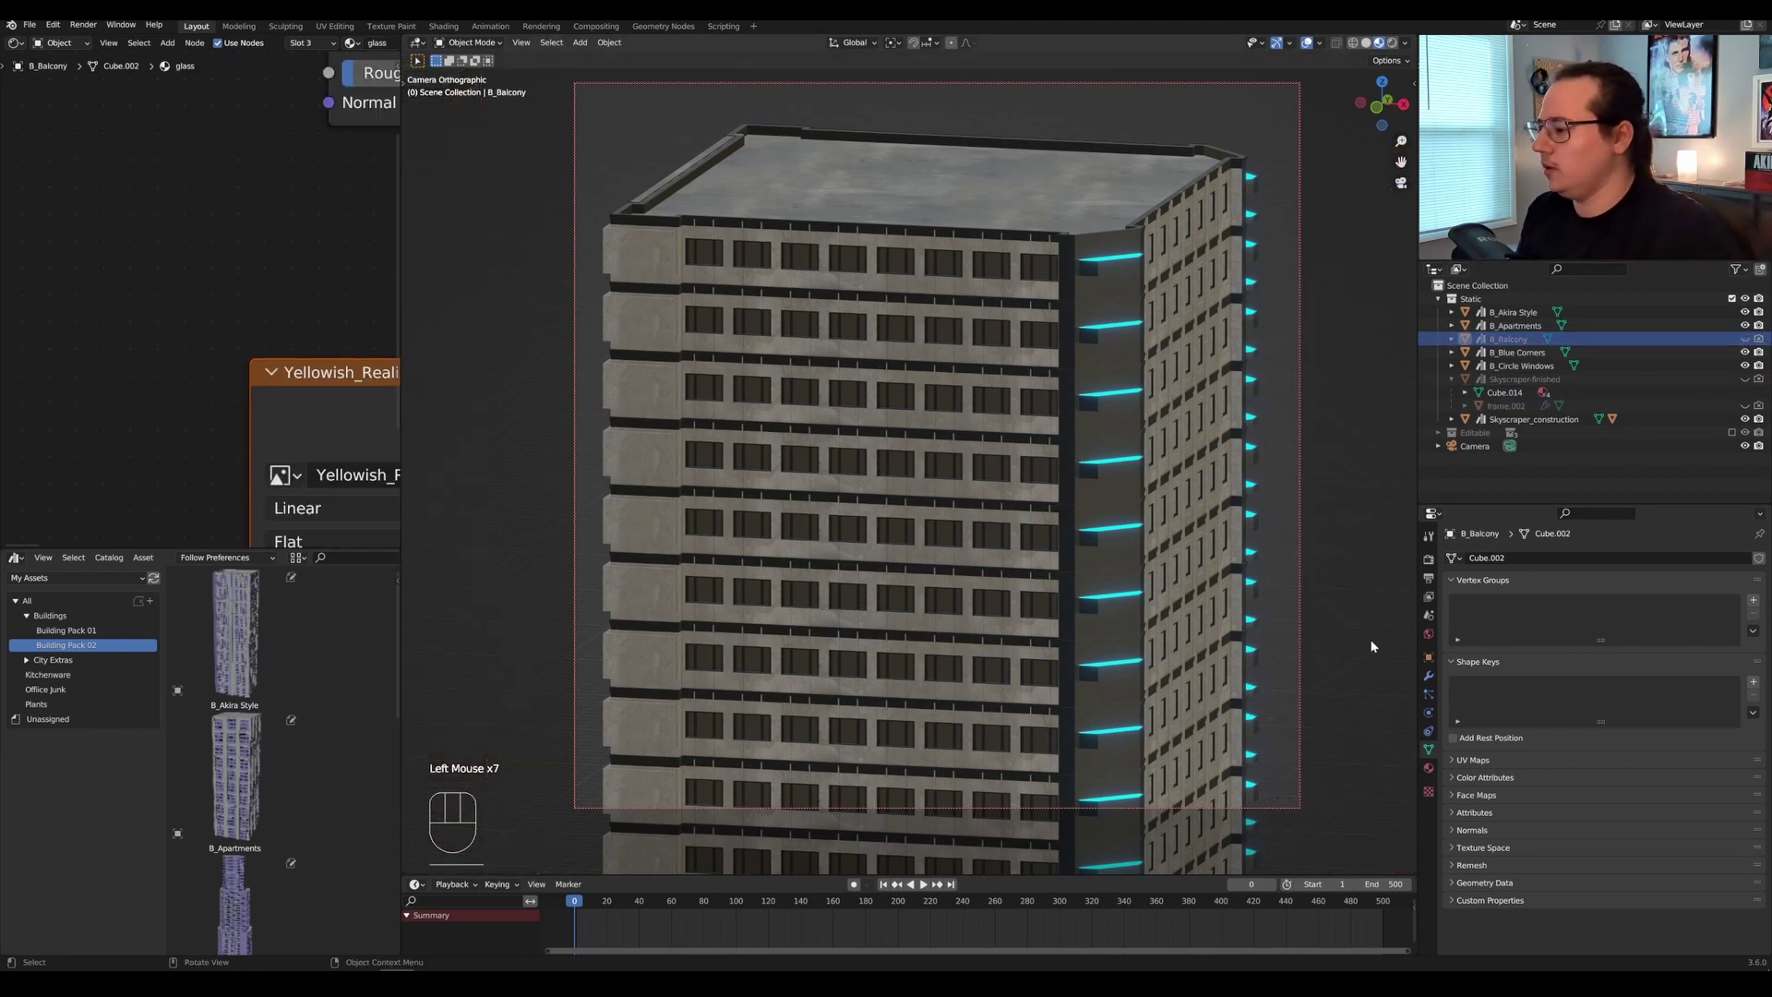
Show more of the roof of the building with the cyan lights and raise the camera's Orthographic Scale to 41.14.
mouse_move(1235, 577)
shift+middle_down()
mouse_move(1250, 519)
mouse_move(1228, 600)
mouse_move(1218, 575)
shift+middle_up()
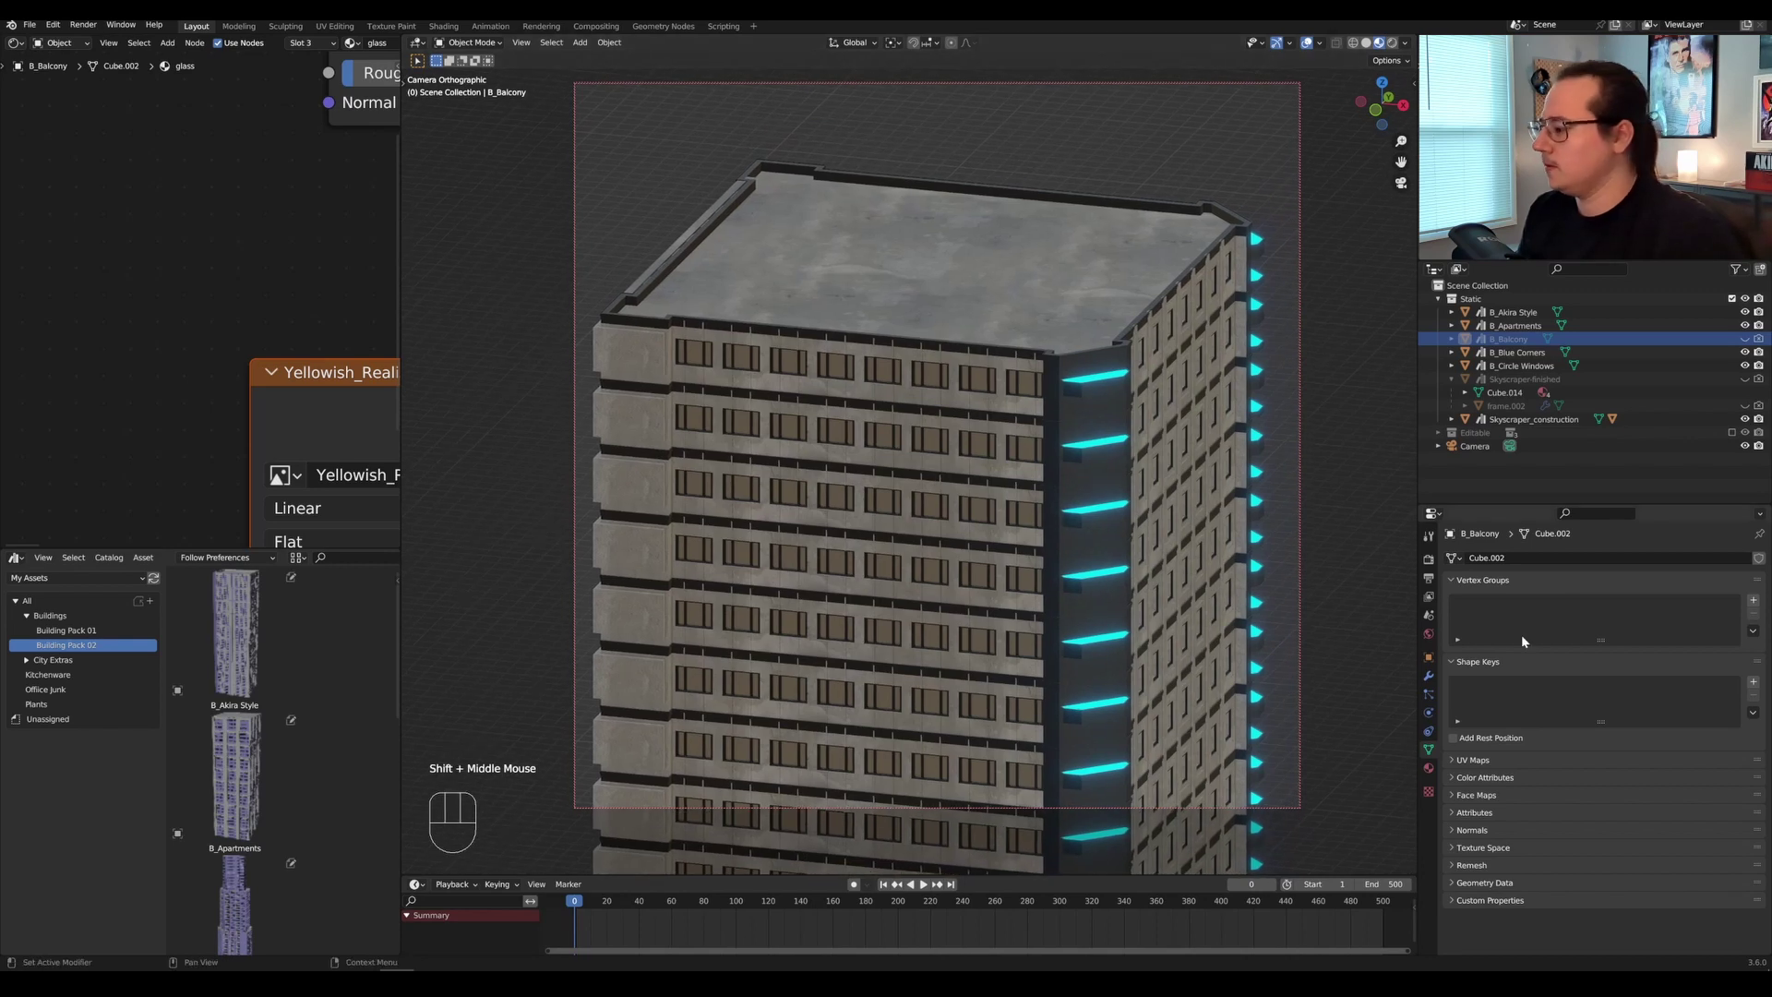
click(1549, 446)
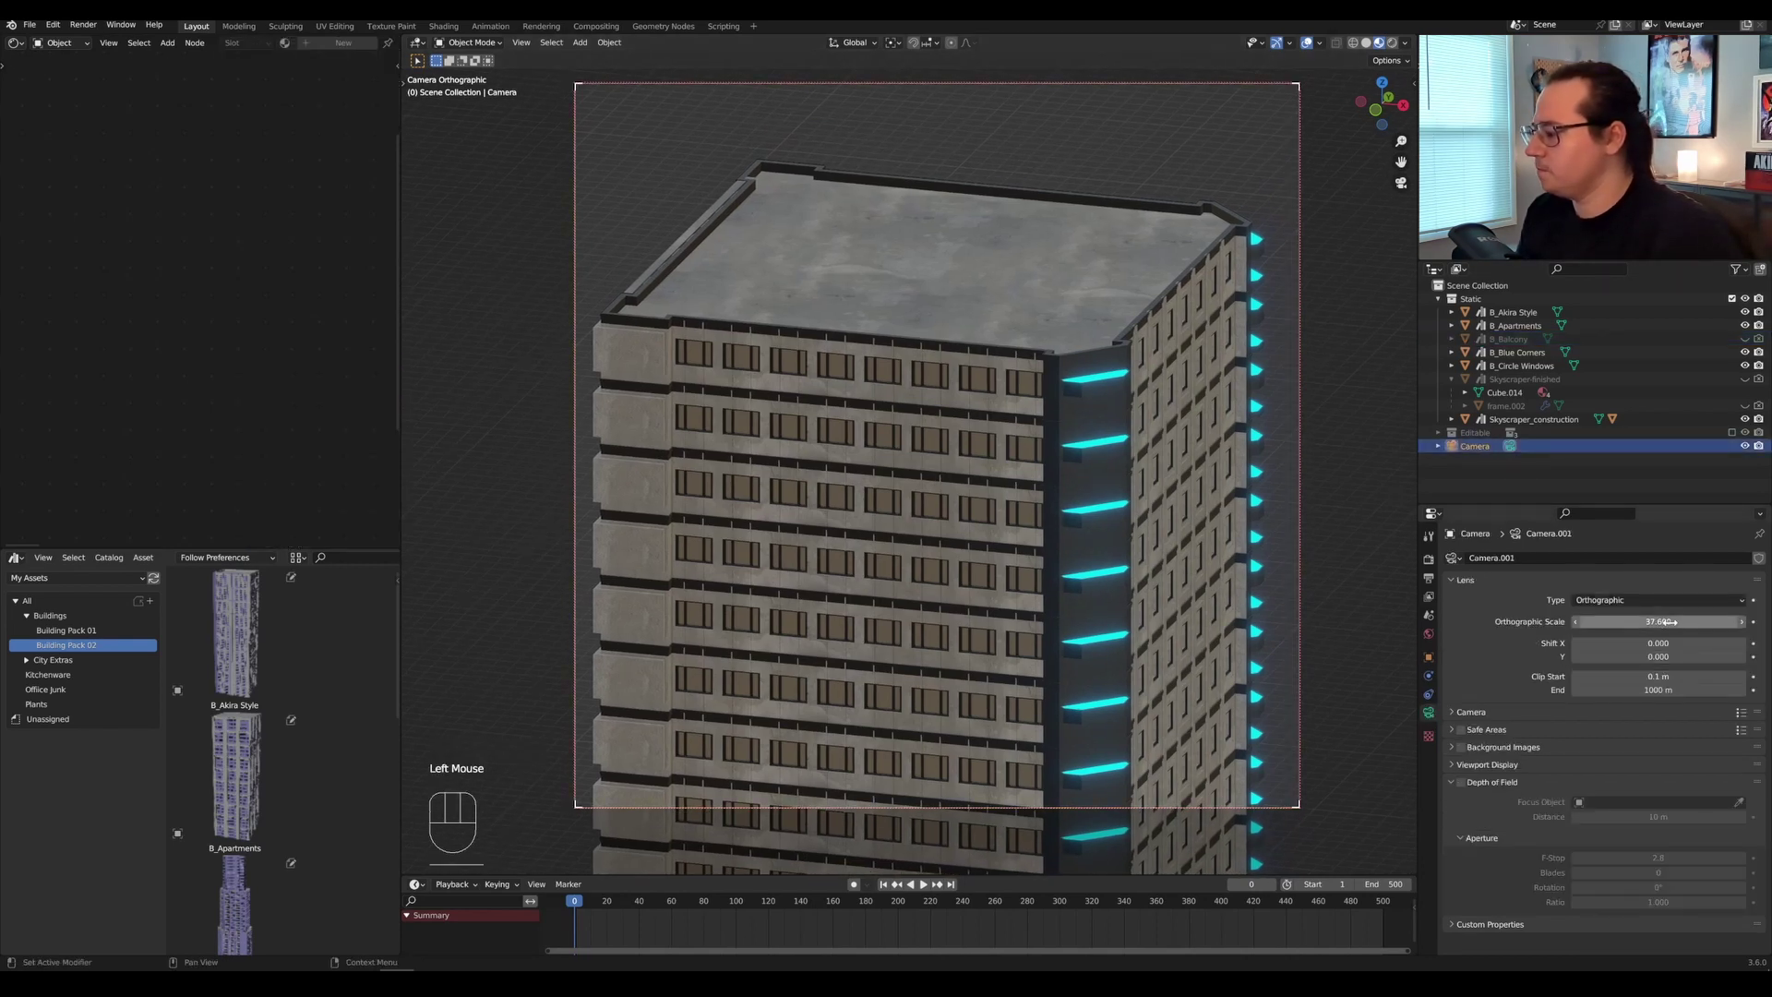
drag(1672, 622, 1730, 622)
Reposition the camera to a flatter three-quarter angle with the cyan-lit building's top centred in the square frame.
shift+middle_drag(981, 572, 988, 561)
middle_drag(983, 557, 1097, 584)
shift+middle_drag(1097, 583, 990, 555)
middle_drag(990, 555, 1158, 561)
shift+middle_drag(1141, 683, 1180, 519)
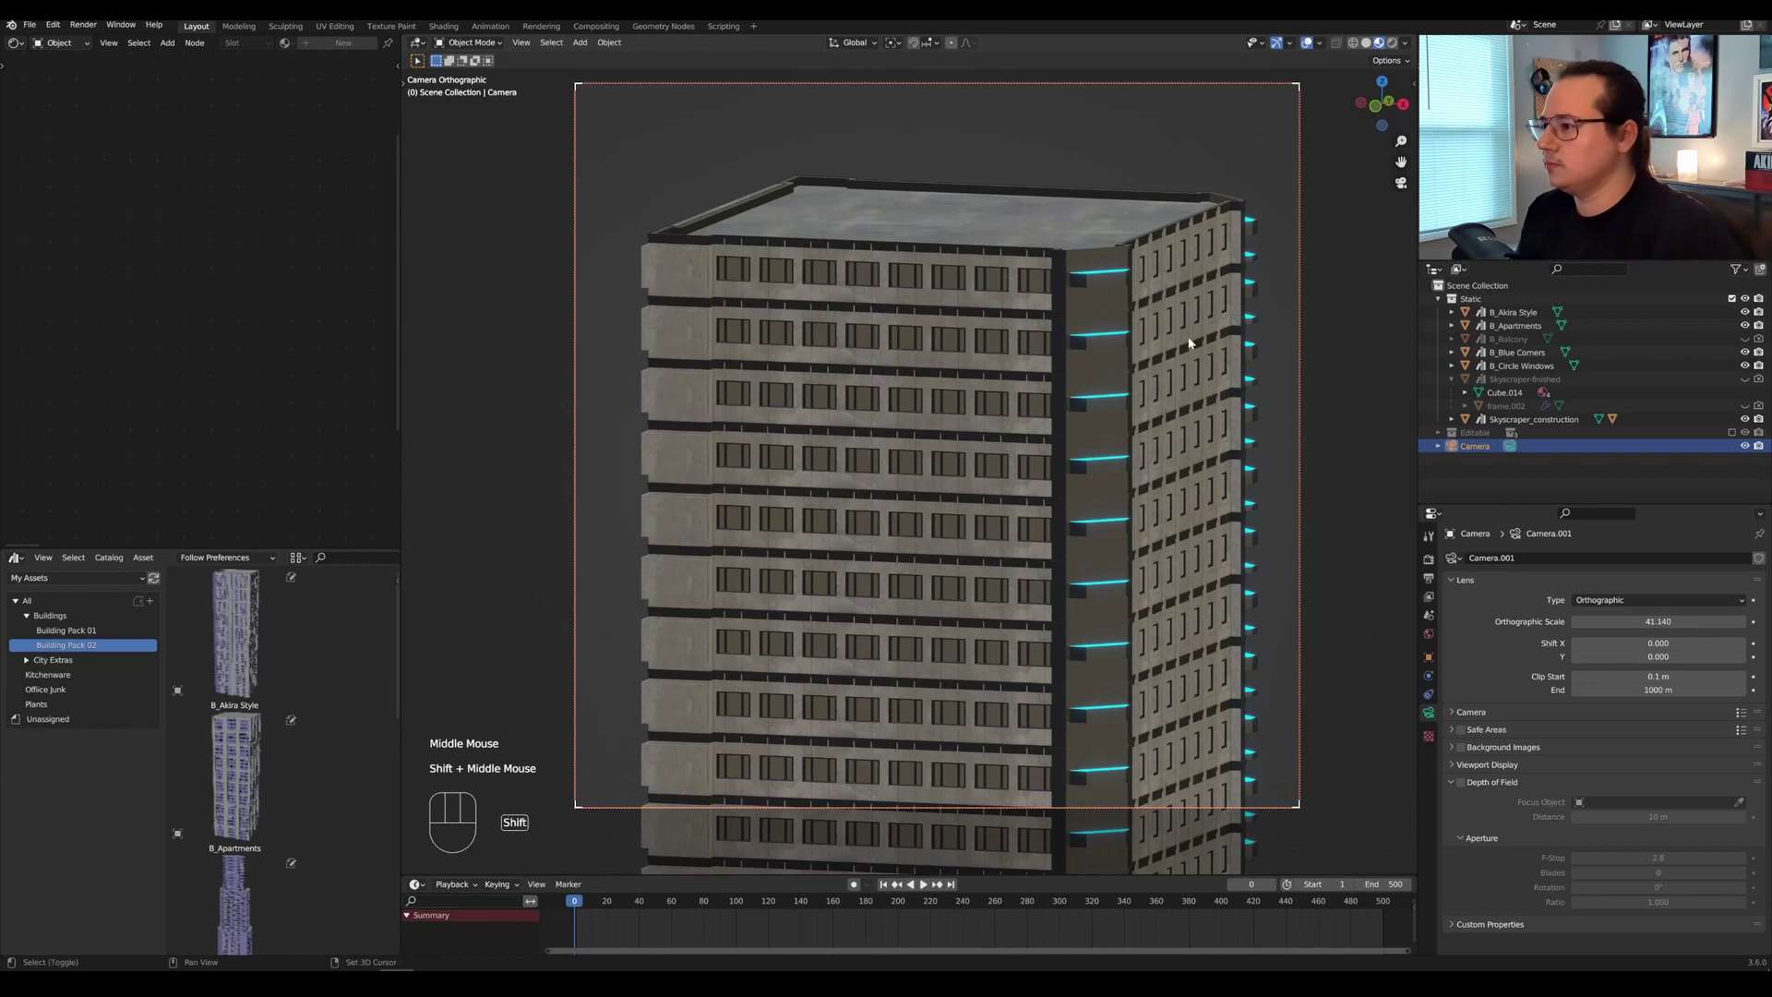
mouse_move(1189, 342)
shift+middle_down()
mouse_move(1176, 275)
mouse_move(1175, 325)
shift+middle_up()
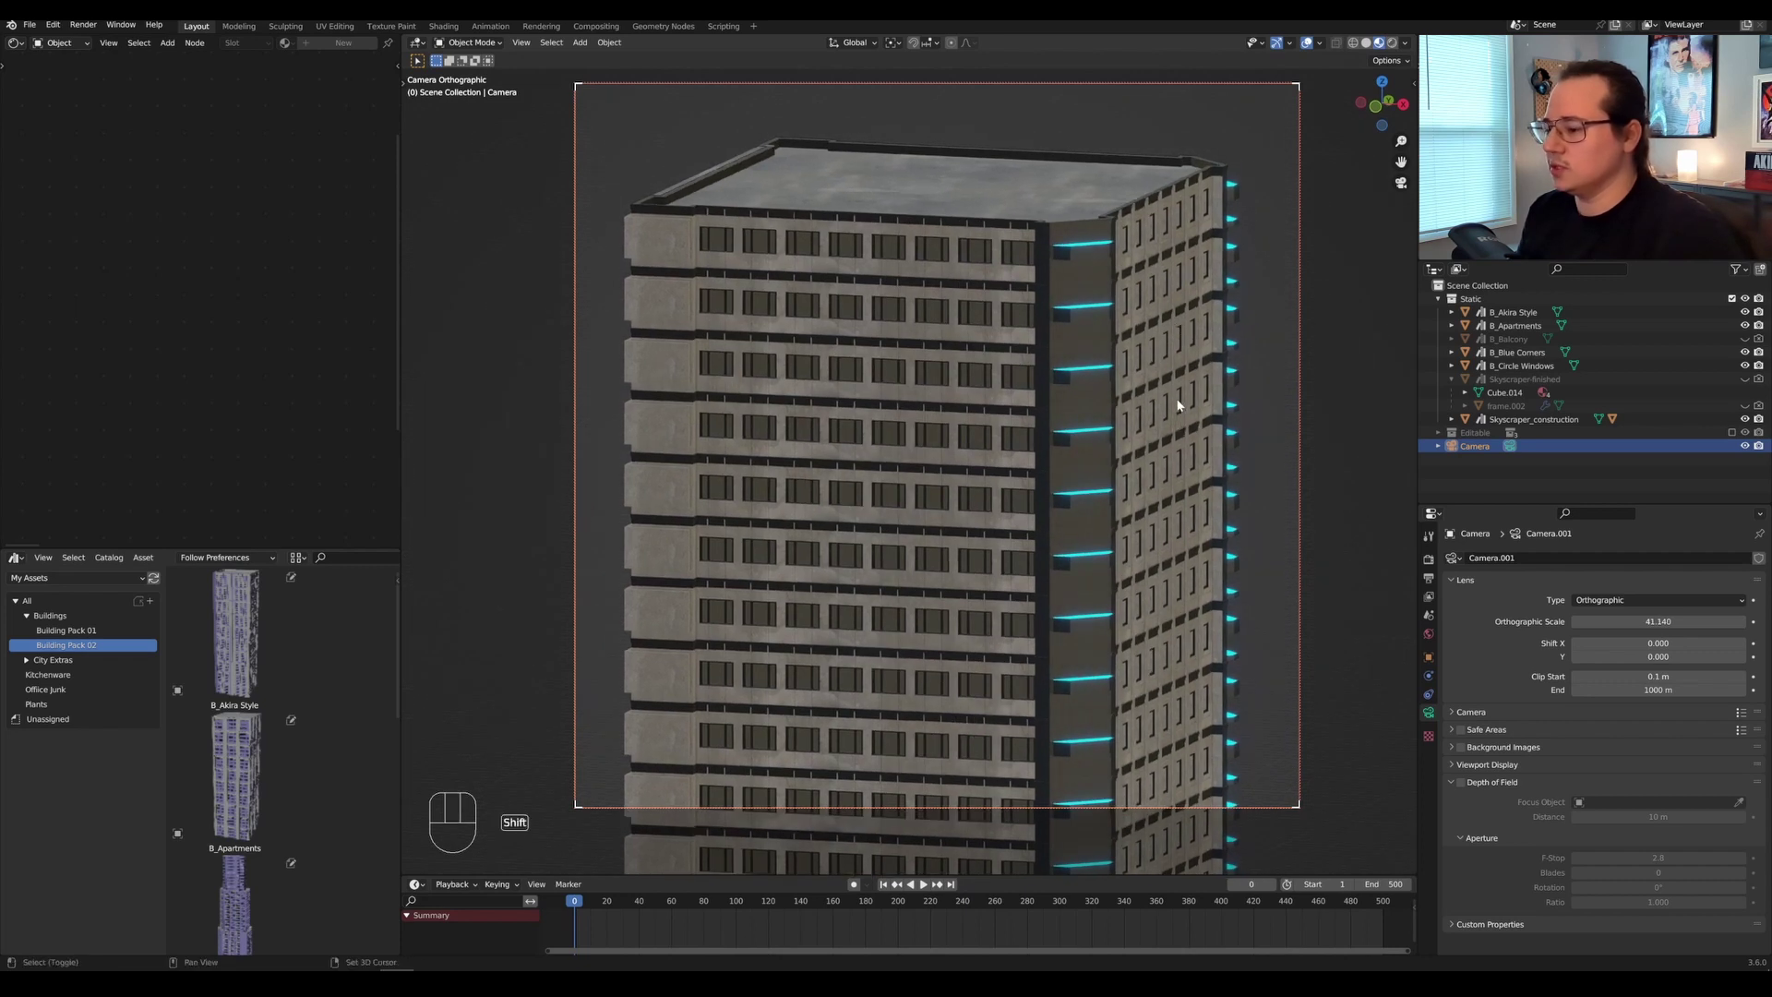
mouse_move(1177, 404)
shift+middle_down()
mouse_move(1181, 378)
mouse_move(1176, 419)
mouse_move(1168, 364)
mouse_move(1168, 417)
mouse_move(1195, 417)
shift+middle_up()
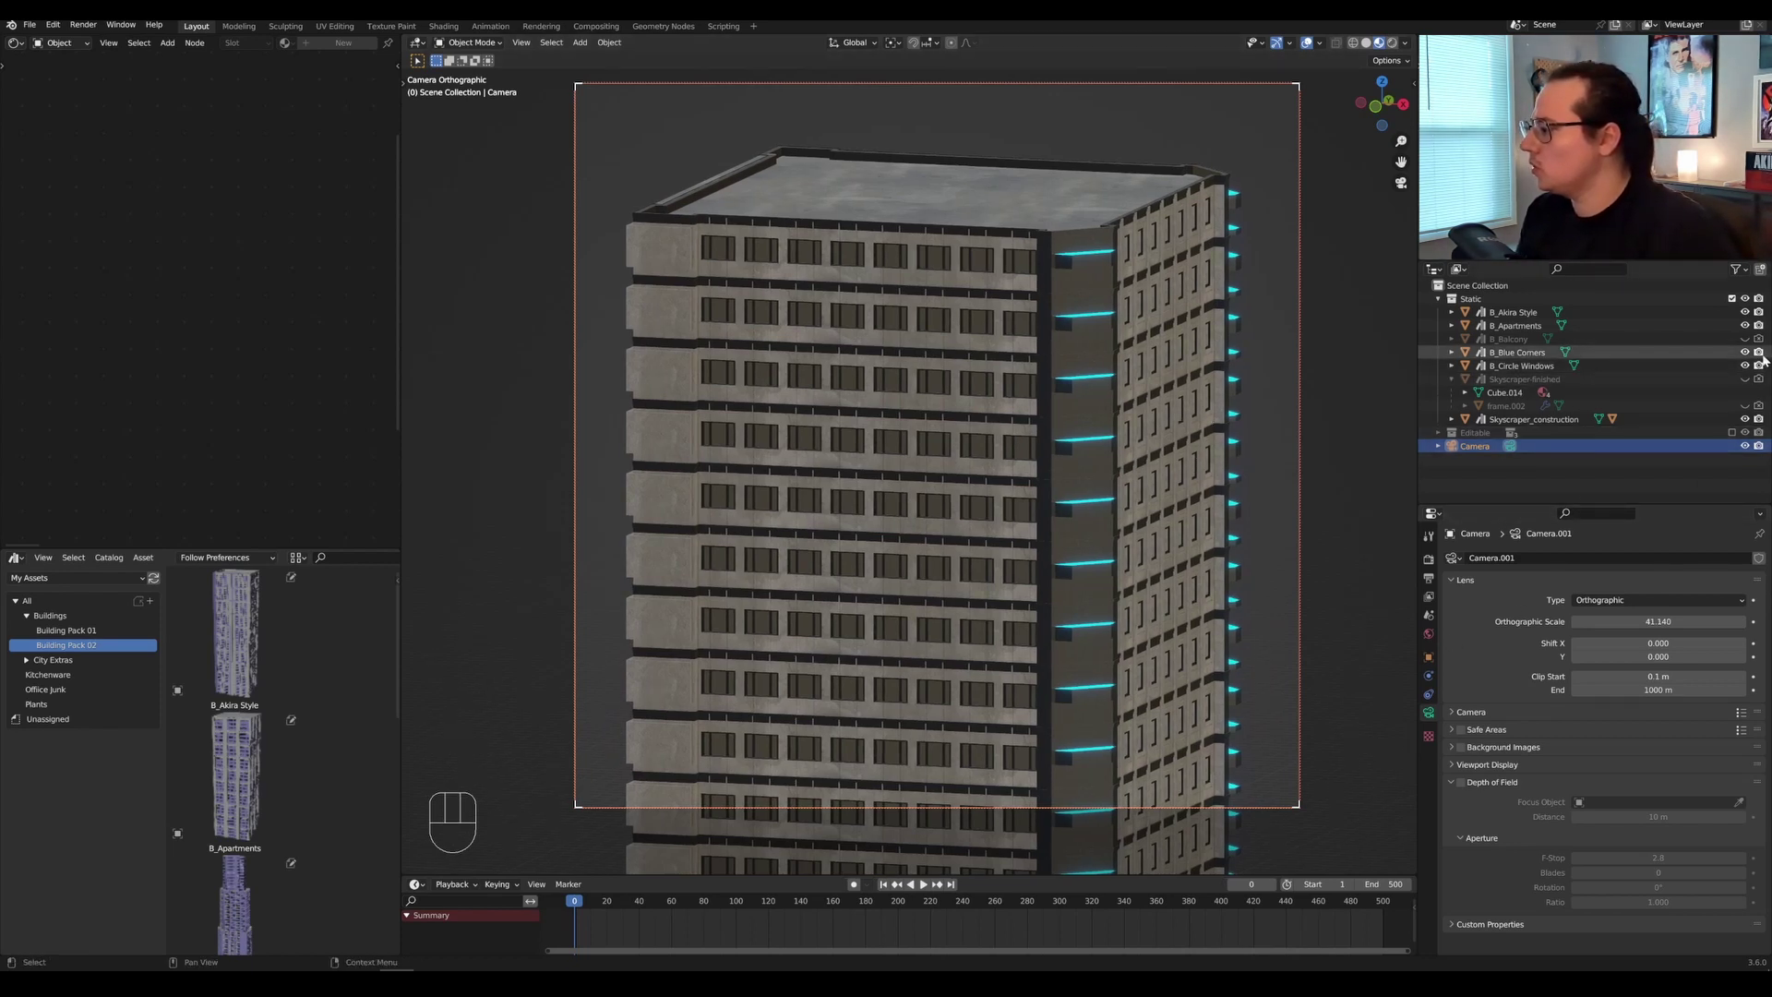
Hide B_Akira Style, B_Apartments and Skyscraper_construction, and switch the viewport to rendered shading.
click(931, 291)
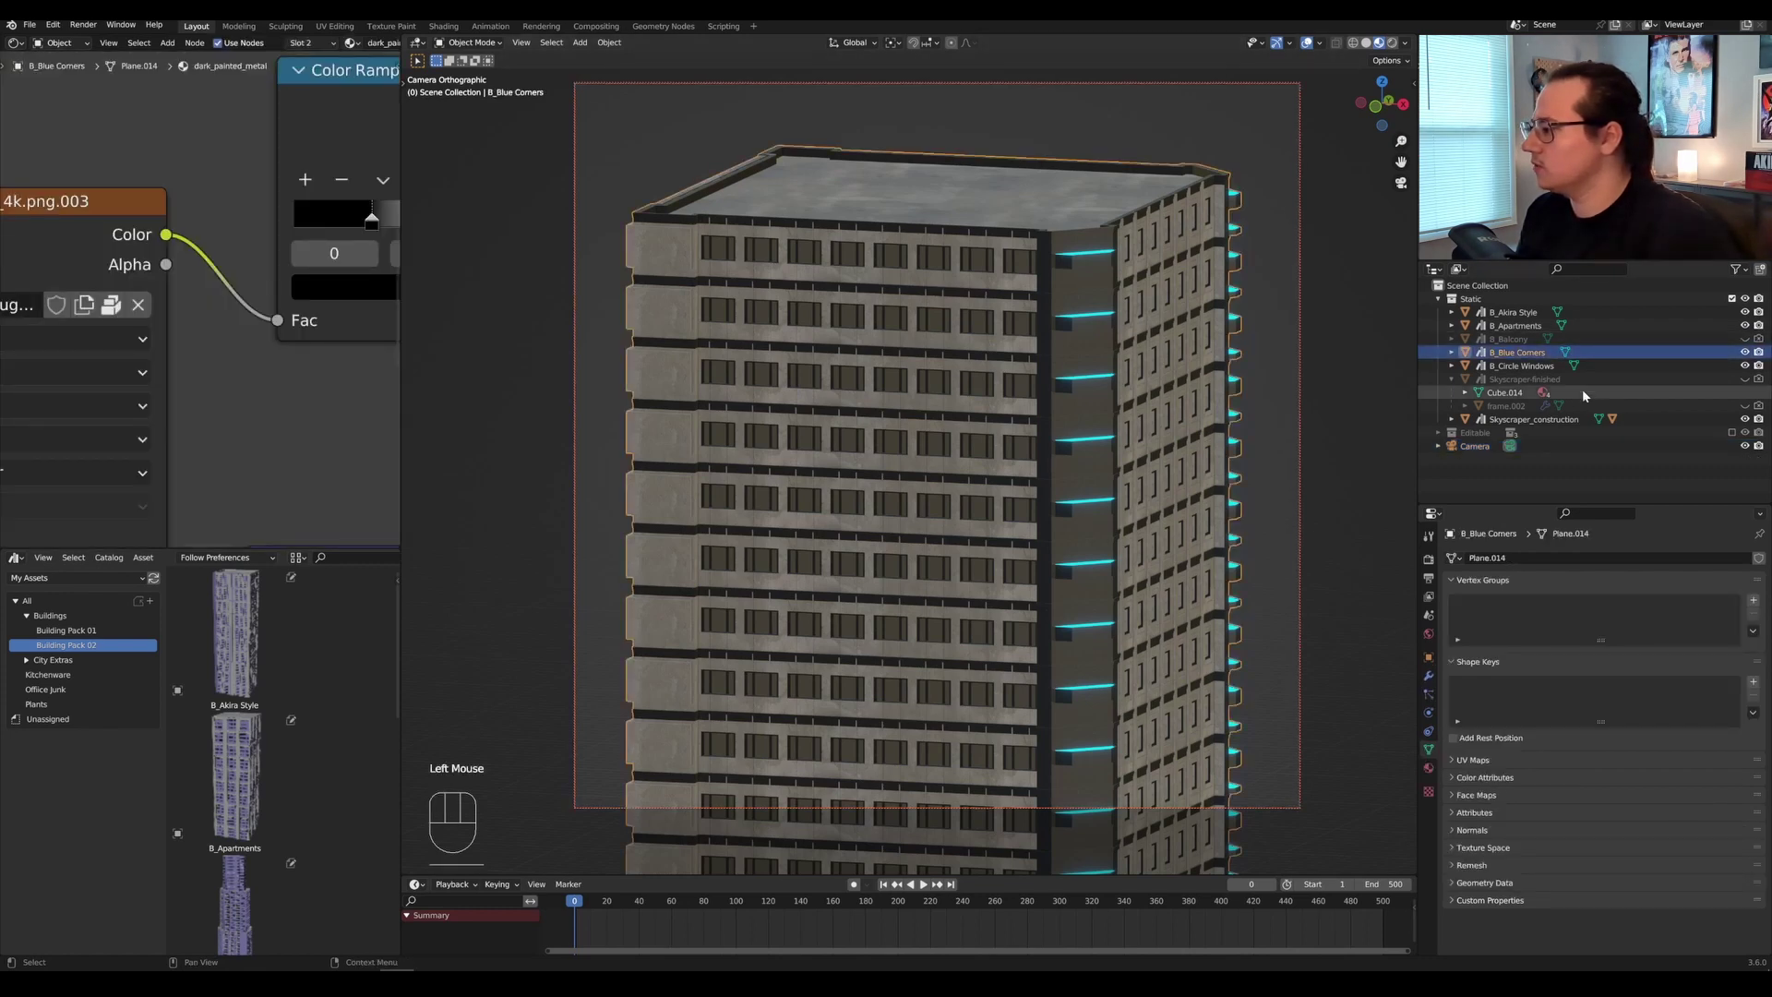
click(1742, 327)
click(1745, 312)
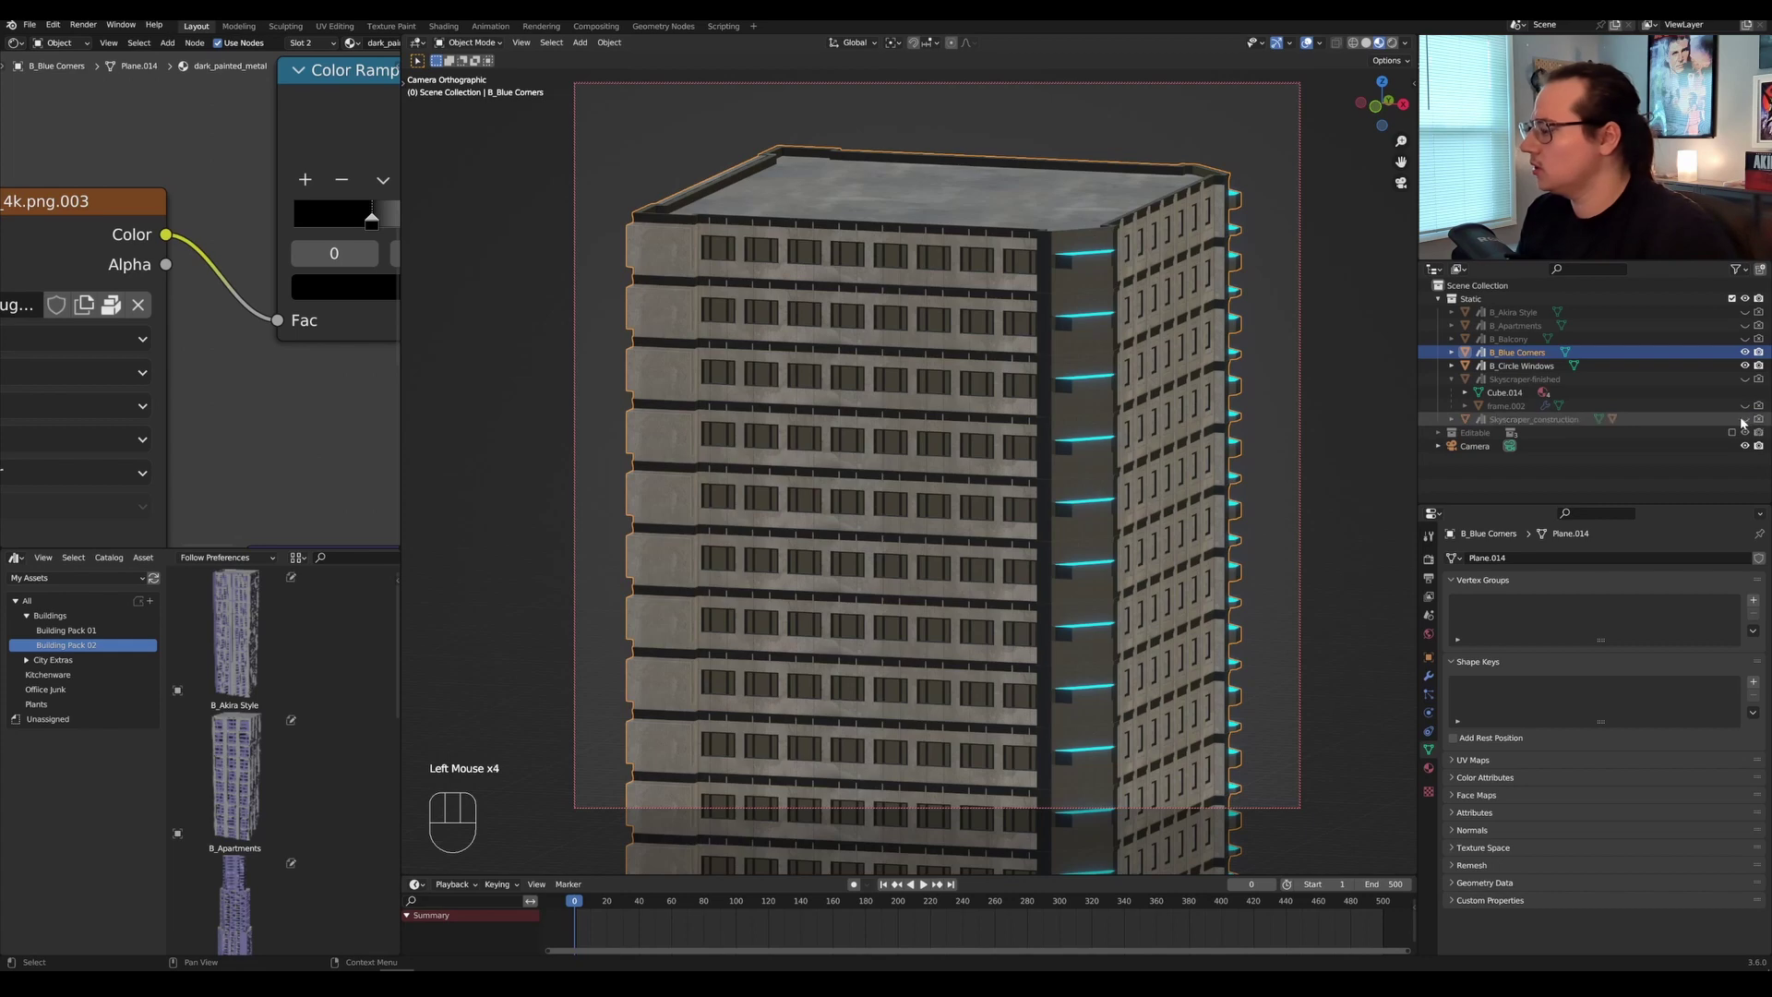
click(1392, 42)
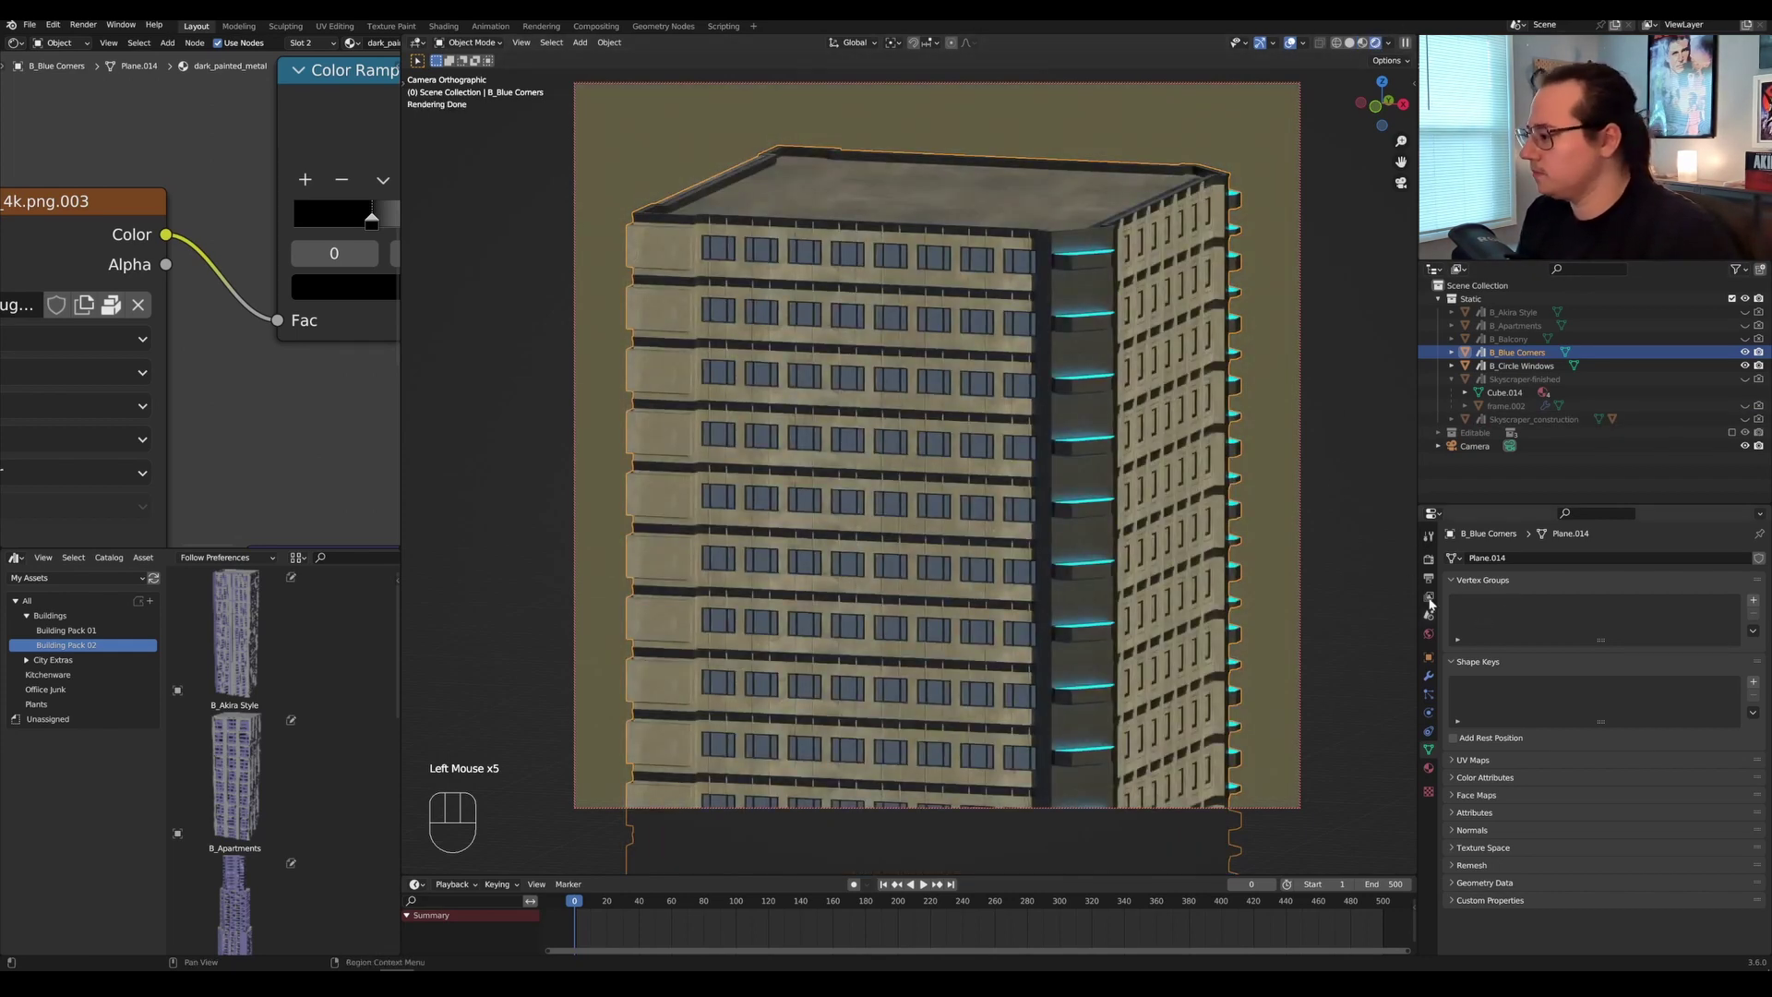
Check the output format settings and browse the asset thumbnails in the Plants catalog.
click(1428, 560)
click(1430, 578)
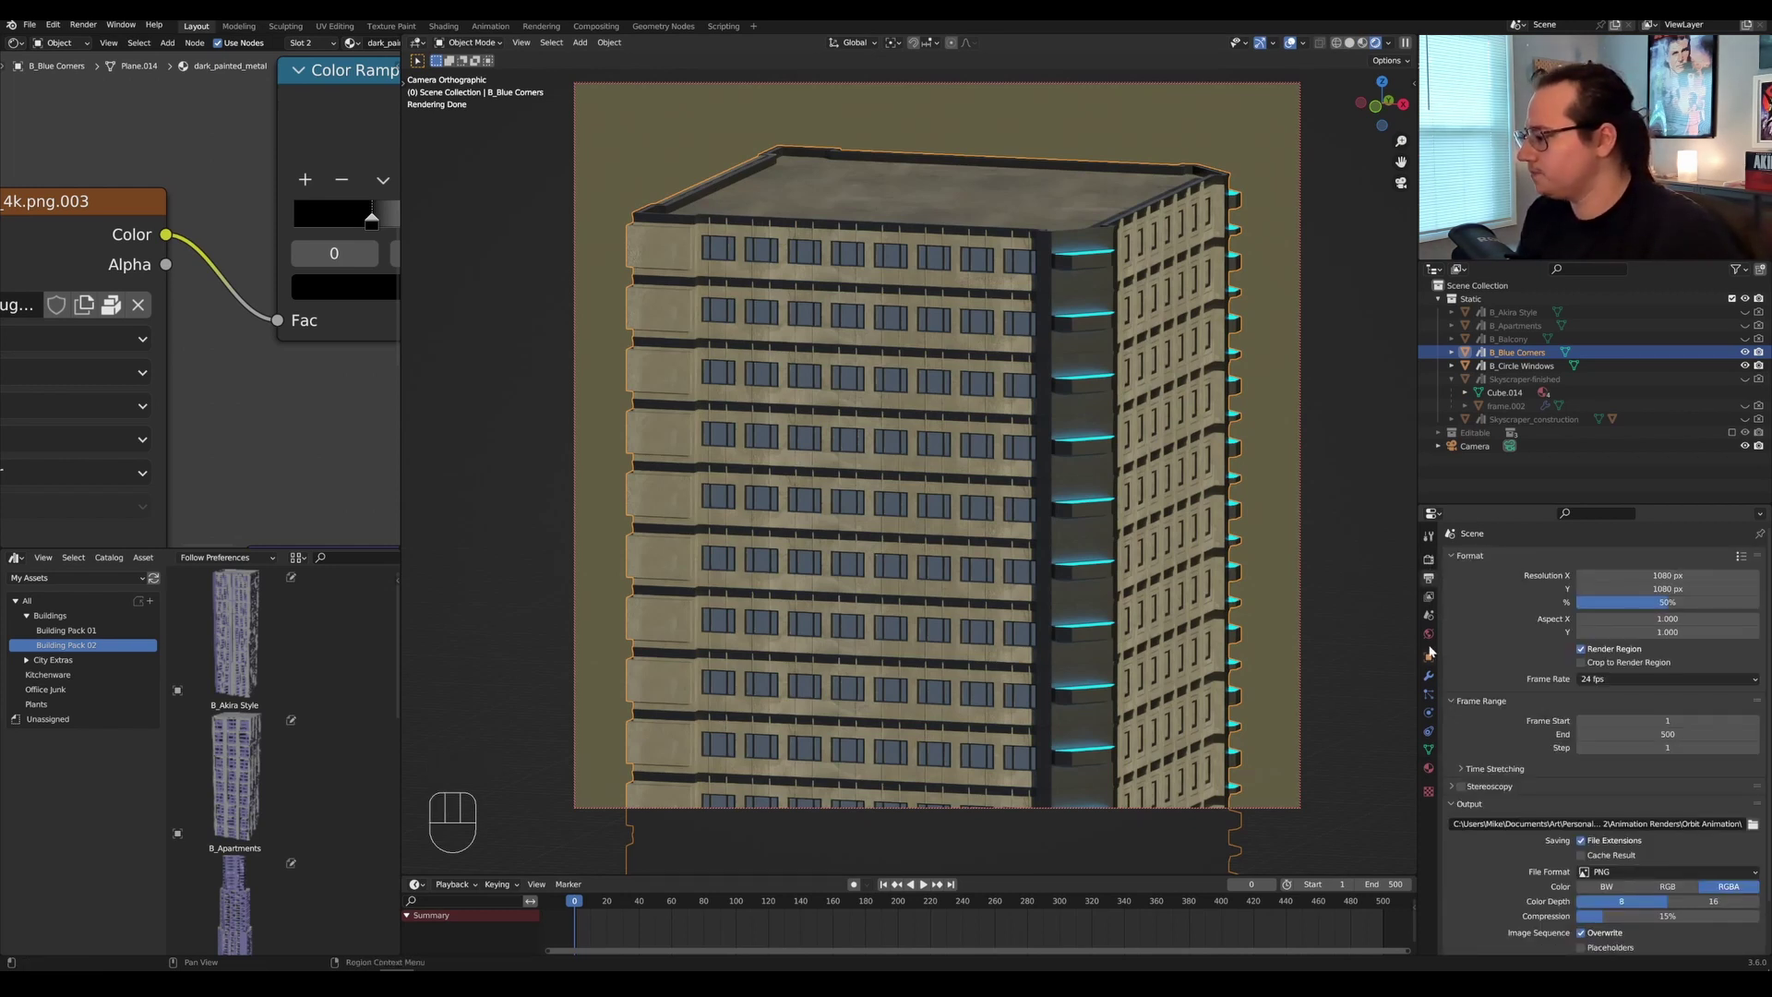
scroll(233, 632, down, 2)
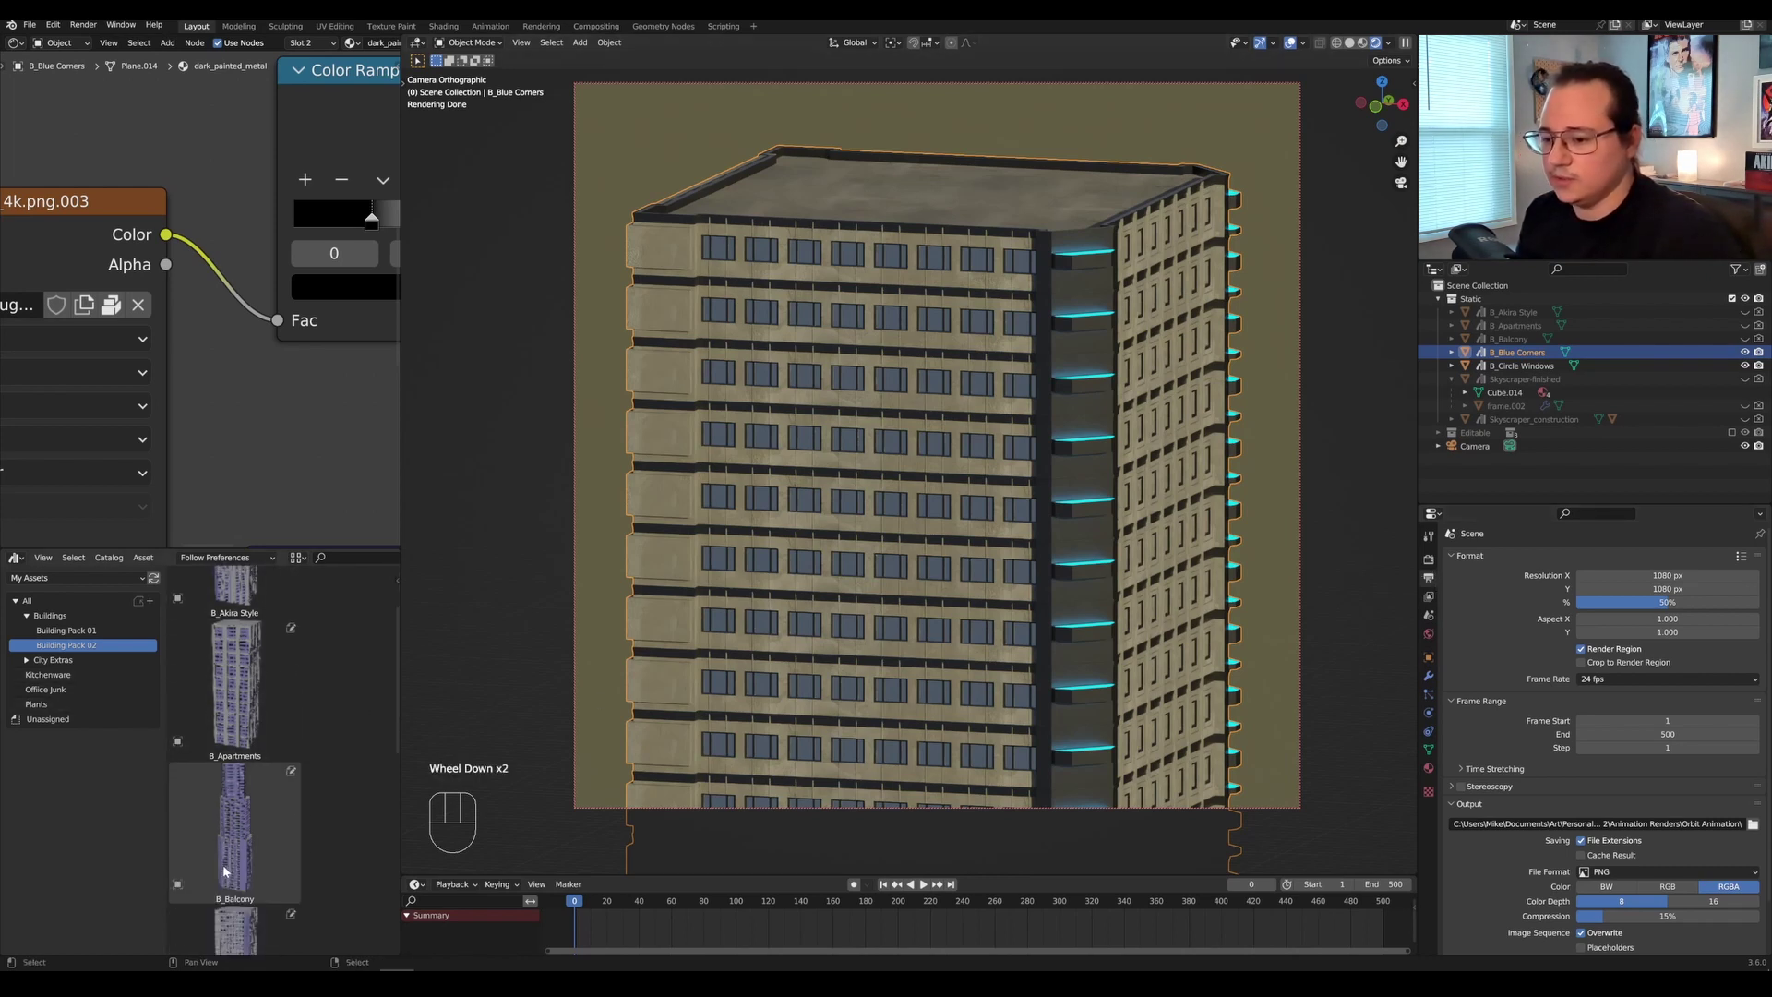
click(36, 704)
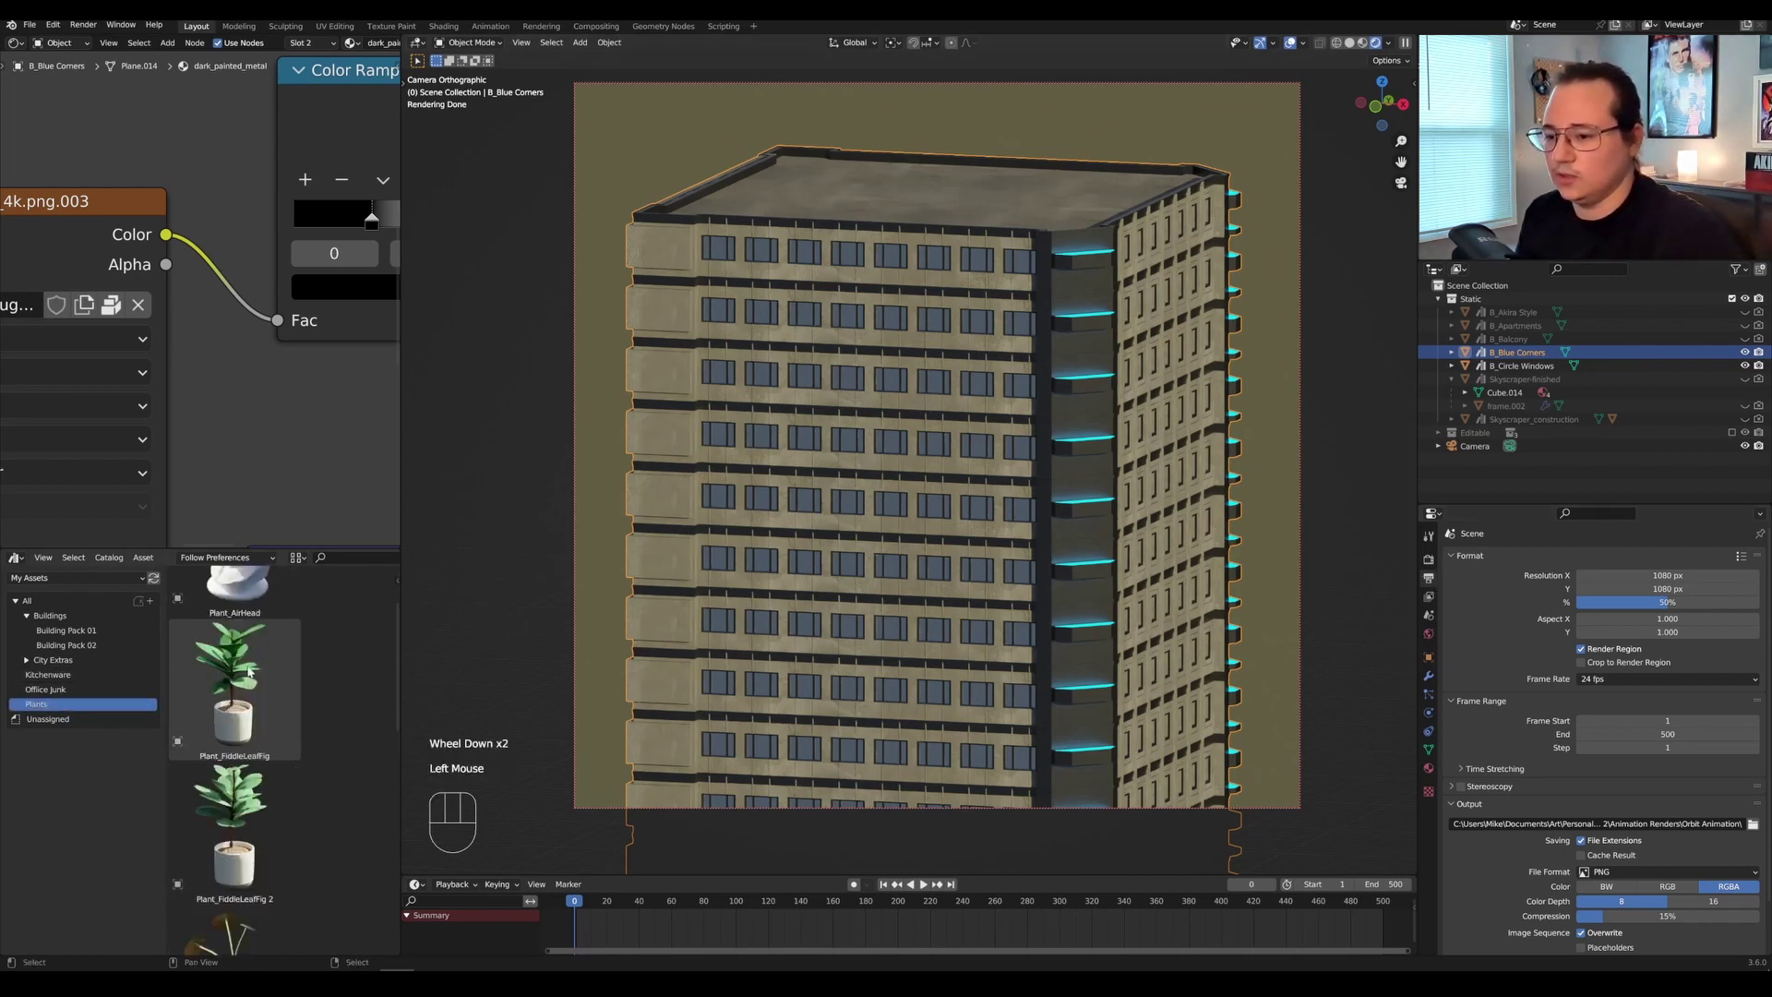
scroll(244, 707, down, 2)
scroll(245, 720, down, 9)
scroll(253, 784, up, 6)
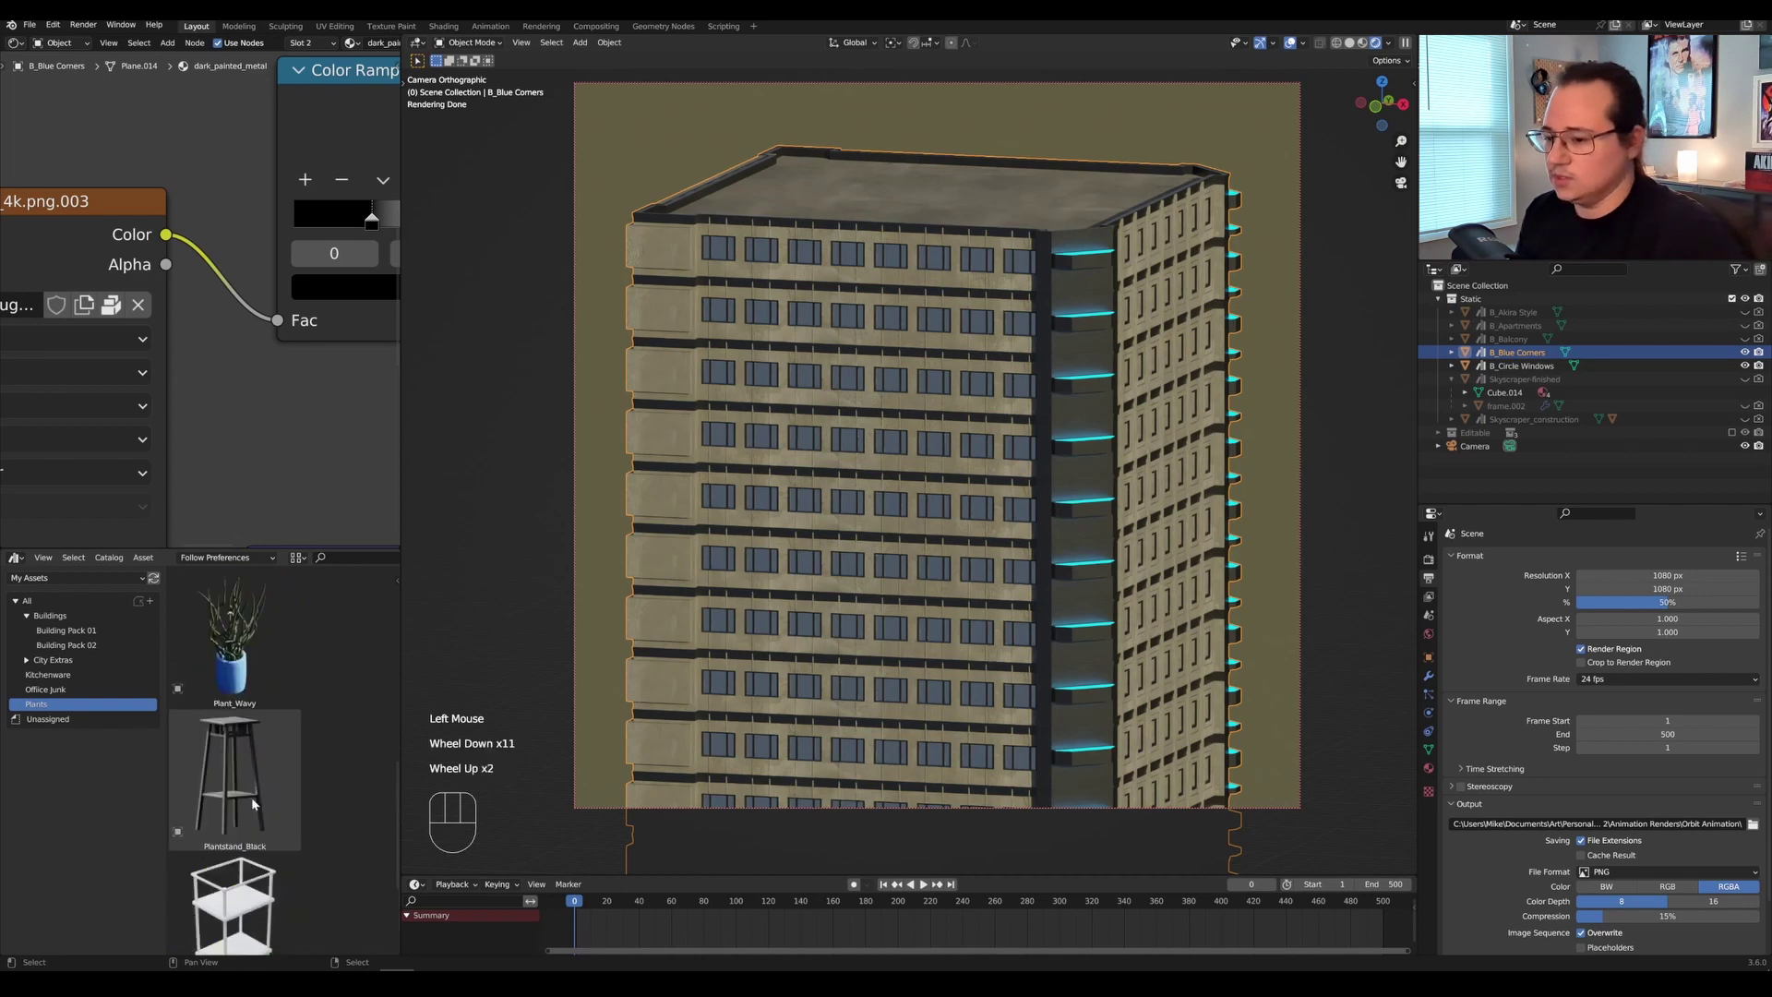
scroll(254, 791, up, 8)
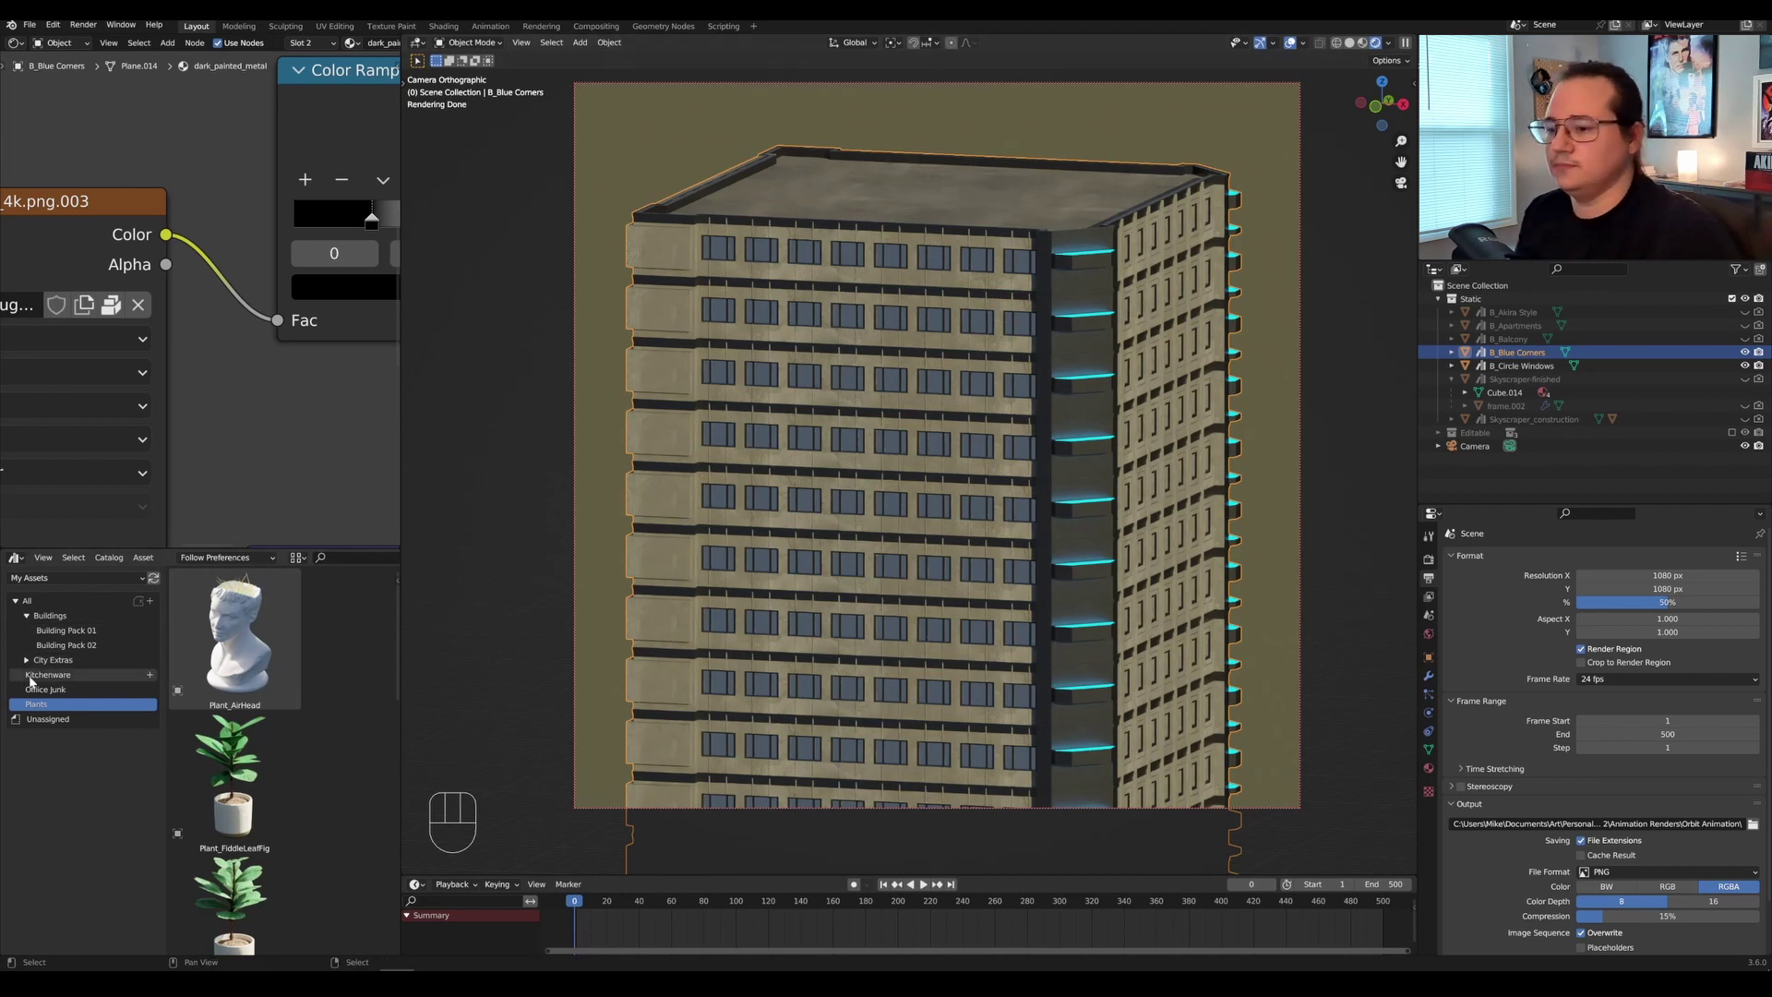
View the Building Pack 01 and Buildings catalogs and return to Building Pack 02.
click(57, 630)
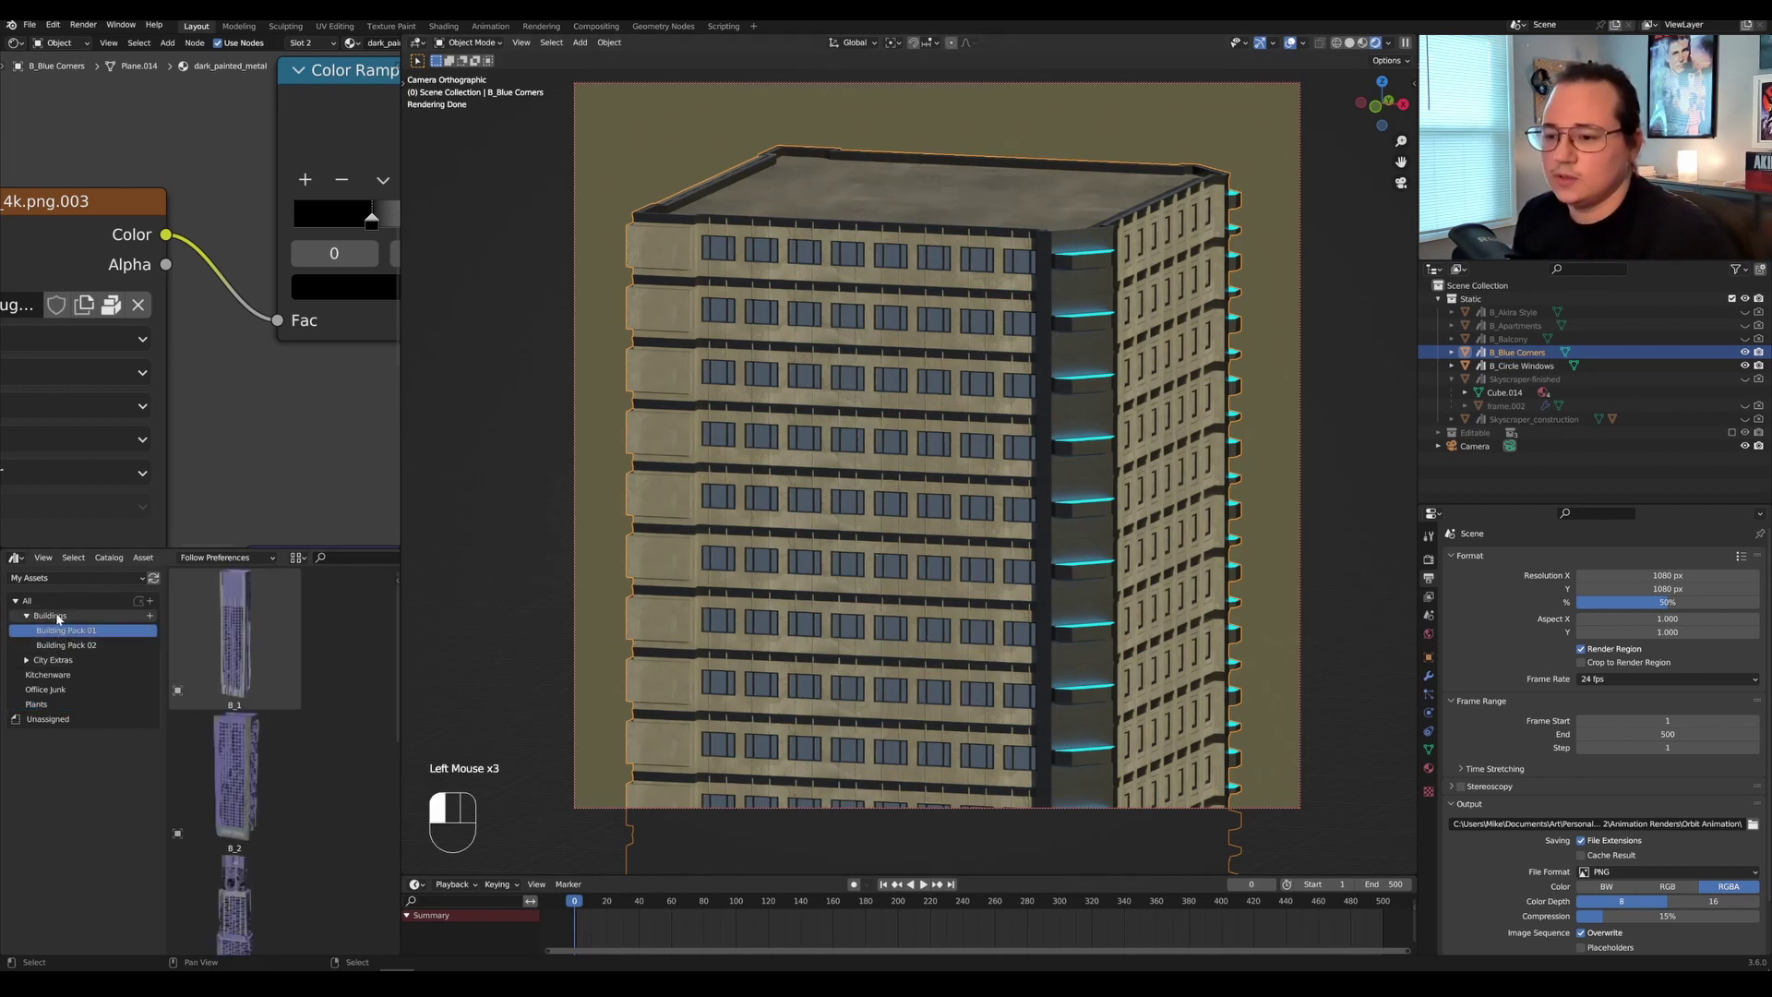
click(58, 617)
click(87, 646)
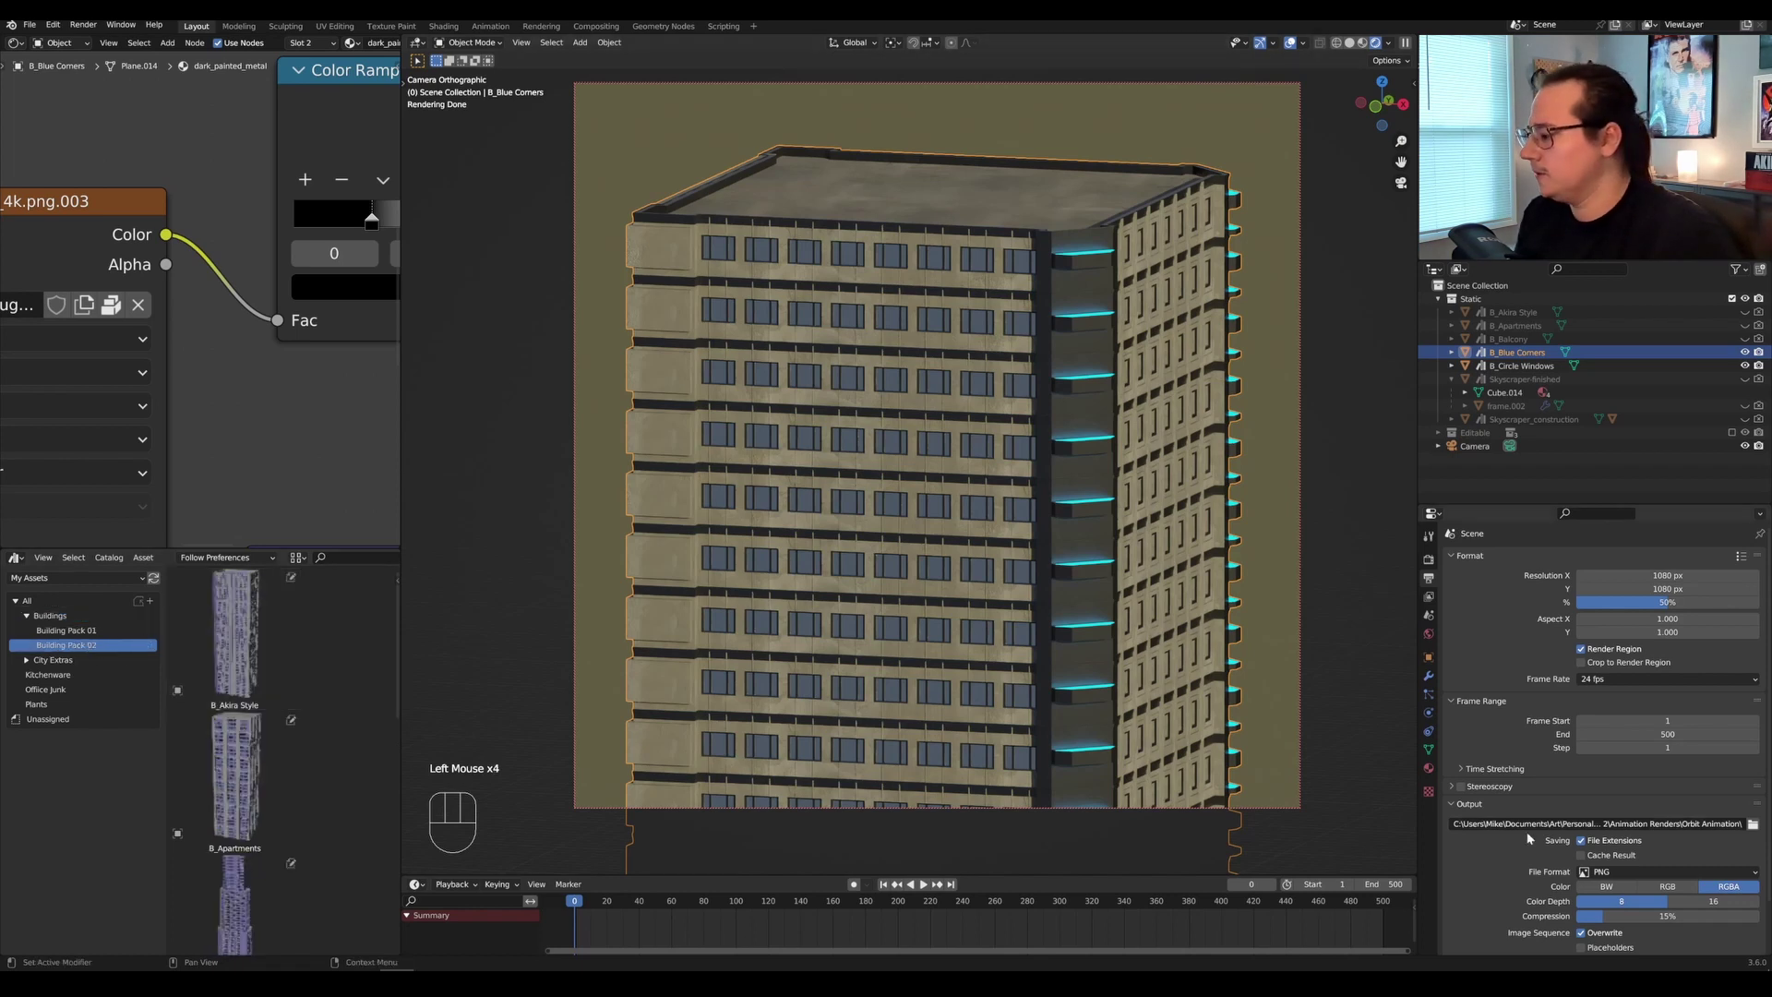
Try a rotation of 5.9 on the table_mountain_1 world environment and reset its rotation to 0.
click(1428, 634)
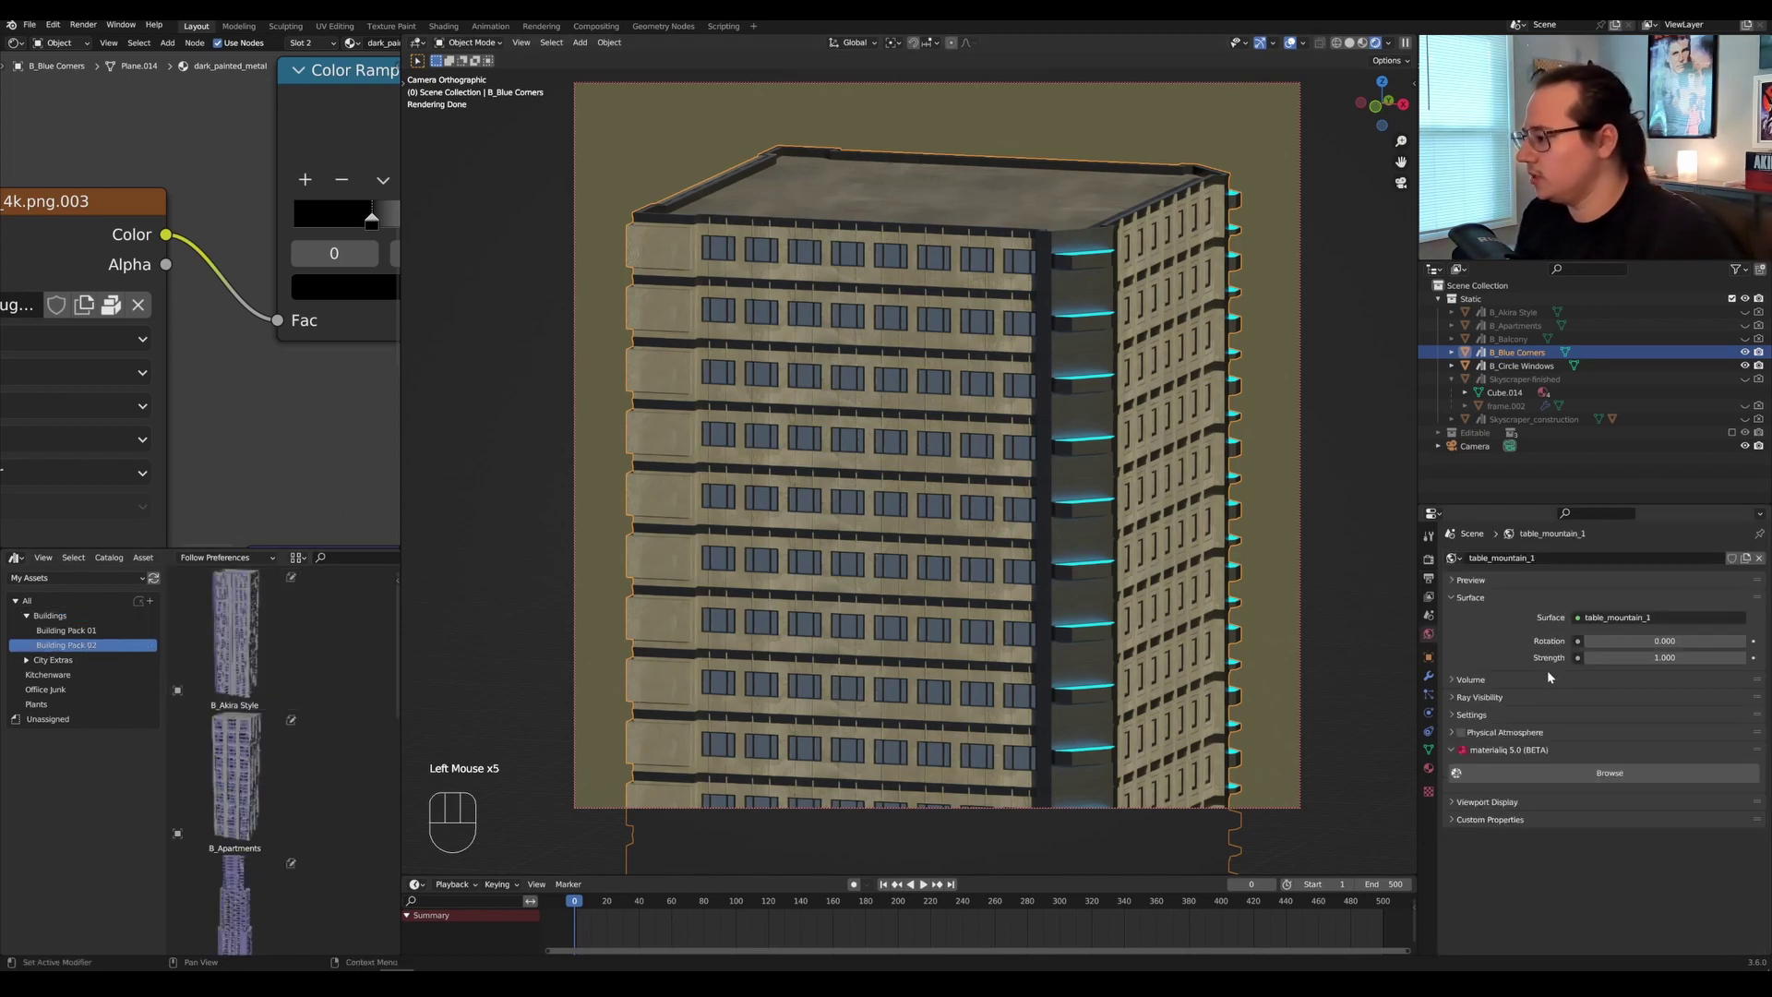
mouse_move(1673, 652)
mouse_down()
mouse_move(1708, 640)
mouse_move(1646, 641)
mouse_up()
key(Return)
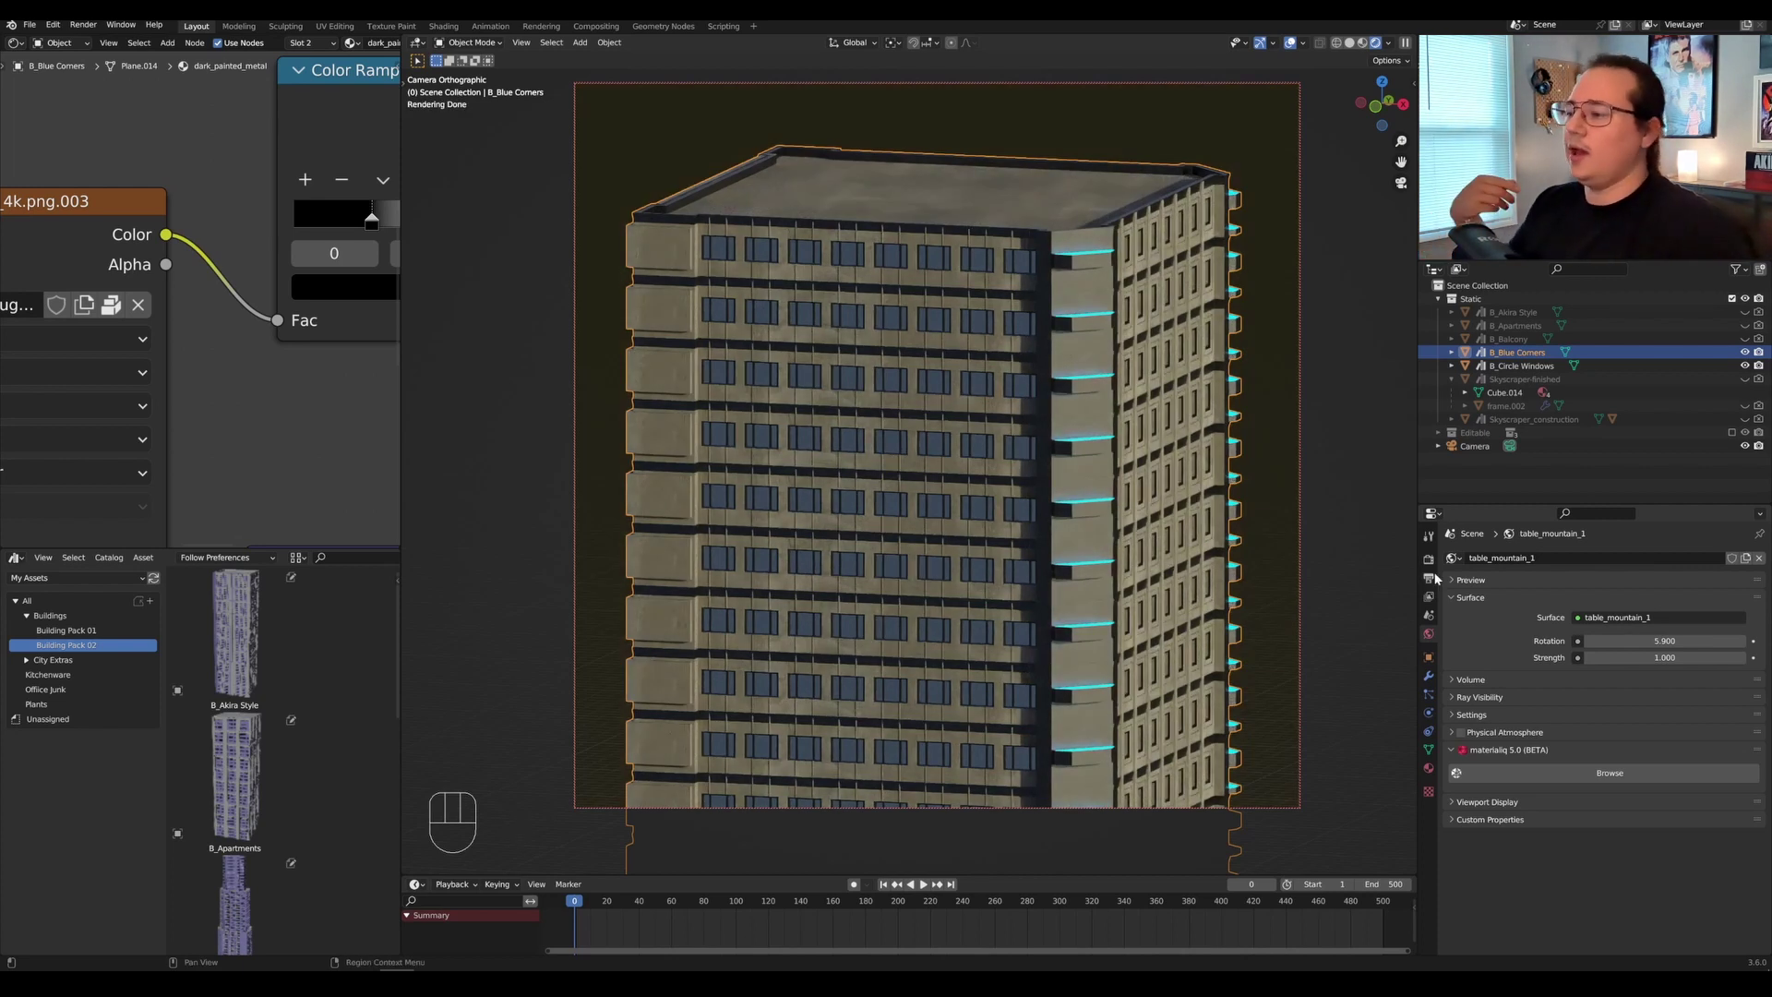
mouse_move(1661, 640)
shift+mouse_down()
mouse_move(1629, 641)
mouse_move(1675, 639)
shift+mouse_up()
double_click(1675, 639)
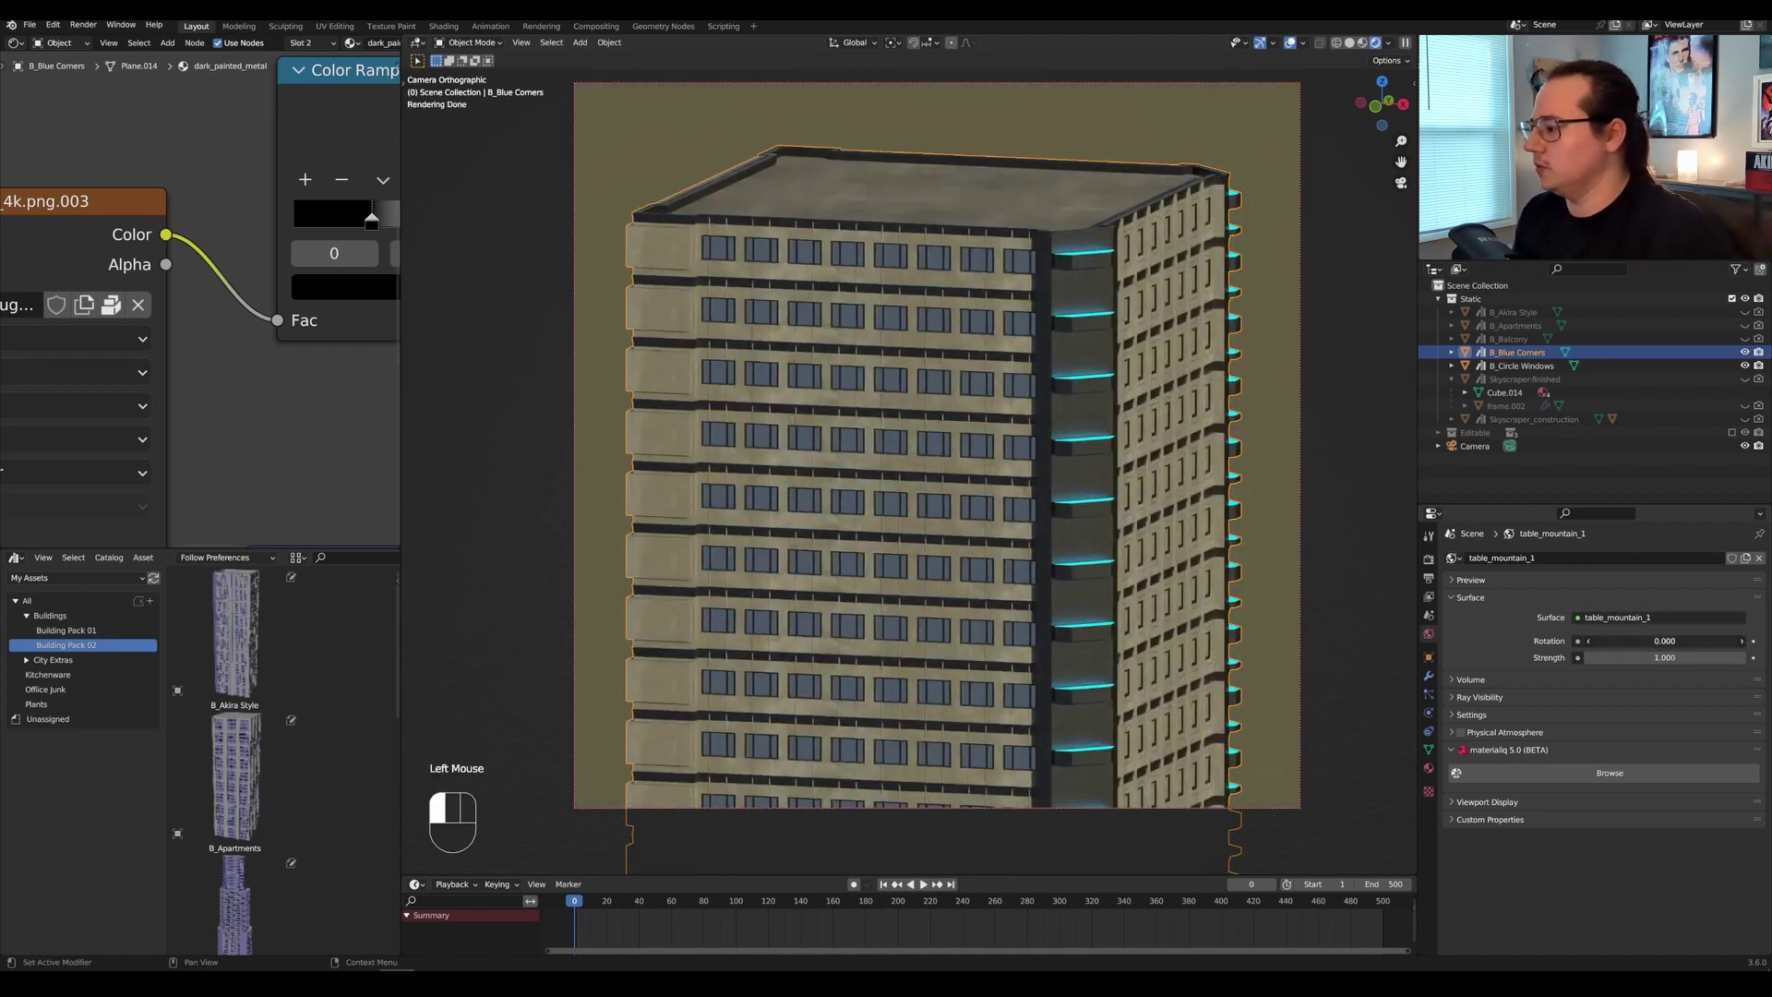
Set the table_mountain_1 world environment's rotation to 0.360 and turn on the transparent film background.
shift+drag(1664, 641, 1721, 641)
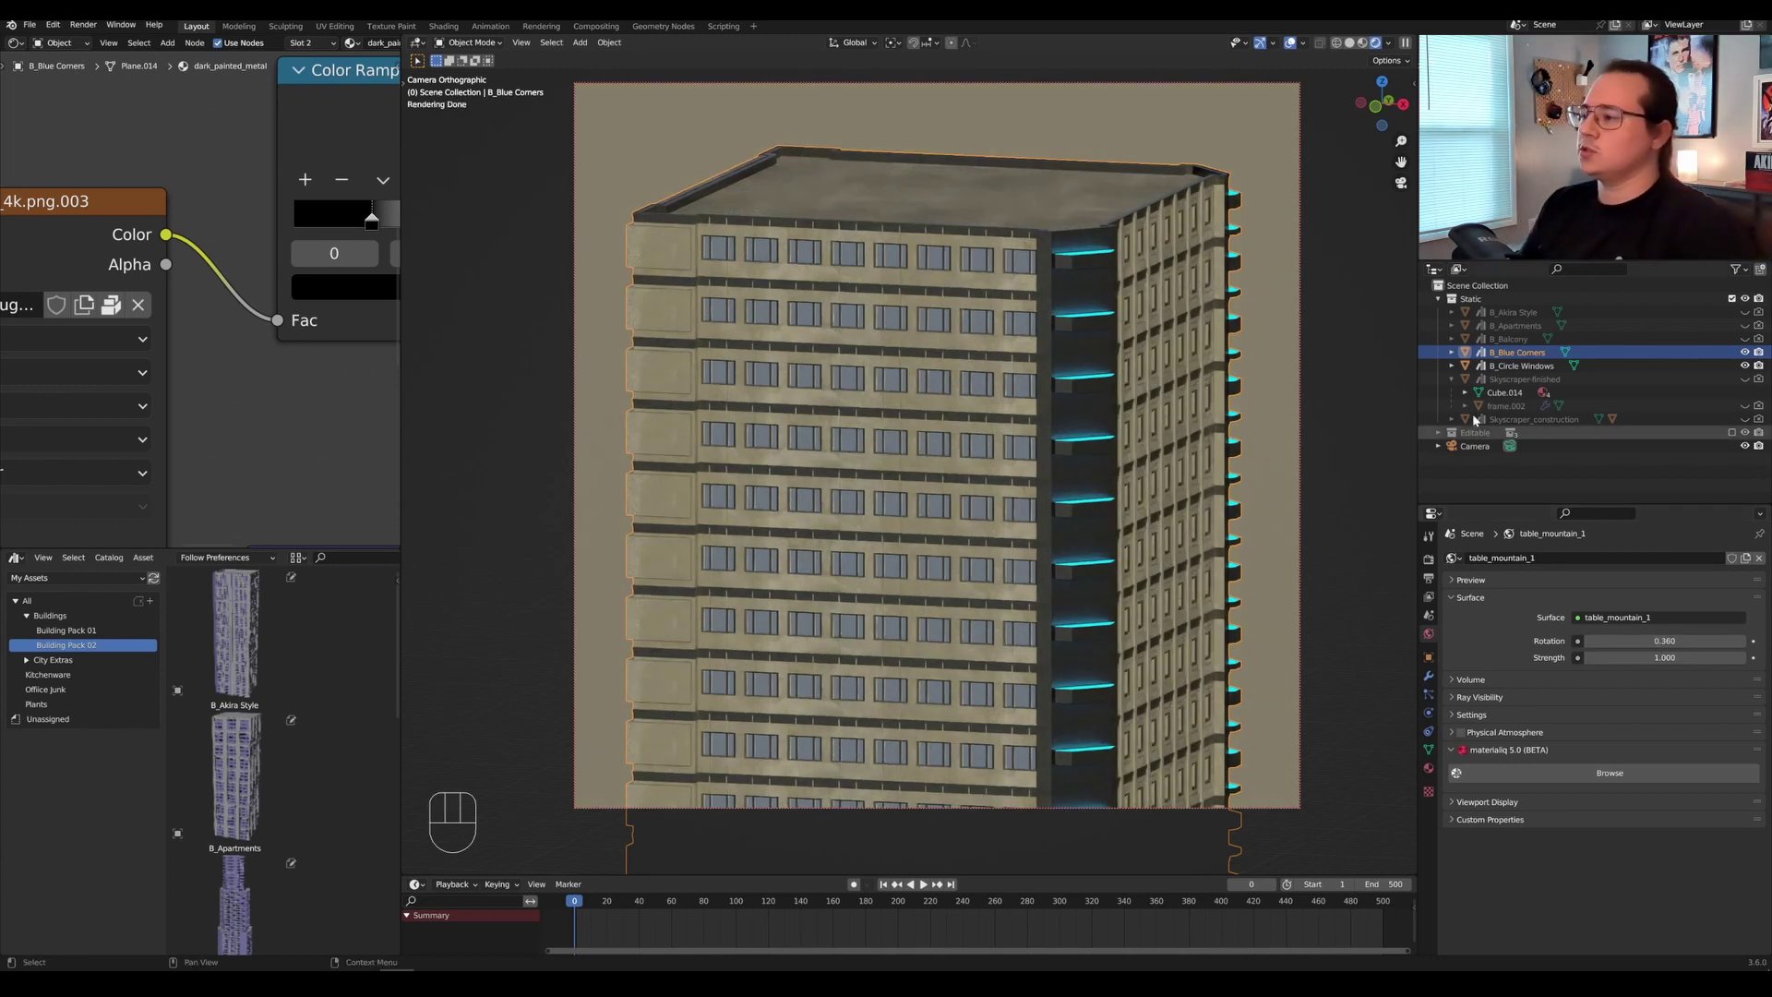
click(1429, 560)
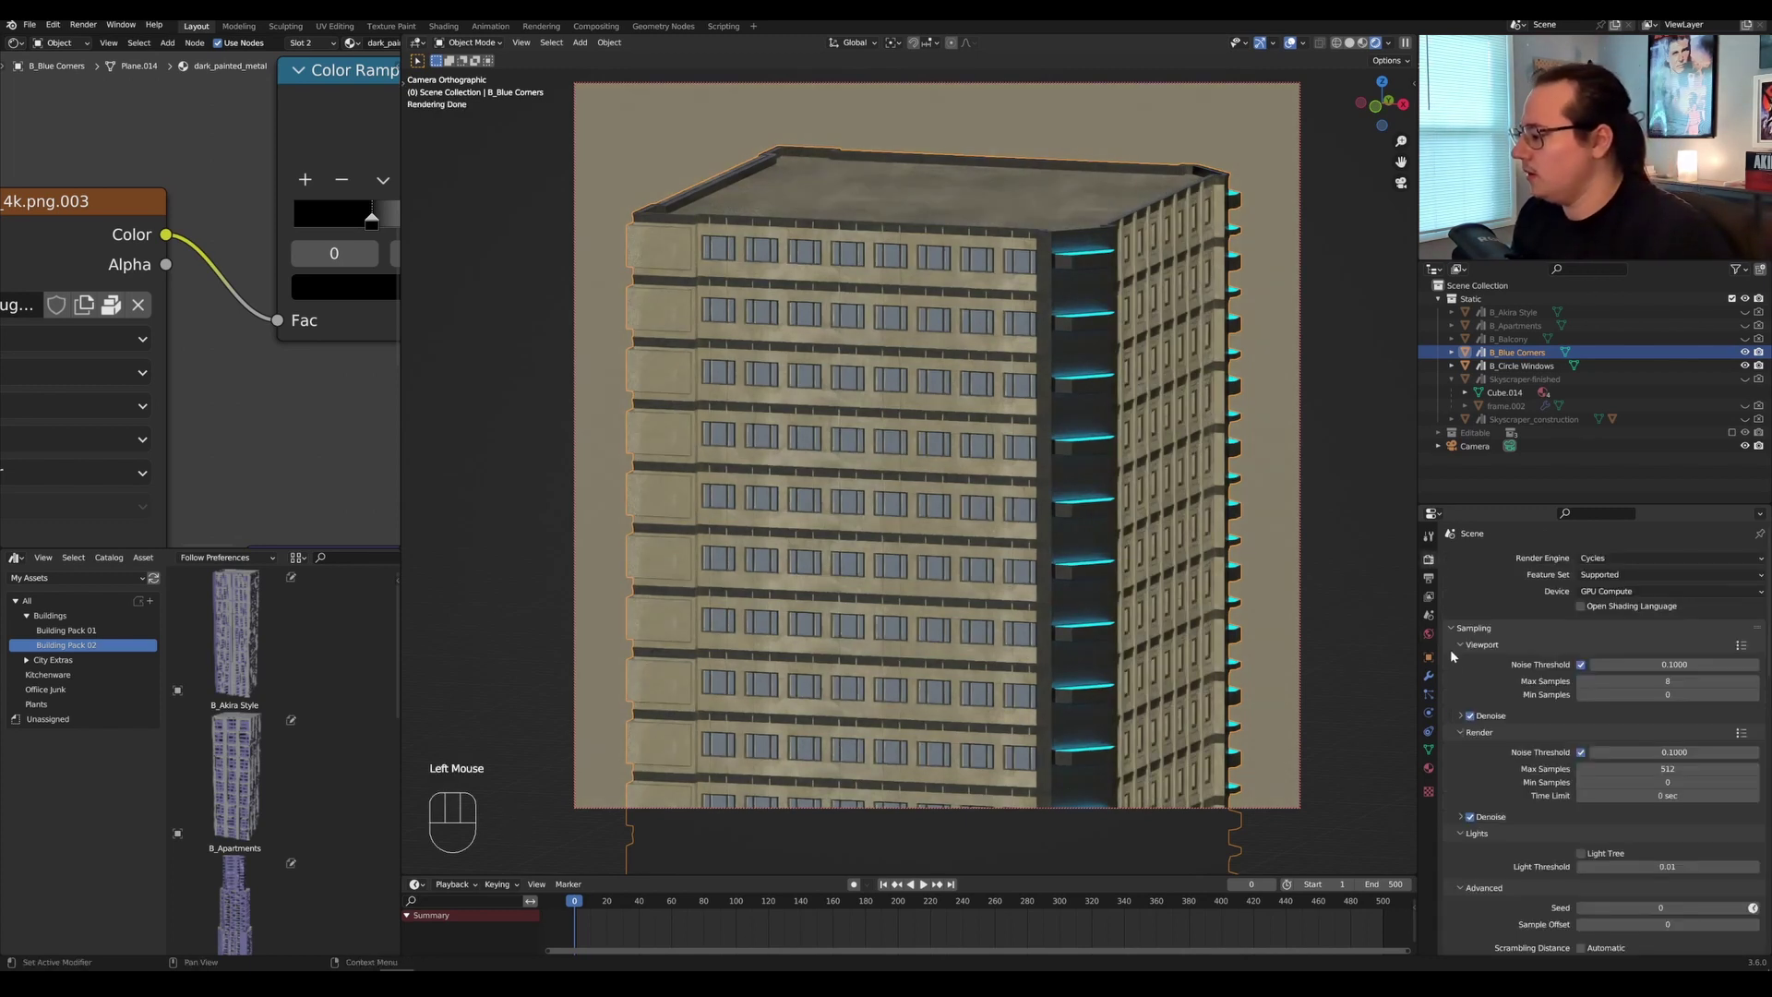
scroll(1474, 813, down, 8)
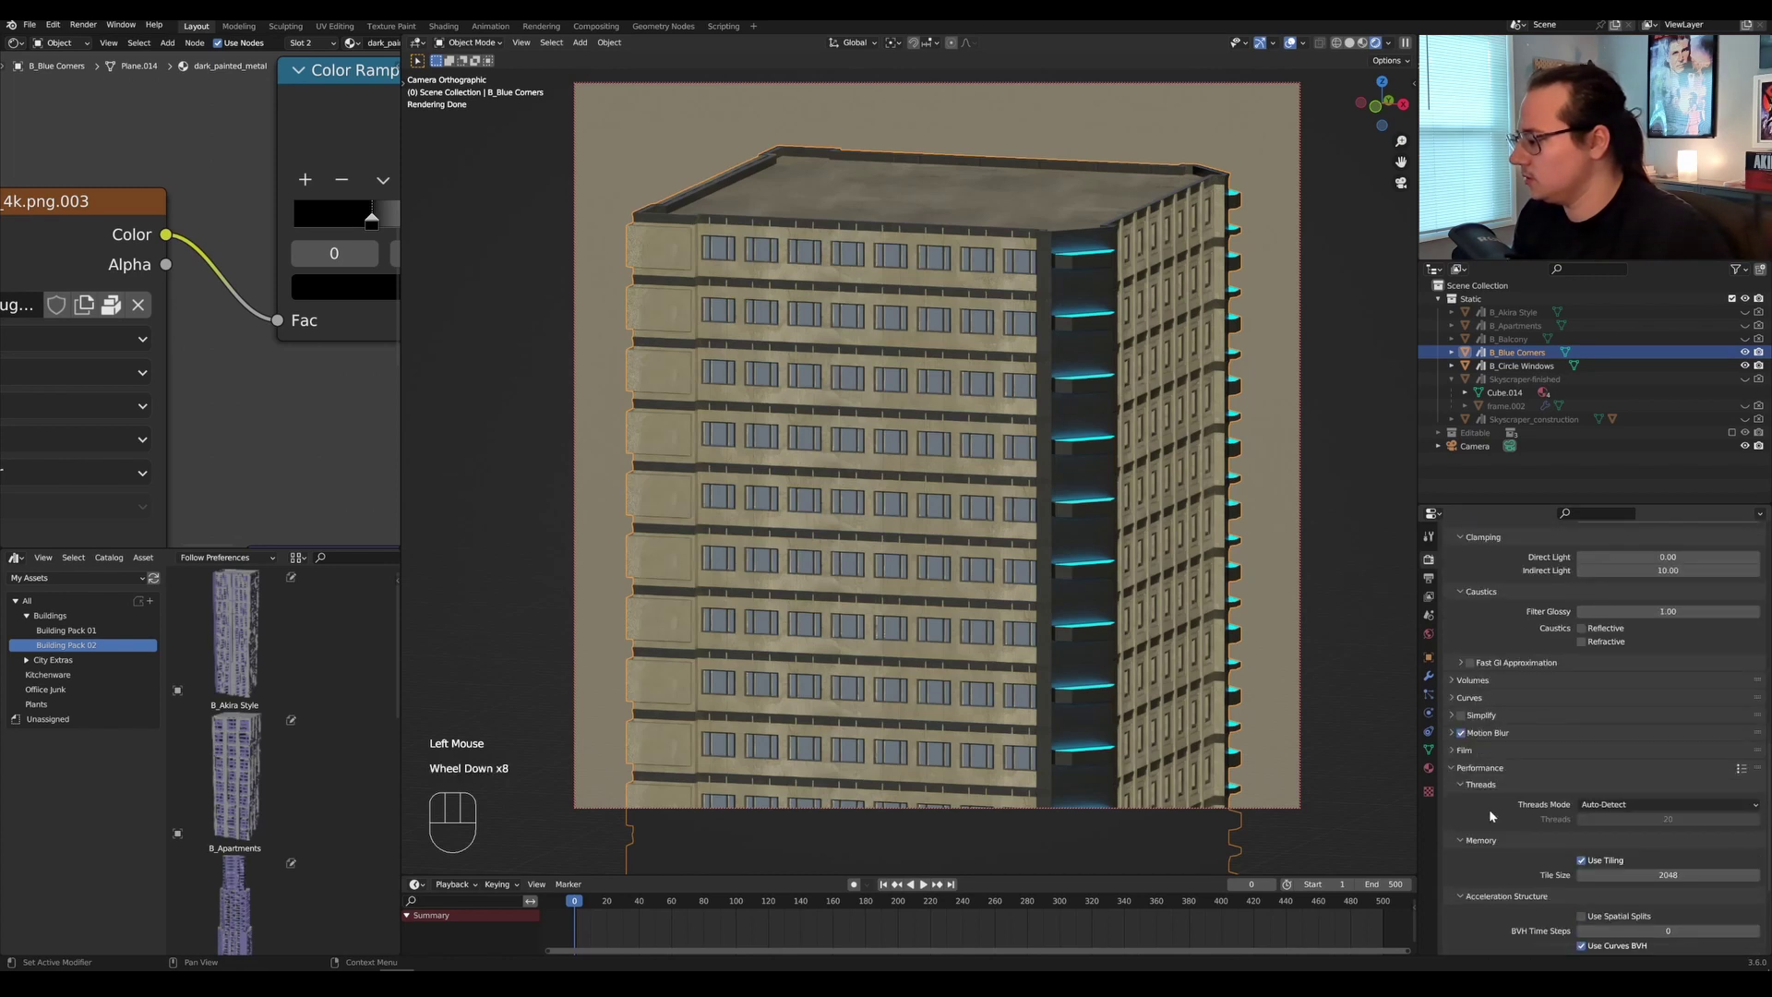
click(1464, 750)
scroll(1467, 757, down, 1)
click(1470, 828)
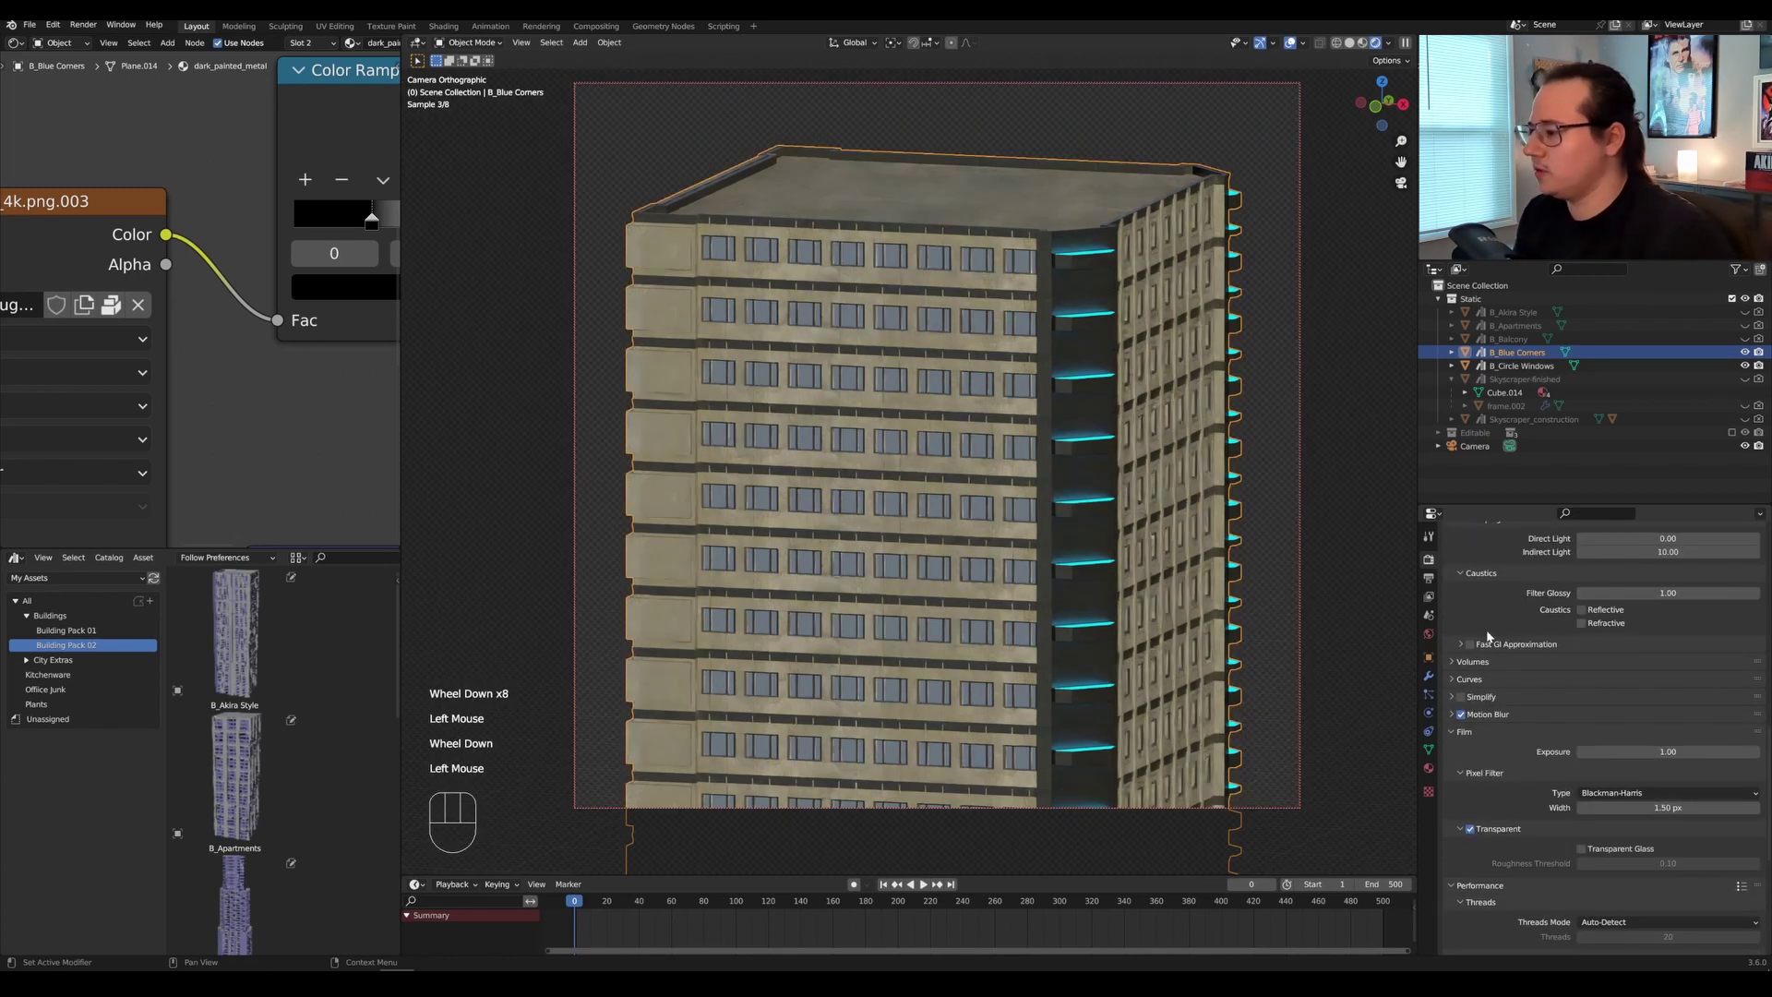
click(1386, 561)
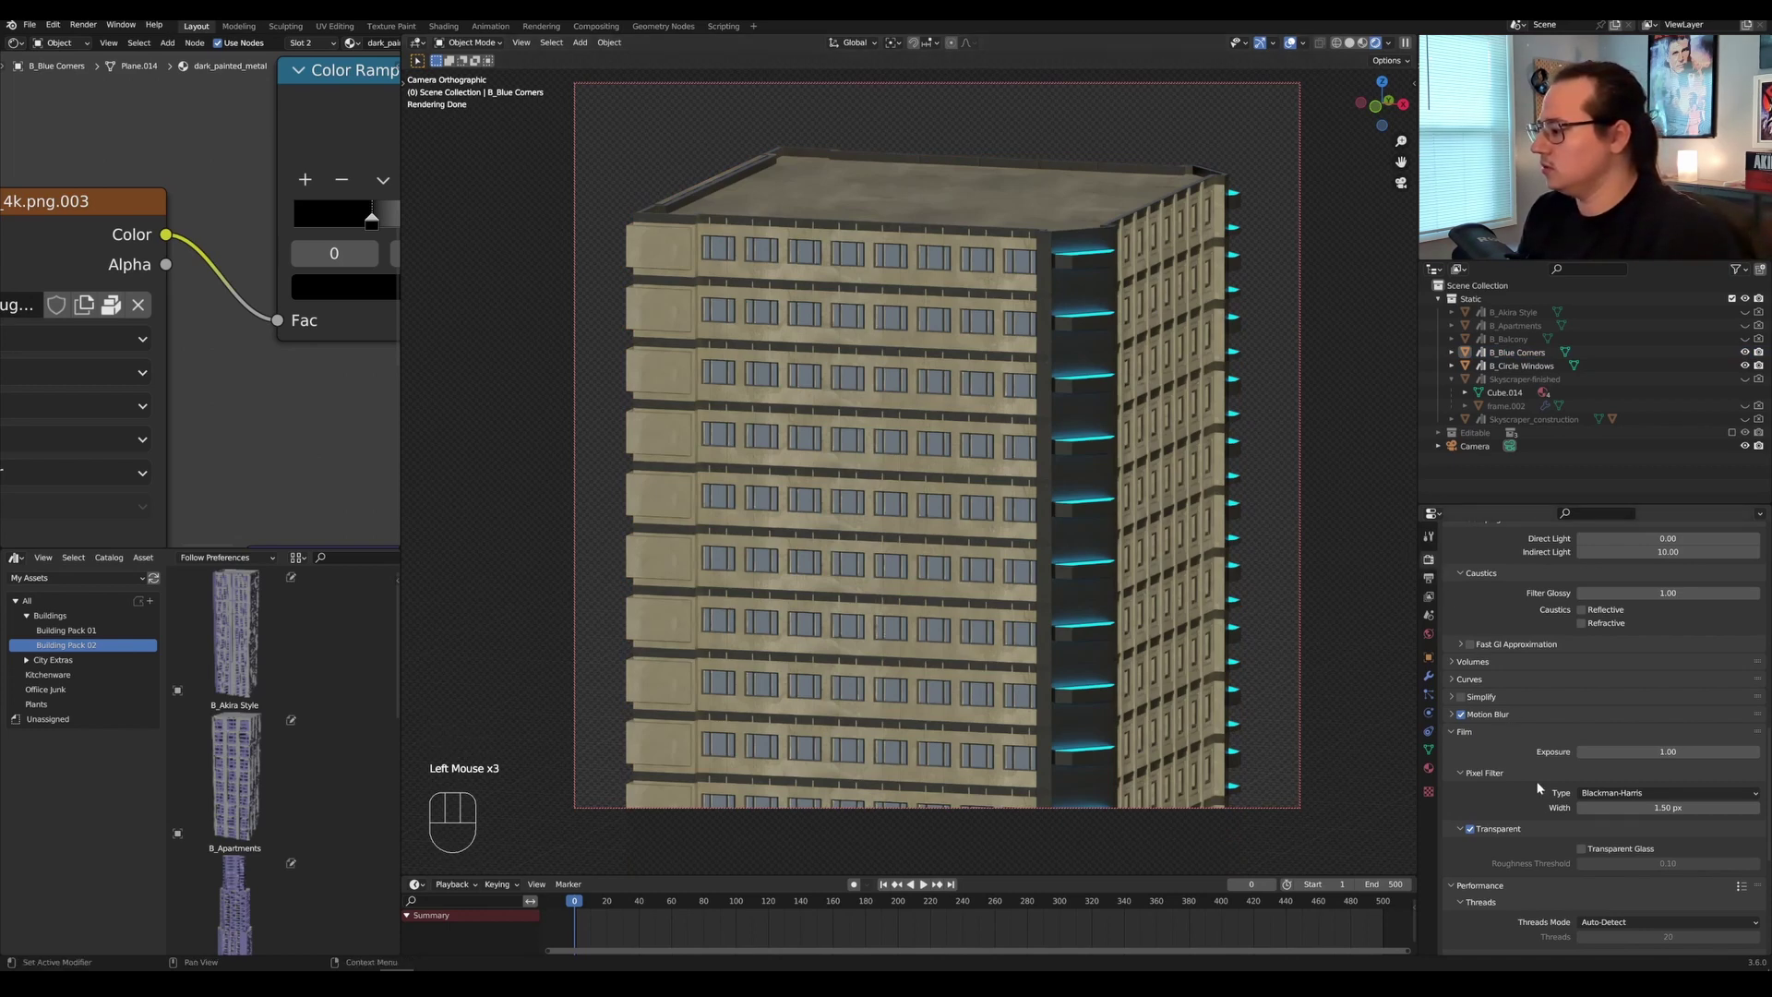
Set the maximum samples for the final render to 128.
scroll(1625, 702, up, 8)
click(1686, 773)
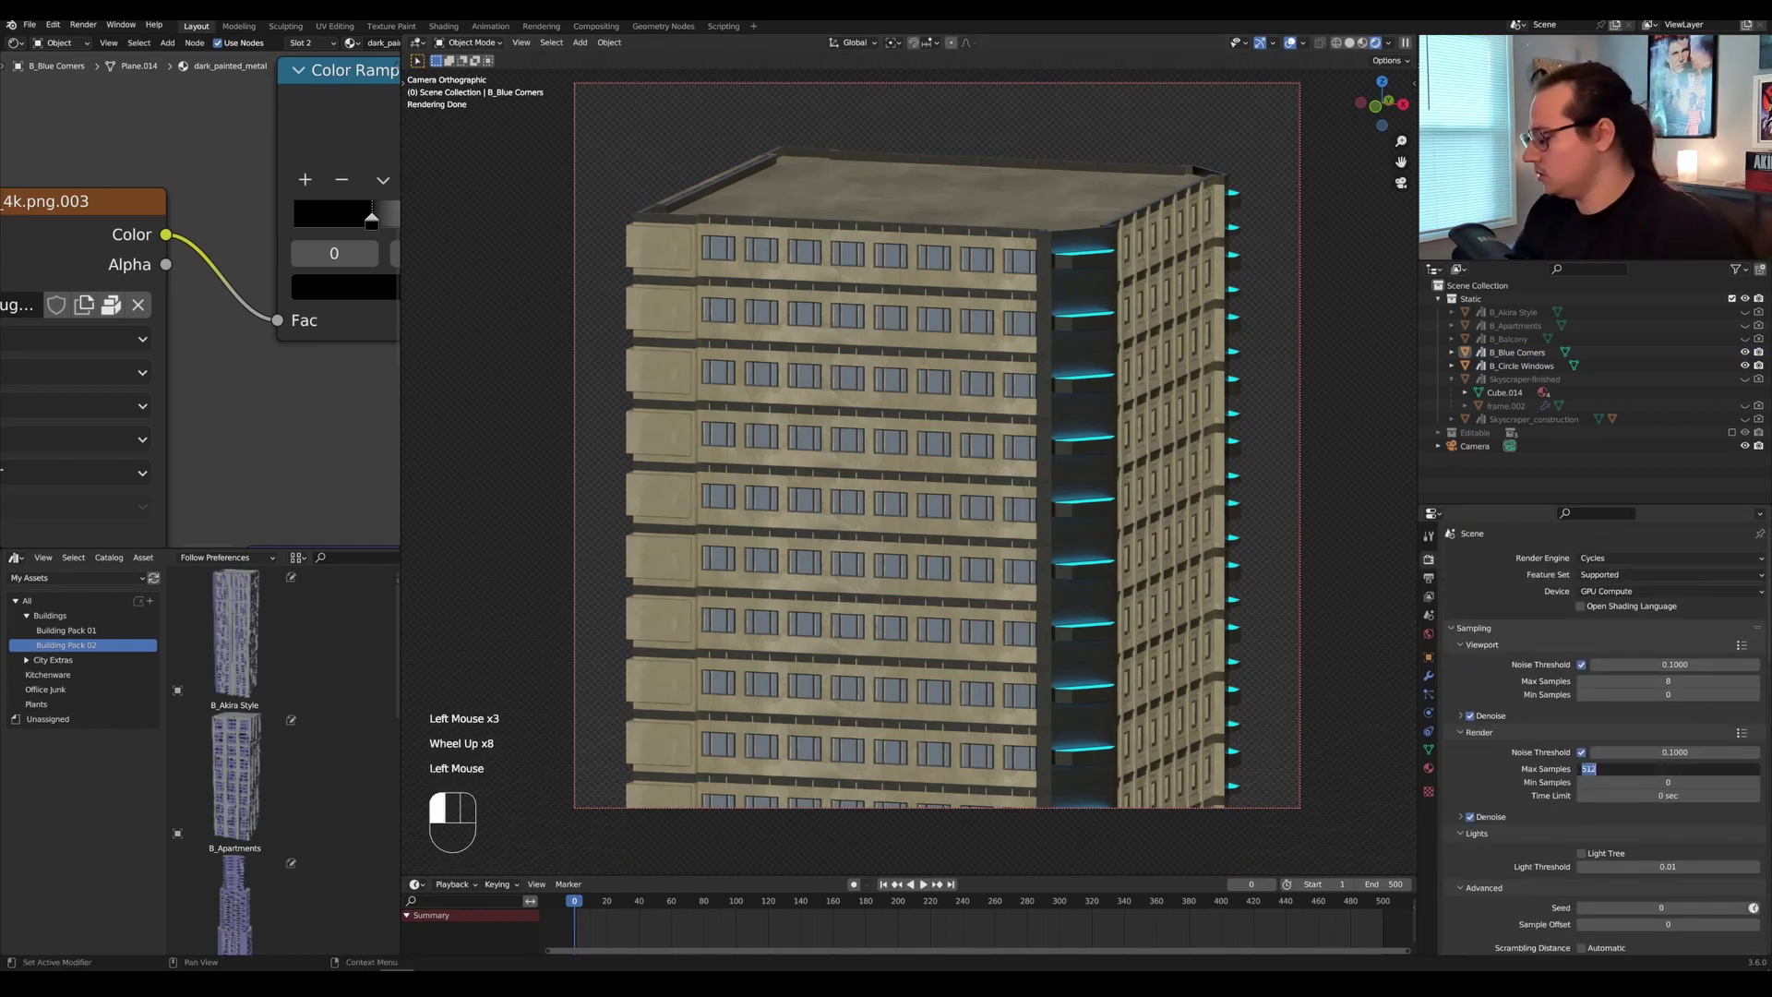
text(128)
key(Return)
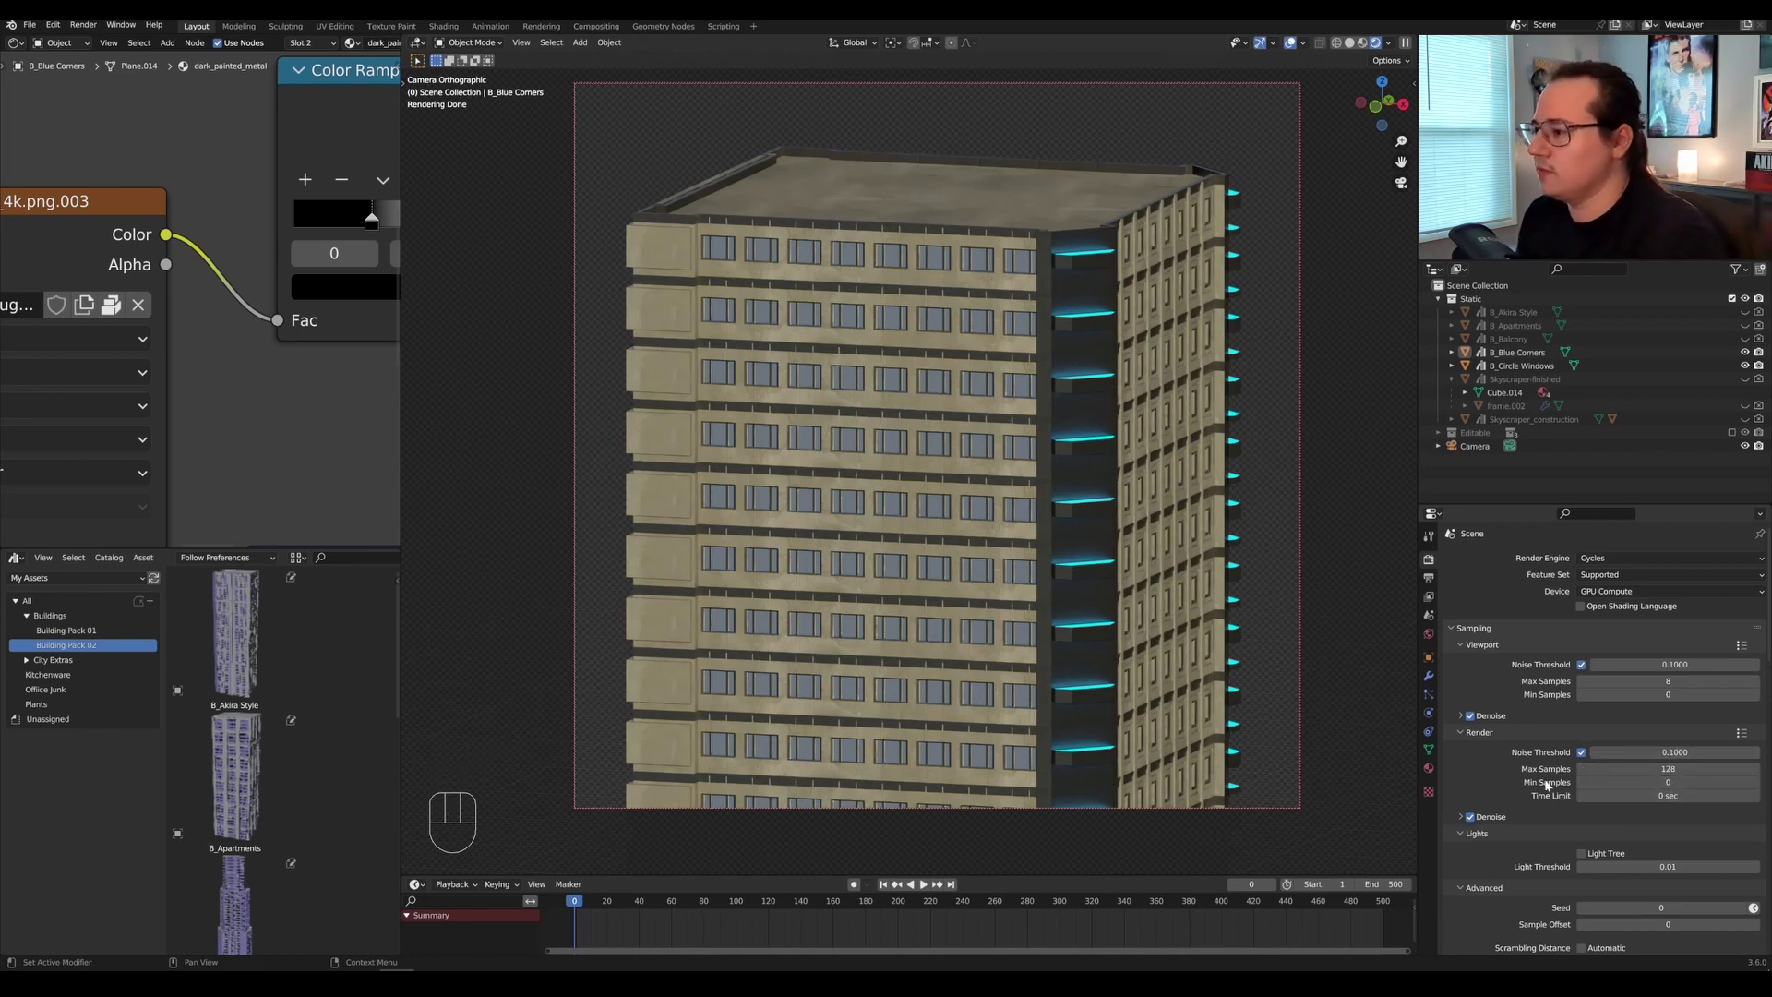
Reframe the camera on the top of B_Blue Corners and set its orthographic scale to 38.080.
scroll(1275, 366, down, 5)
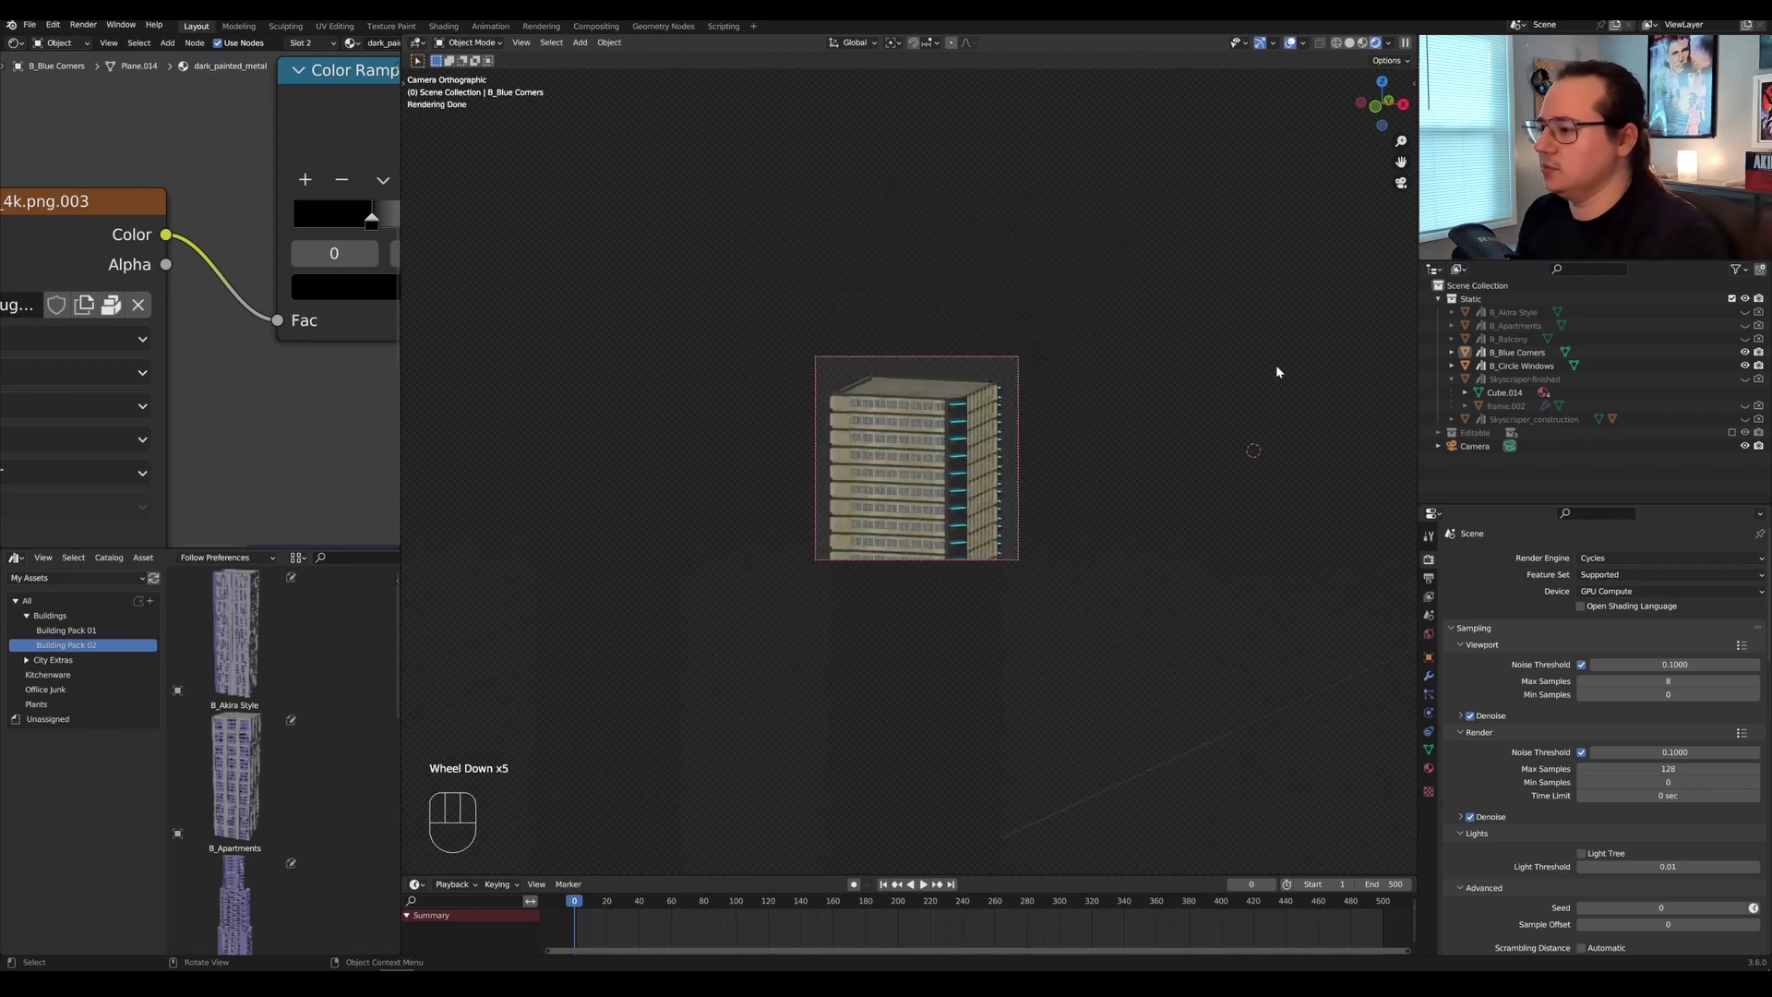
scroll(1276, 371, down, 2)
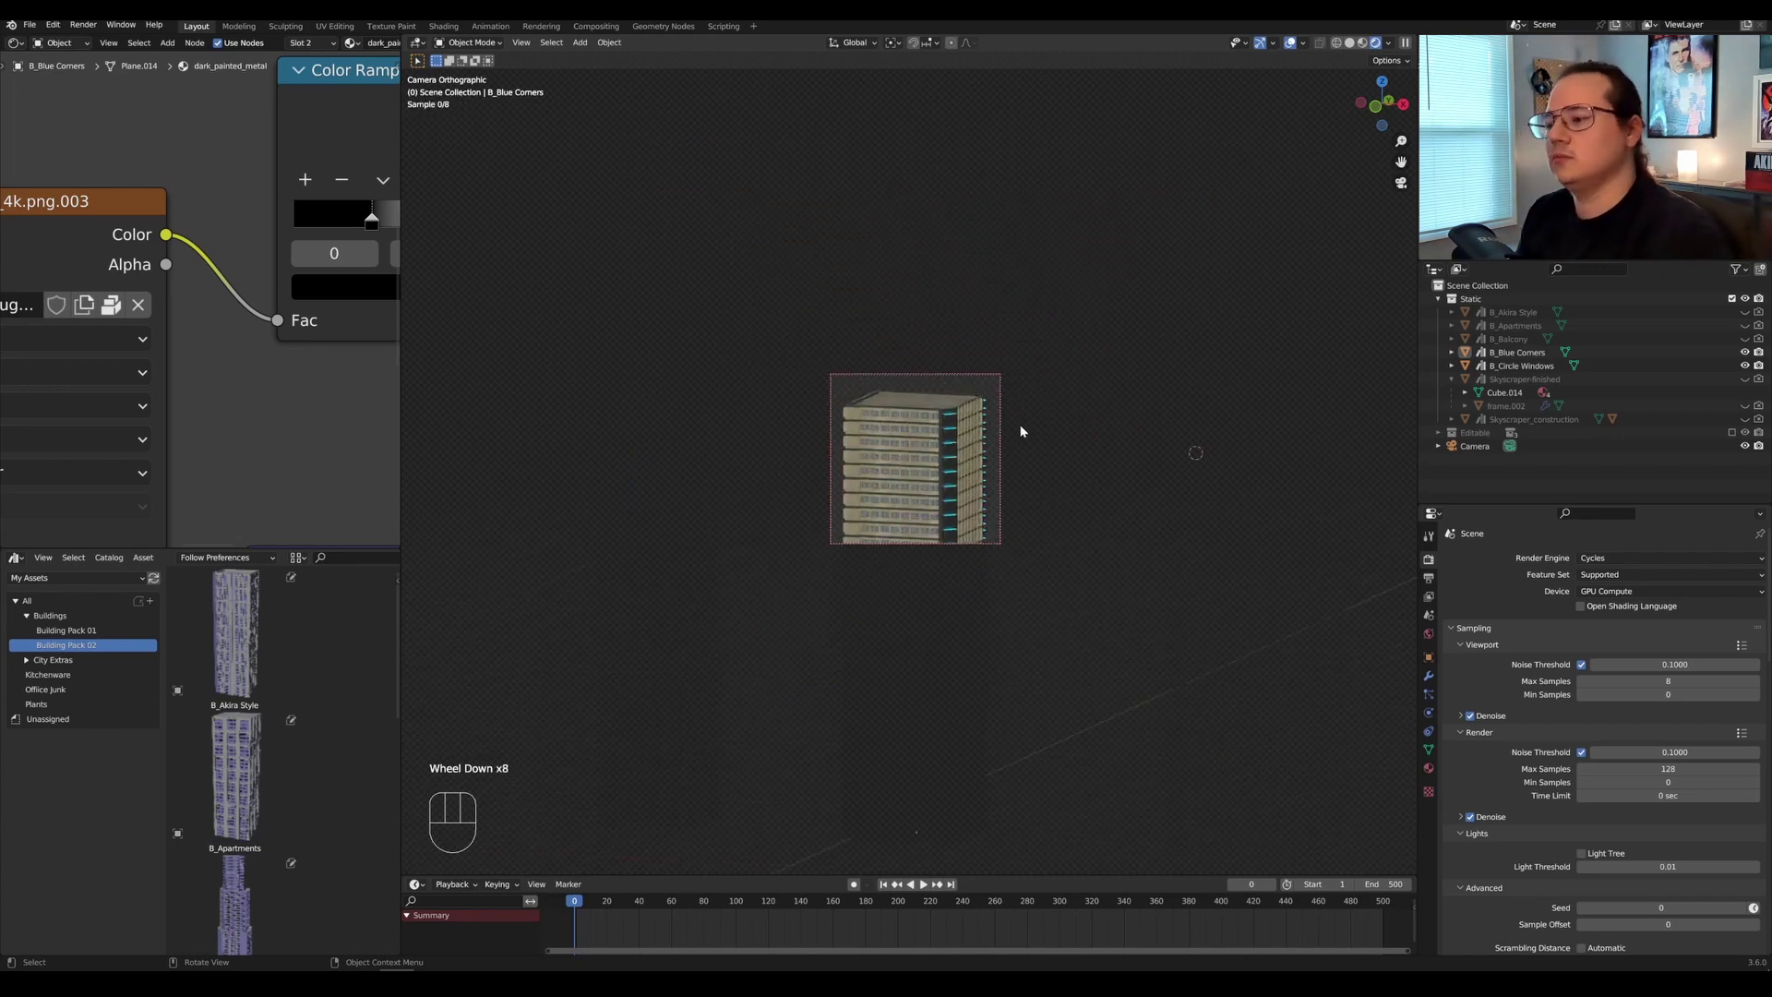
scroll(1035, 420, up, 4)
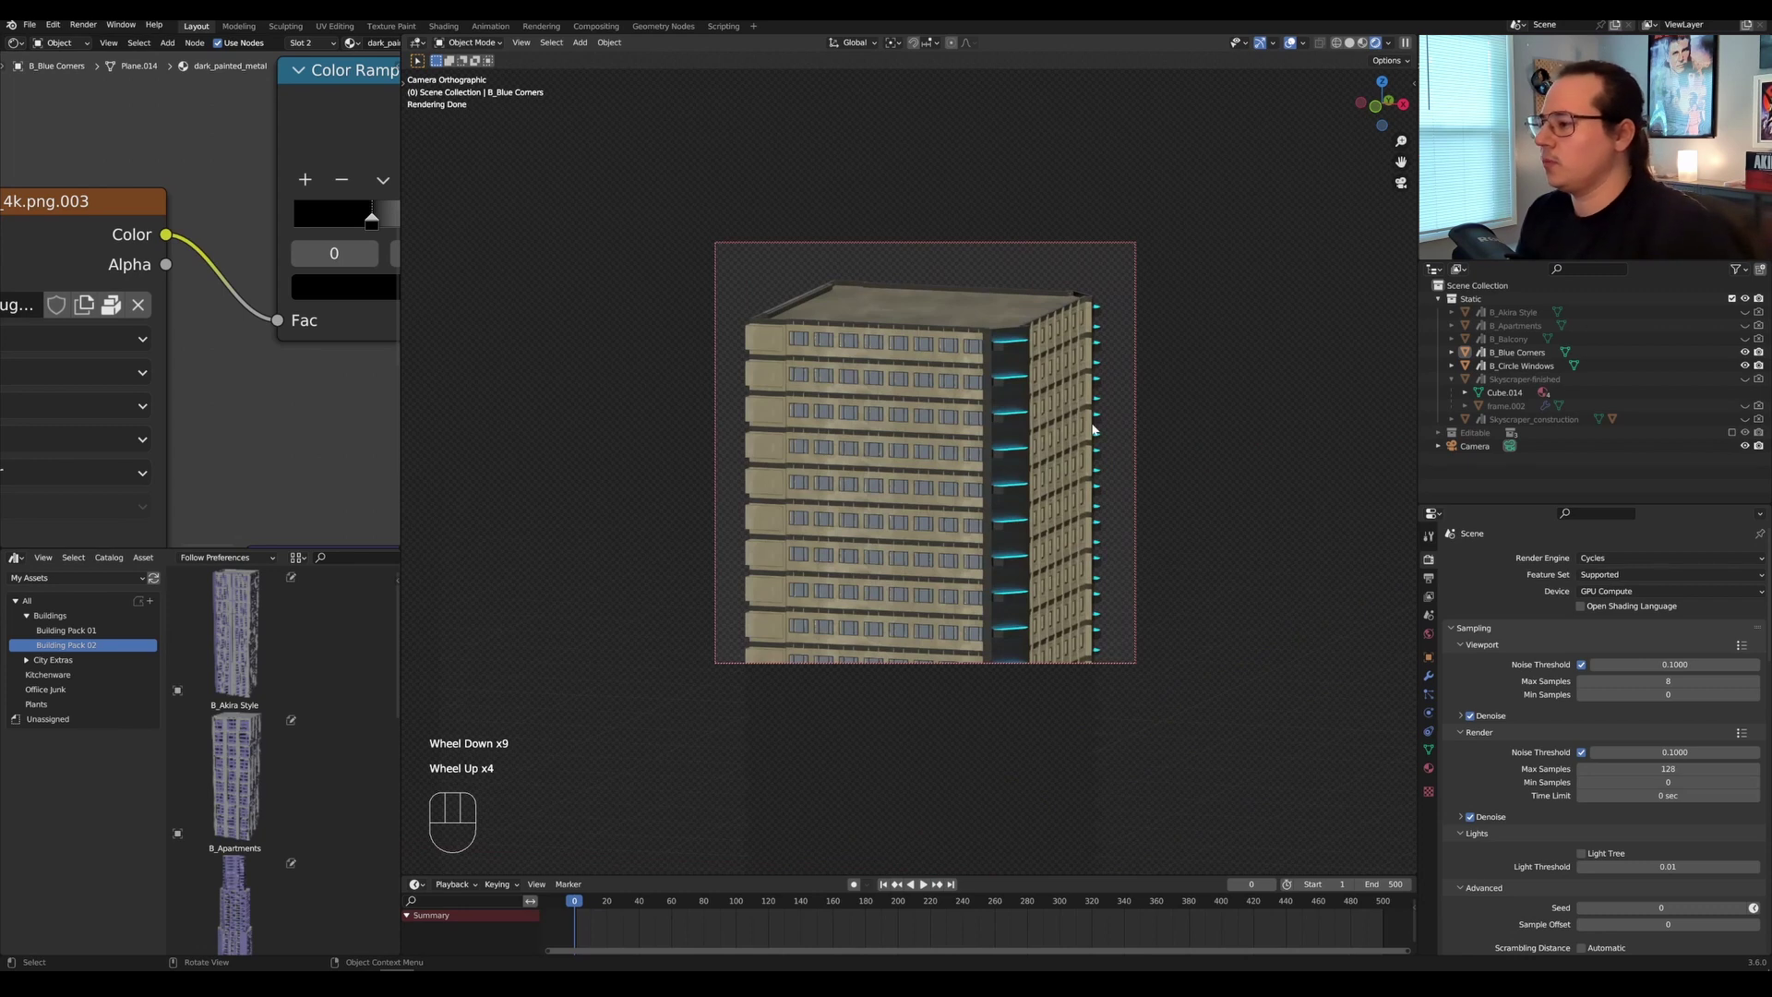
mouse_move(1111, 402)
middle_down()
mouse_move(1111, 435)
mouse_move(1112, 406)
middle_up()
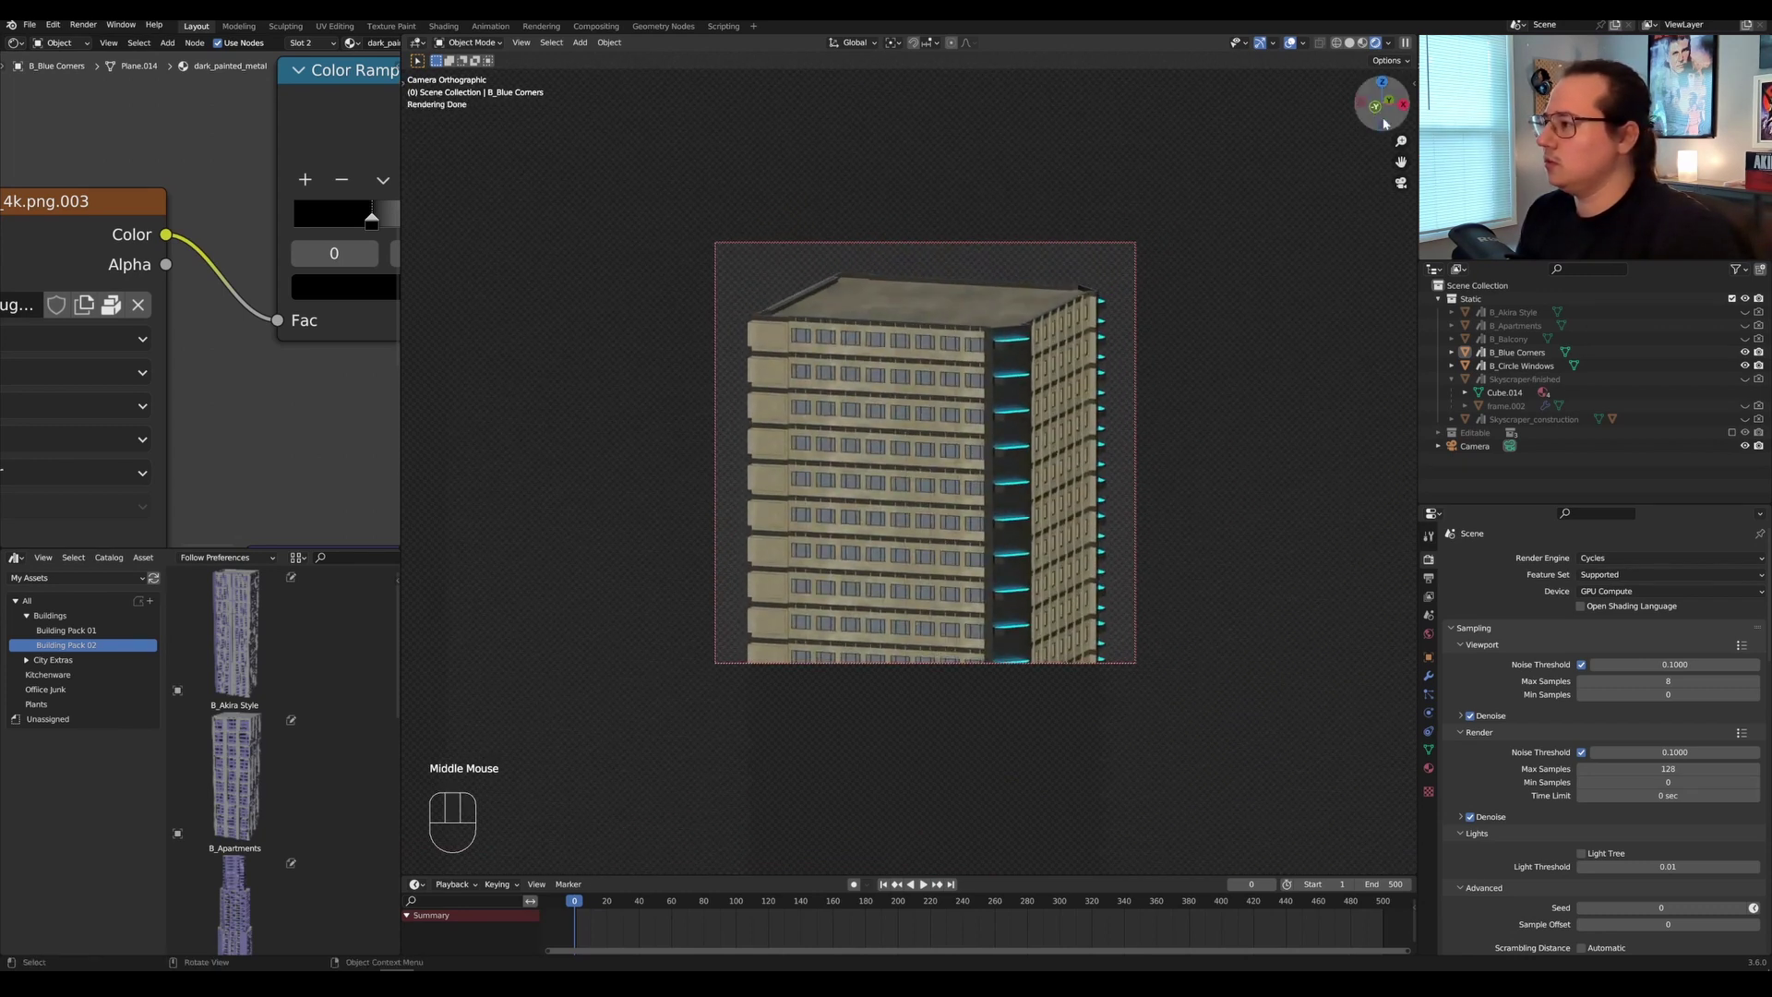
mouse_move(1401, 161)
mouse_down()
mouse_move(1405, 212)
mouse_move(1401, 129)
mouse_up()
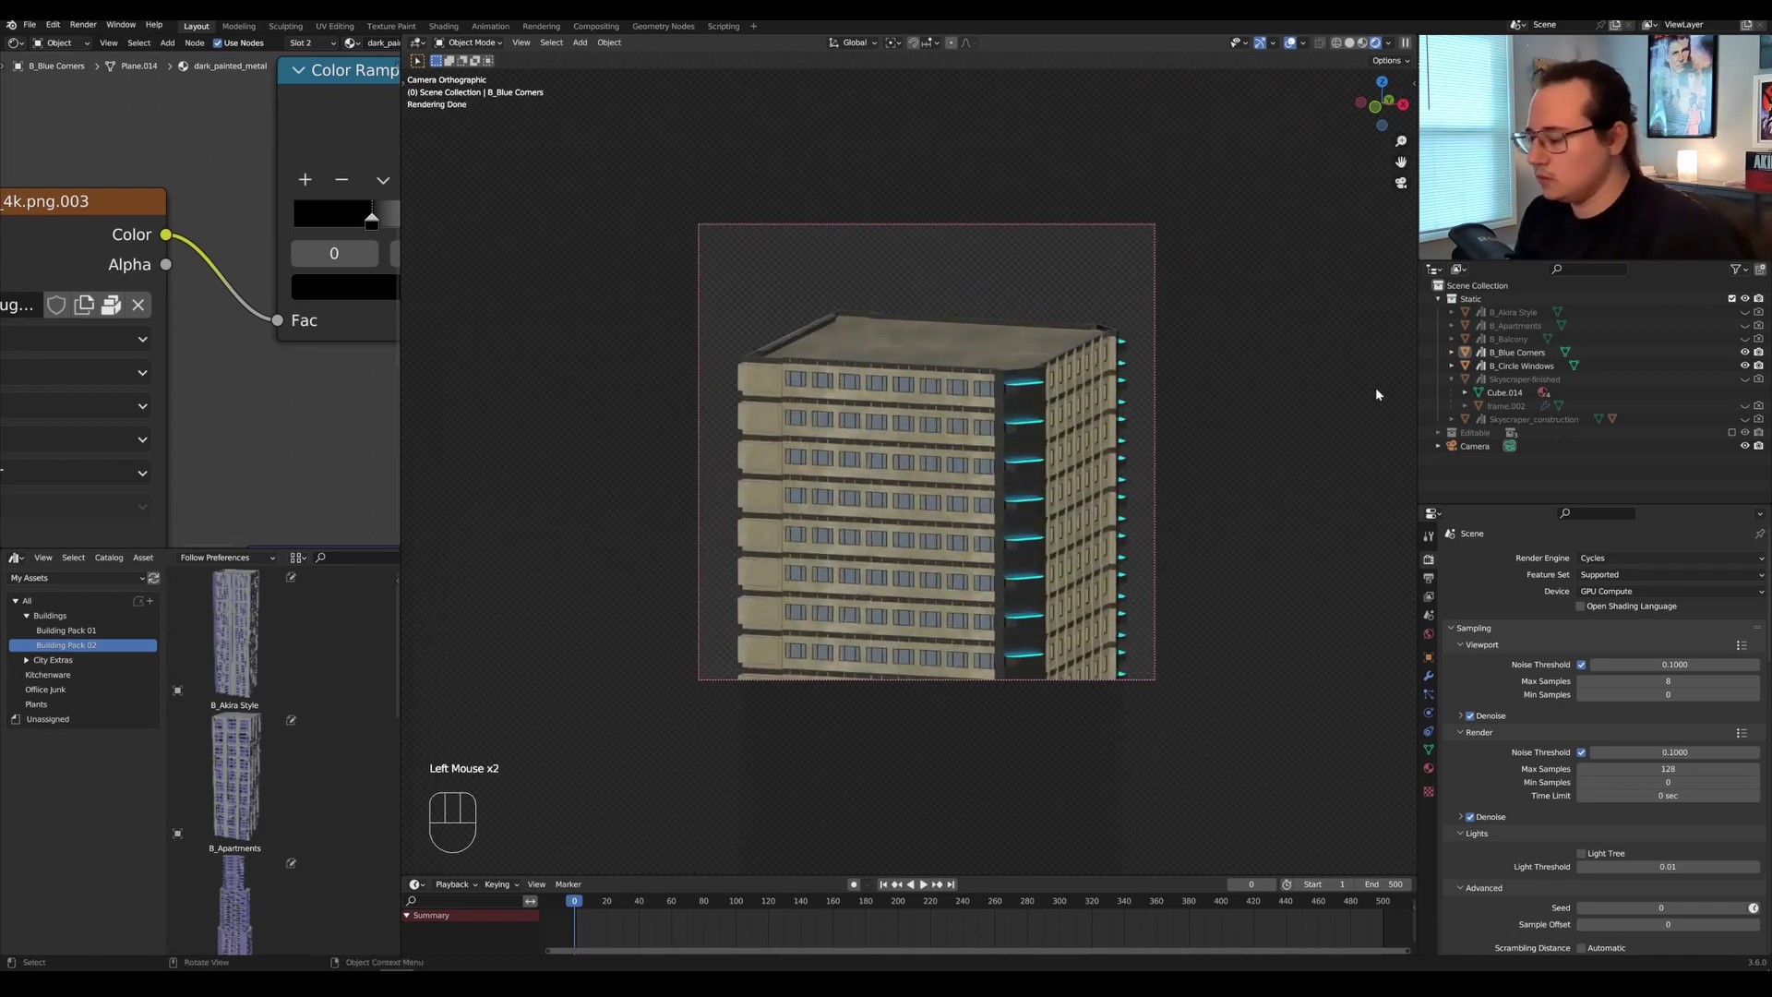
click(1475, 446)
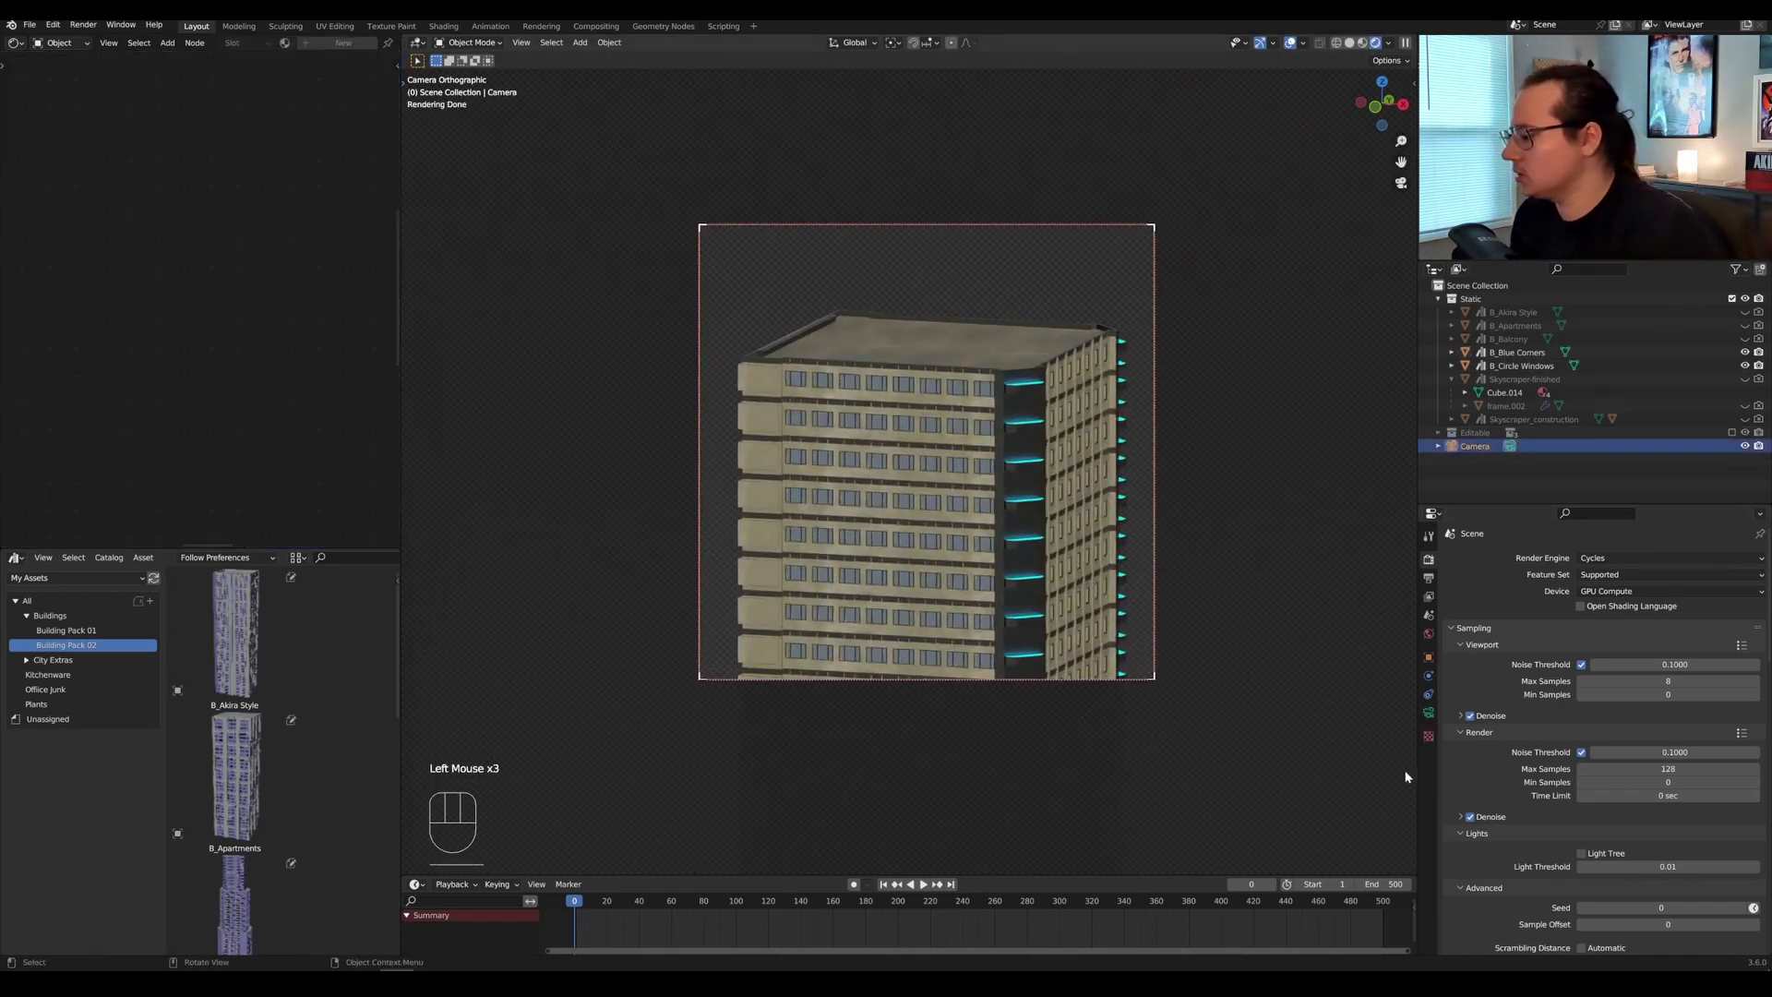
click(1429, 713)
shift+drag(1667, 622, 1615, 622)
shift+drag(1401, 163, 1398, 119)
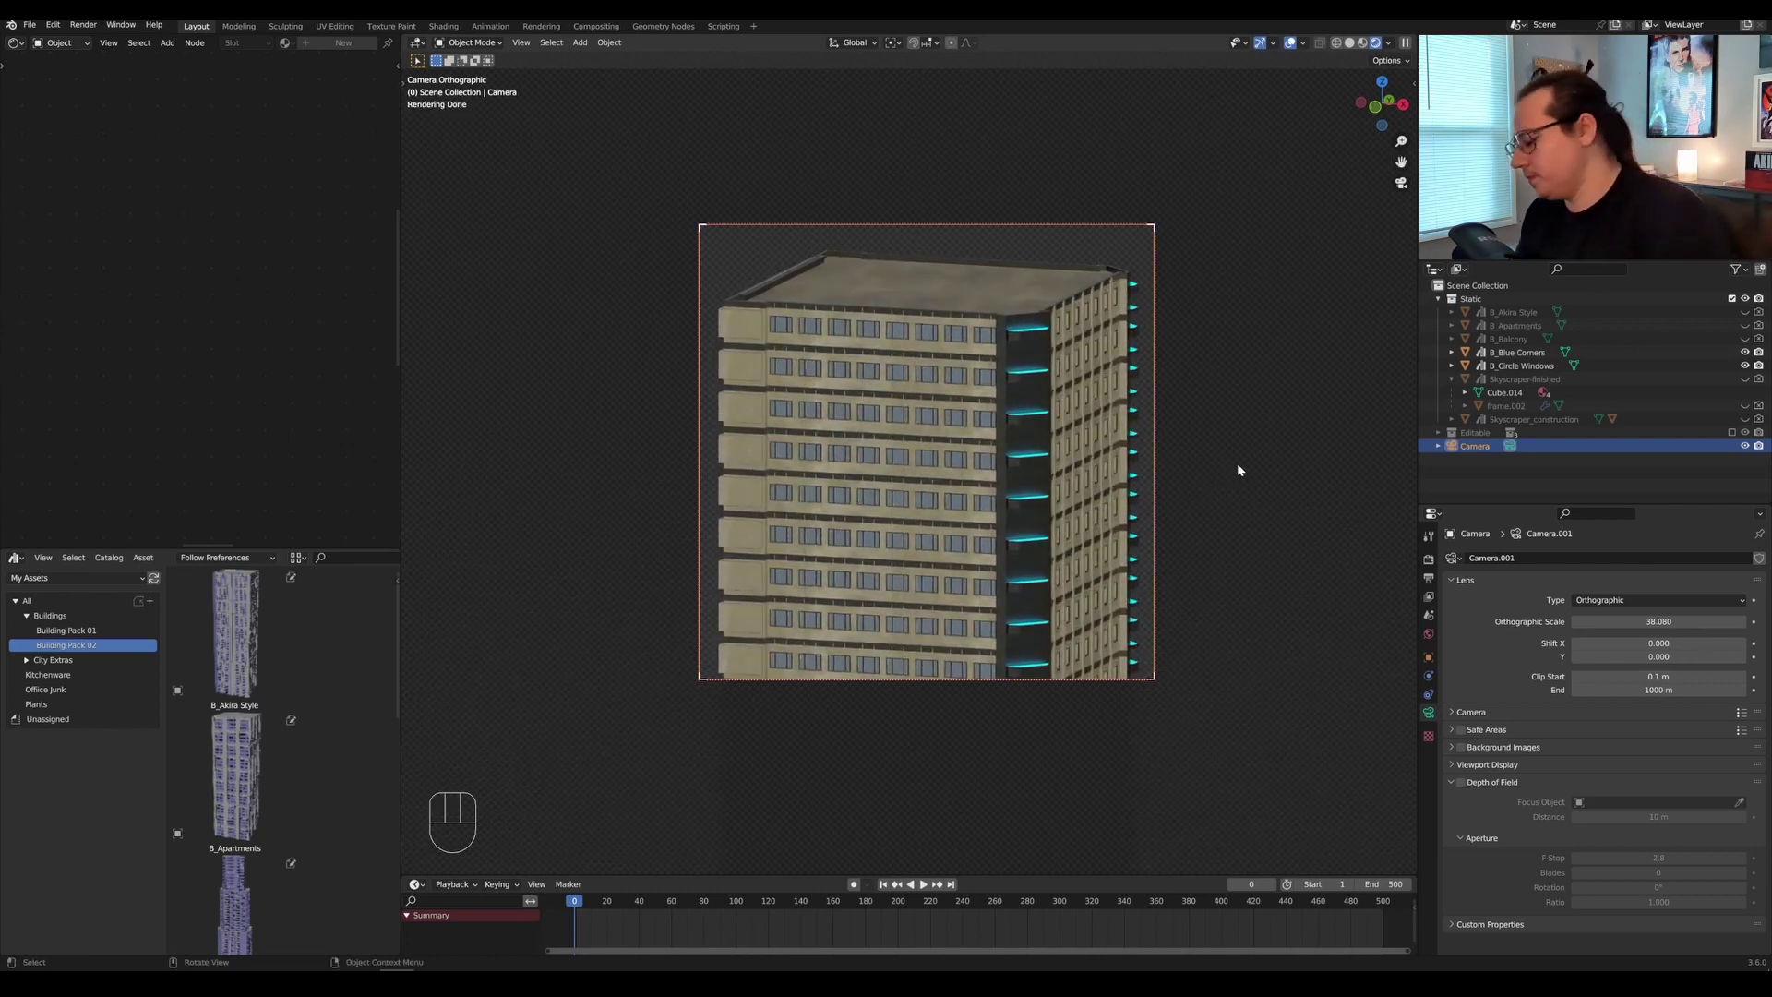
Render the still image of the B_Blue Corners building and start saving the result as an image.
key(F12)
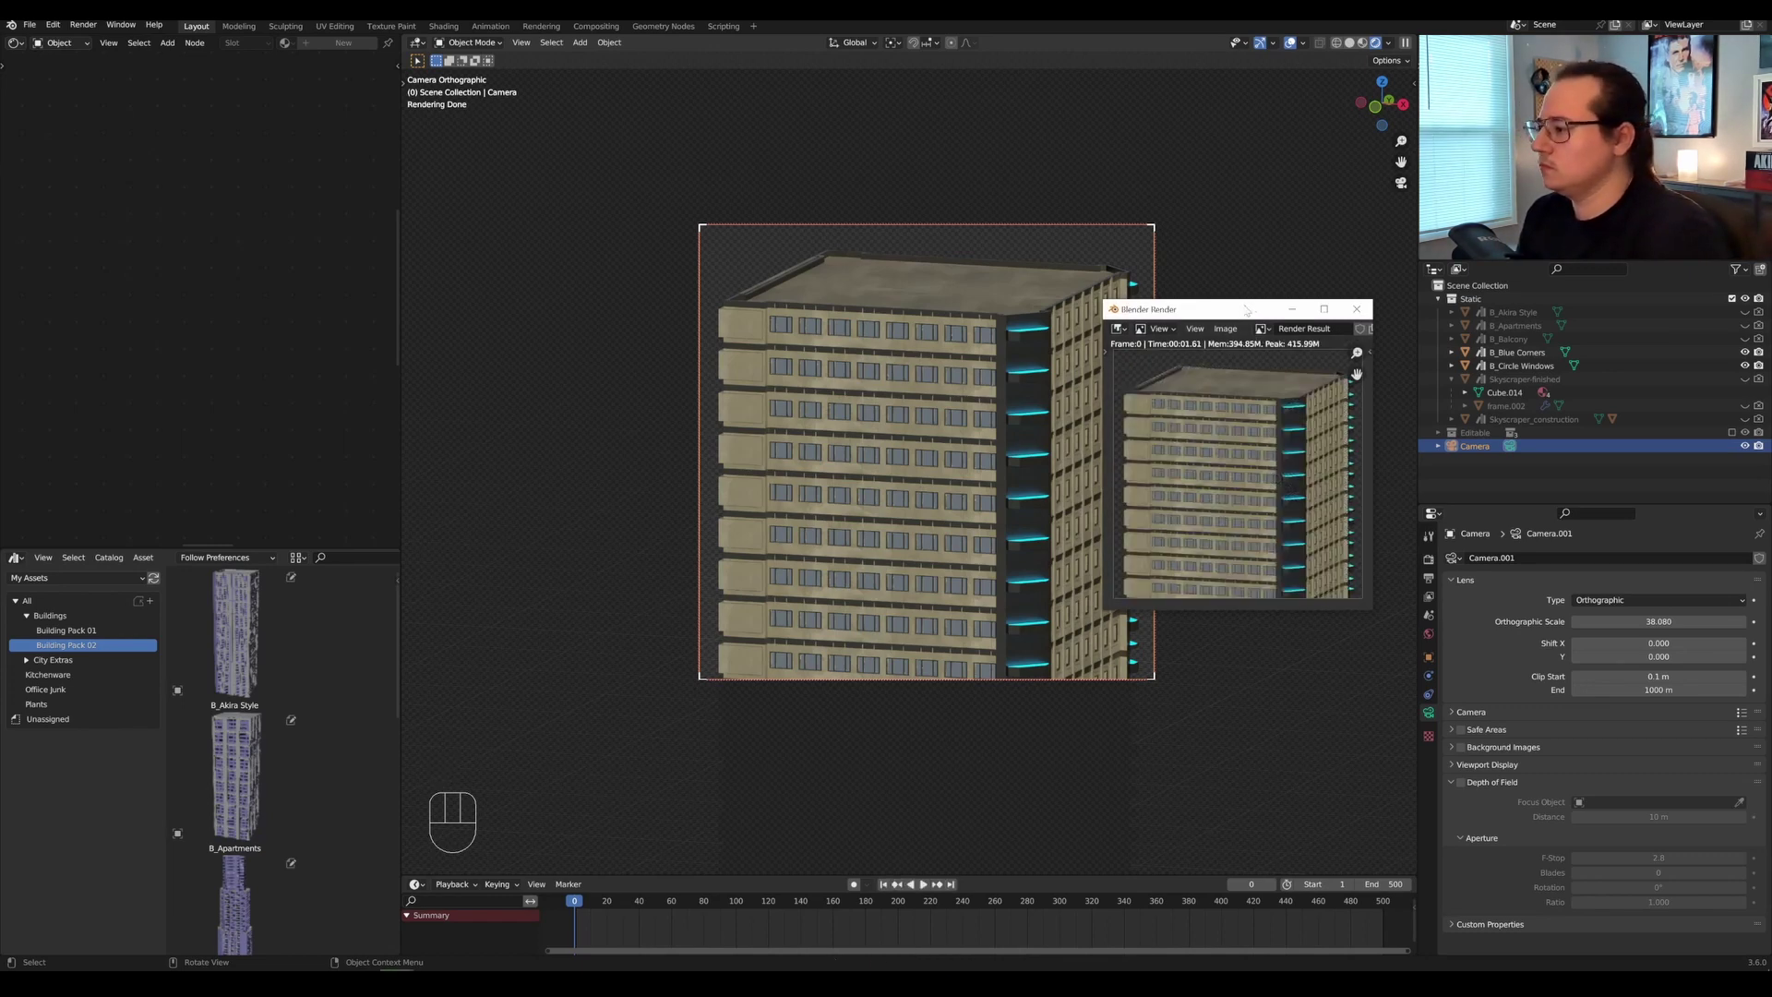
drag(1247, 311, 1105, 284)
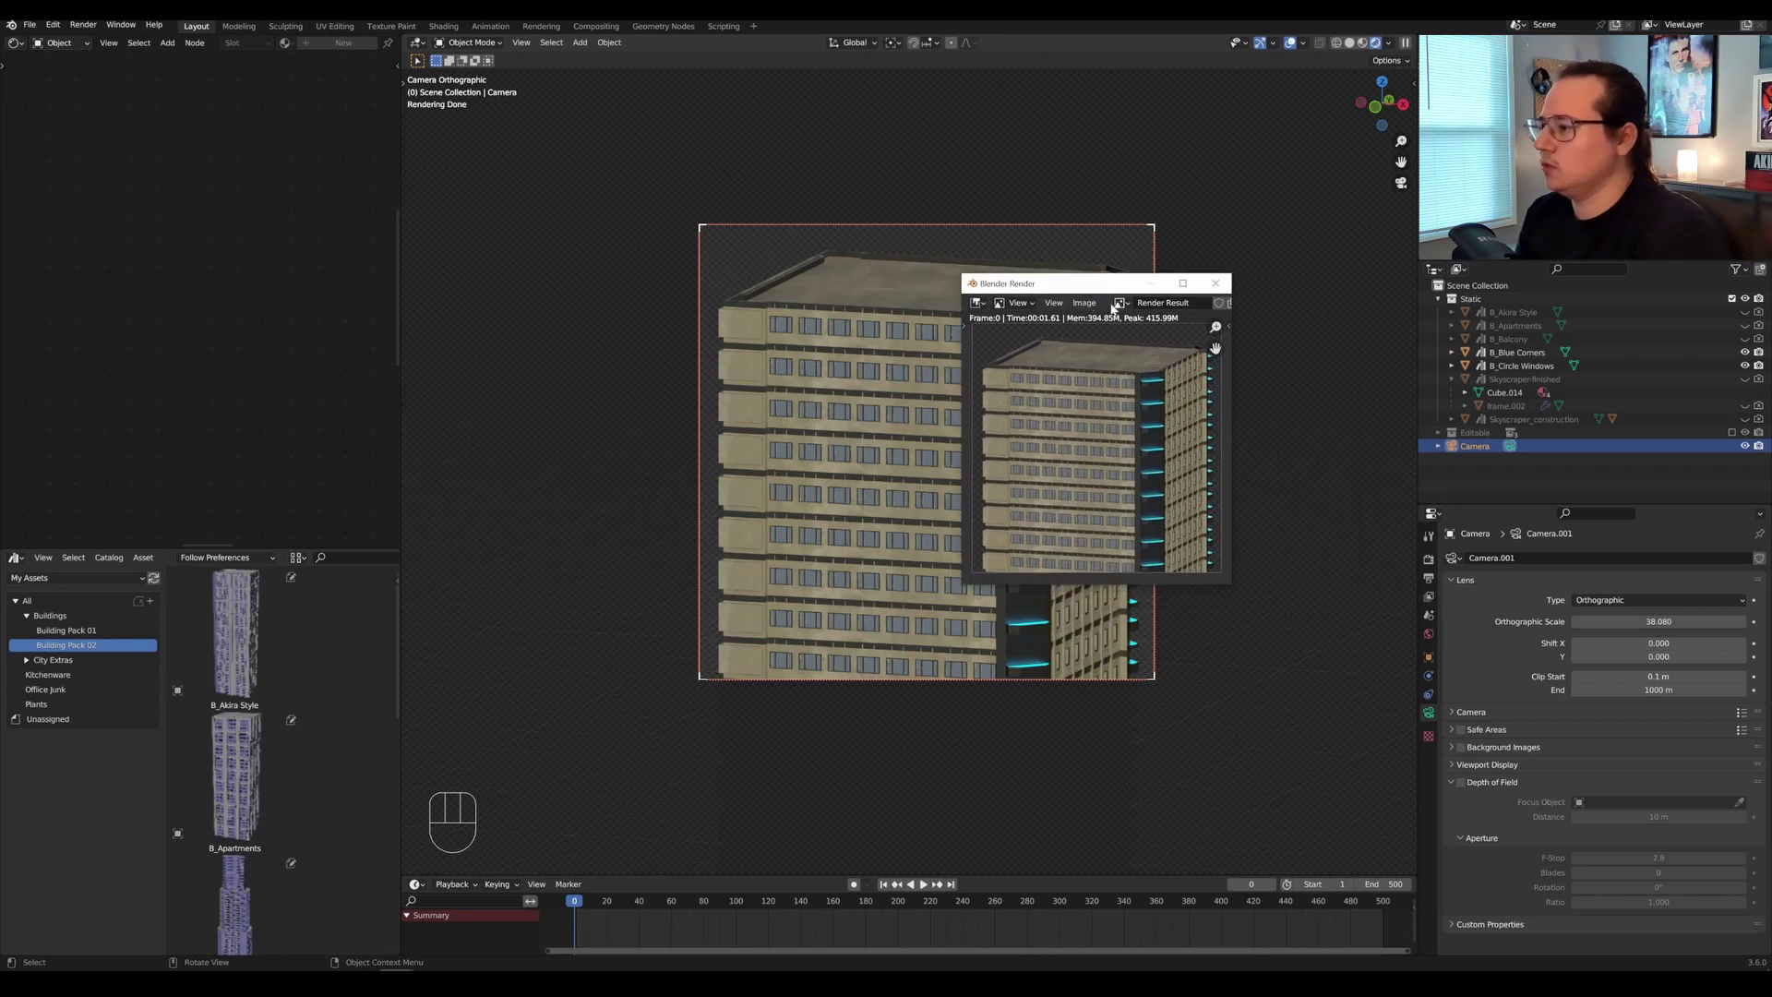
click(1086, 304)
click(1107, 430)
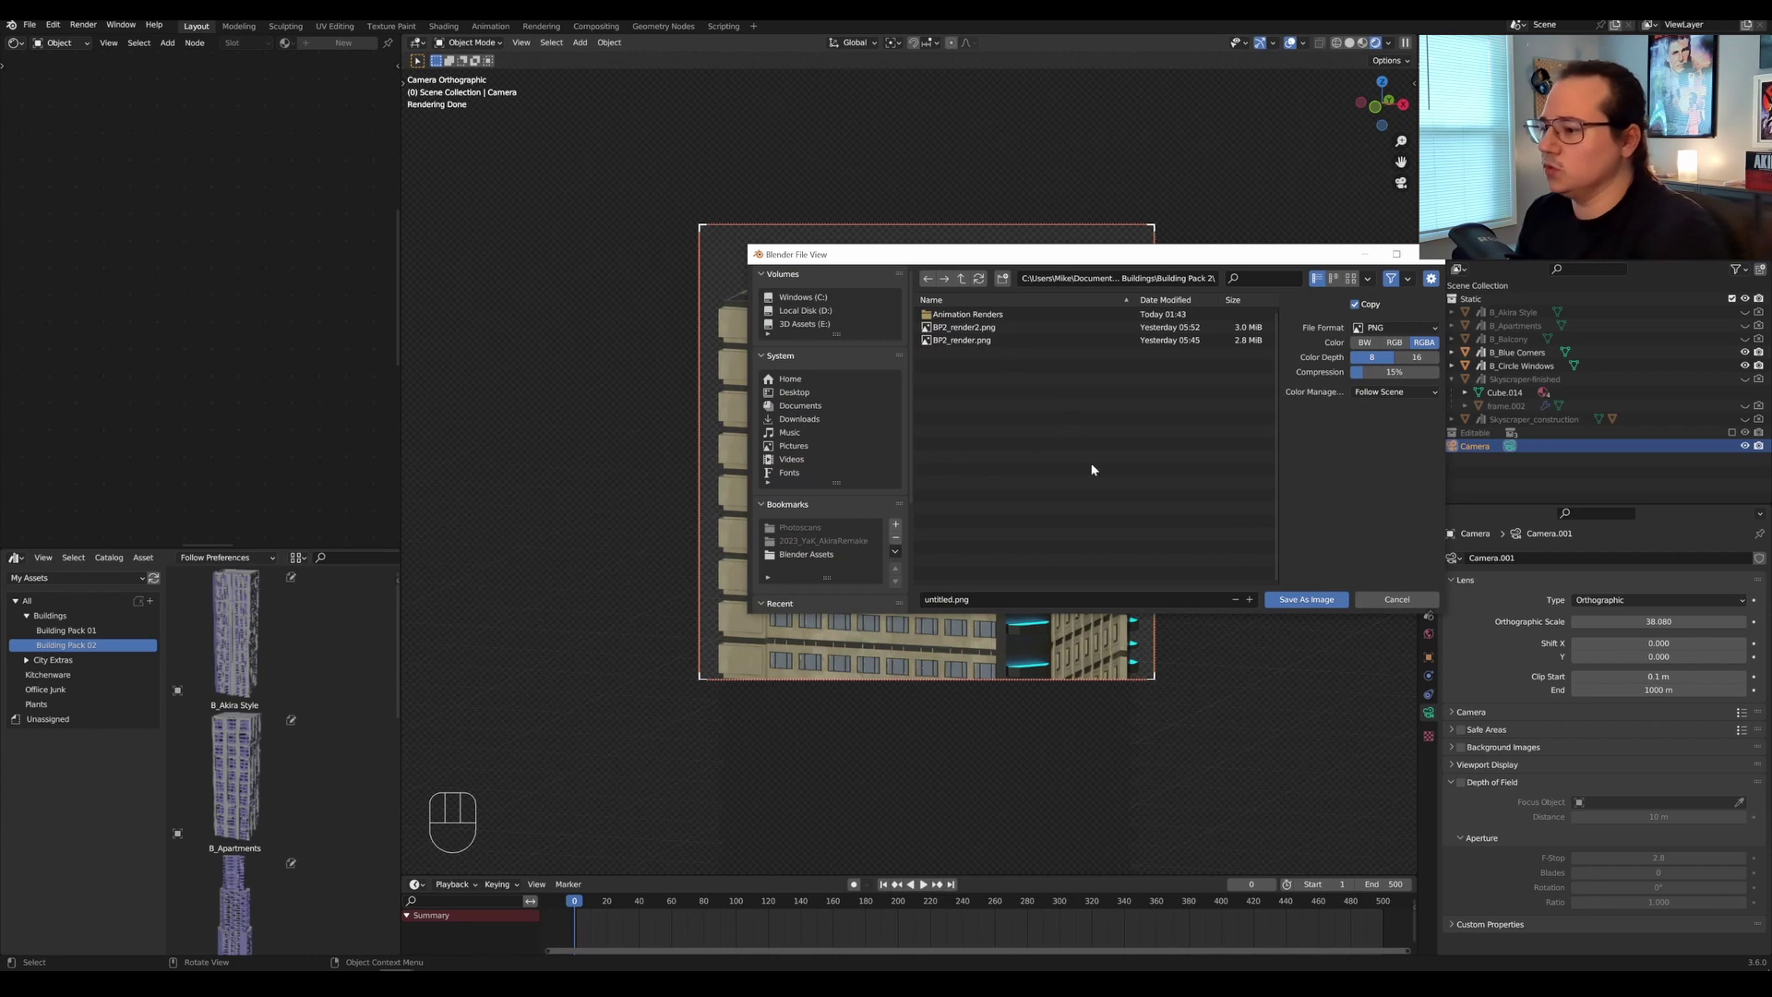
Create a new folder named Thumbnails inside the Building Pack 2 folder.
right_click(1055, 432)
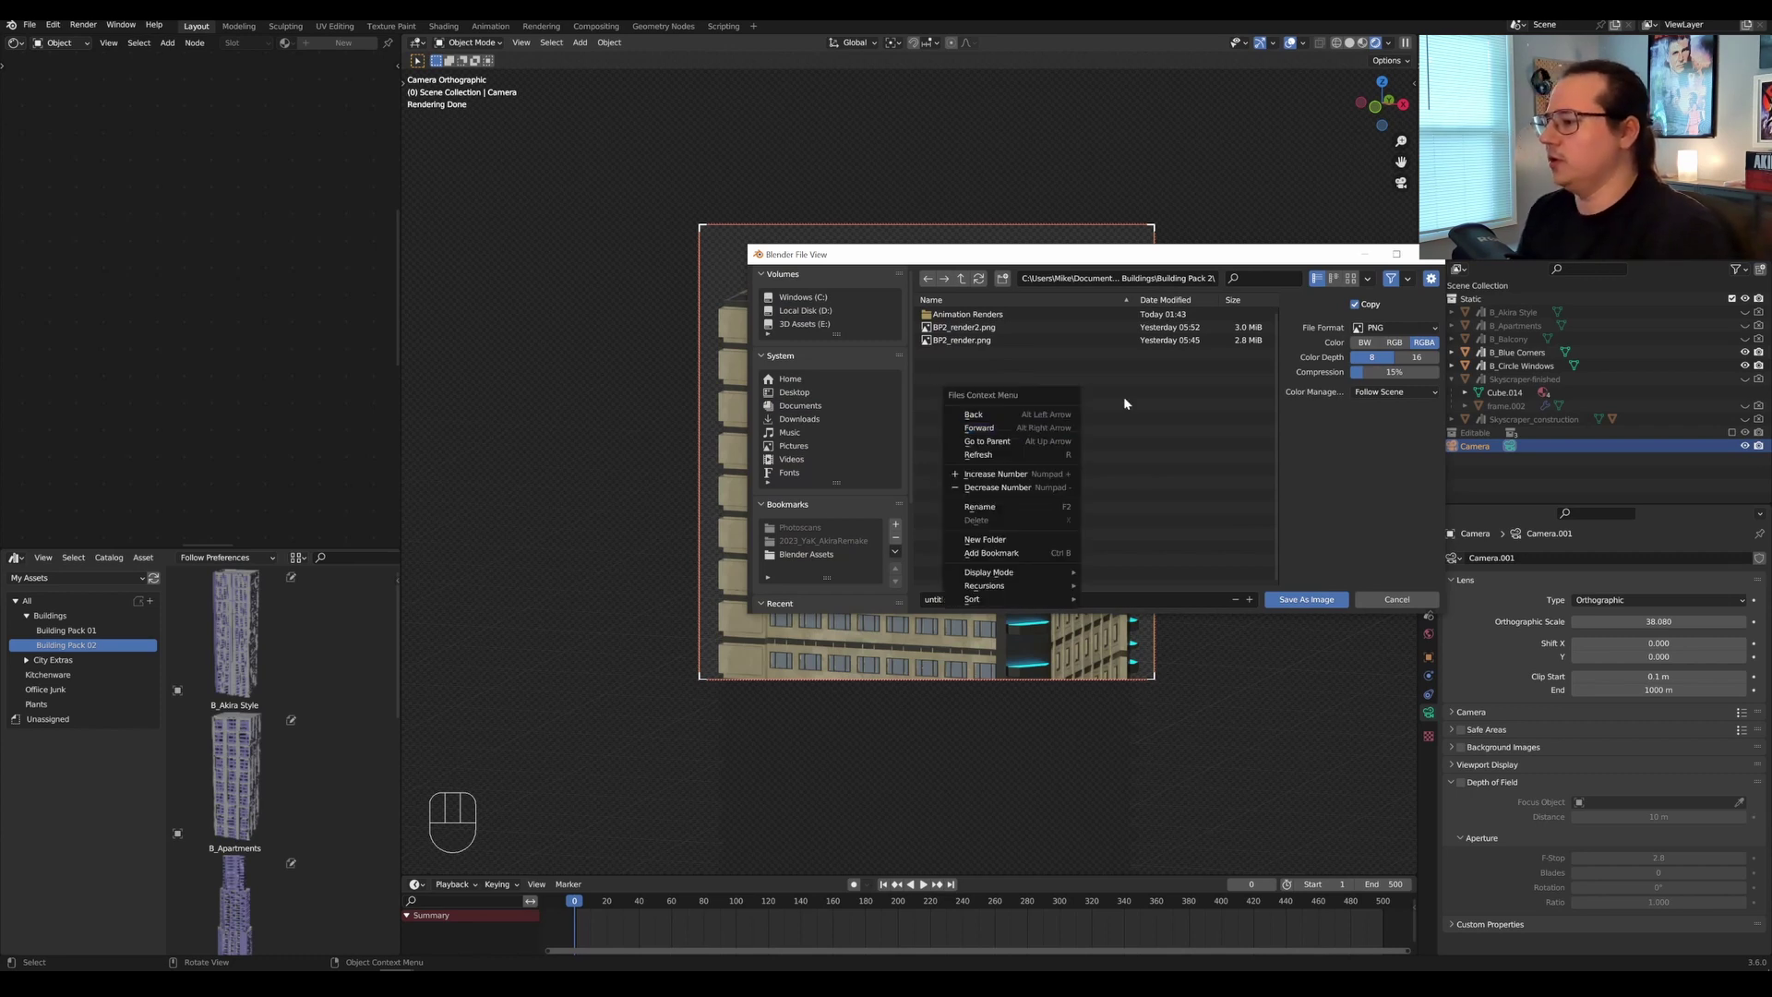
right_click(991, 411)
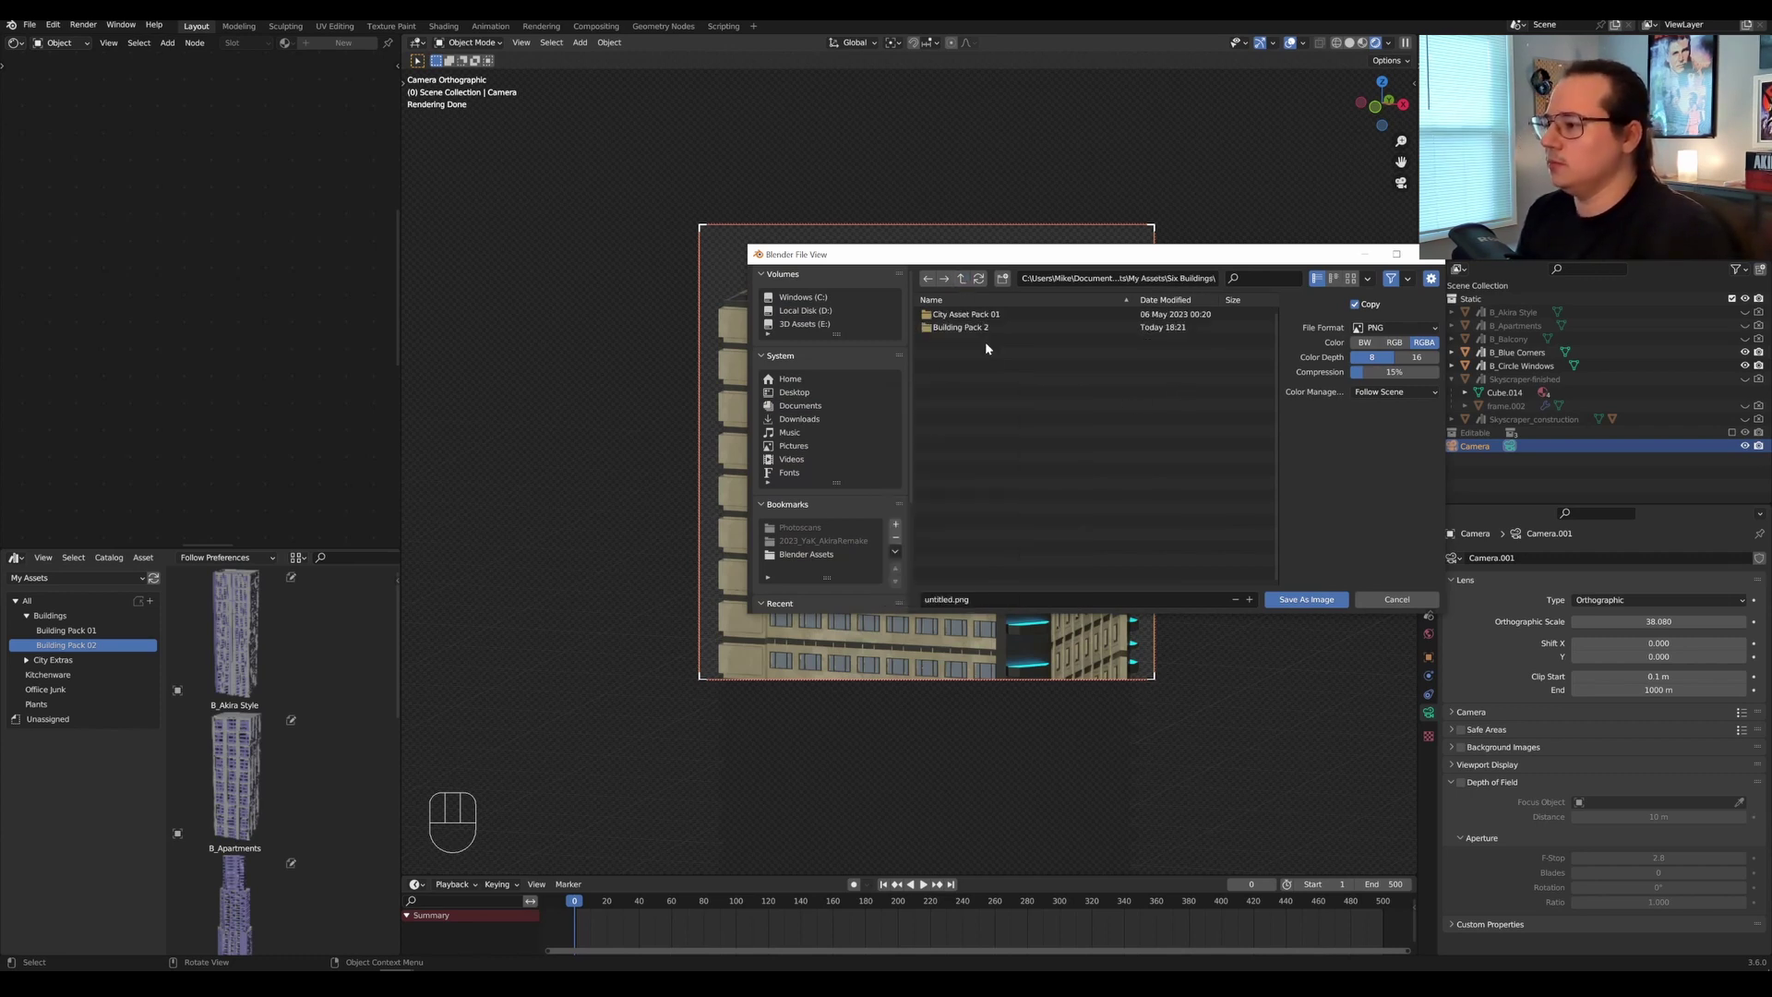
right_click(1046, 471)
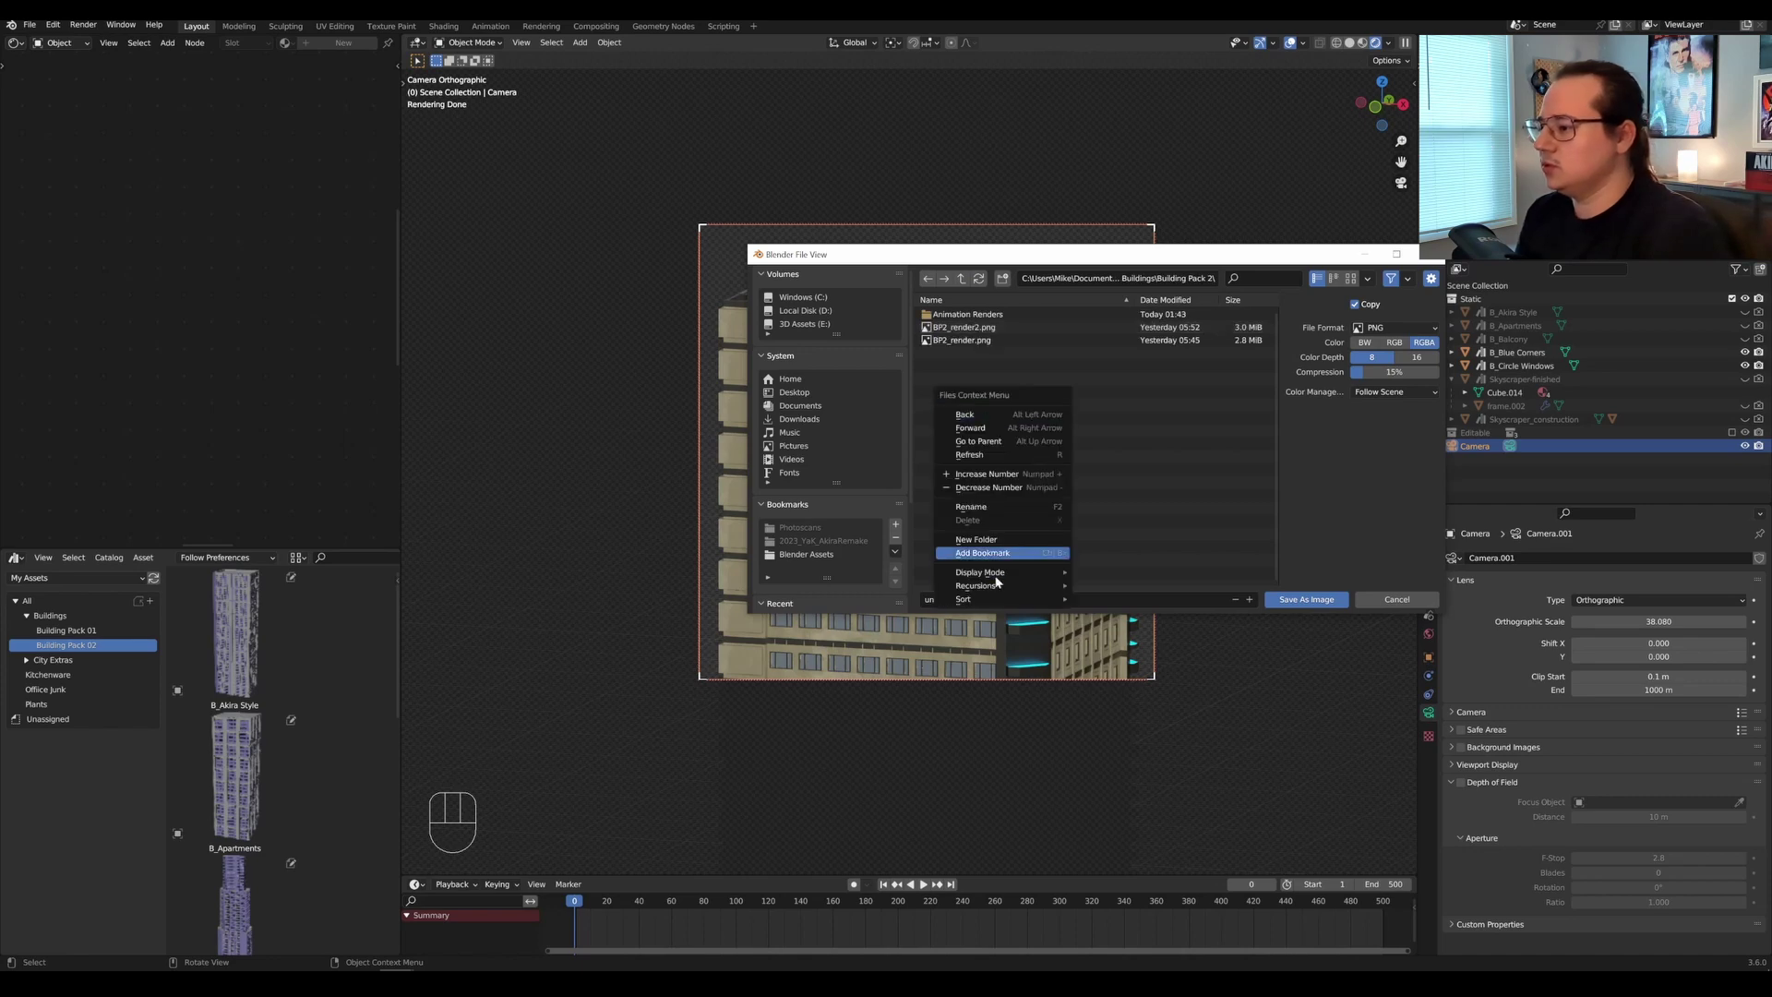
click(998, 541)
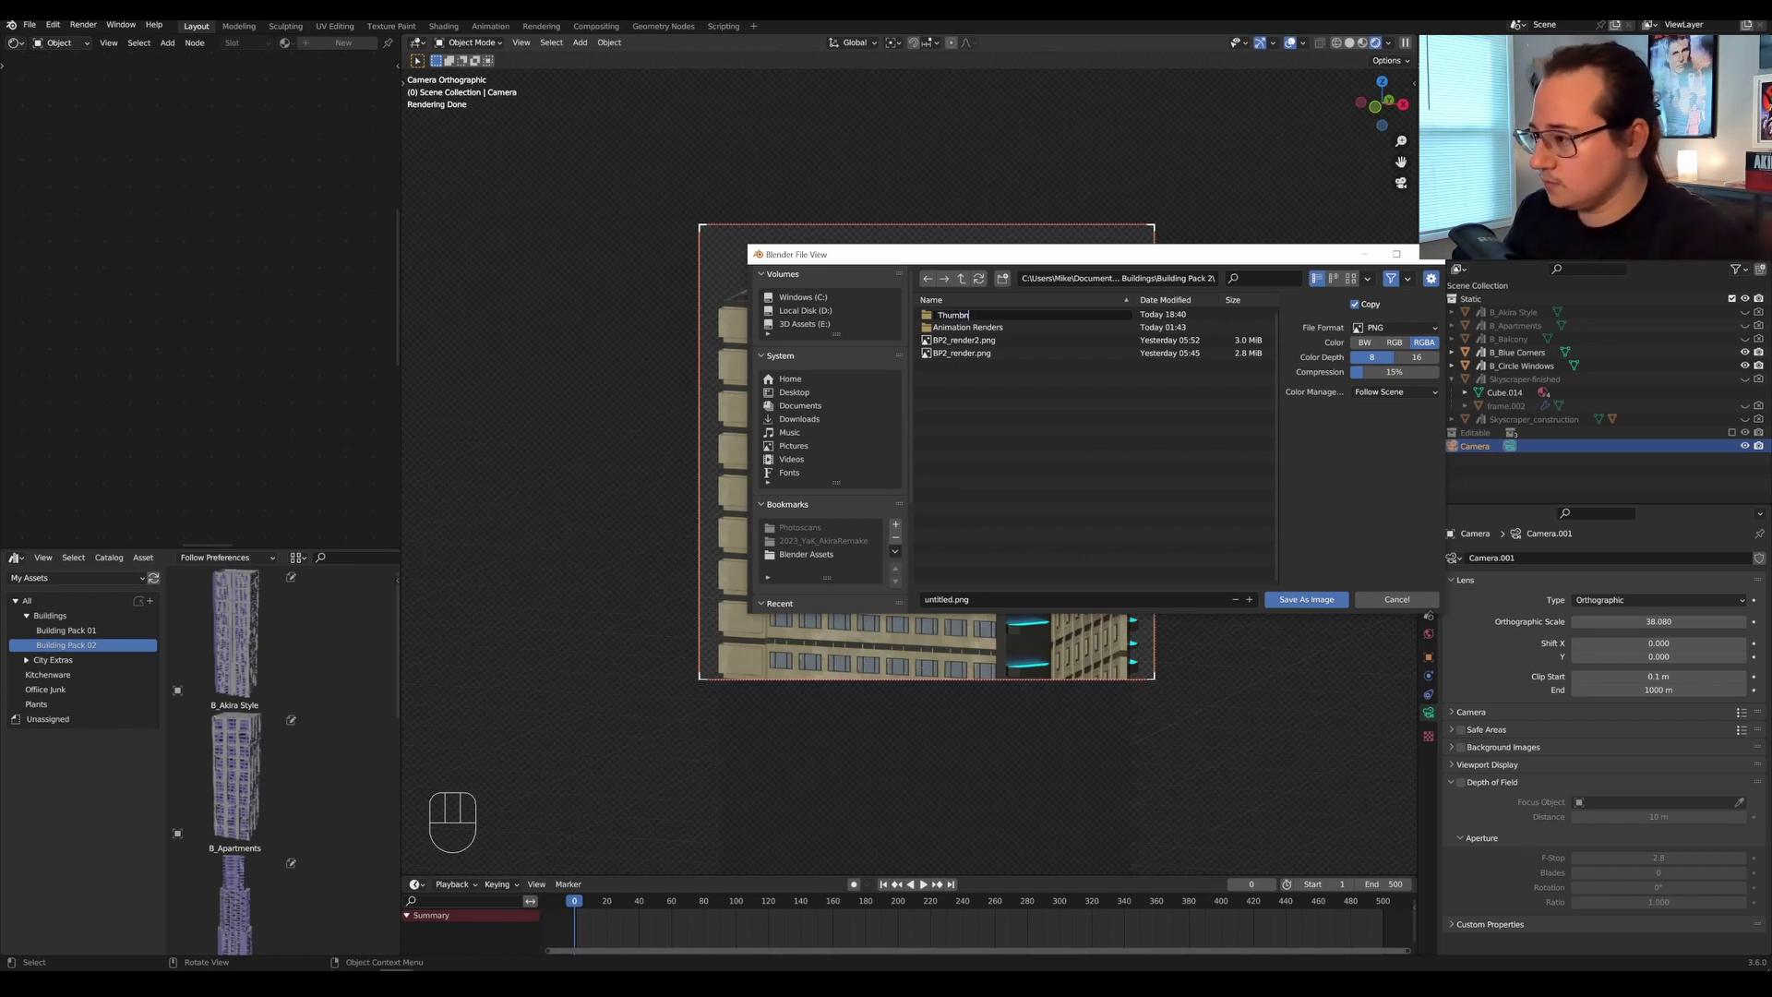
text(Thumbnails)
key(Return)
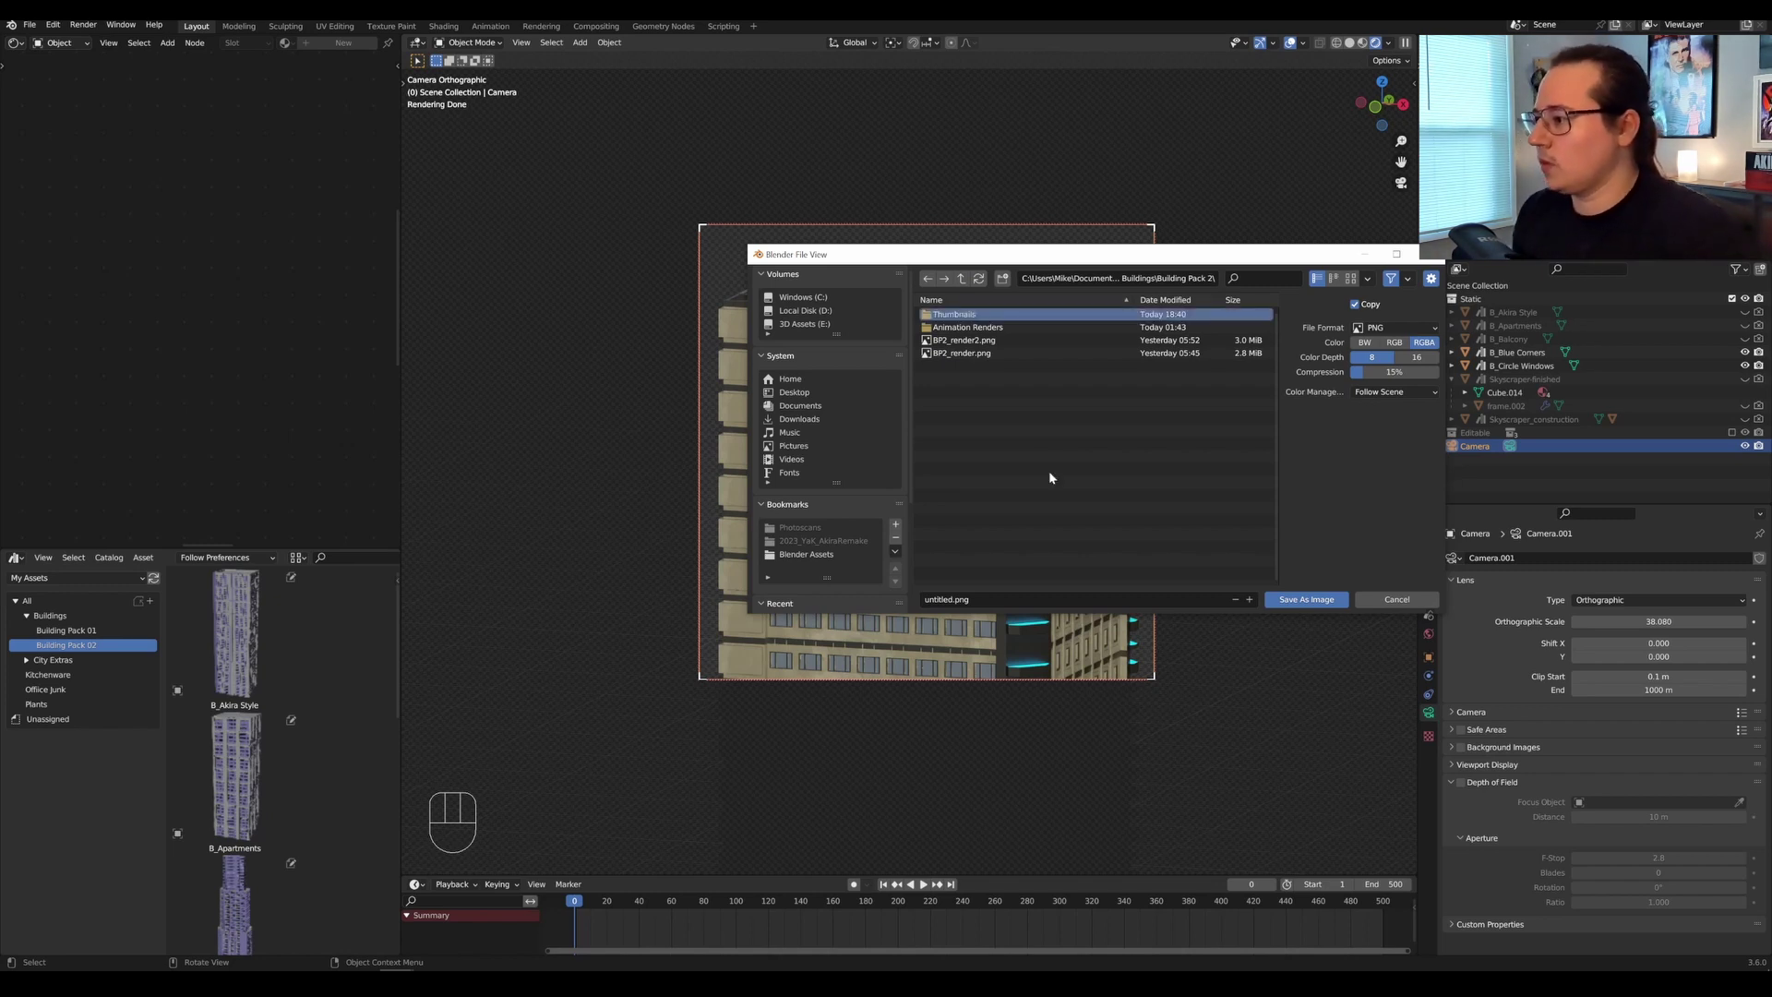
Save the render as BlueCorners.png in the Thumbnails folder and close the render window.
double_click(999, 314)
click(941, 599)
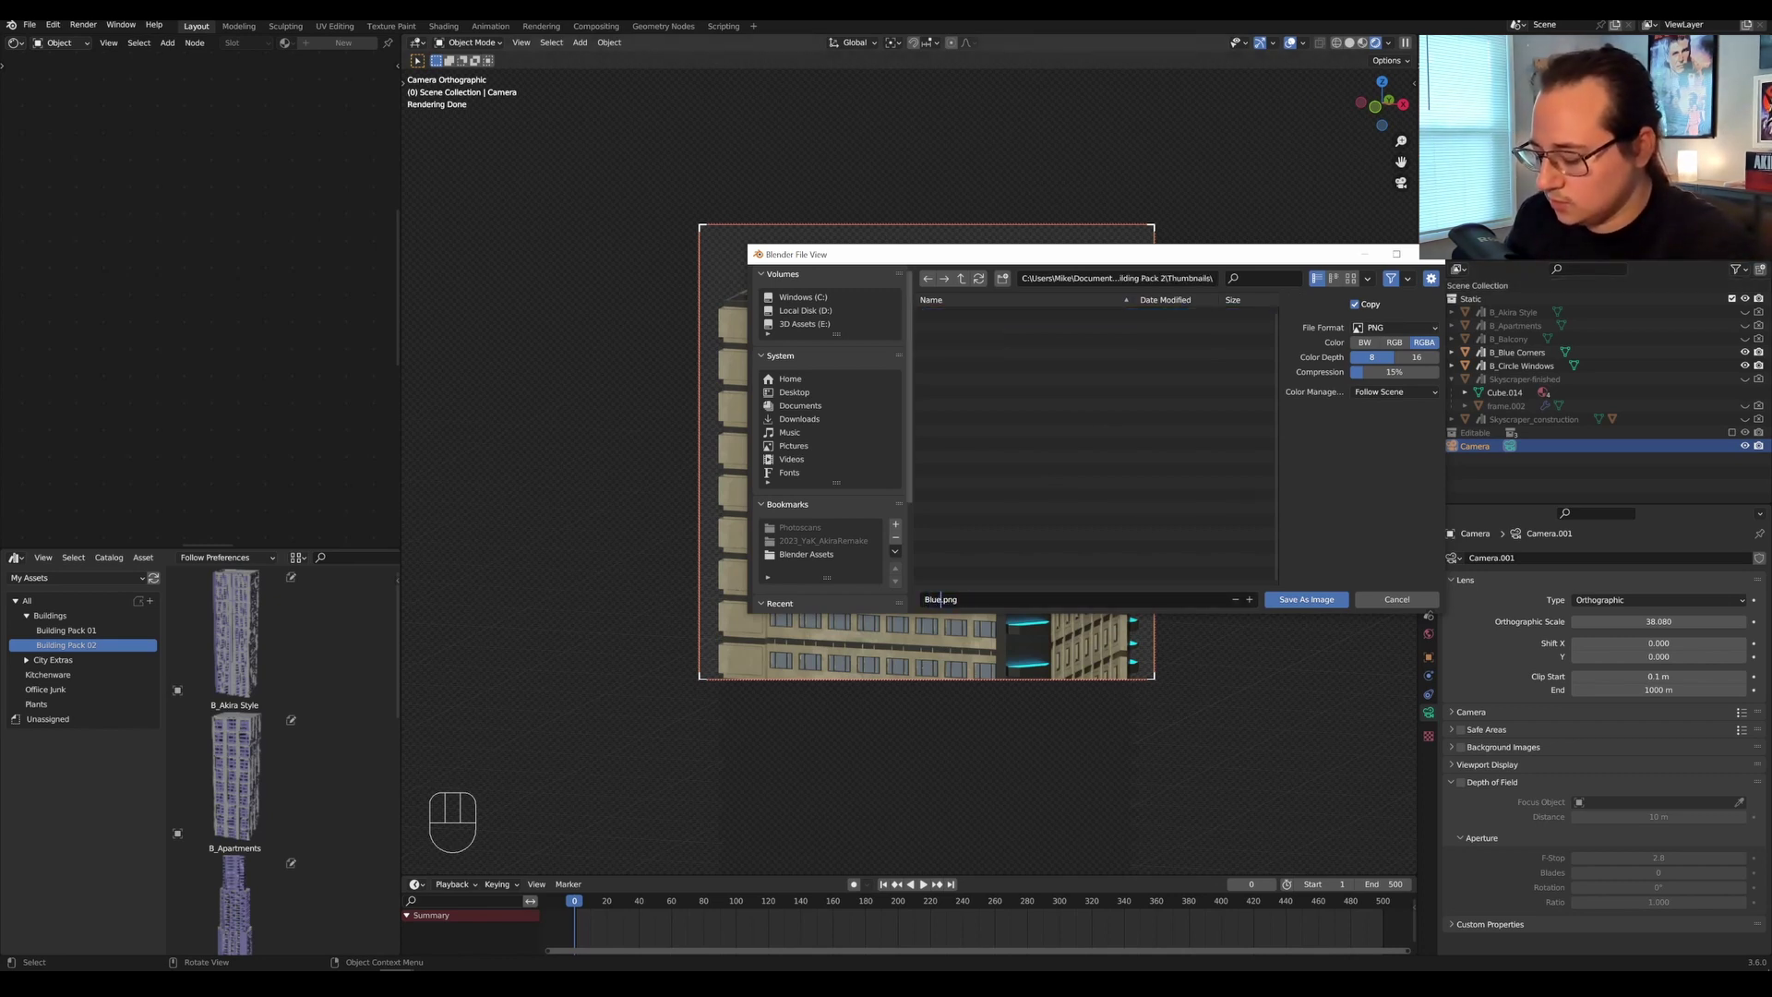
text(BlueCorners)
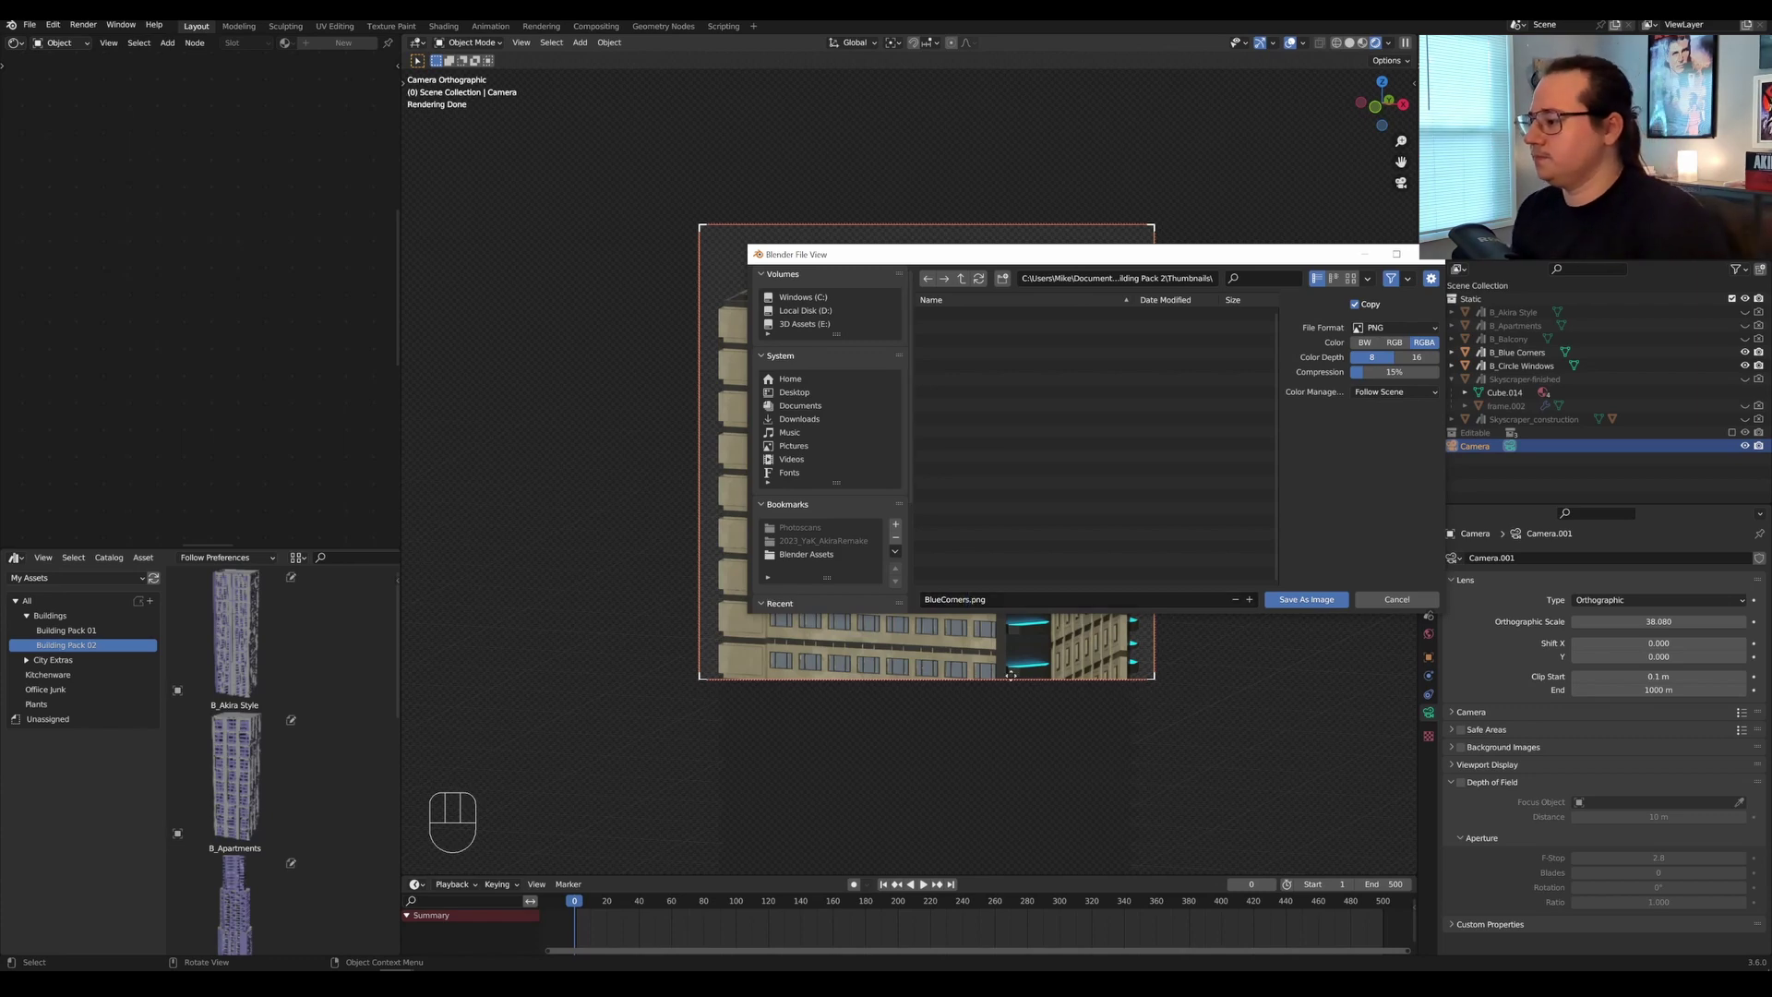
click(1306, 599)
click(1215, 284)
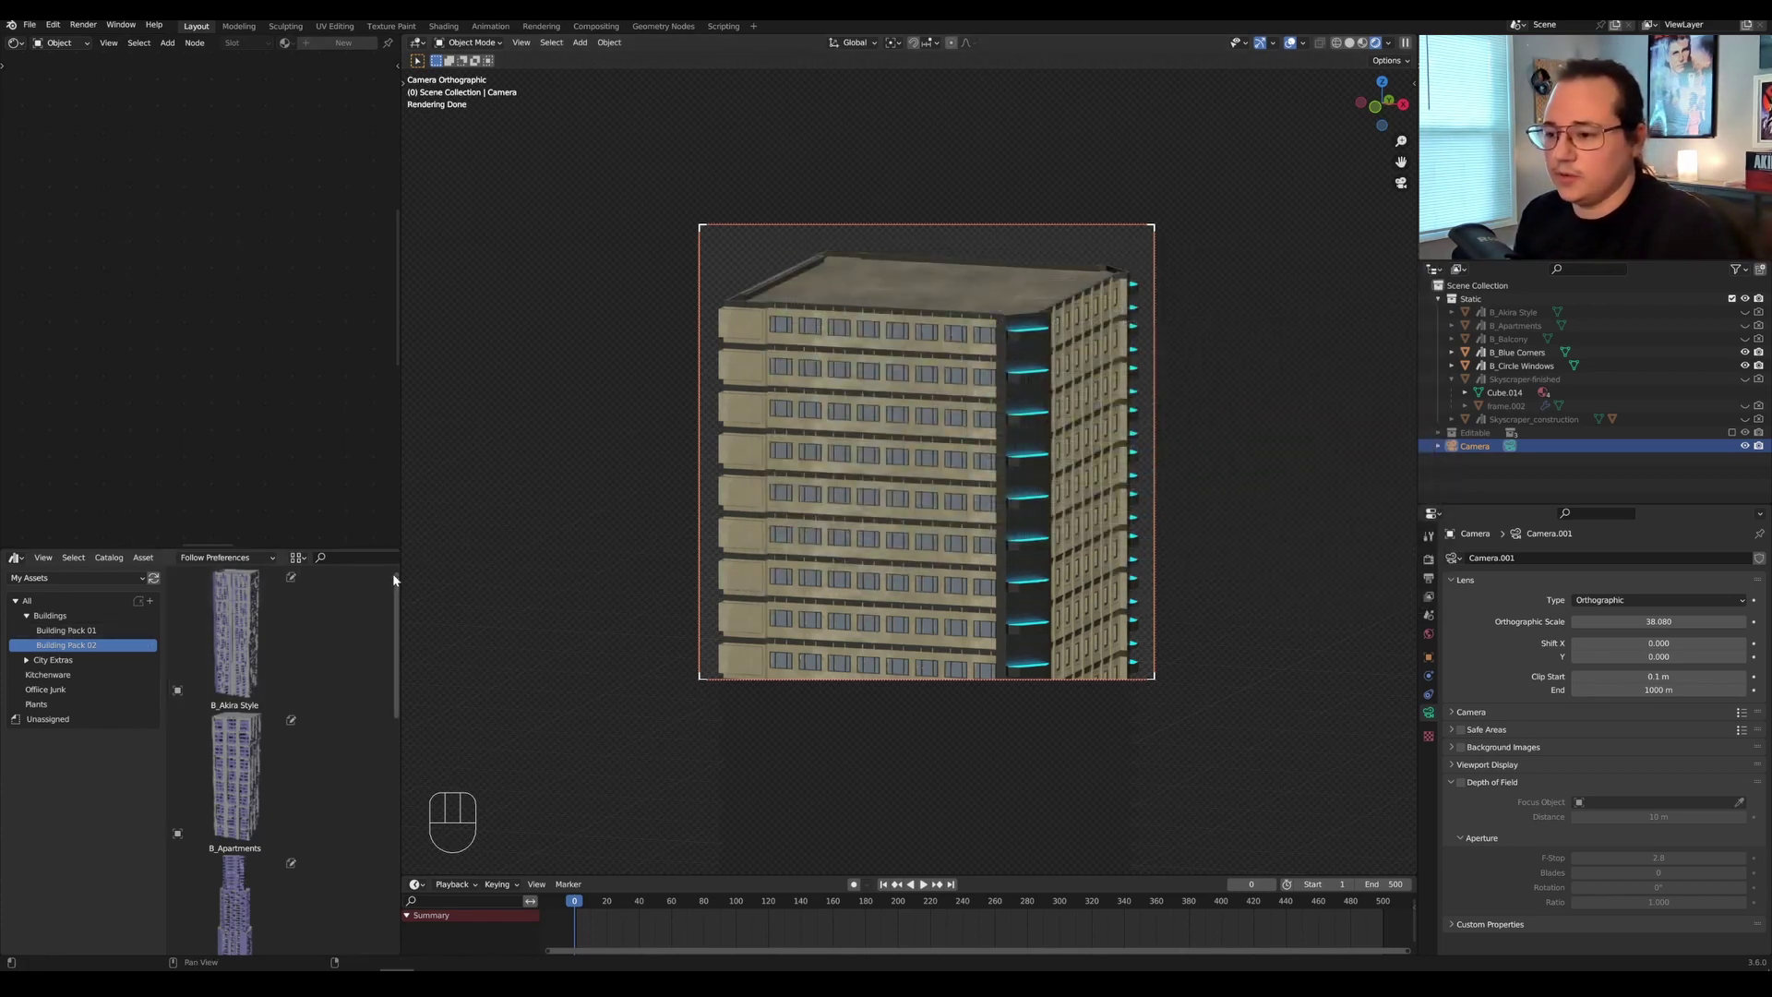
Widen the asset browser and load BlueCorners.png from the Thumbnails folder as the custom preview of the B_Blue Corners asset.
drag(401, 573, 748, 573)
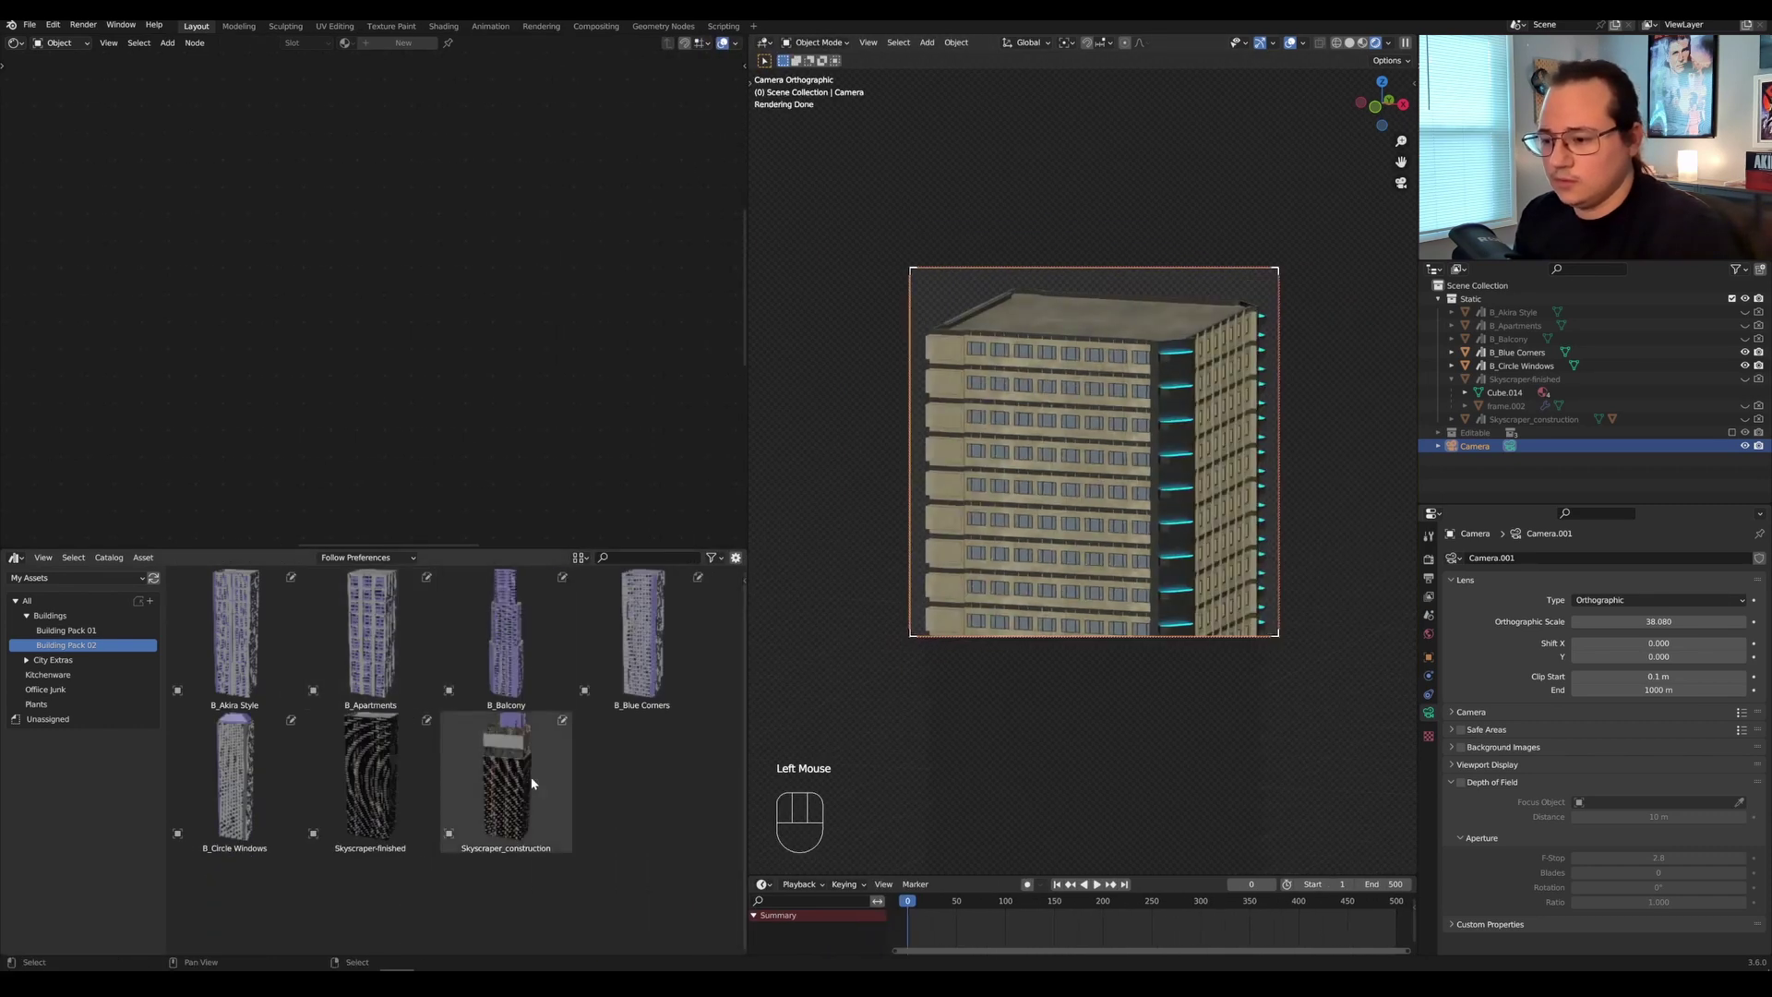
click(651, 647)
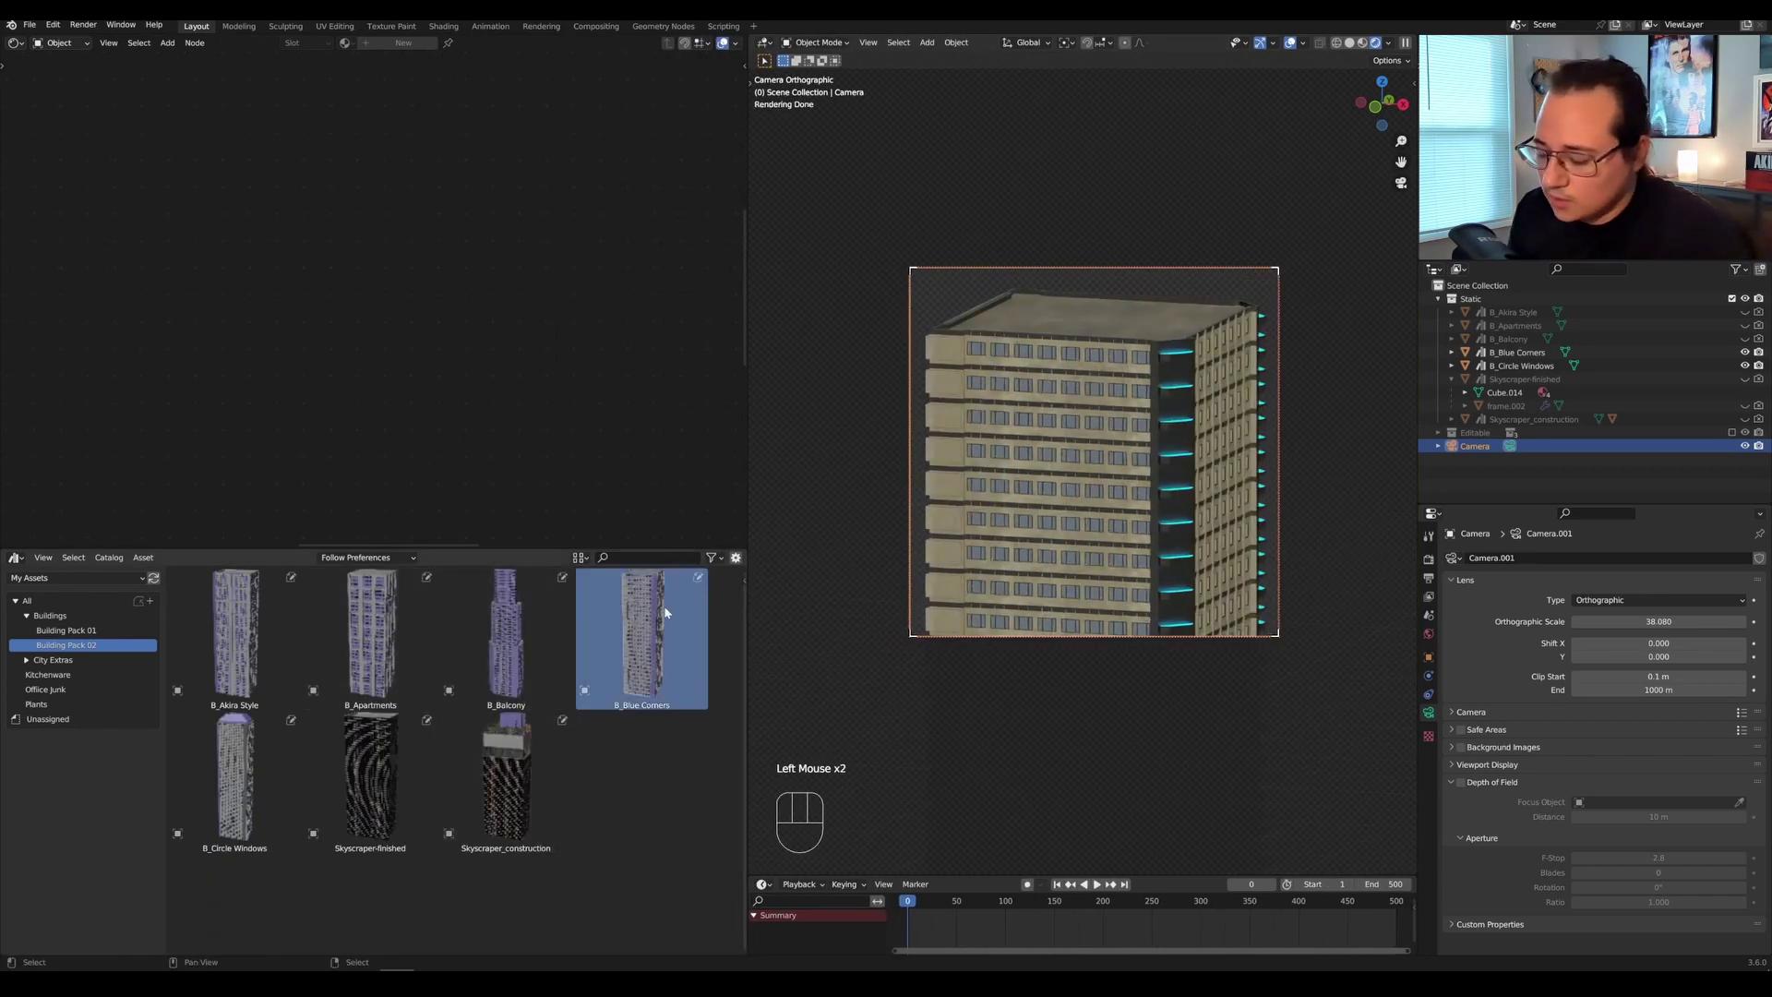
key(n)
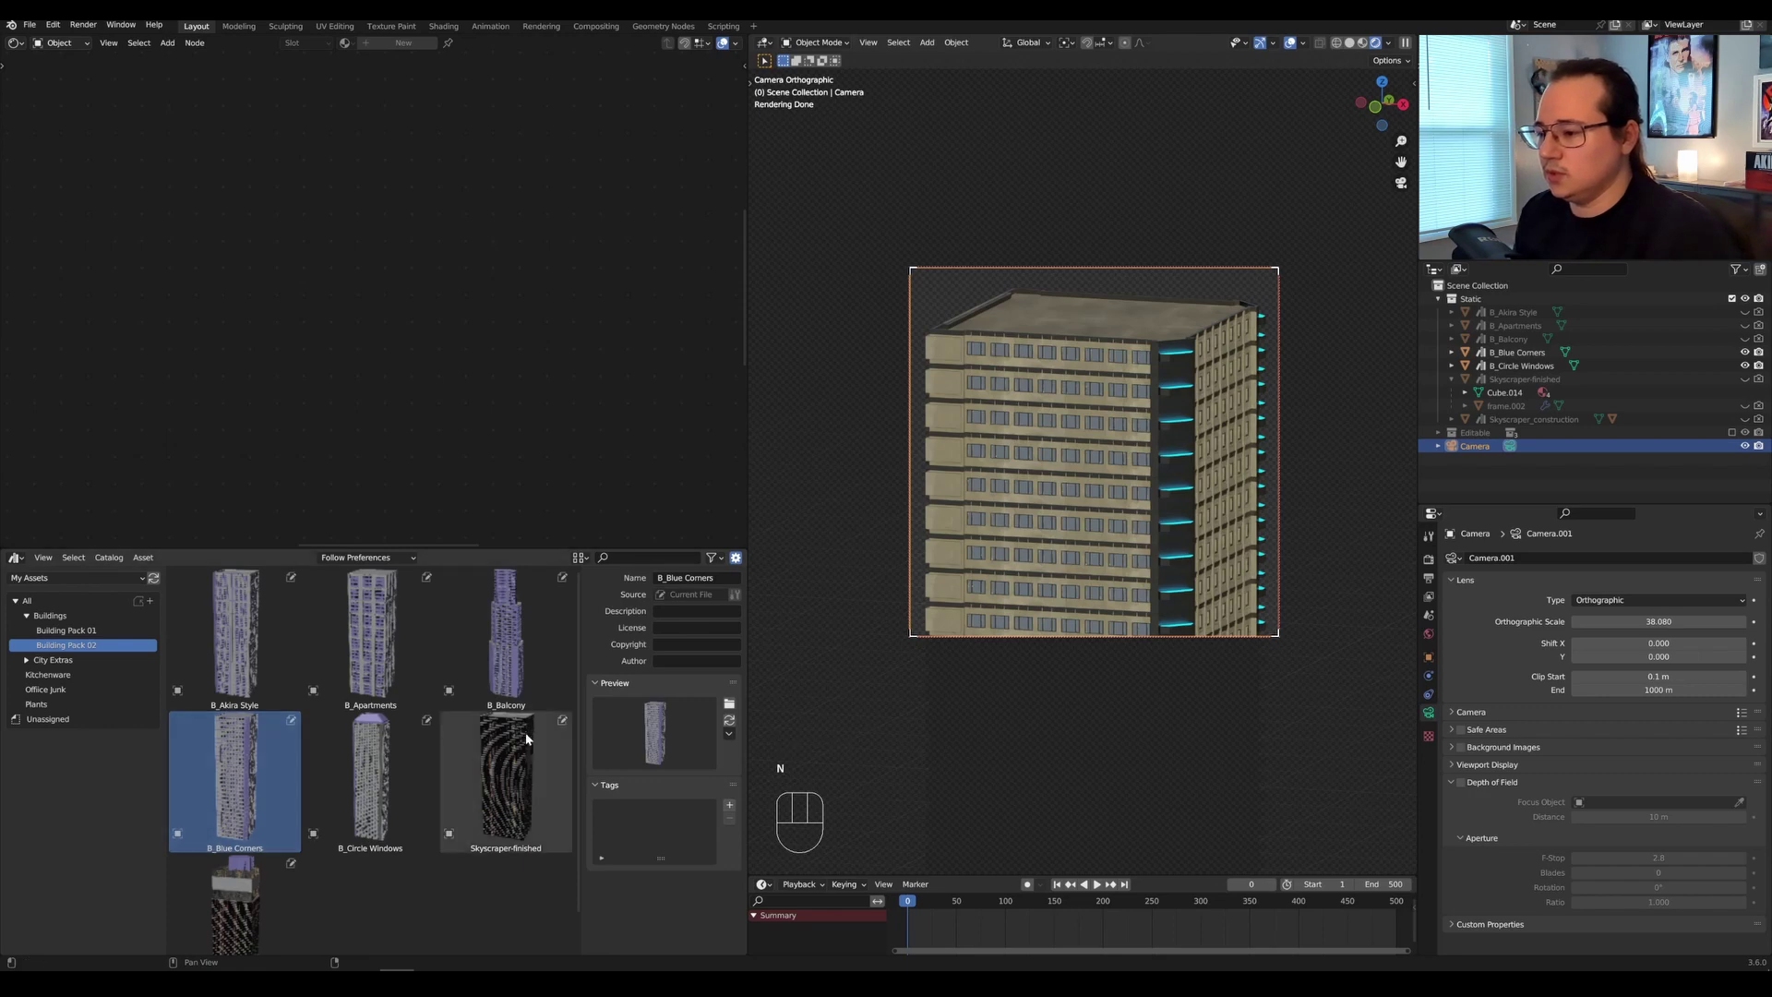
click(729, 705)
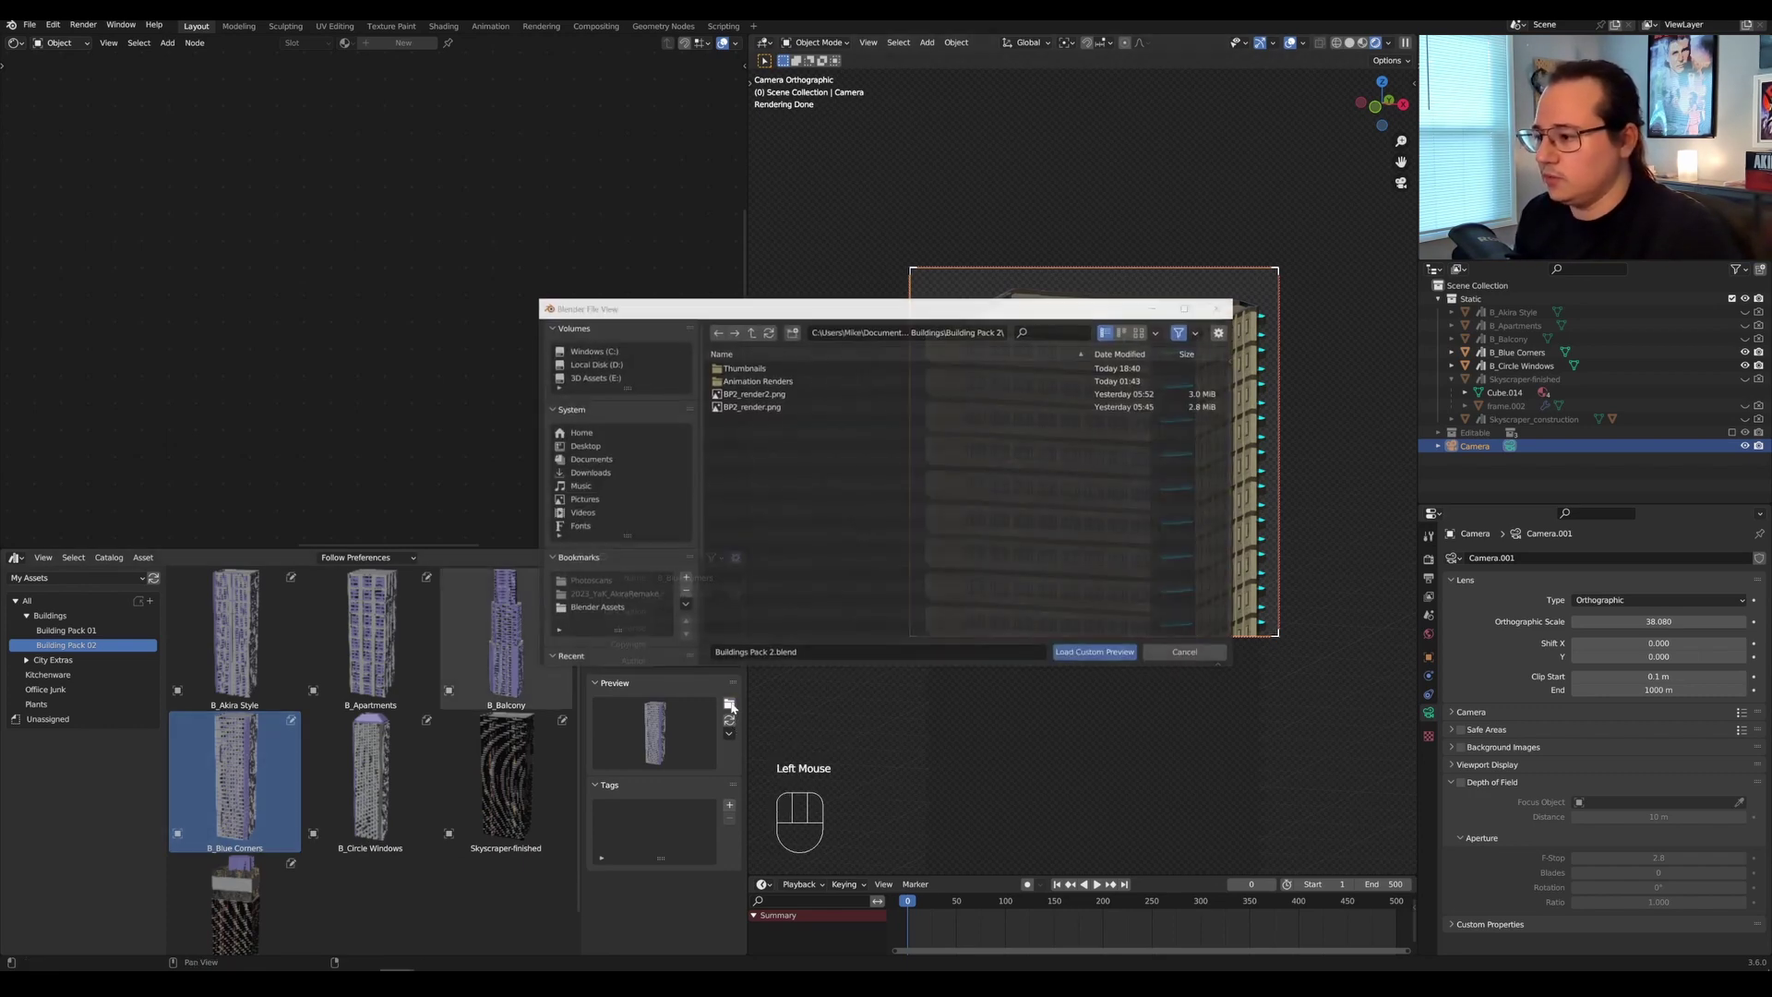
double_click(765, 369)
click(766, 369)
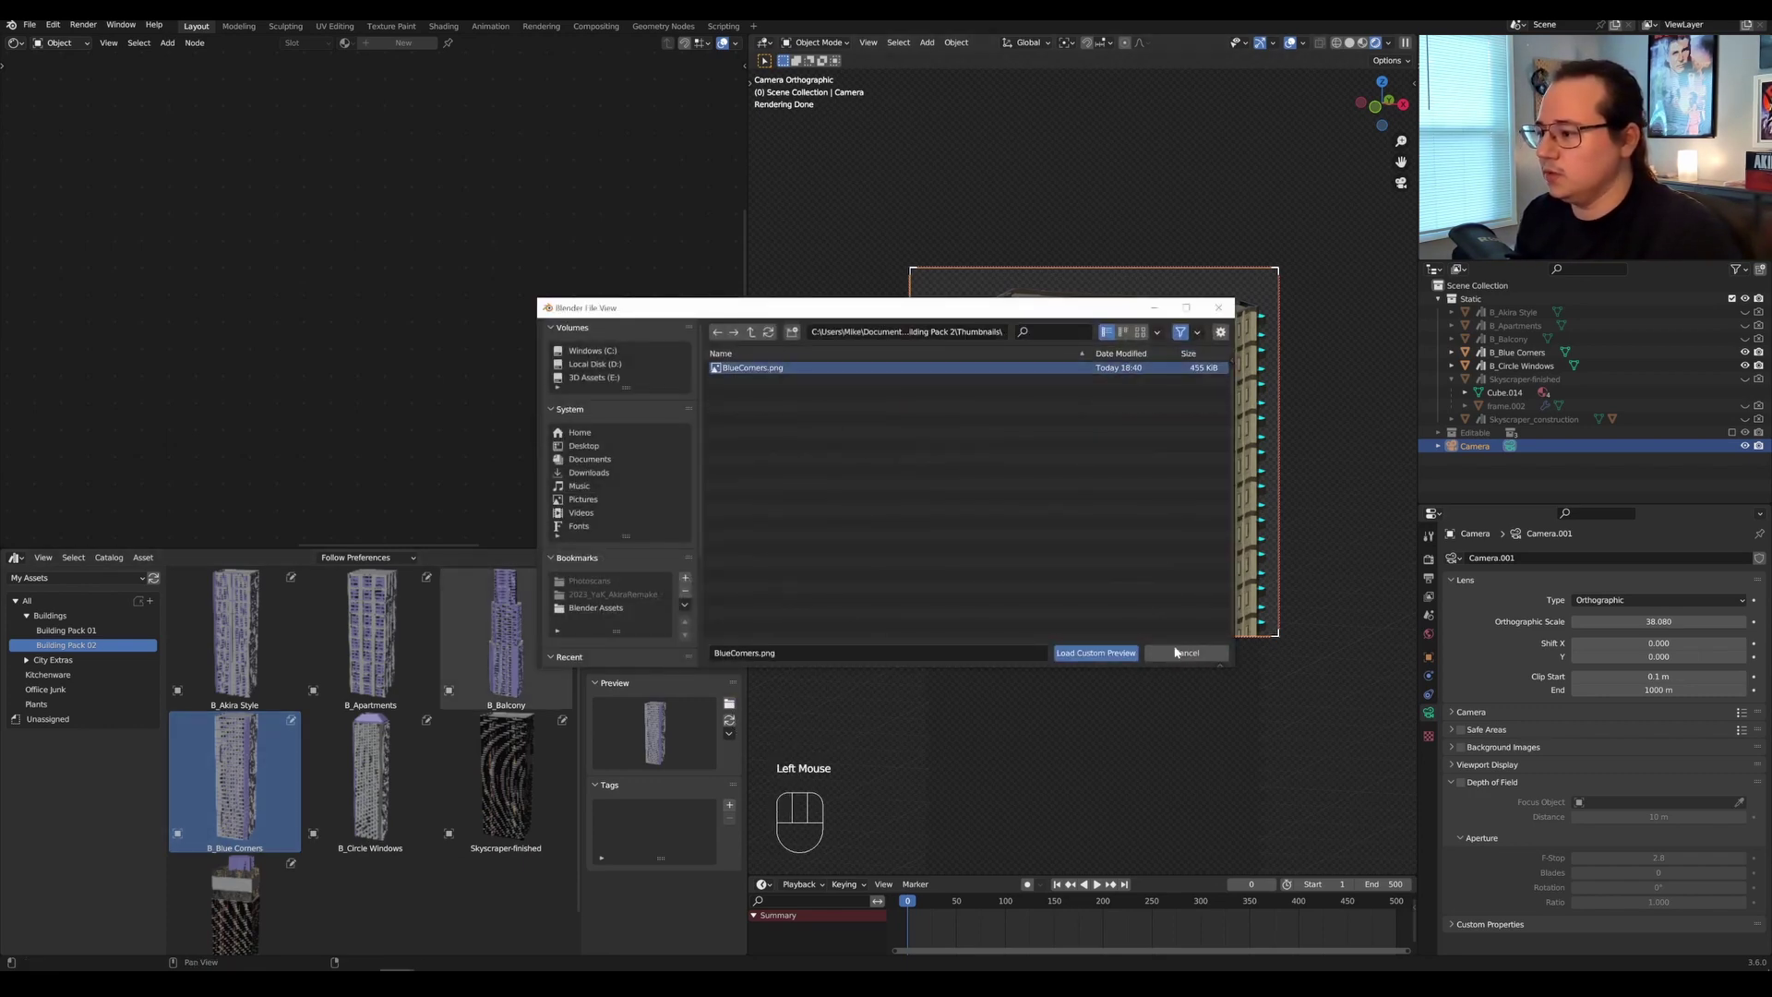
click(1096, 652)
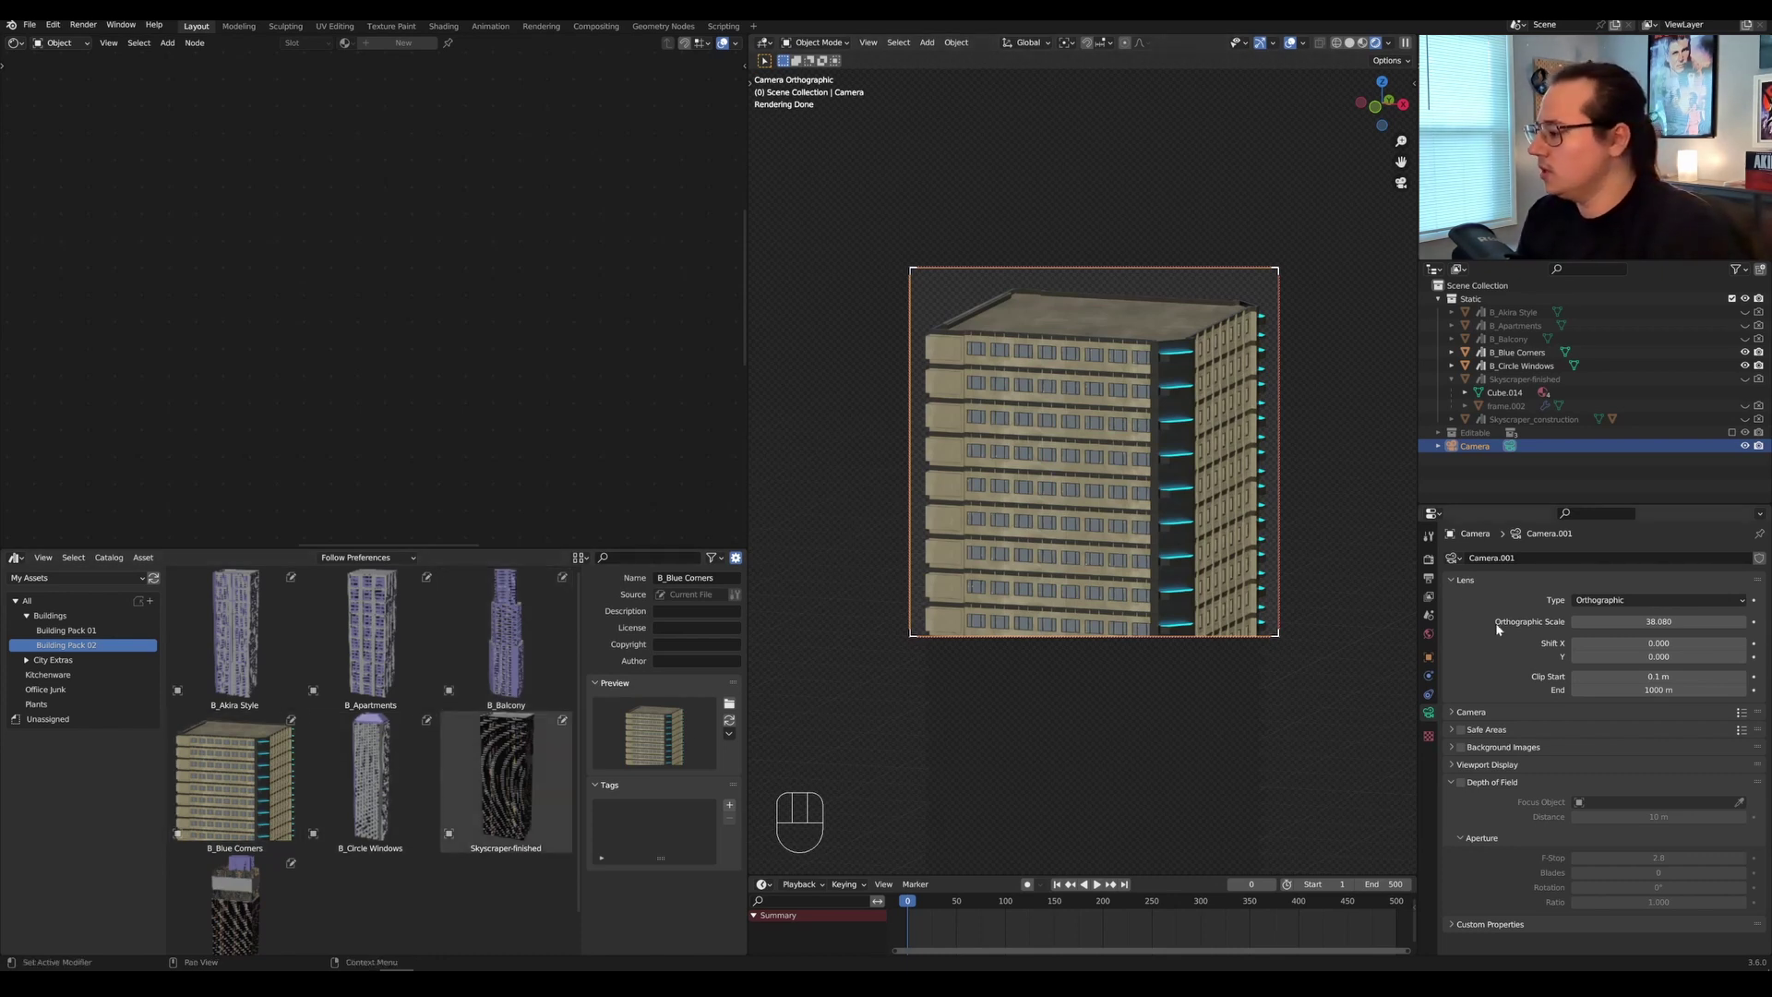
Show the world settings and switch the asset browser to the Poly Haven library's Outdoor Nature HDRIs.
click(1429, 635)
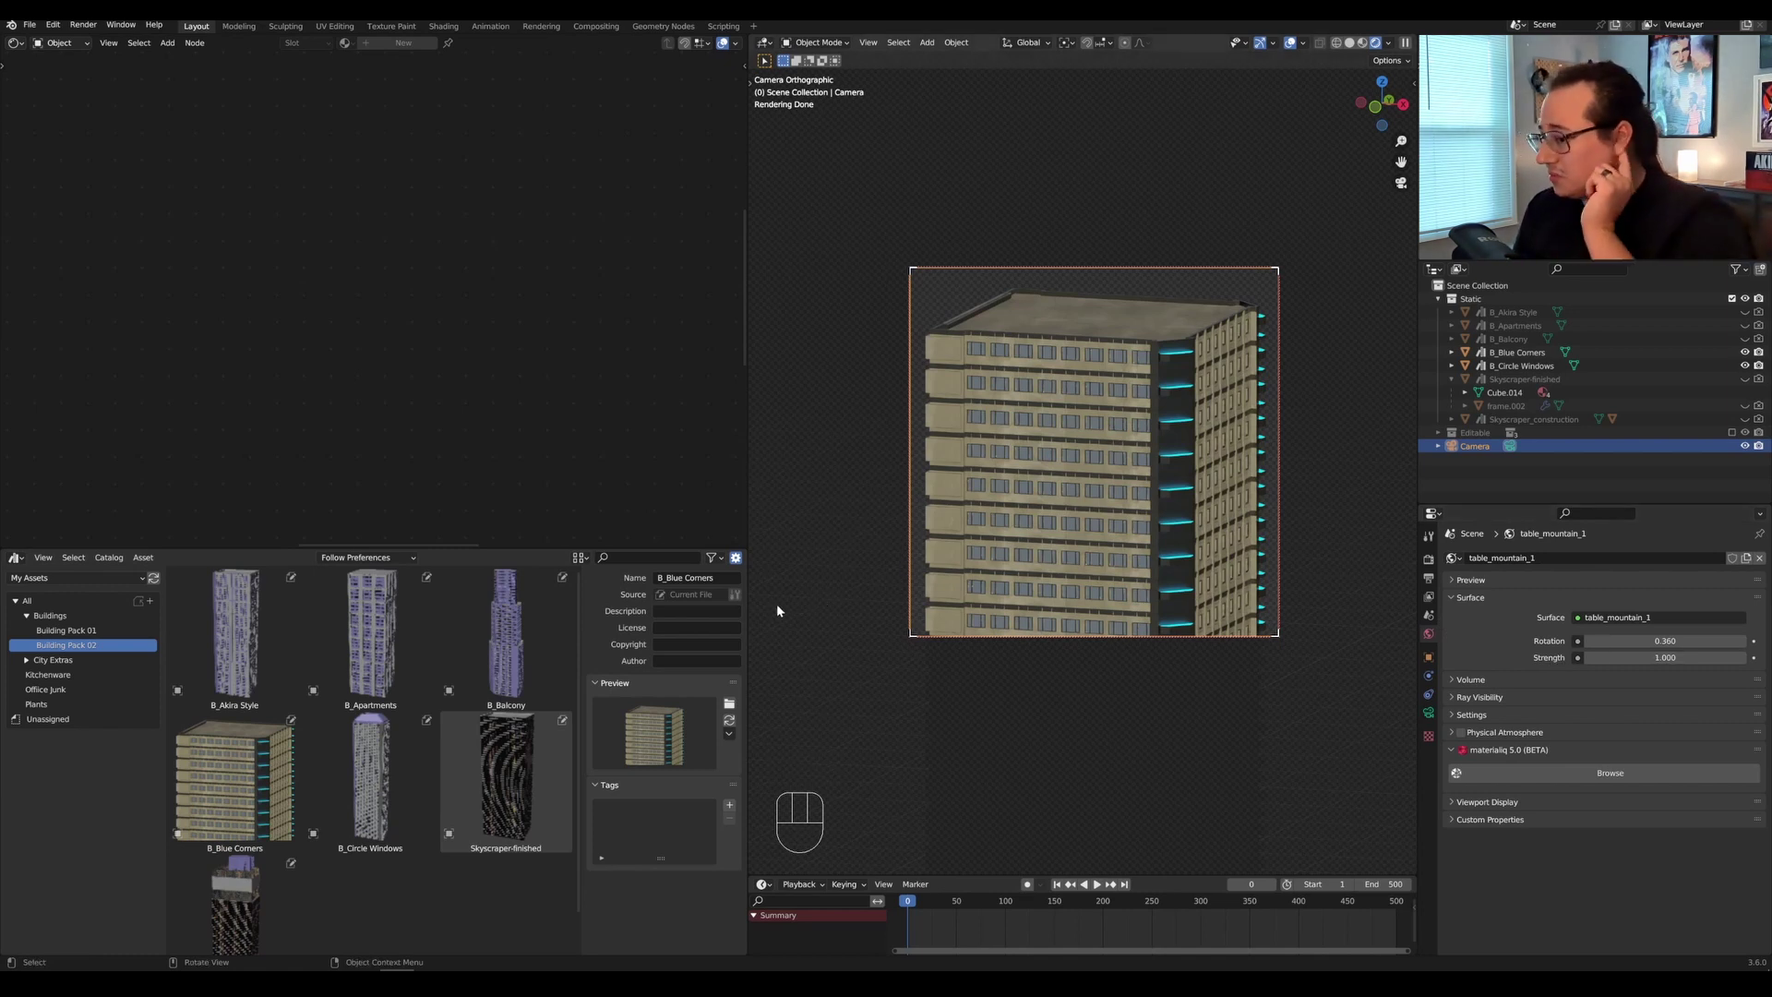
click(70, 580)
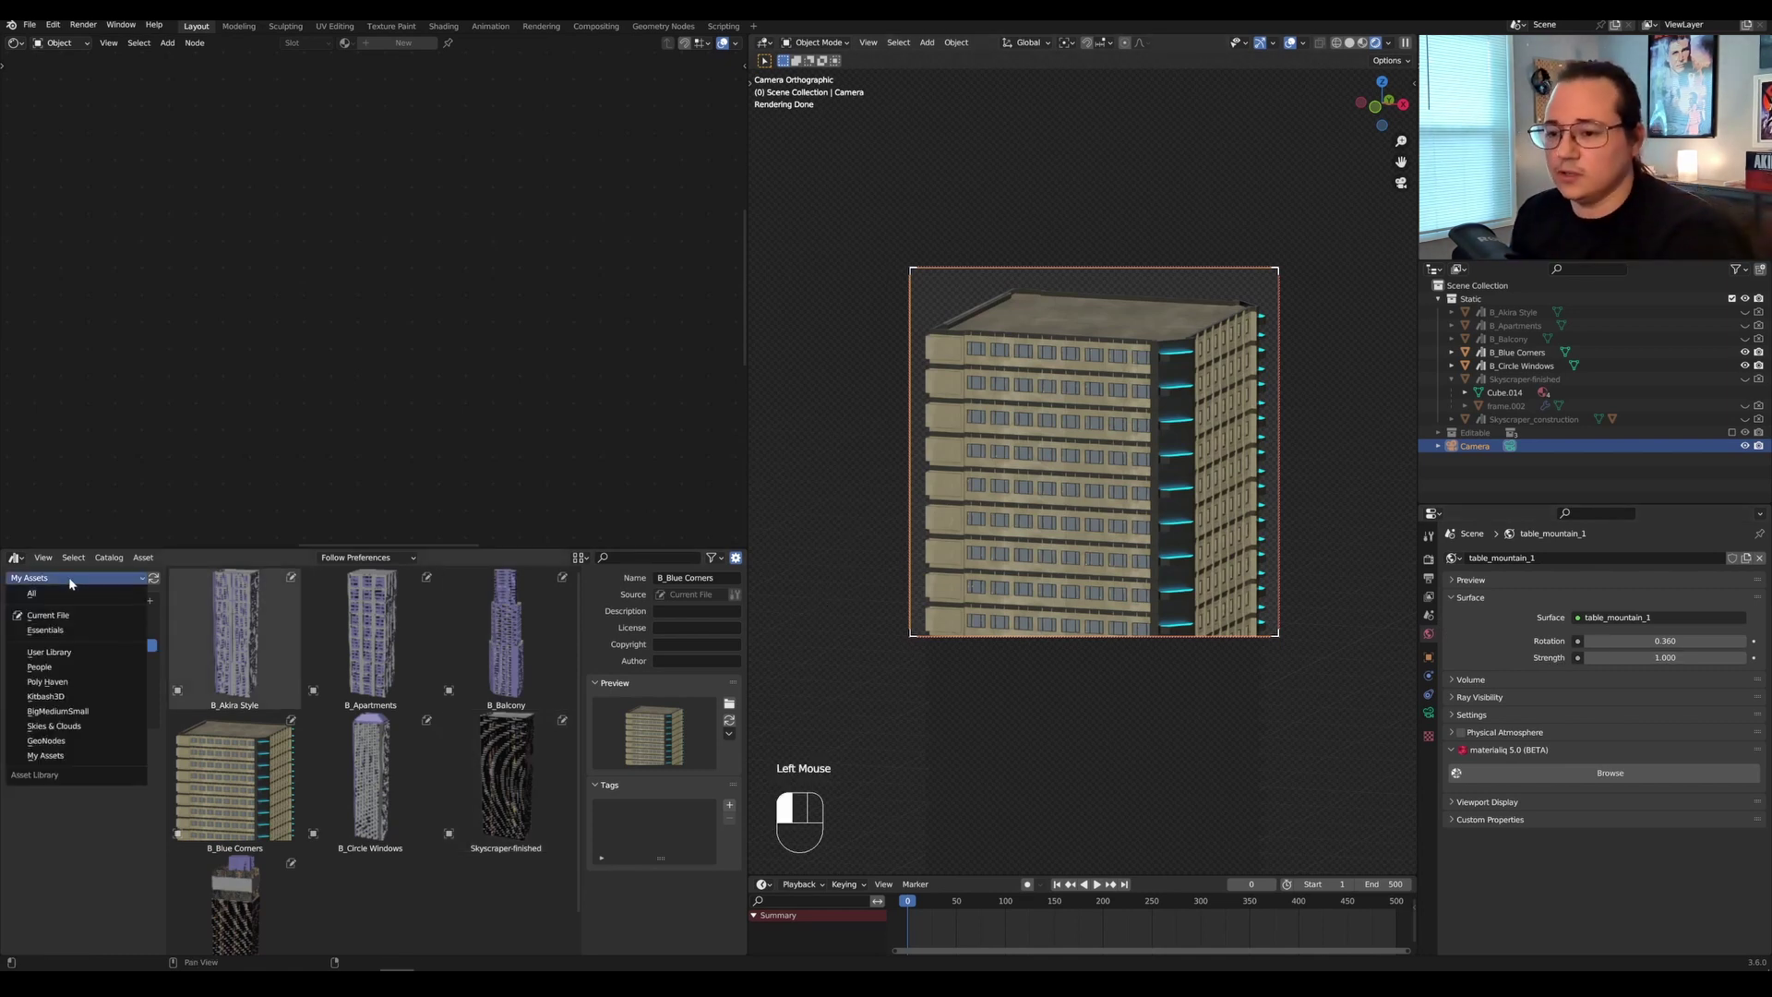
click(47, 681)
click(68, 704)
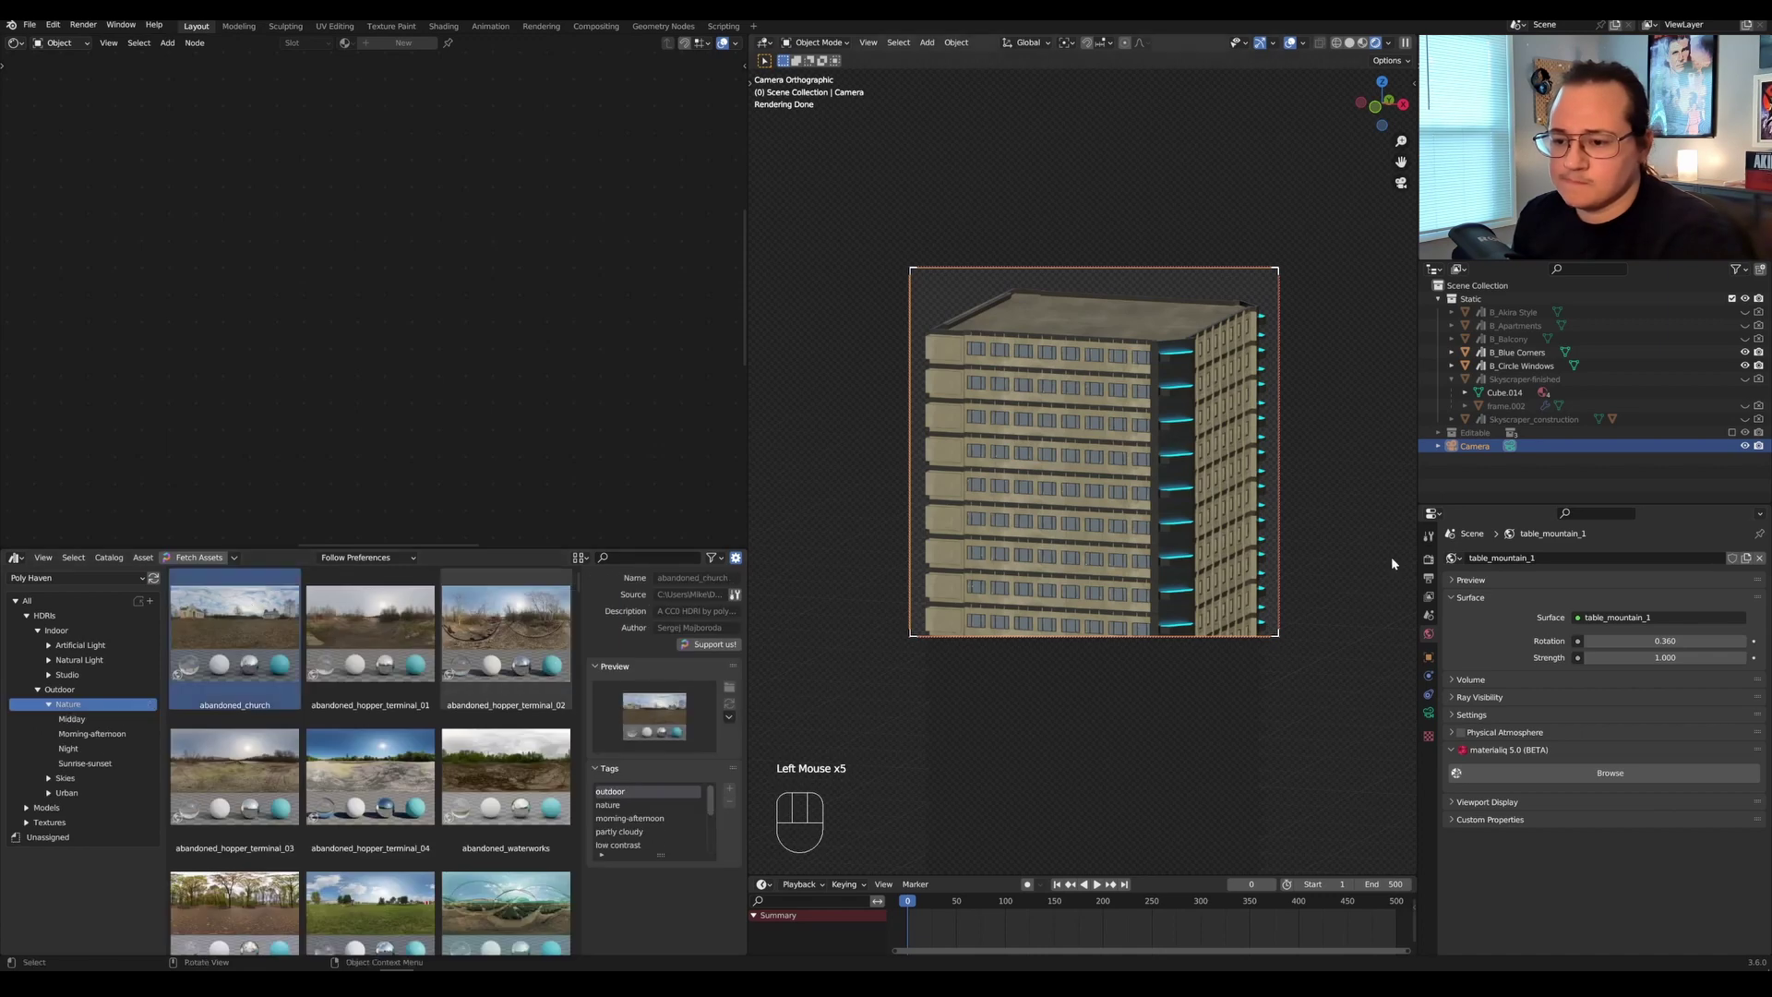
Try the abandoned_church, abandoned_hopper_terminal_01 and abandoned_hopper_terminal_02 HDRIs as the world environment, and apply abandoned_hopper_terminal_04.
drag(244, 622, 1121, 554)
drag(356, 626, 1121, 555)
drag(503, 632, 1132, 563)
drag(392, 770, 1124, 551)
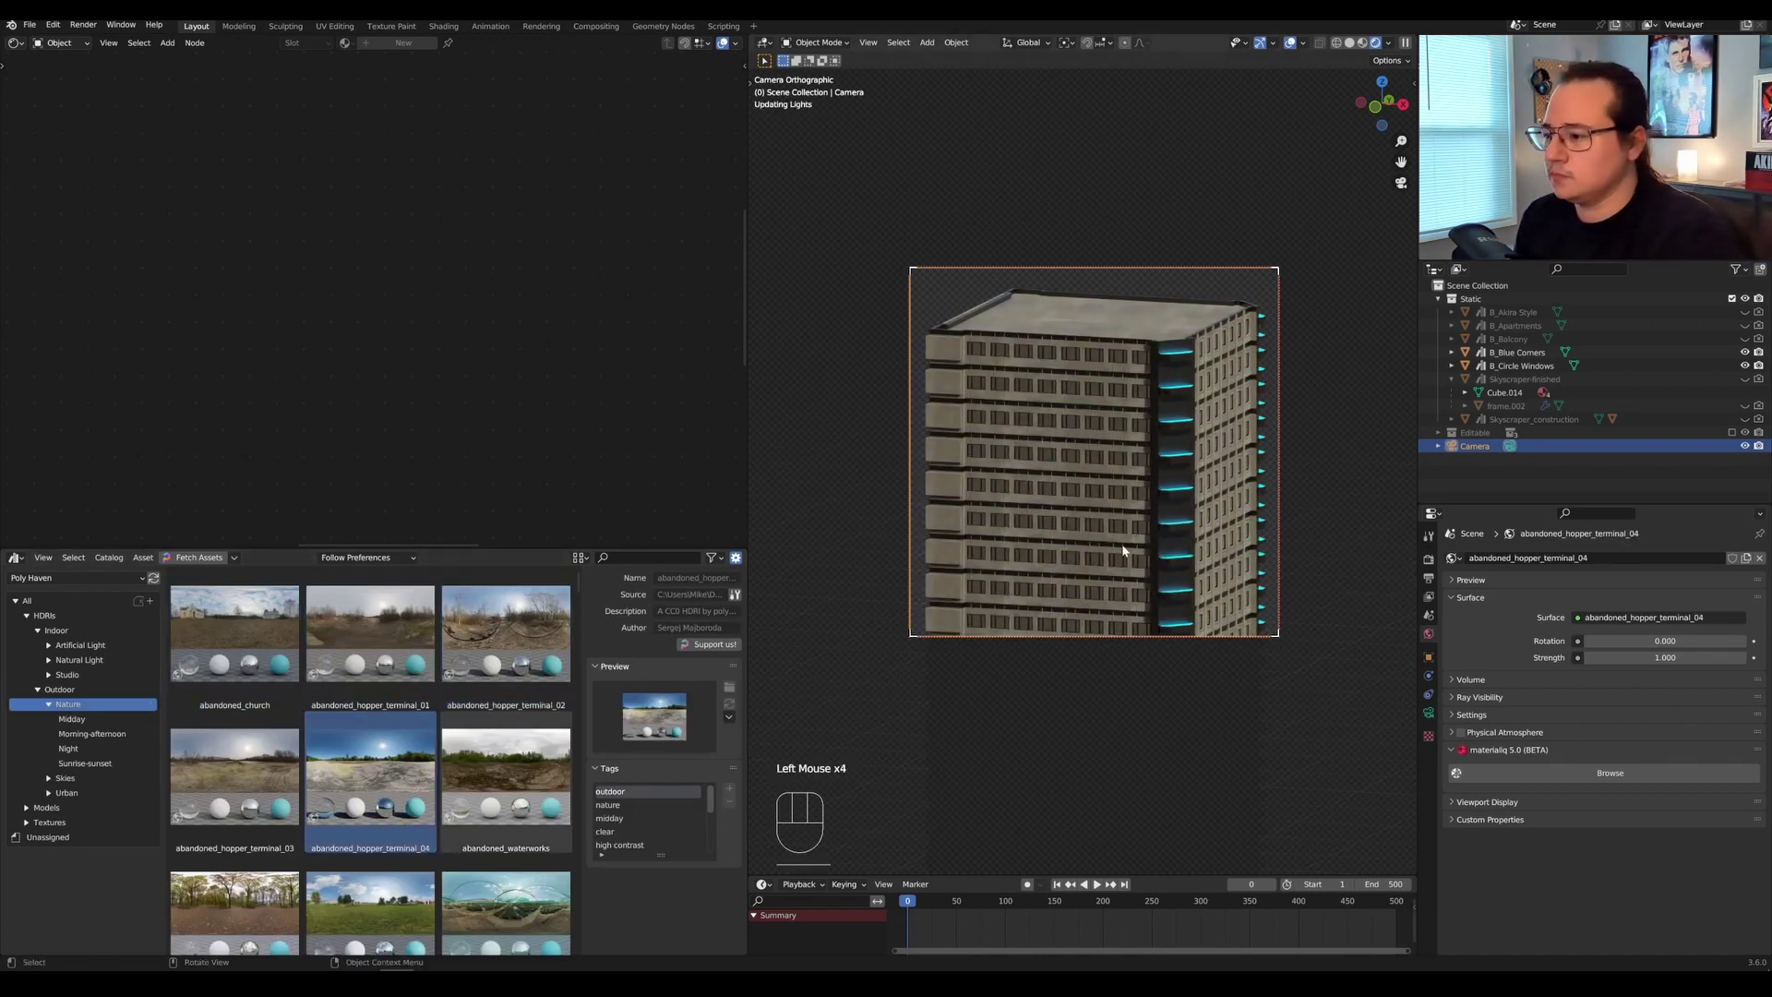
Try further outdoor HDRIs and apply circus_maximus_1 as the world environment with a strength of 1.500.
scroll(406, 767, down, 2)
drag(499, 690, 1080, 515)
drag(388, 688, 1132, 462)
drag(379, 799, 1108, 499)
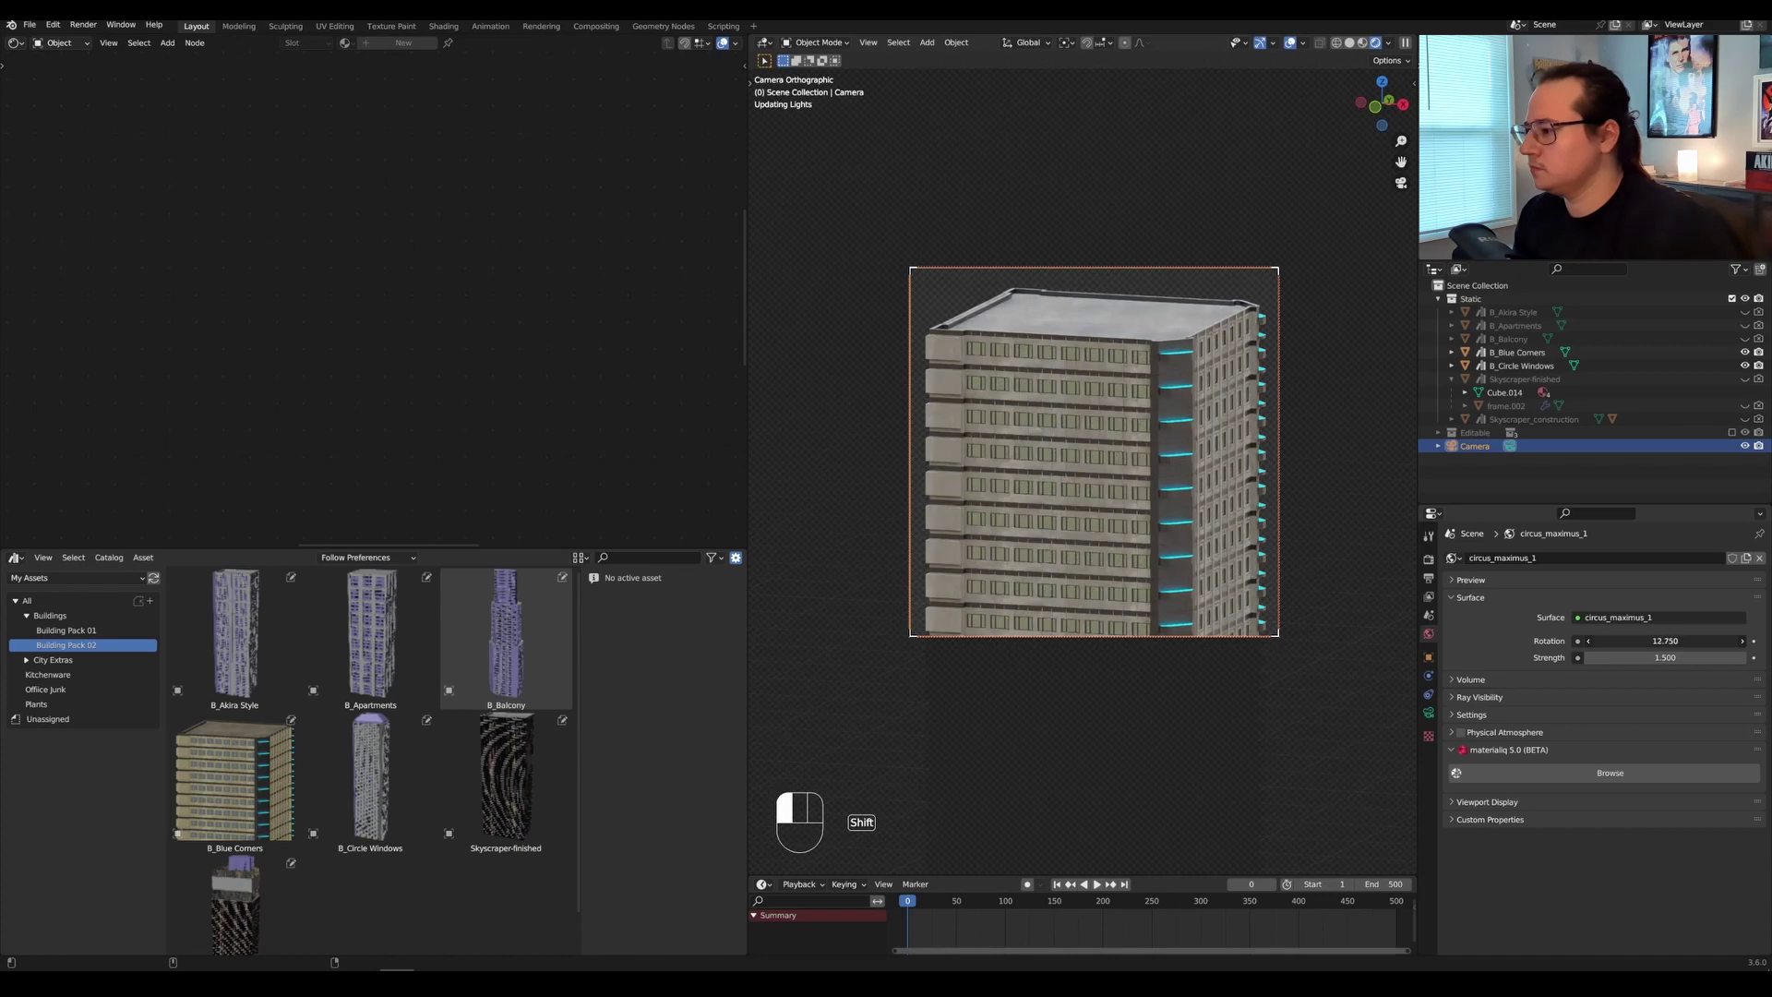
Undo the trial rotation of the world environment and set its rotation to -3.400.
key(ctrl+z)
key(ctrl+z)
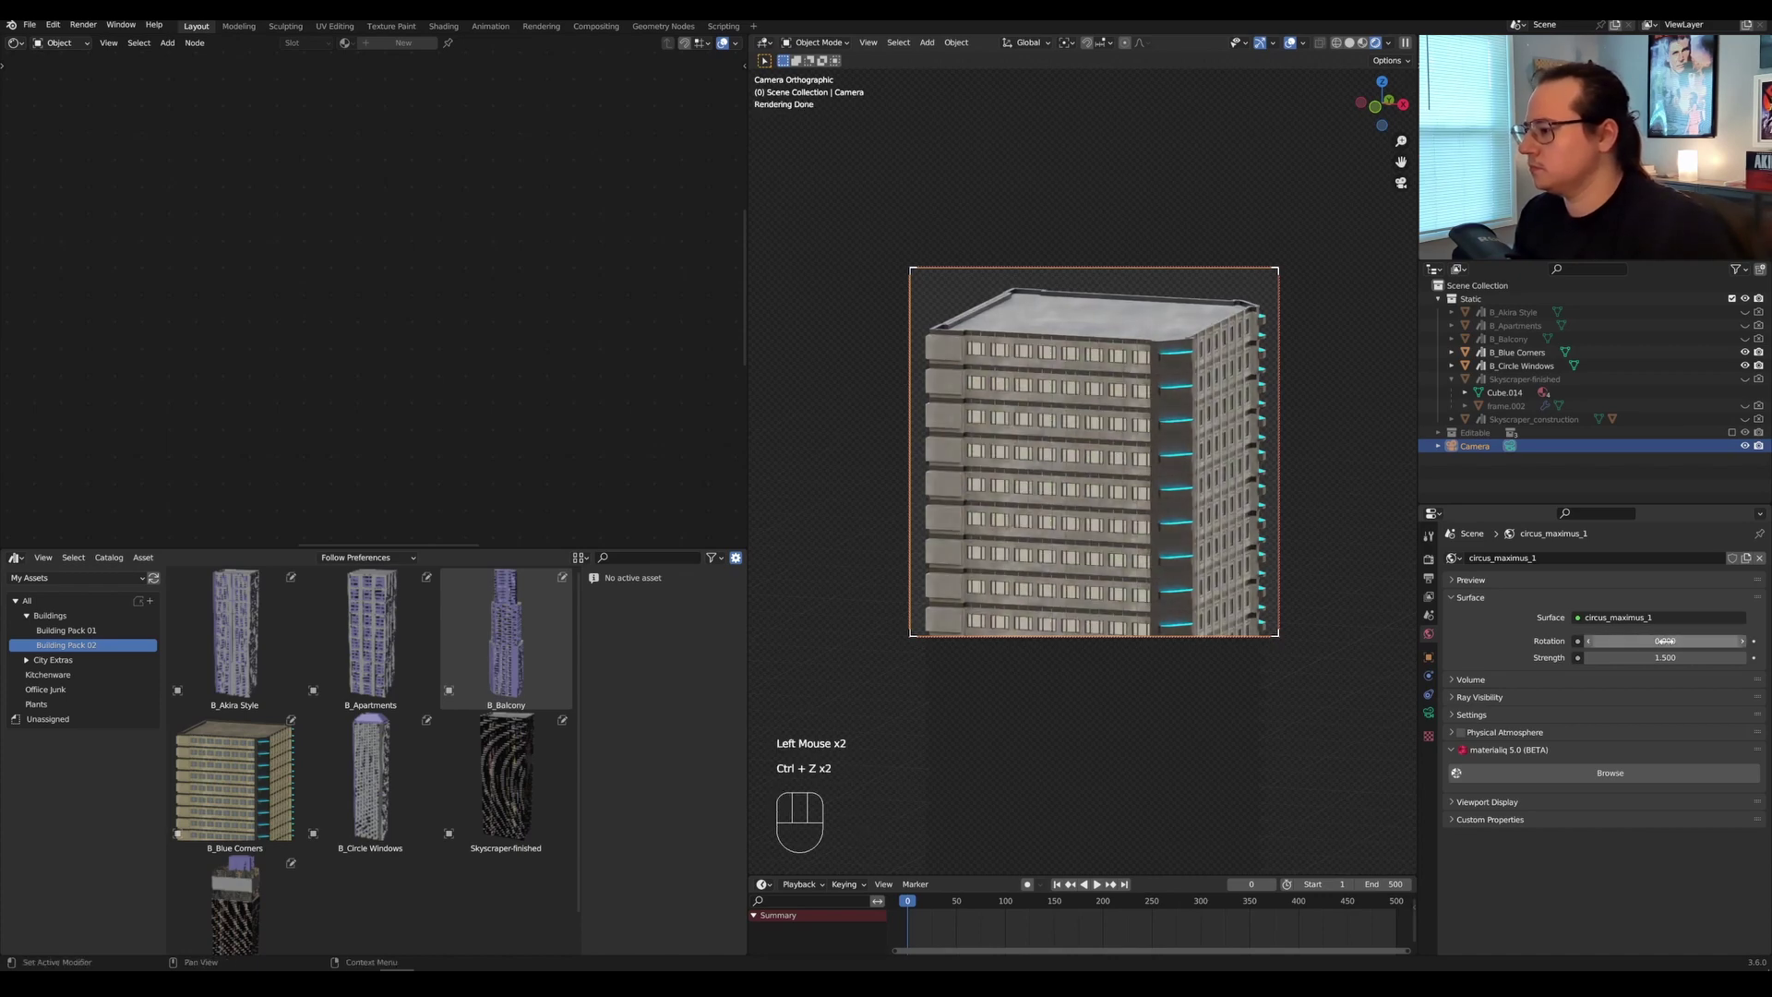
mouse_move(1665, 640)
mouse_down()
mouse_move(1620, 640)
mouse_move(1641, 640)
mouse_up()
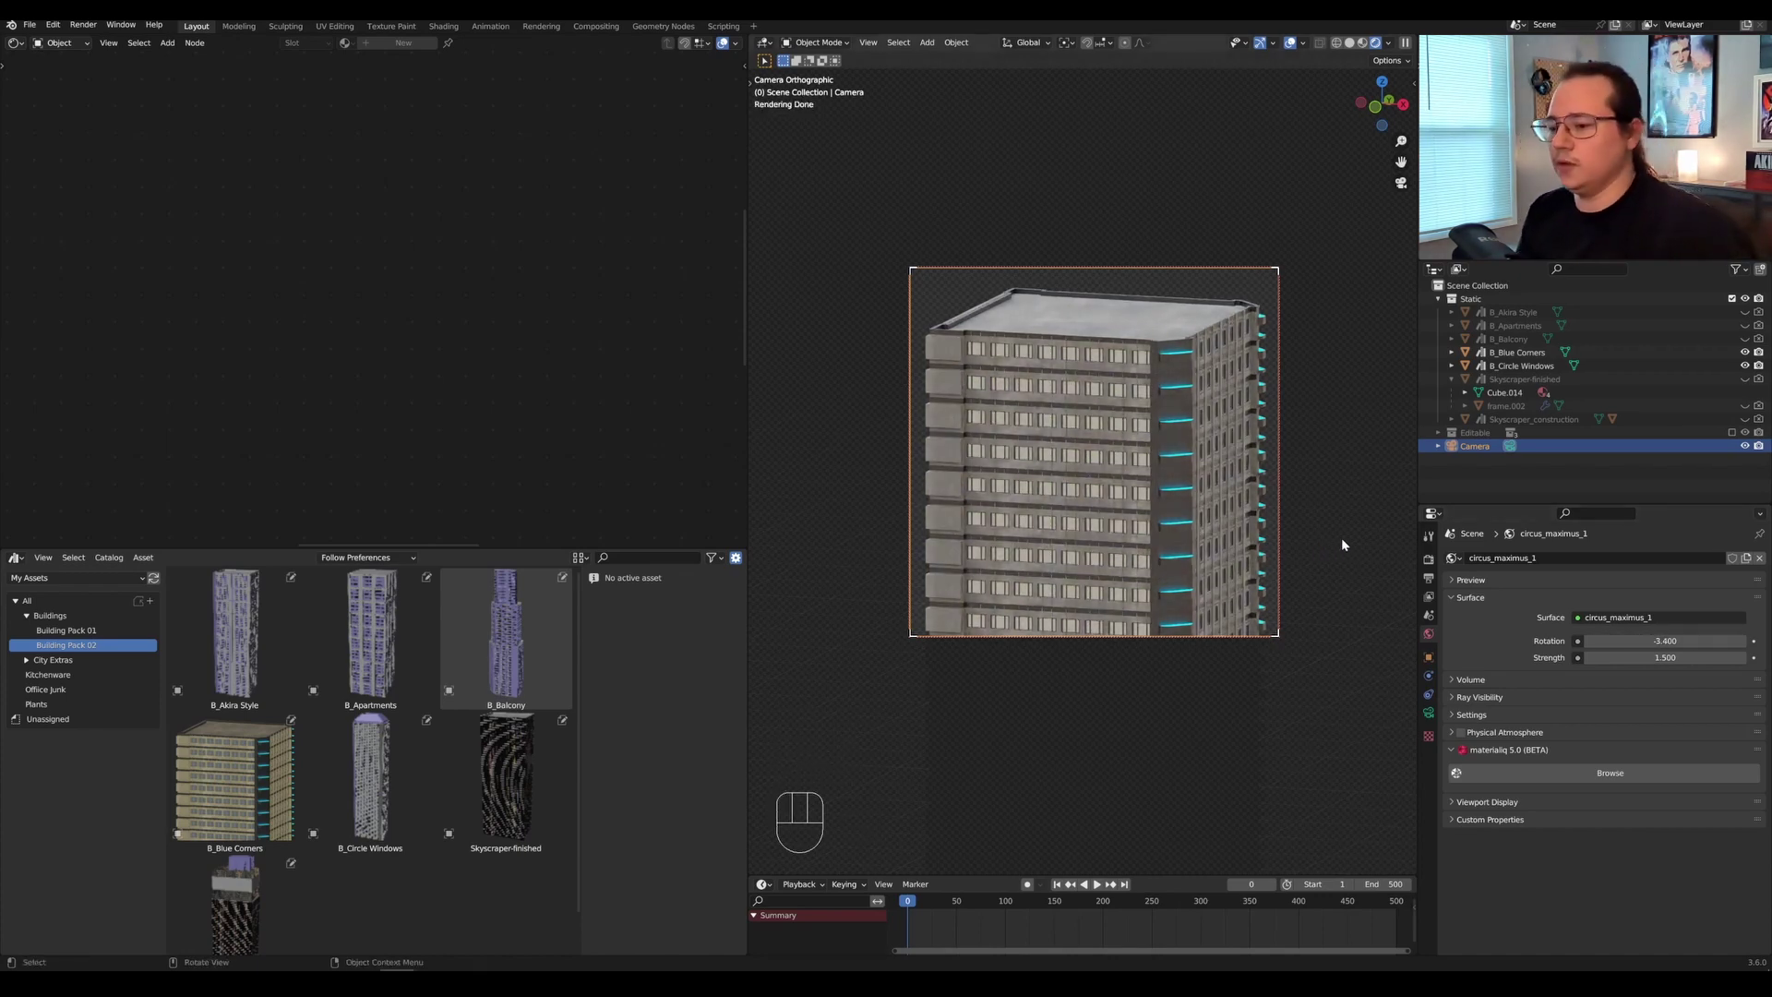
Render the camera view, save it over BlueCorners.png in the Thumbnails folder, and close the render window.
key(F12)
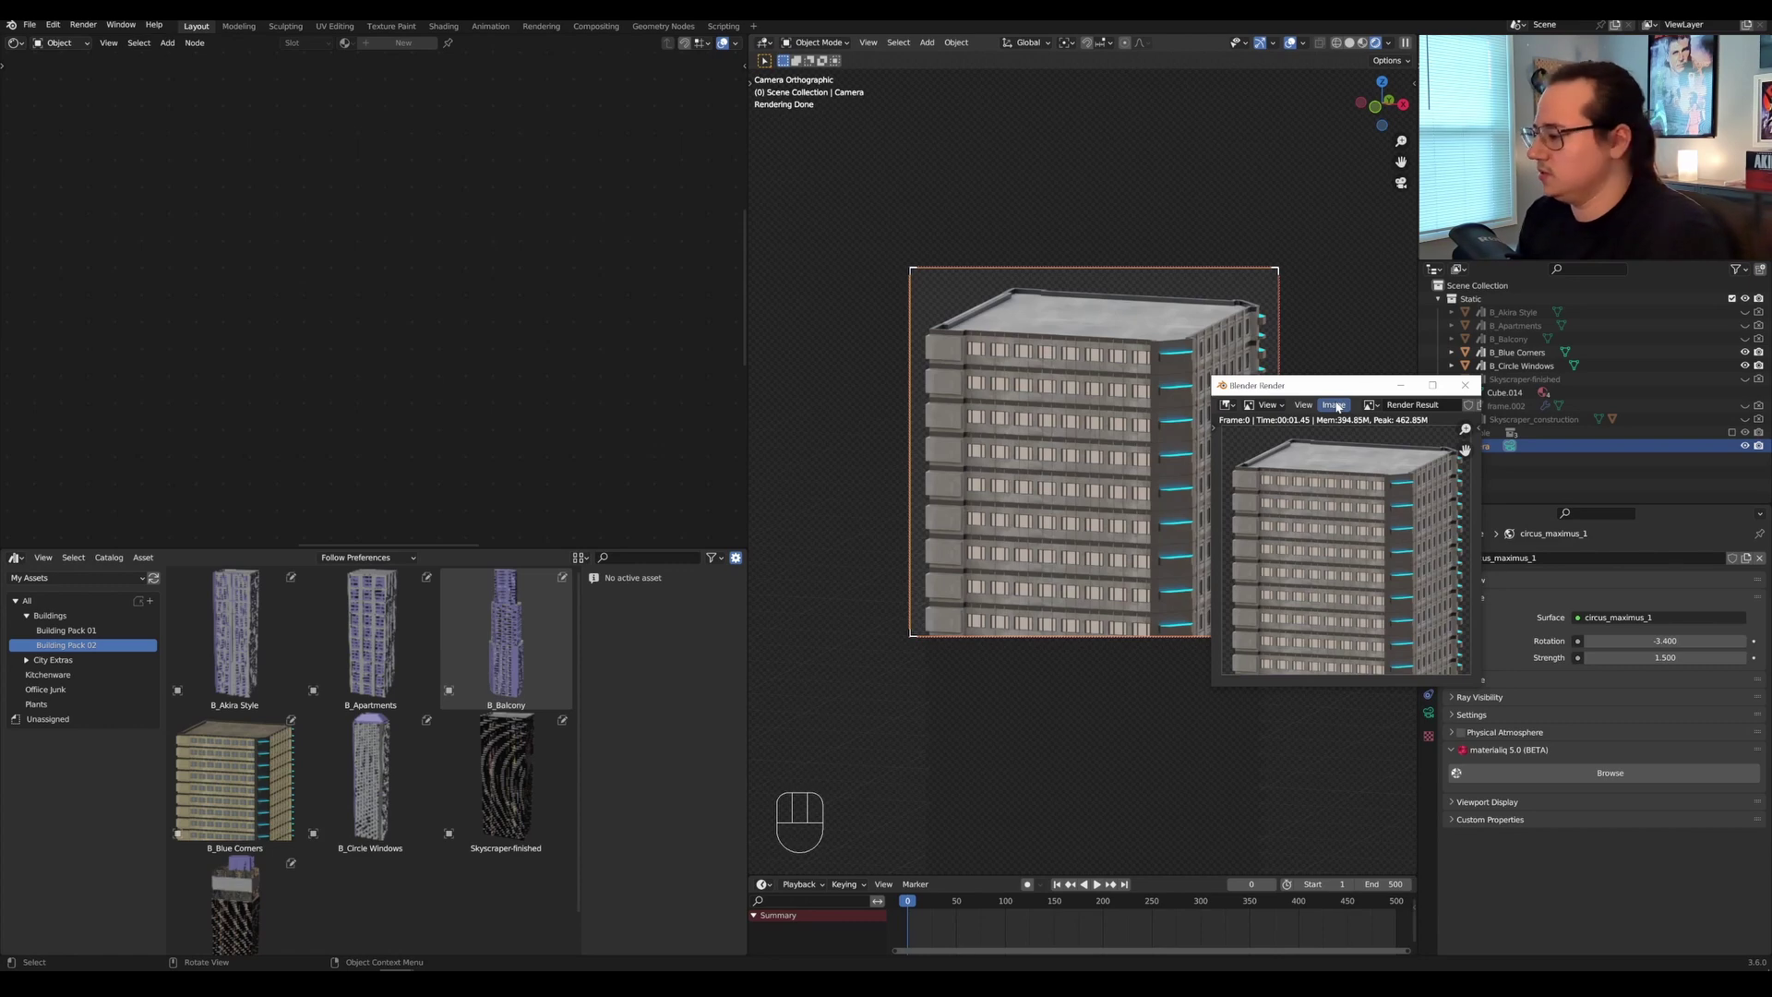
click(1346, 404)
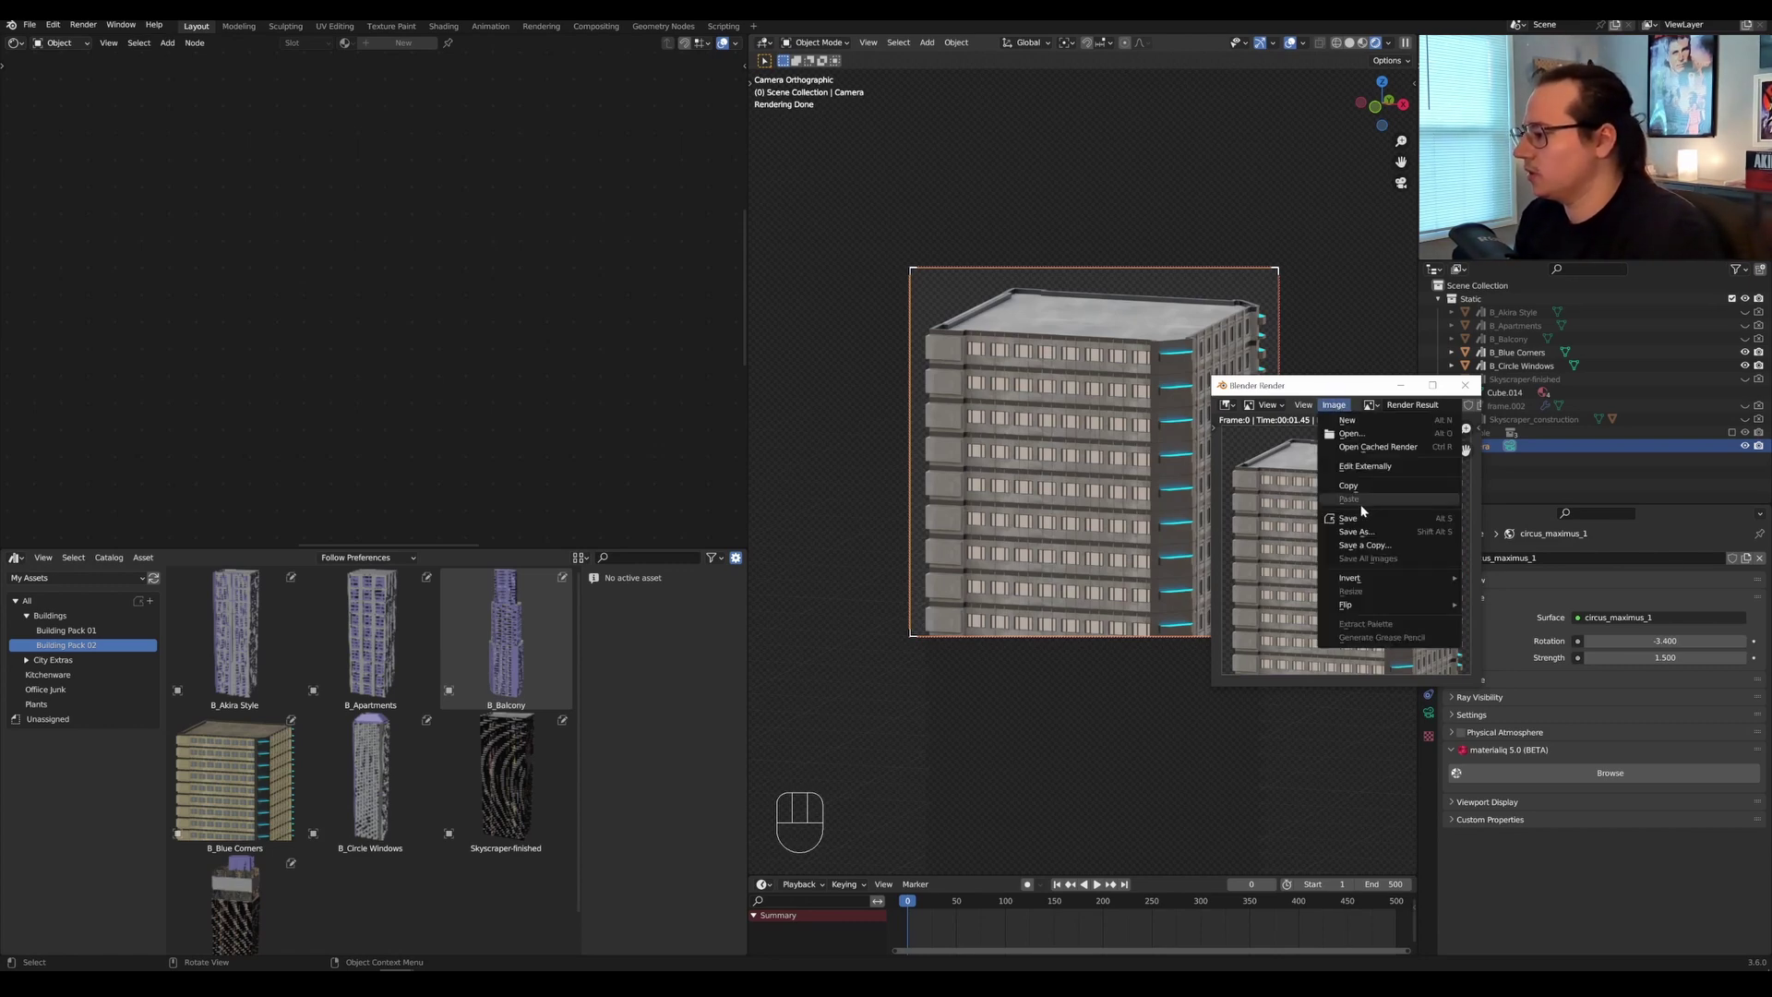
click(1353, 533)
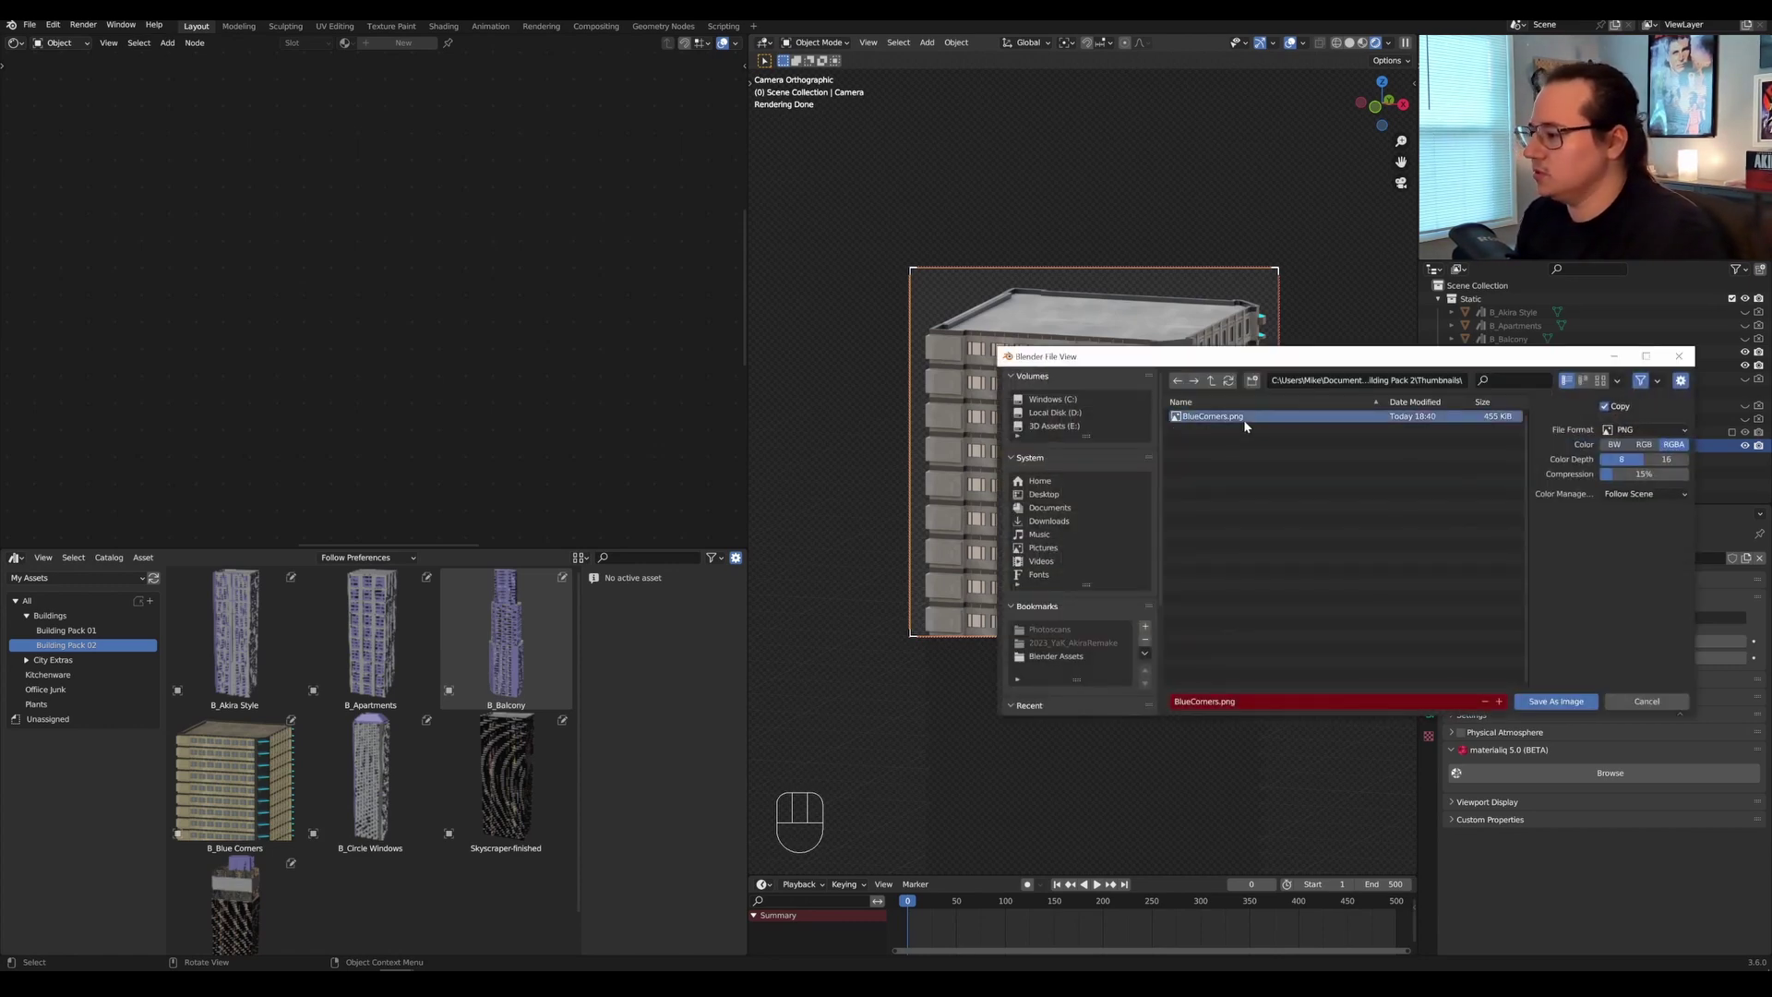
click(1558, 702)
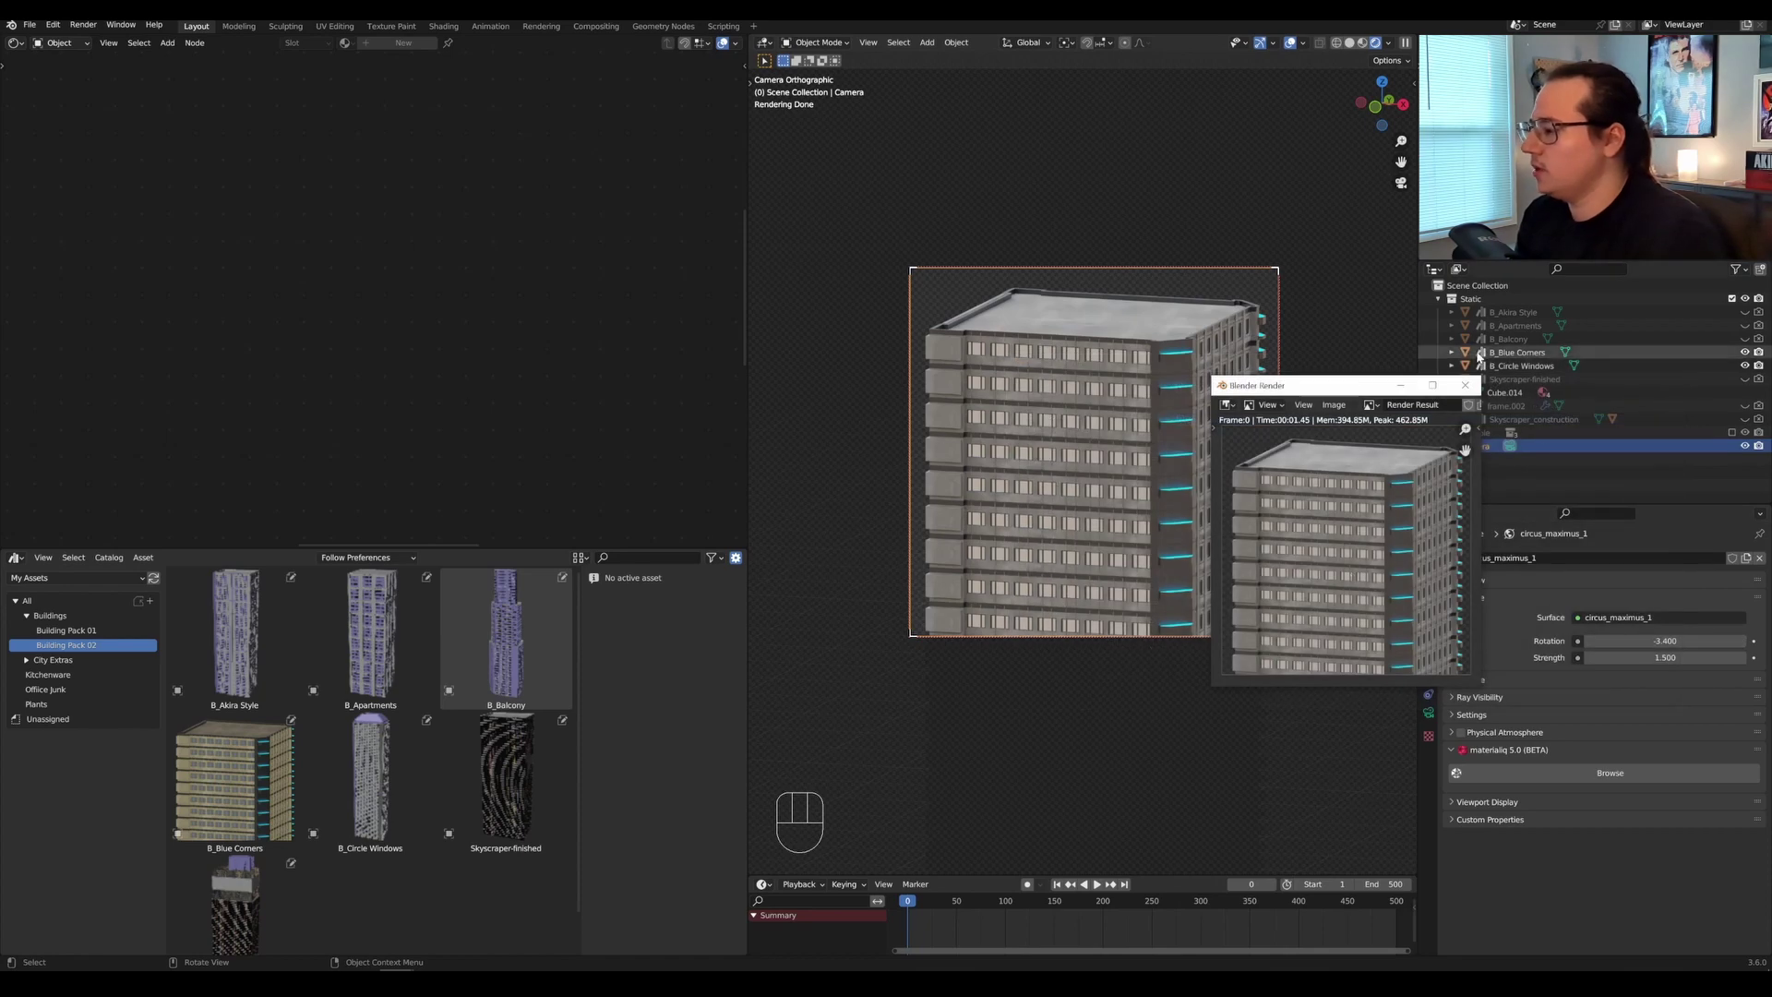
click(1464, 385)
Update the B_Blue Corners asset's preview with the new BlueCorners.png render.
click(266, 765)
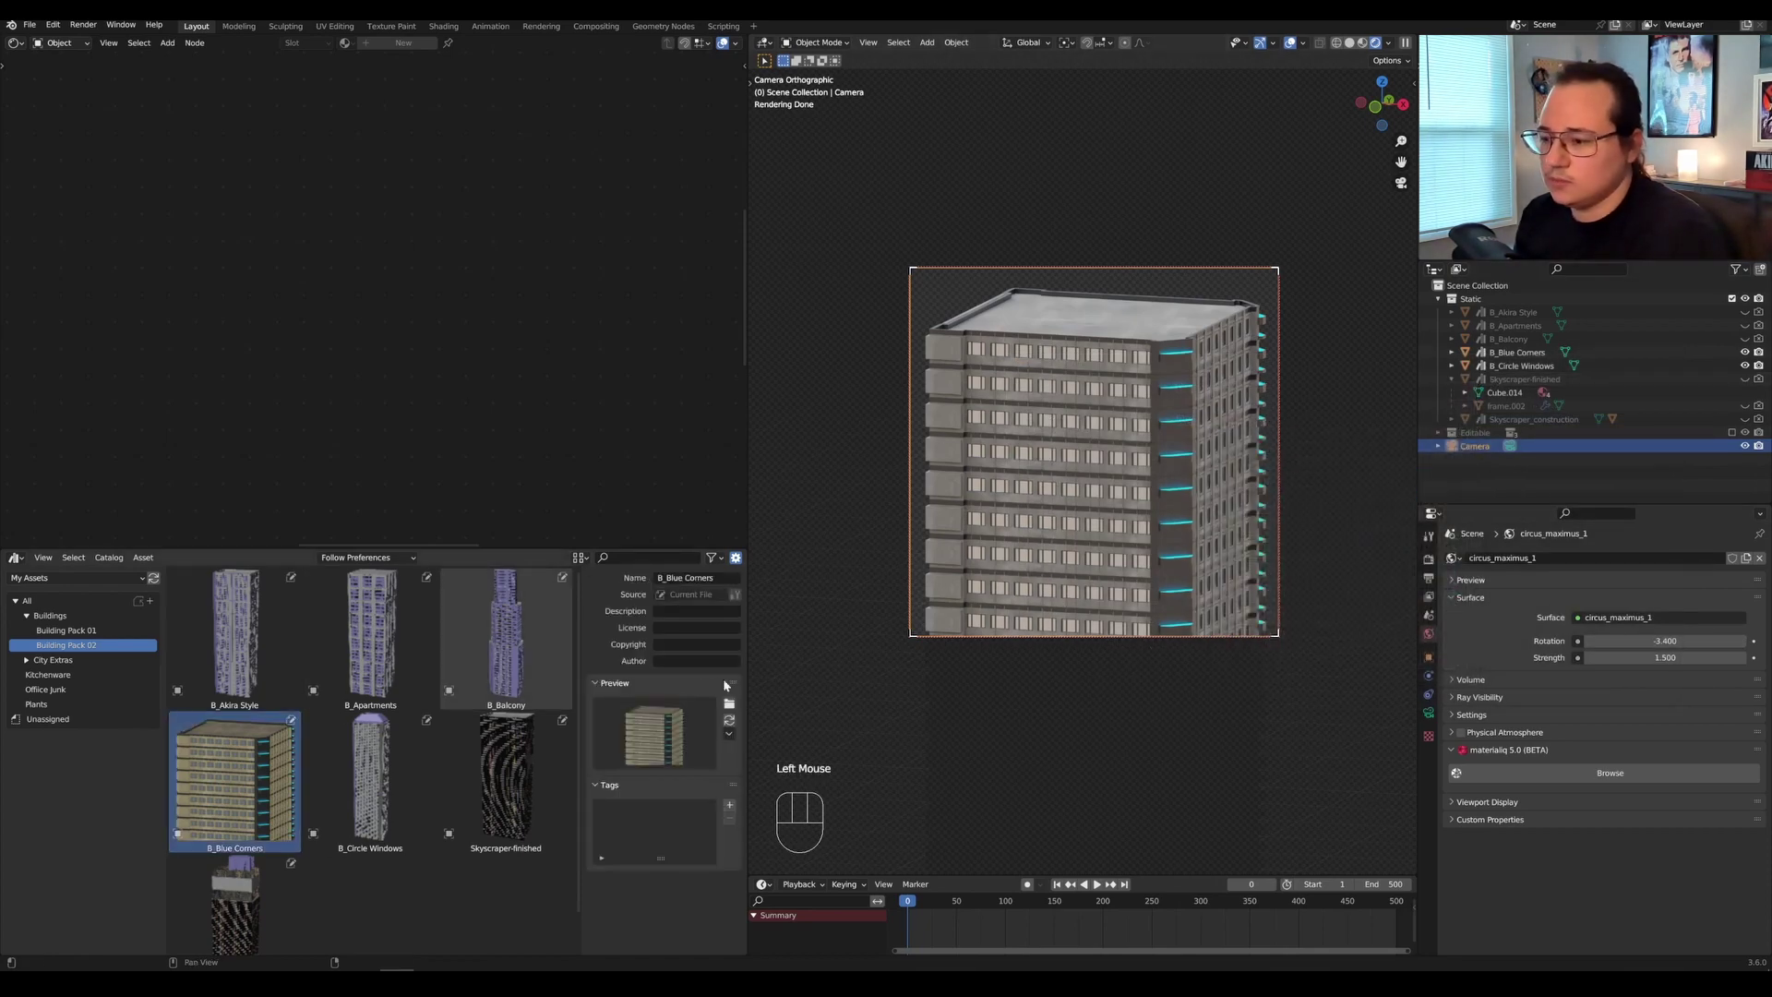
click(729, 704)
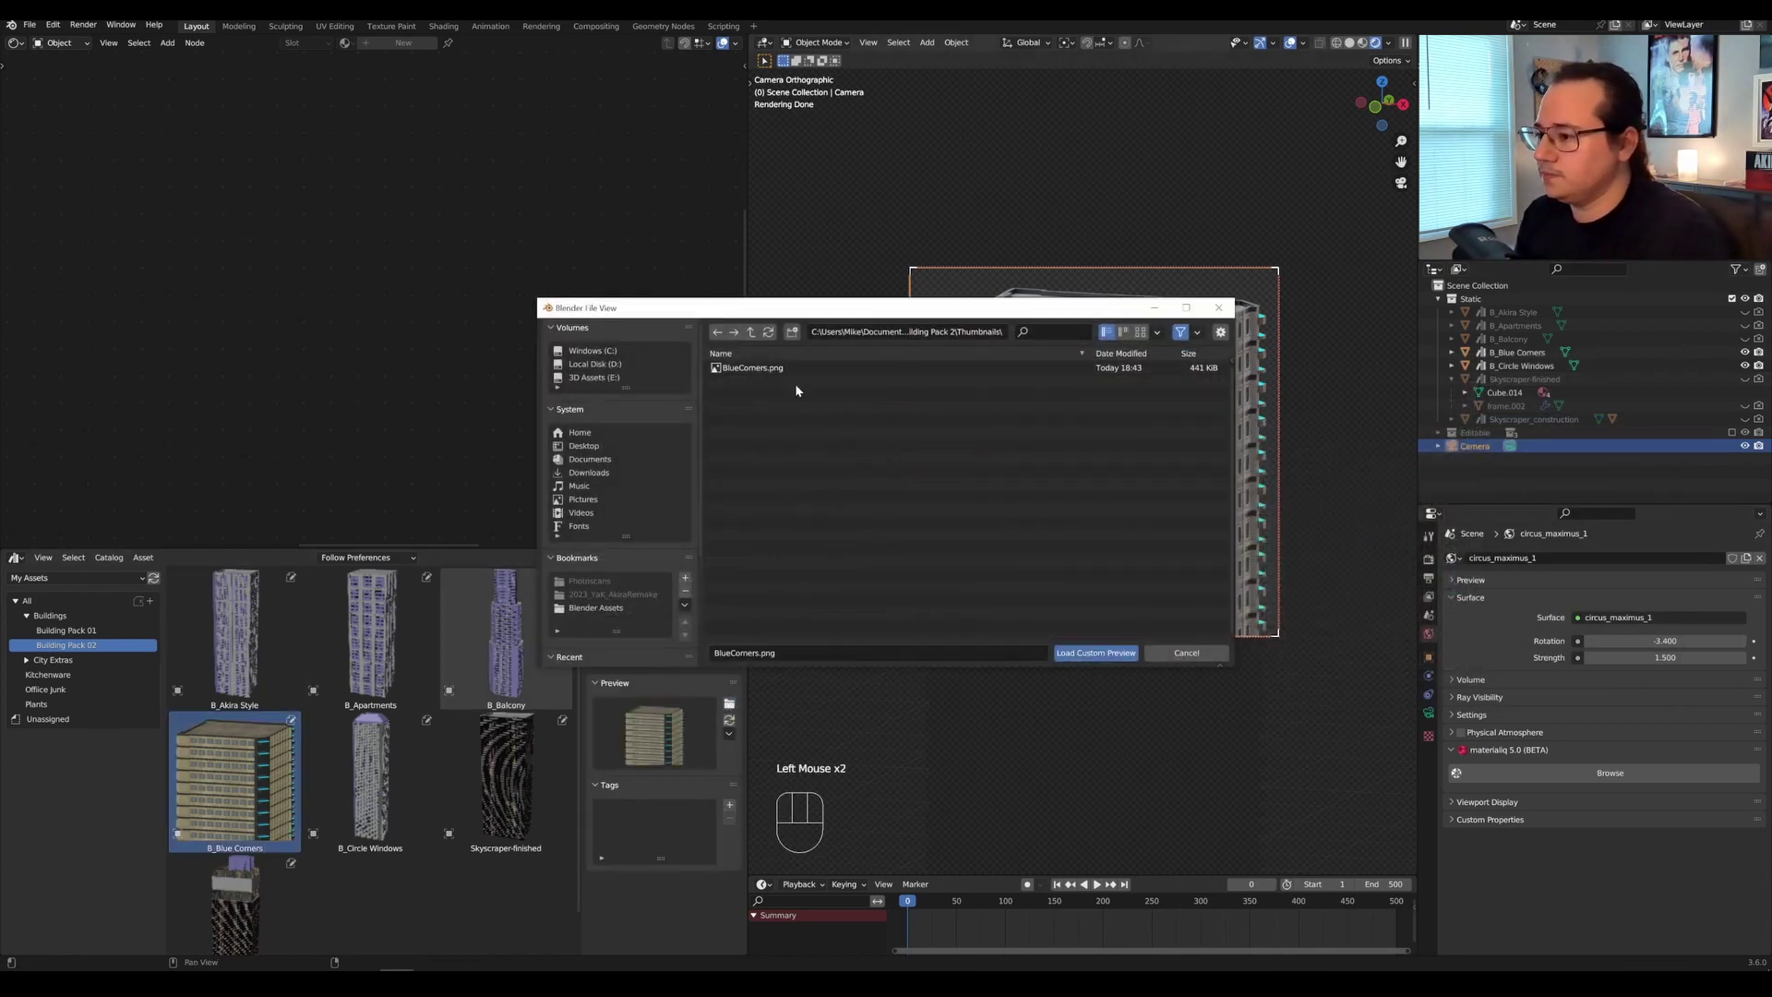
click(1185, 653)
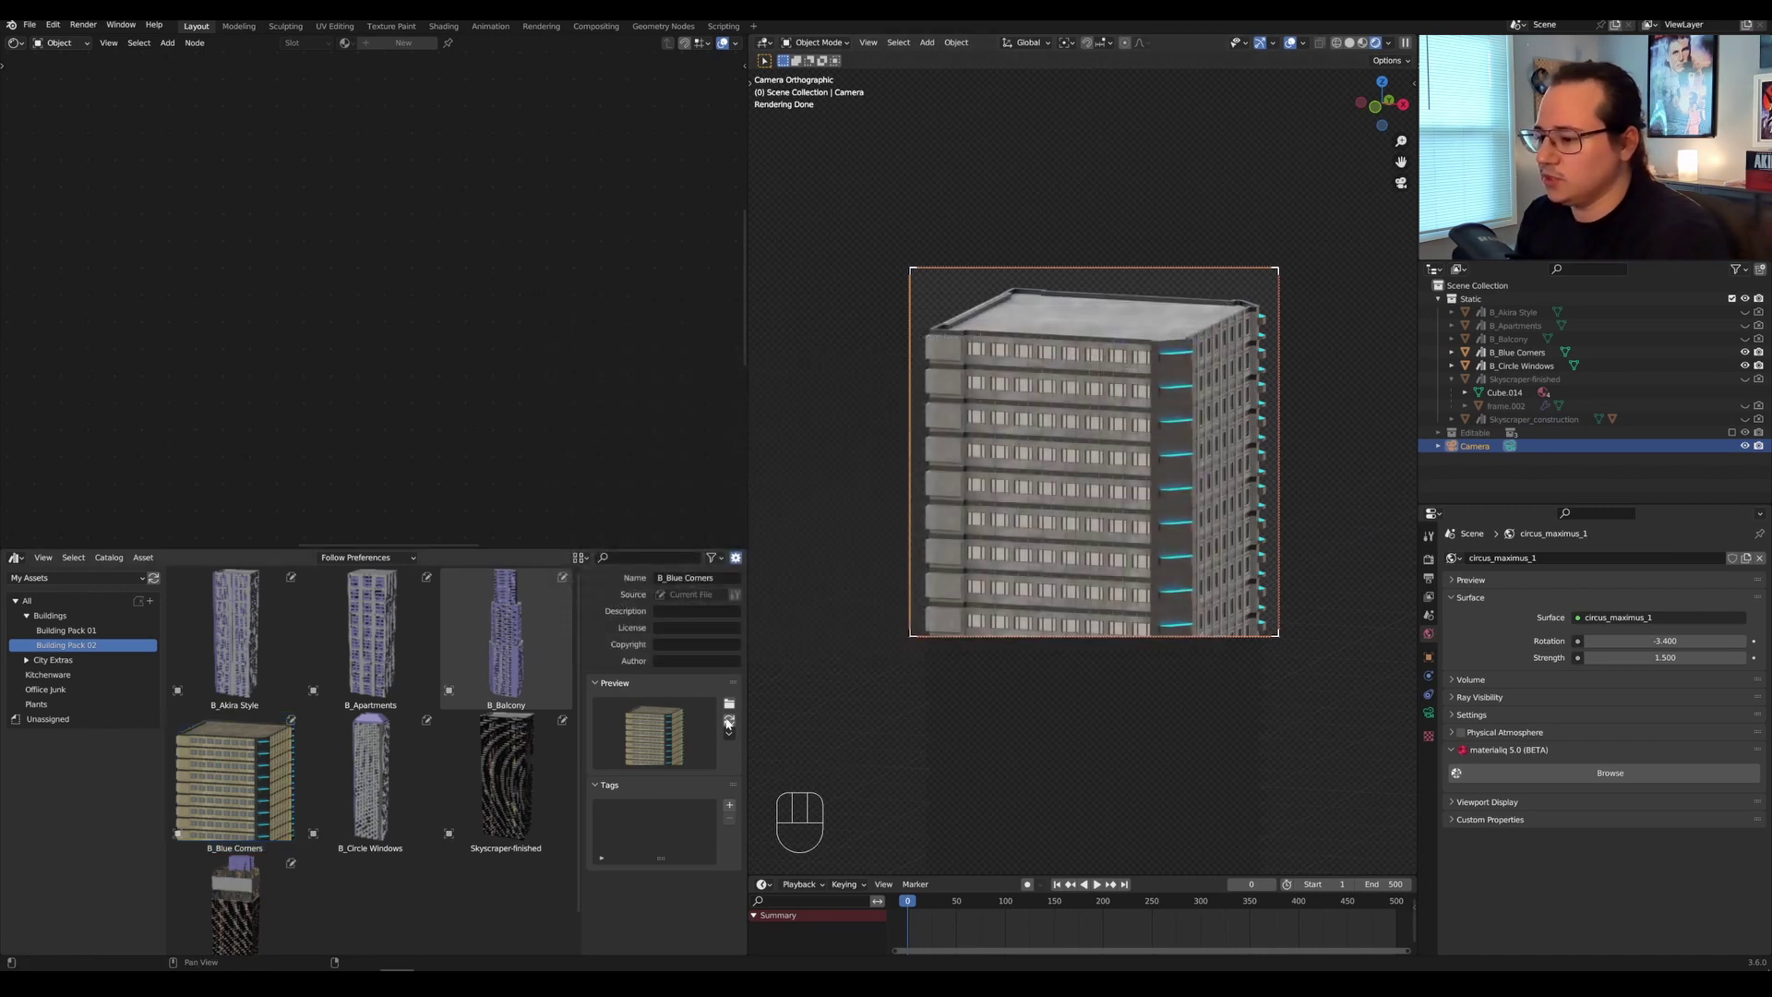
click(729, 721)
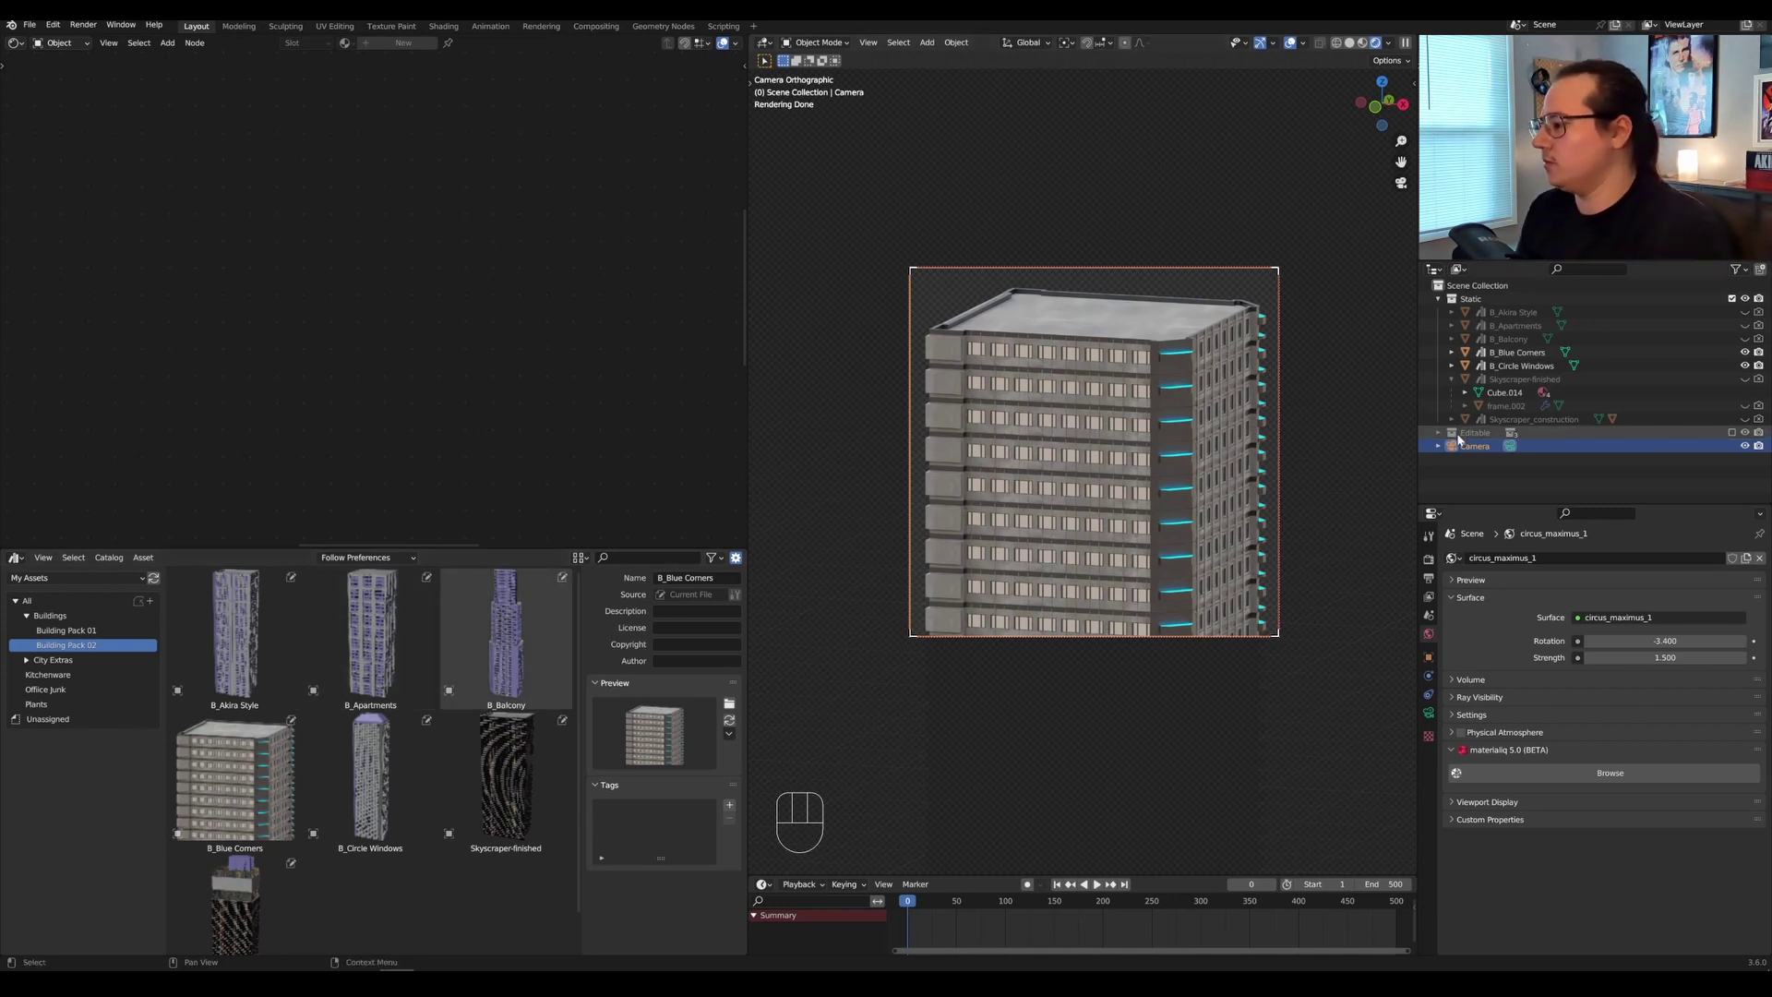
Select the B_Blue Corners object and hide it in the scene.
click(1521, 367)
click(1522, 354)
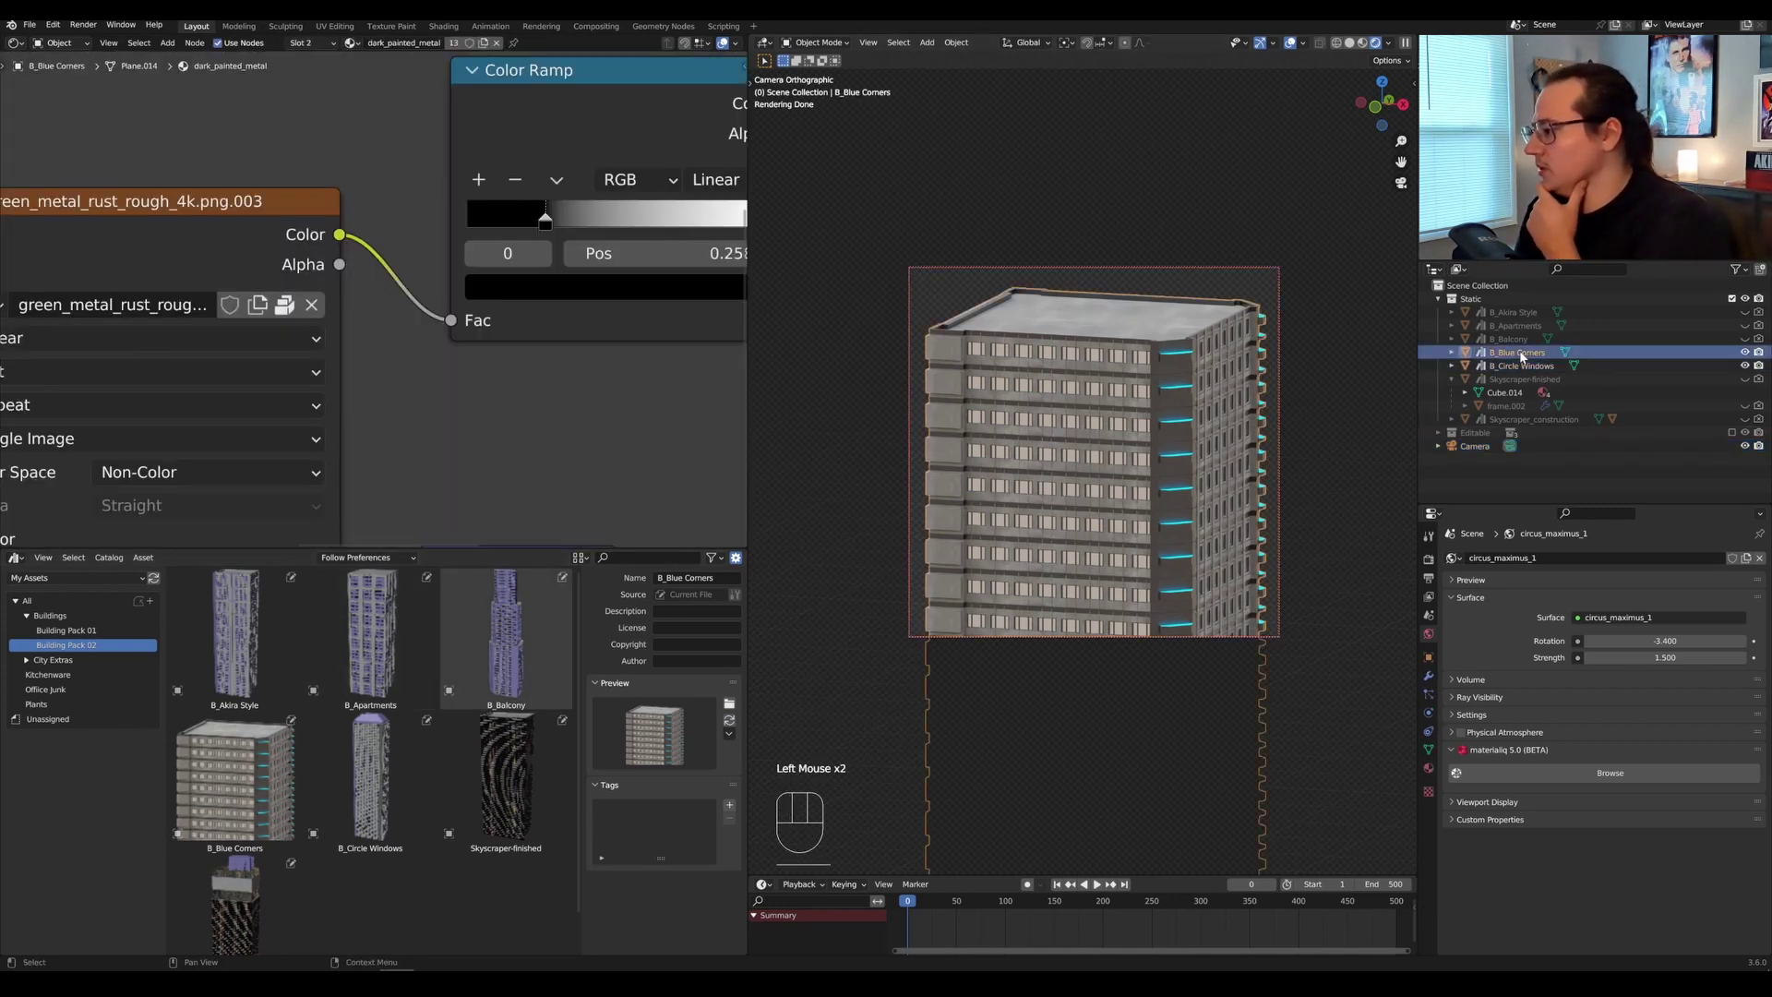
click(1521, 366)
click(1522, 353)
click(1746, 354)
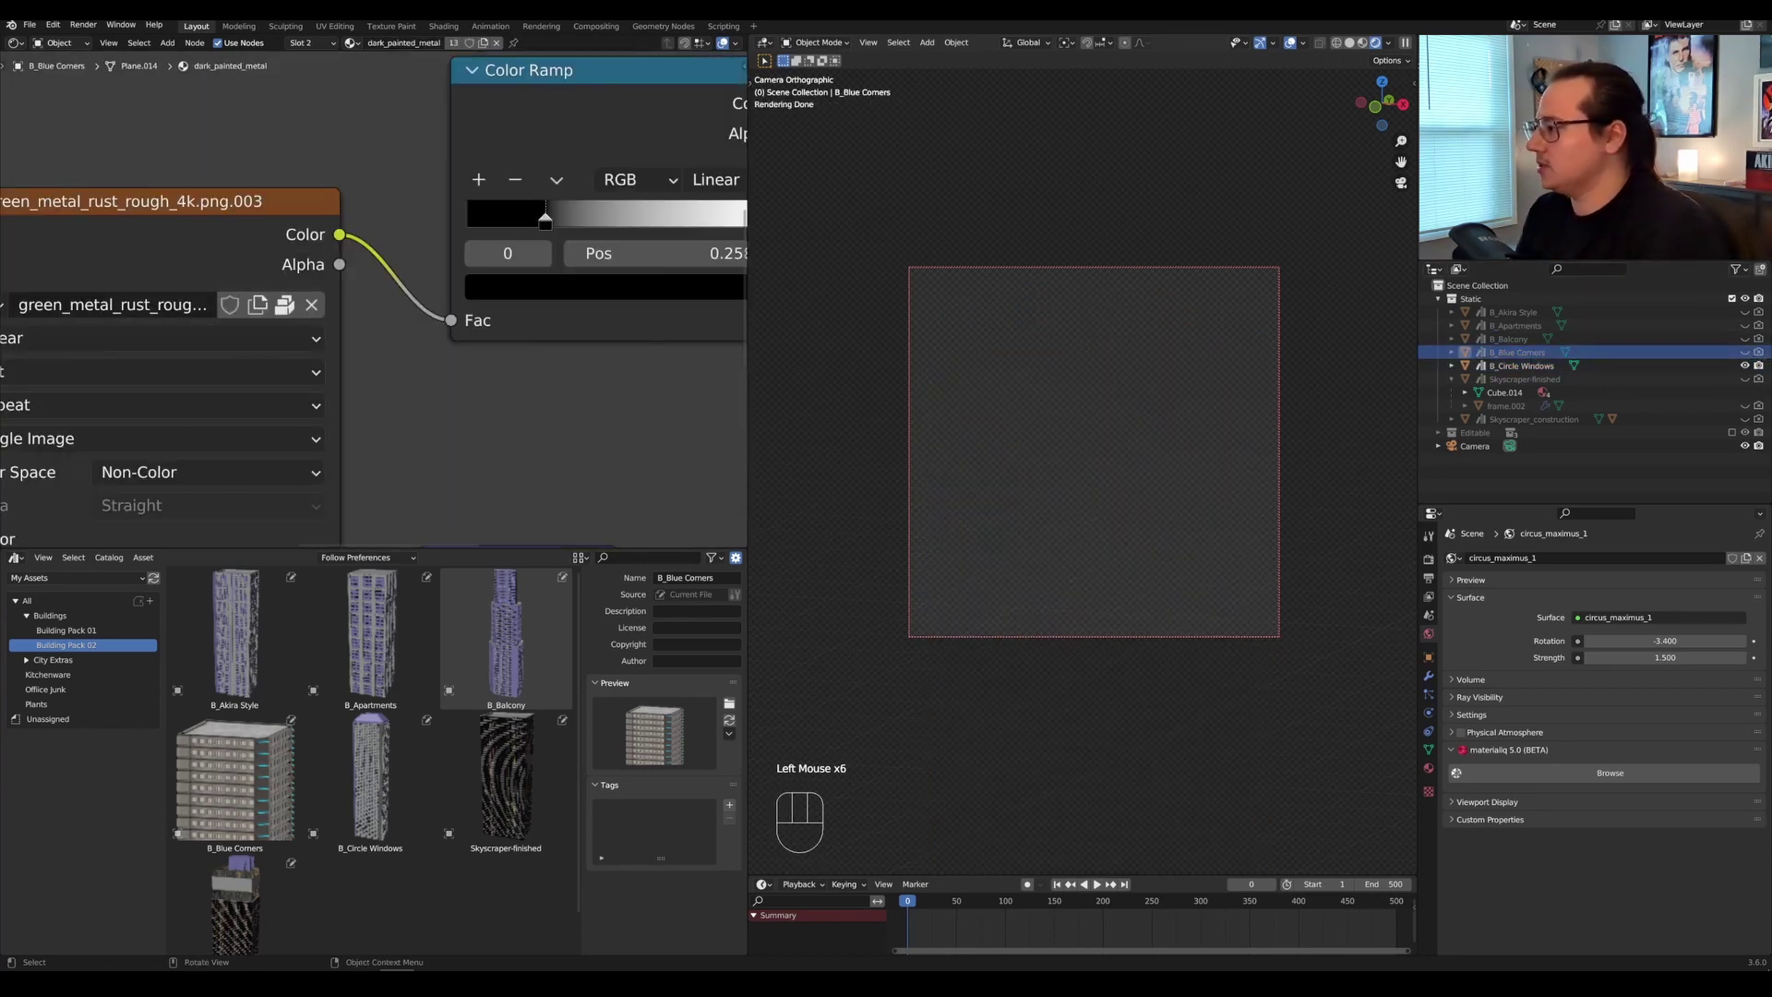
Examine the secondary viewport to locate the camera and the remaining skyscrapers in the scene.
key(KP_Decimal)
click(1599, 151)
key(KP_0)
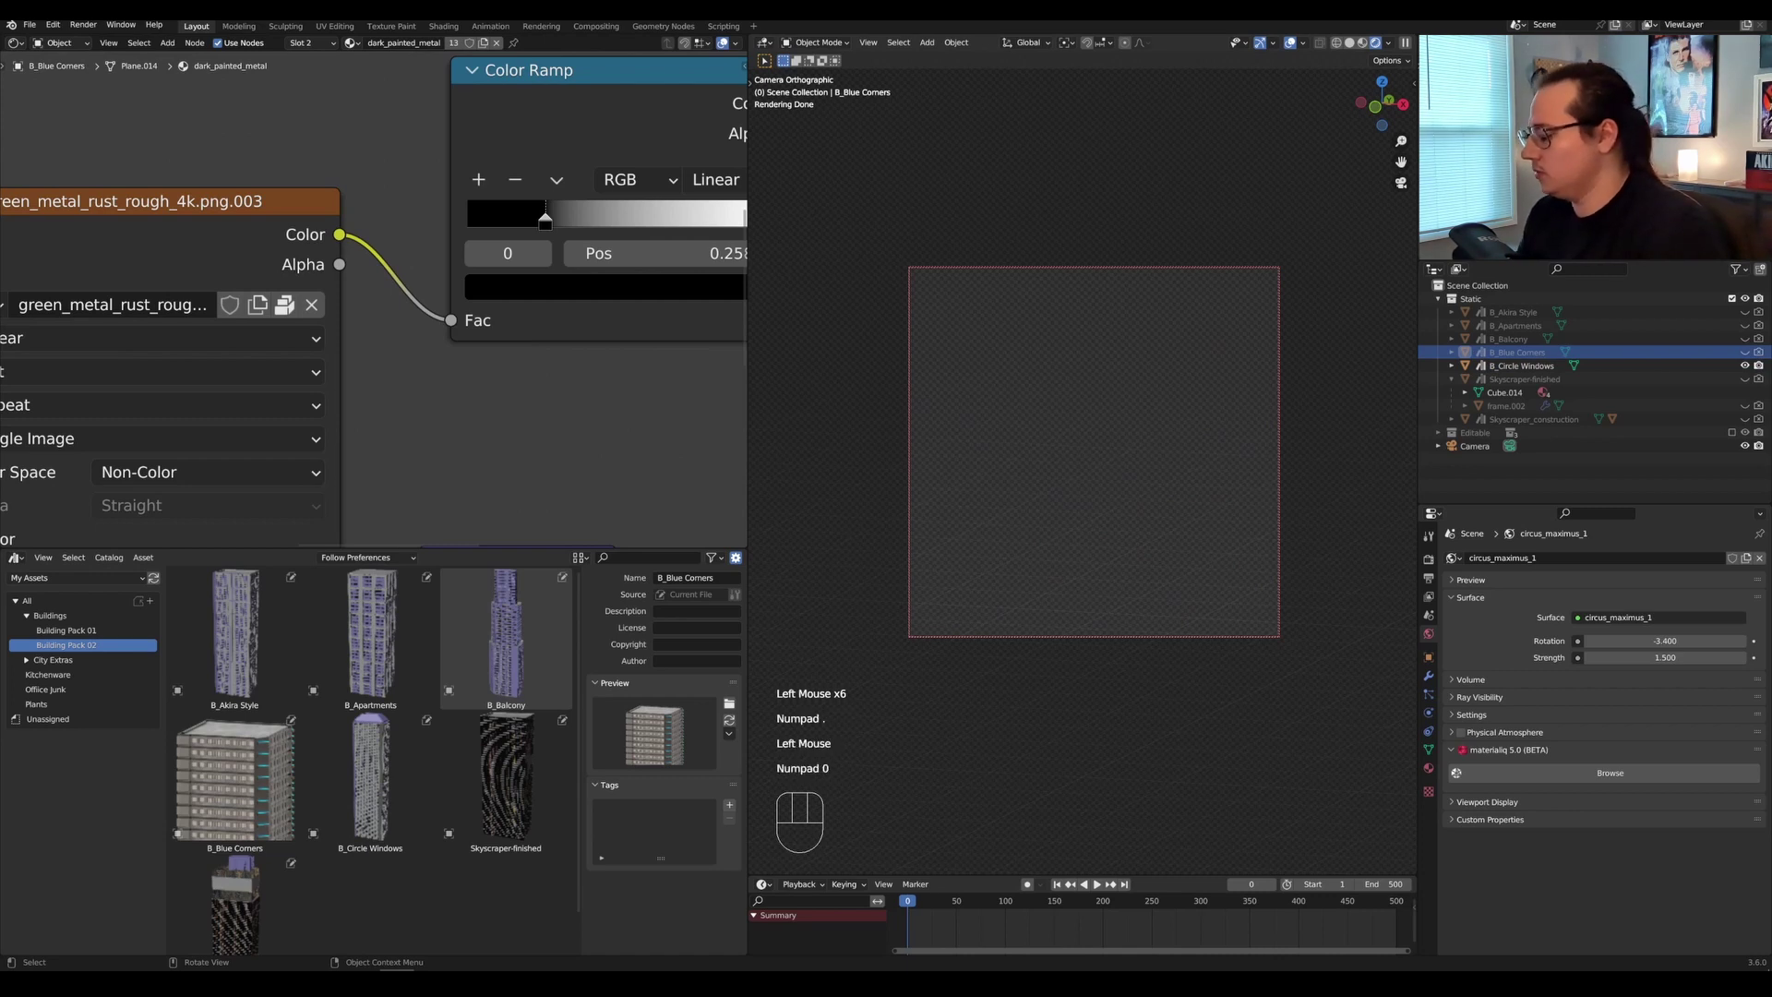
key(KP_0)
scroll(1599, 151, down, 6)
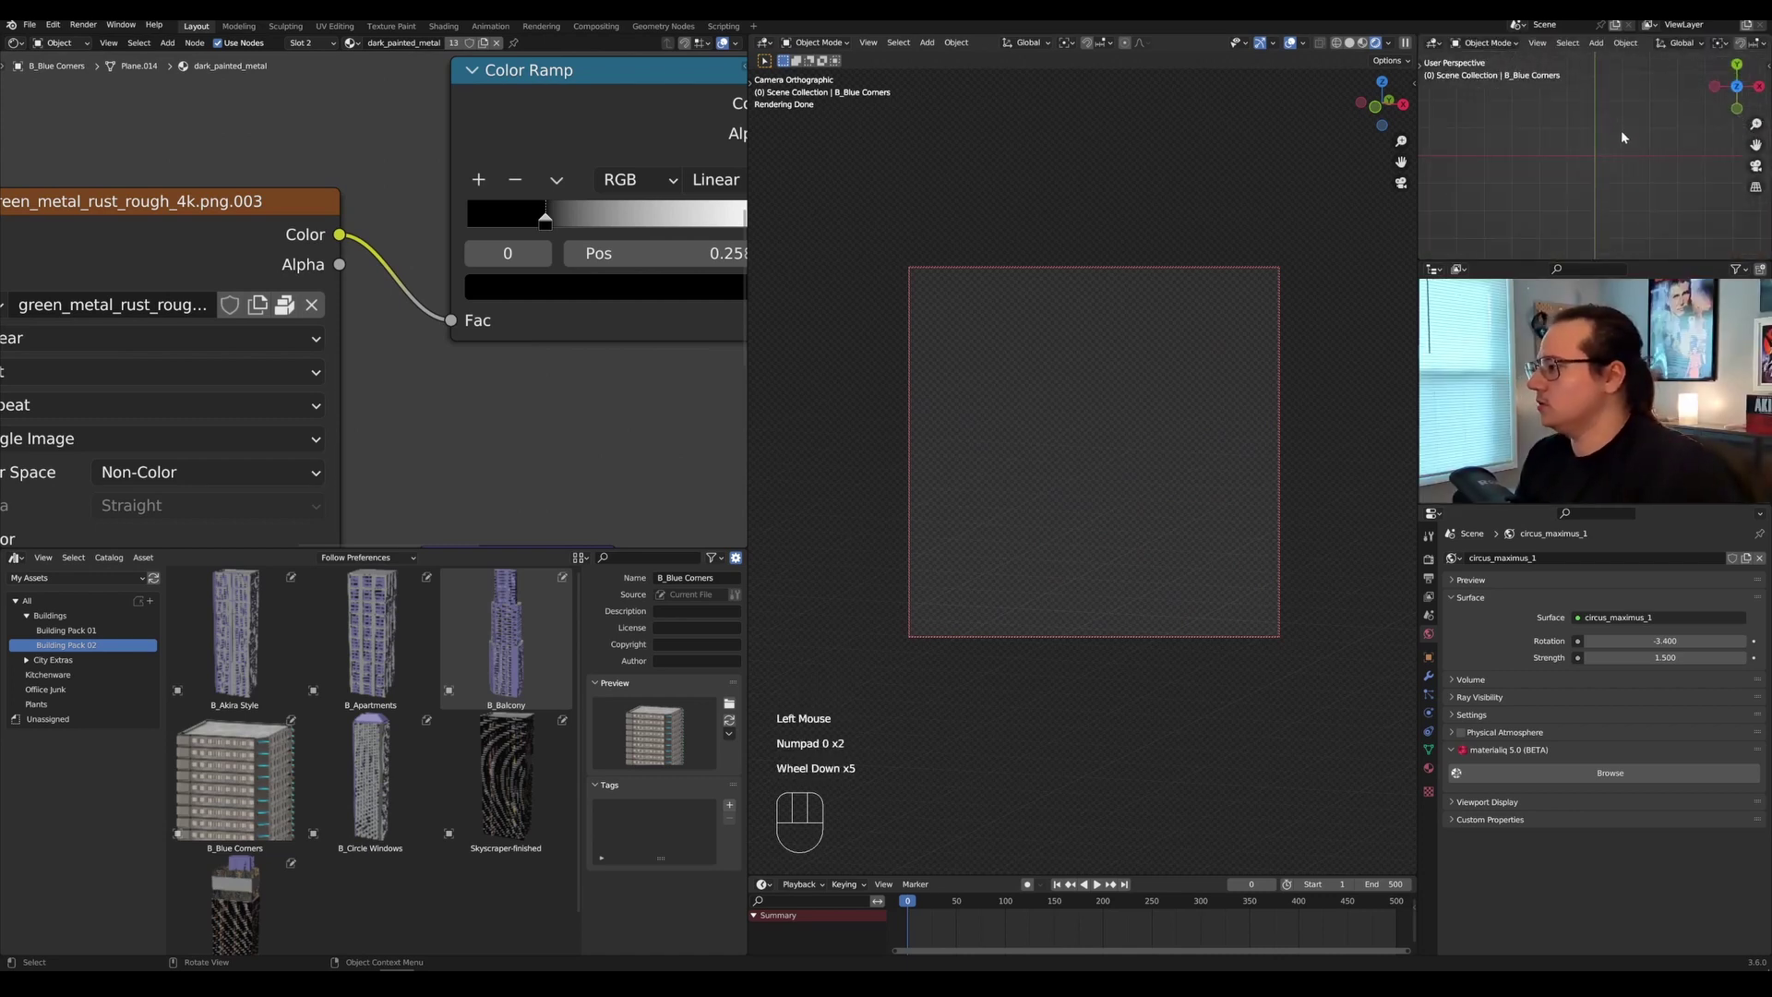
middle_drag(1725, 33, 1603, 35)
scroll(1680, 166, down, 3)
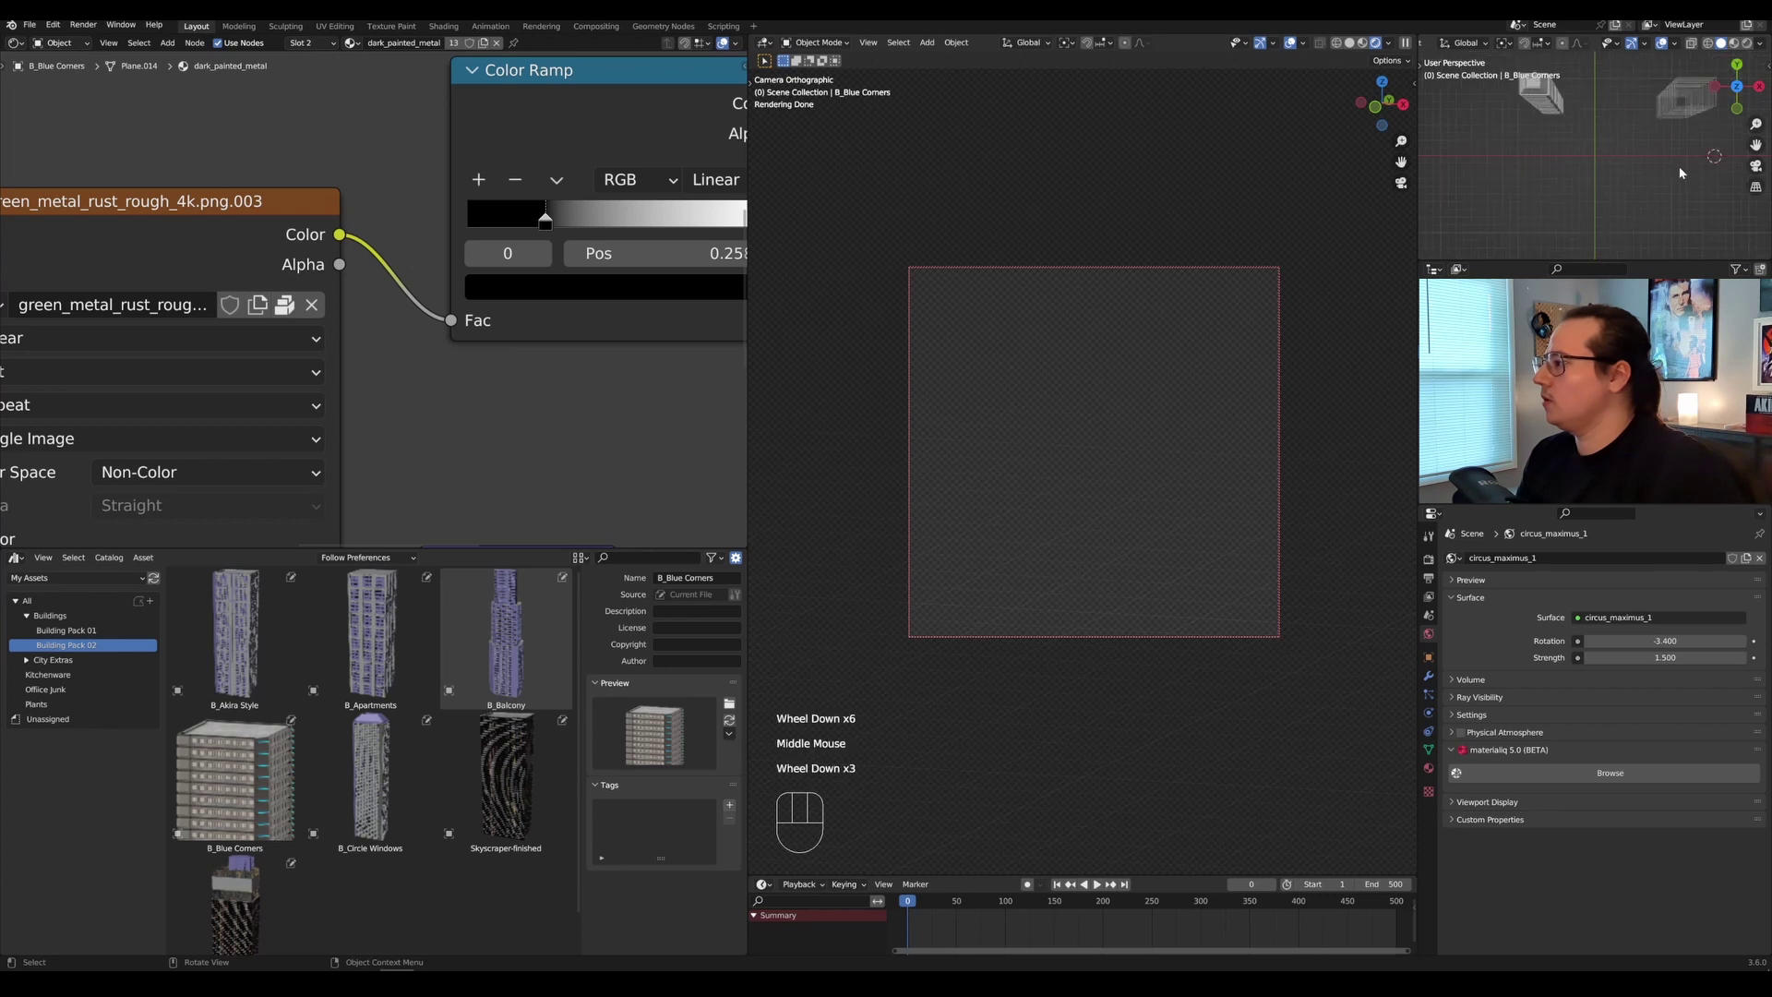
shift+middle_drag(1680, 166, 1627, 163)
click(1118, 563)
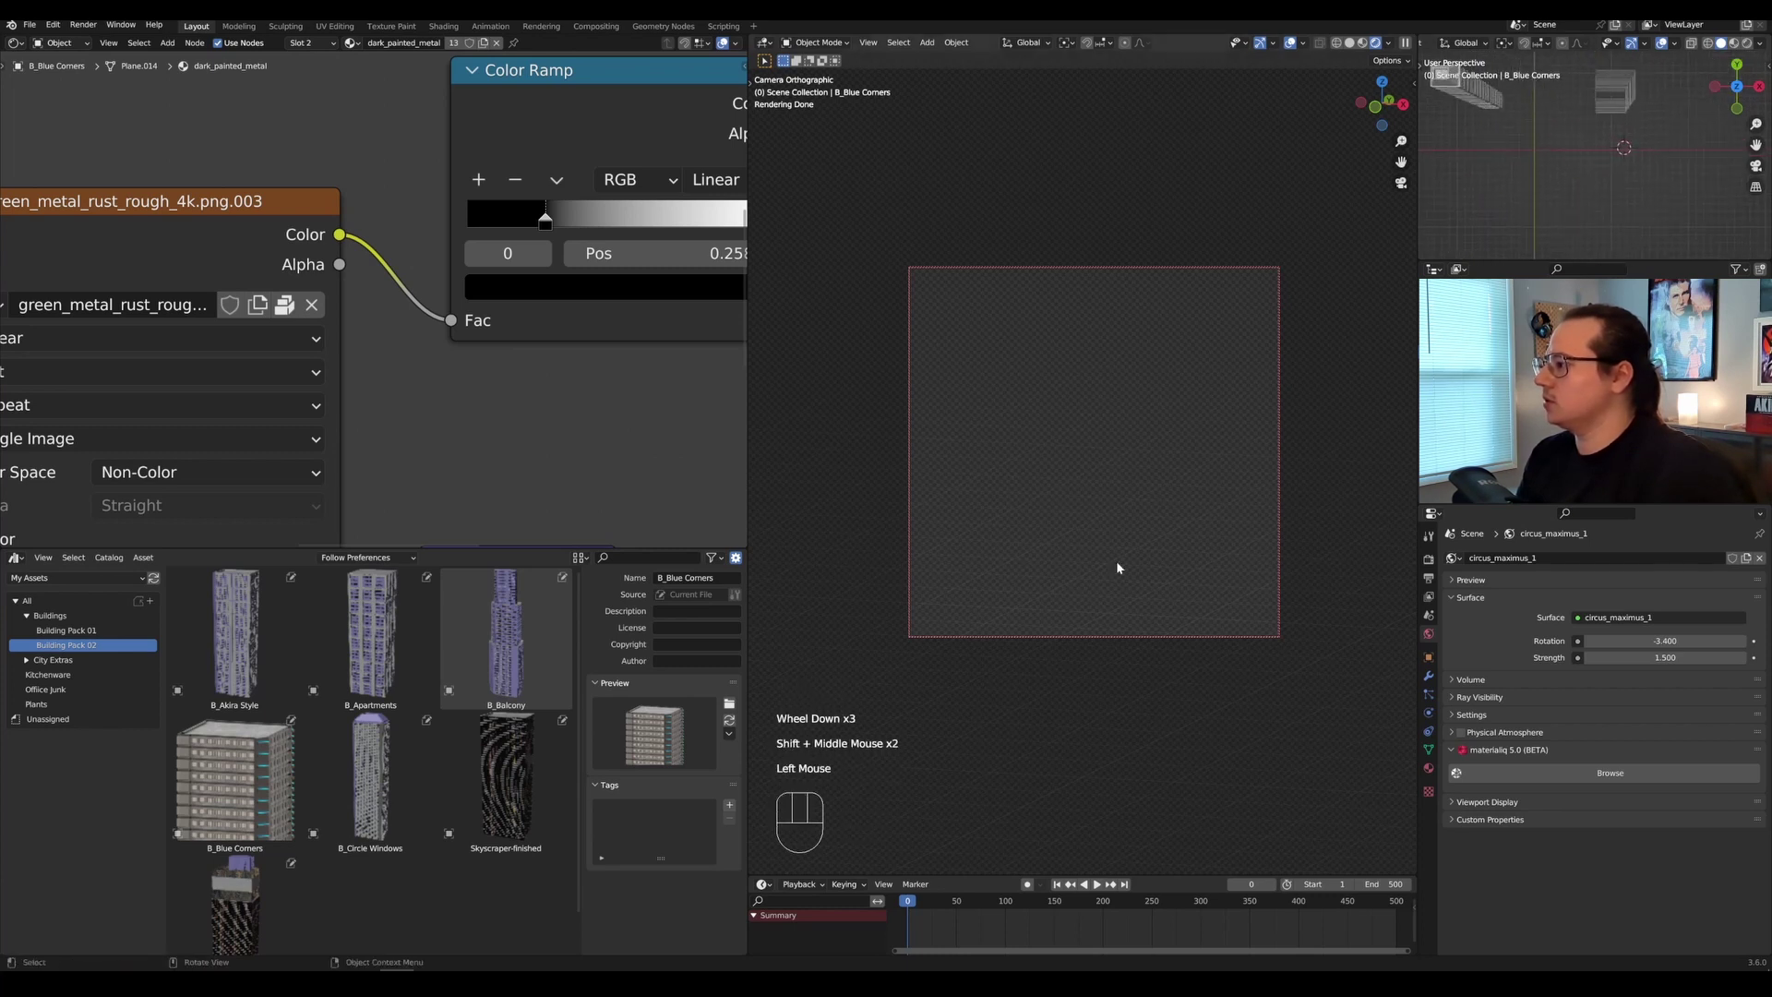
click(1278, 565)
key(KP_Decimal)
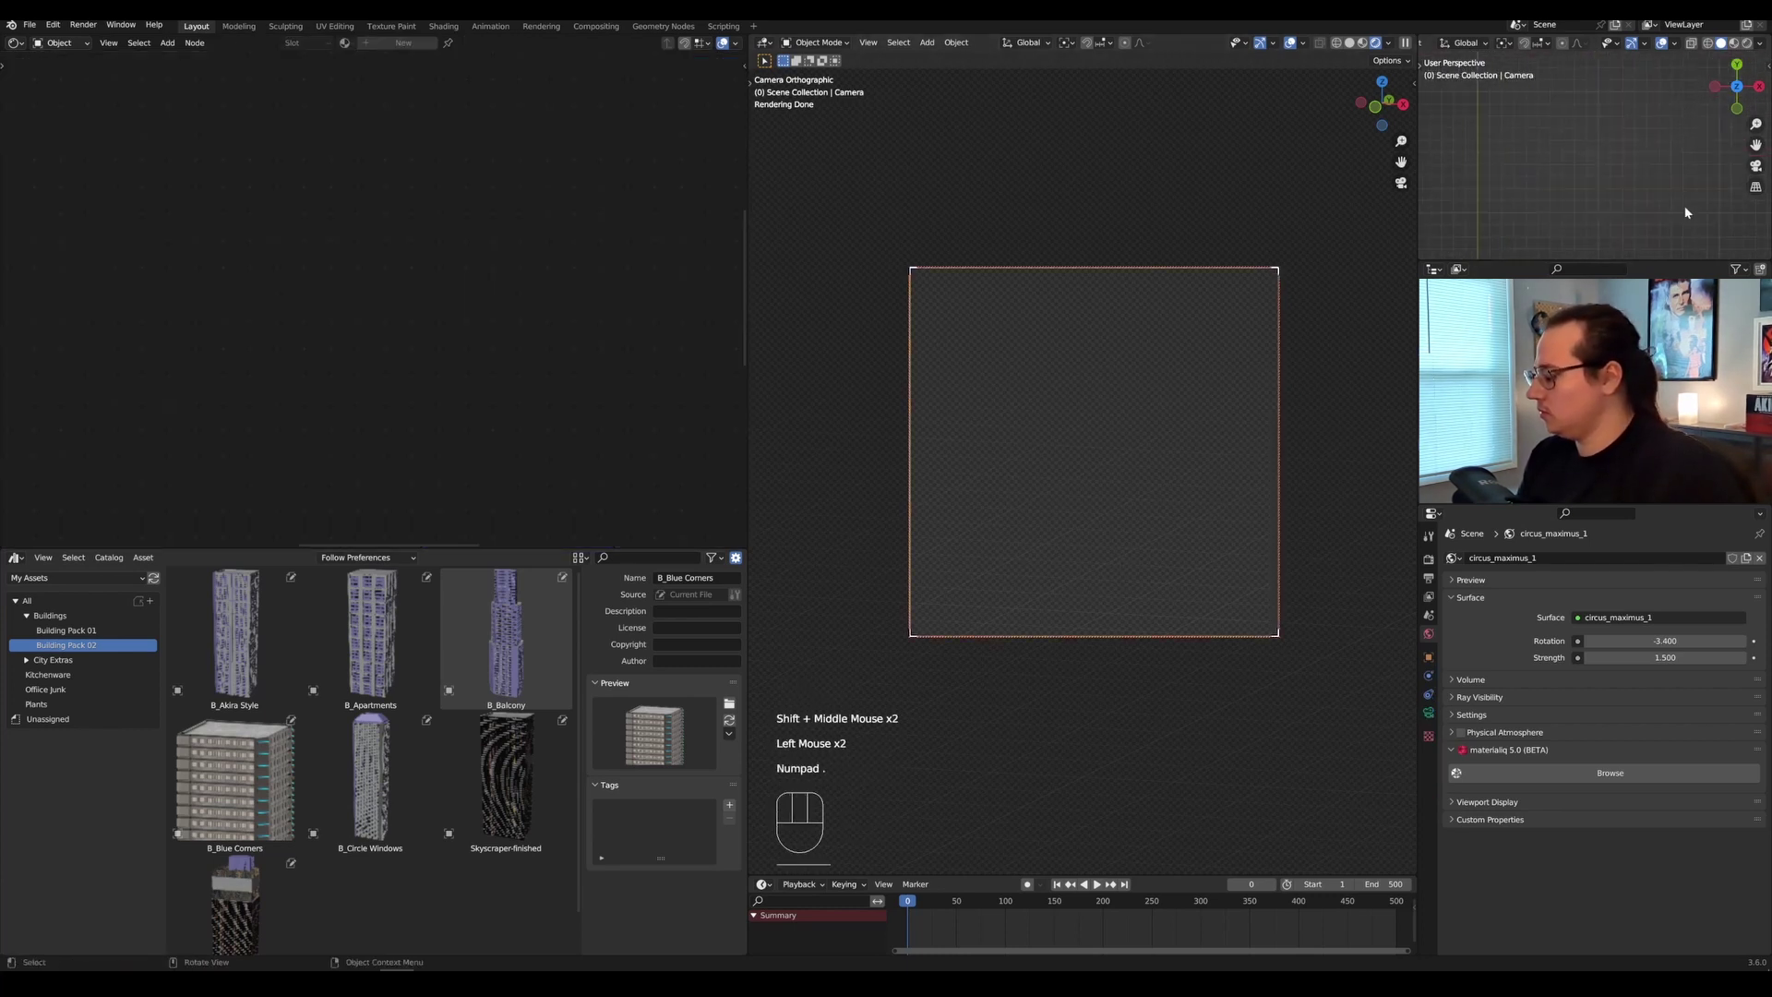
scroll(1643, 214, down, 9)
scroll(1631, 185, up, 5)
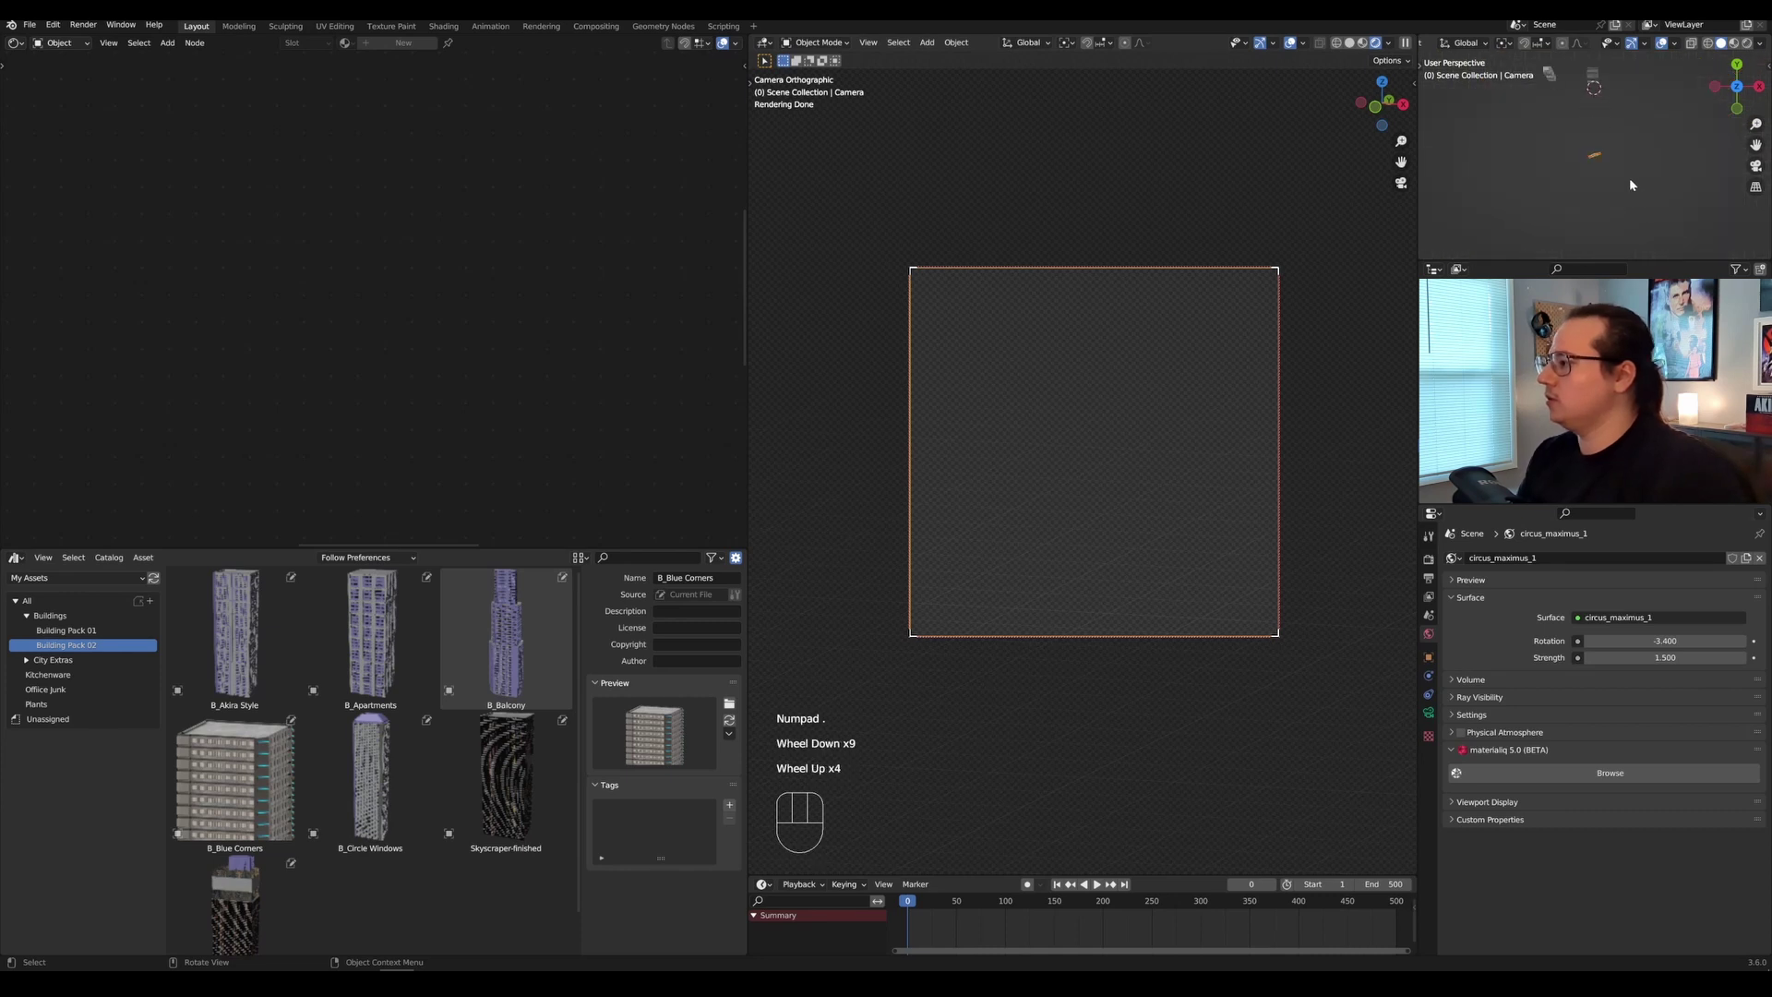
shift+middle_drag(1630, 177, 1606, 110)
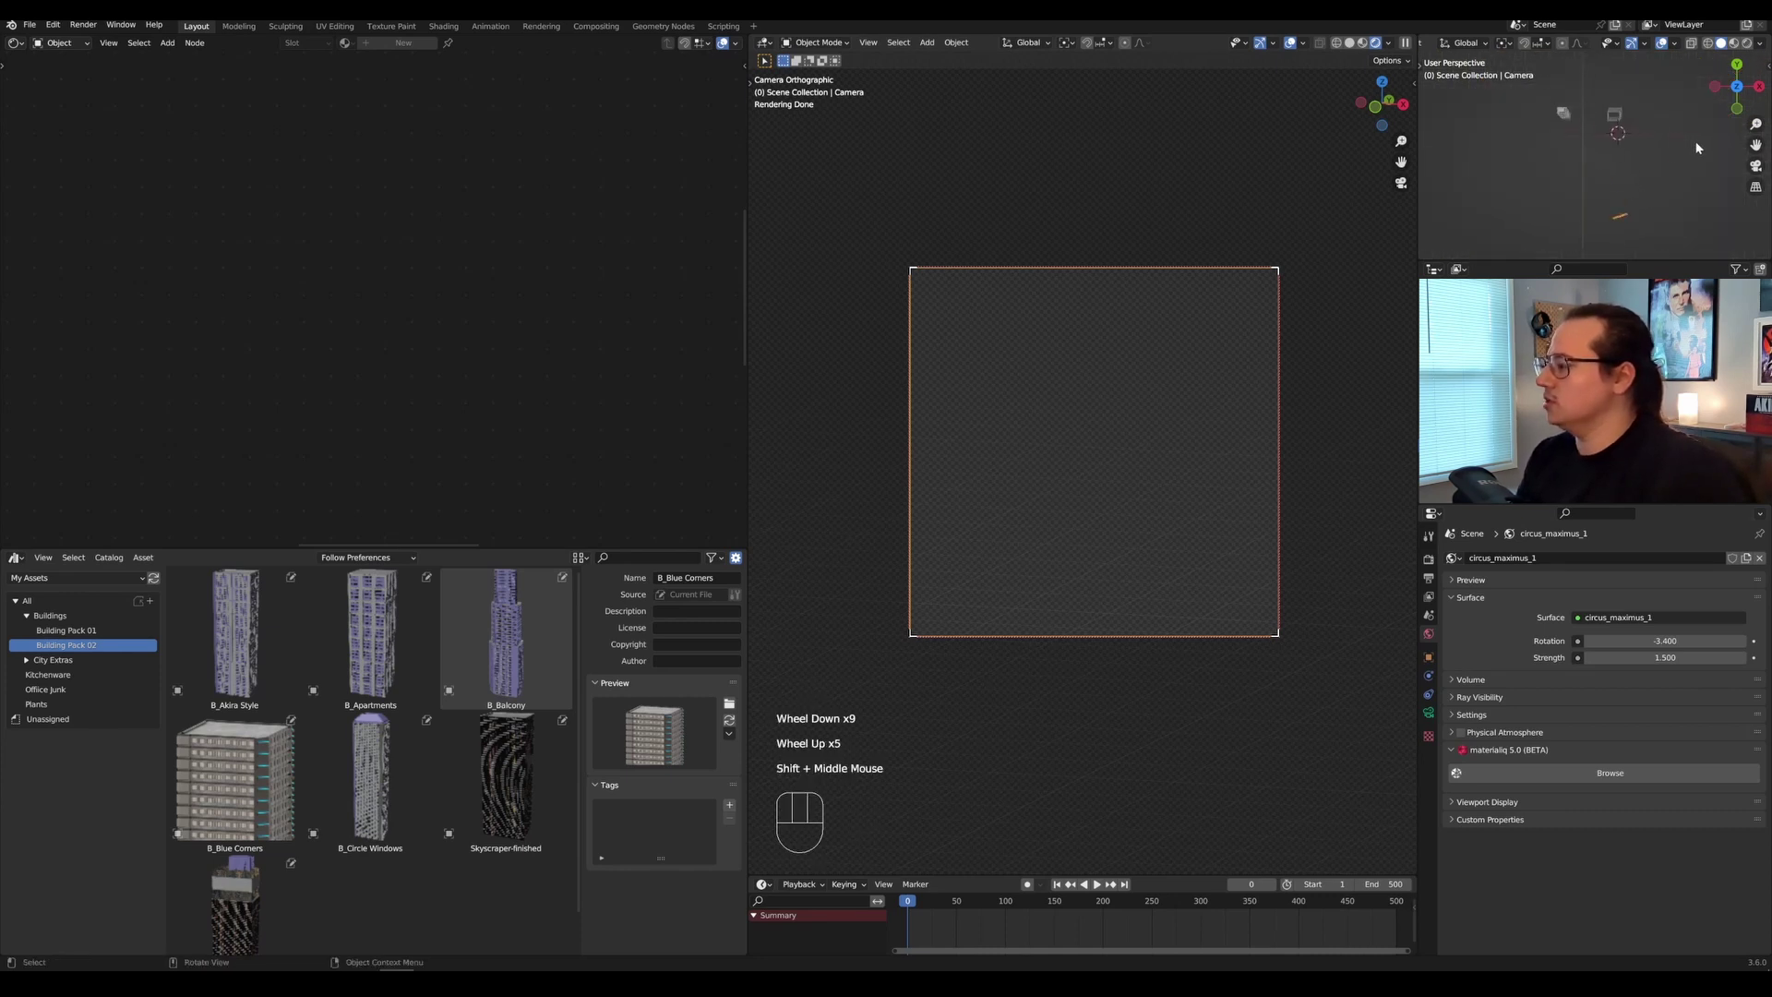
Unhide Skyscraper_construction and its frame.003 child, and select the building together with its child objects.
click(1617, 124)
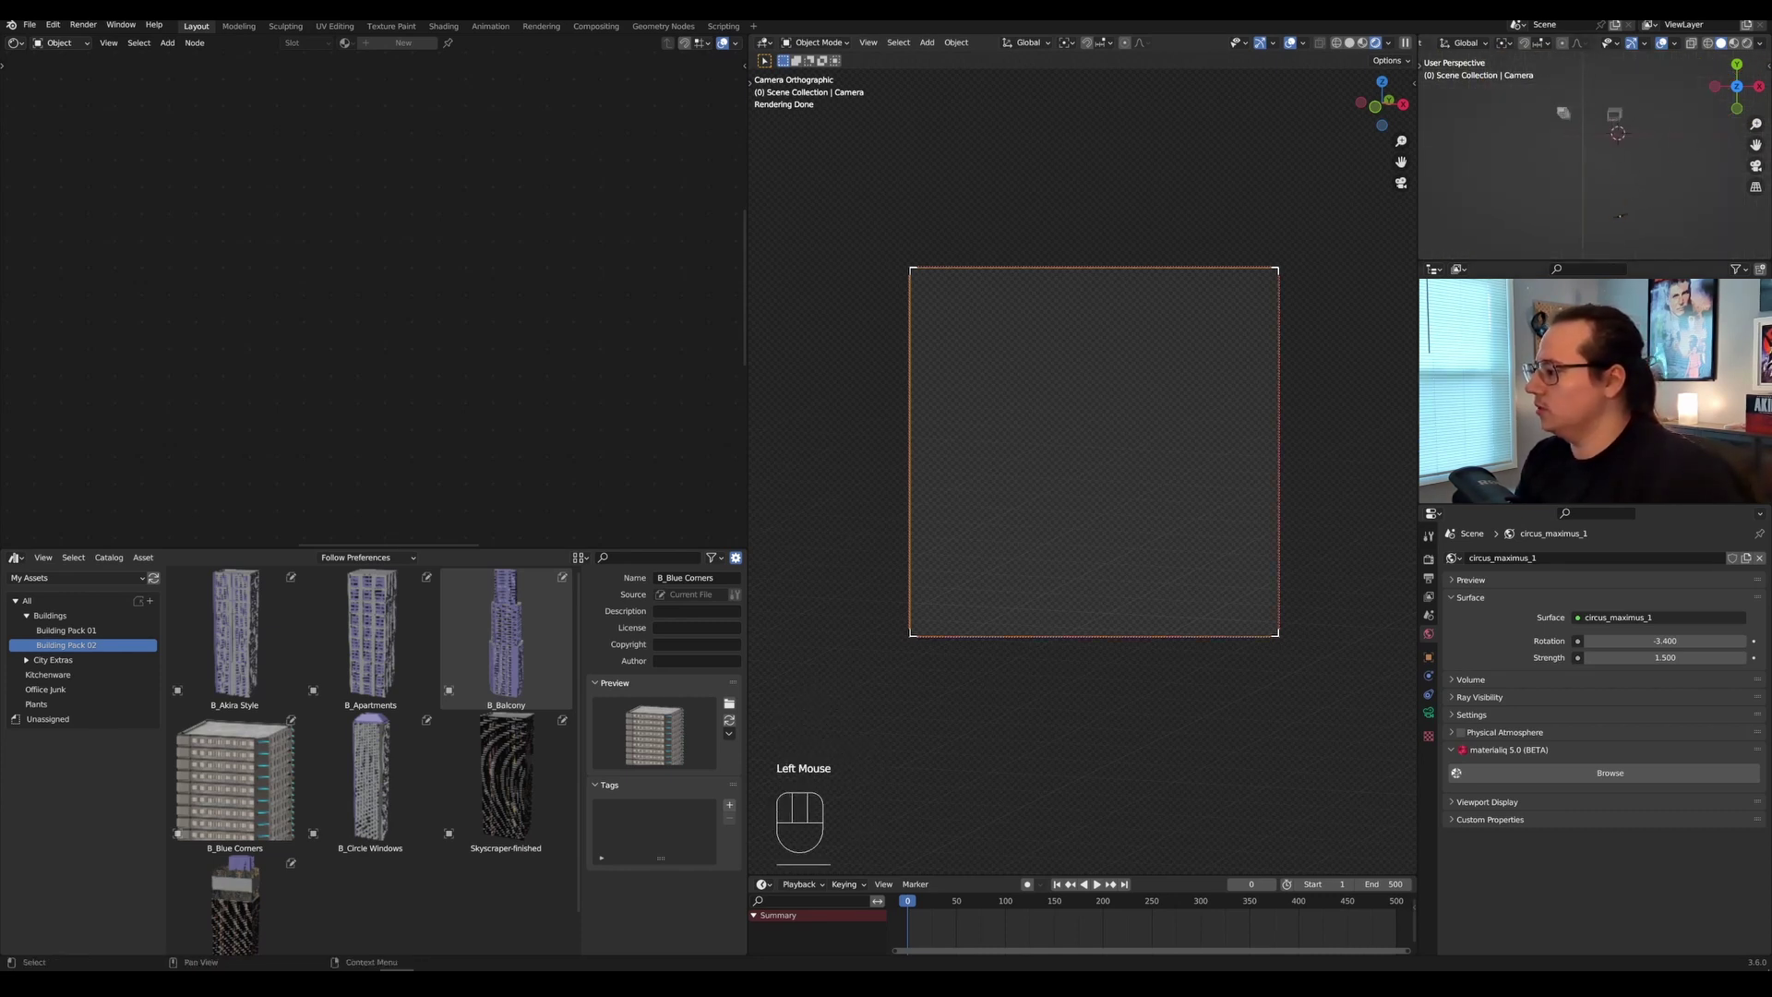
click(1604, 118)
click(1607, 116)
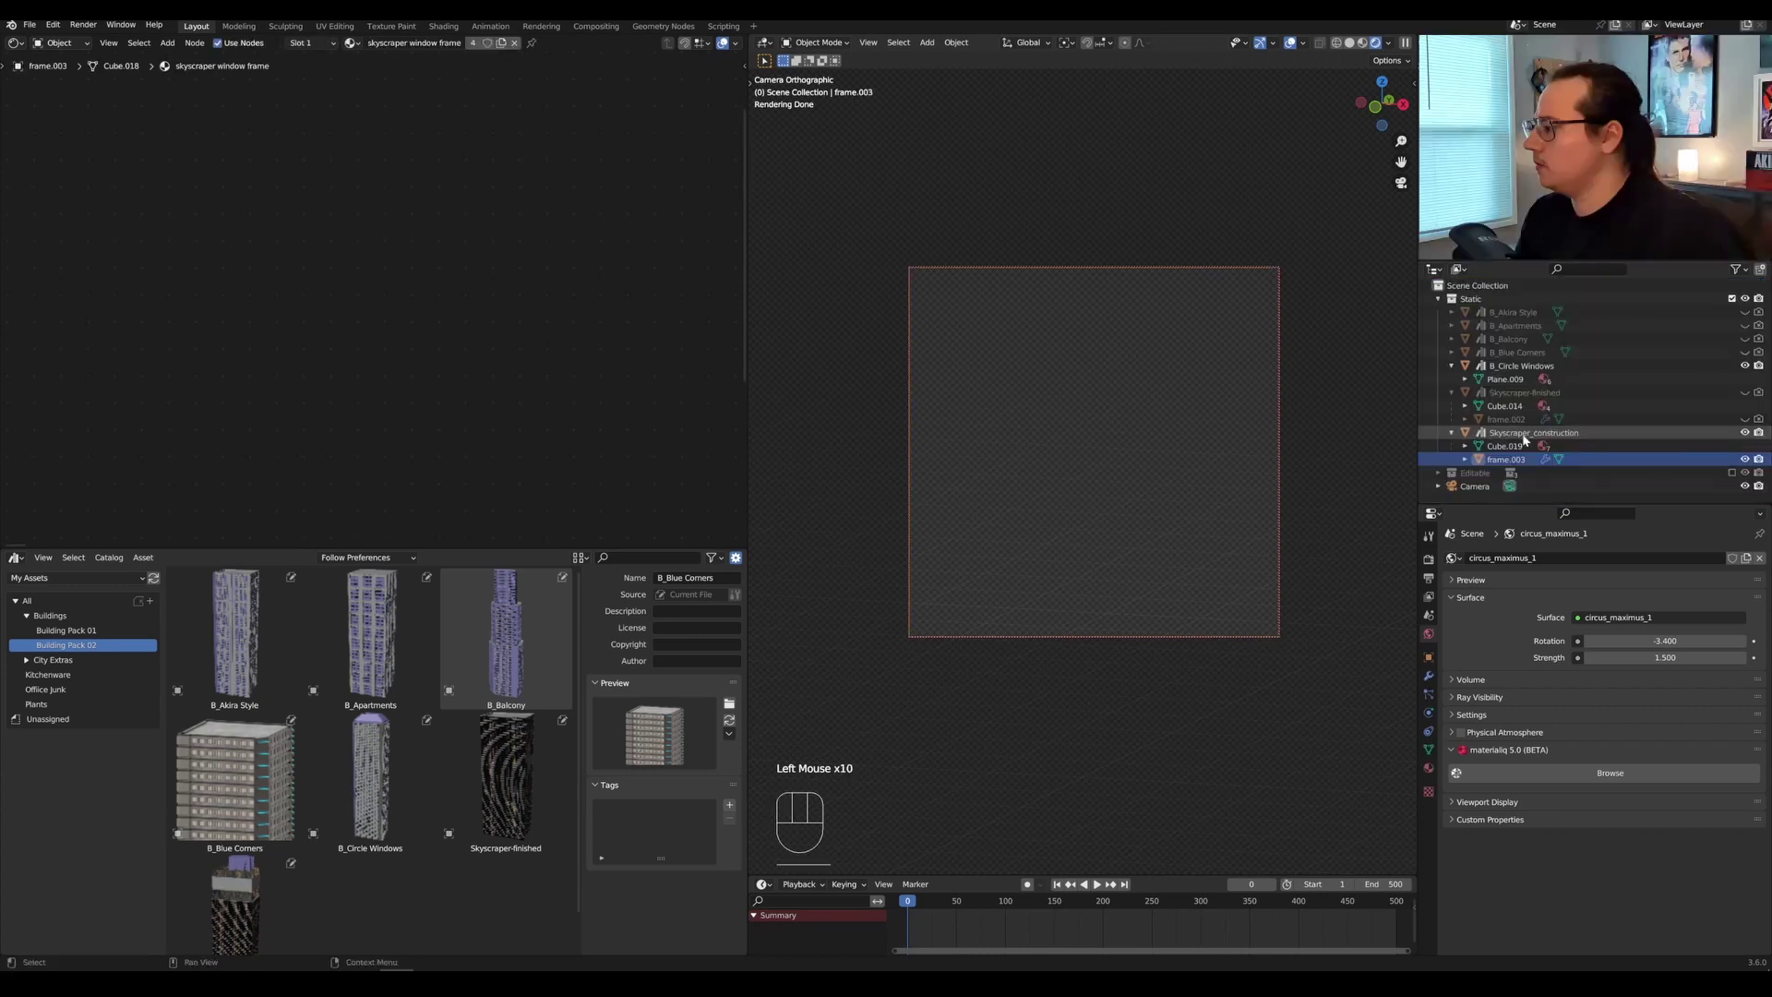
click(1515, 433)
shift+click(1511, 461)
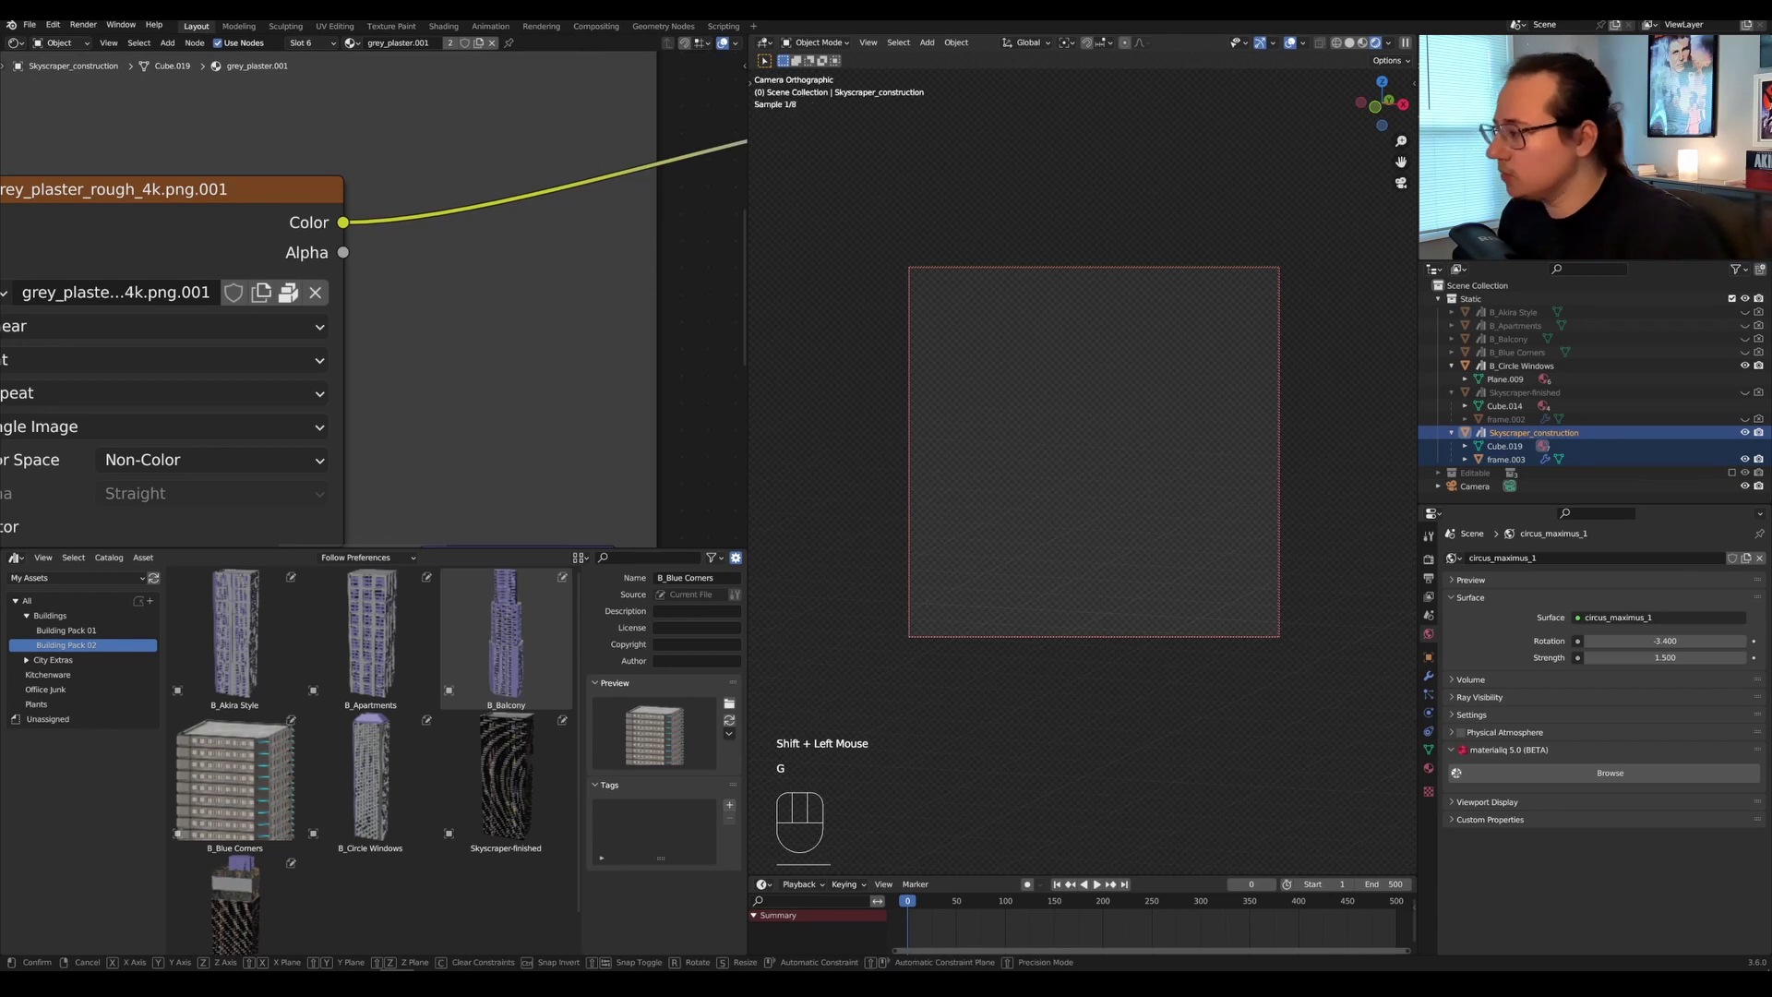
Move the Skyscraper_construction building into the camera frame, centred horizontally.
key(g)
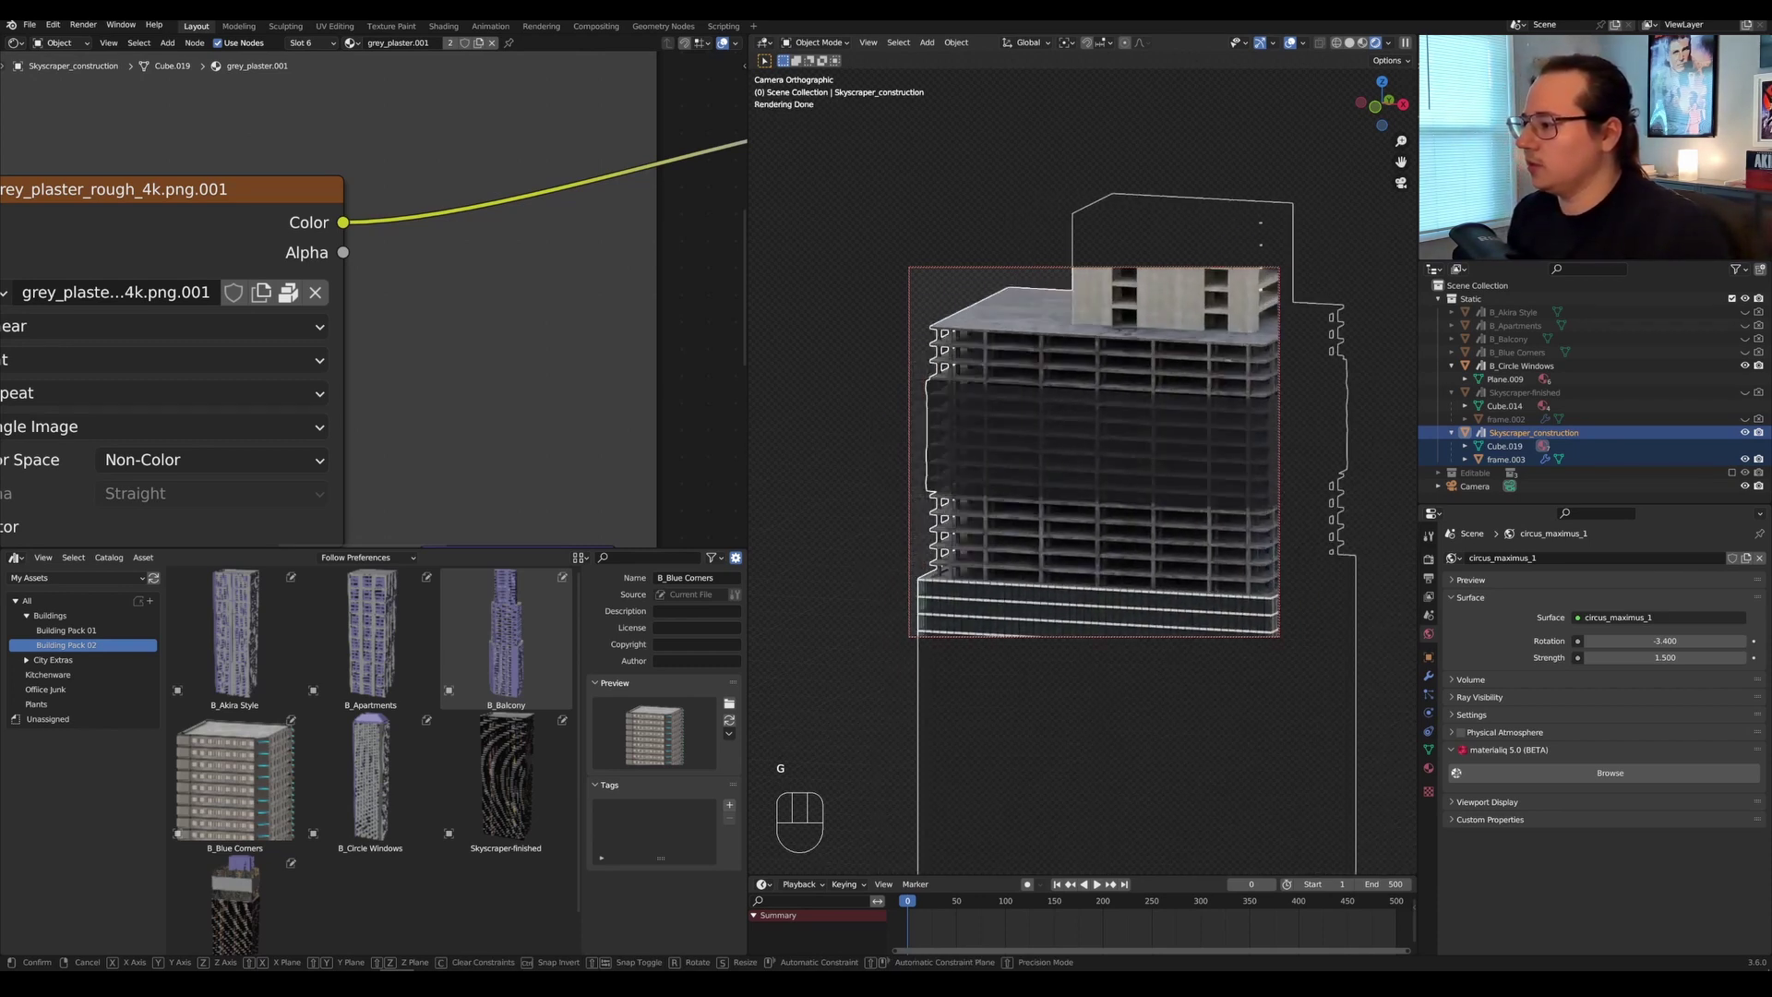
key(g)
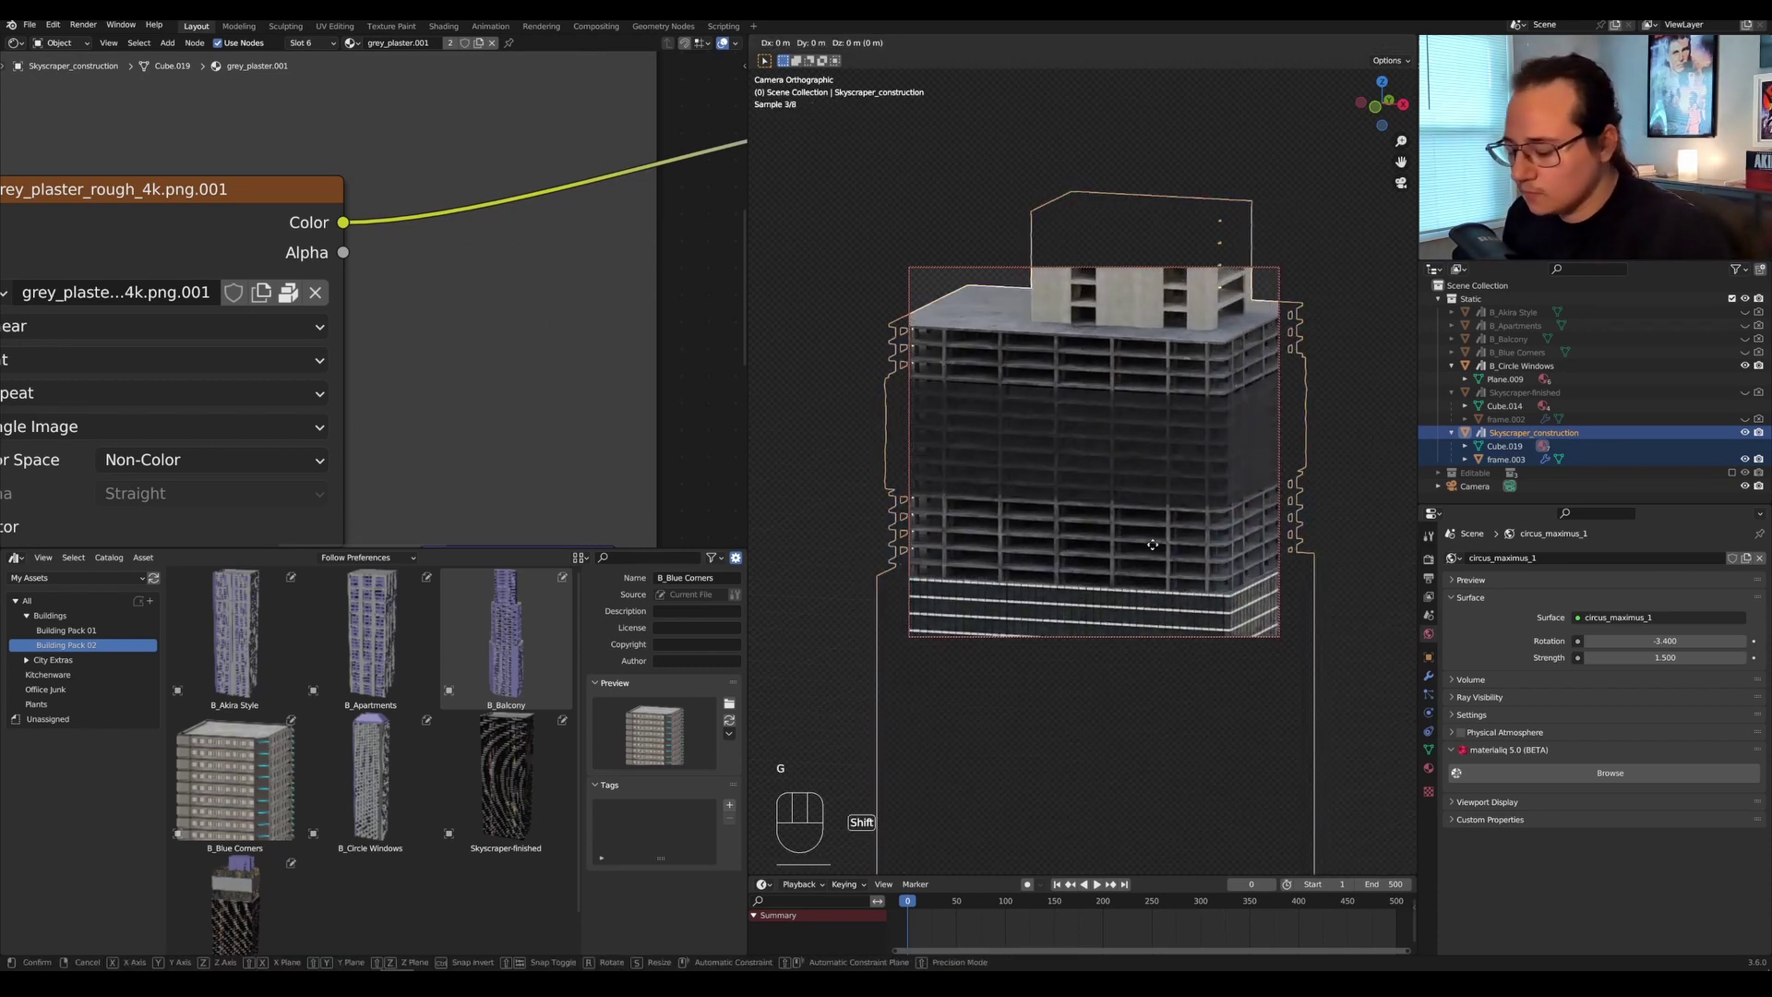
right_click(1258, 422)
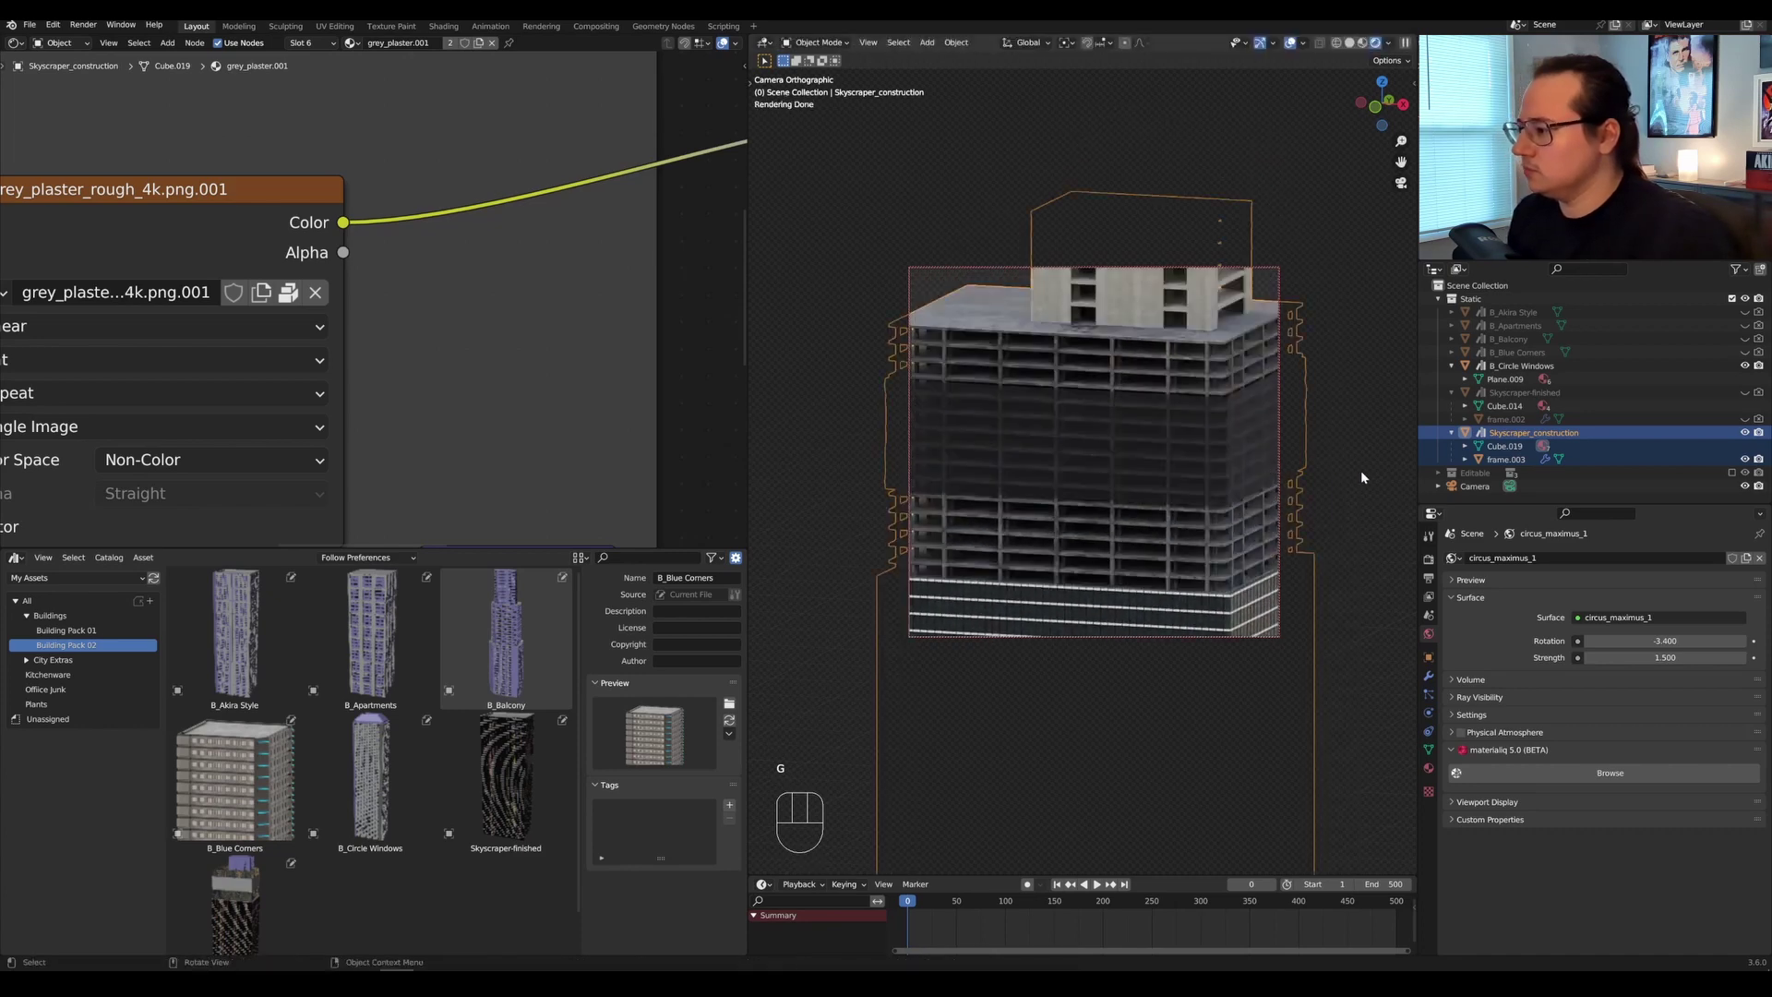
Scale Skyscraper_construction to about 0.81 and raise it along Z so its roof sits near the top of the camera frame.
key(s)
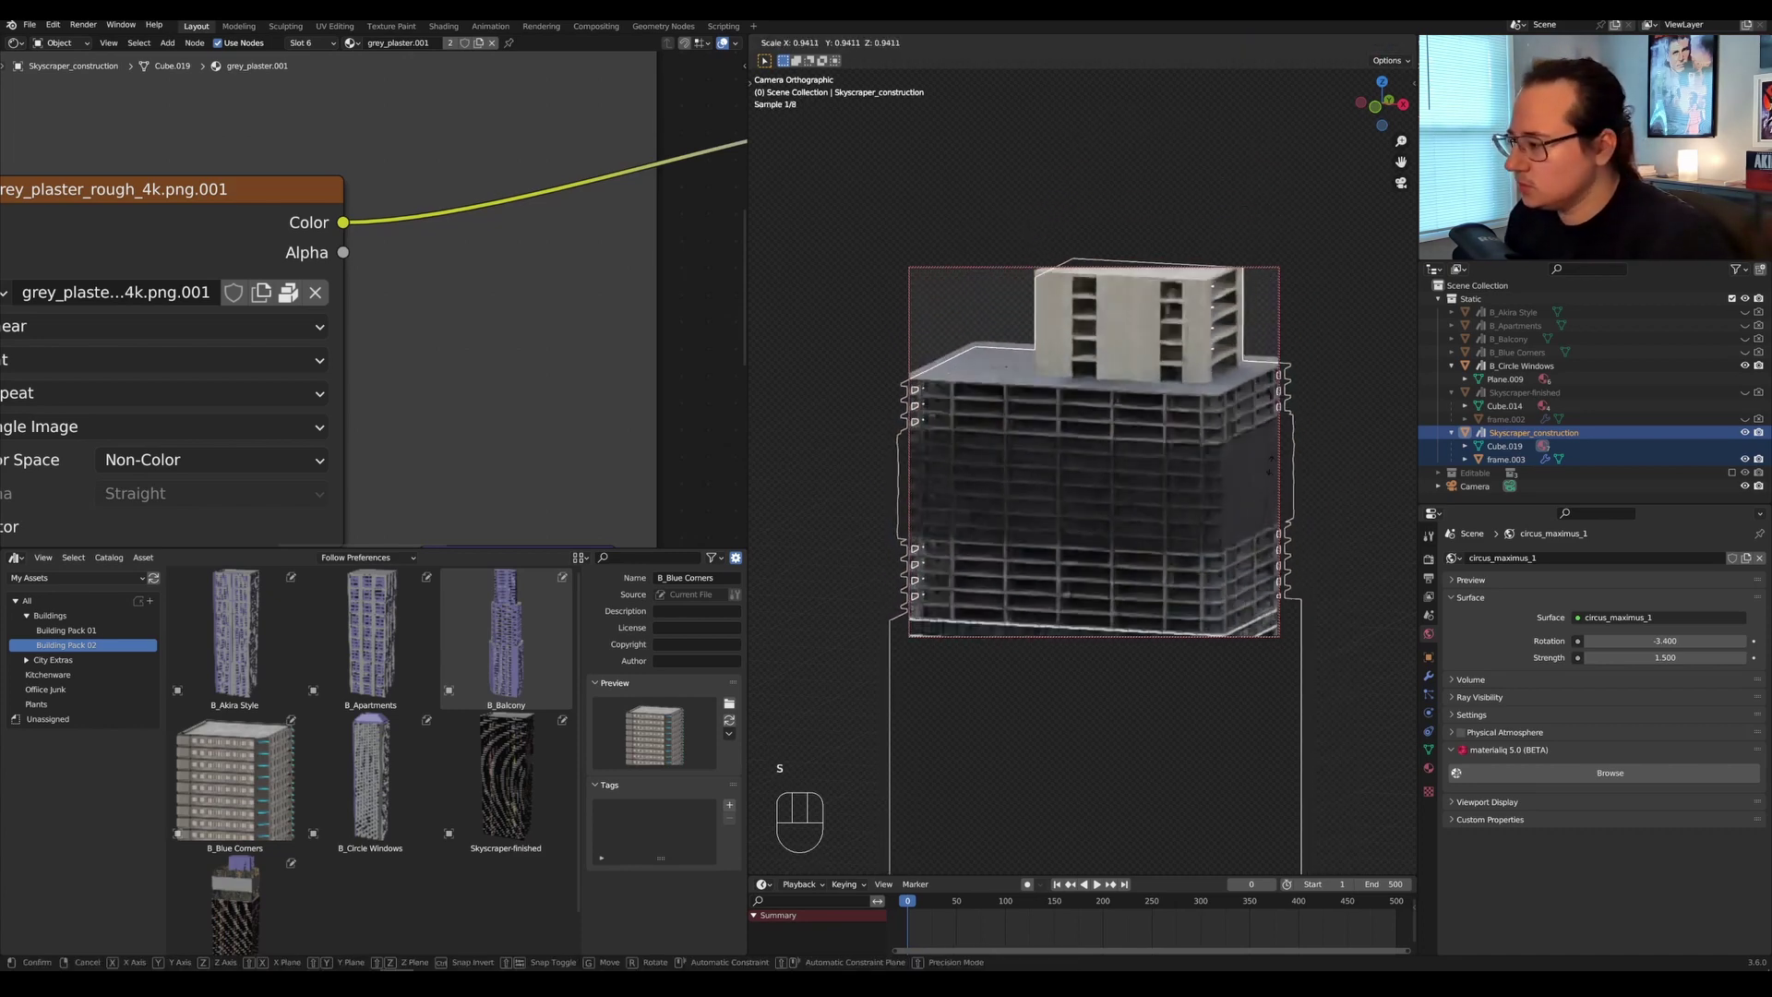
click(1206, 570)
key(g)
key(z)
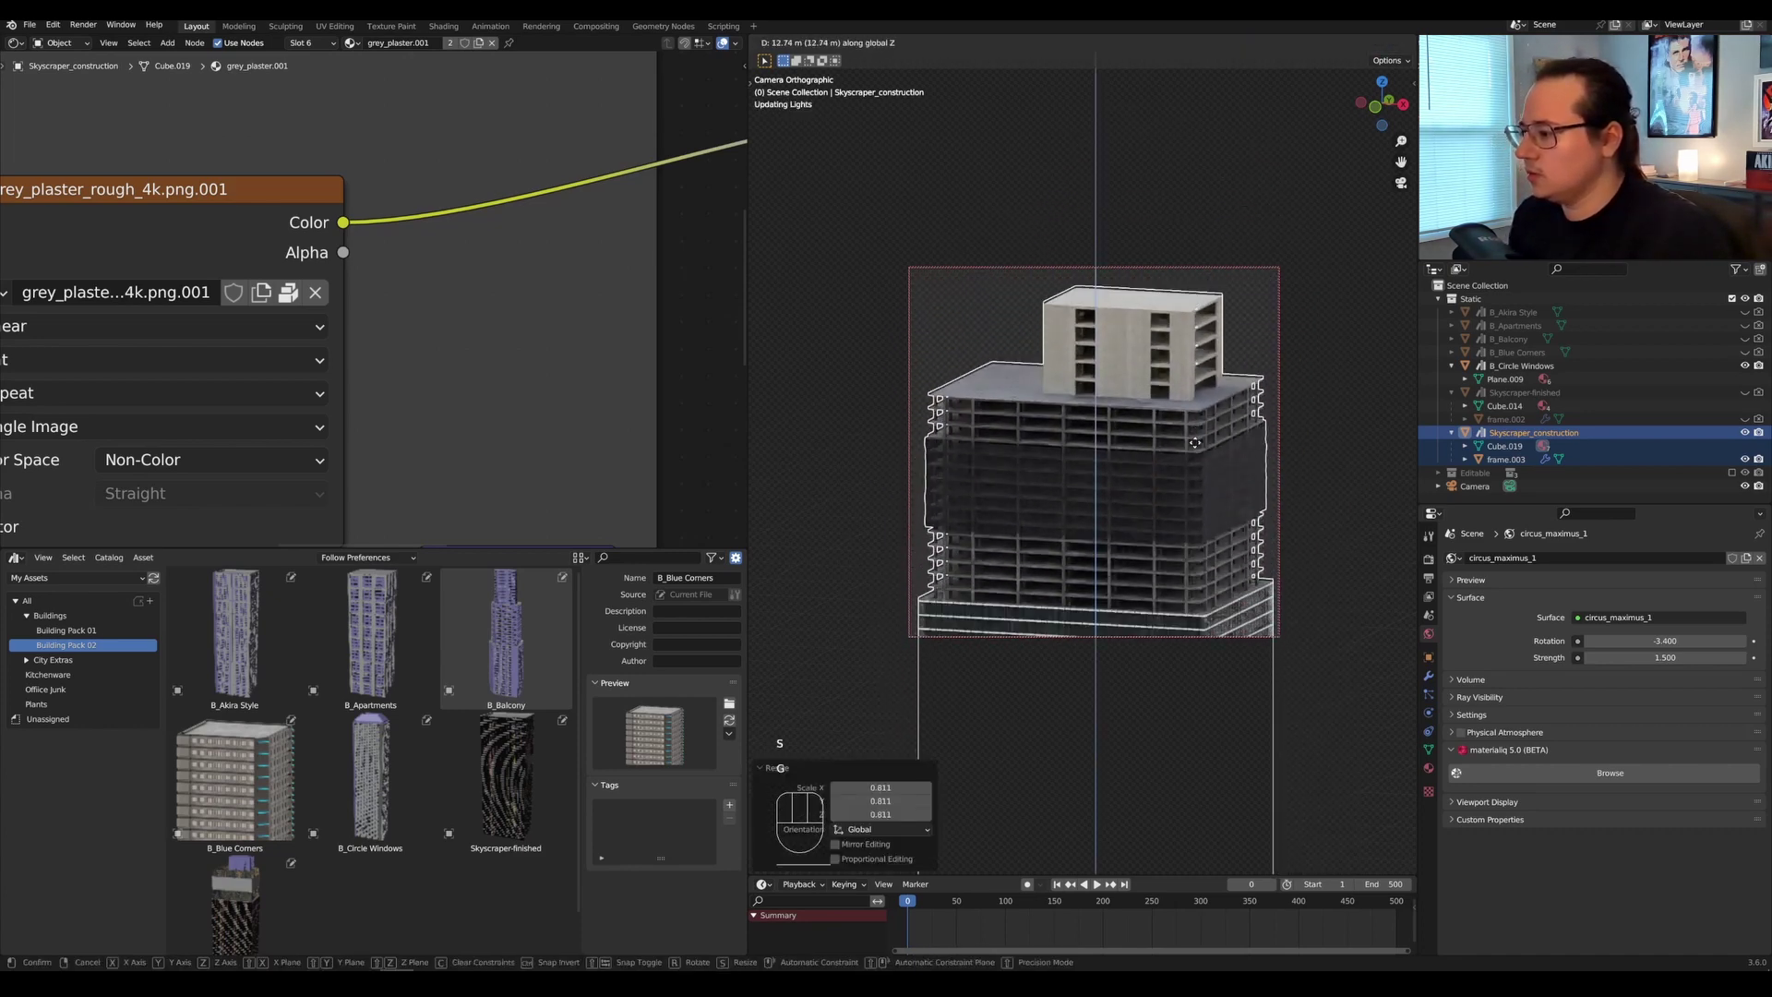
click(1205, 438)
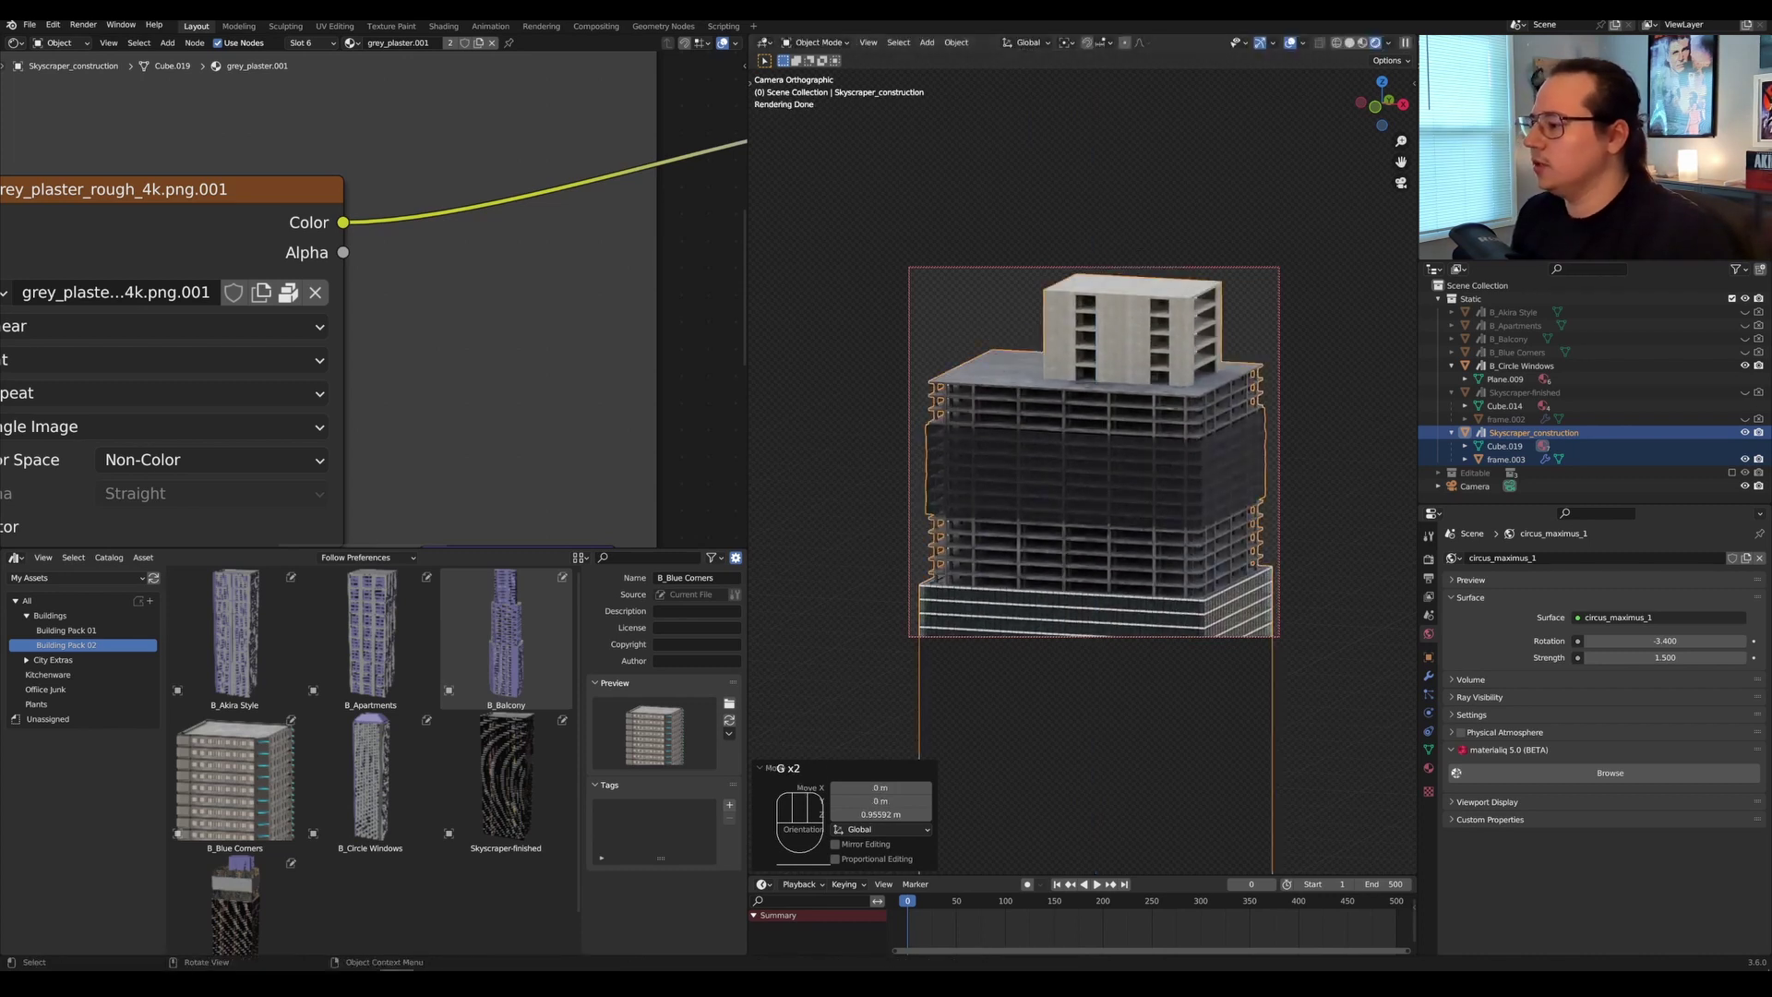
Scale Skyscraper_construction by a further 0.9 or so, raise it along Z within the camera frame, and deselect it.
shift+middle_click(1094, 443)
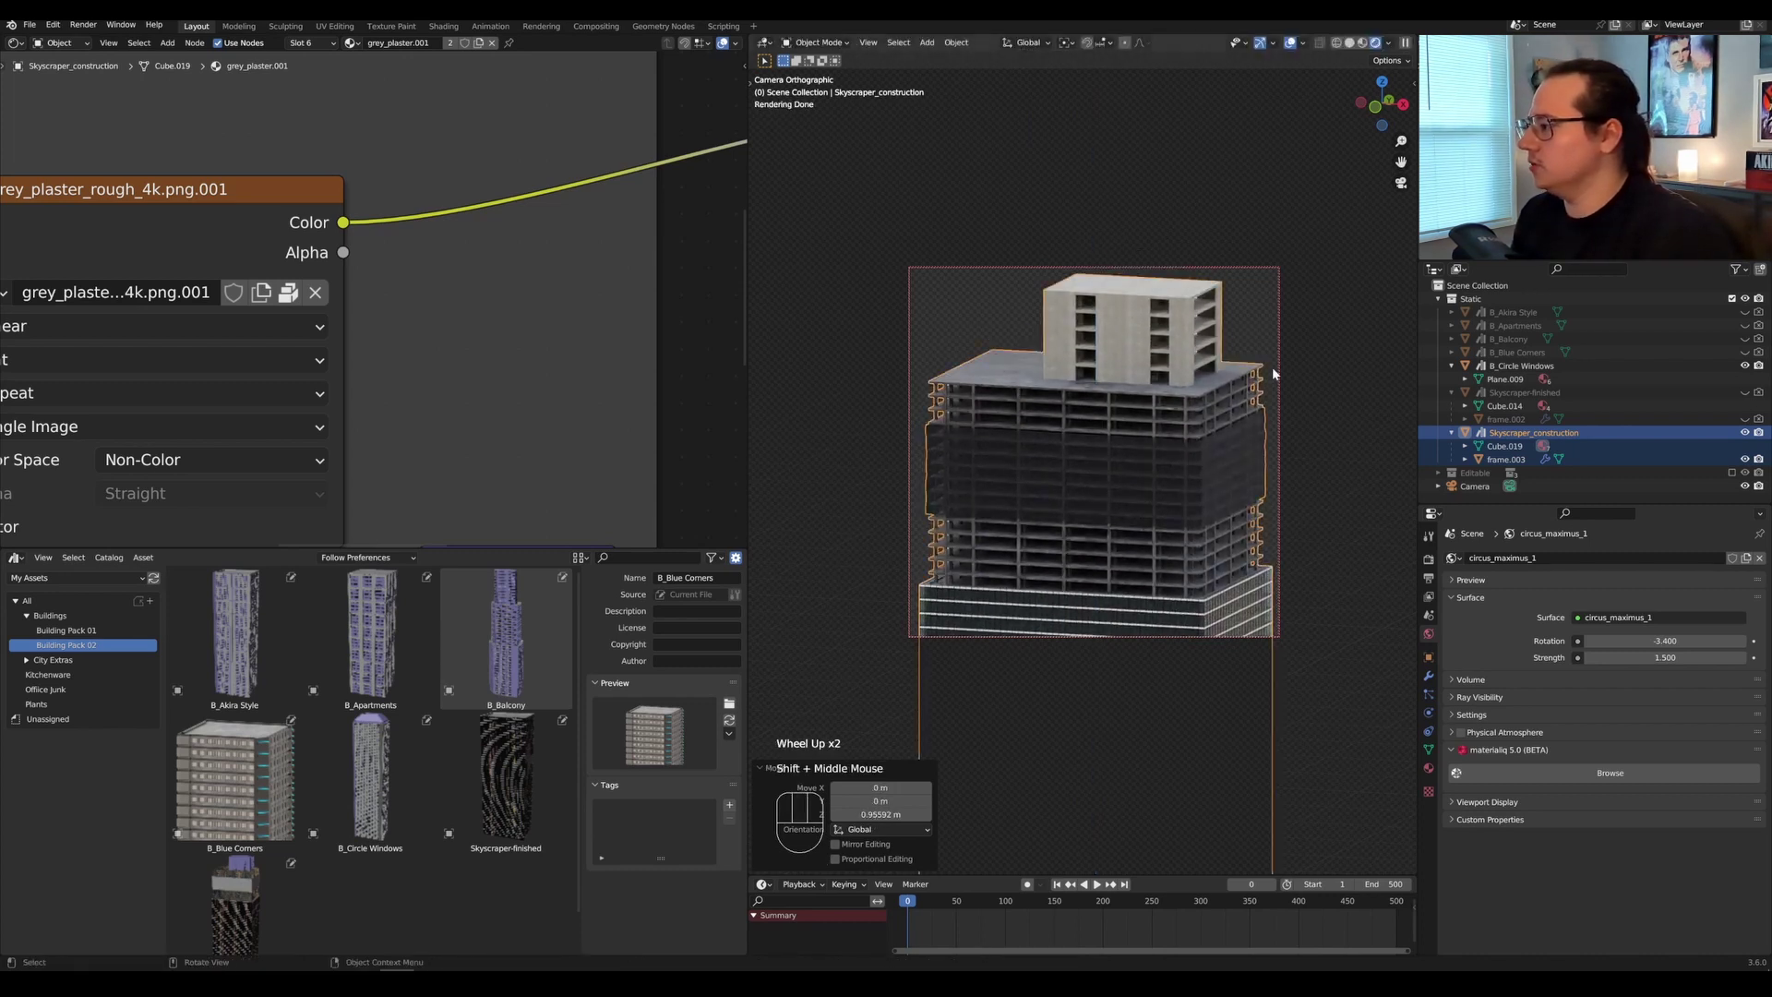
key(s)
key(s)
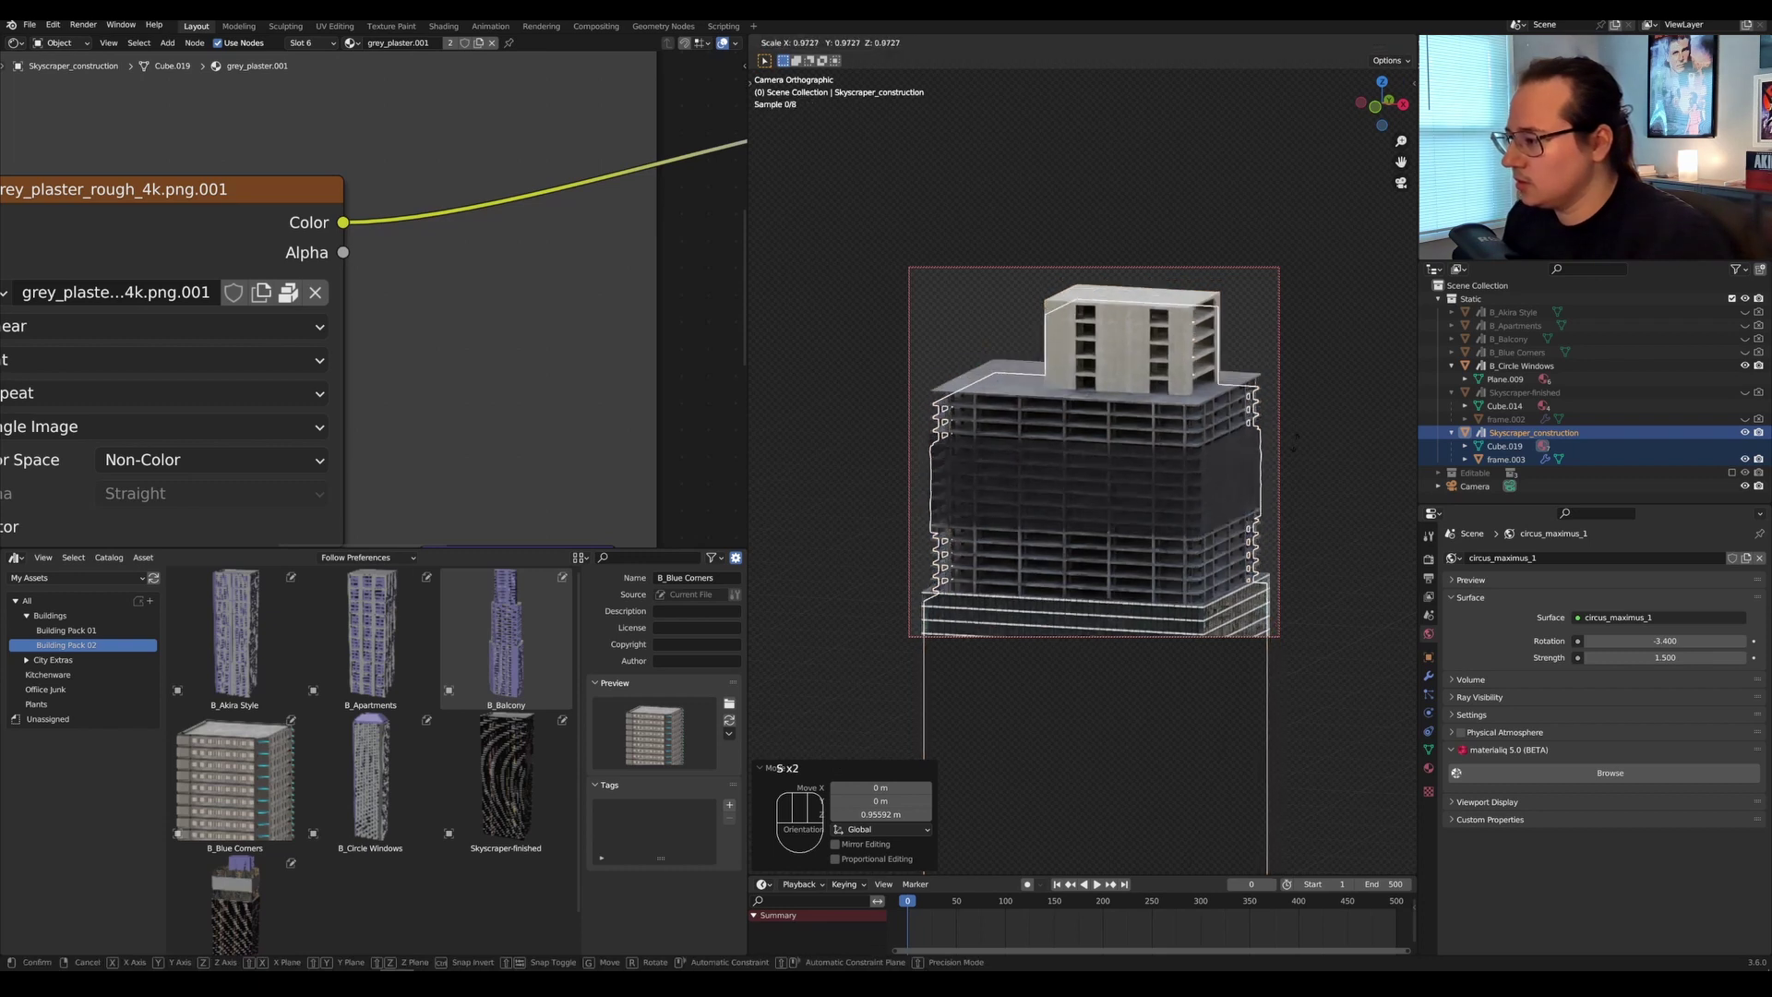
click(1266, 491)
key(g)
key(z)
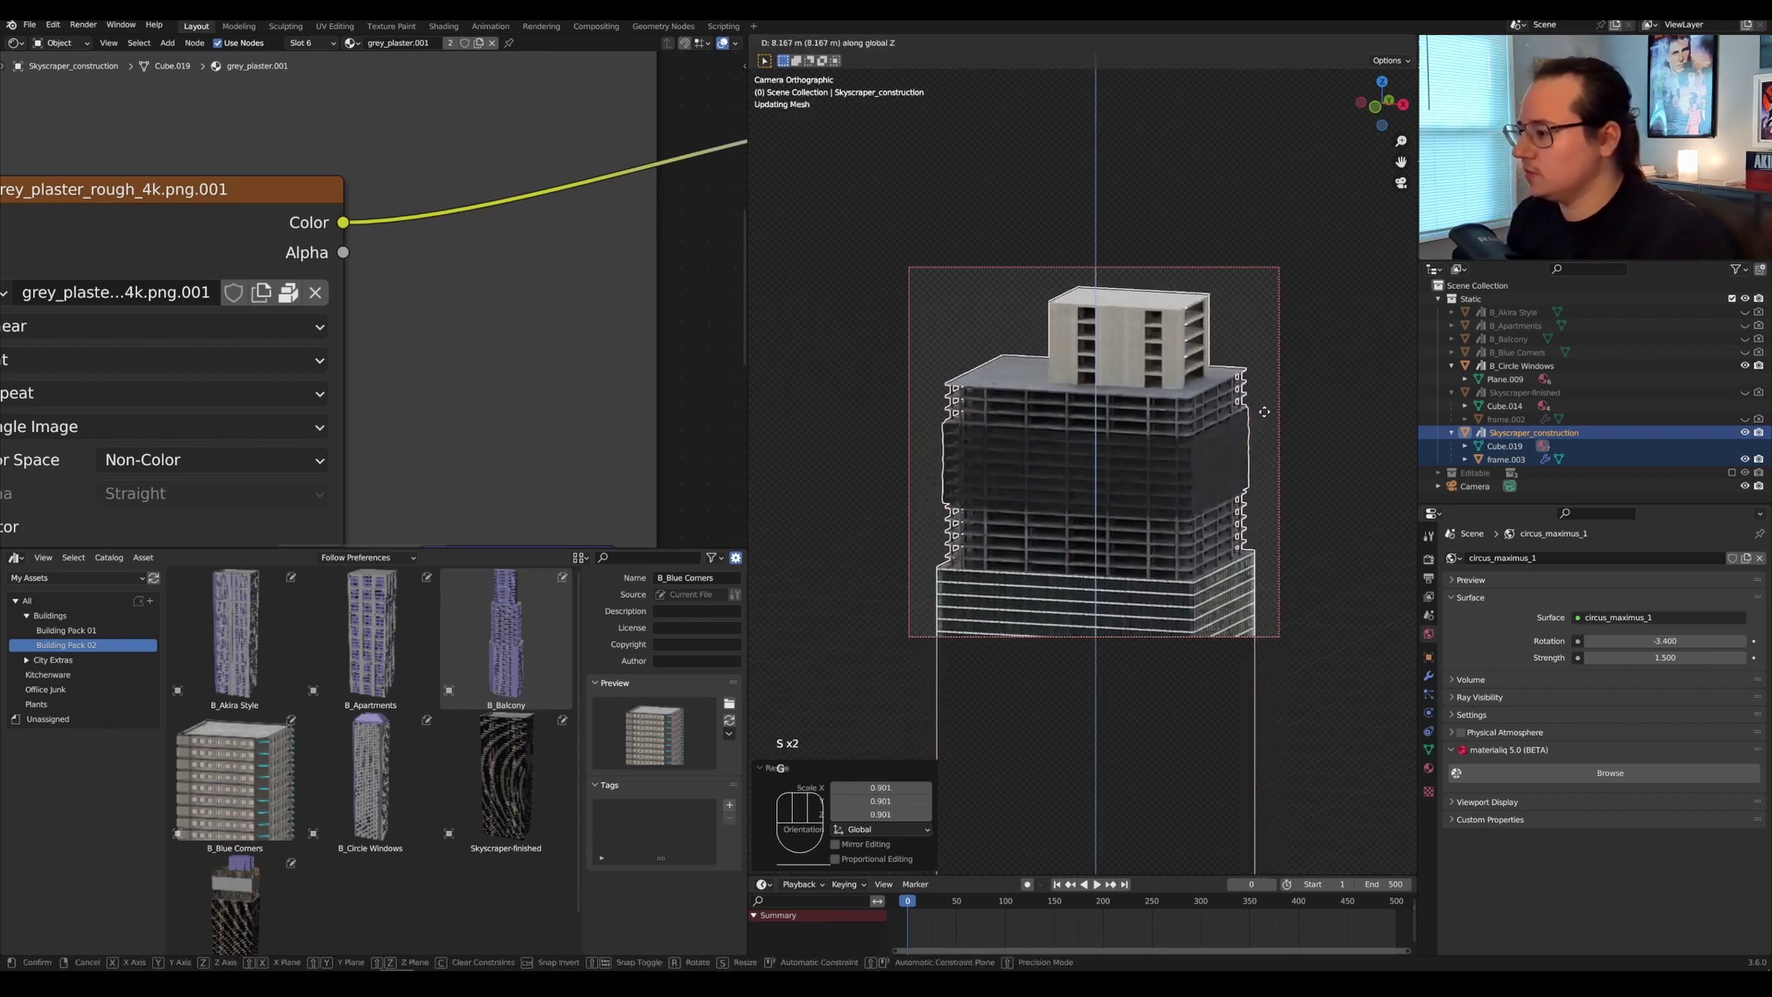
click(1309, 403)
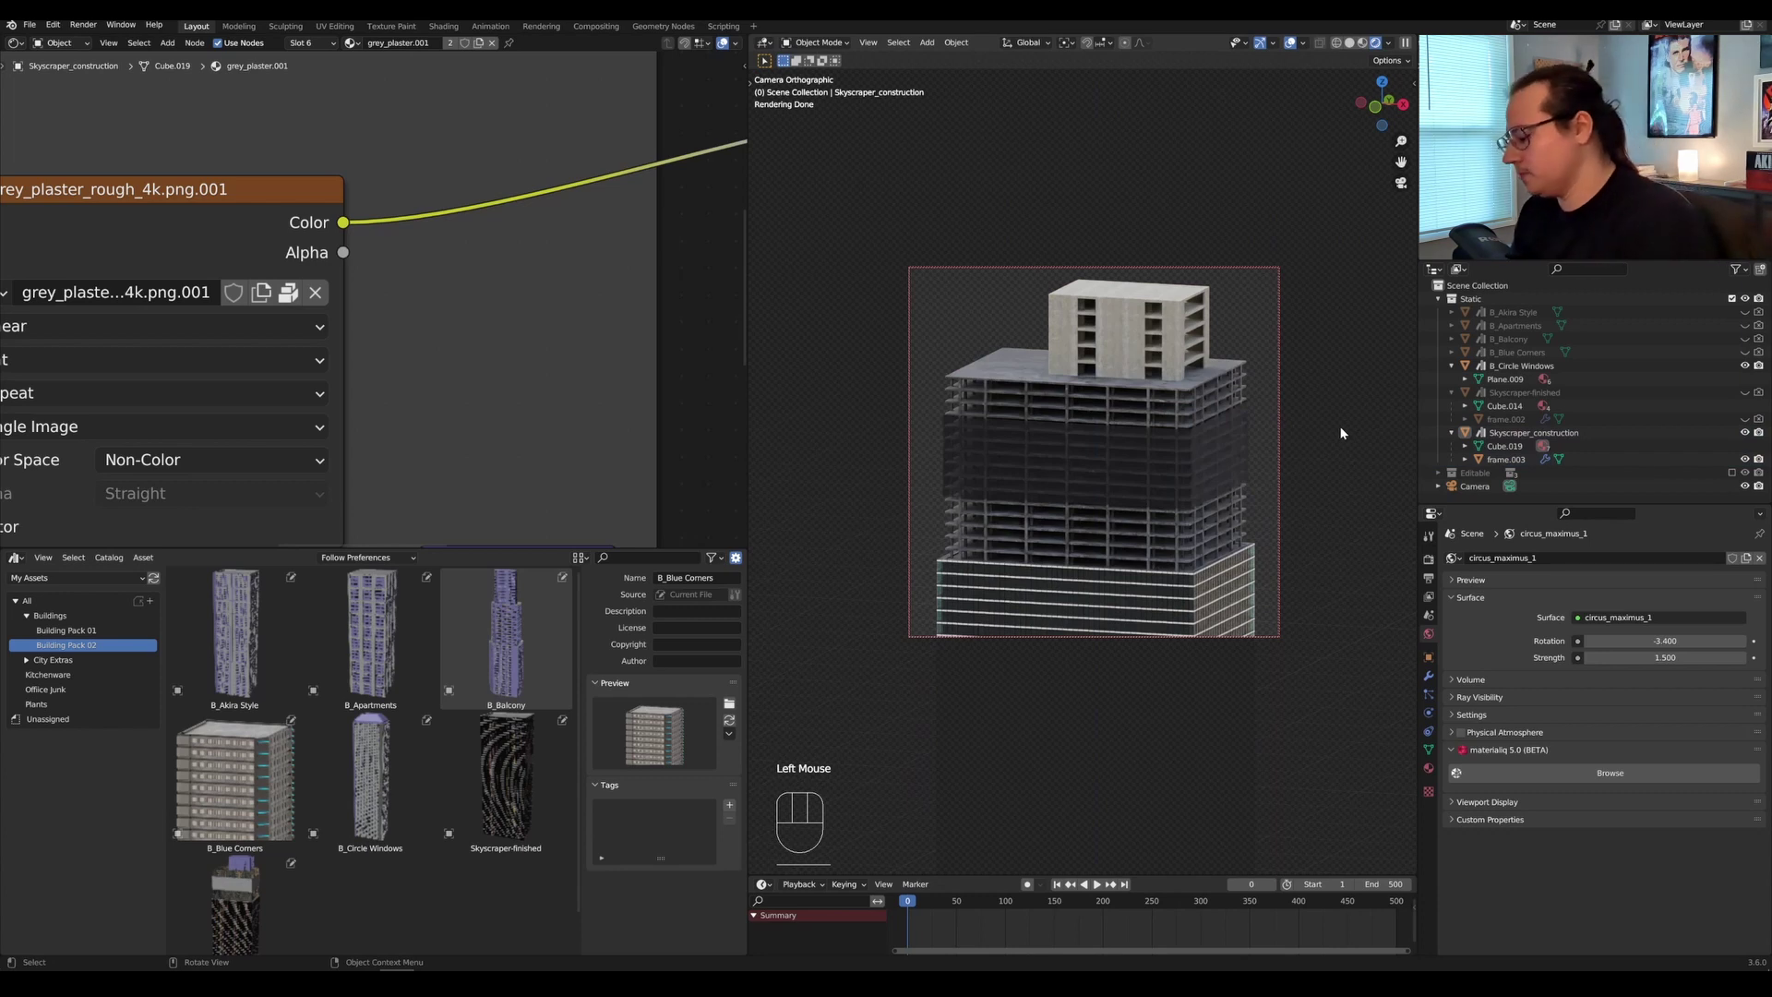
Render the Skyscraper_construction view and save the image as skyscraper-2.png in the Thumbnails folder.
key(F12)
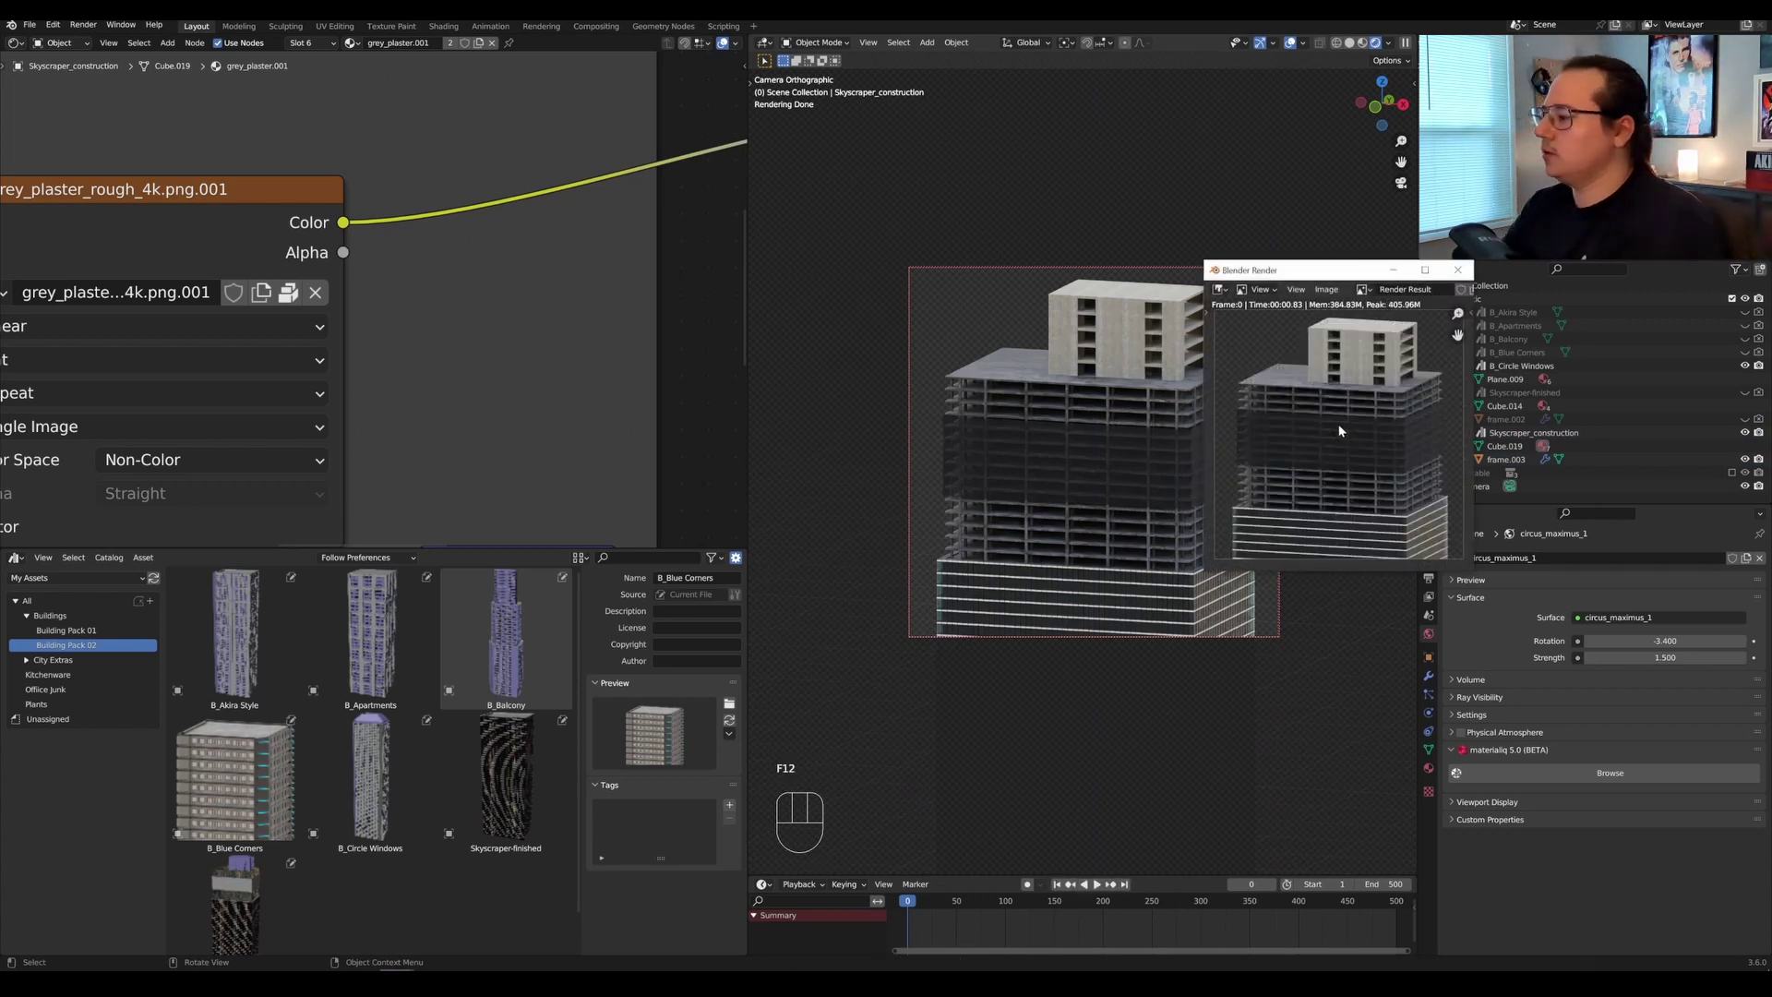
click(1325, 290)
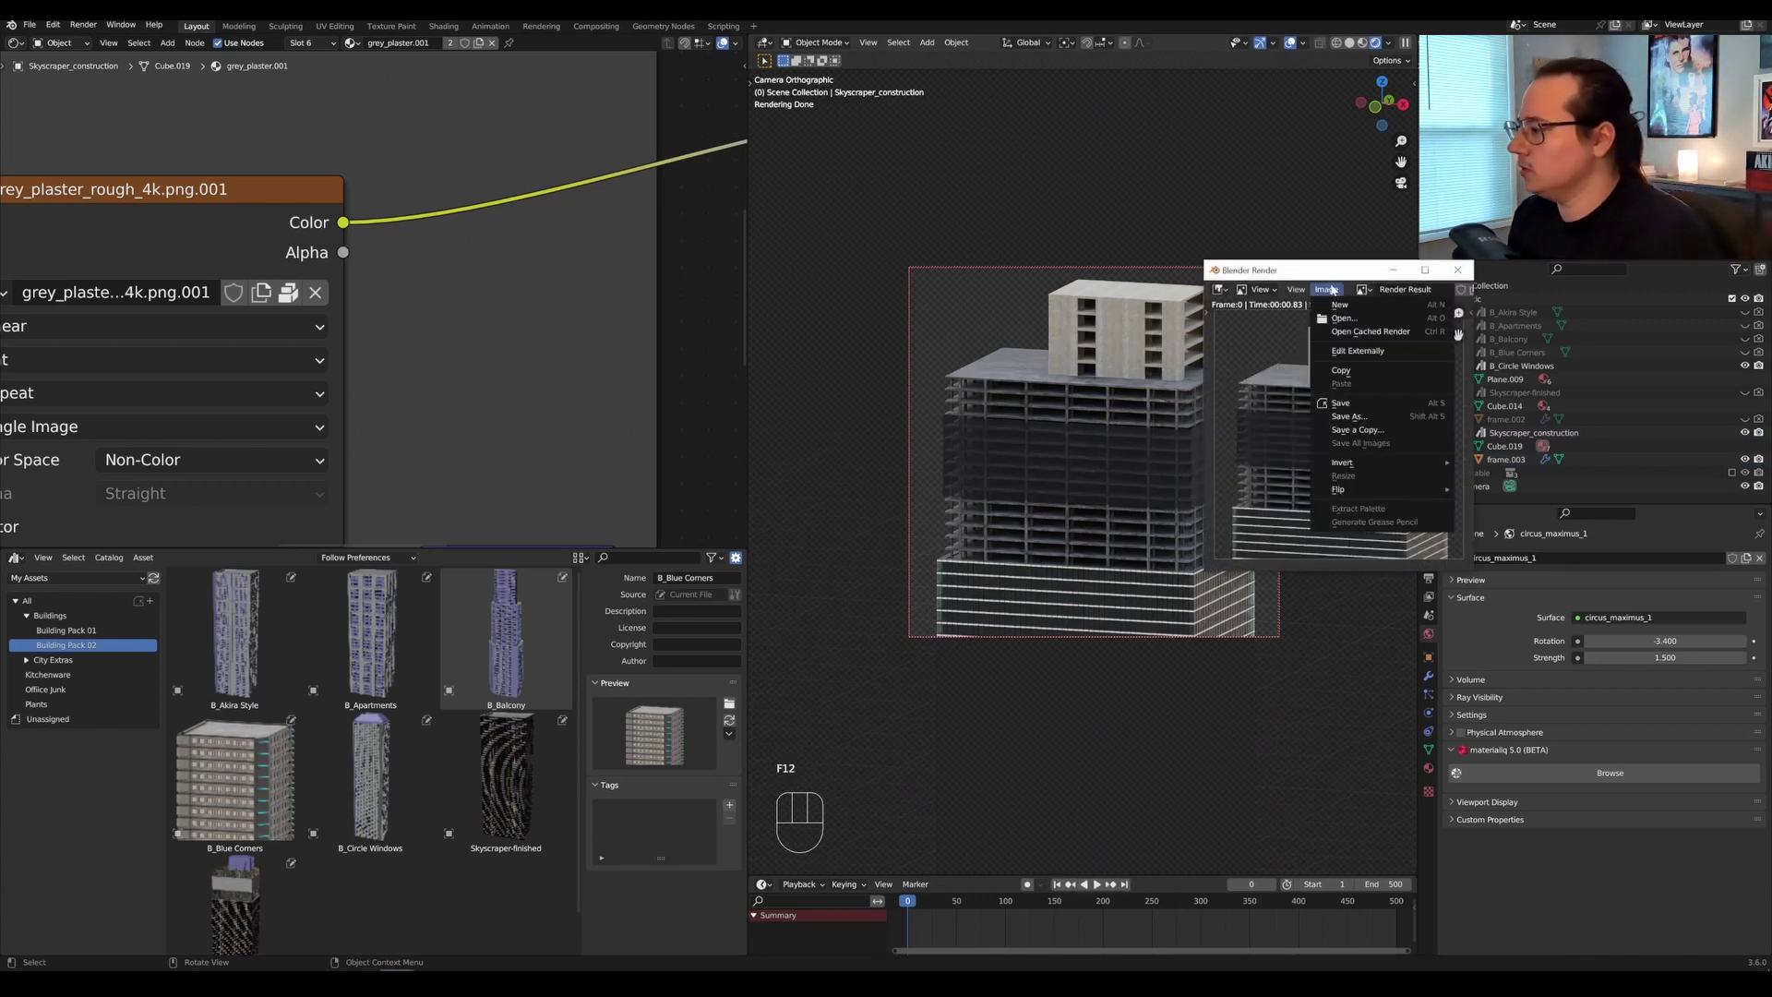
click(1339, 419)
click(1200, 301)
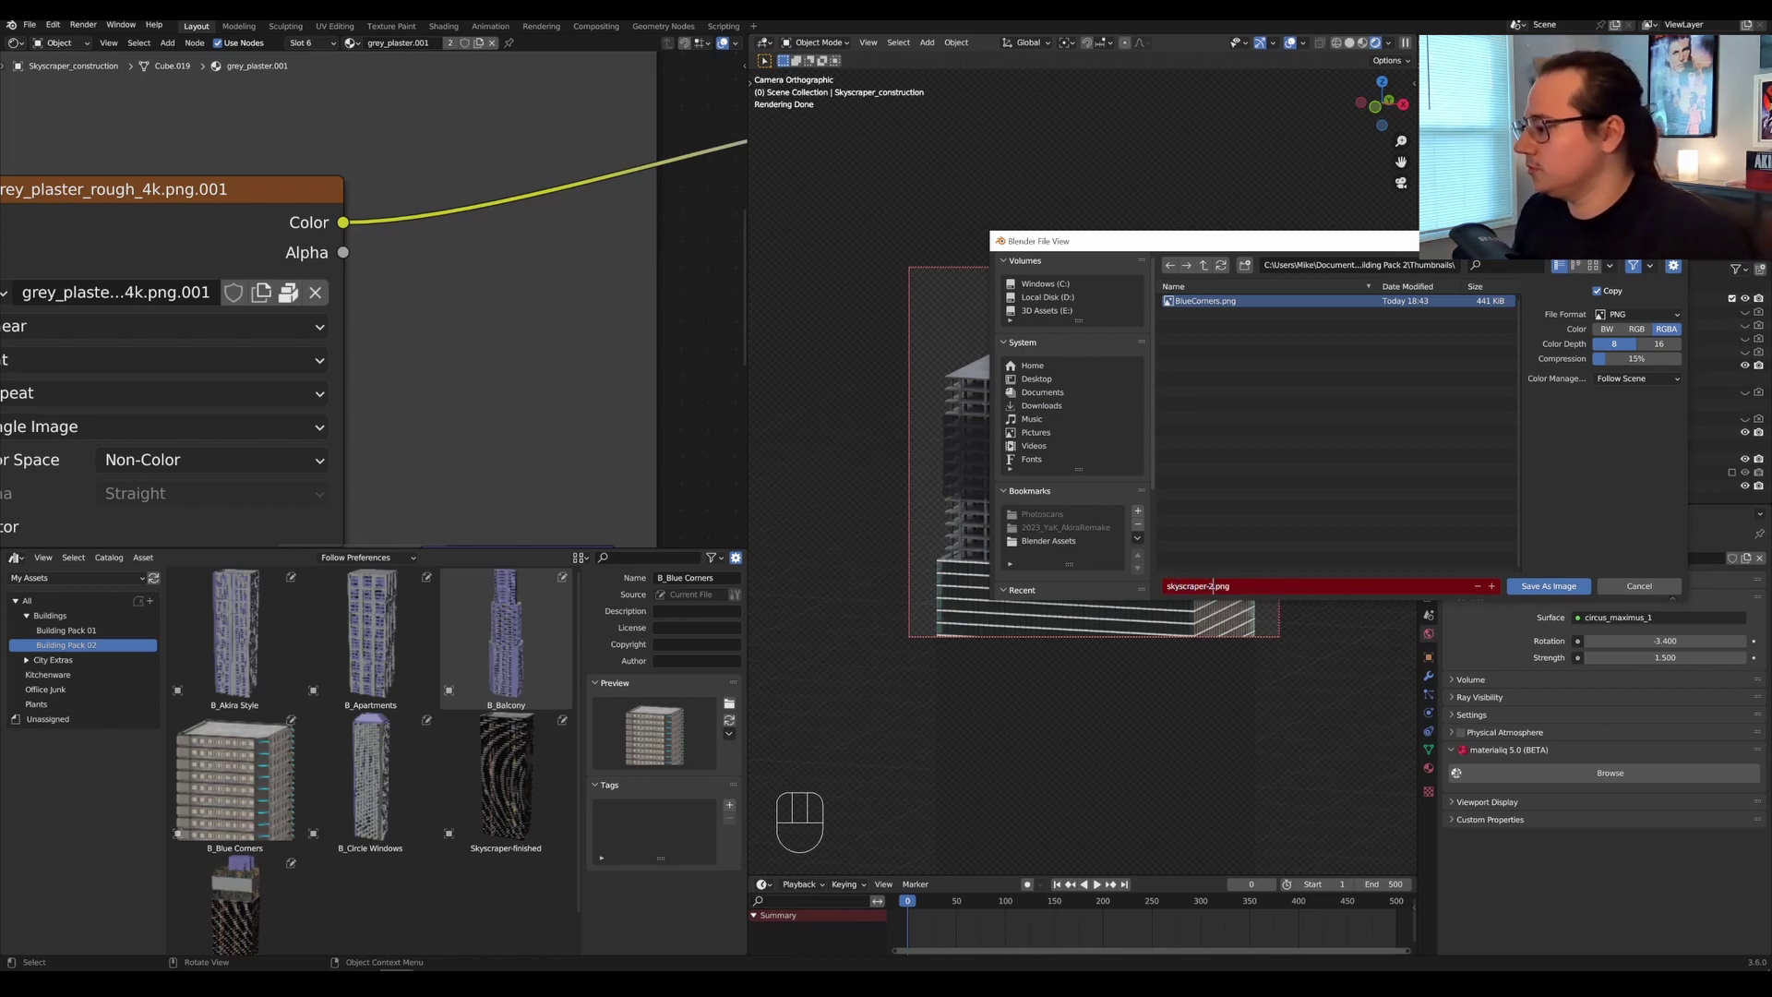
click(1549, 586)
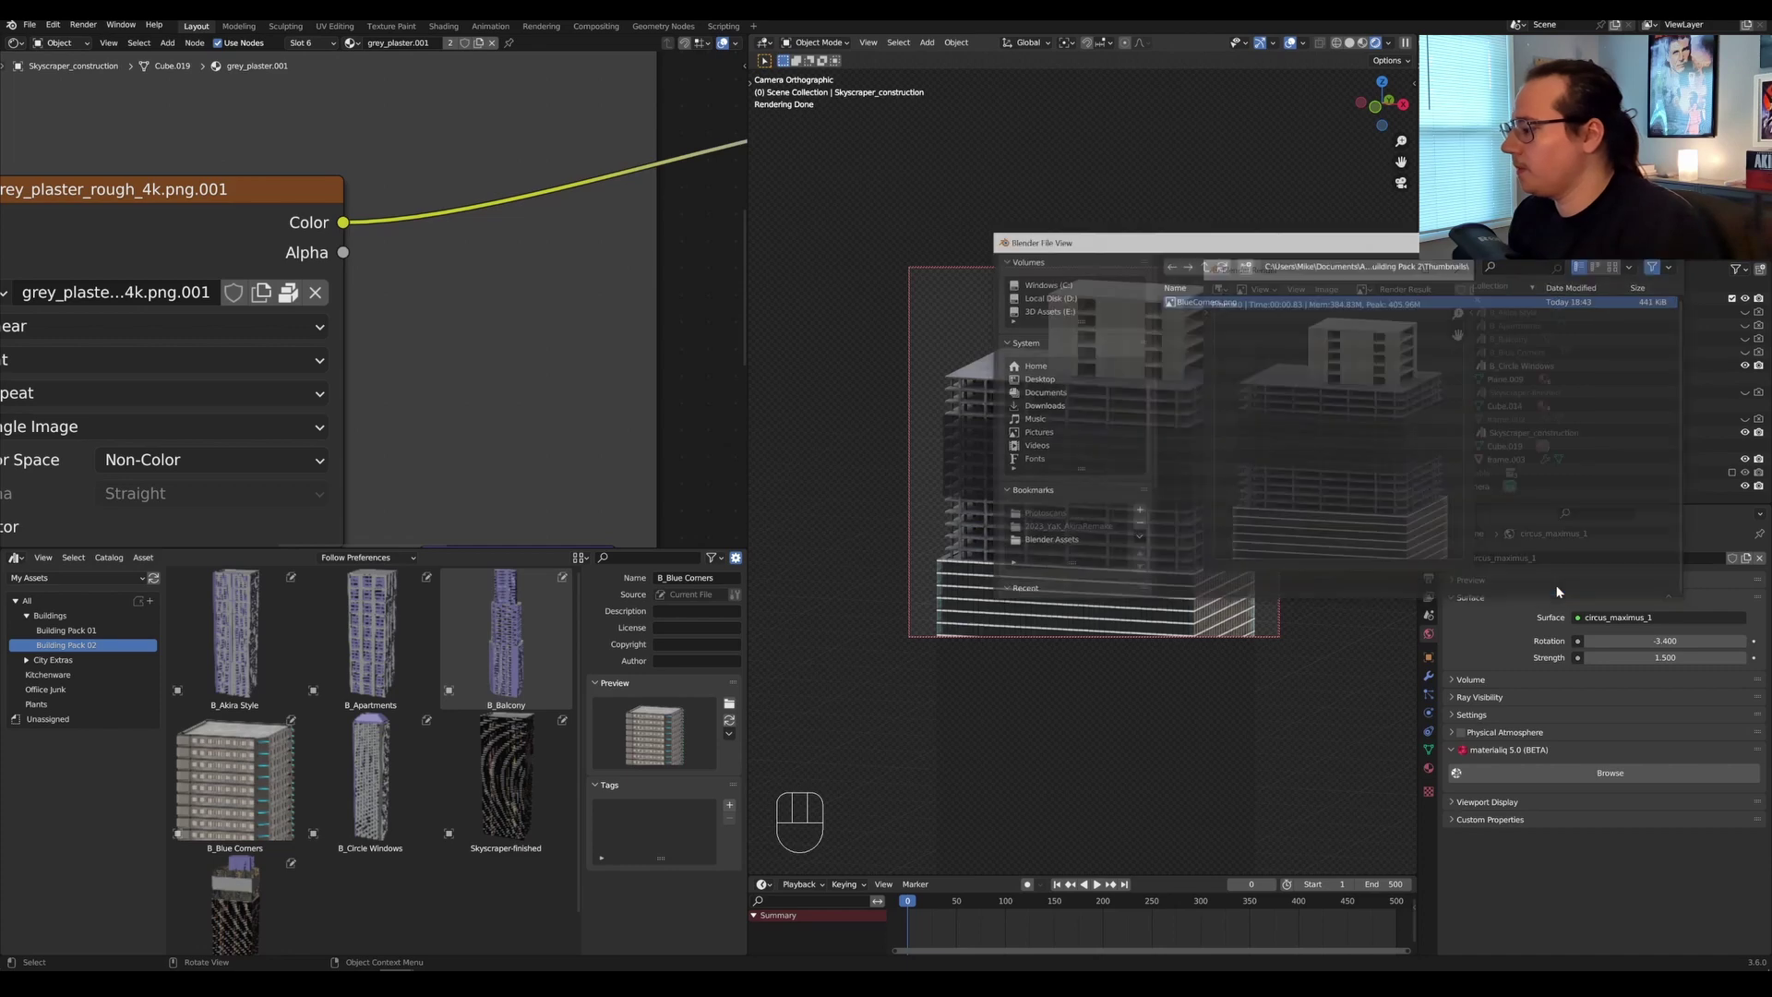
Load skyscraper-2.png as the custom preview of the Skyscraper_construction asset.
click(518, 760)
scroll(318, 853, down, 1)
click(277, 863)
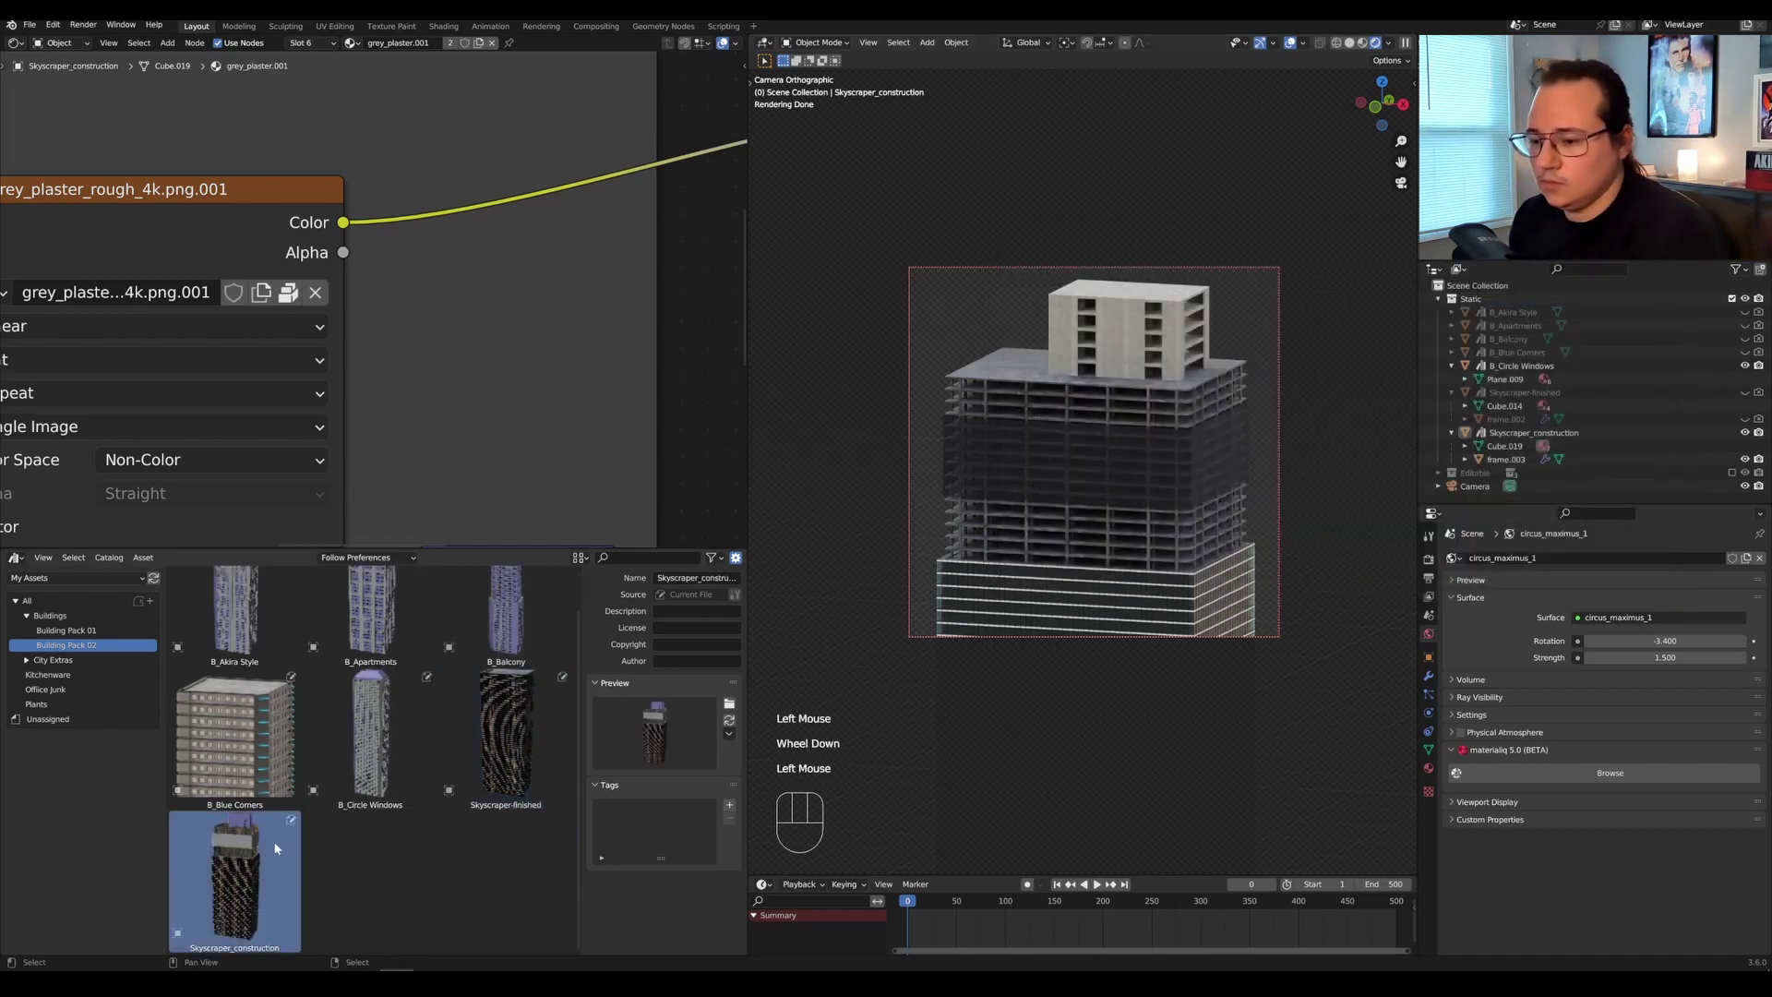
click(730, 705)
double_click(770, 381)
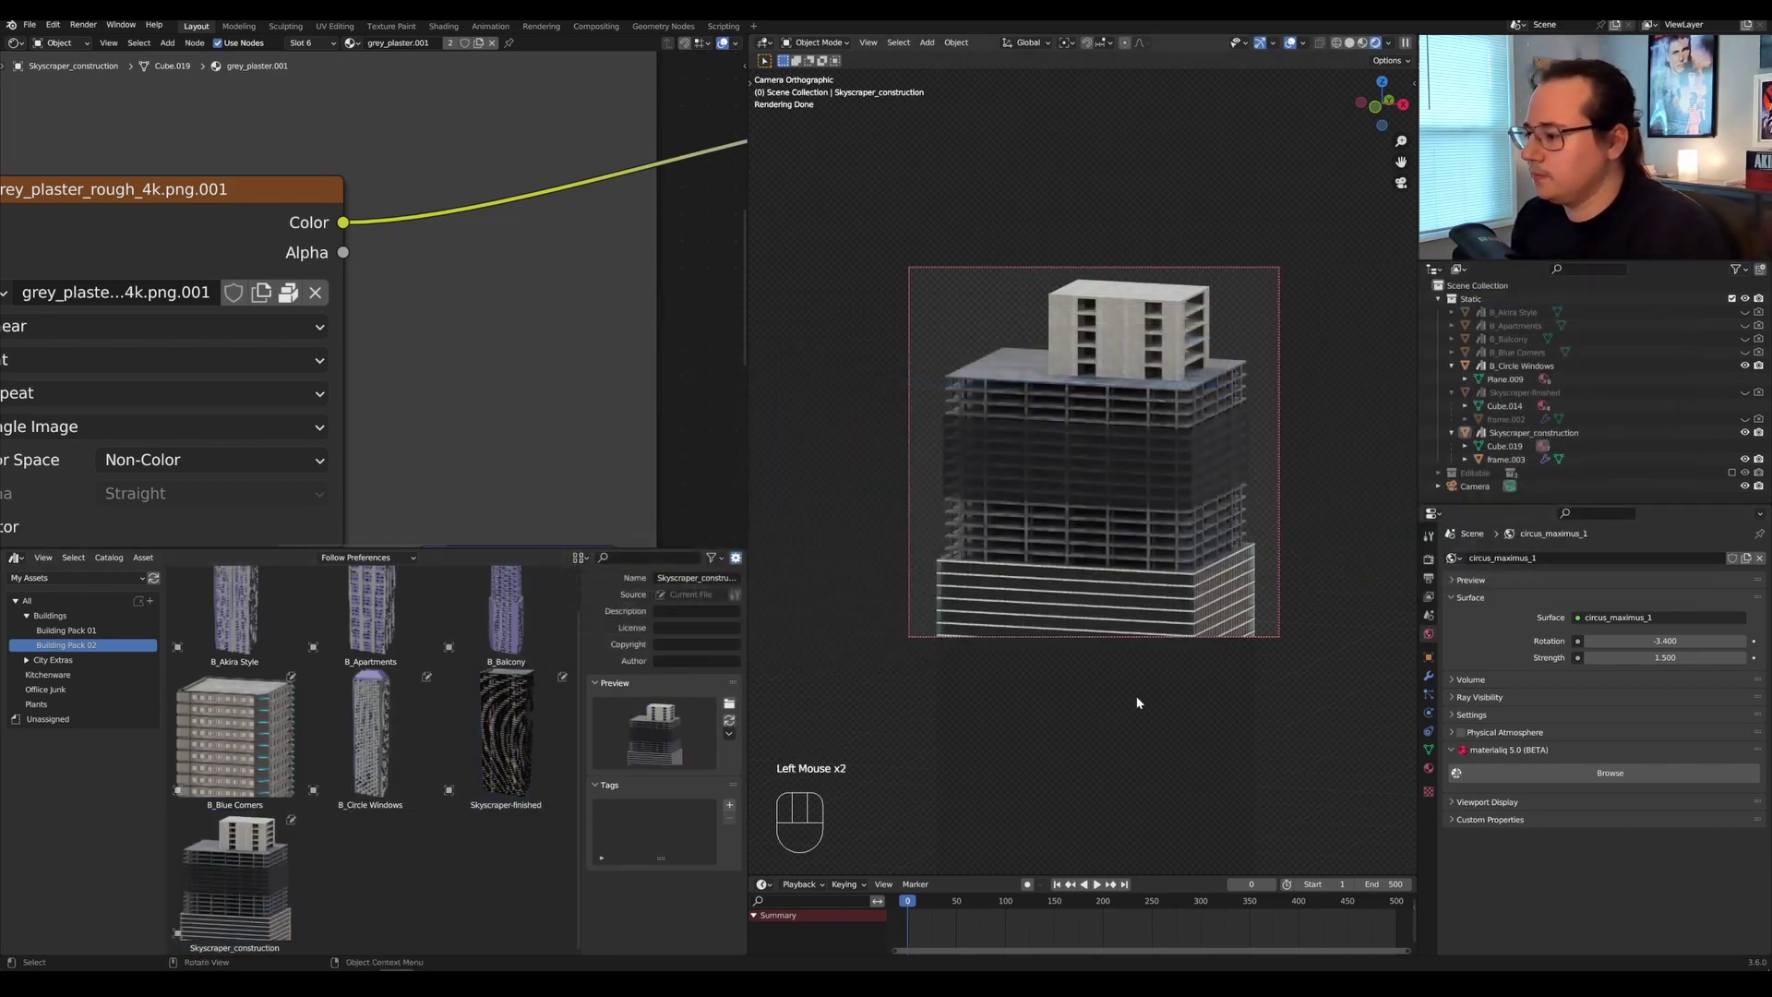
Undo the moves and scalings of Skyscraper_construction back to its original placement outside the camera frame.
scroll(281, 862, down, 2)
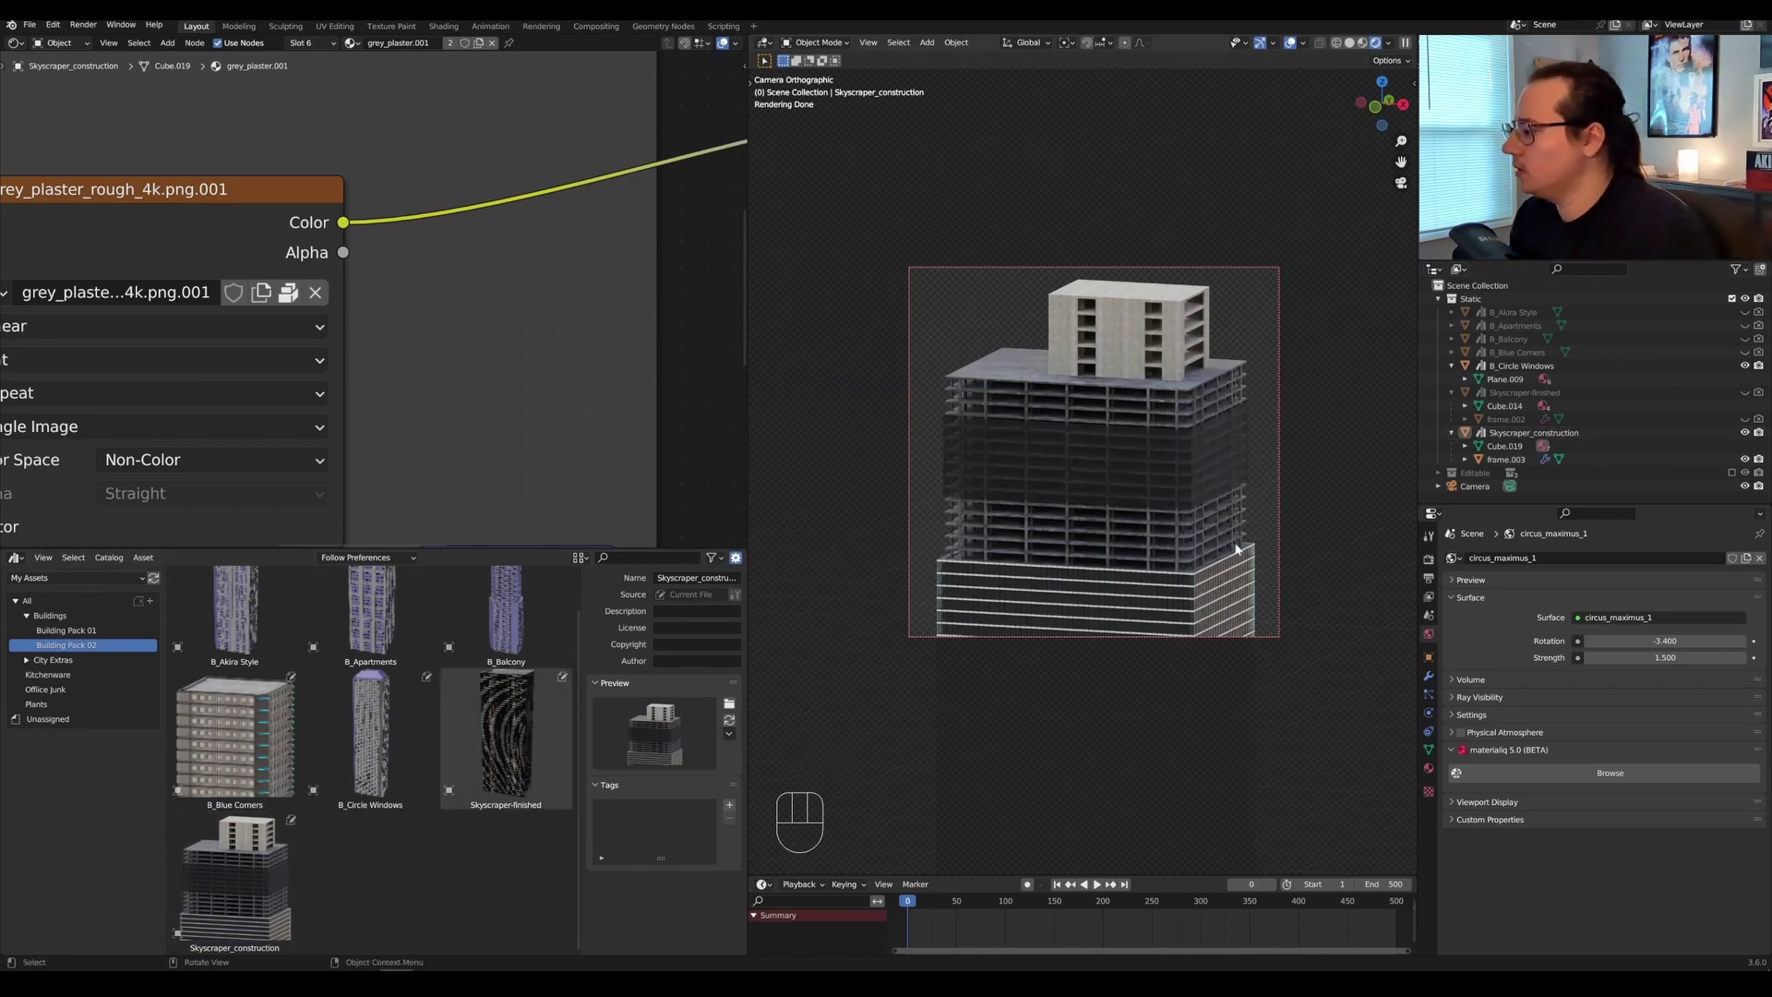
key(ctrl+z)
key(ctrl+z)
key(ctrl+z)
key(ctrl+z)
key(ctrl+z)
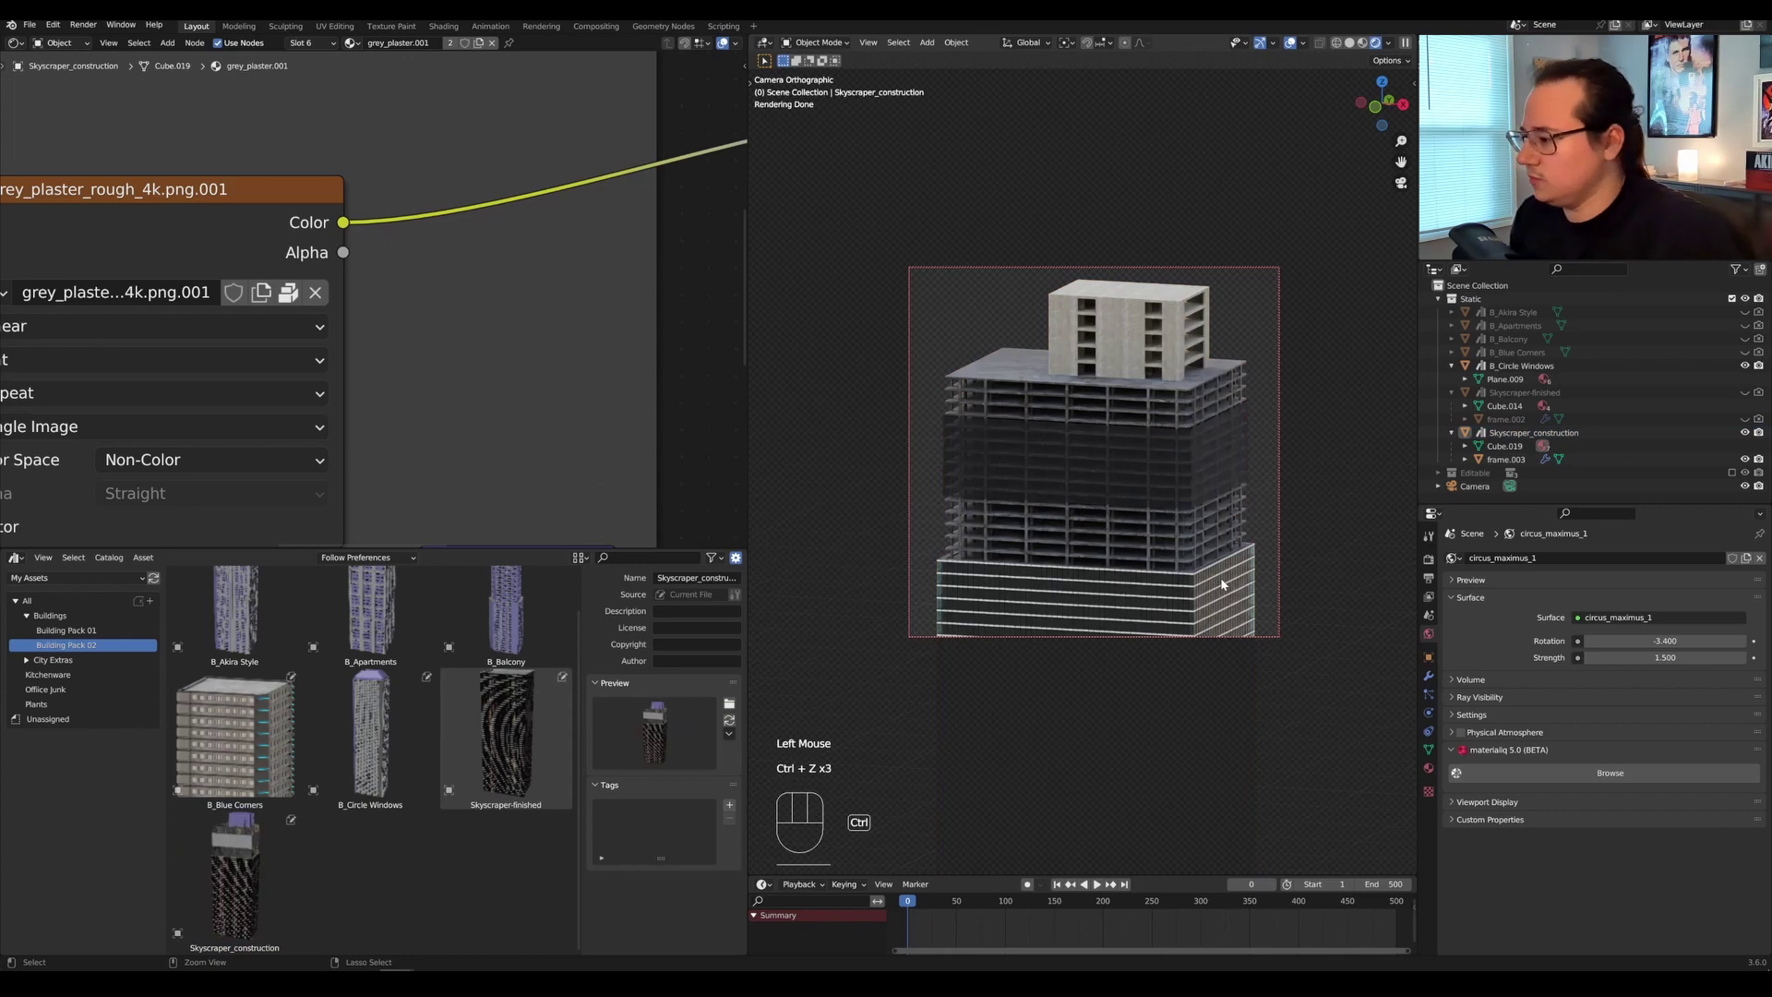
key(ctrl+z)
key(ctrl+z)
key(ctrl+z)
key(ctrl+z)
key(ctrl+z)
key(ctrl+z)
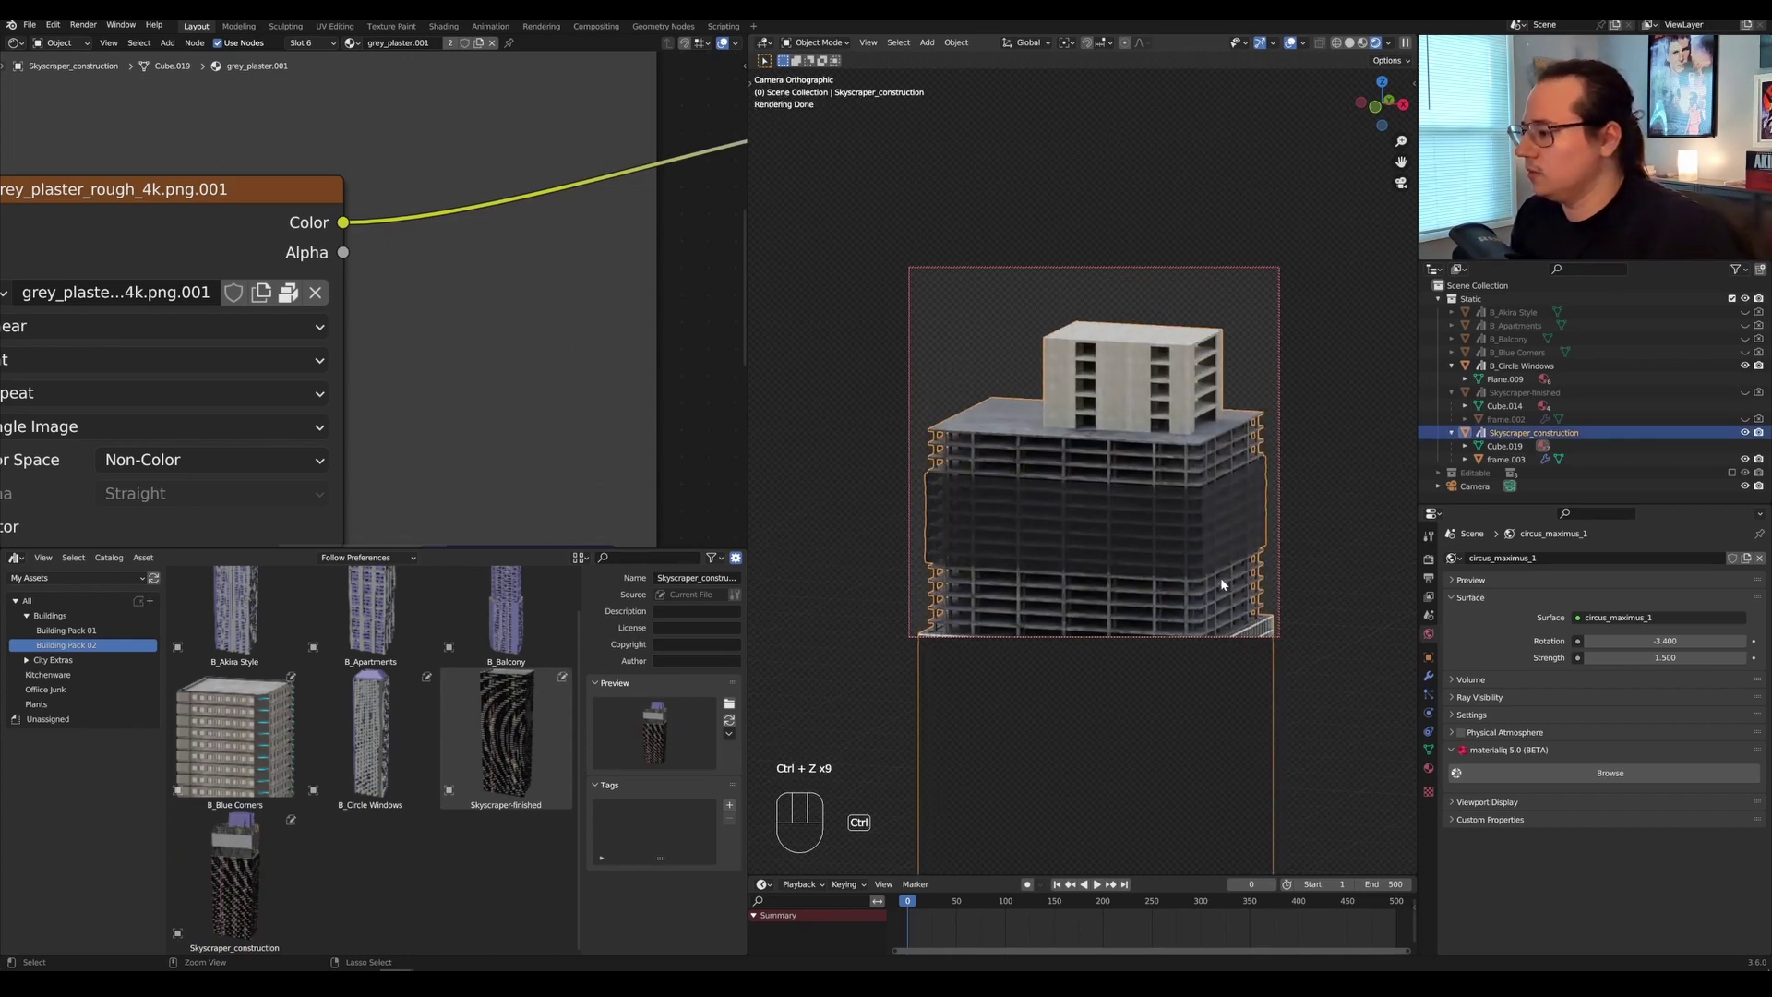
key(ctrl+z)
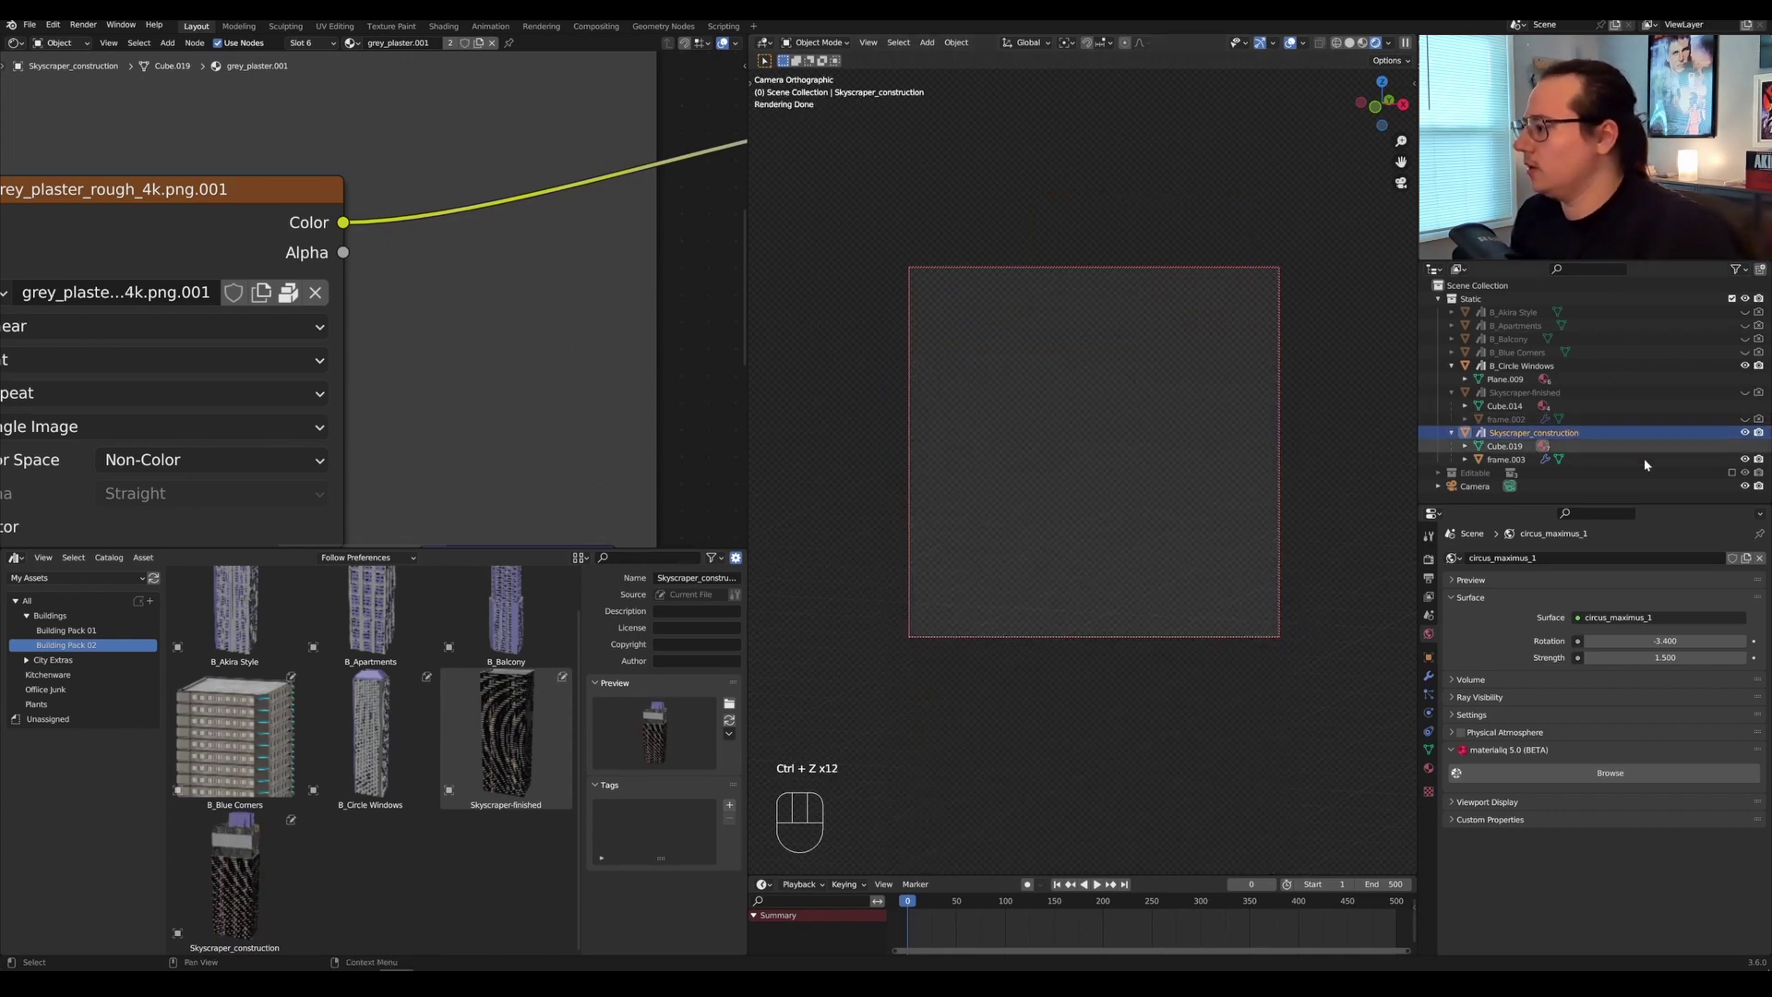
Hide Skyscraper_construction and frame.003, then unhide Skyscraper-finished and frame.002 and select them together.
drag(1745, 432, 1759, 460)
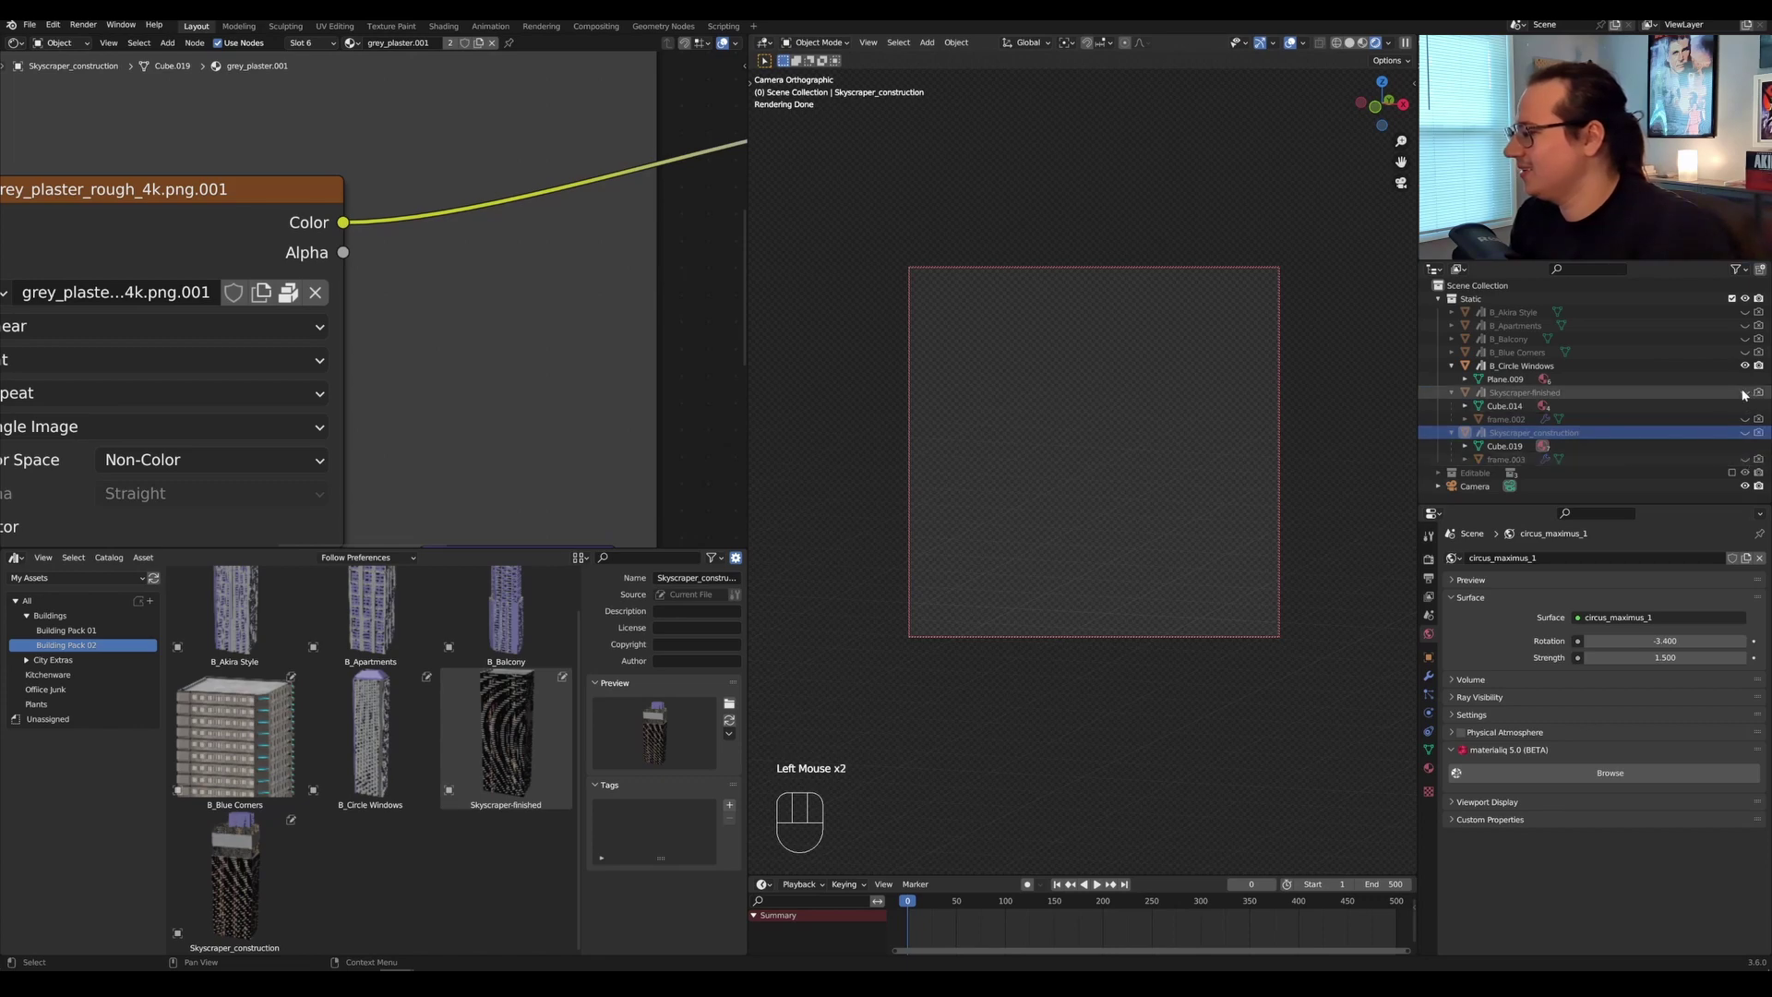
click(1497, 392)
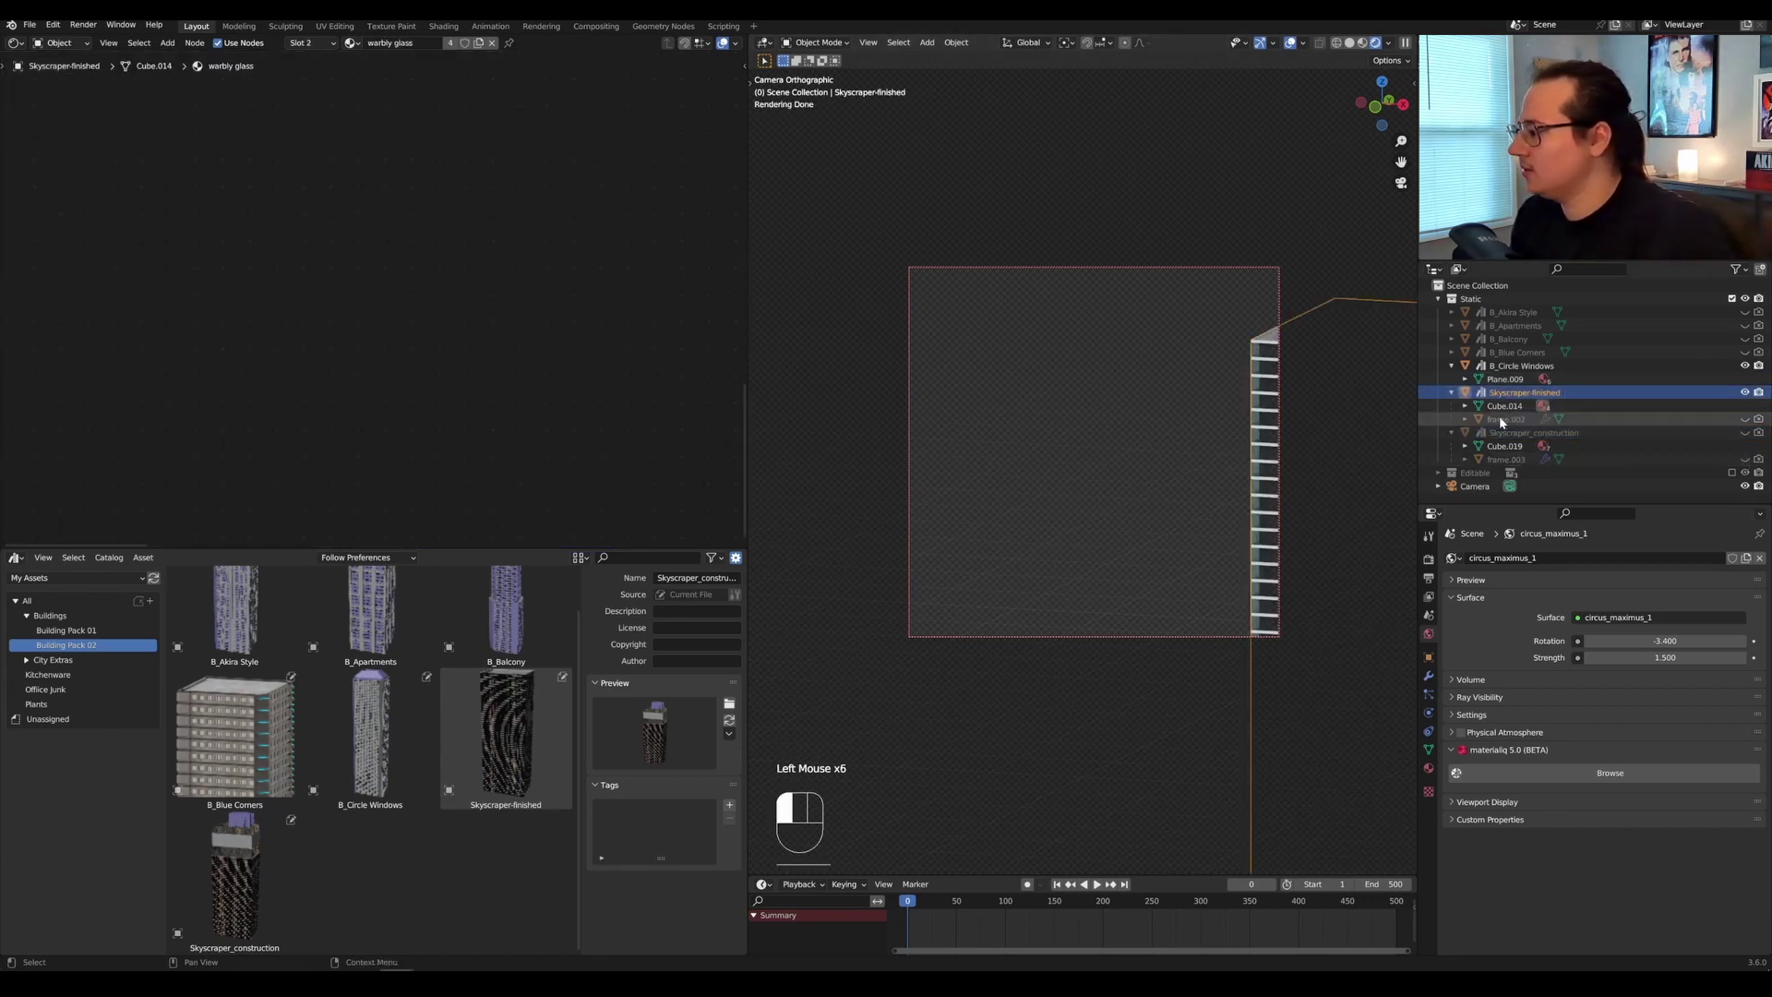
click(1499, 418)
click(1744, 420)
shift+click(1518, 392)
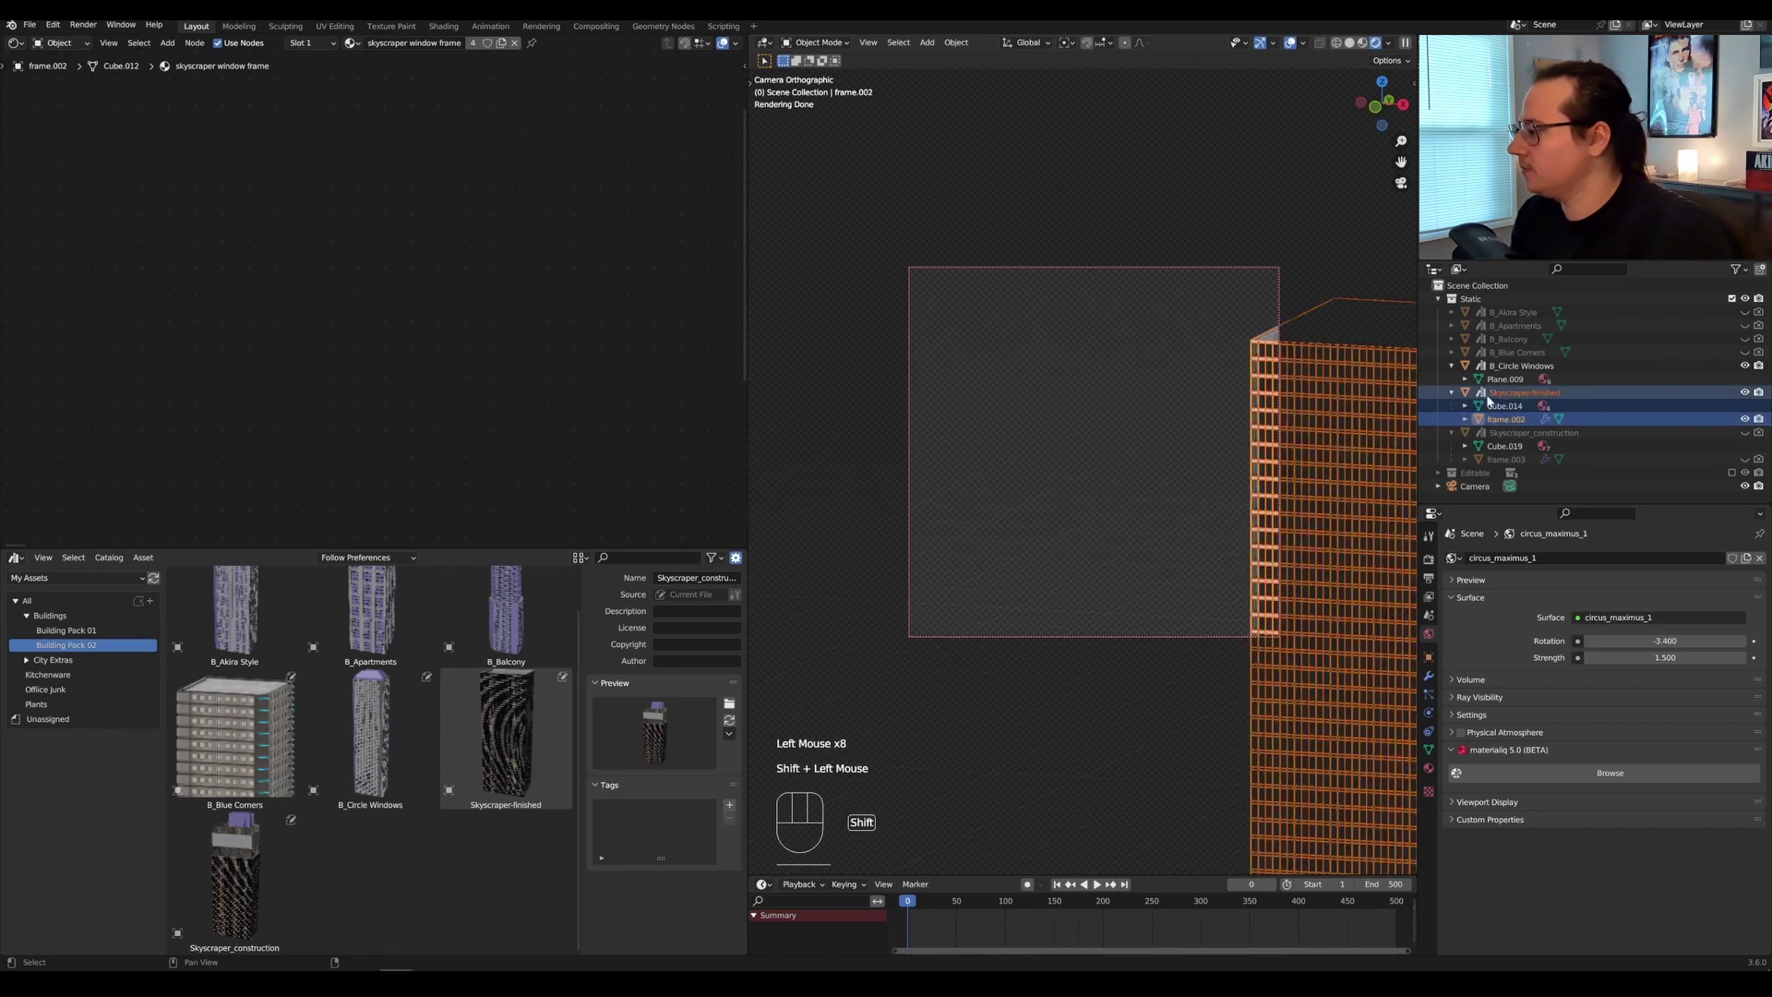
Move Skyscraper-finished and its frame about -39.7 m along X into the camera frame and scale them to about 0.81.
key(g)
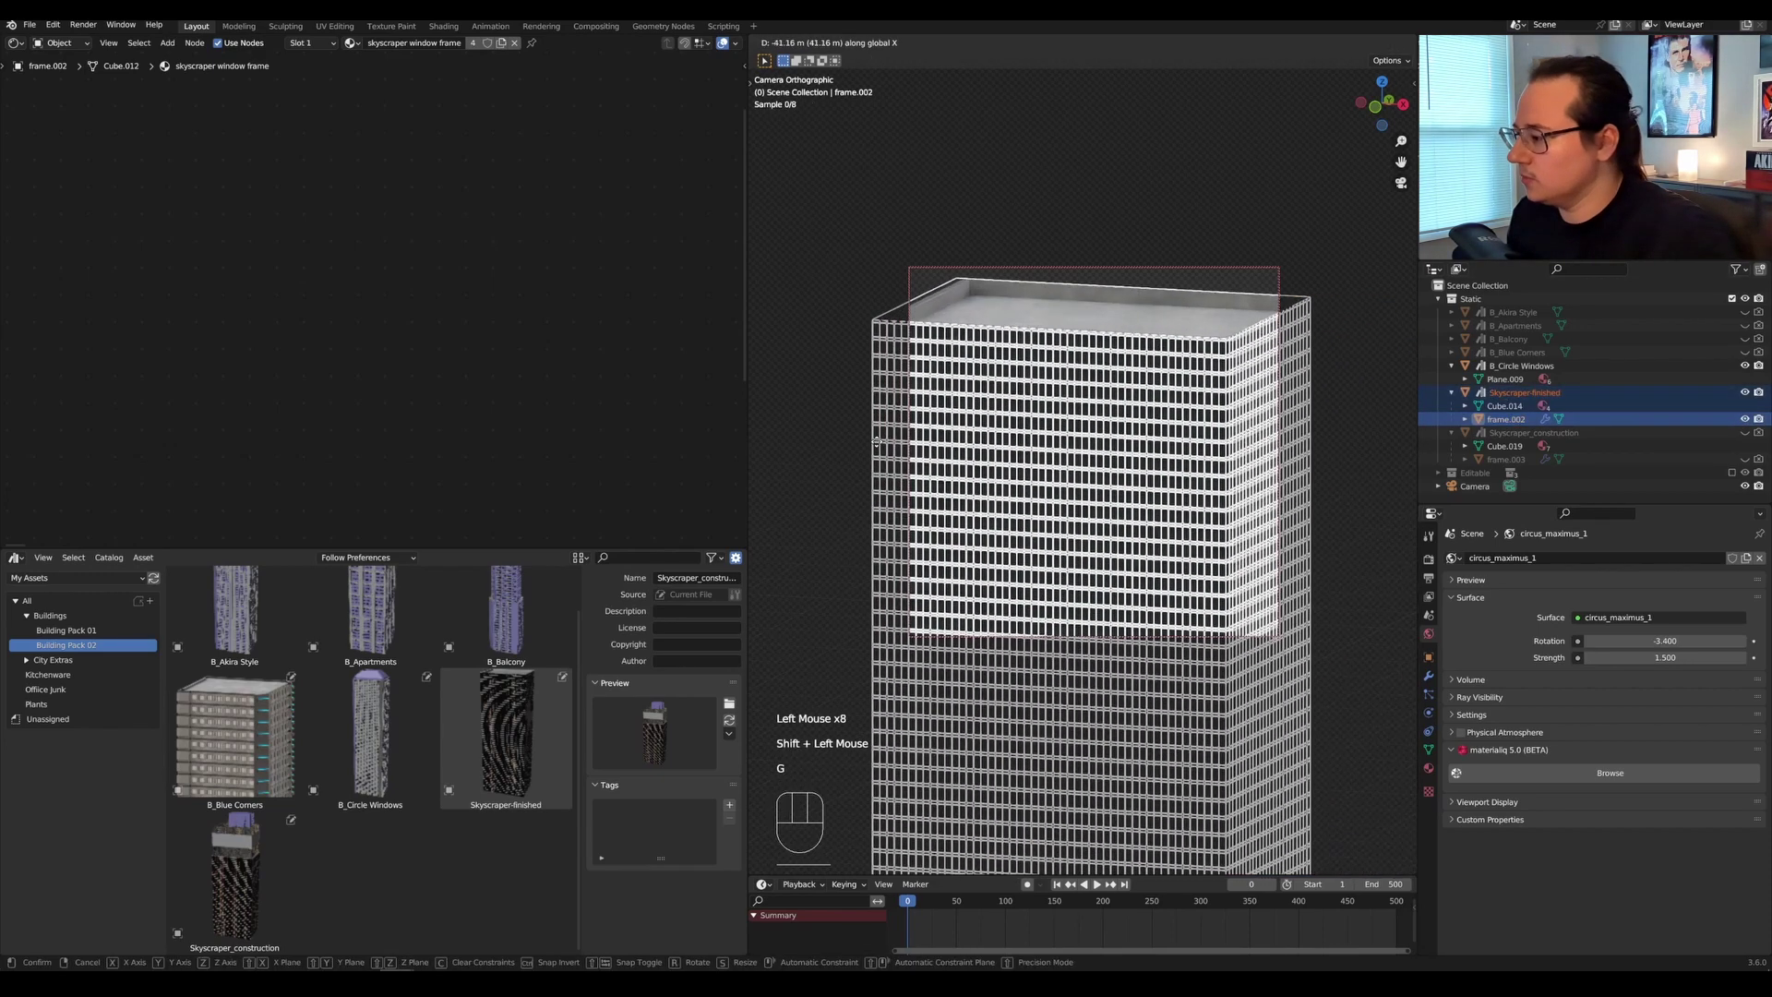
click(1362, 426)
key(s)
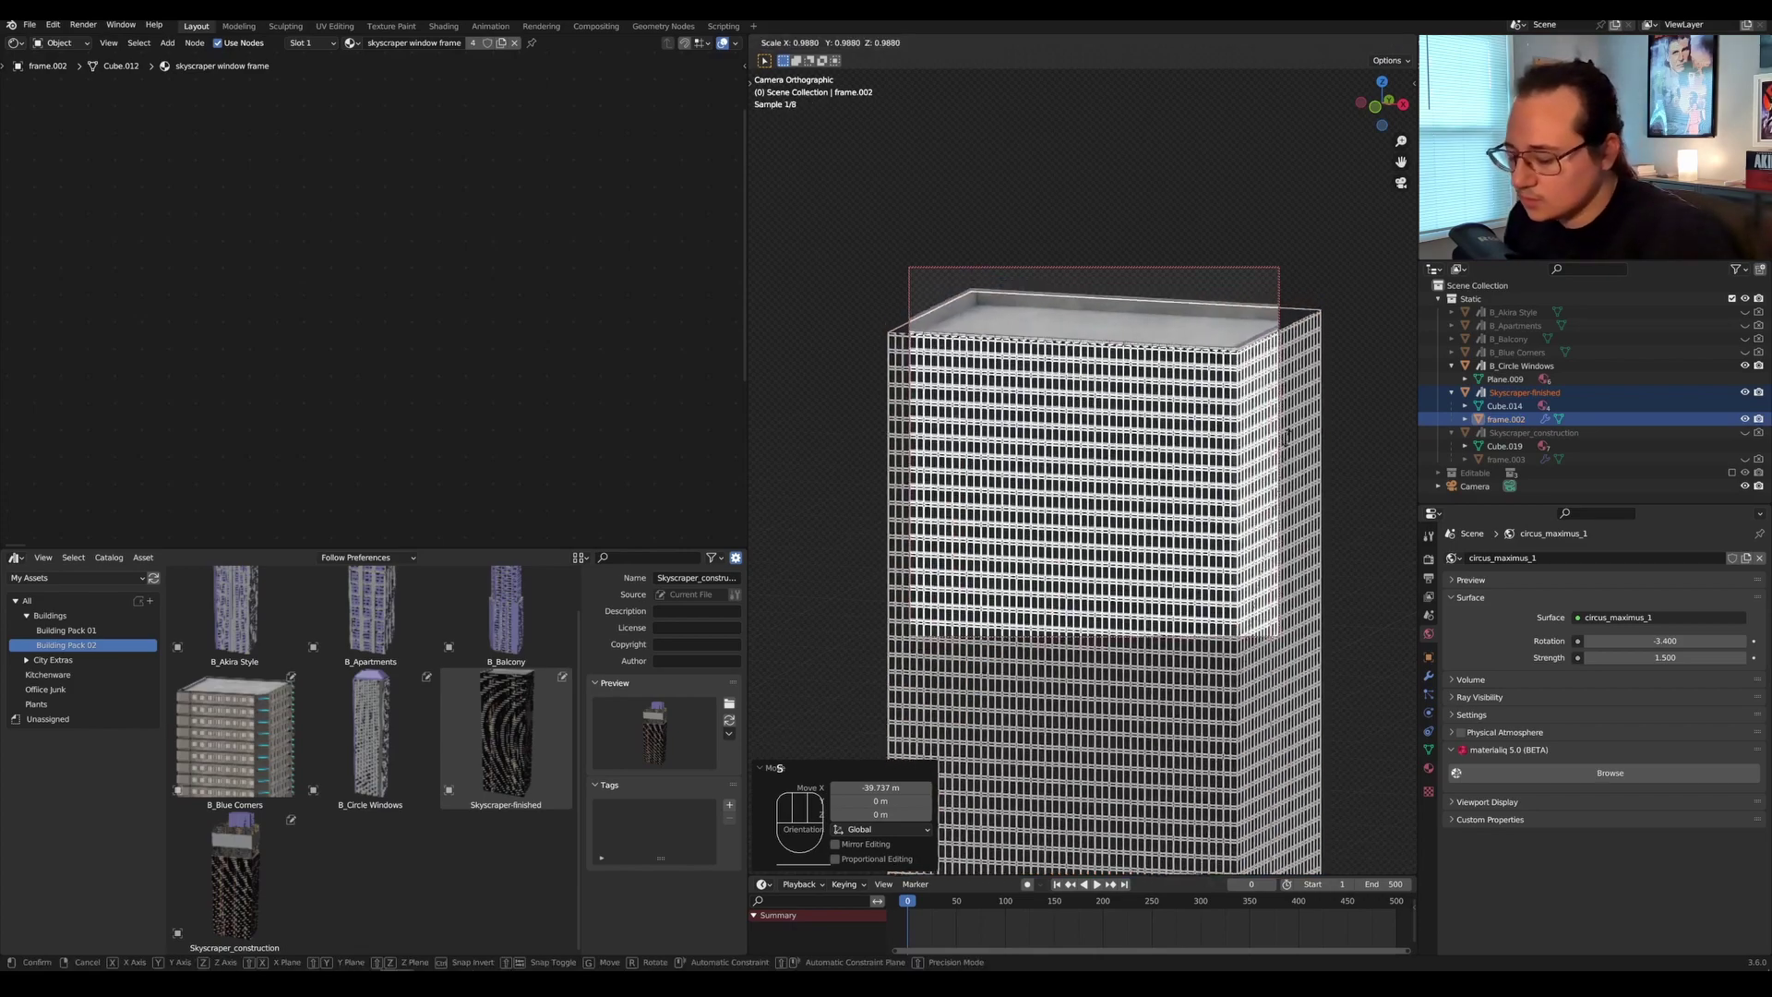
click(1232, 485)
Scale Skyscraper-finished and its frame down slightly and raise them along Z so the roof sits near the top of the camera frame.
key(g)
key(z)
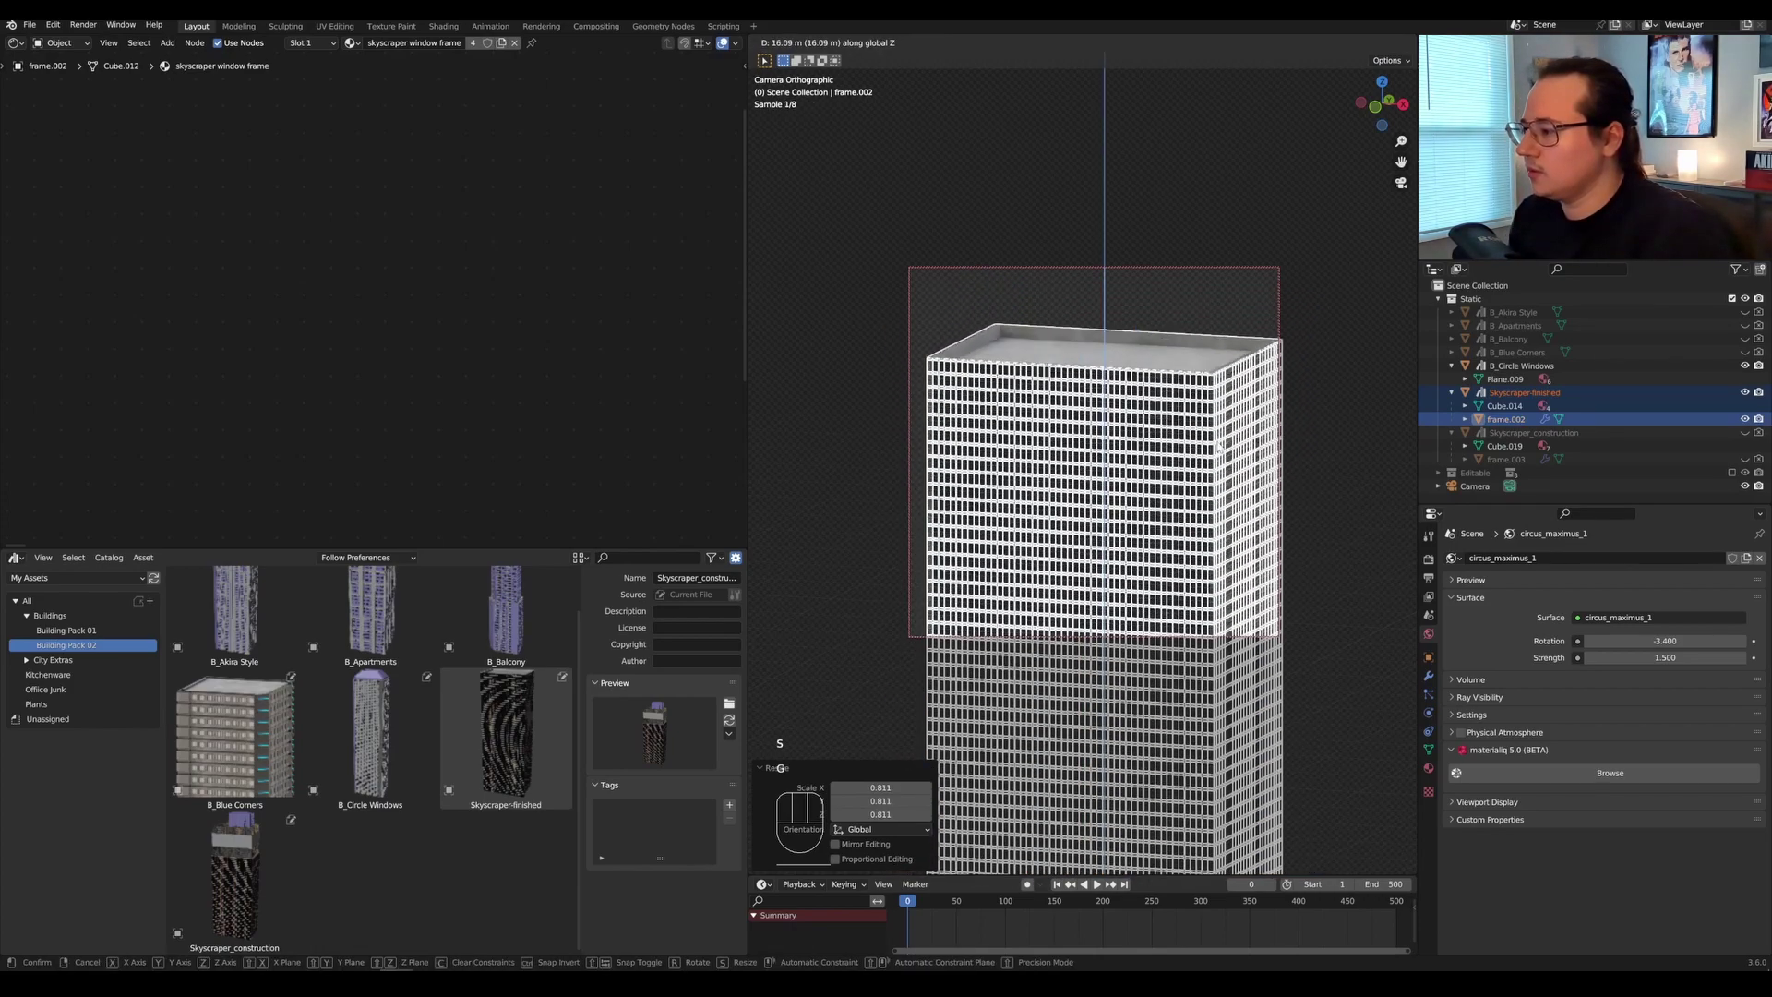
click(1309, 459)
key(s)
click(1274, 451)
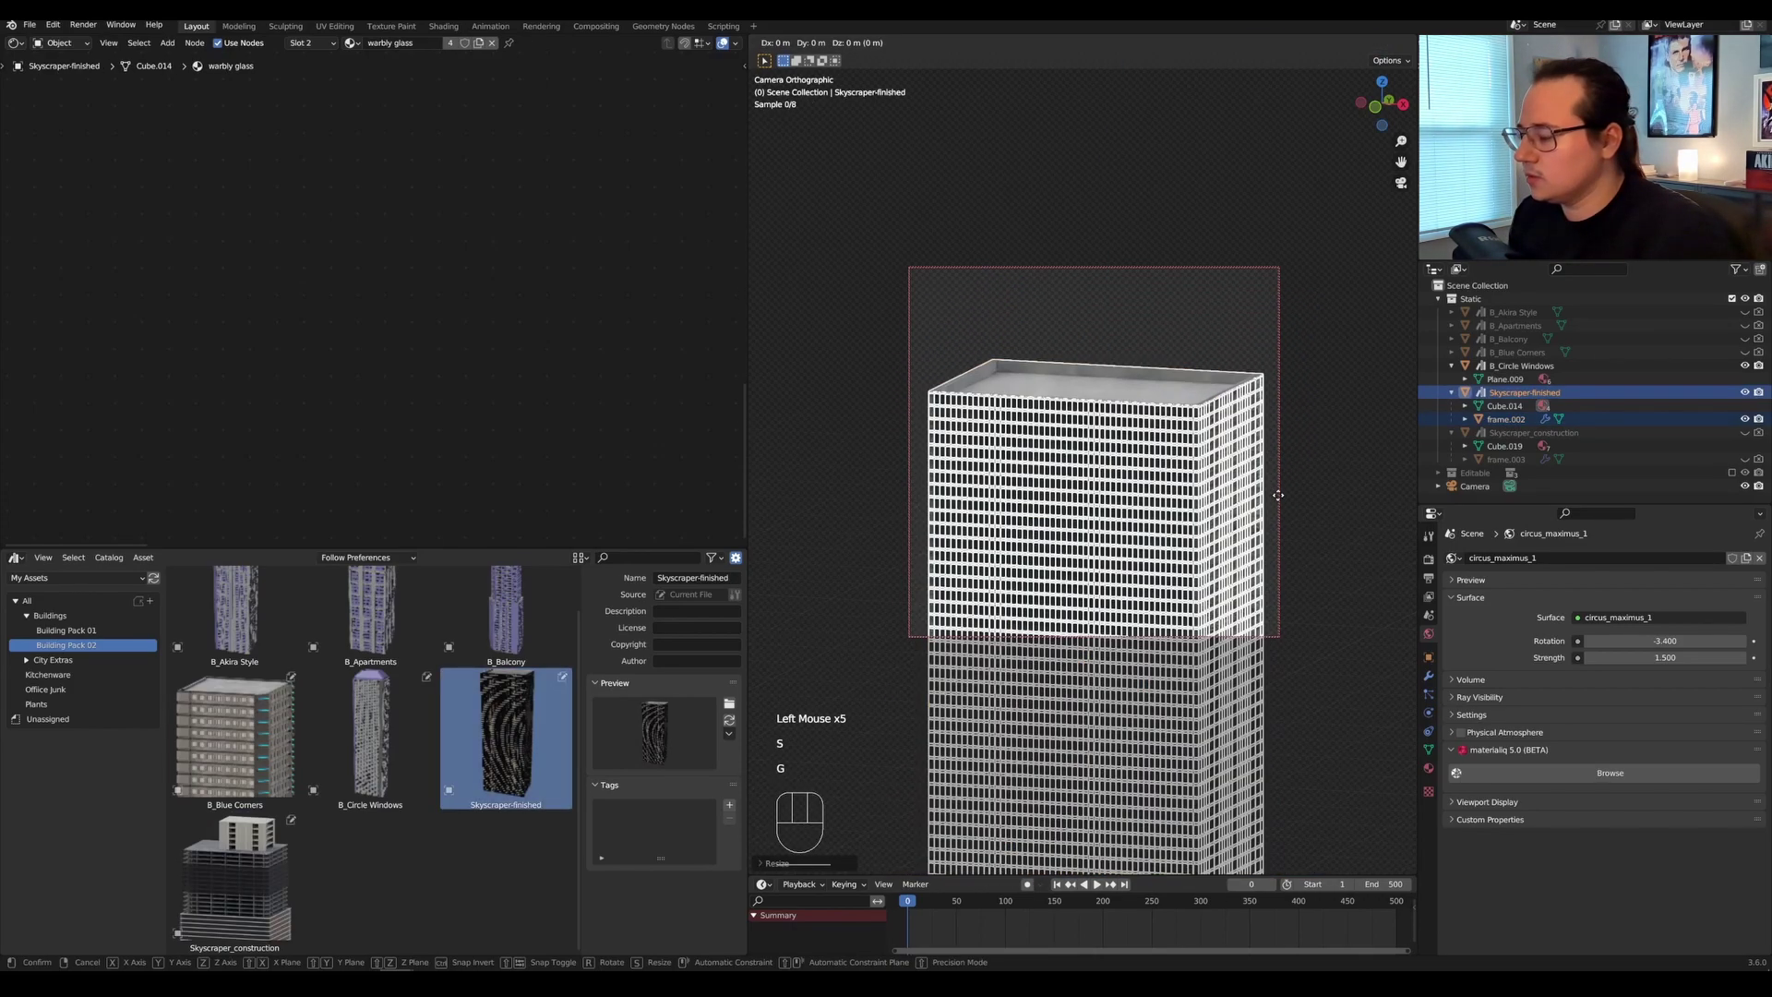
key(g)
key(z)
click(1339, 634)
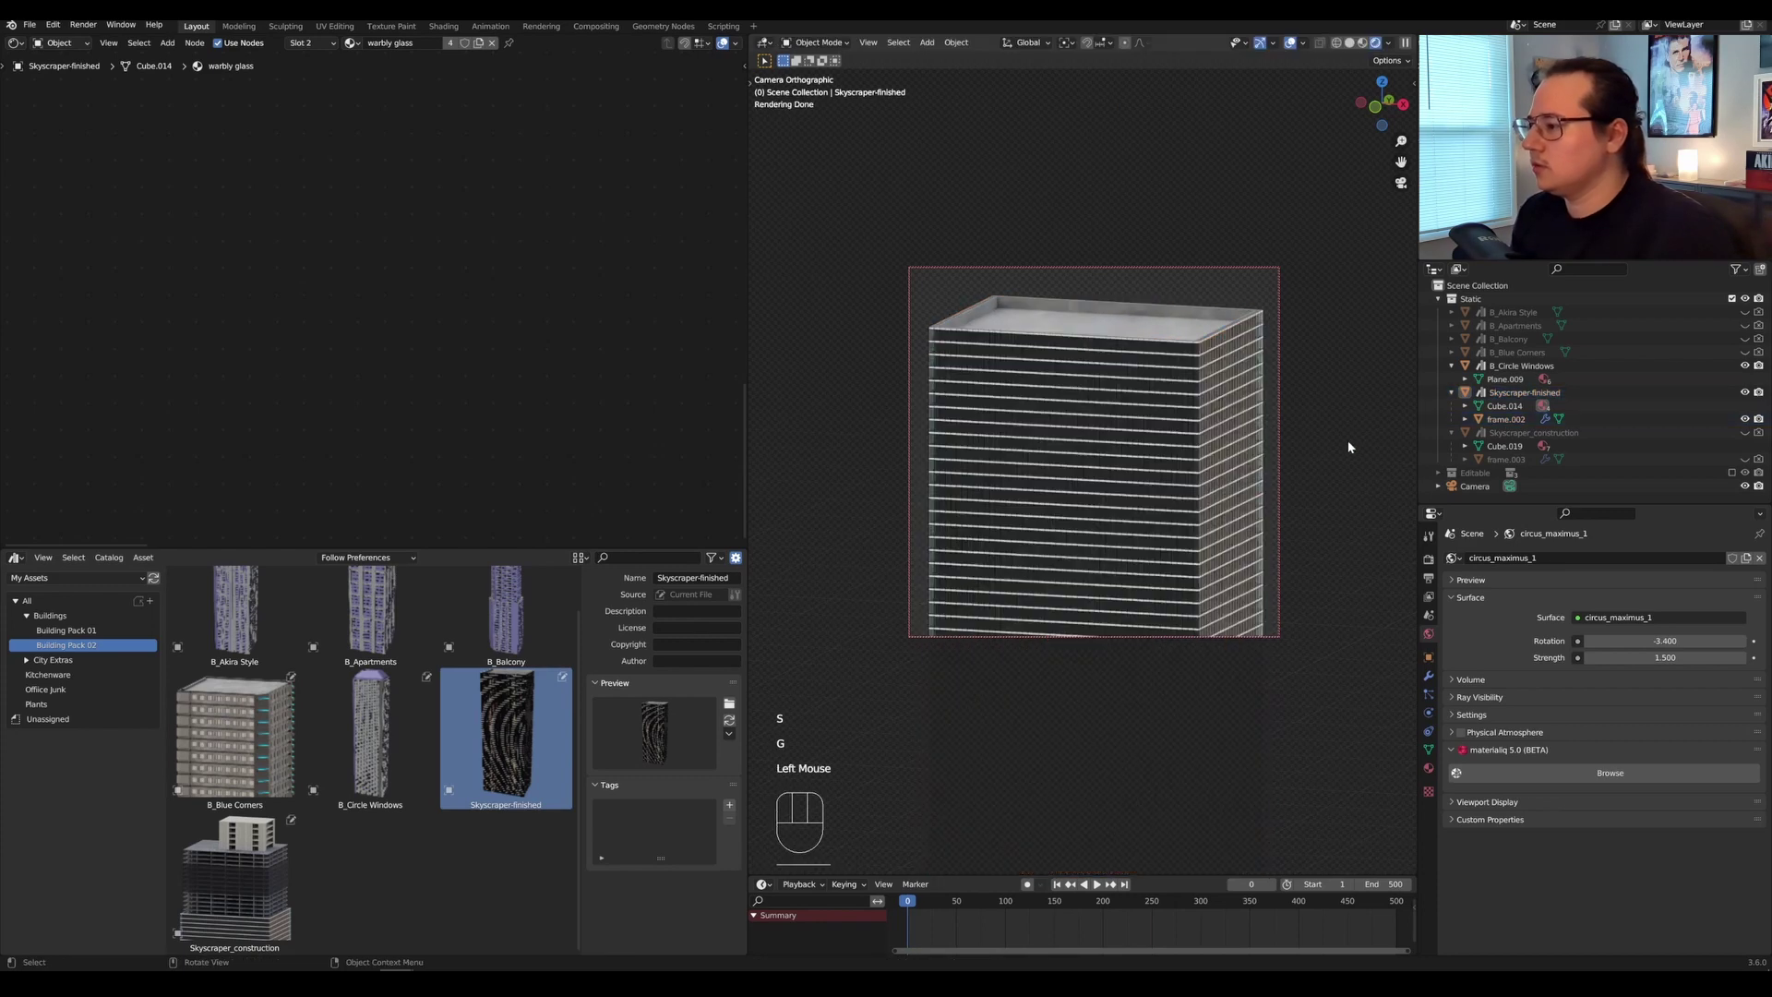
Render the Skyscraper-finished view, save the image as skyscraper-1.png in the Thumbnails folder, and close the render window.
key(F12)
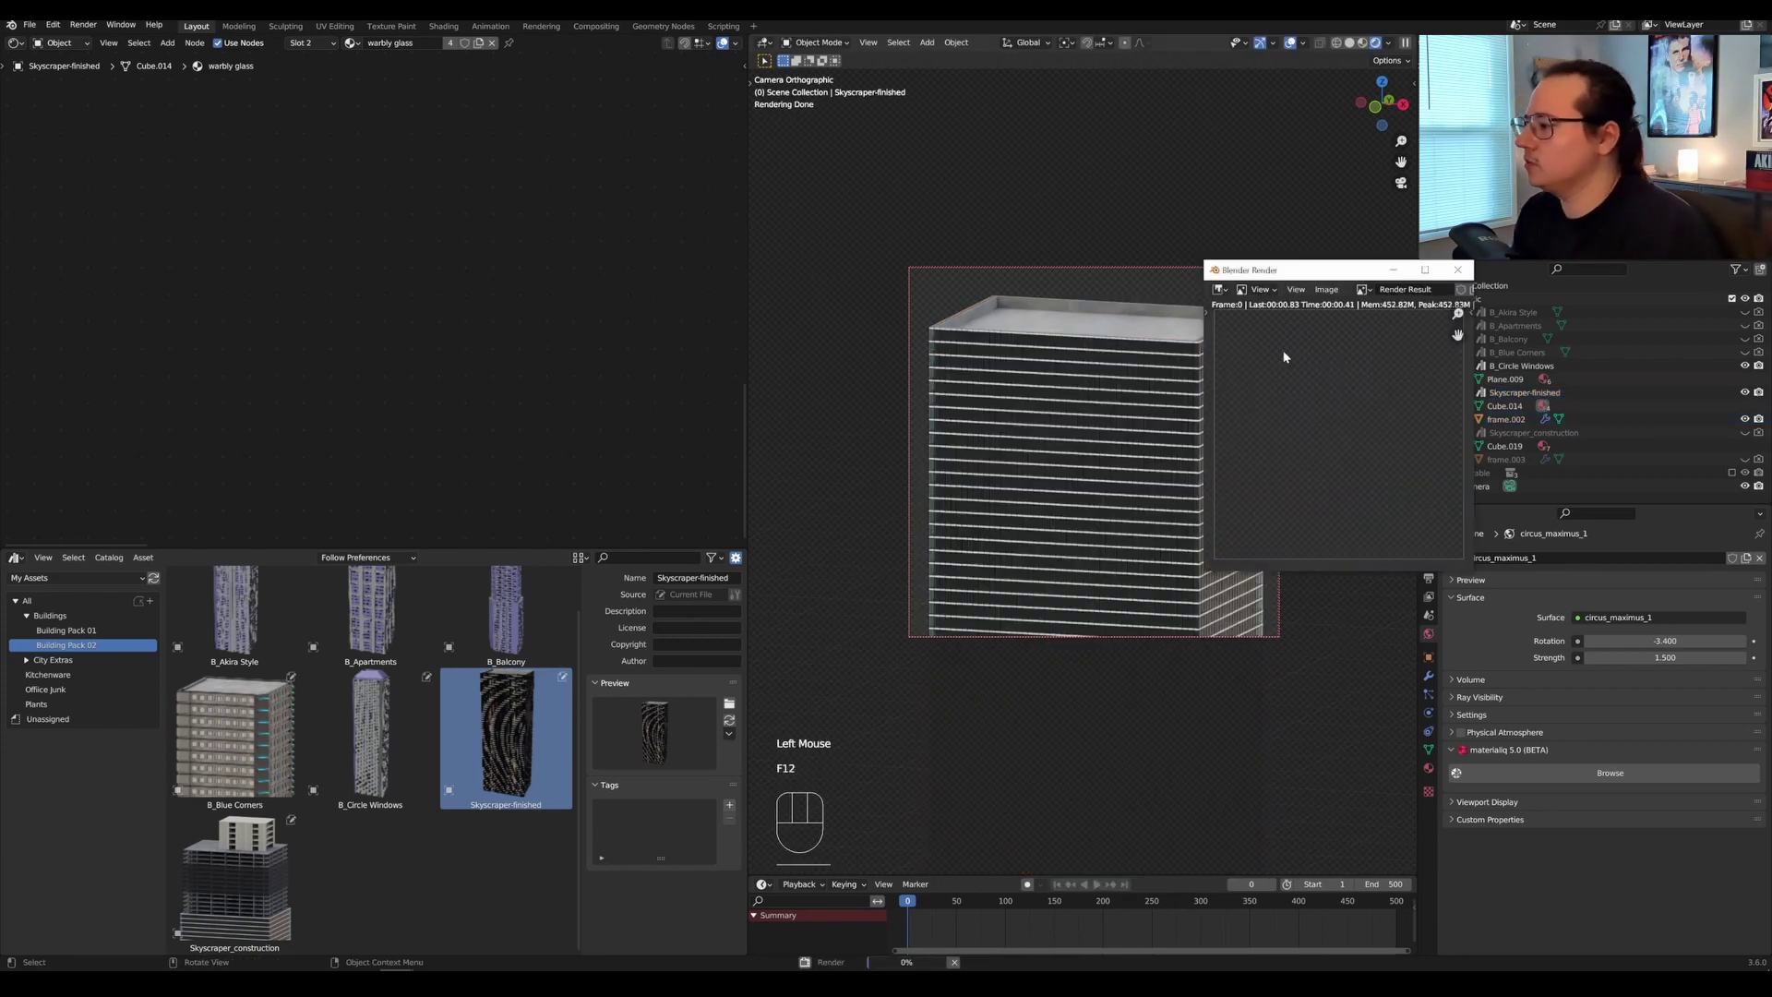
click(1326, 290)
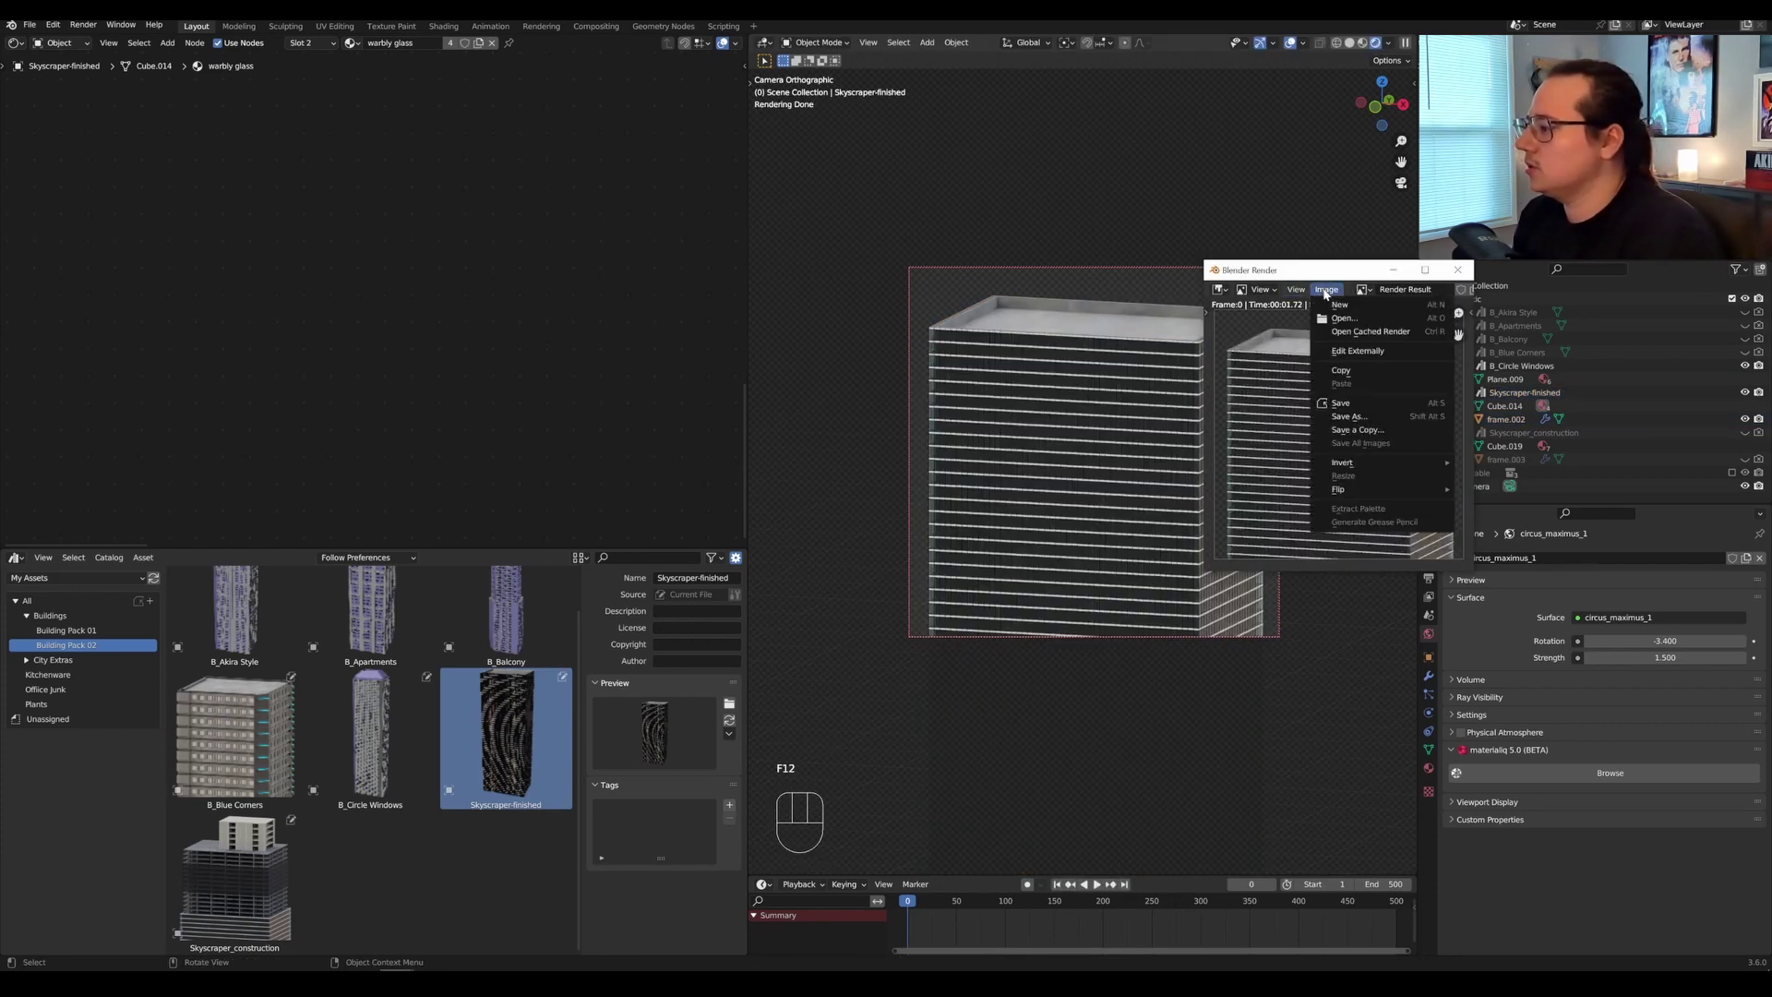
click(1357, 417)
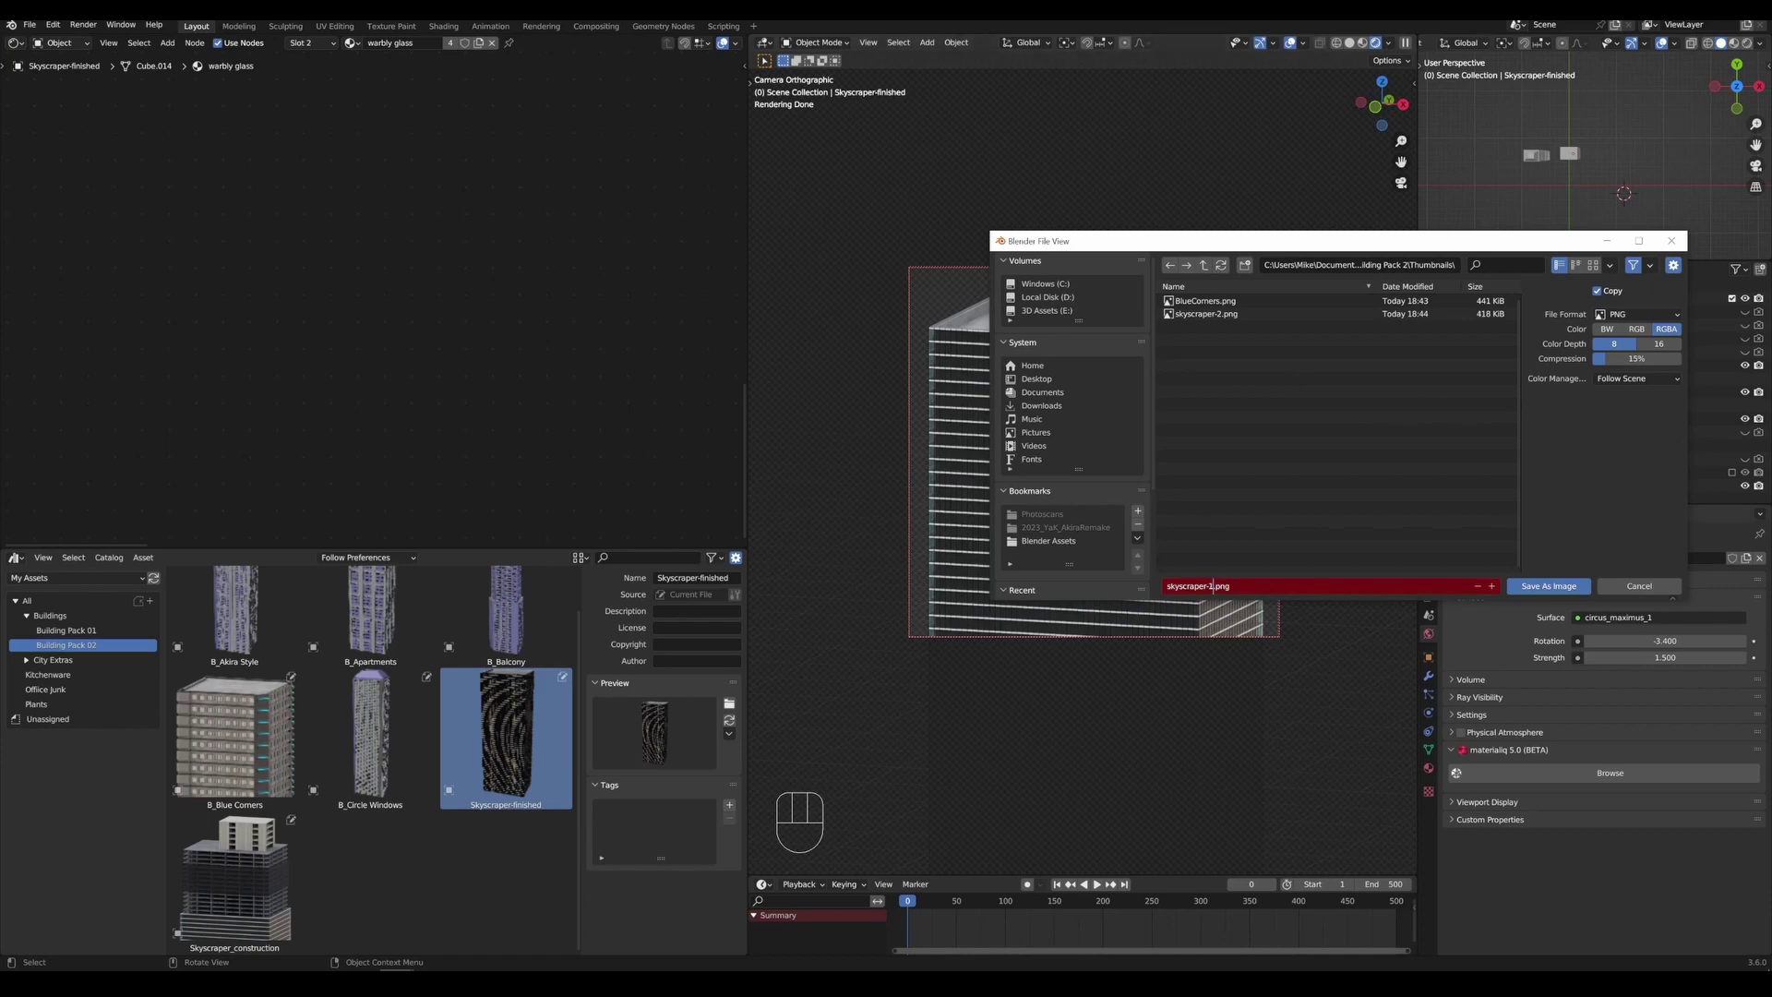
click(1549, 586)
click(1463, 268)
Load the saved skyscraper render as the custom preview of Skyscraper-finished and select the B_Circle Windows asset.
click(730, 705)
double_click(753, 380)
click(370, 739)
drag(1255, 294, 1107, 454)
Undo the moves and scalings of Skyscraper-finished and its frame back to their original placement.
key(ctrl+z)
key(ctrl+z)
key(ctrl+z)
key(ctrl+z)
key(ctrl+z)
key(ctrl+z)
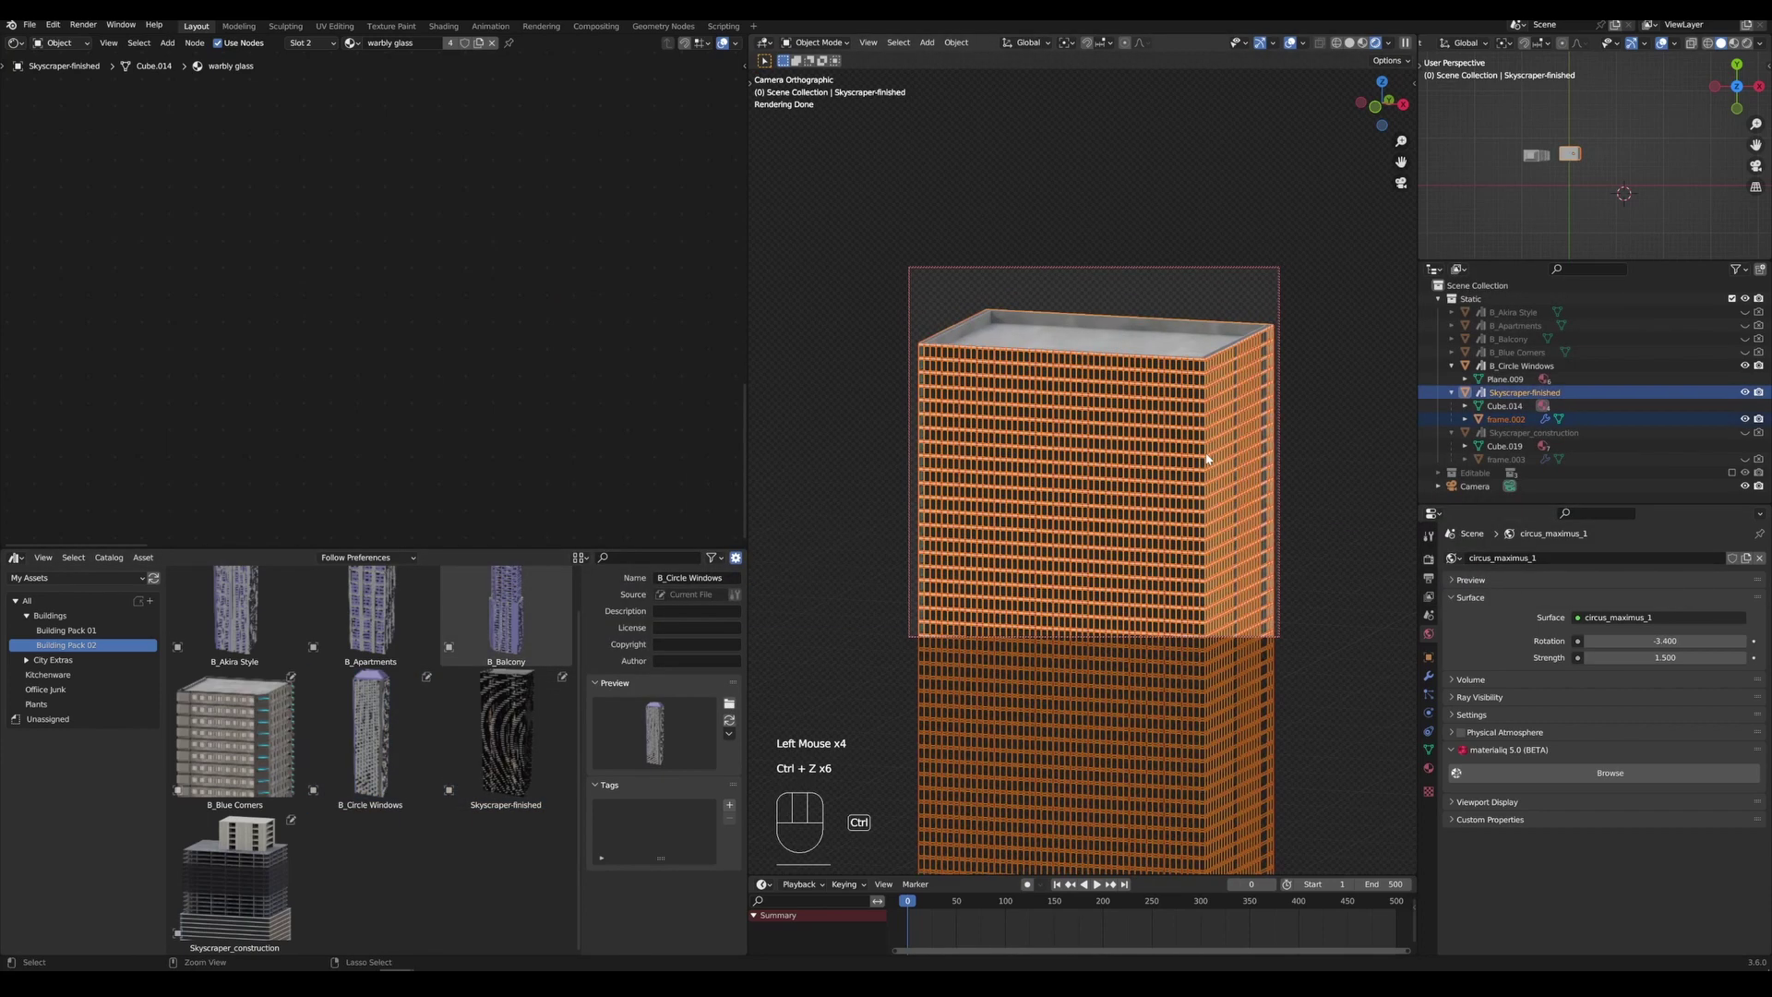
key(ctrl+z)
key(ctrl+z)
key(ctrl+z)
key(ctrl+z)
key(ctrl+z)
key(ctrl+z)
key(ctrl+z)
key(ctrl+z)
key(ctrl+z)
key(ctrl+z)
key(ctrl+z)
Hide Skyscraper-finished and frame.002, and leave only B_Circle Windows visible and selected.
drag(1744, 419, 1759, 419)
drag(1745, 392, 1758, 366)
drag(1745, 352, 1758, 353)
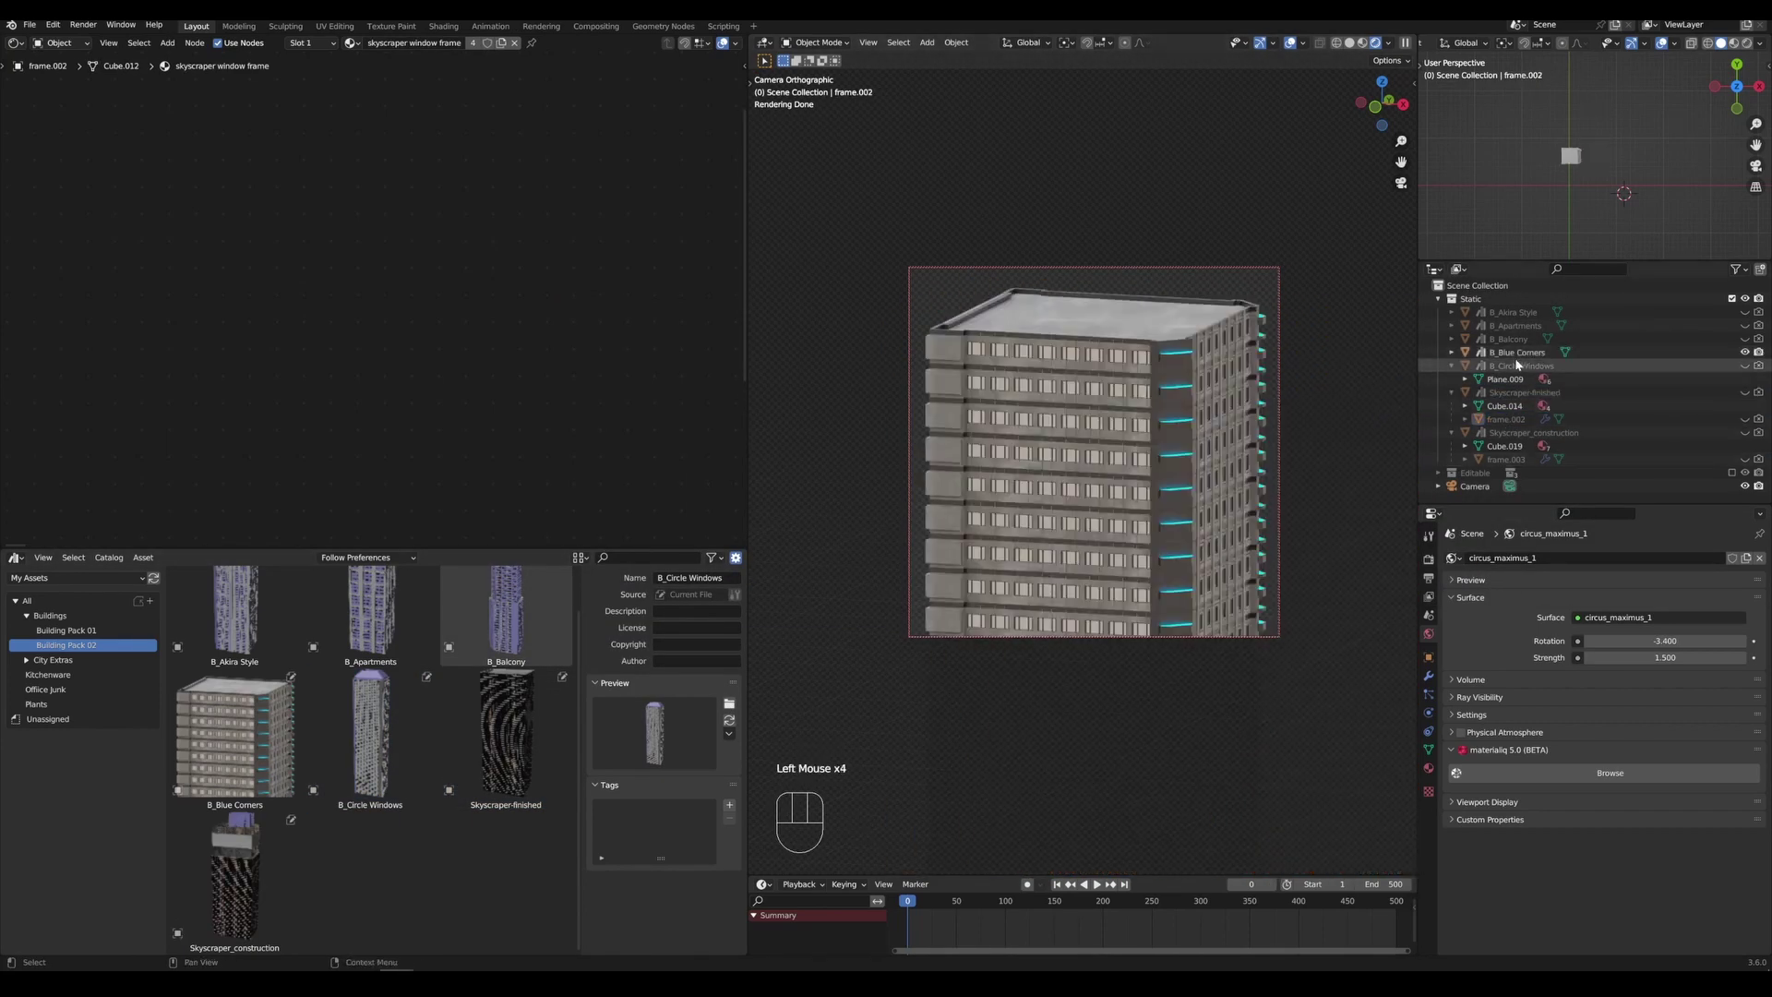
click(1518, 365)
Move B_Circle Windows into the camera frame, scale it to fit the width, and place its roof near the top along Z.
key(g)
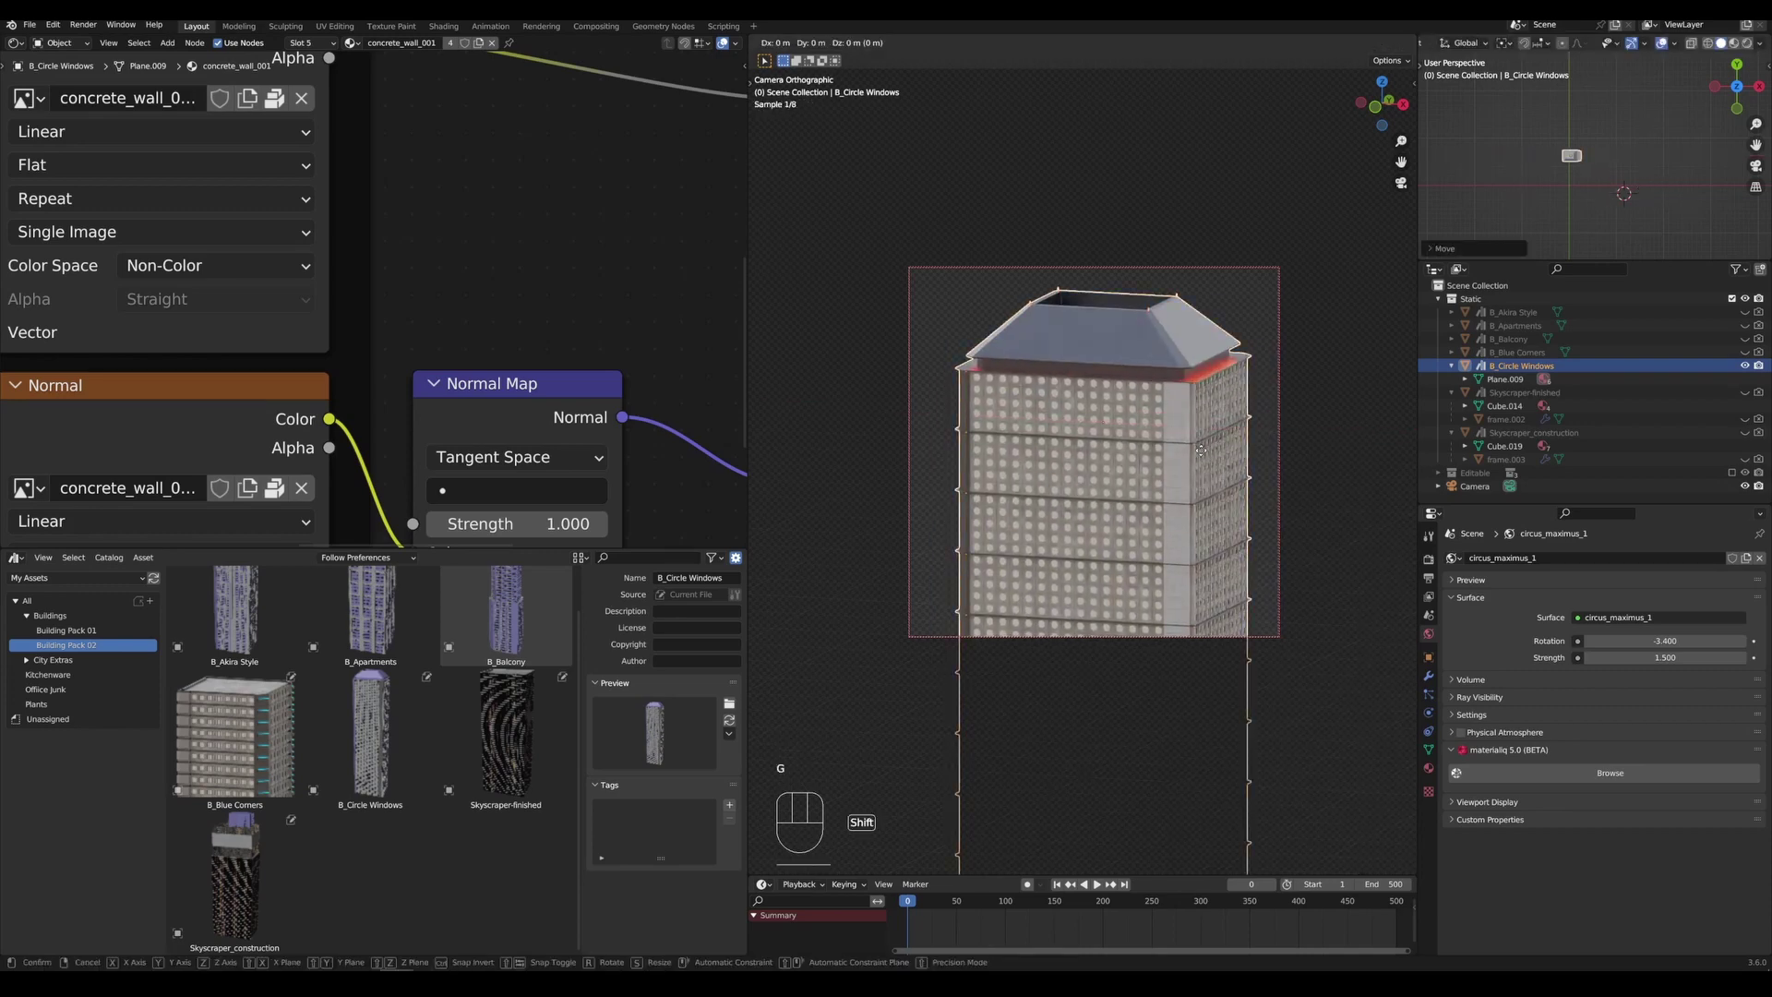
click(1201, 450)
key(s)
click(1278, 471)
key(g)
key(z)
click(1282, 474)
key(s)
click(1309, 487)
key(r)
key(r)
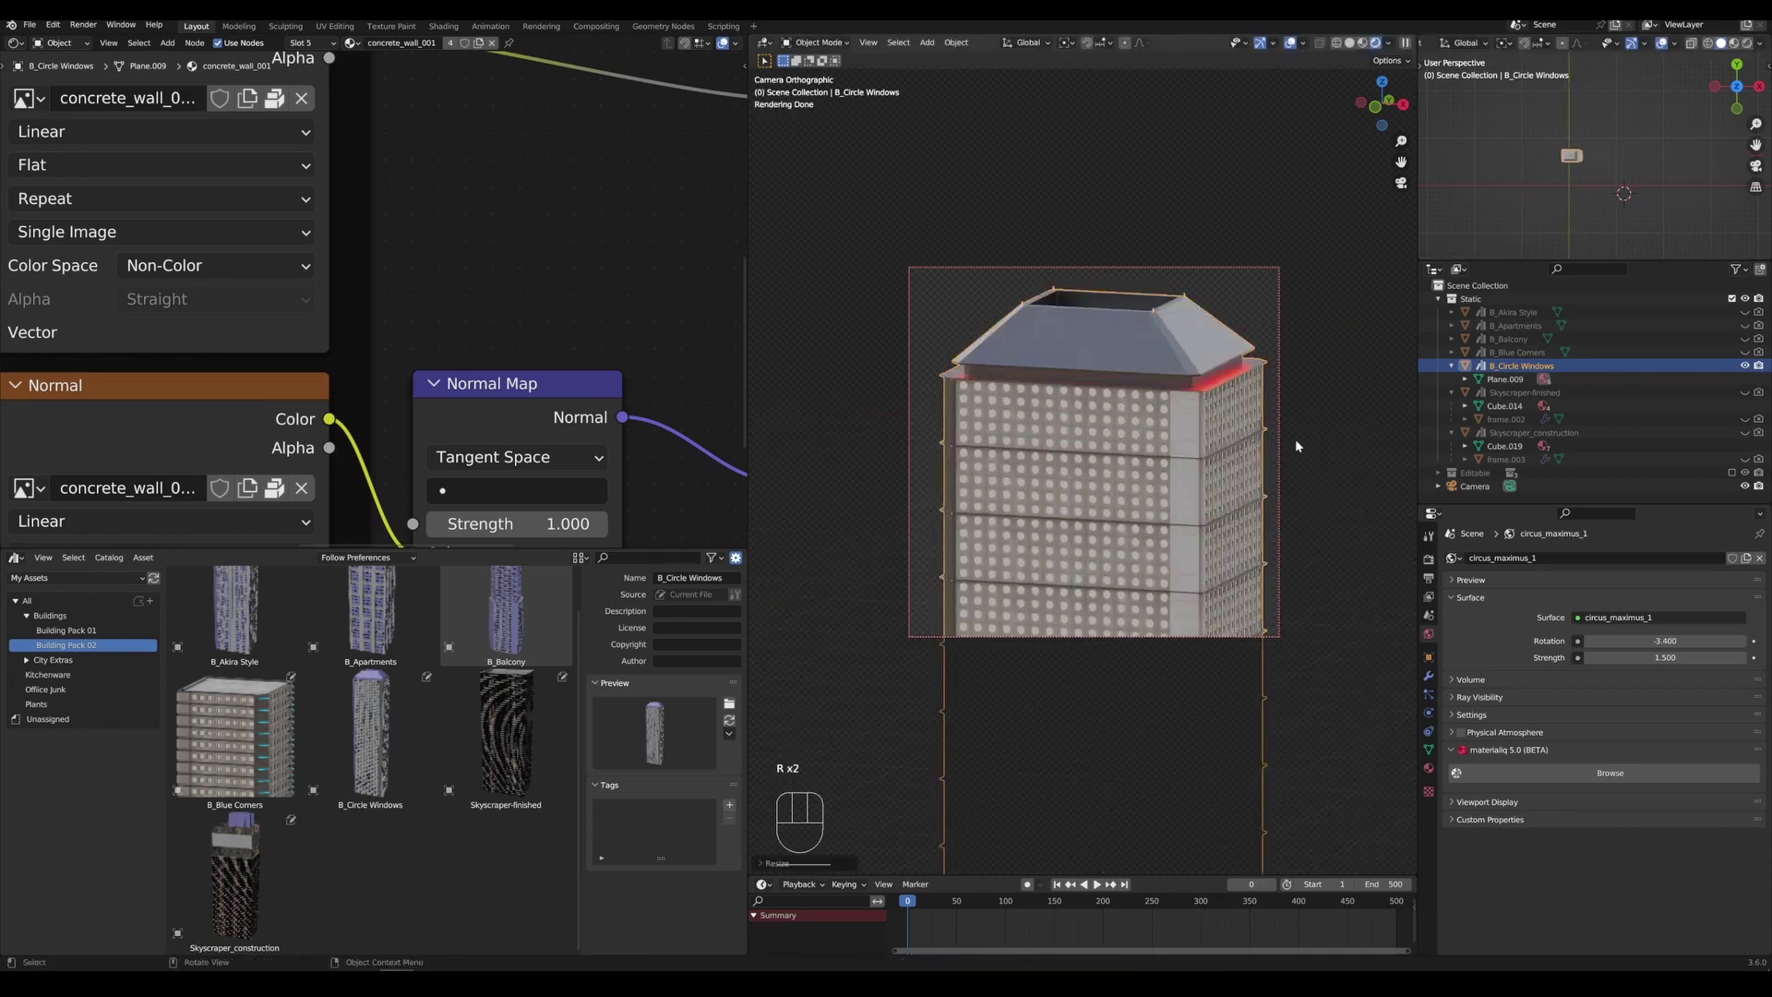
click(1295, 445)
Set the world HDRI rotation to -15.200, shift B_Circle Windows slightly to centre it in the camera frame, and deselect it.
drag(1661, 641, 1578, 641)
click(1246, 448)
key(g)
click(1327, 470)
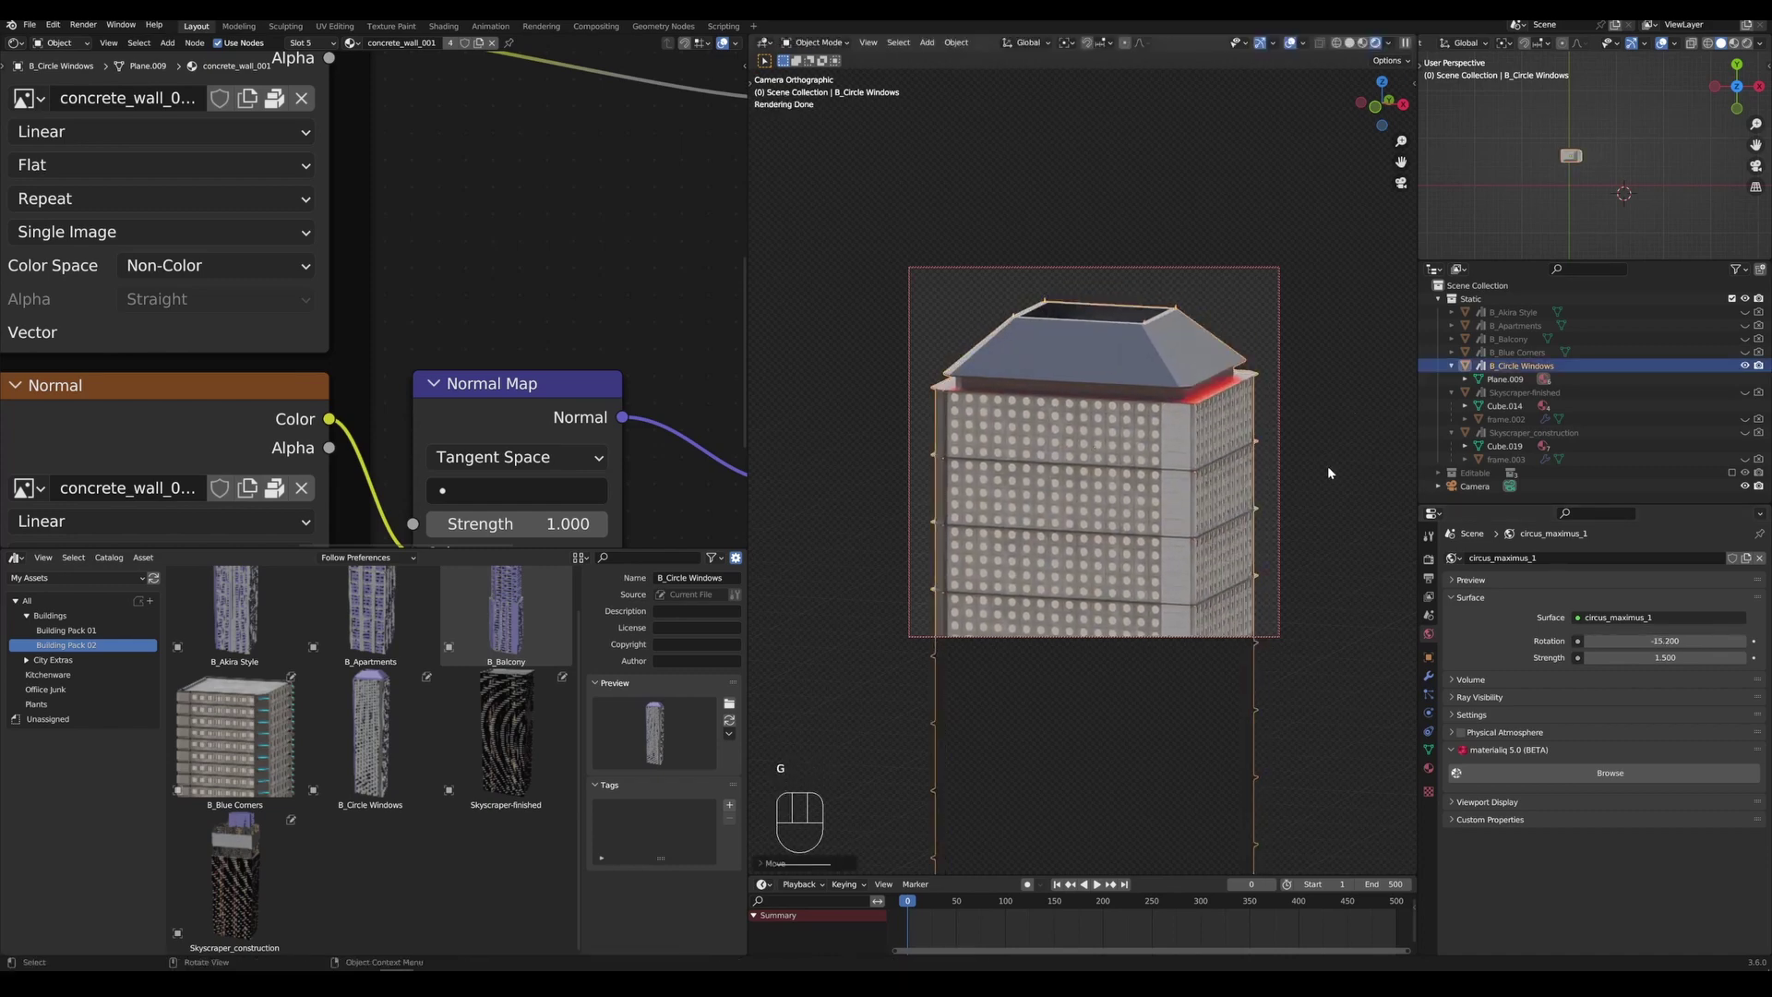
click(1329, 473)
Render the B_Circle Windows view and save the image as circle-windows.png in the Thumbnails folder.
key(F12)
click(1329, 290)
click(1335, 382)
text(circle-)
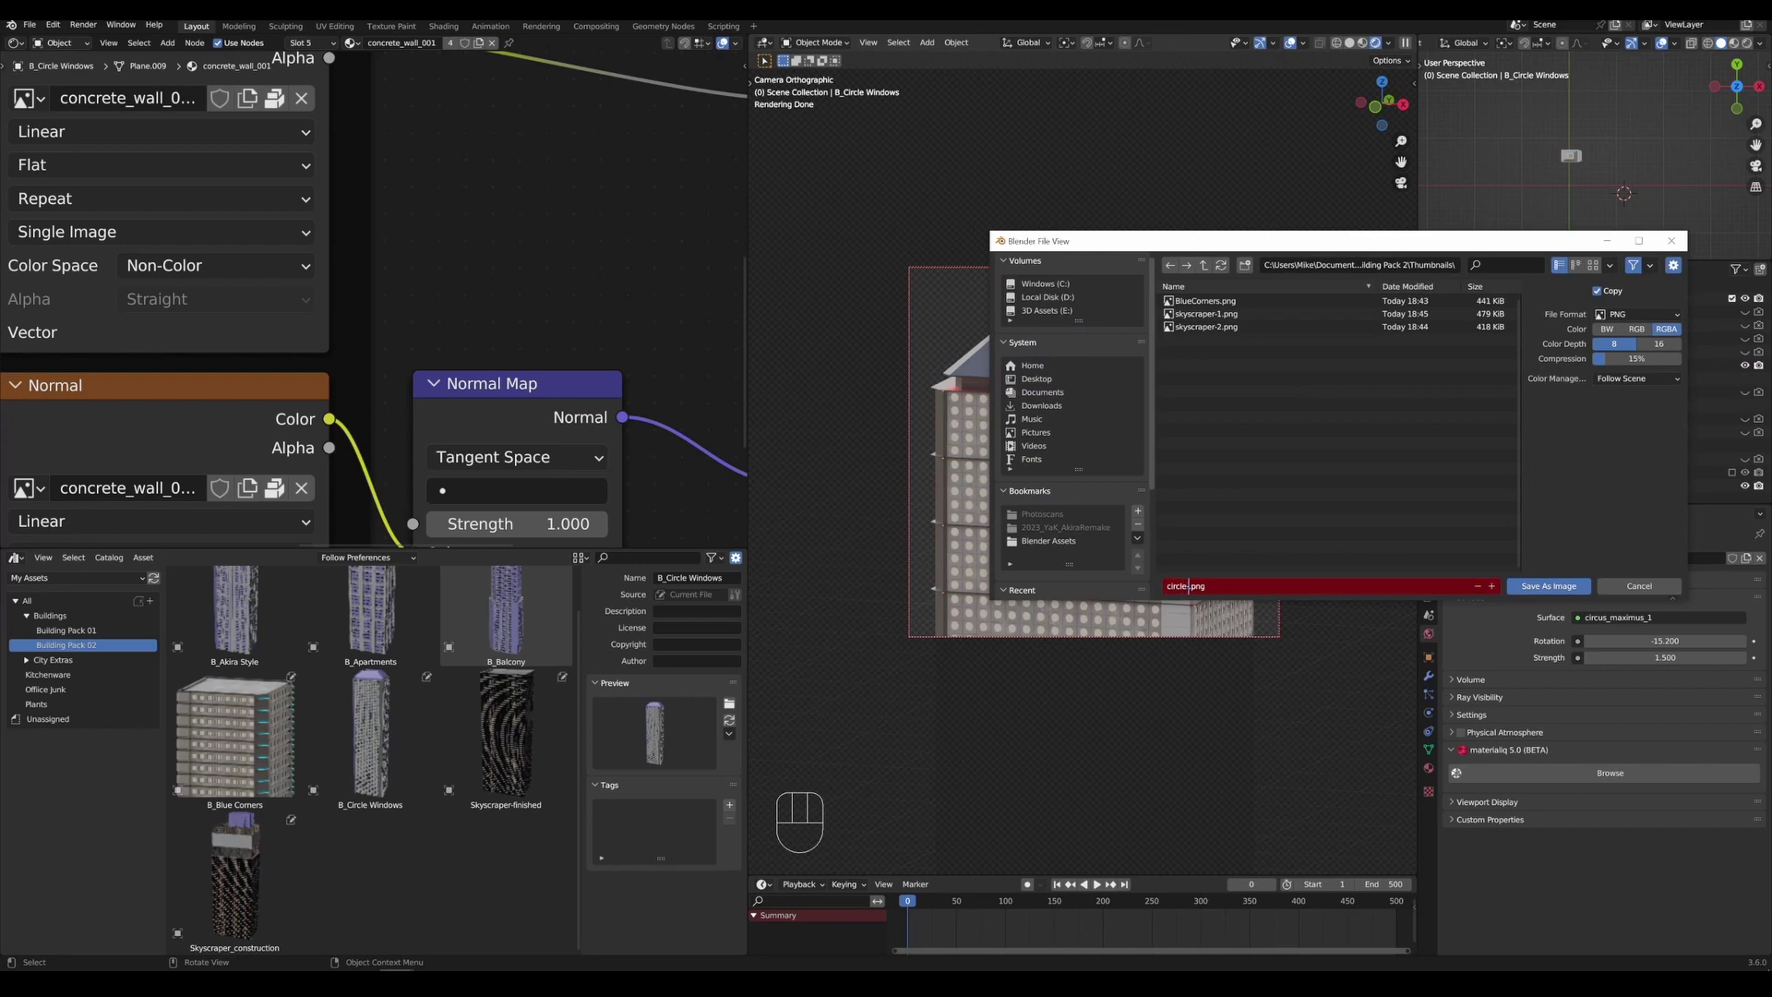
text(windows)
click(1575, 586)
Load circle-windows.png as the custom preview of the B_Circle Windows asset.
scroll(443, 369, down, 6)
middle_drag(443, 369, 399, 375)
click(729, 705)
click(793, 380)
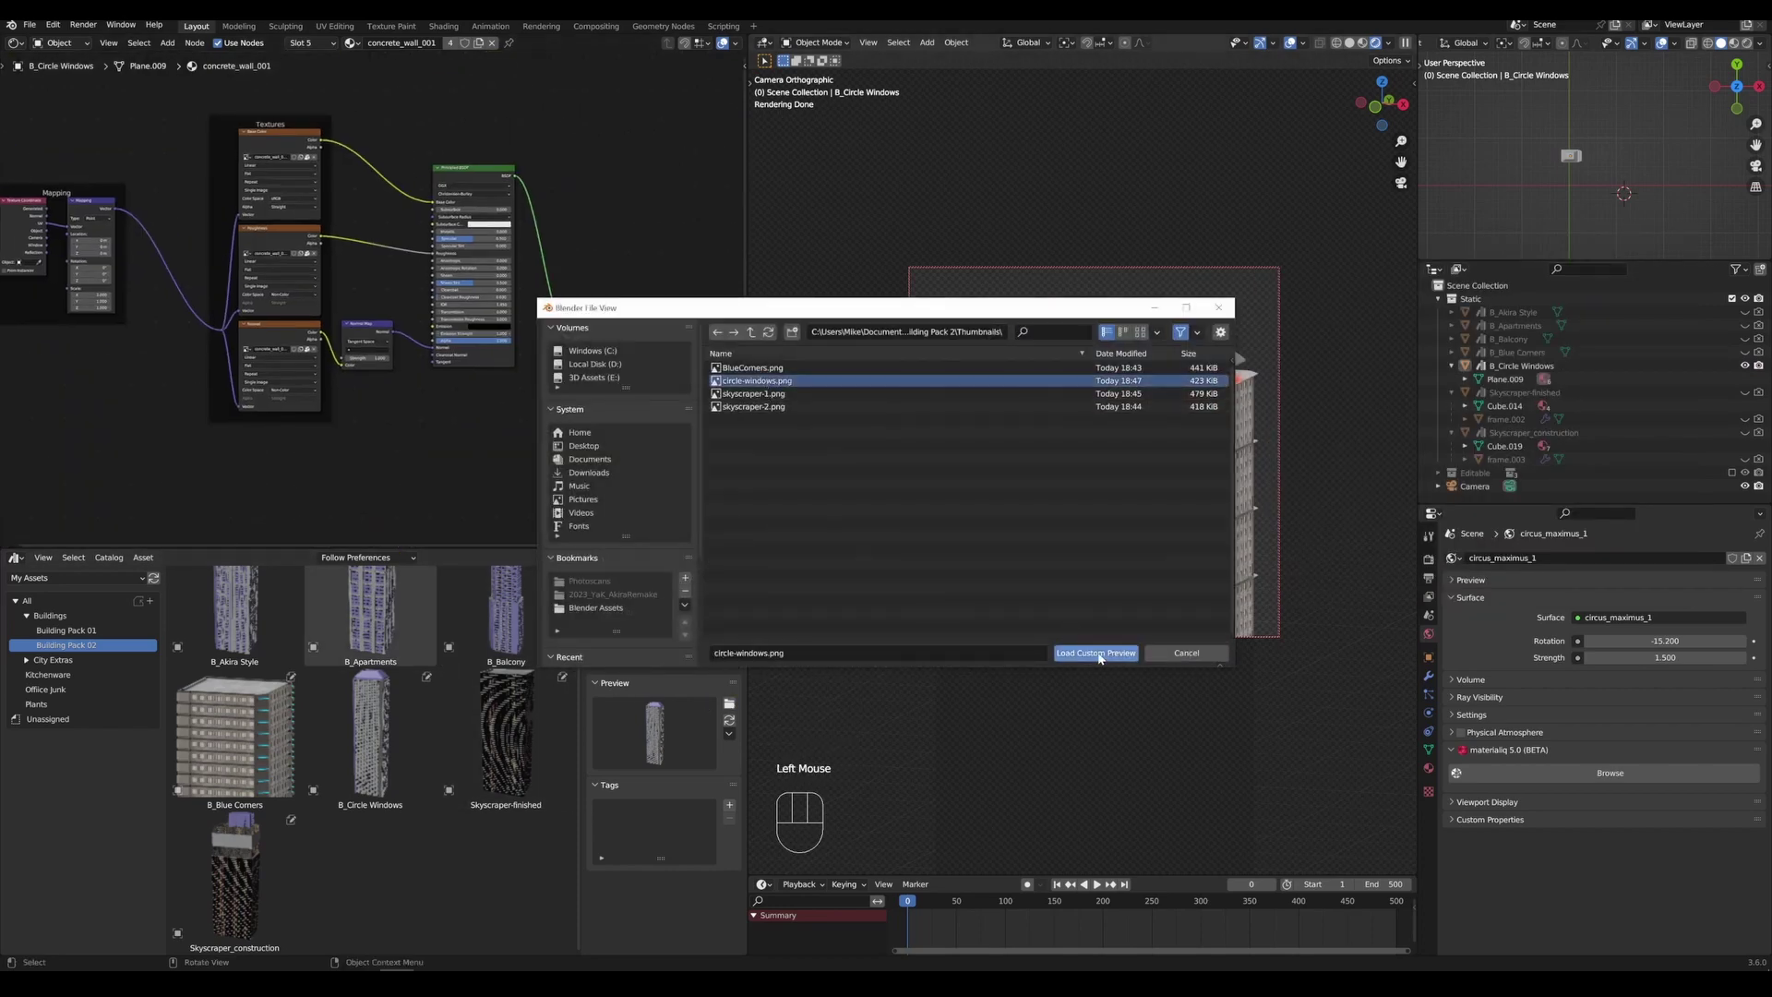
click(1099, 657)
Load skyscraper-1.png as the custom preview of the Skyscraper-finished asset.
click(506, 739)
click(729, 704)
click(785, 393)
click(1089, 652)
Hide B_Circle Windows, unhide and select B_Balcony, and move and scale it into the camera frame.
click(1745, 365)
click(1744, 339)
click(1514, 339)
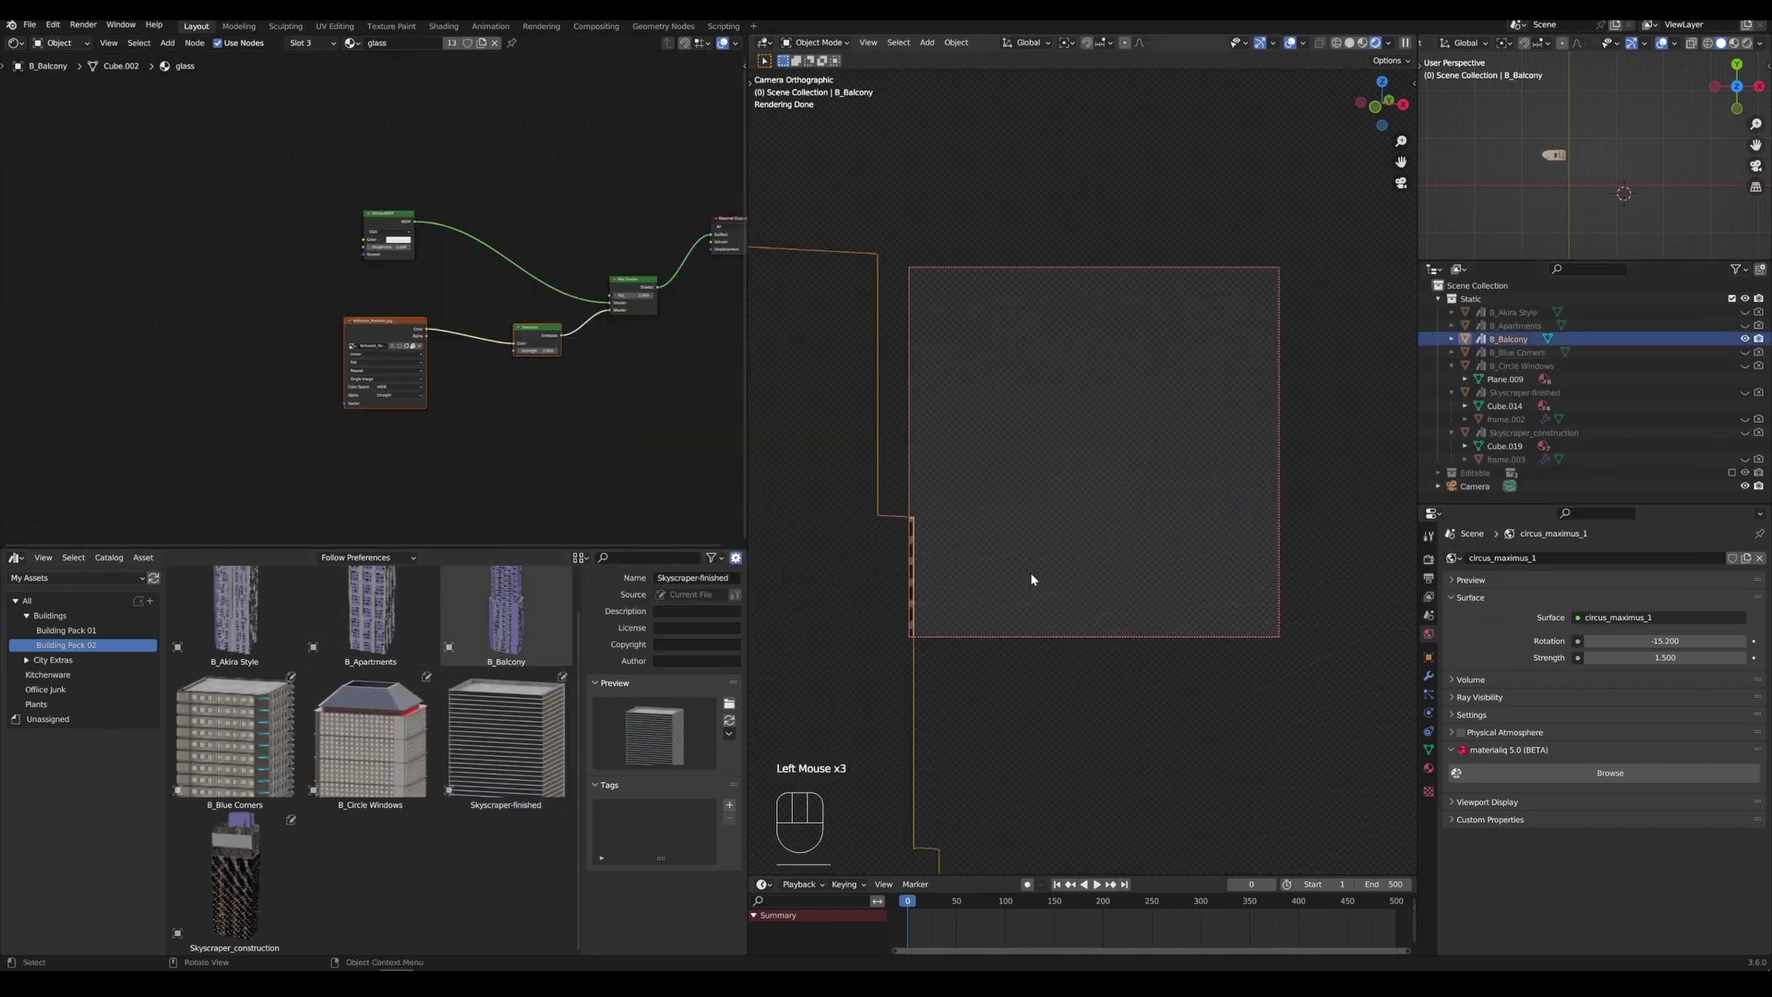
key(g)
key(z)
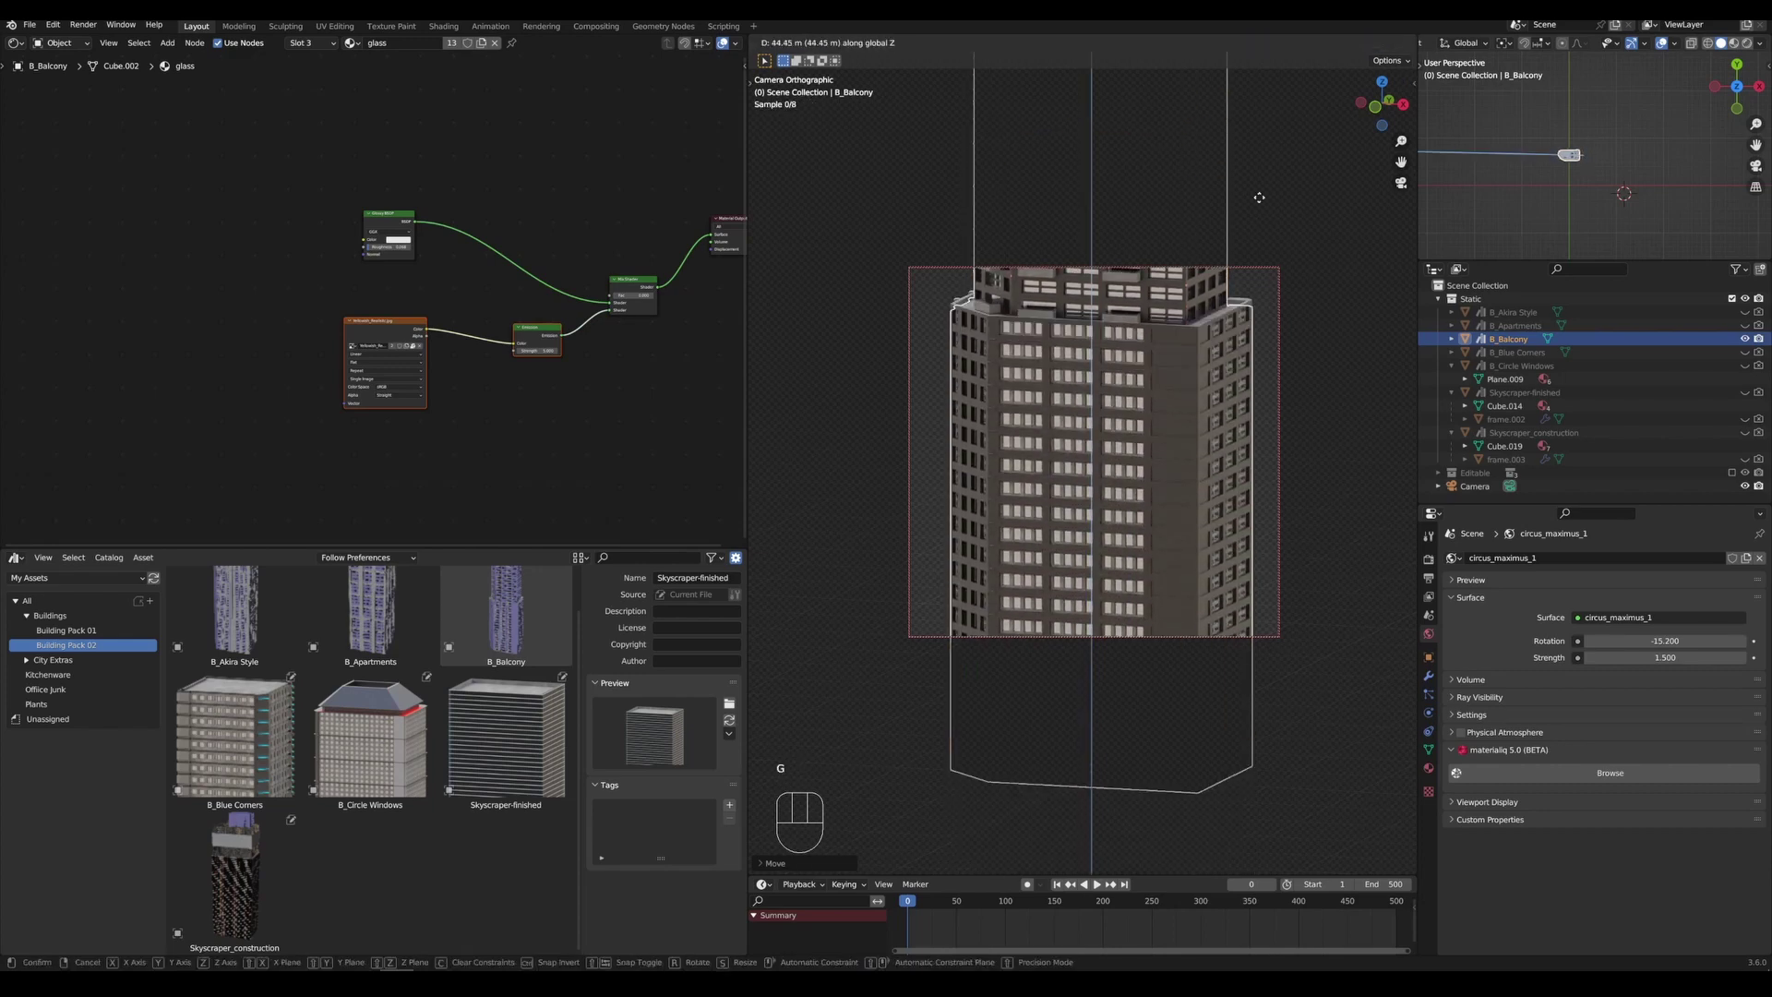
click(1251, 609)
key(s)
click(1319, 433)
Shift B_Balcony along Z so its upper balcony floors and the base of its tower fill the camera frame.
key(g)
key(z)
click(1320, 462)
key(g)
key(z)
click(1279, 658)
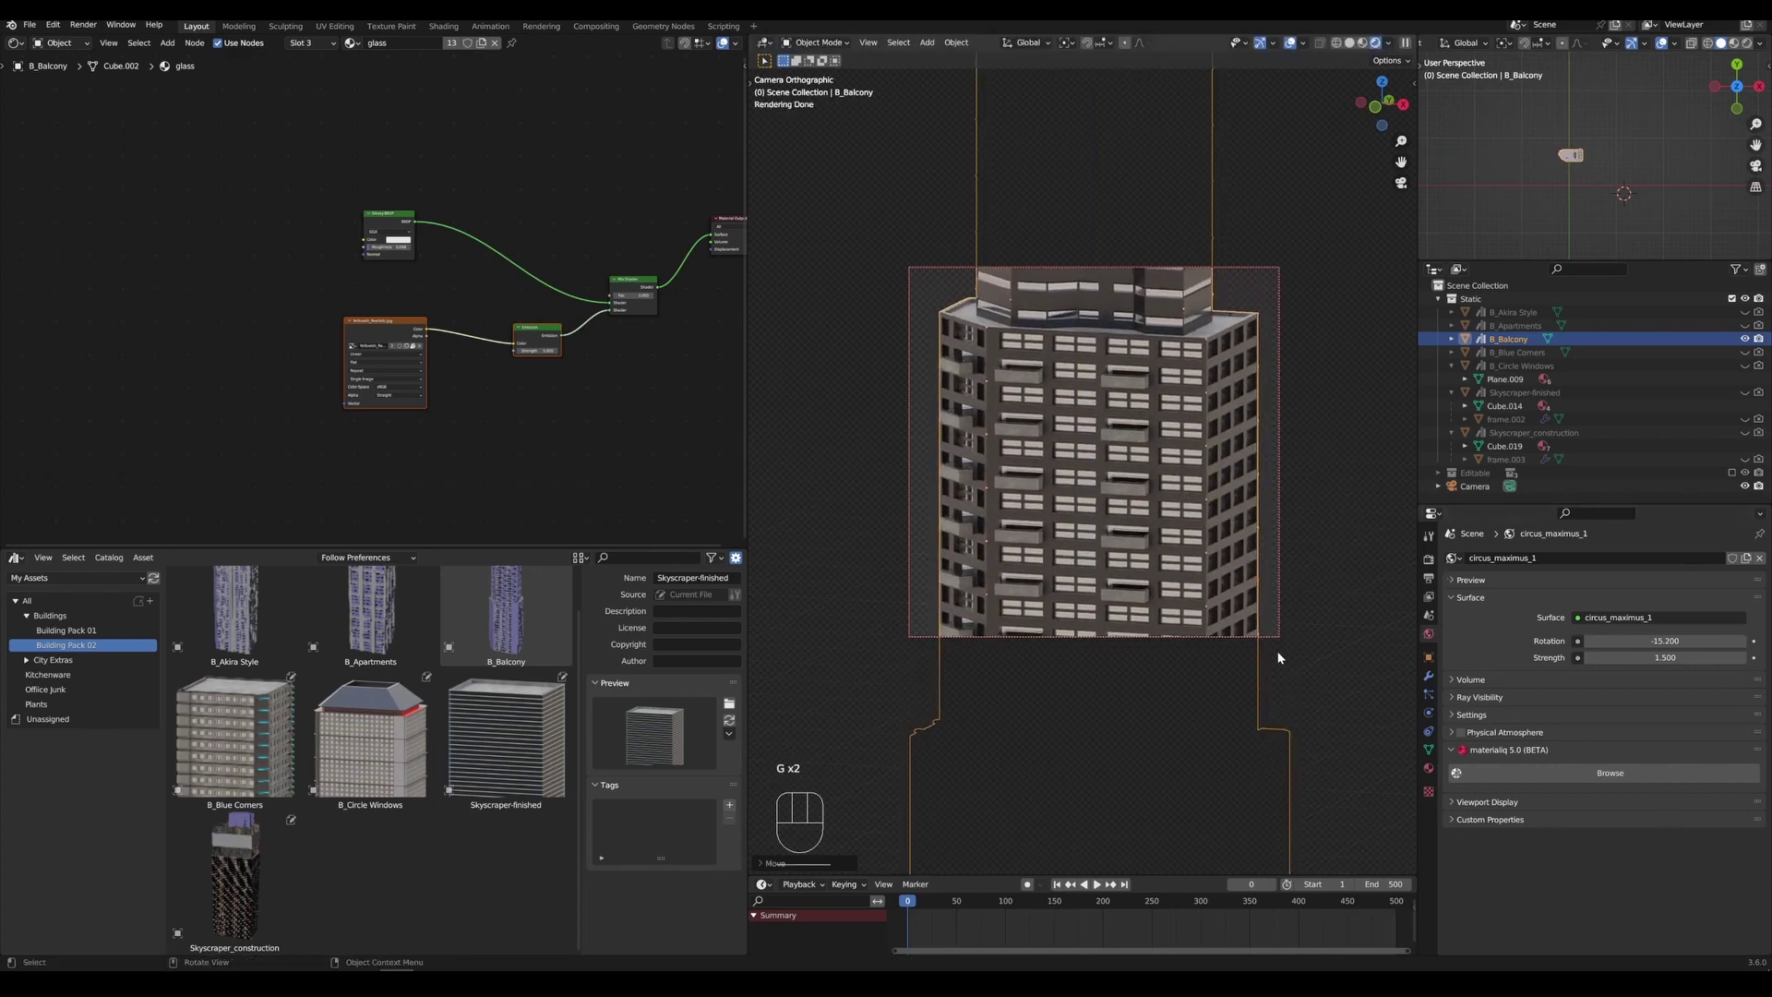
Rotate B_Balcony about Z so its side facade shows more, and readjust its height in the camera frame.
key(r)
key(z)
click(1223, 476)
key(g)
key(z)
click(1220, 496)
Set the world HDRI rotation to -29.200 and its strength to 1.250, and deselect B_Balcony.
drag(1662, 641, 1740, 646)
drag(1701, 657, 1724, 657)
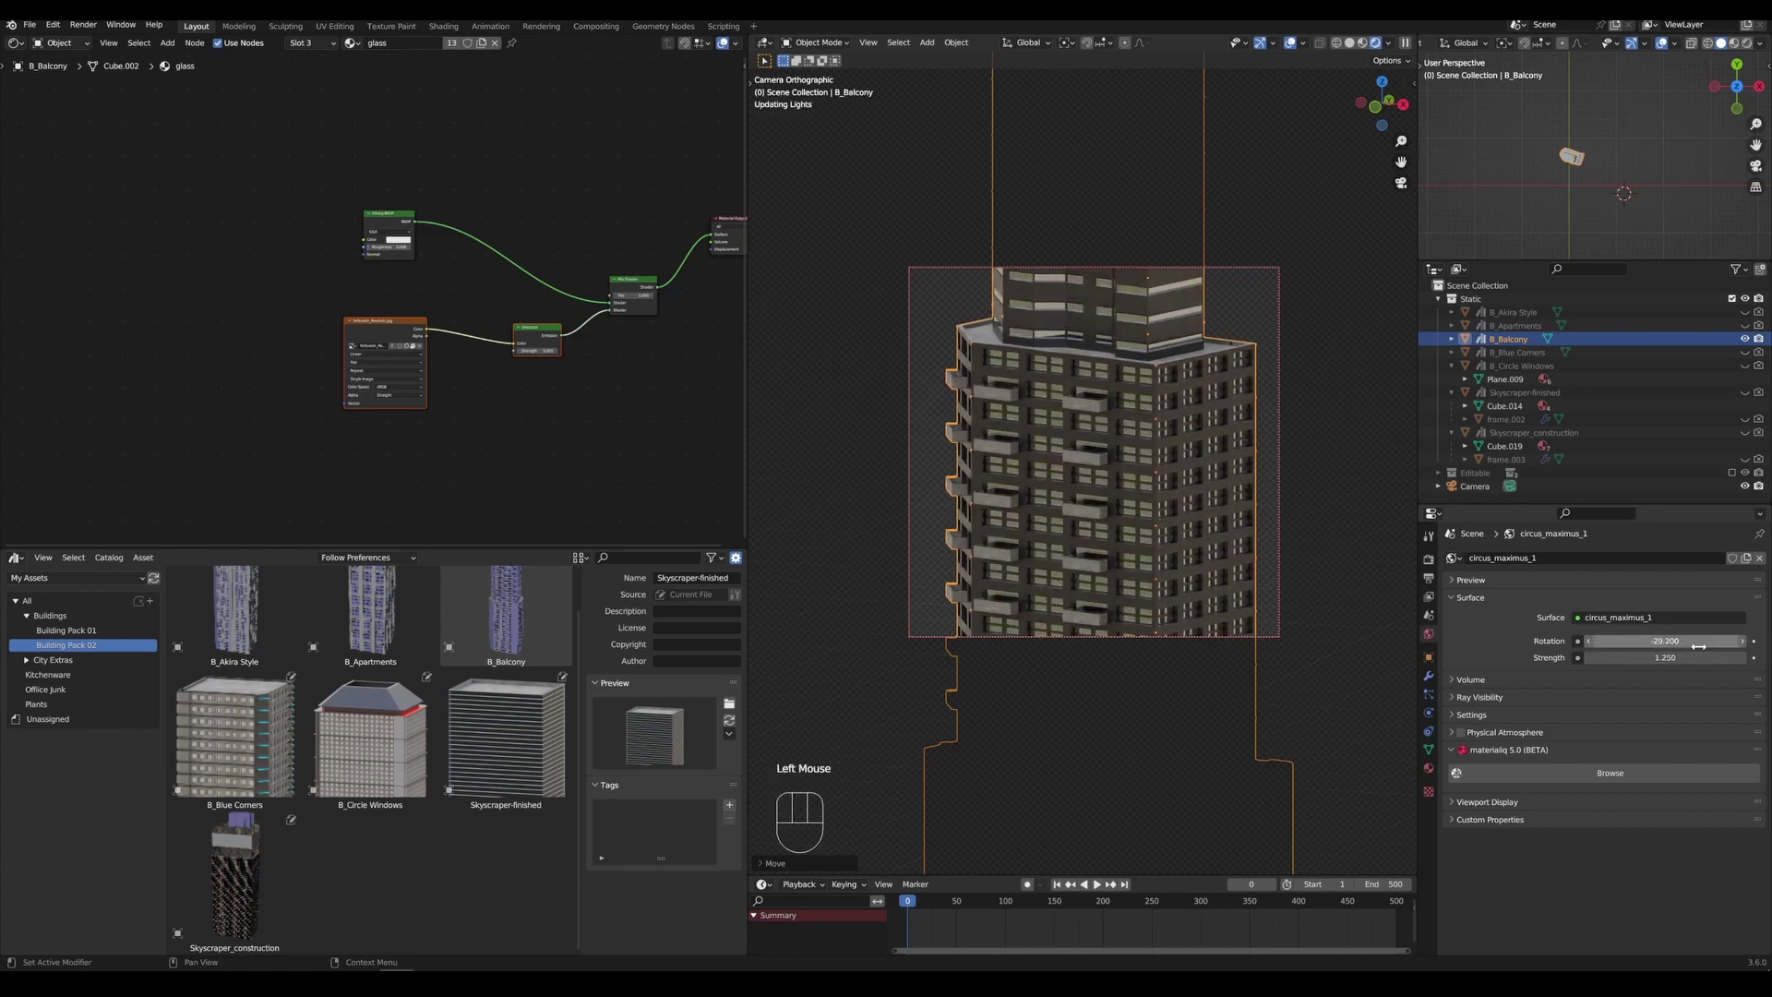
click(1343, 499)
Render the B_Balcony view and save the image under a new file name in the Thumbnails folder.
key(F12)
drag(1330, 336, 1261, 336)
click(1261, 360)
click(1293, 485)
drag(1155, 653, 828, 660)
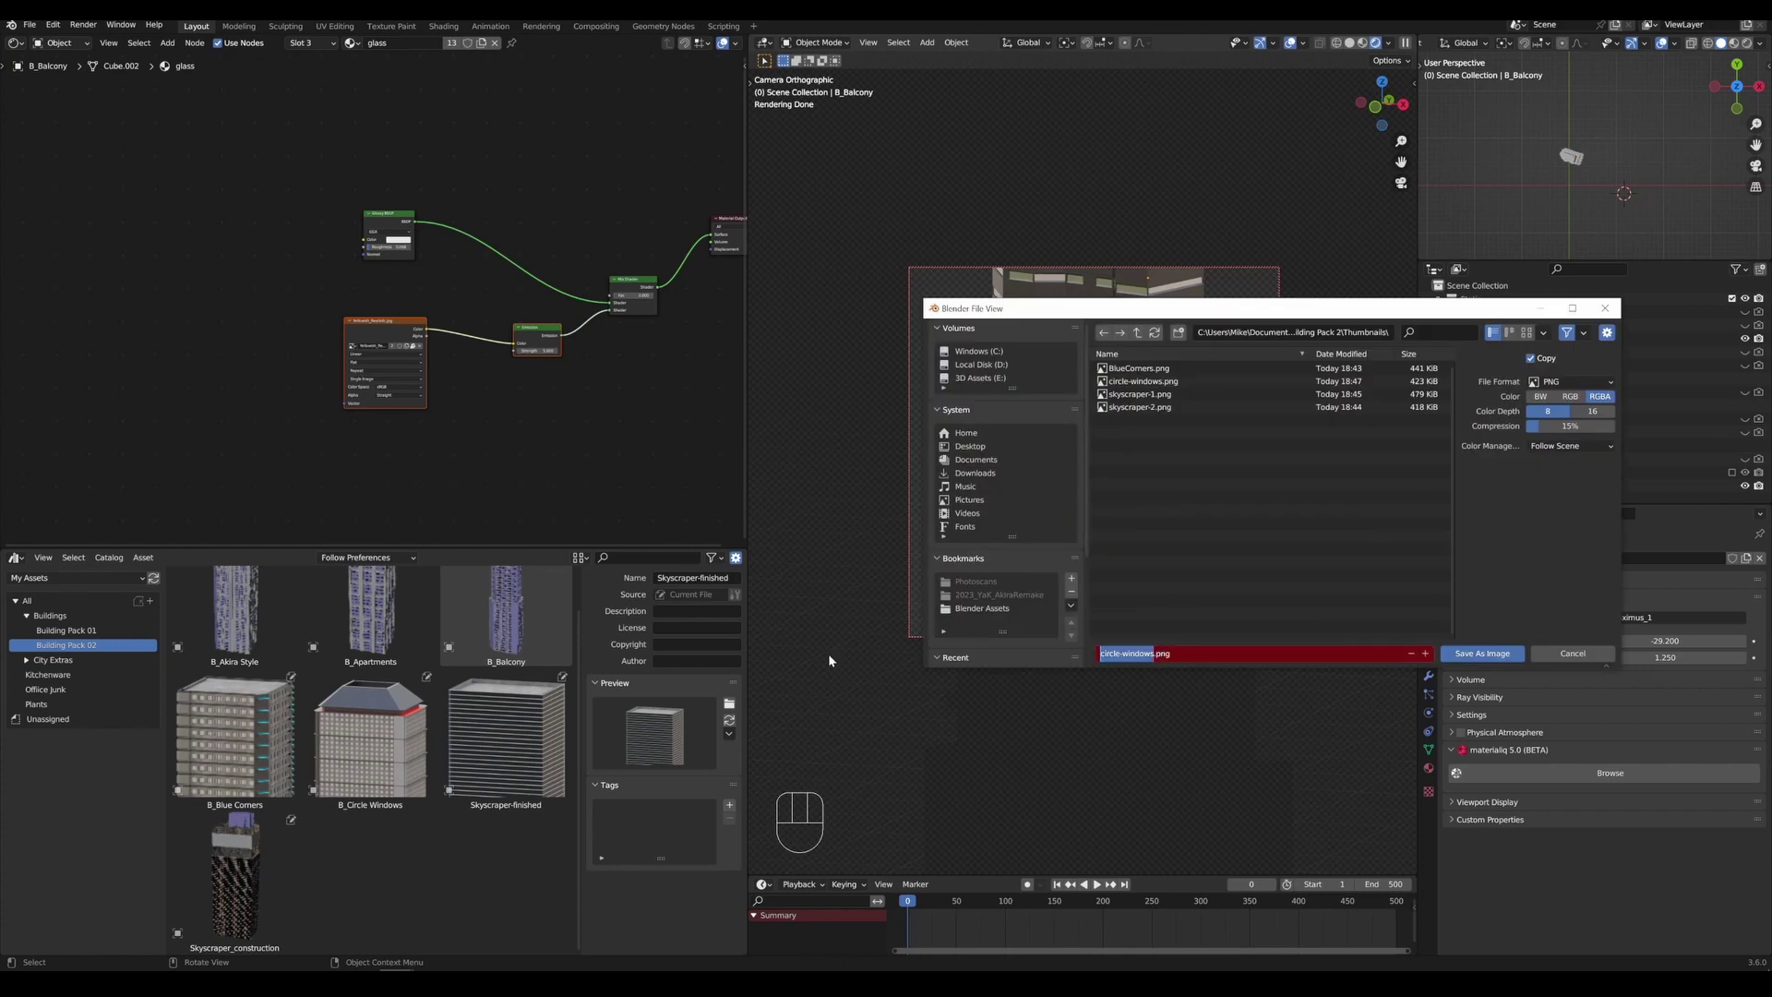
click(1482, 654)
Load the saved balcony render as the custom preview of the B_Balcony asset.
click(499, 610)
click(729, 704)
click(785, 368)
click(1093, 653)
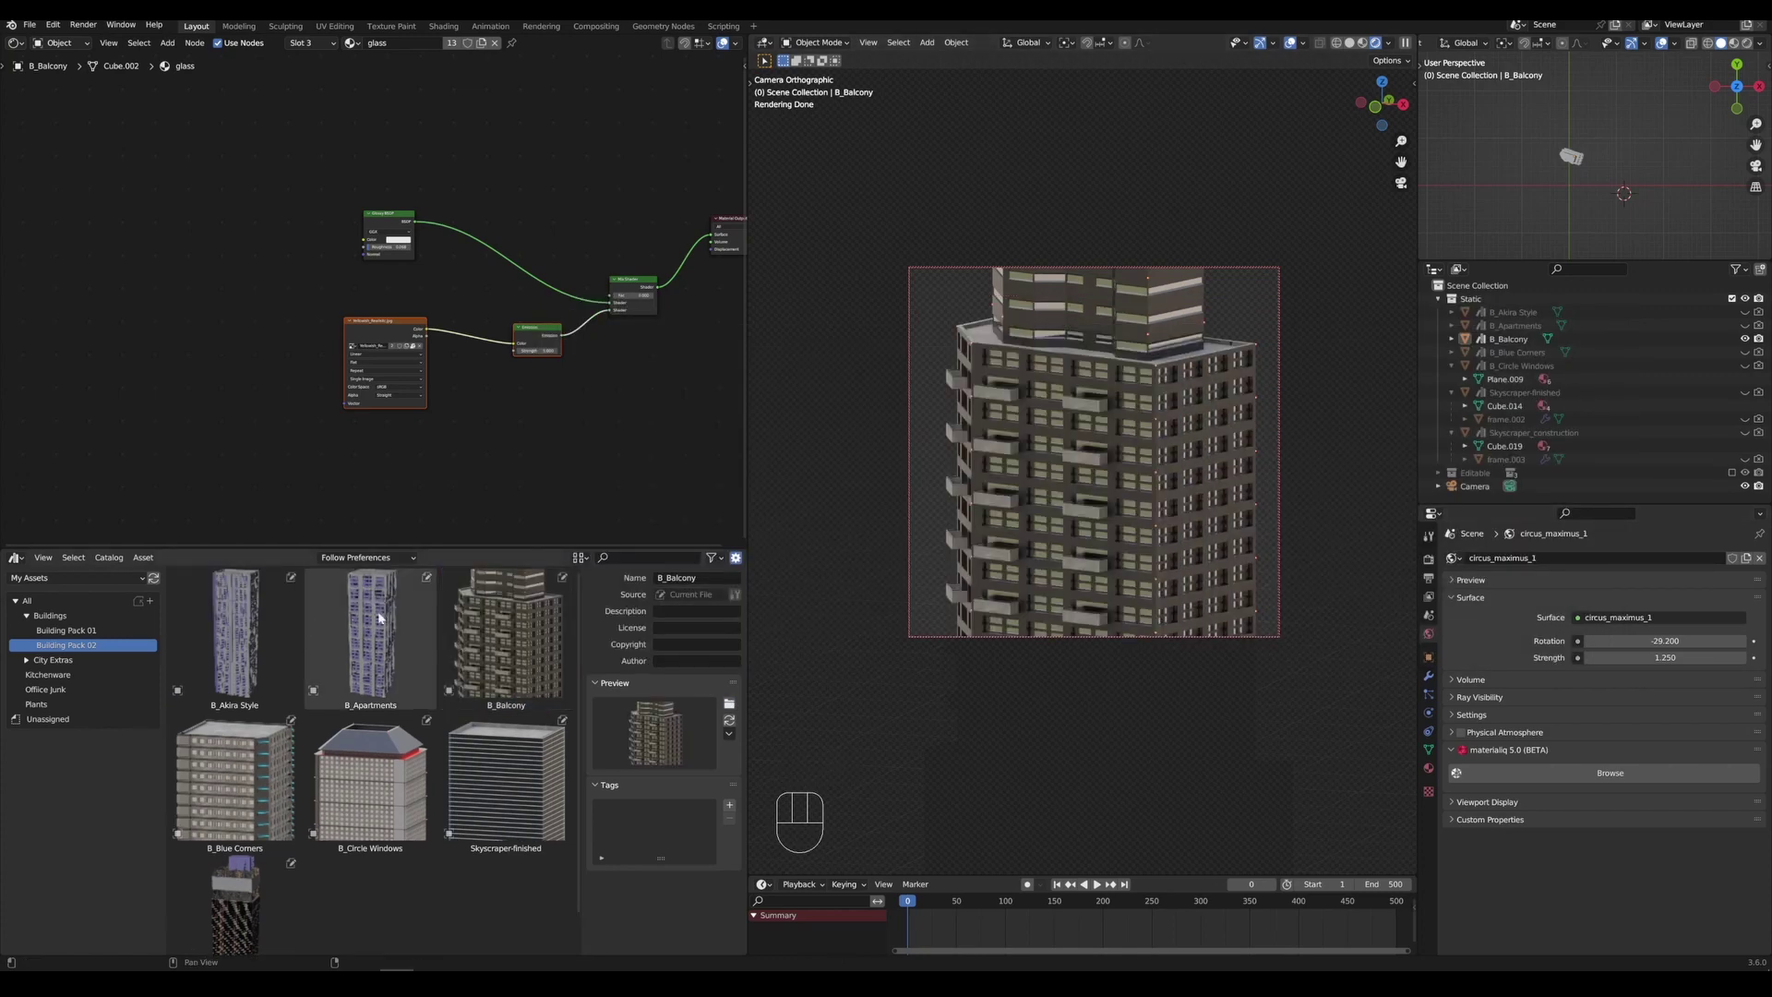
Select the B_Apartments asset, hide the B_Balcony building, and unhide and select the B_Apartments building.
click(380, 614)
click(1744, 338)
click(1744, 325)
click(1515, 326)
Move and scale the B_Apartments building so its roof and upper floors fit inside the square camera frame.
key(g)
key(x)
key(g)
key(z)
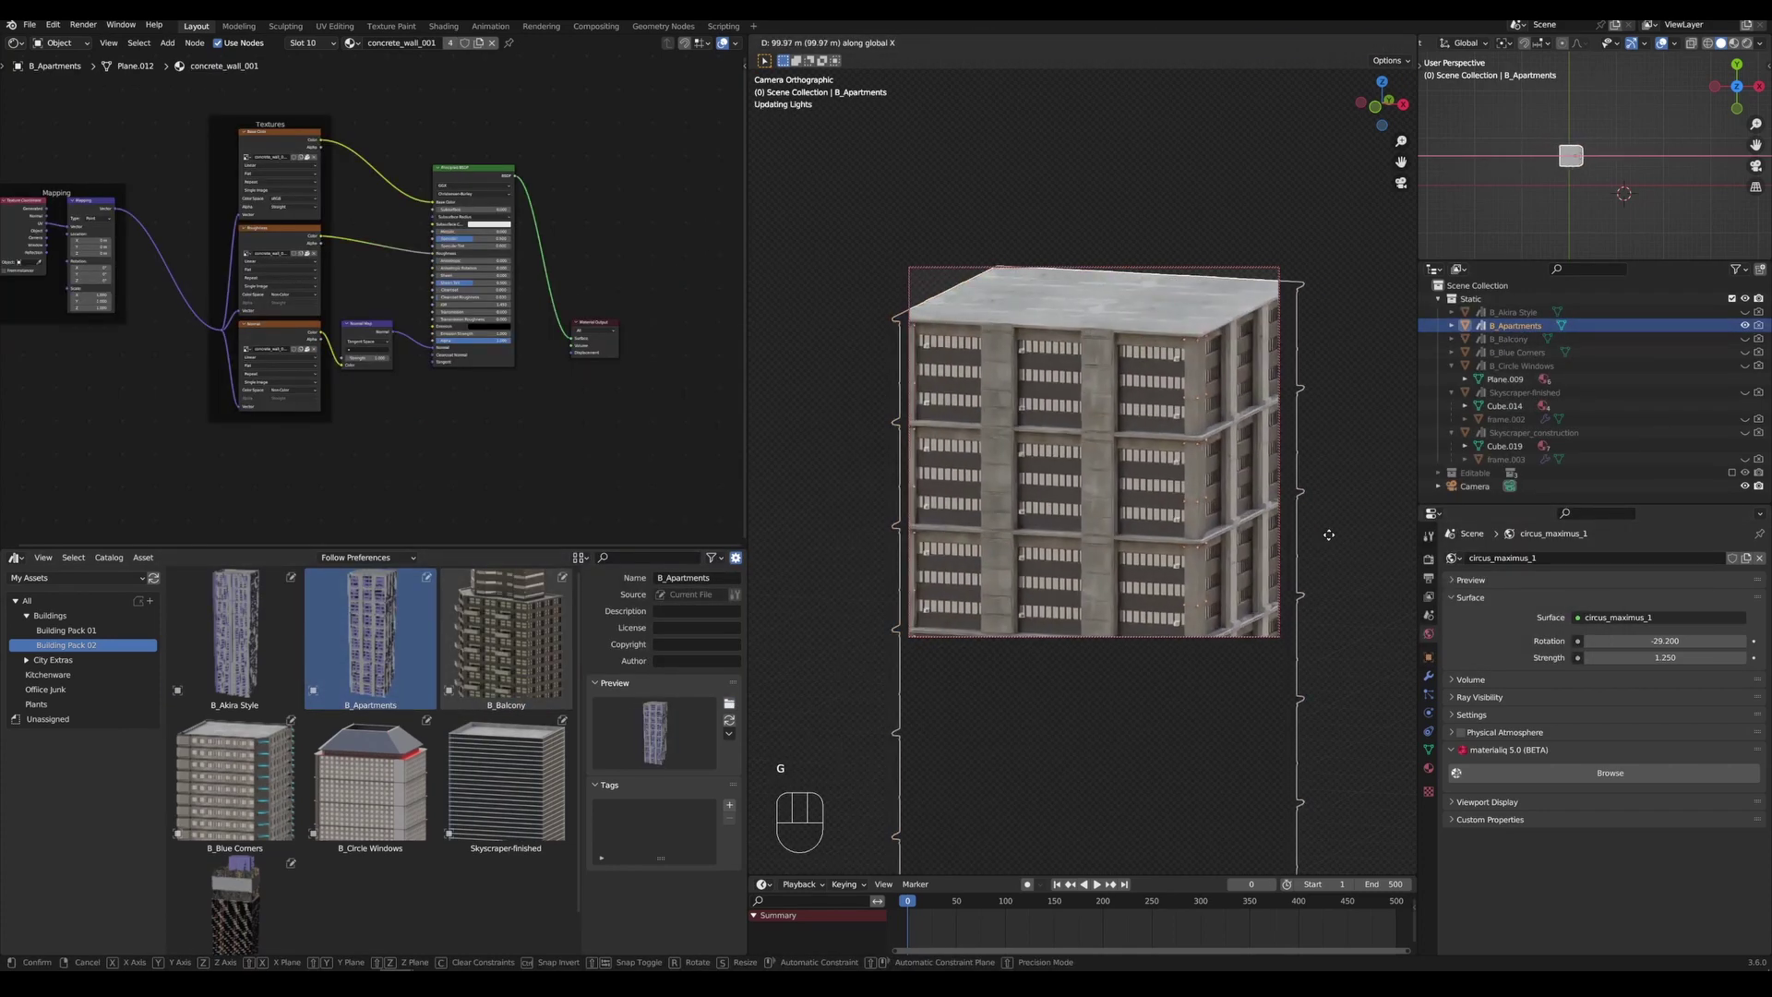
key(s)
key(g)
key(z)
click(1225, 364)
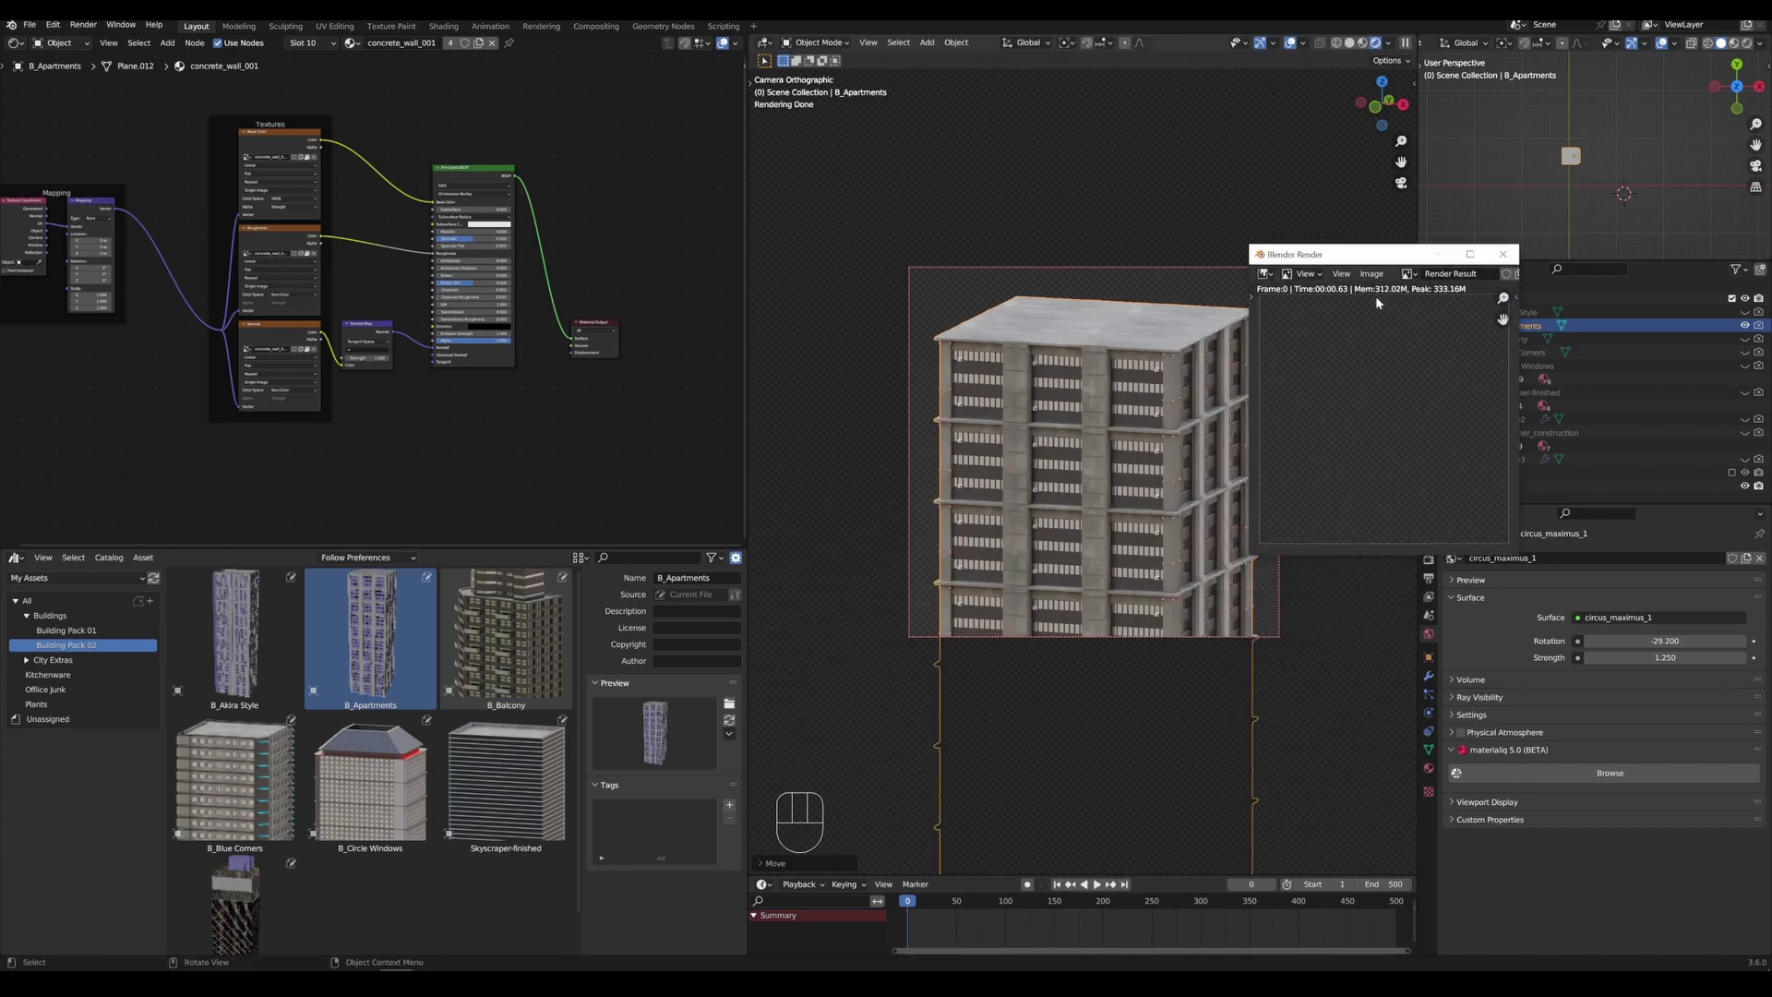
Render the B_Apartments view and save the image as apts.png in the Thumbnails folder.
key(F12)
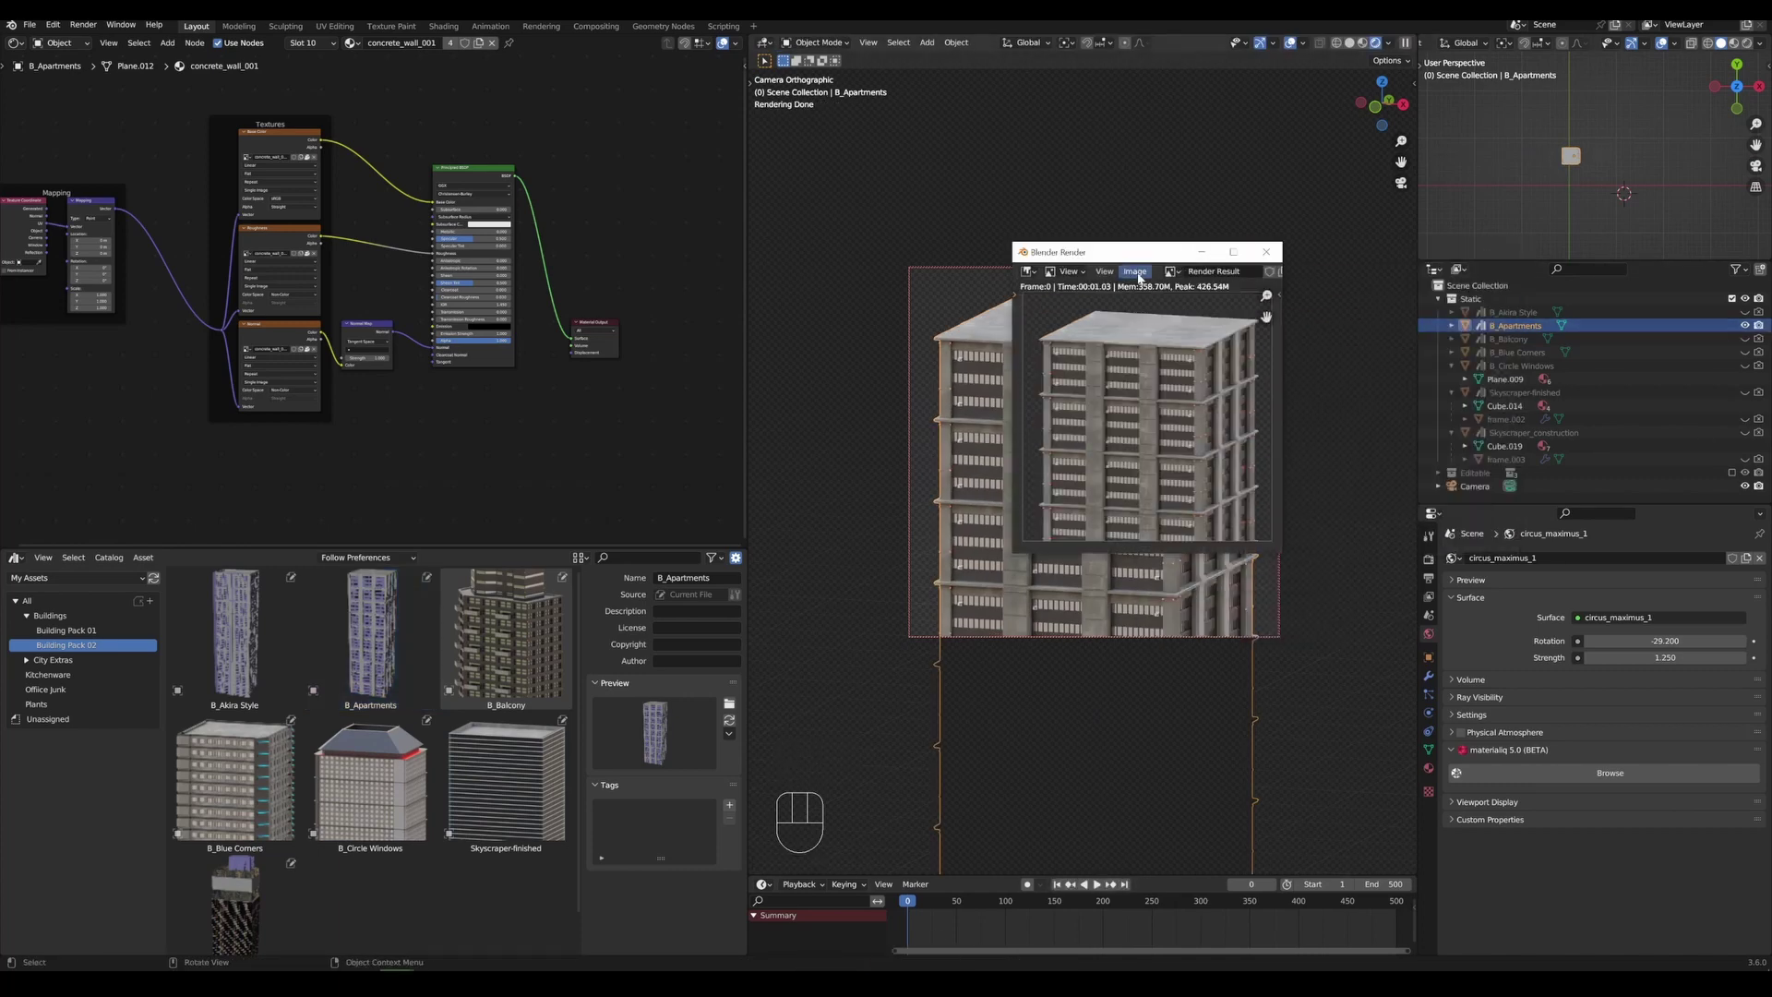
click(1138, 276)
click(1144, 362)
key(Return)
key(Return)
key(Escape)
Load apts.png as the custom preview of the B_Apartments asset.
click(370, 637)
click(729, 703)
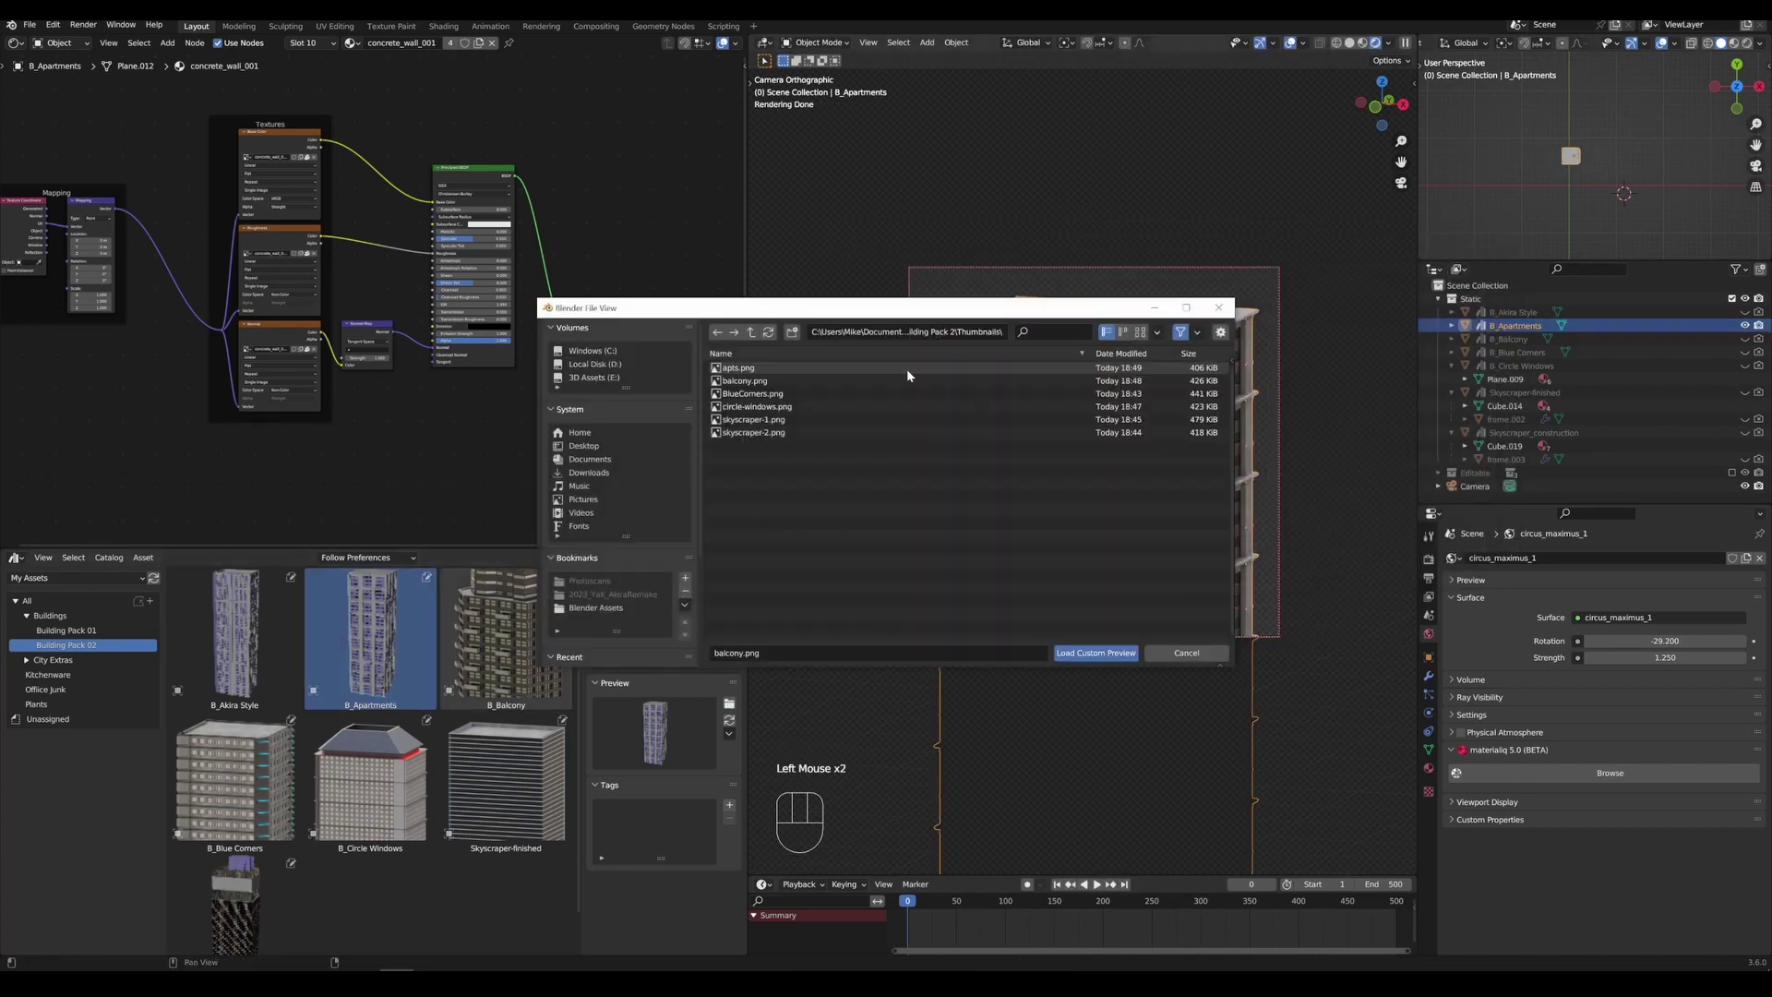
double_click(909, 370)
Select the B_Akira Style asset, hide the B_Apartments building, and unhide and select the B_Akira Style building.
click(235, 637)
click(1744, 325)
click(1745, 312)
click(1514, 312)
Move and scale the B_Akira Style building so its roof and upper floors fit inside the square camera frame.
key(g)
key(x)
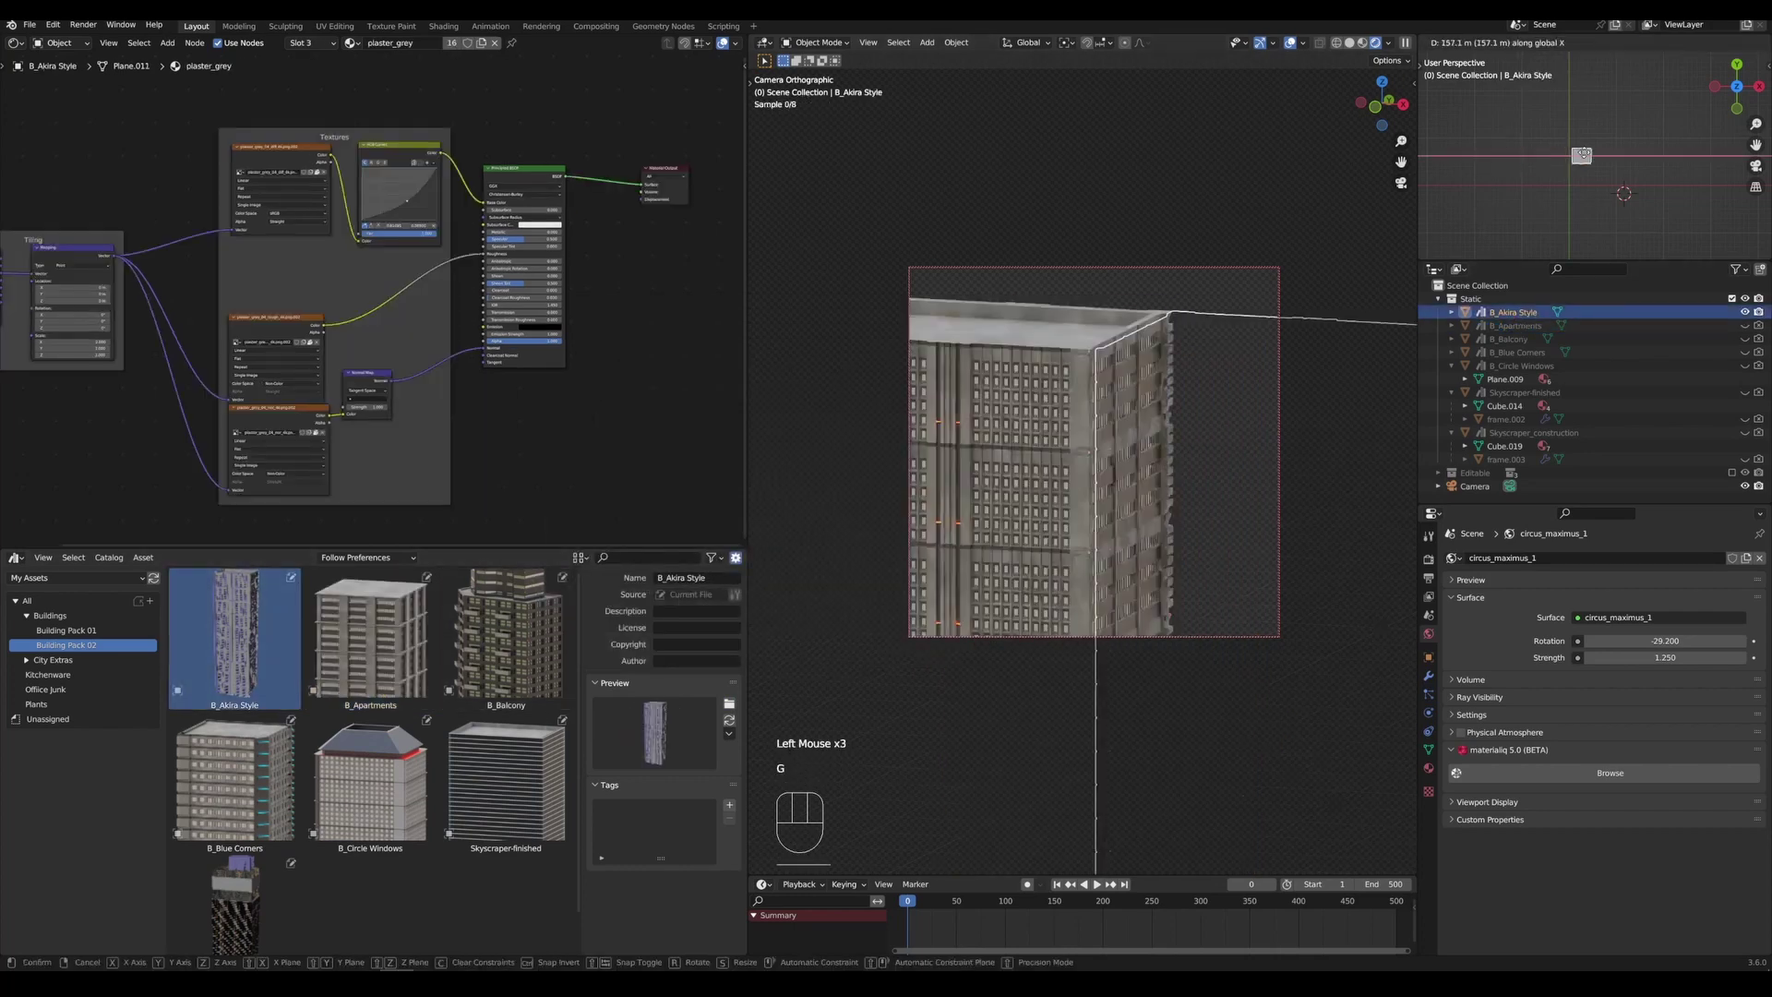
click(1217, 445)
key(s)
key(g)
click(1269, 410)
key(g)
click(1335, 431)
Try a different world HDRI rotation on the B_Akira Style building, undo it, and deselect the building.
drag(1667, 641, 1599, 641)
key(ctrl+s)
click(1372, 561)
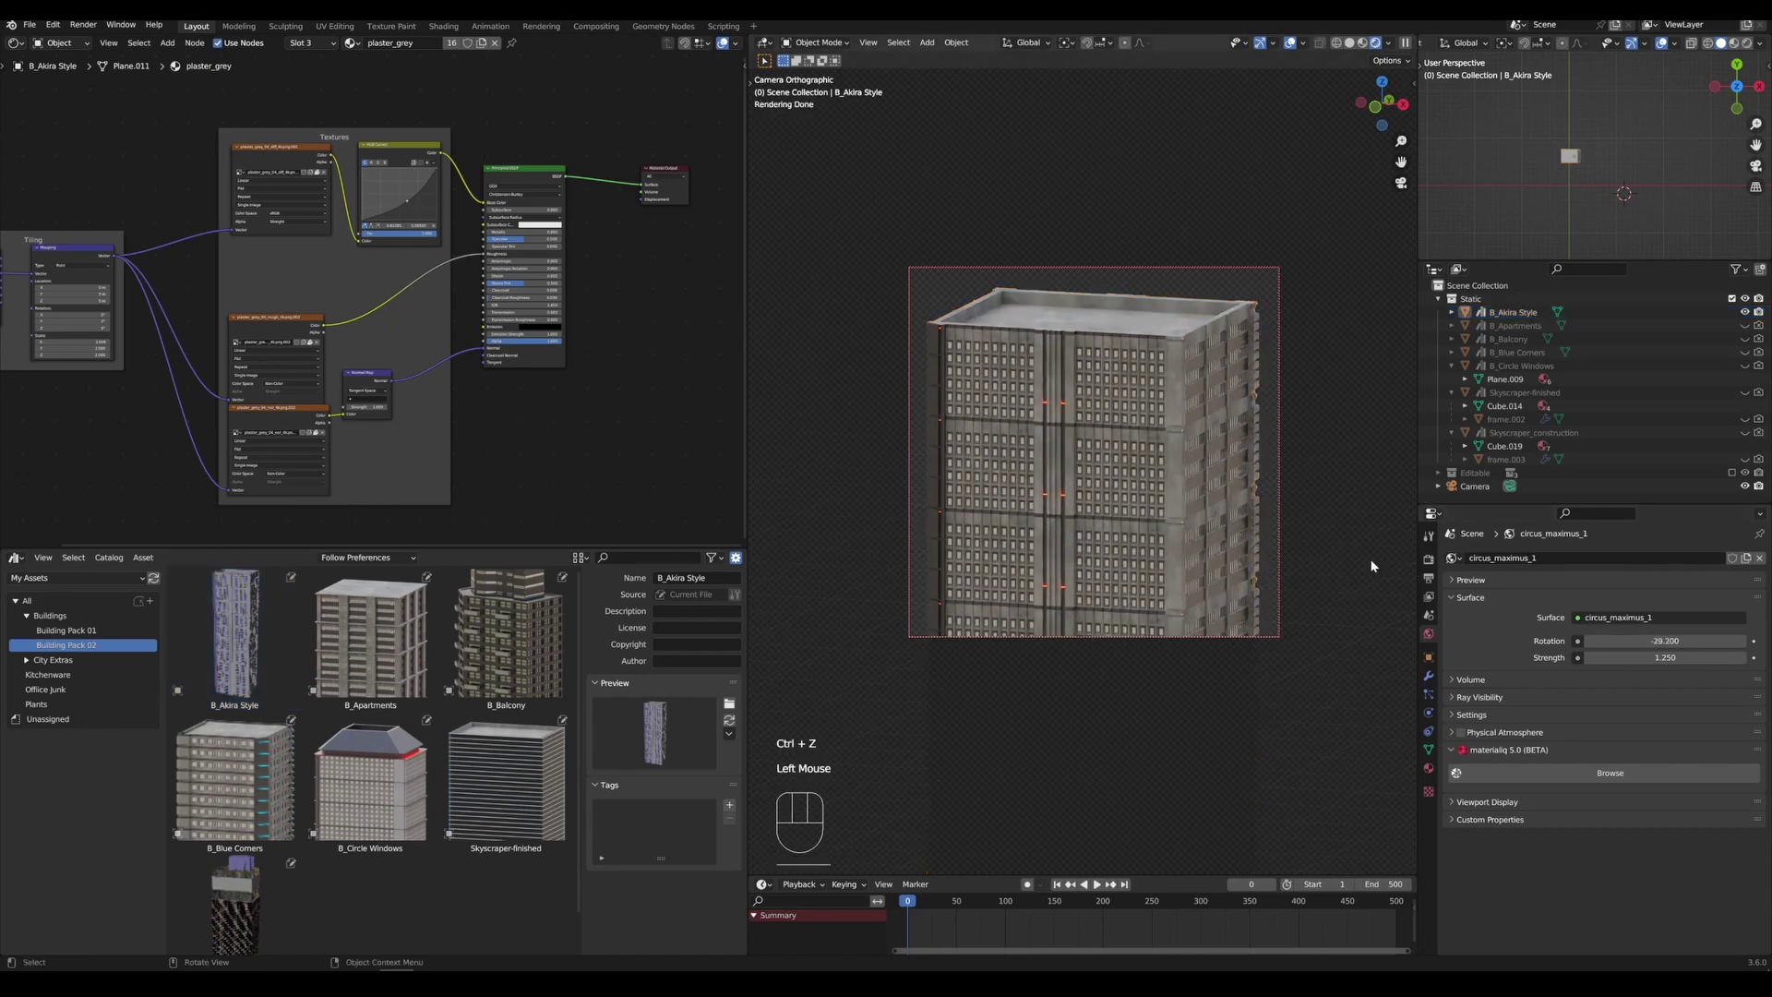
Render the B_Akira Style view and save the image as akira.png in the Thumbnails folder.
key(F12)
click(1360, 424)
click(1384, 551)
click(1581, 721)
Load akira.png as the custom preview of B_Akira Style and skyscraper-2.png as that of Skyscraper_construction.
click(729, 704)
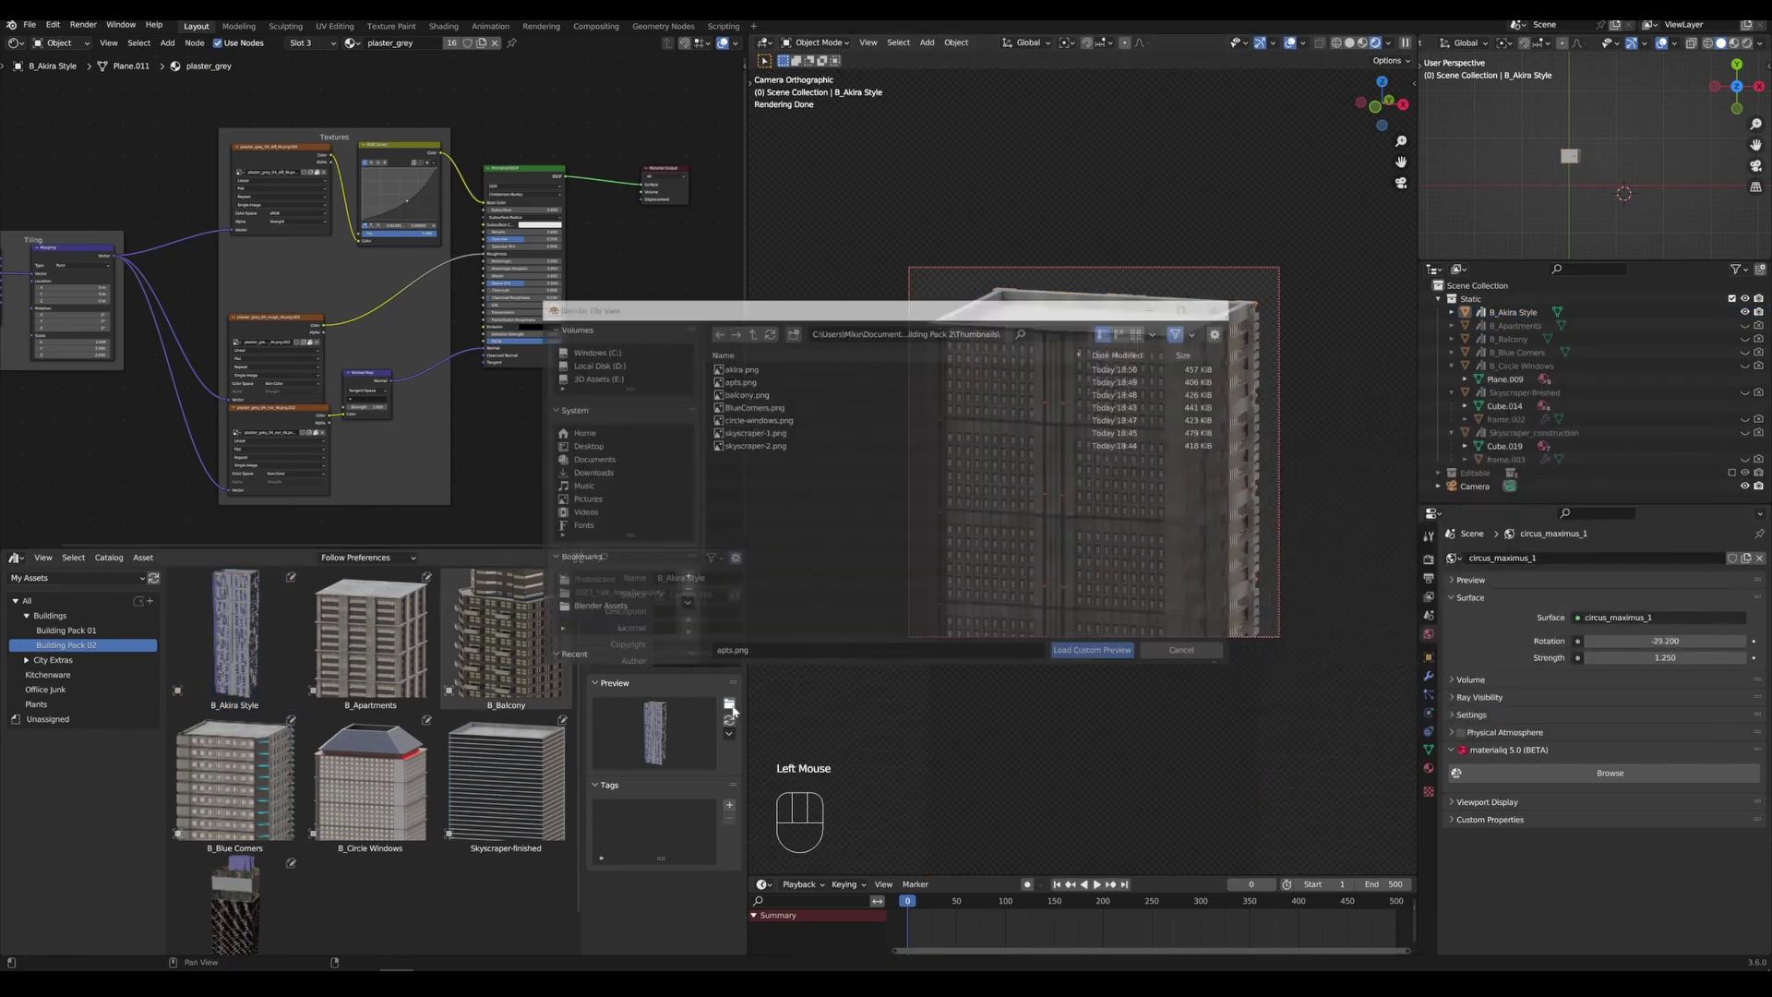
click(1097, 653)
scroll(275, 794, down, 4)
click(242, 876)
click(729, 704)
click(809, 445)
click(1107, 653)
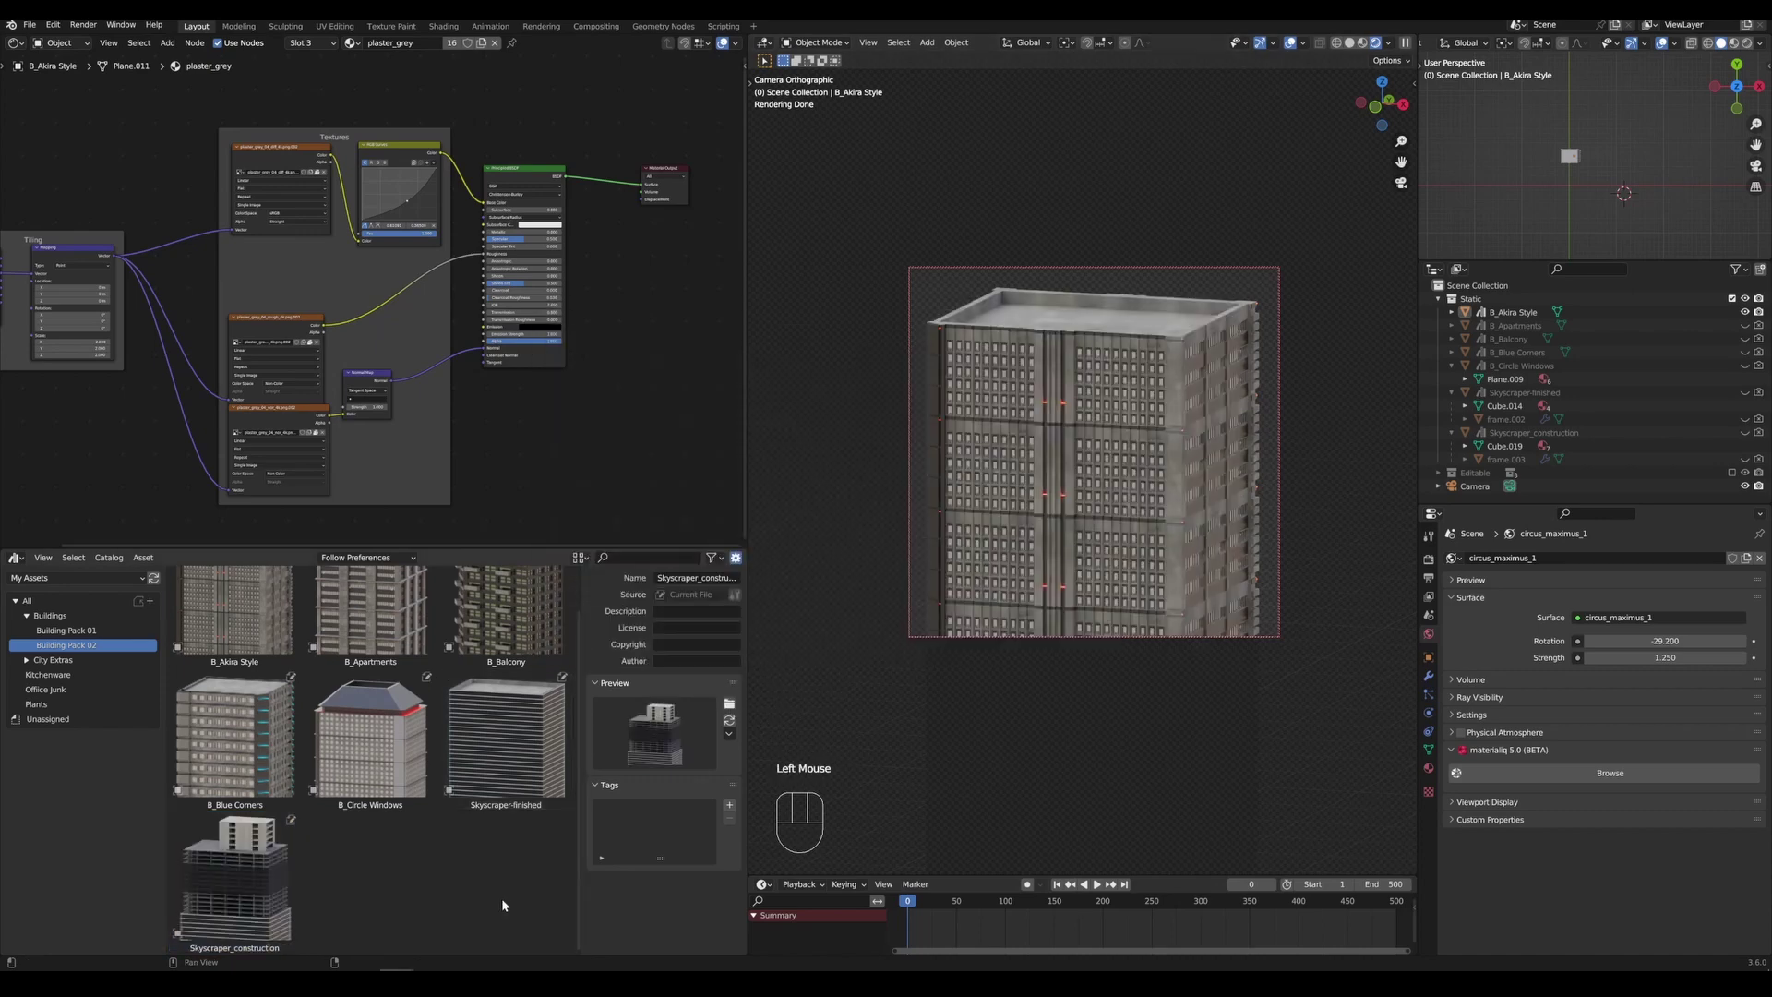
key(n)
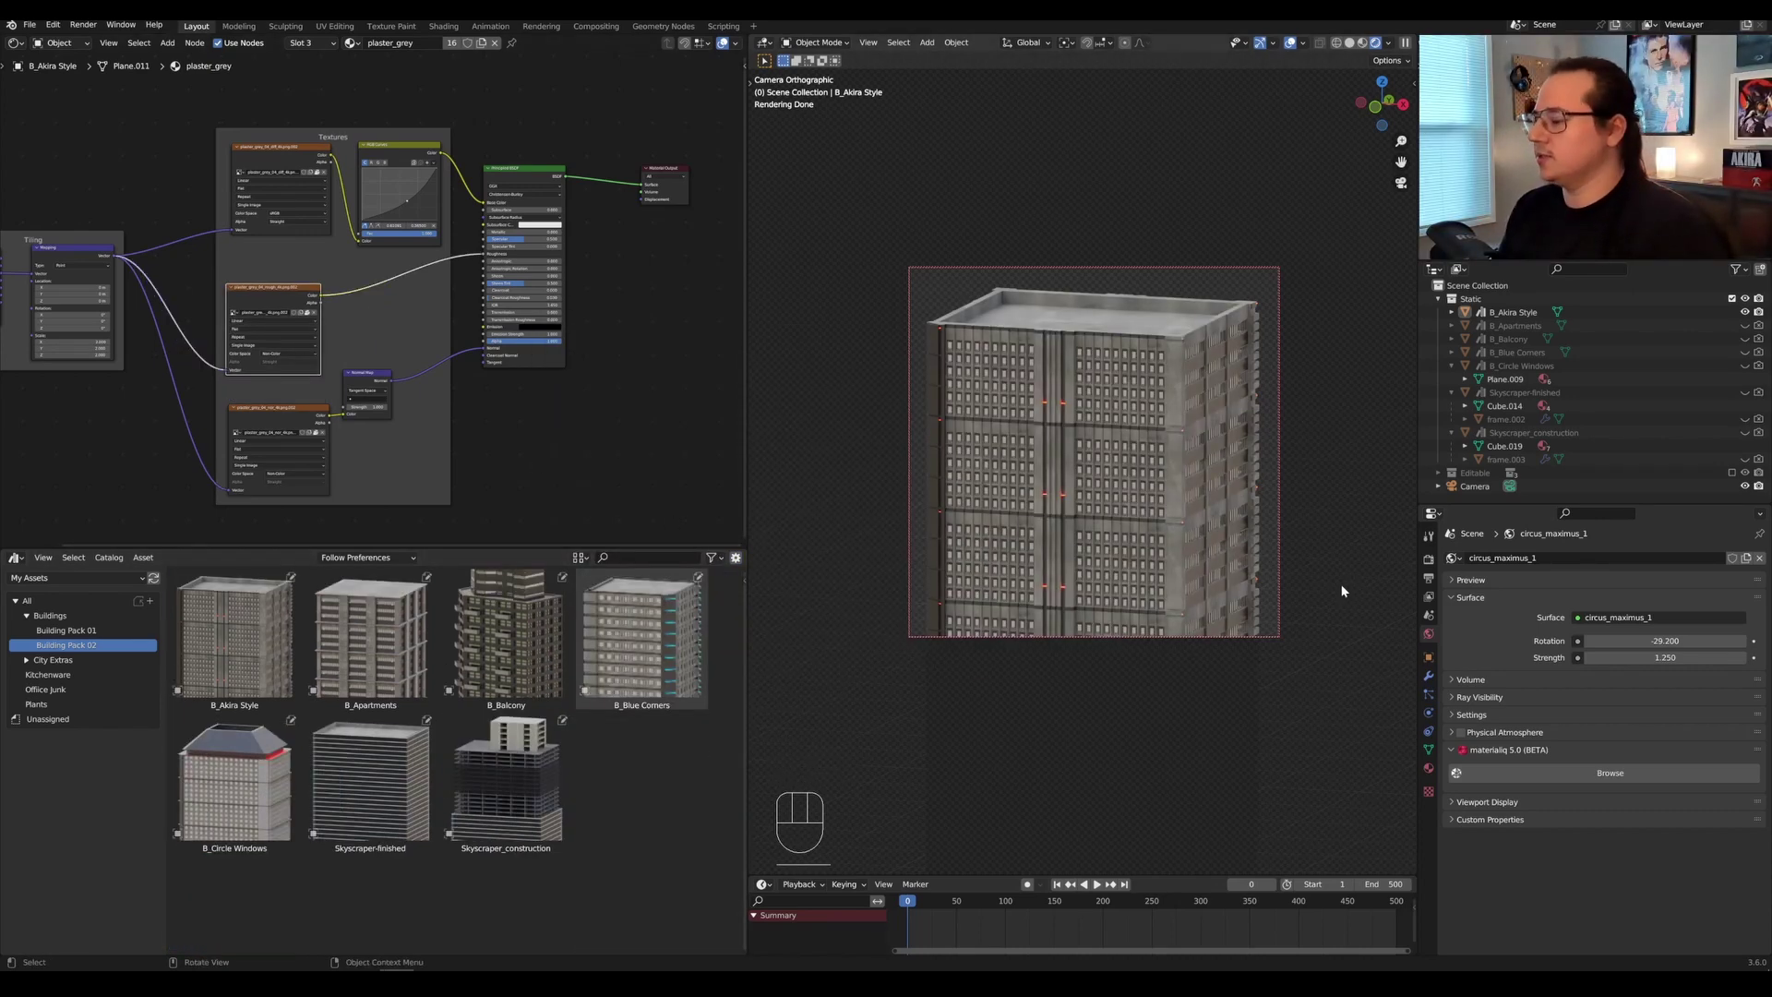
Leave the camera view and unhide the remaining buildings in the Static collection, including the frame of Skyscraper-finished.
key(KP_0)
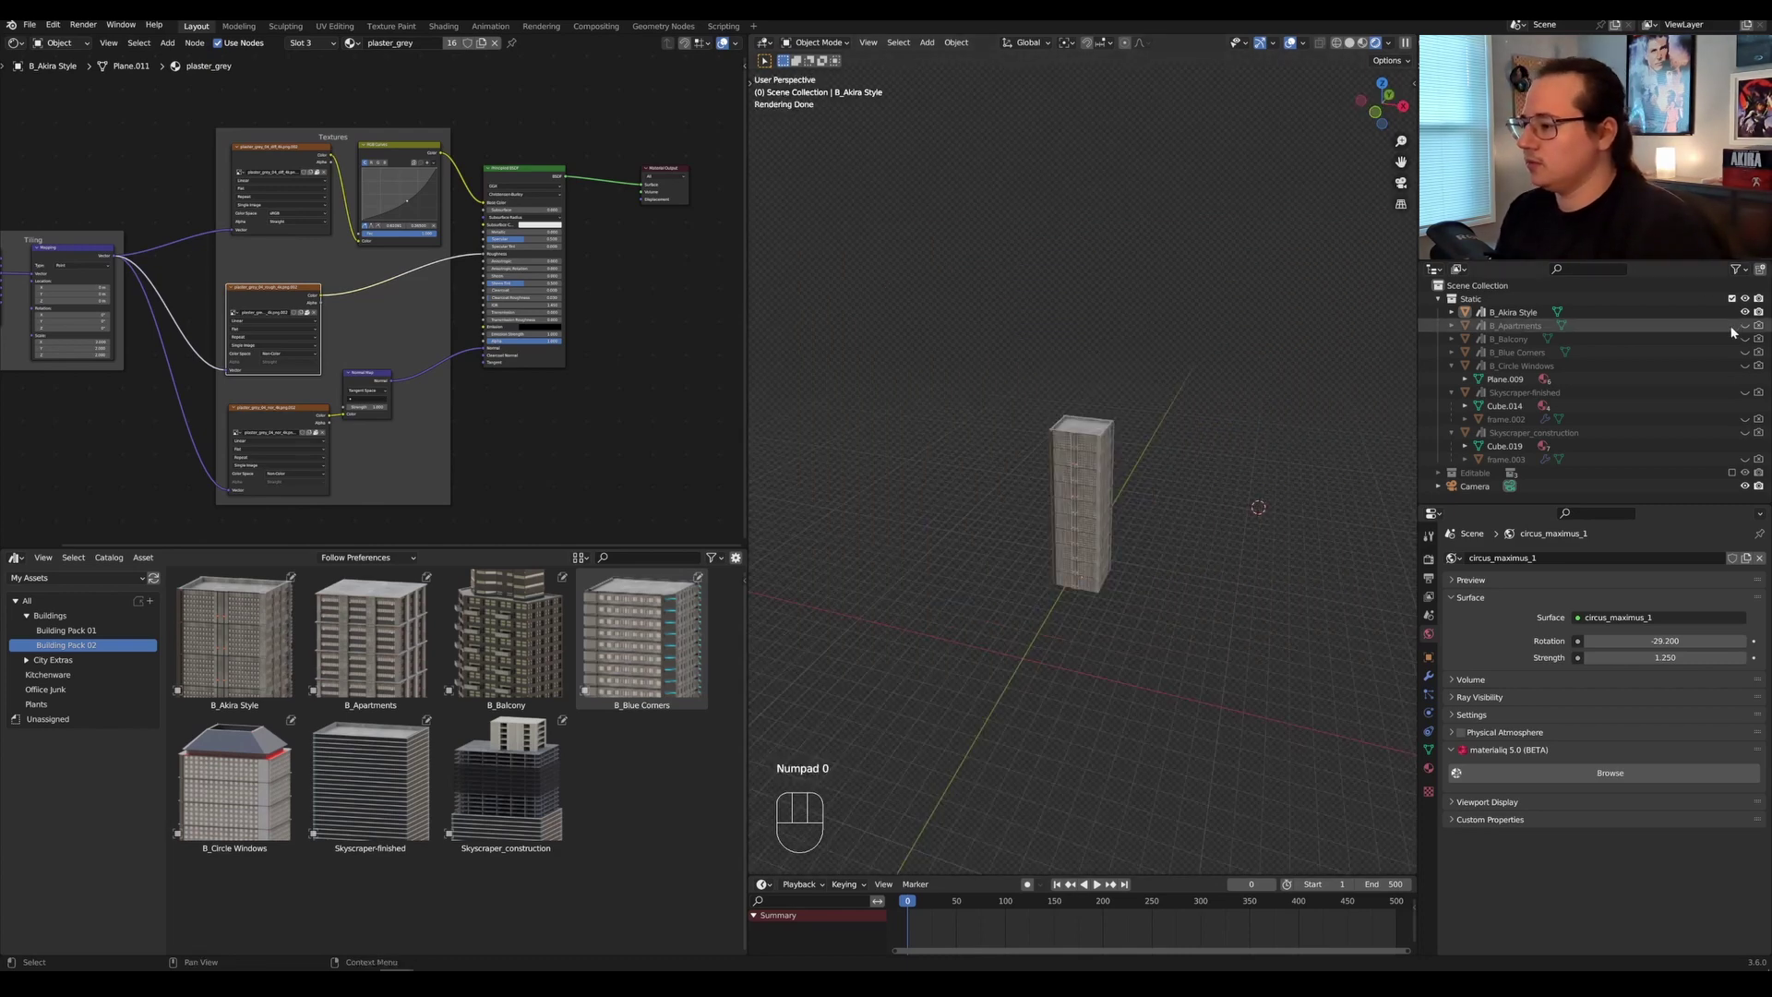
mouse_move(1745, 325)
mouse_down()
mouse_move(1744, 367)
mouse_move(1756, 355)
mouse_up()
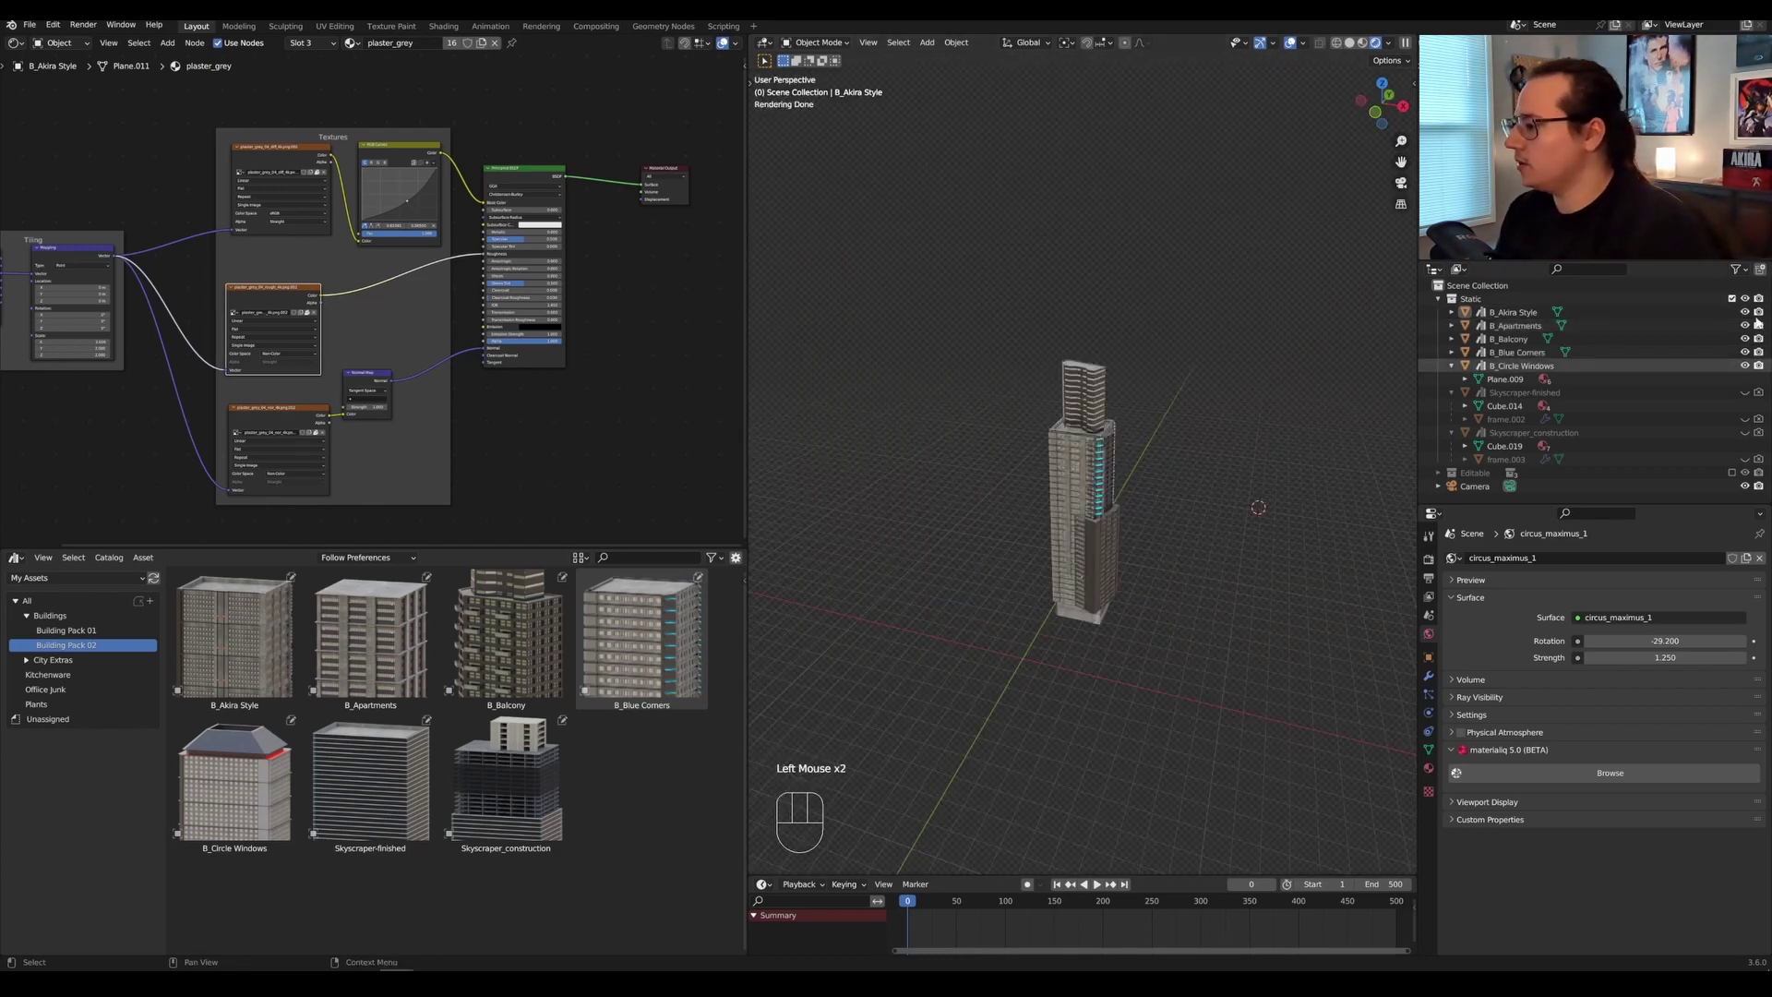
click(1745, 392)
click(1745, 419)
click(1746, 432)
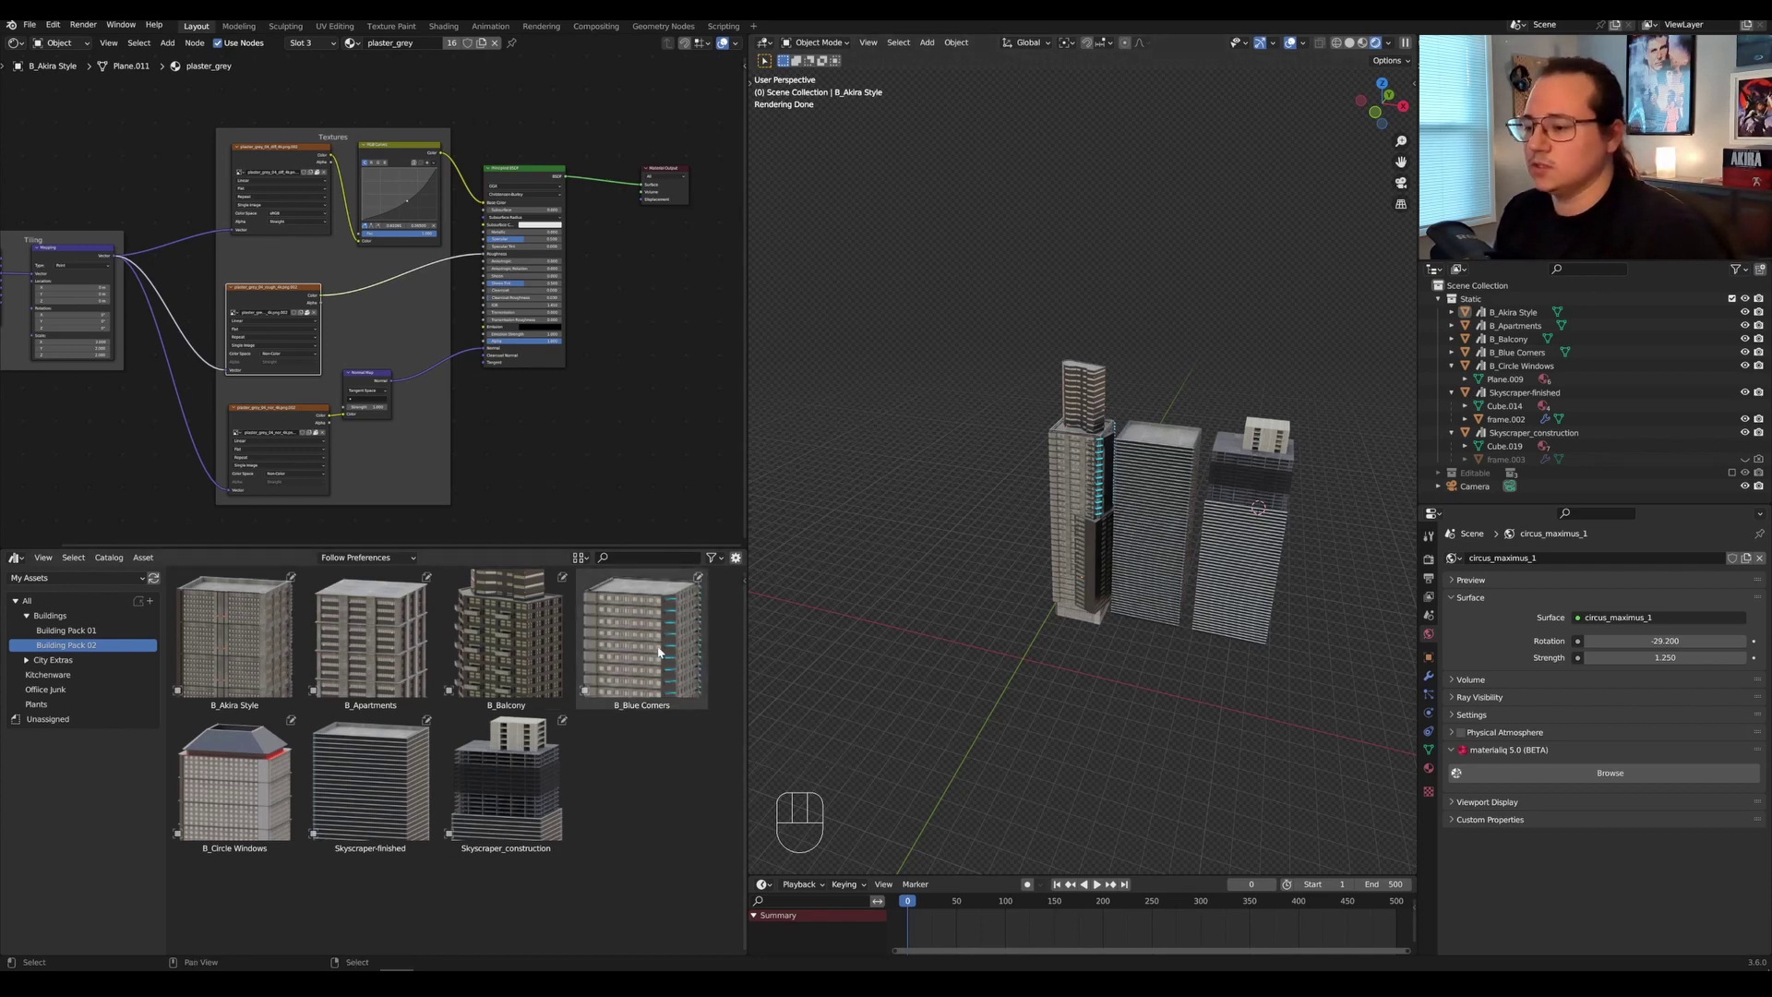
Test placing the B_Blue Corners and B_Balcony assets in the scene, undoing each placement.
drag(659, 651, 1015, 650)
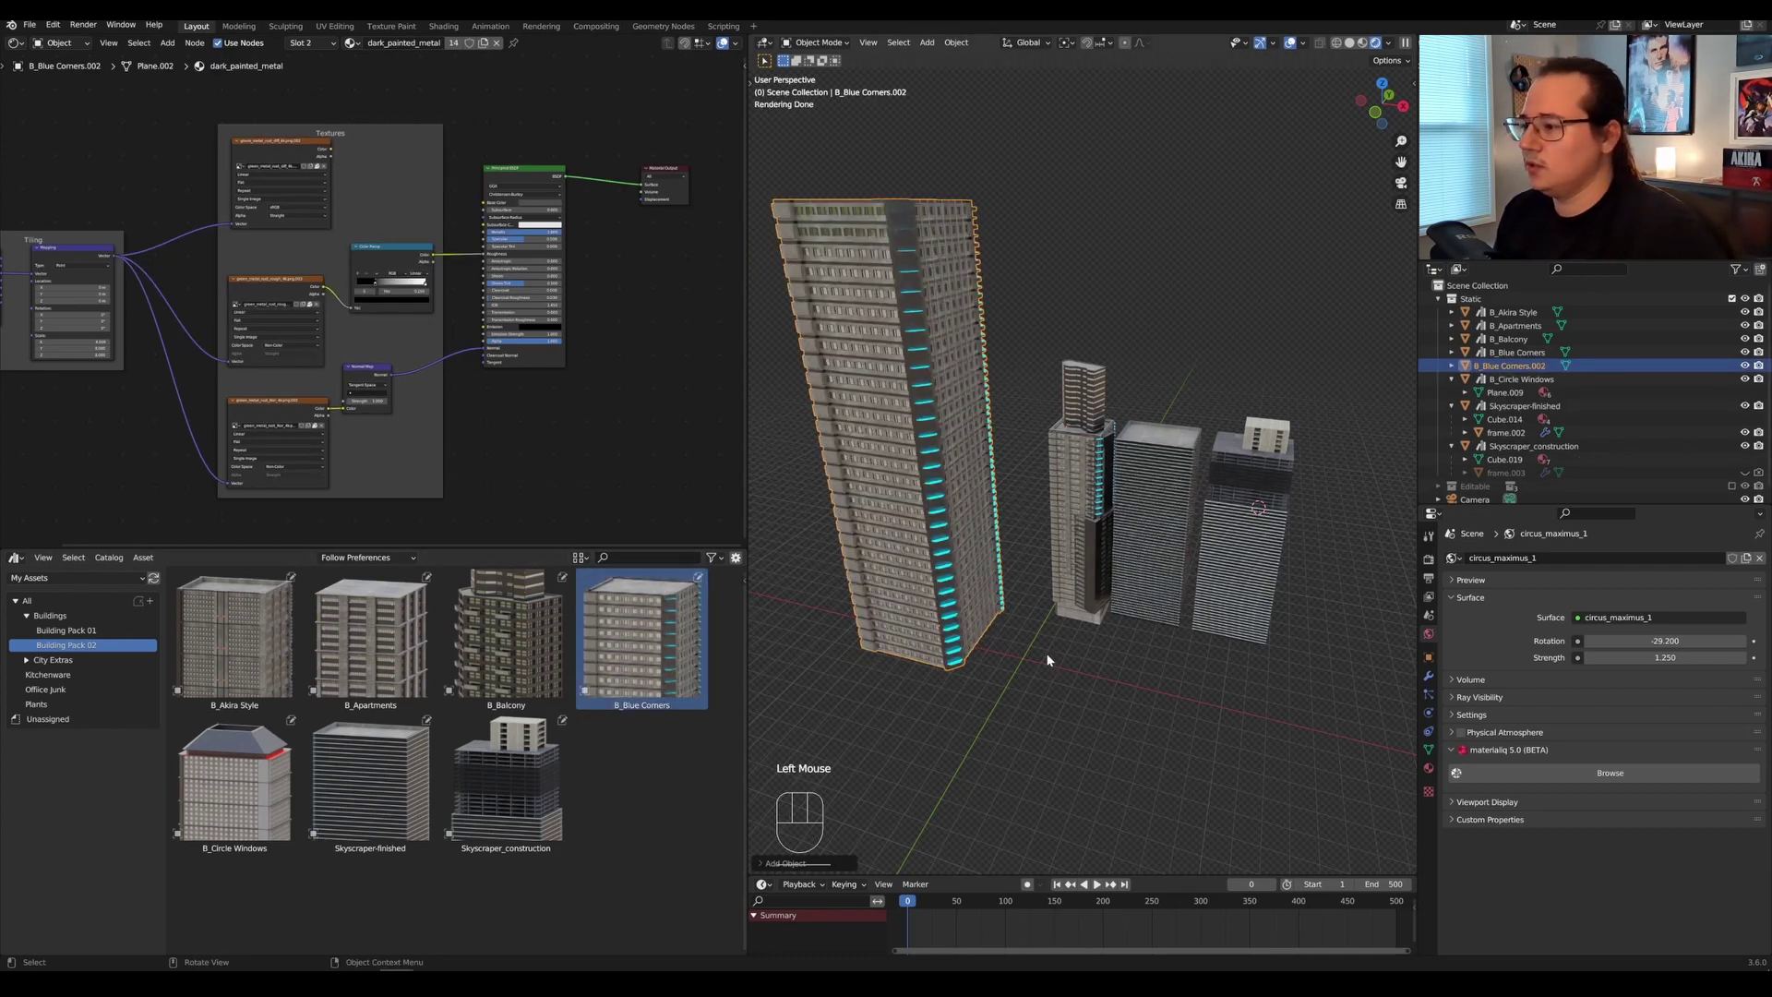
key(ctrl+z)
middle_drag(1241, 513, 1190, 521)
drag(688, 632, 1050, 599)
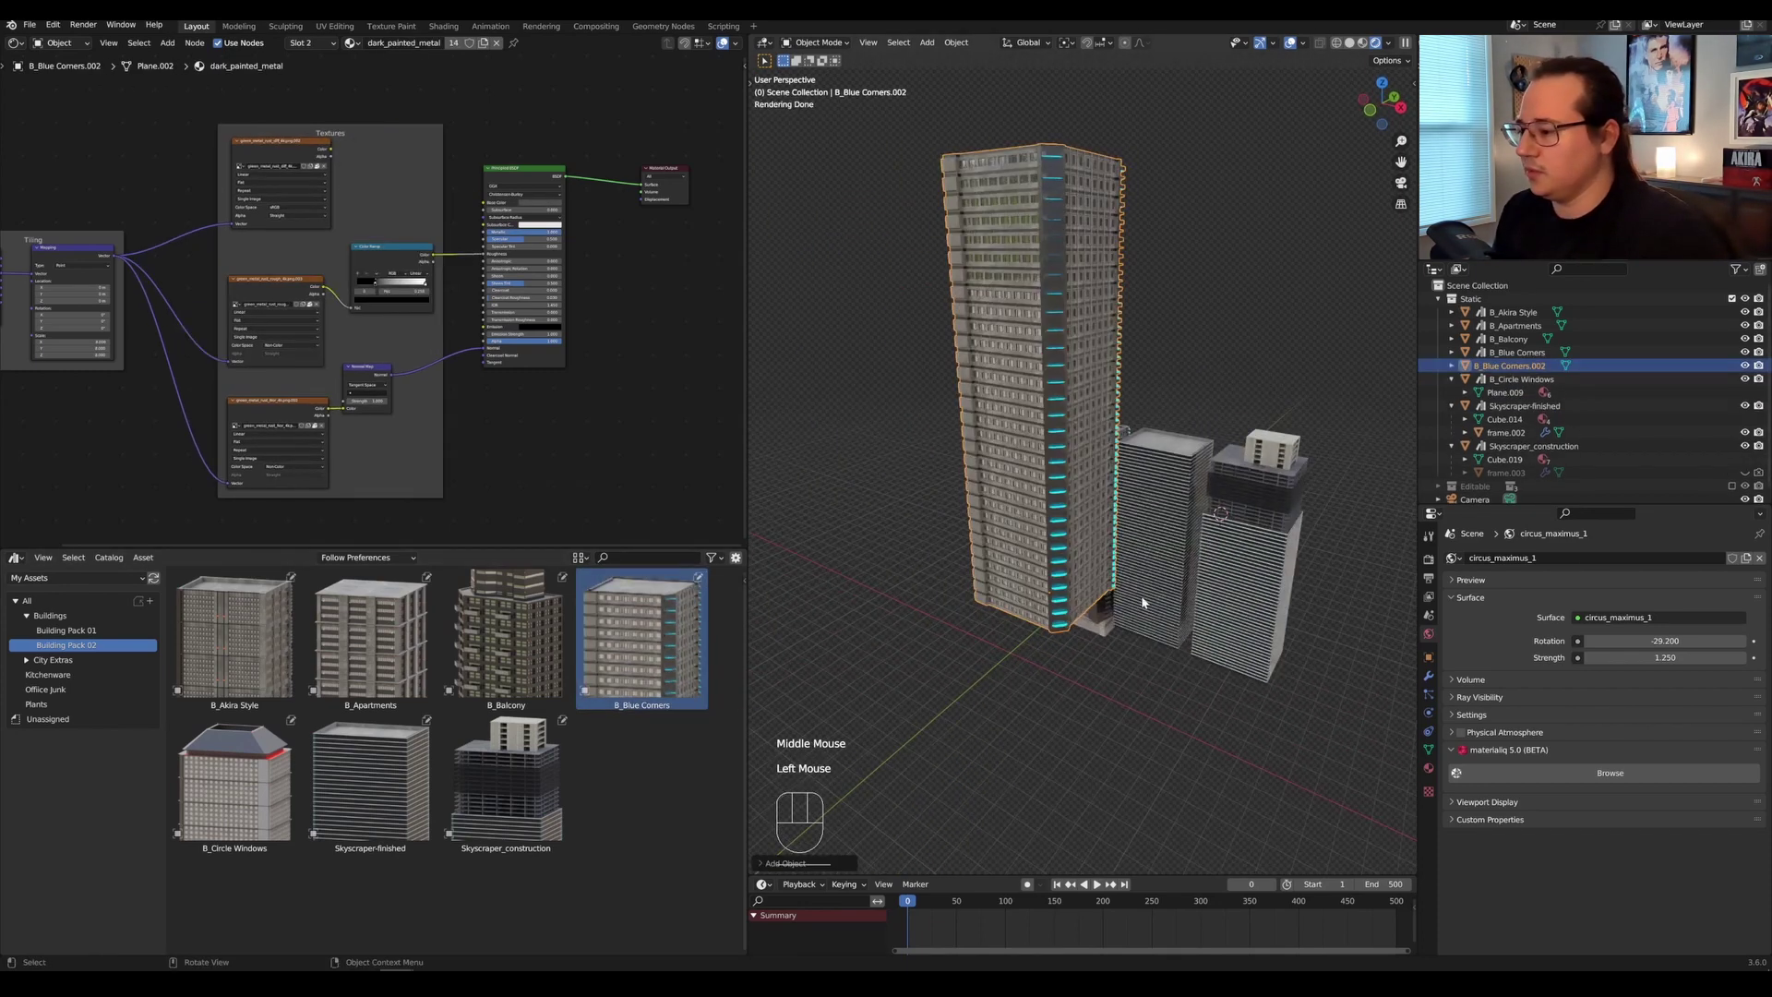
key(ctrl+z)
drag(505, 637, 1010, 600)
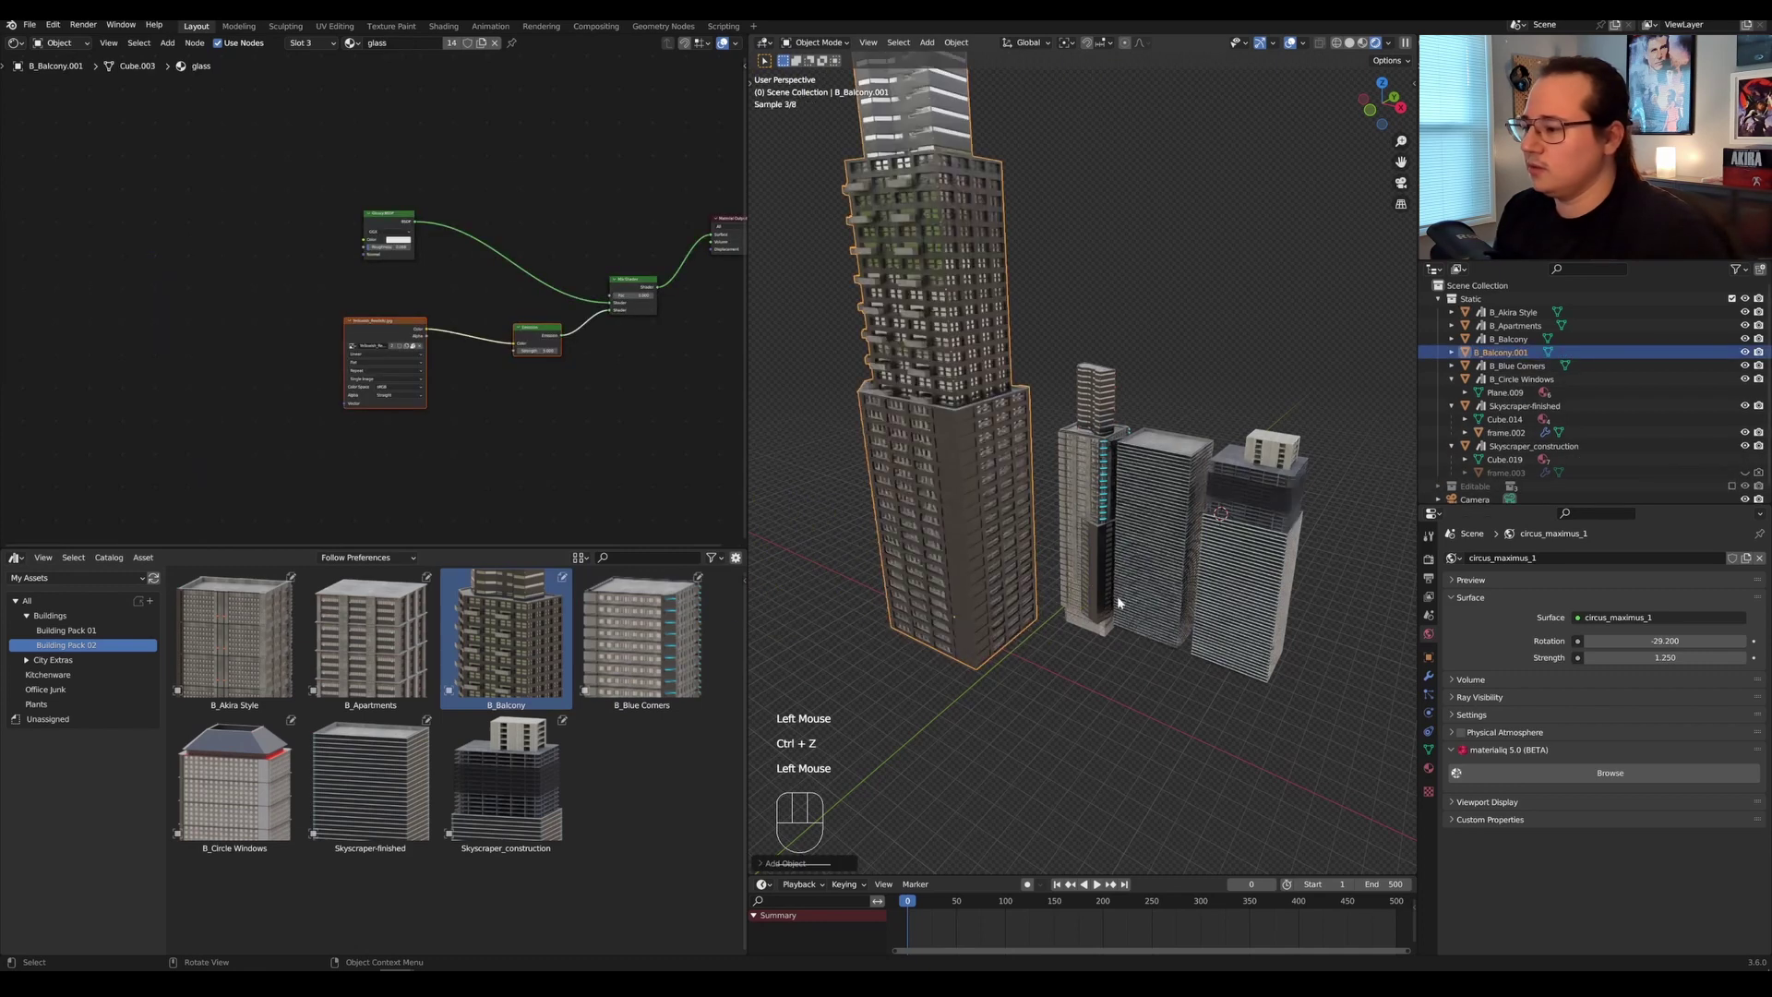
scroll(1117, 601, down, 2)
key(ctrl+z)
Reduce the preview size of the assets in the asset browser.
click(591, 567)
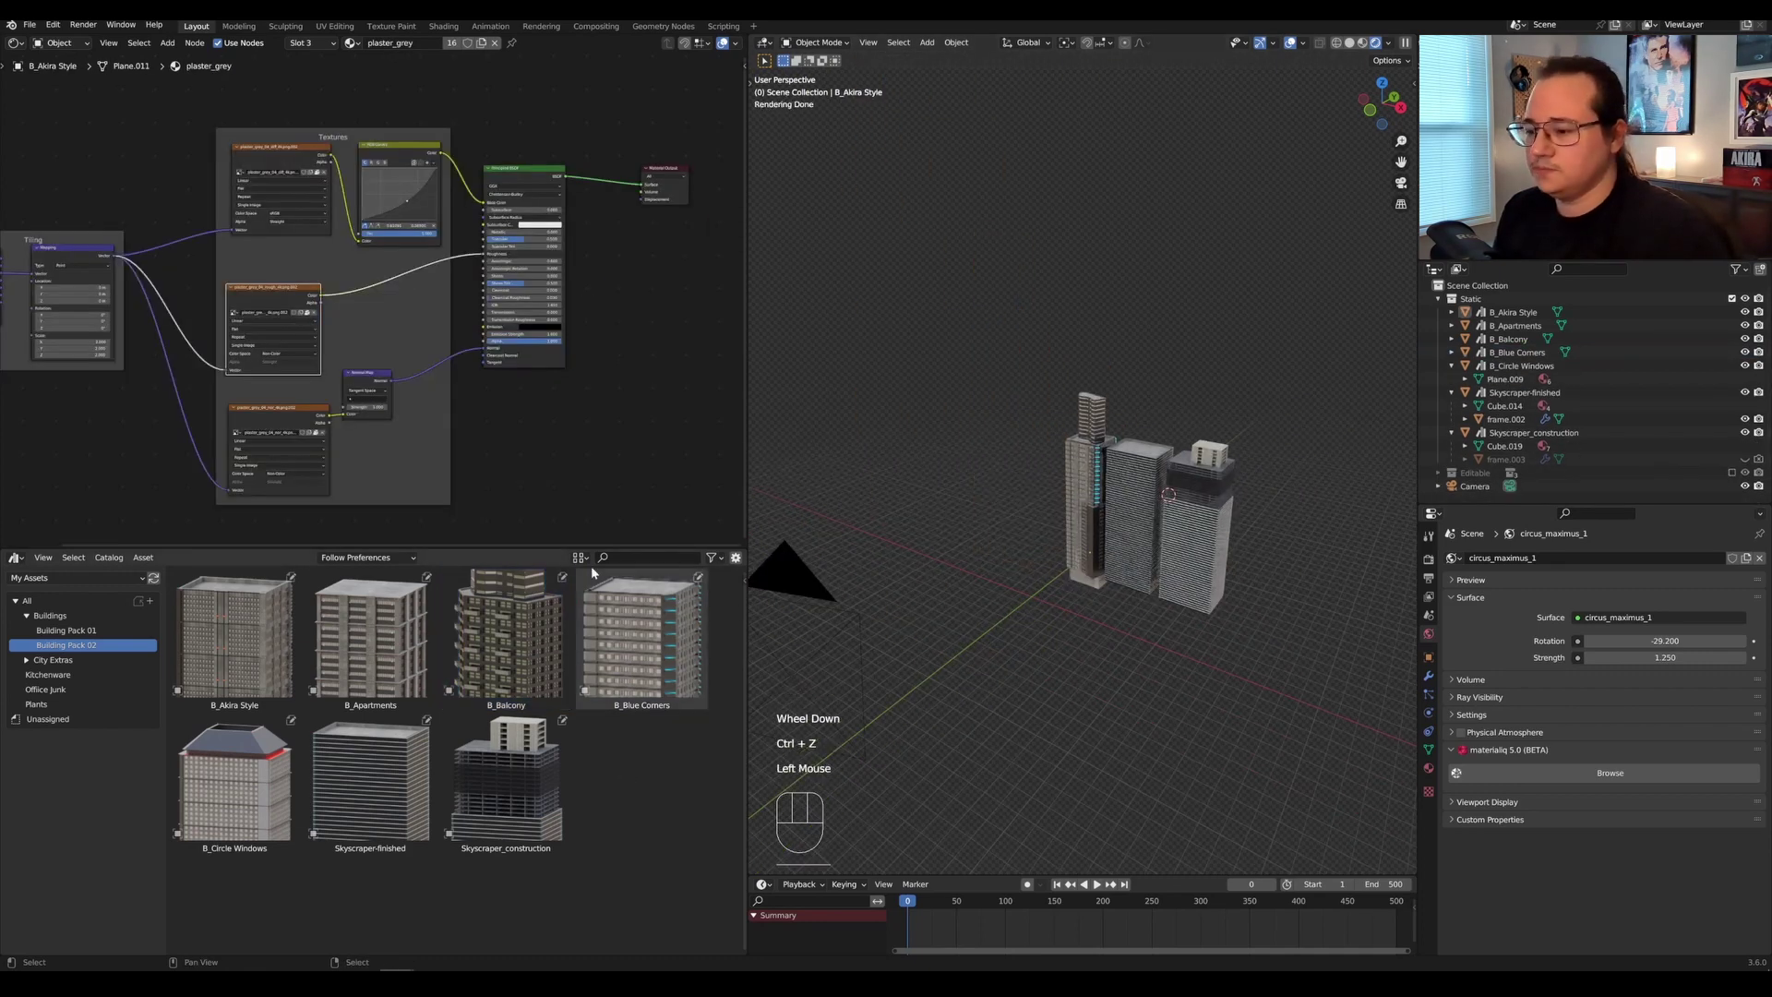
click(596, 584)
click(596, 599)
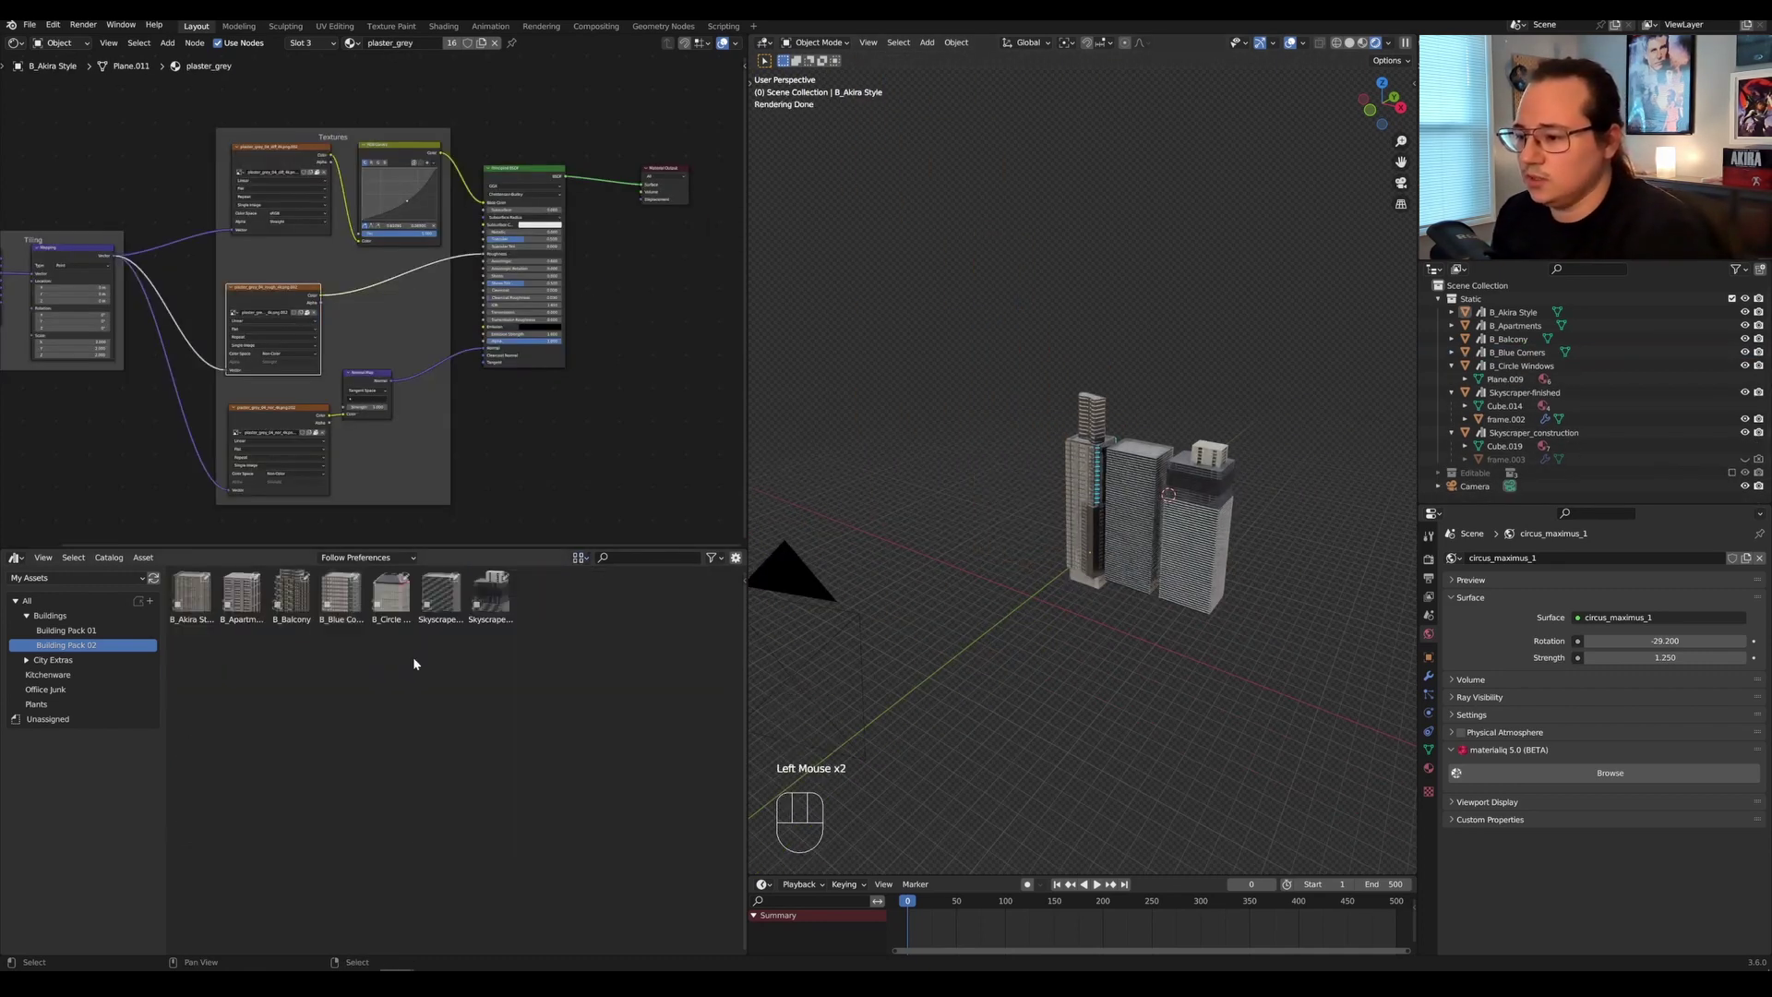
Compare the small thumbnails of the Building Pack 01 catalog with those of Building Pack 02.
click(95, 631)
click(93, 645)
click(28, 630)
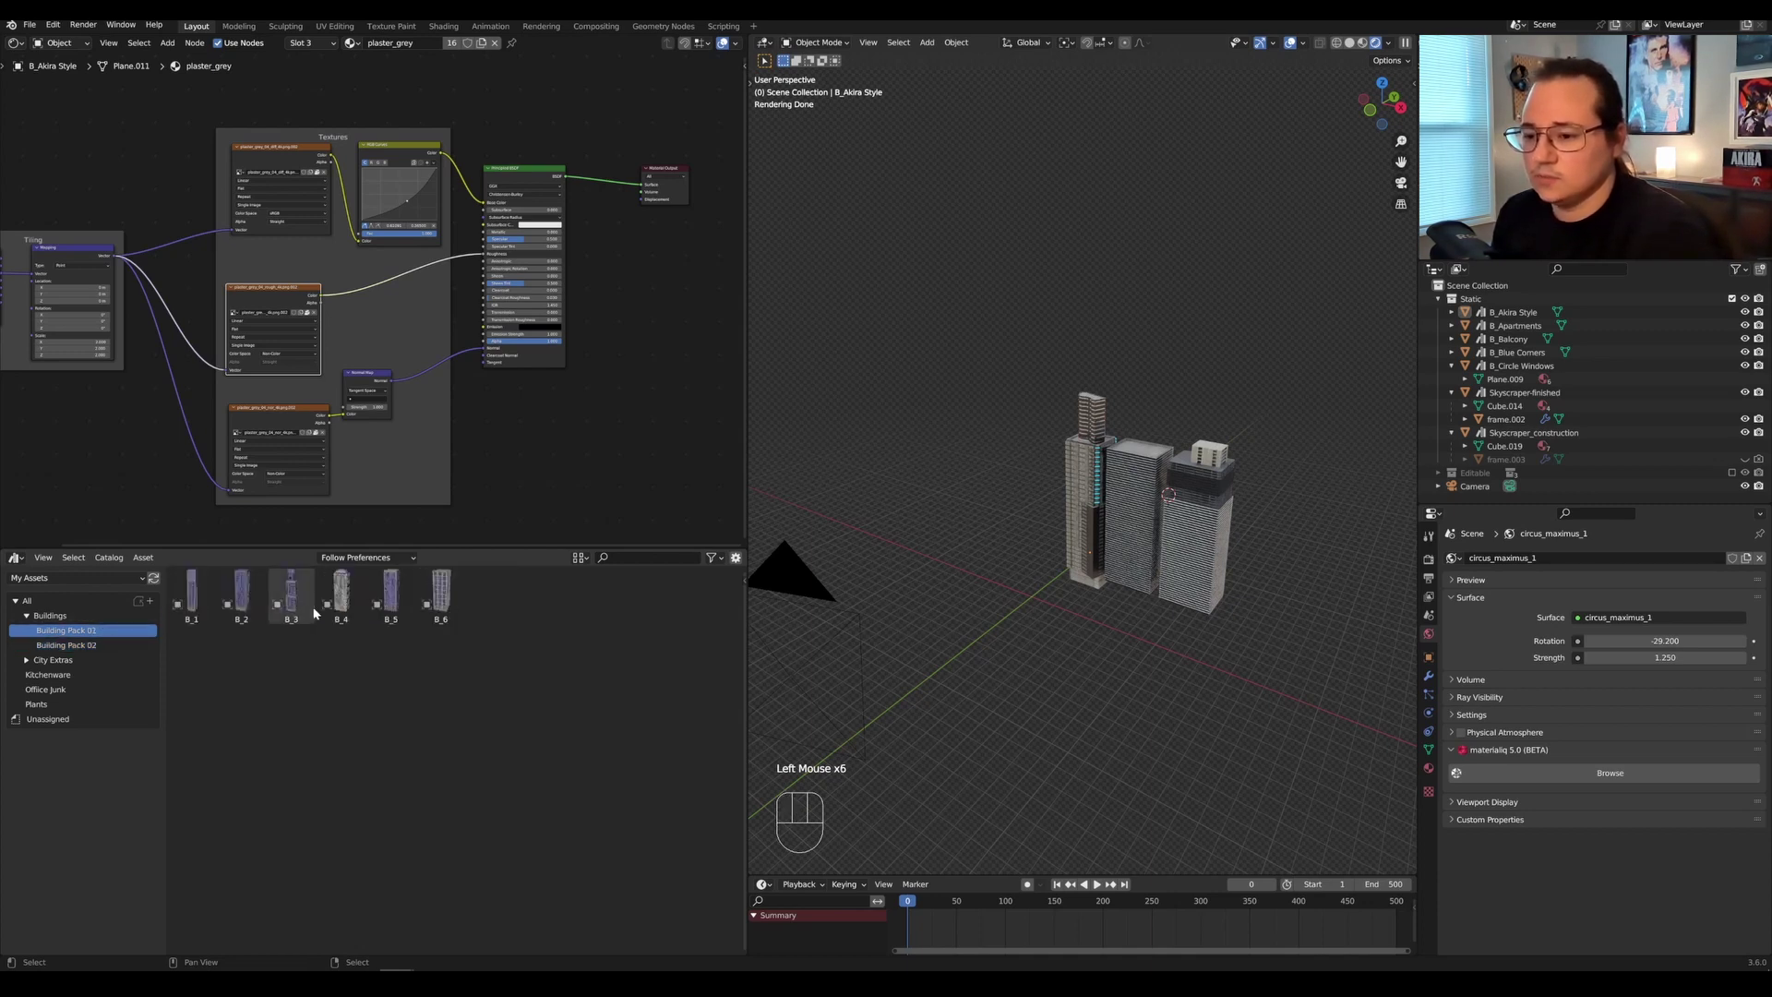
click(83, 646)
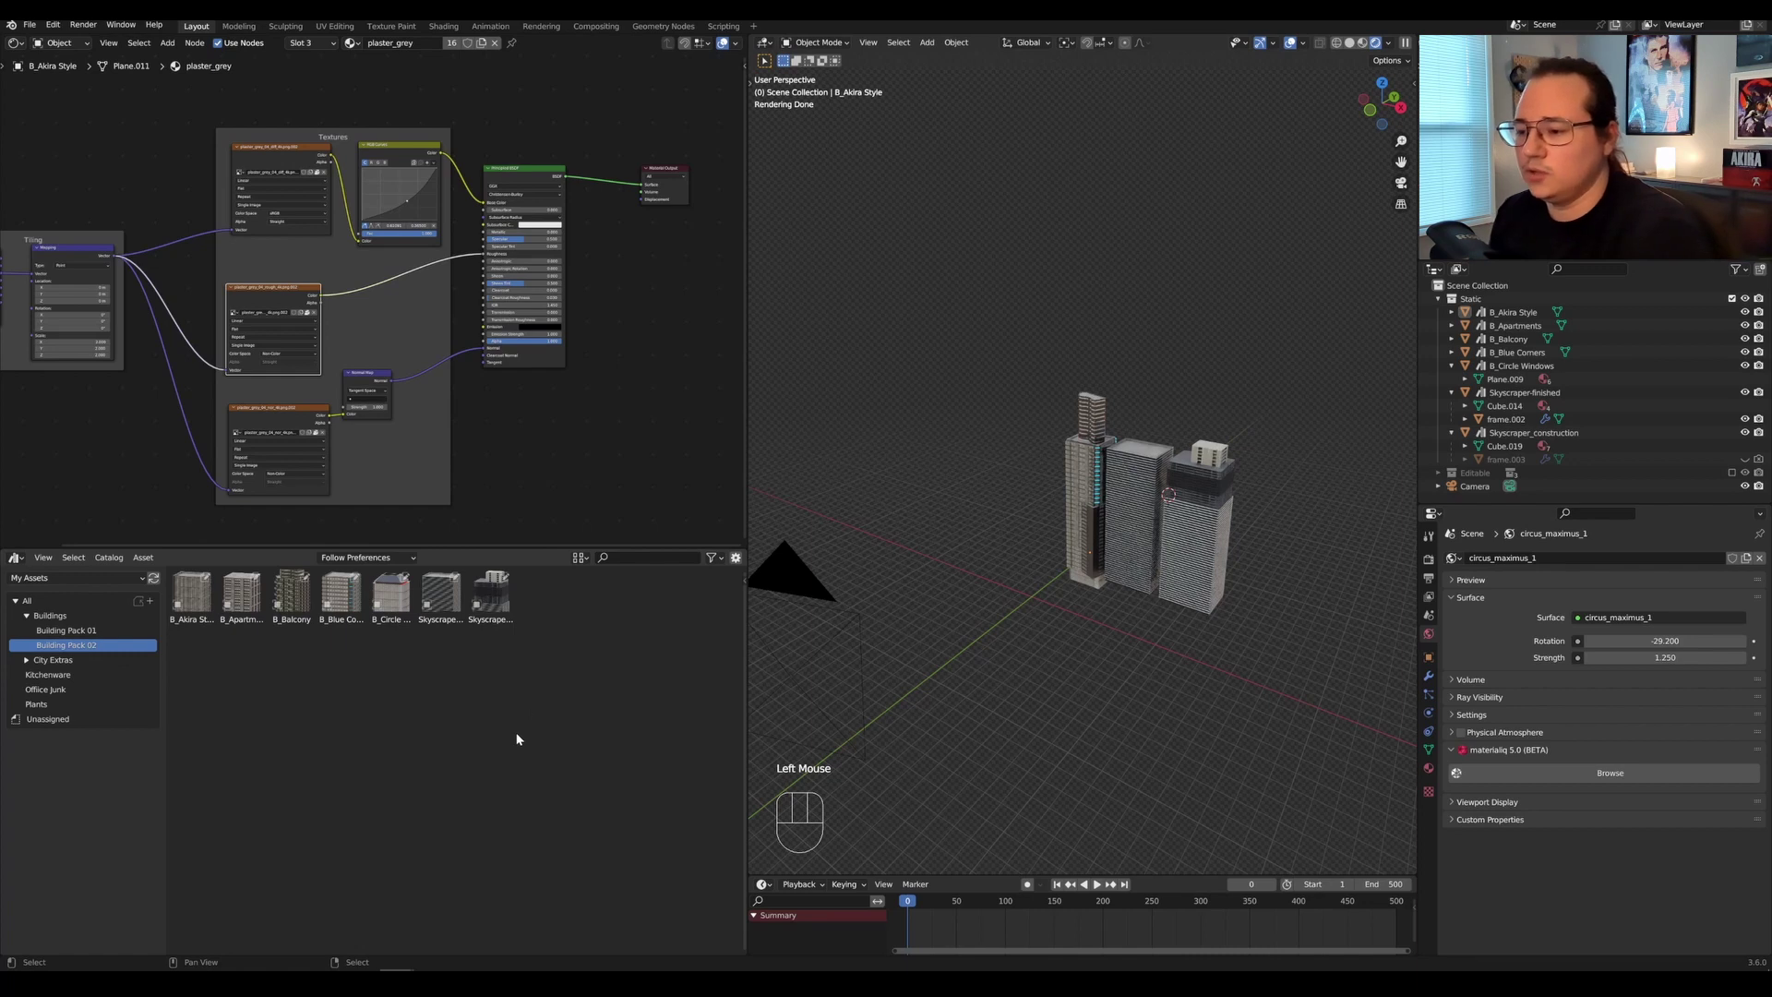